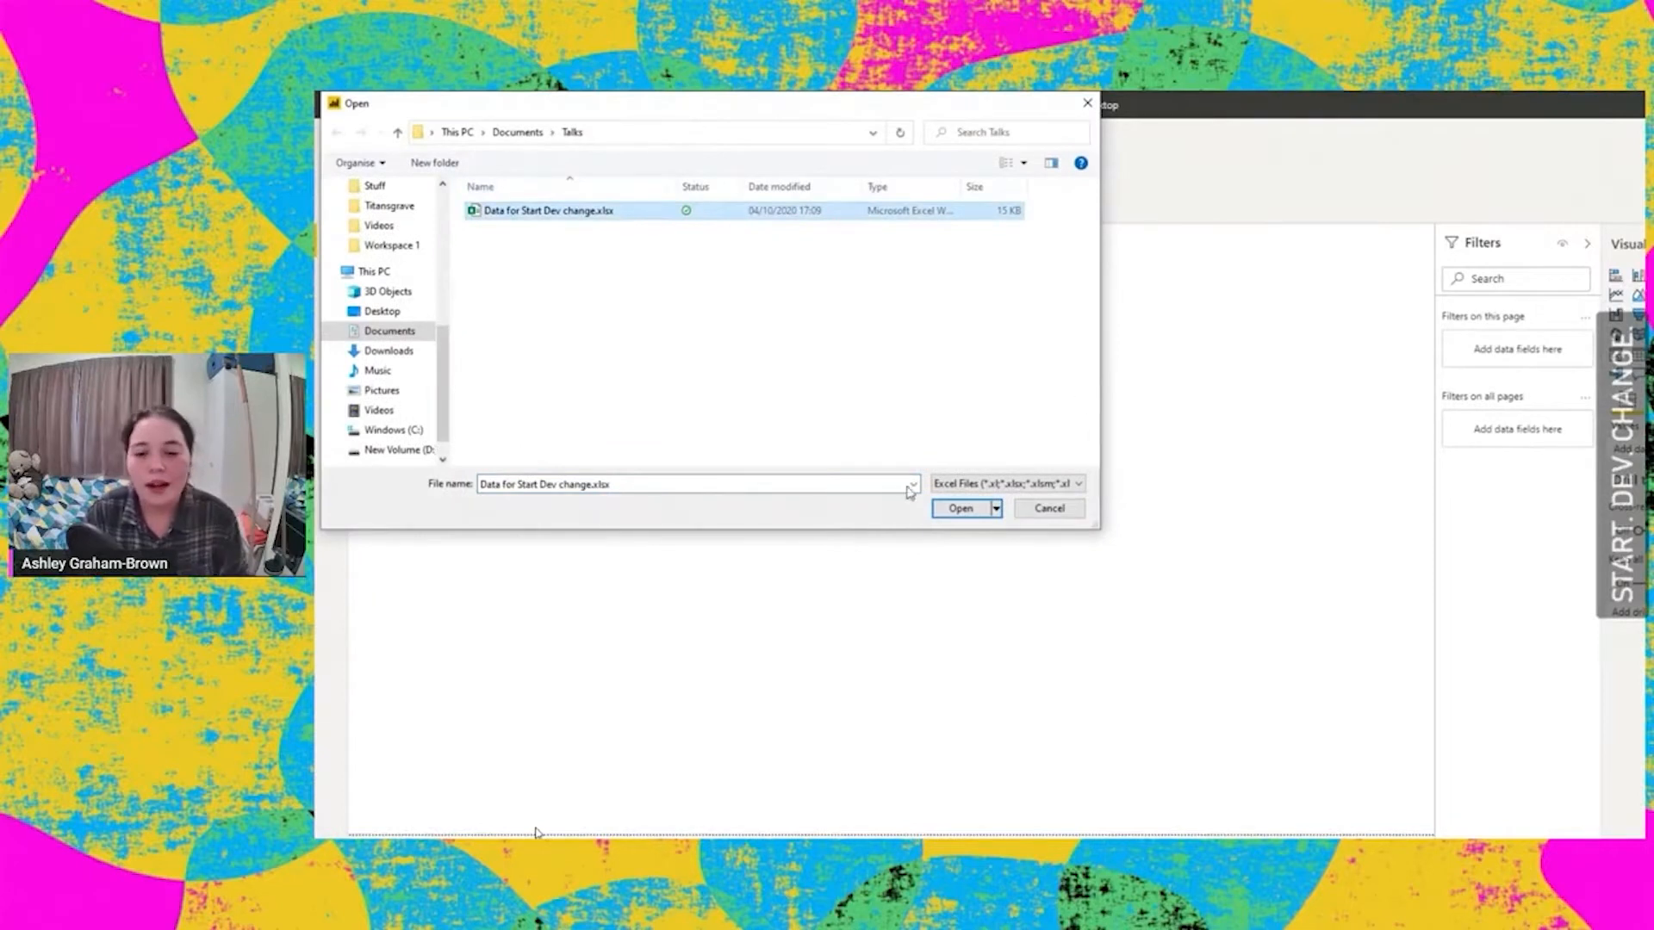
- Open Data for Start Dev change.xlsx and load its Ascii2Alphabet, Encoded text and Frequencies tables
{"action": "left_click", "coordinate": [961, 510]}
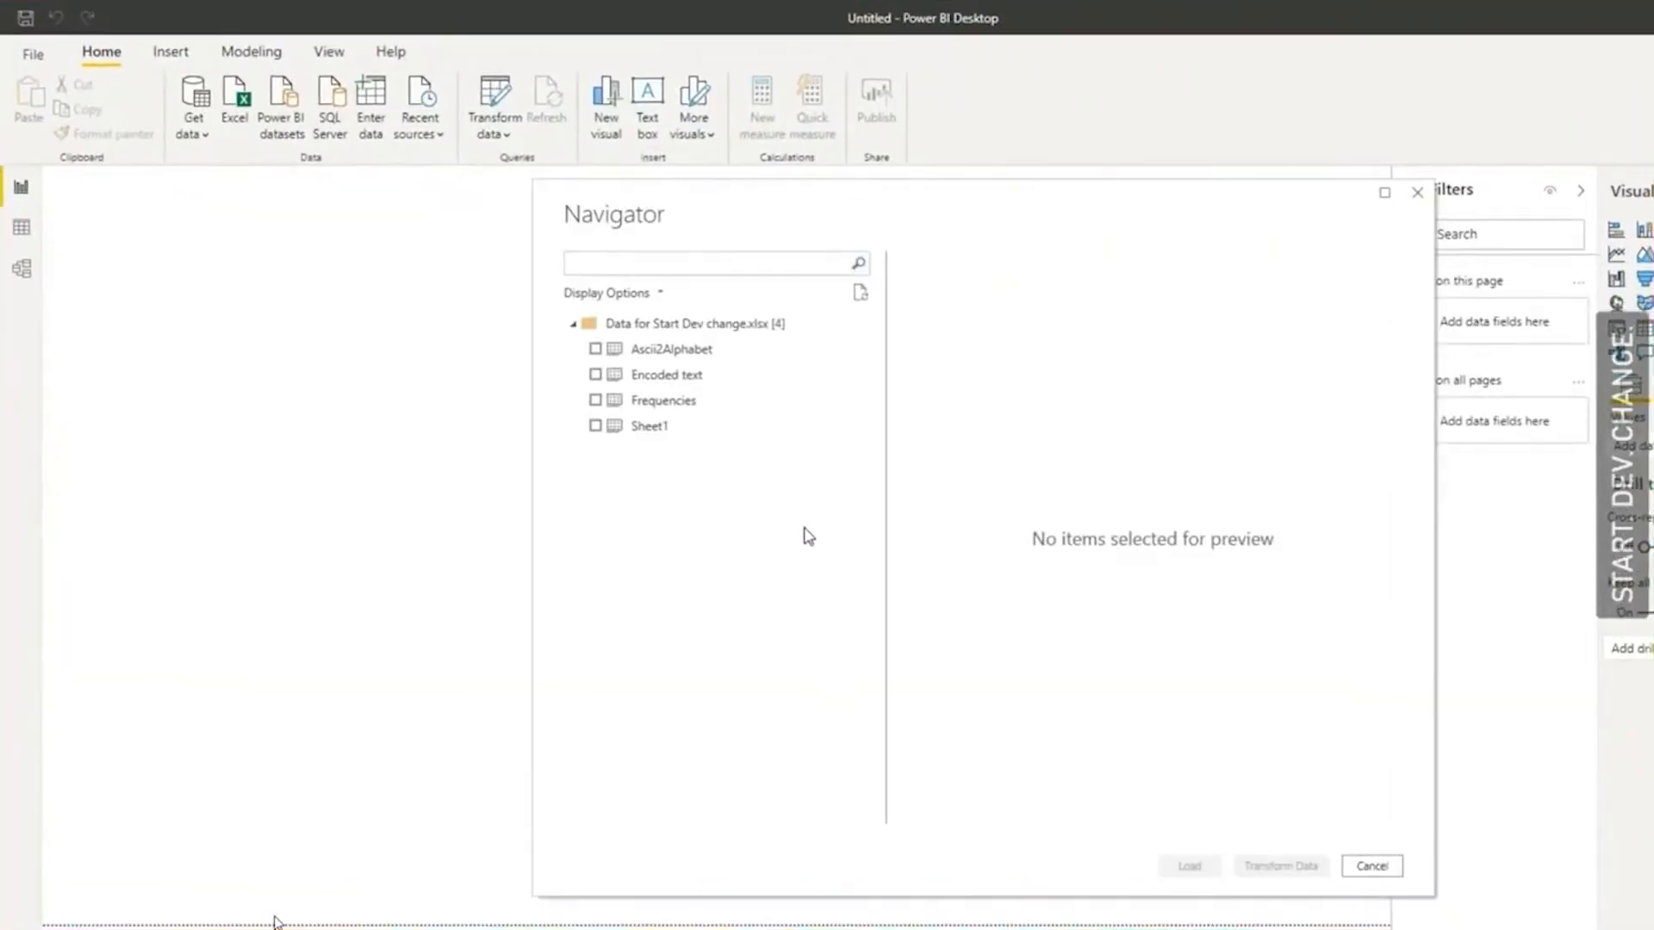
{"action": "left_click", "coordinate": [648, 357]}
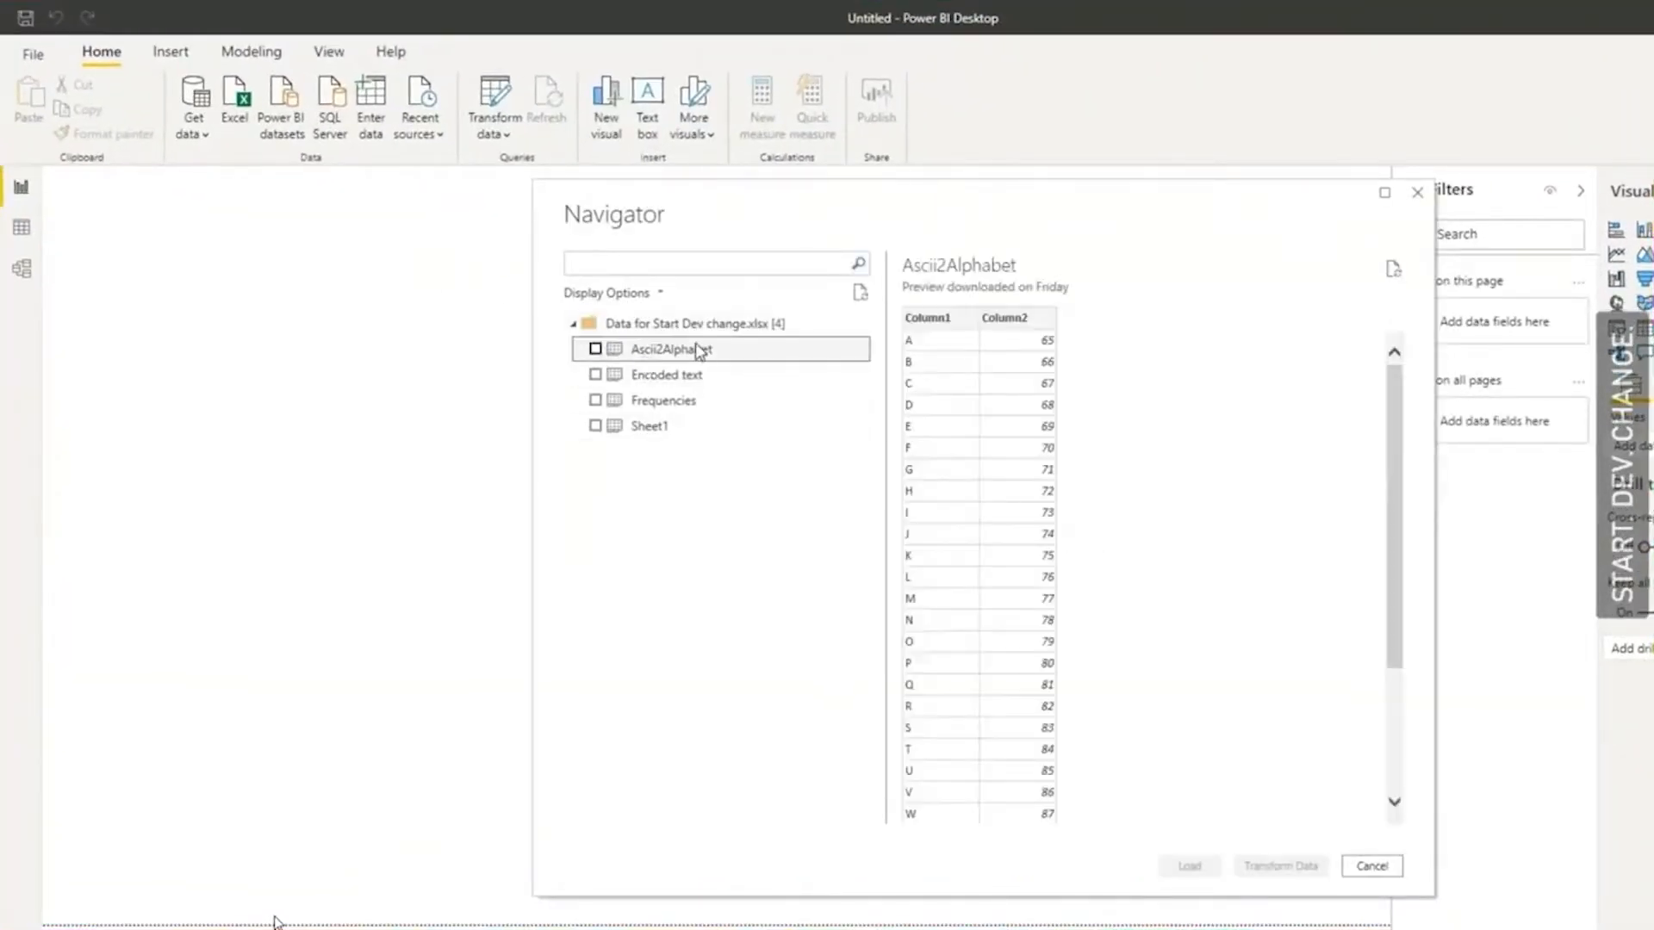
{"action": "left_click", "coordinate": [595, 349]}
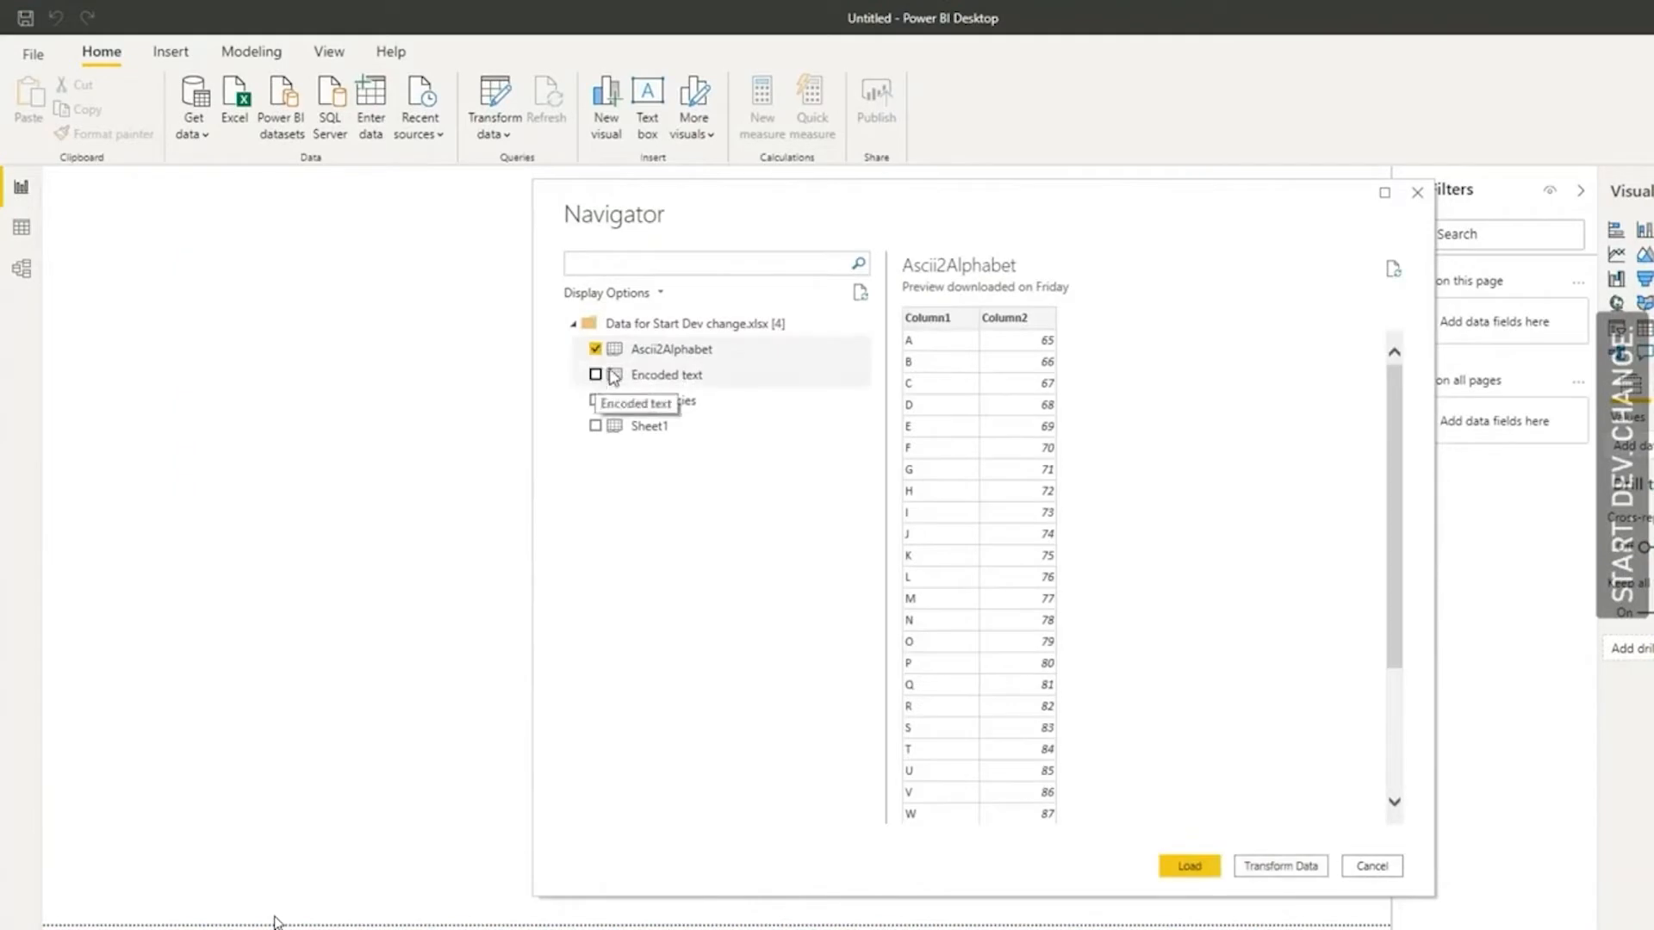
{"action": "left_click", "coordinate": [598, 382]}
{"action": "left_click", "coordinate": [596, 376]}
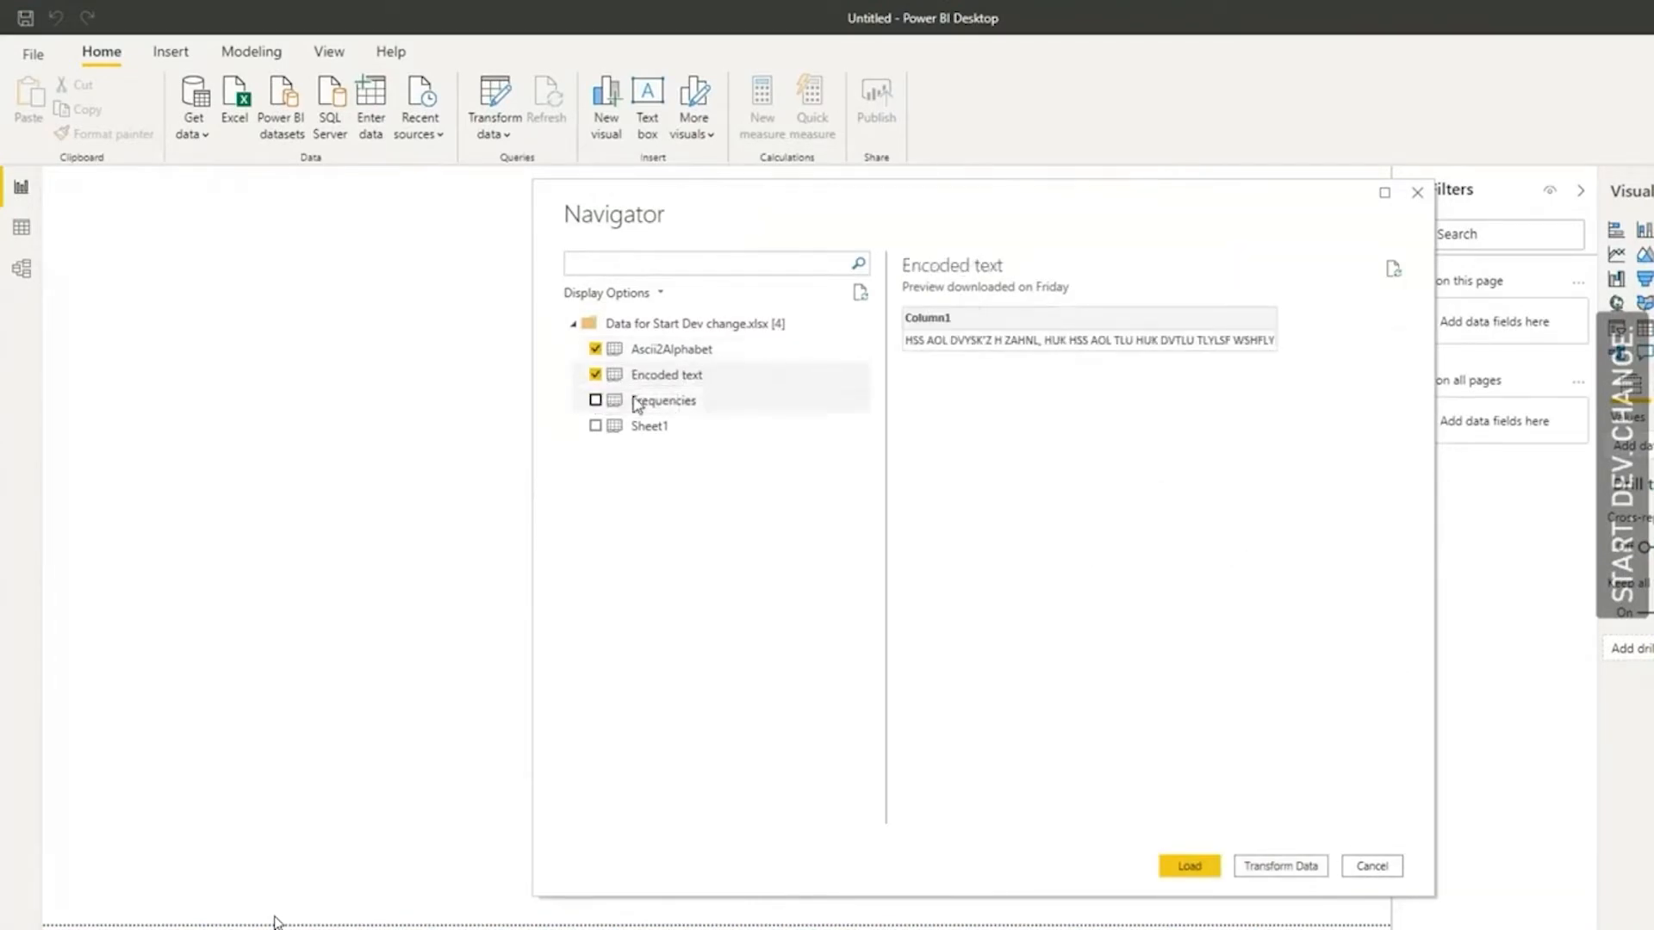
{"action": "left_click", "coordinate": [597, 406]}
{"action": "left_click", "coordinate": [595, 400]}
{"action": "left_click", "coordinate": [653, 428]}
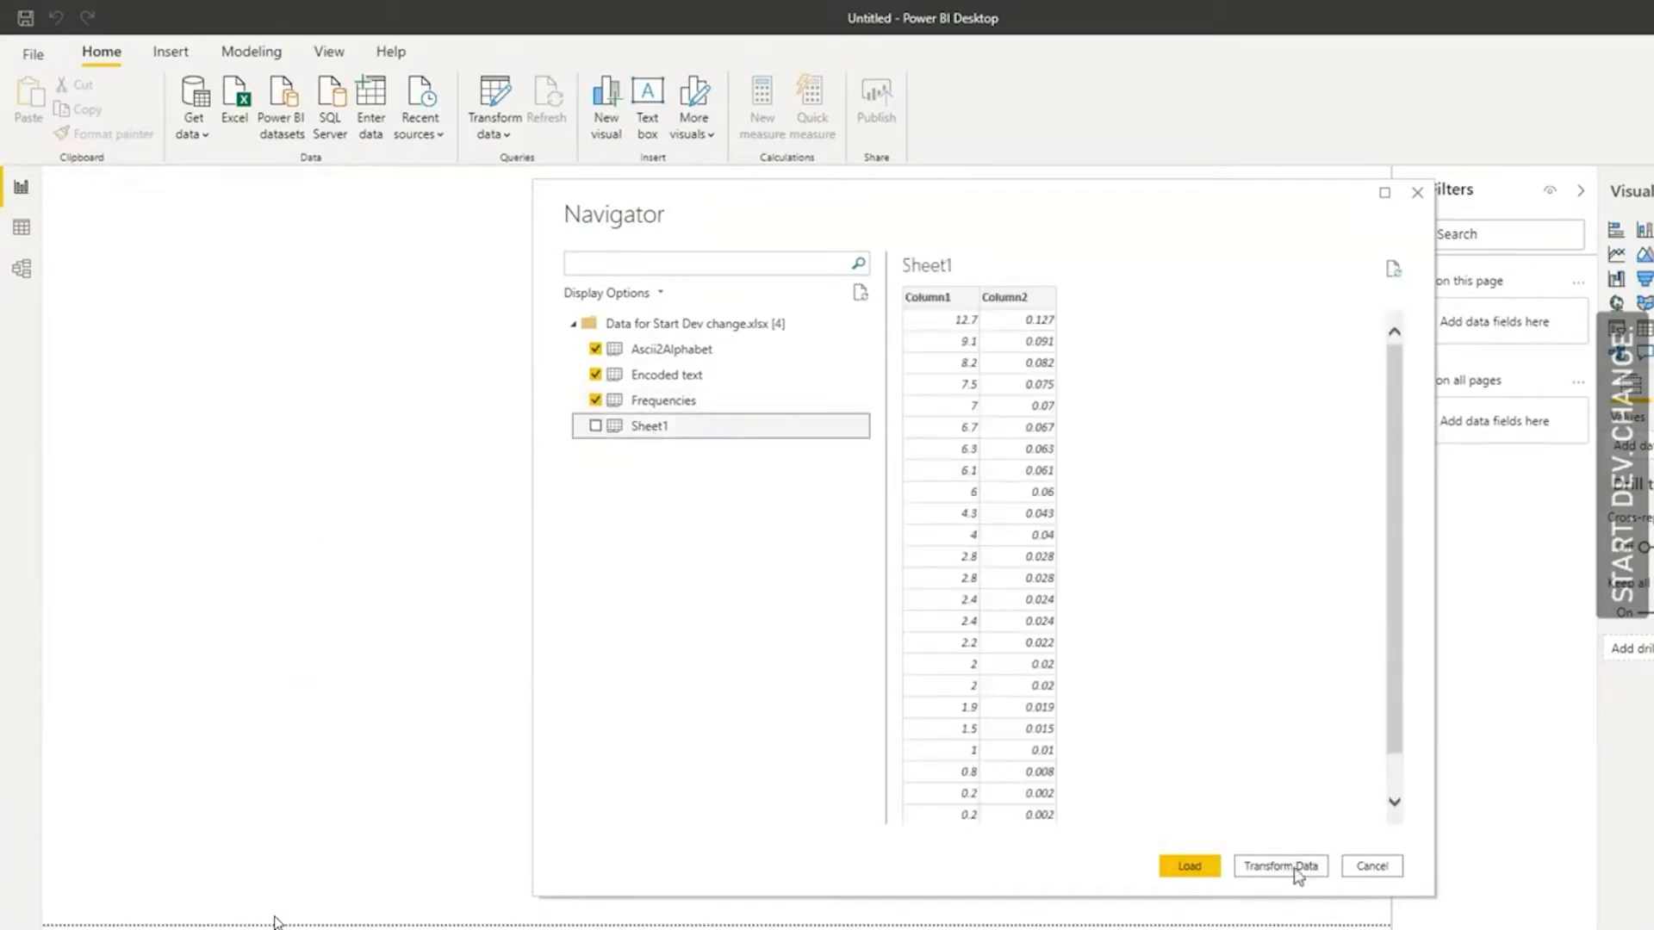
{"action": "left_click", "coordinate": [1195, 870]}
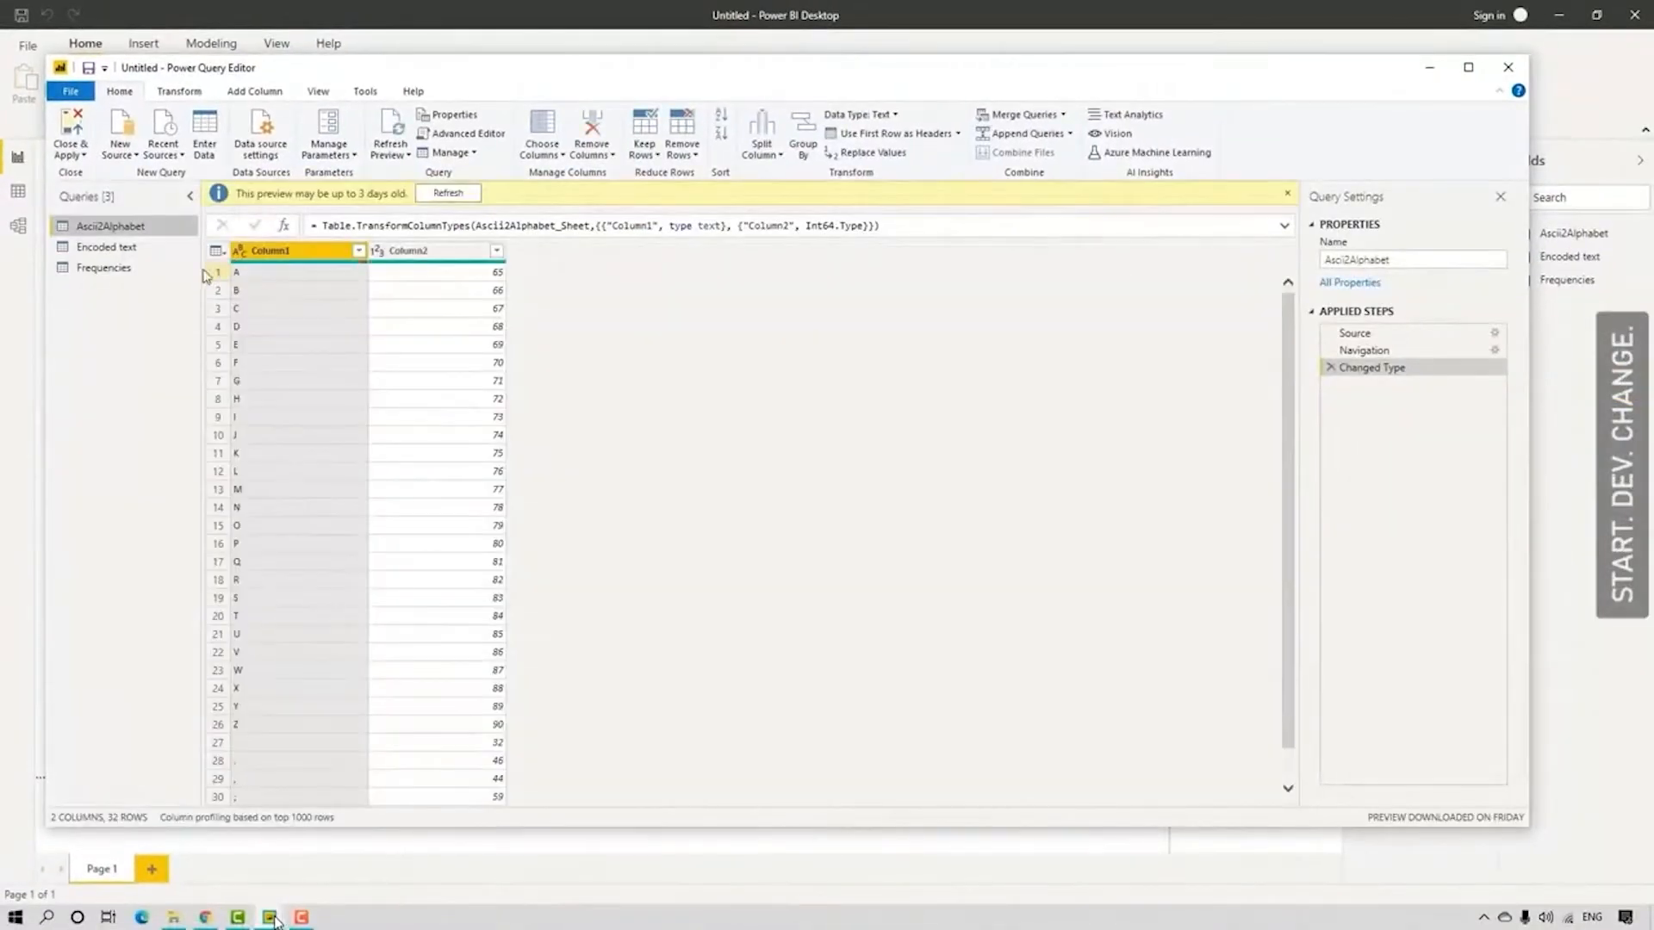
- Split Column1 of the Encoded text query repeatedly by 1 character, placing the results into rows
{"action": "left_click", "coordinate": [102, 247]}
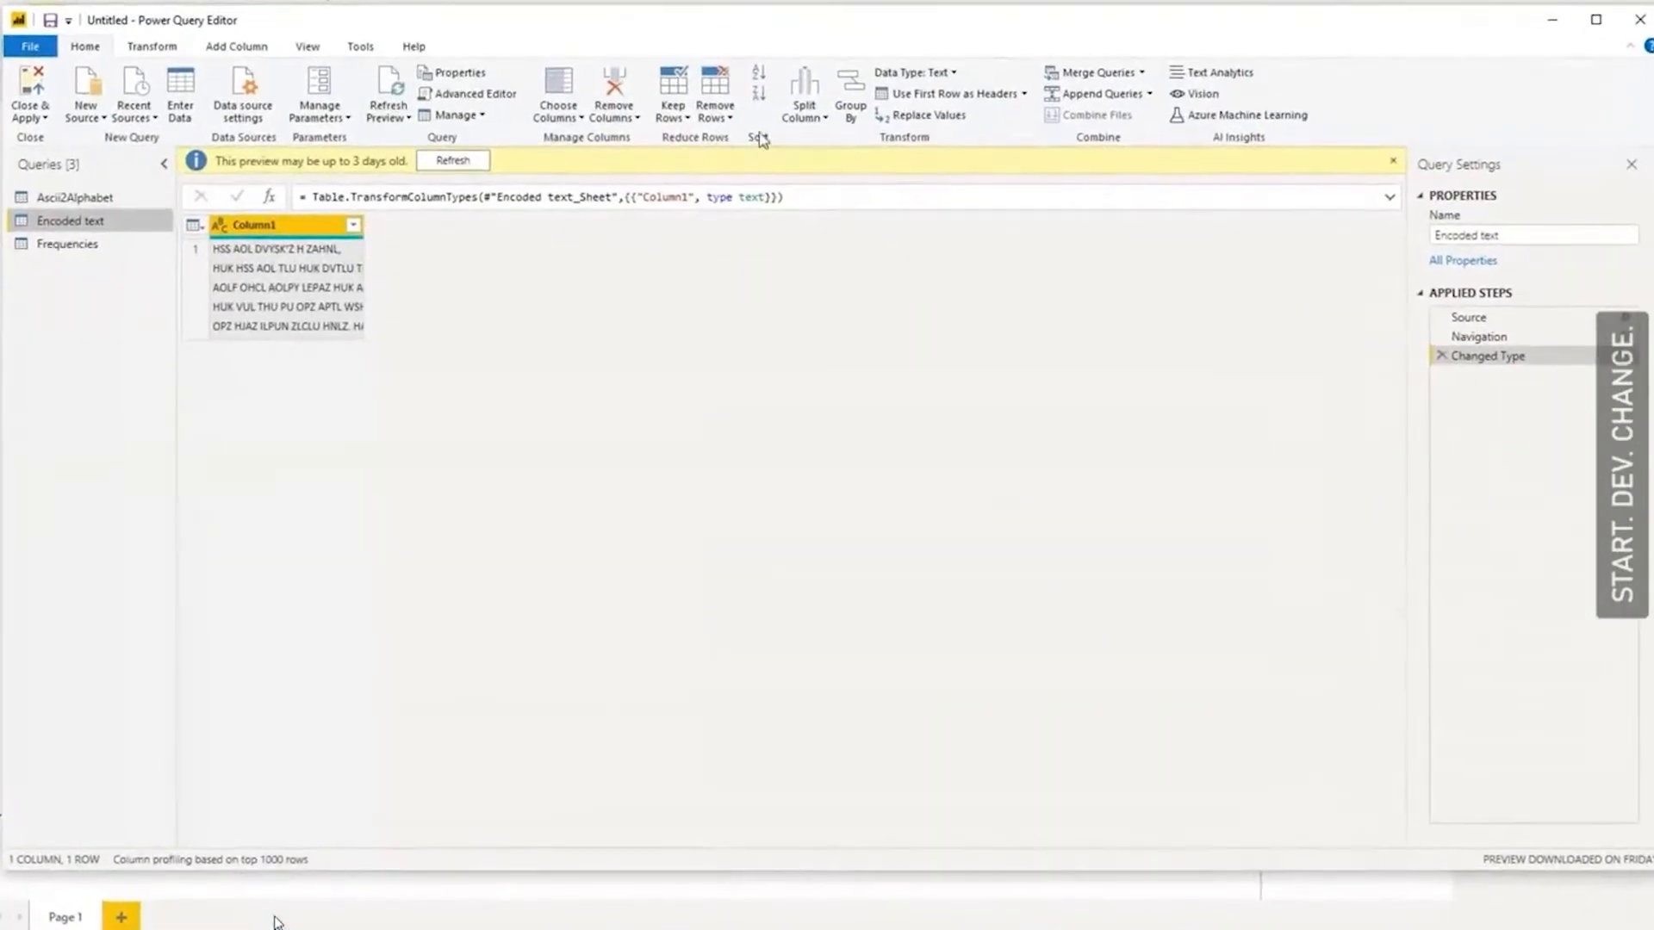
{"action": "left_click", "coordinate": [808, 121]}
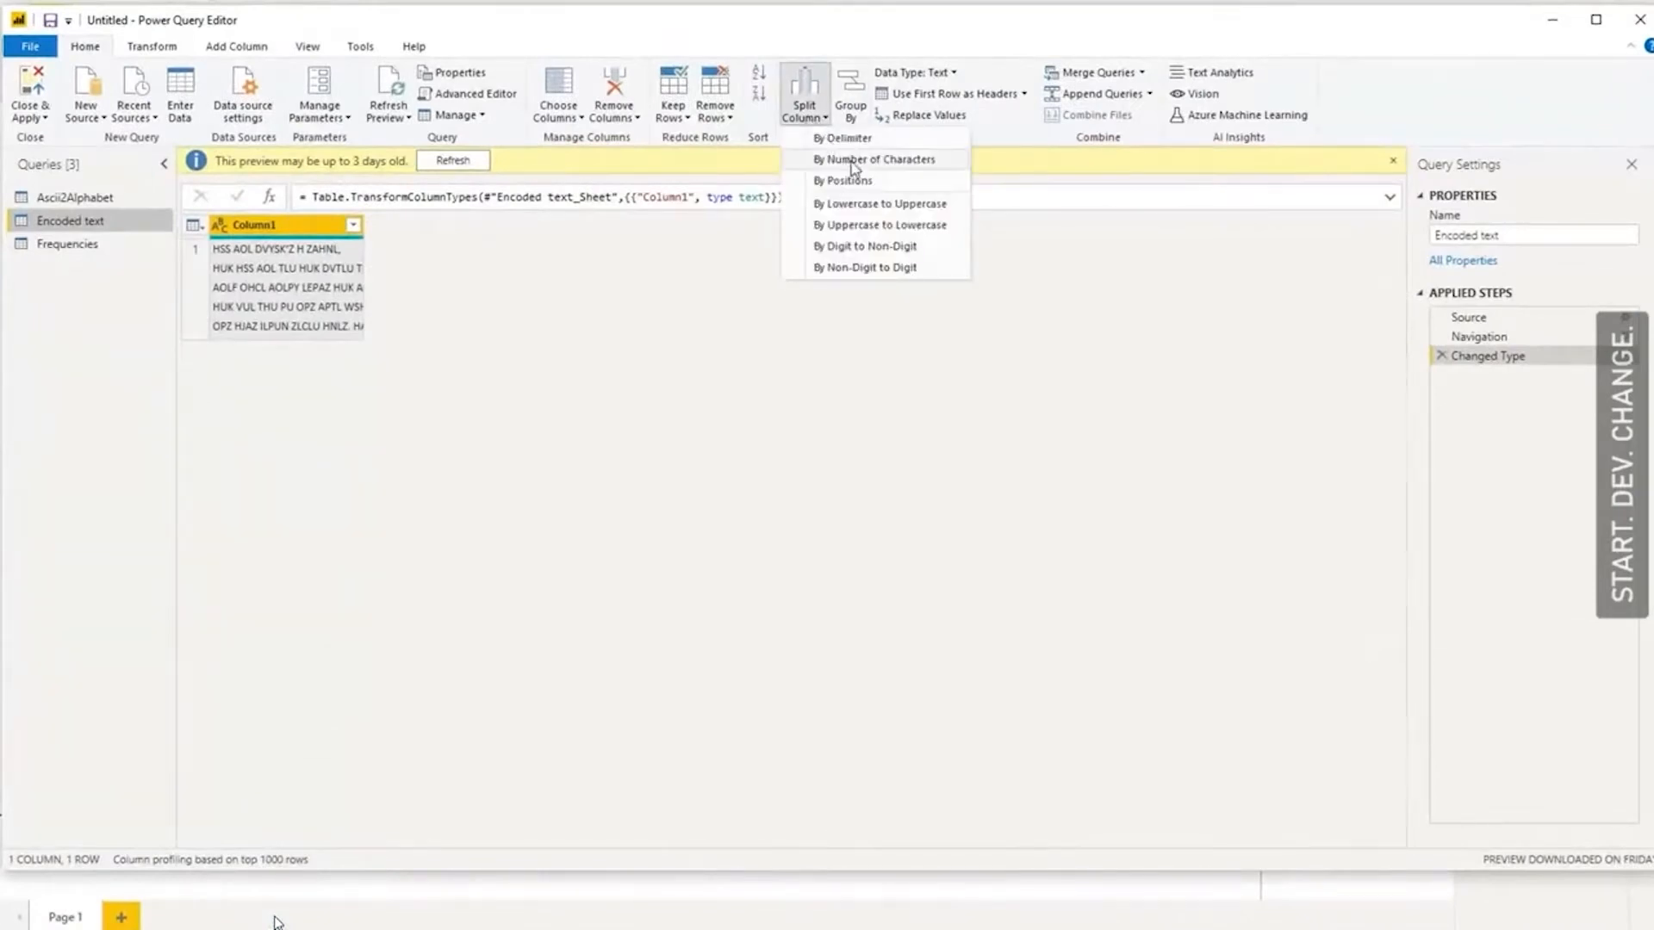
{"action": "left_click", "coordinate": [827, 159]}
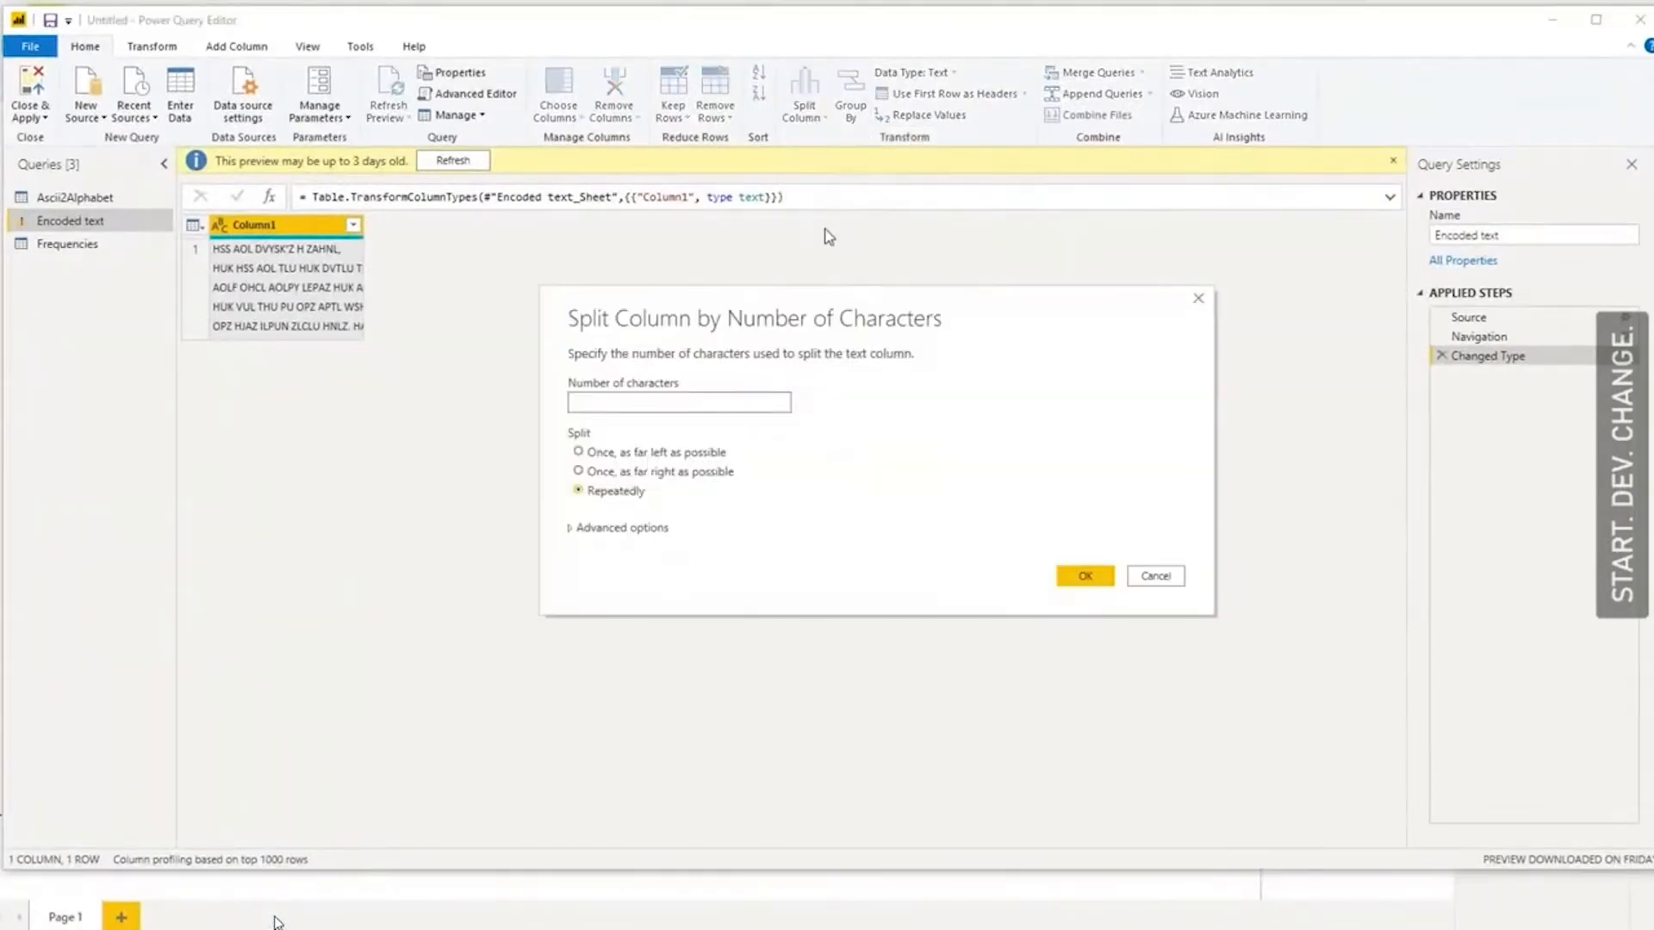
{"action": "left_click", "coordinate": [626, 527]}
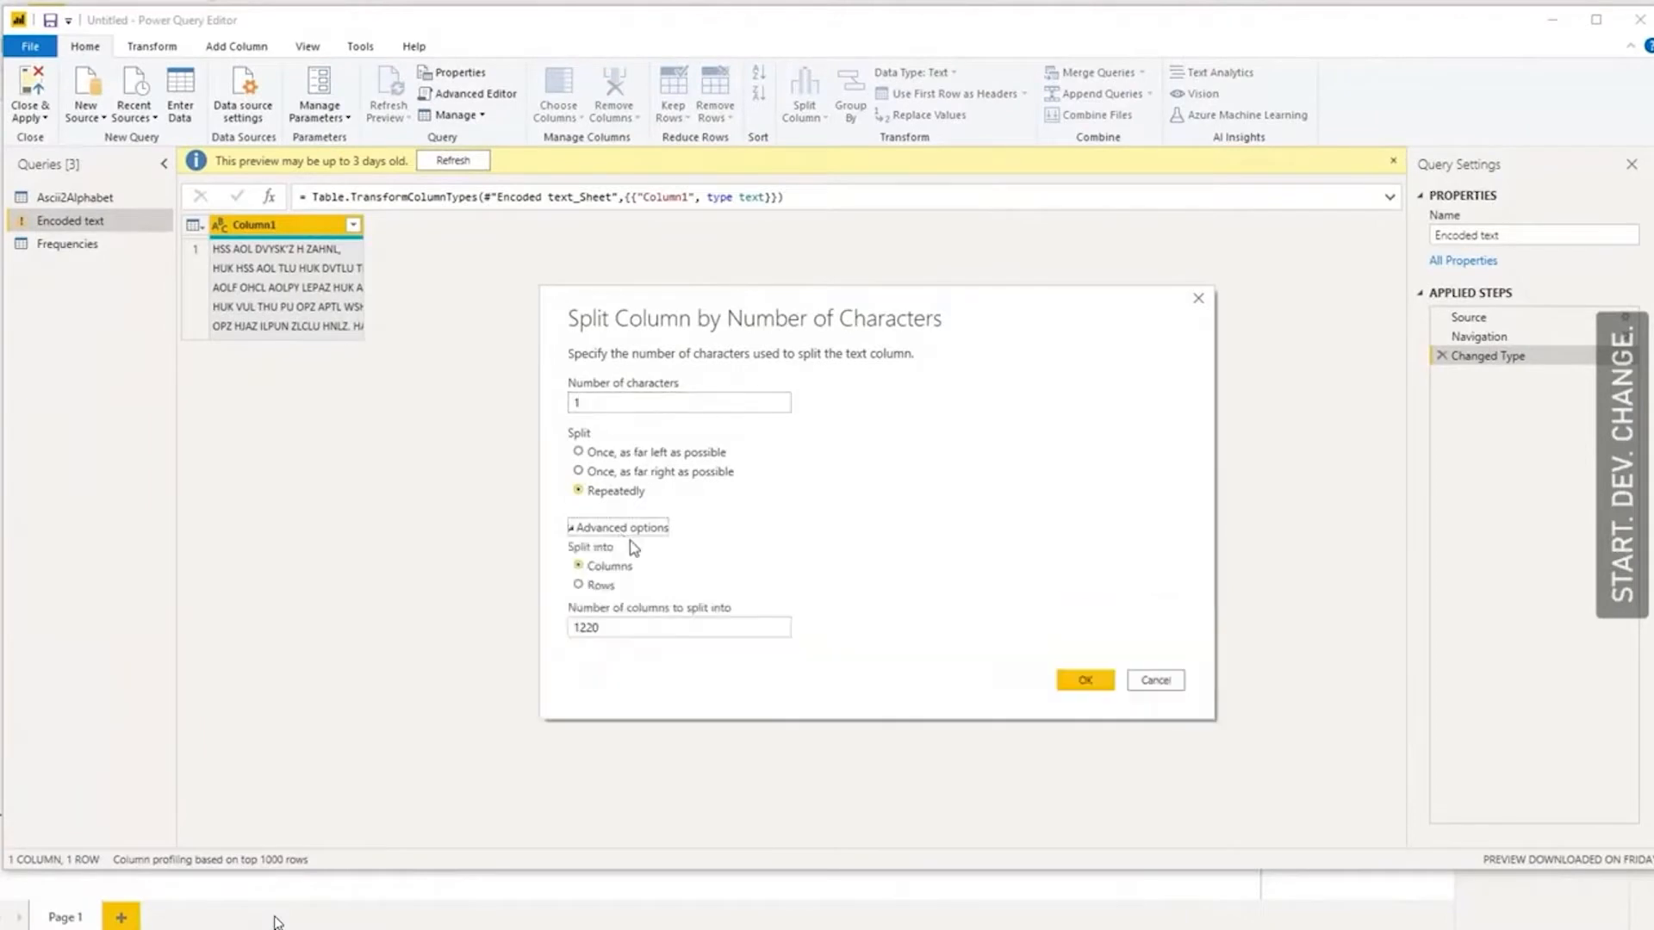
{"action": "left_click", "coordinate": [593, 586]}
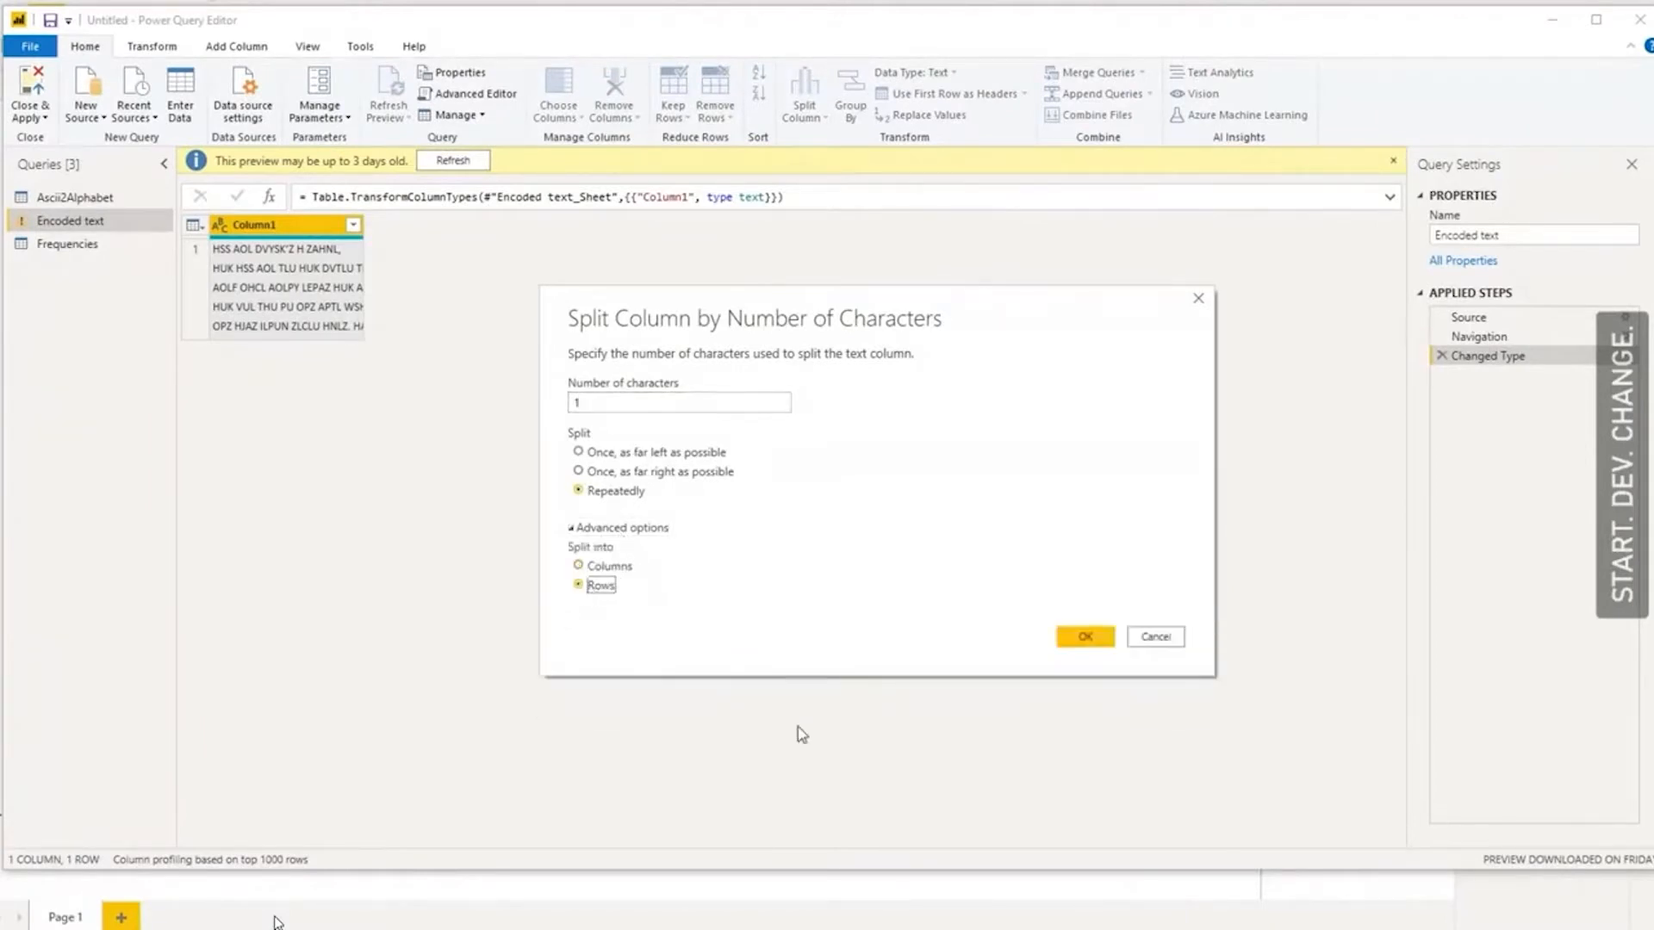
{"action": "left_click", "coordinate": [1083, 636]}
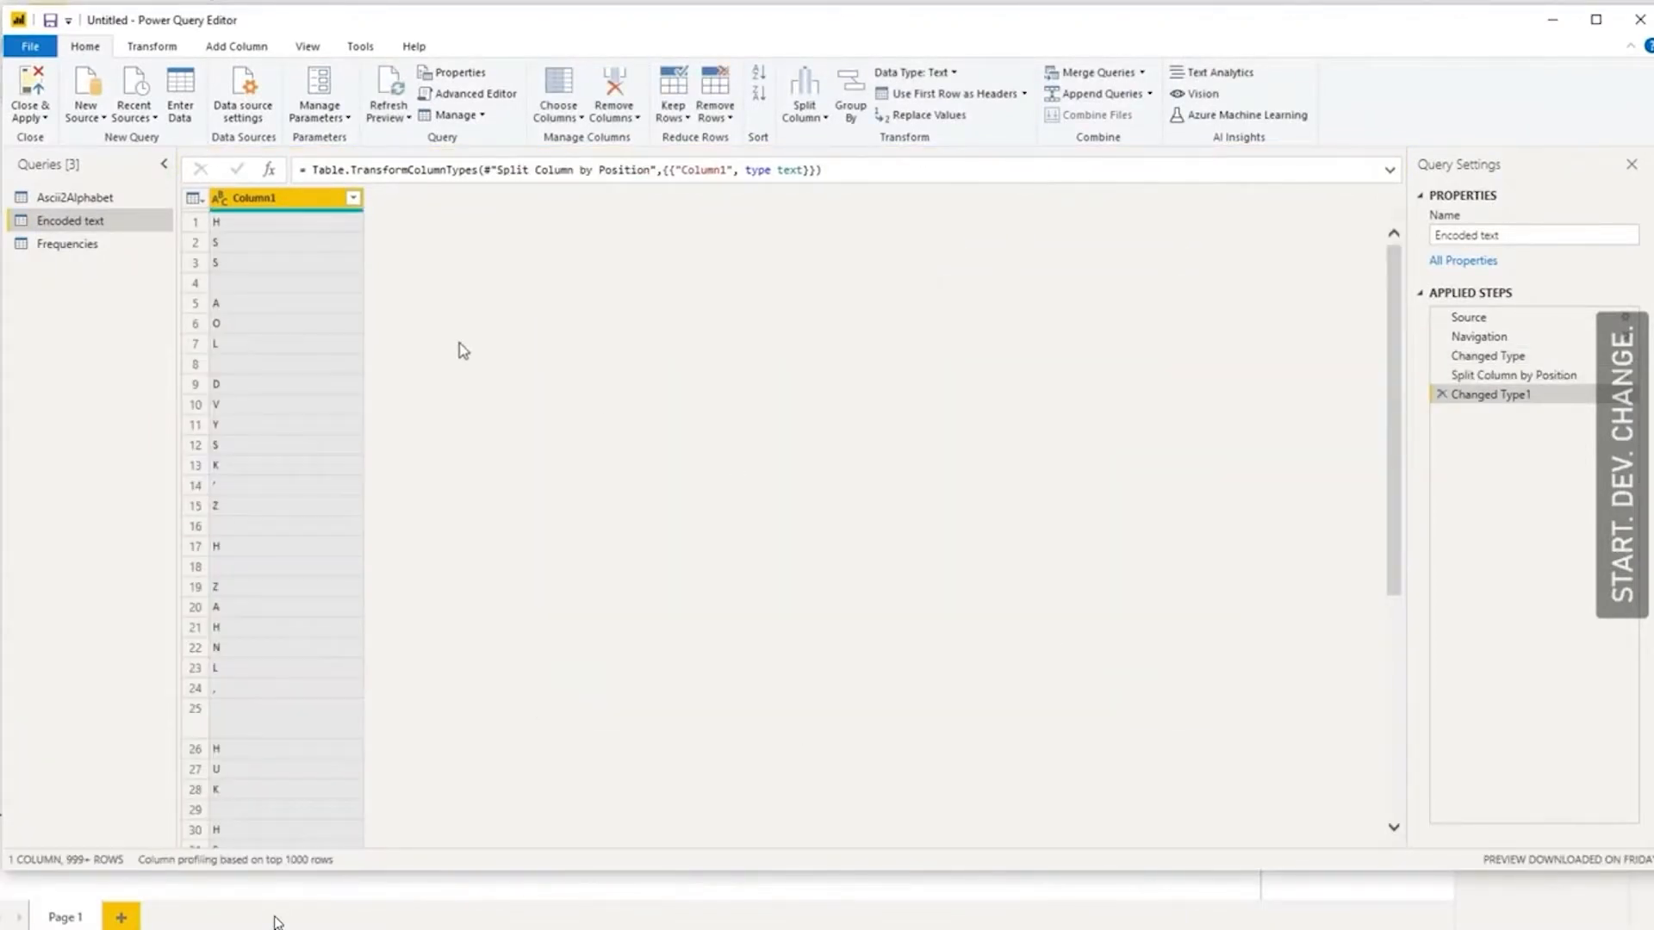
- Add an index column to the Encoded text query and edit its formula so the index starts at 1
{"action": "left_click", "coordinate": [220, 50]}
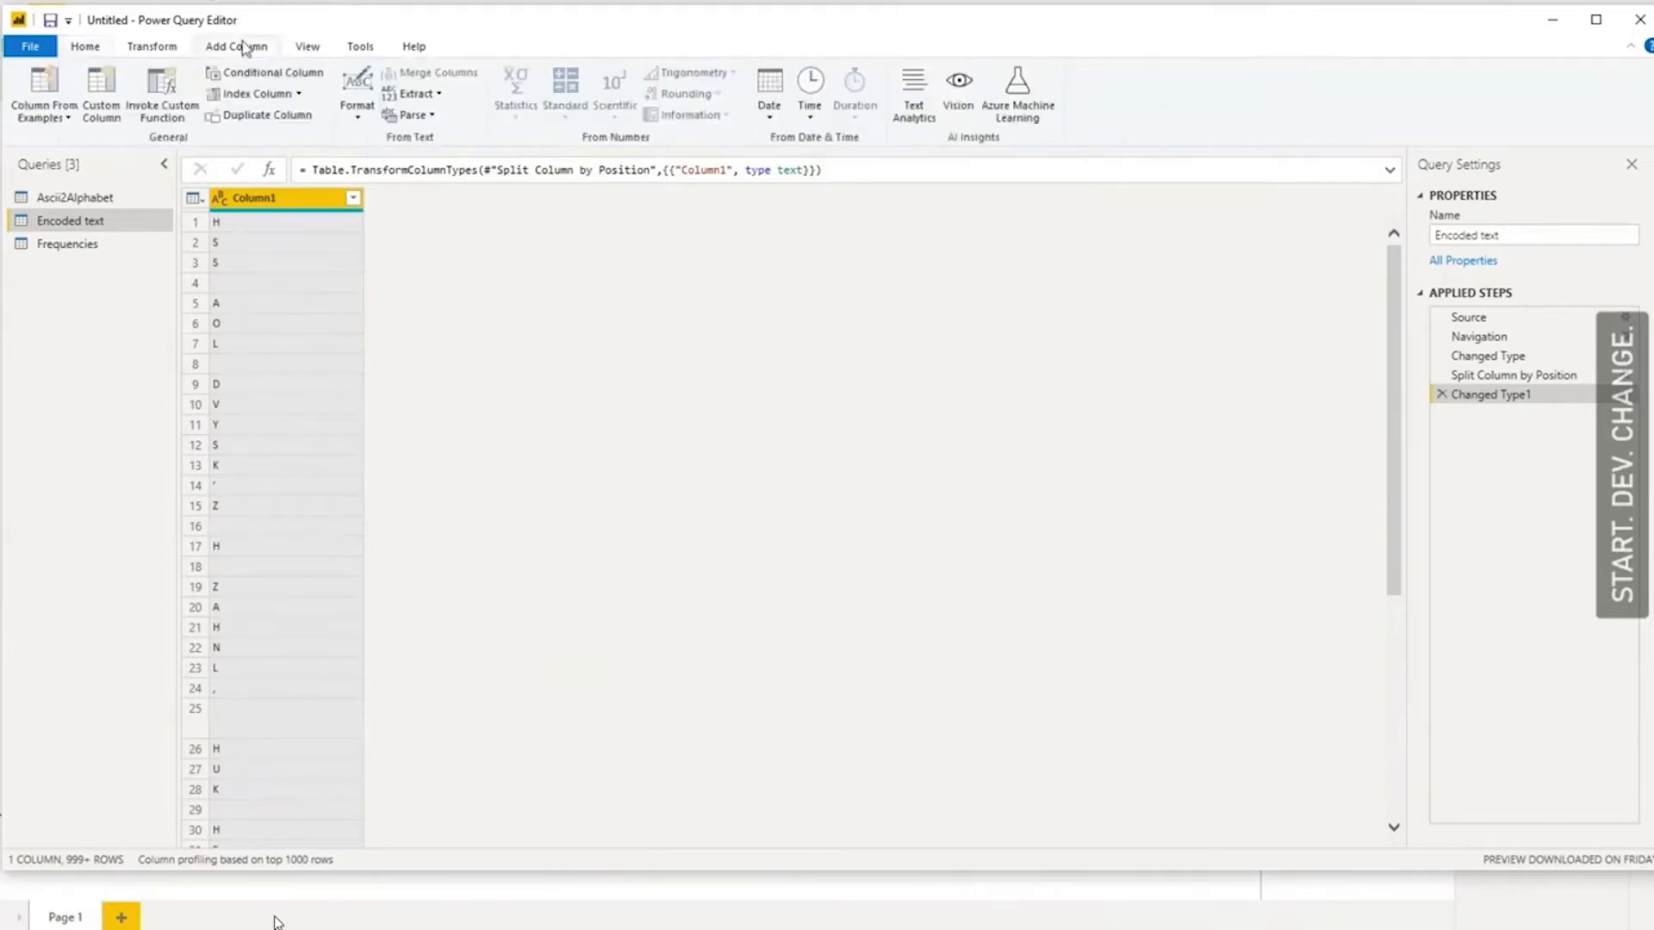
{"action": "left_click", "coordinate": [255, 94]}
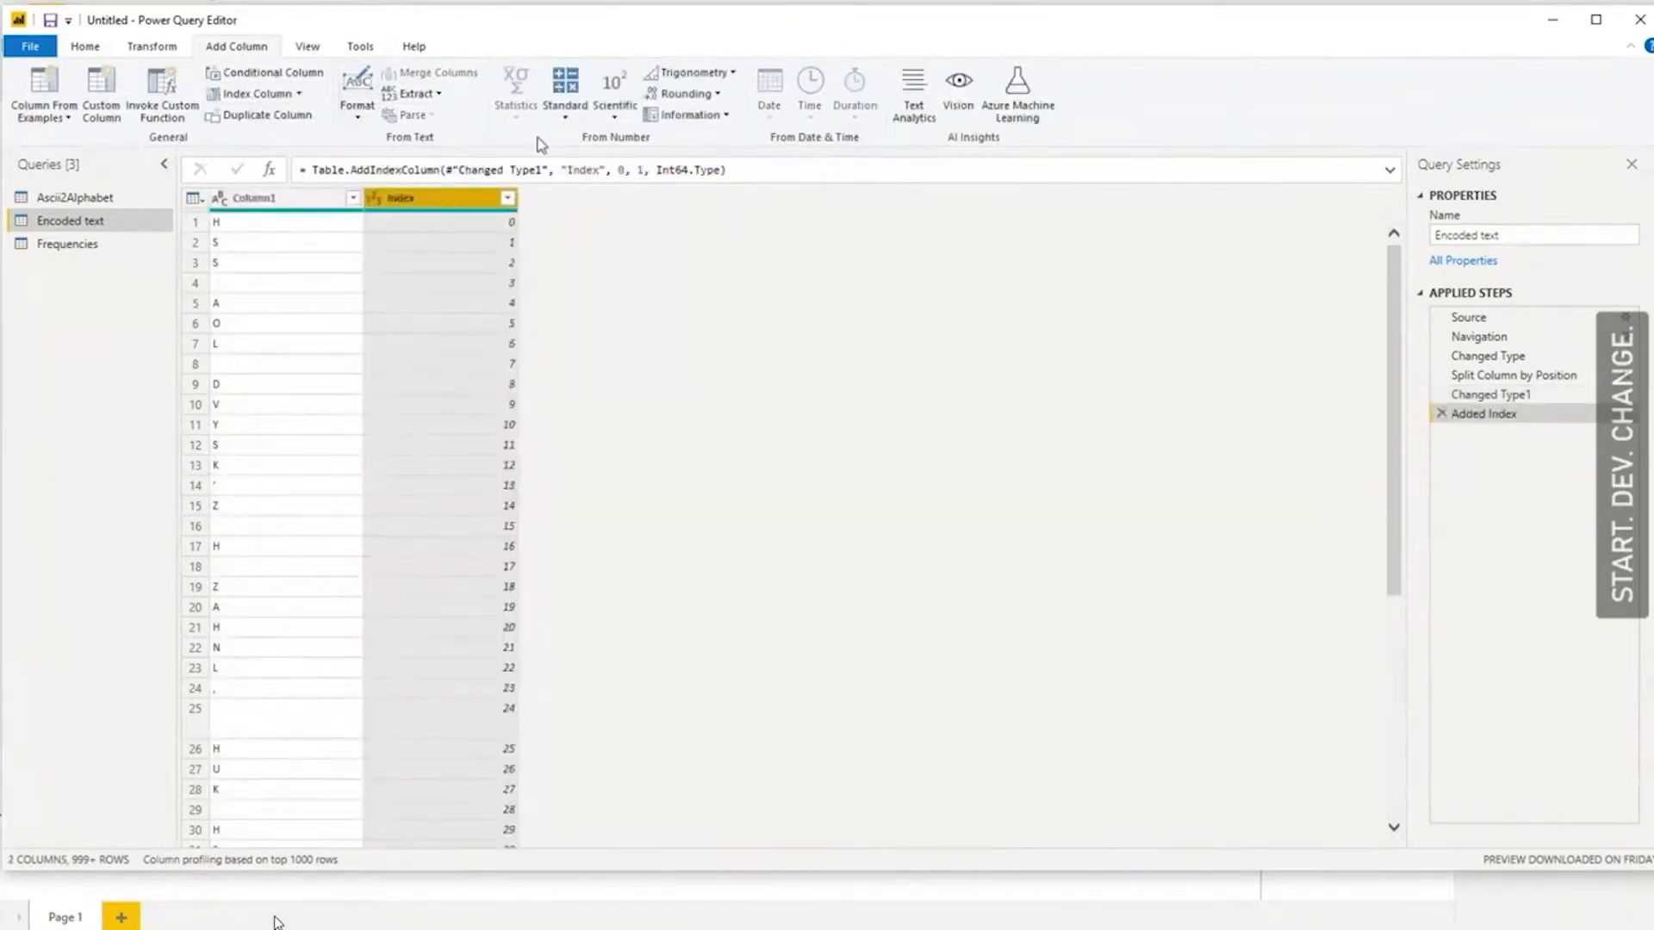
{"action": "left_click", "coordinate": [626, 171]}
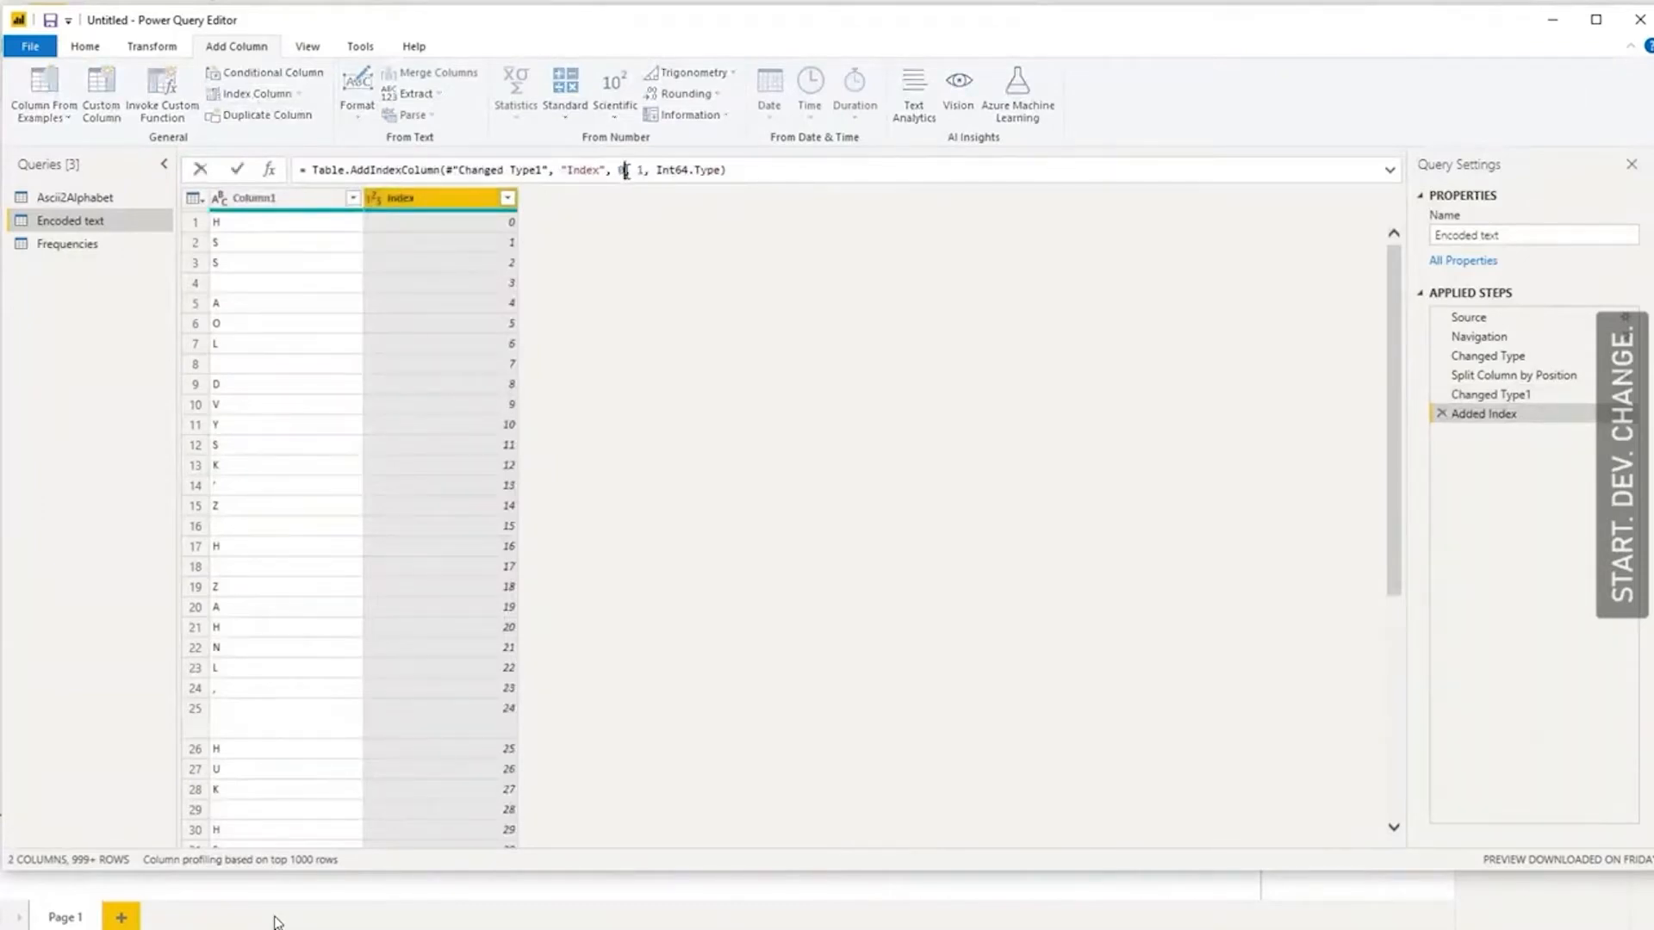
{"action": "key", "text": "BackSpace"}
{"action": "type", "text": "1"}
{"action": "key", "text": "Return"}
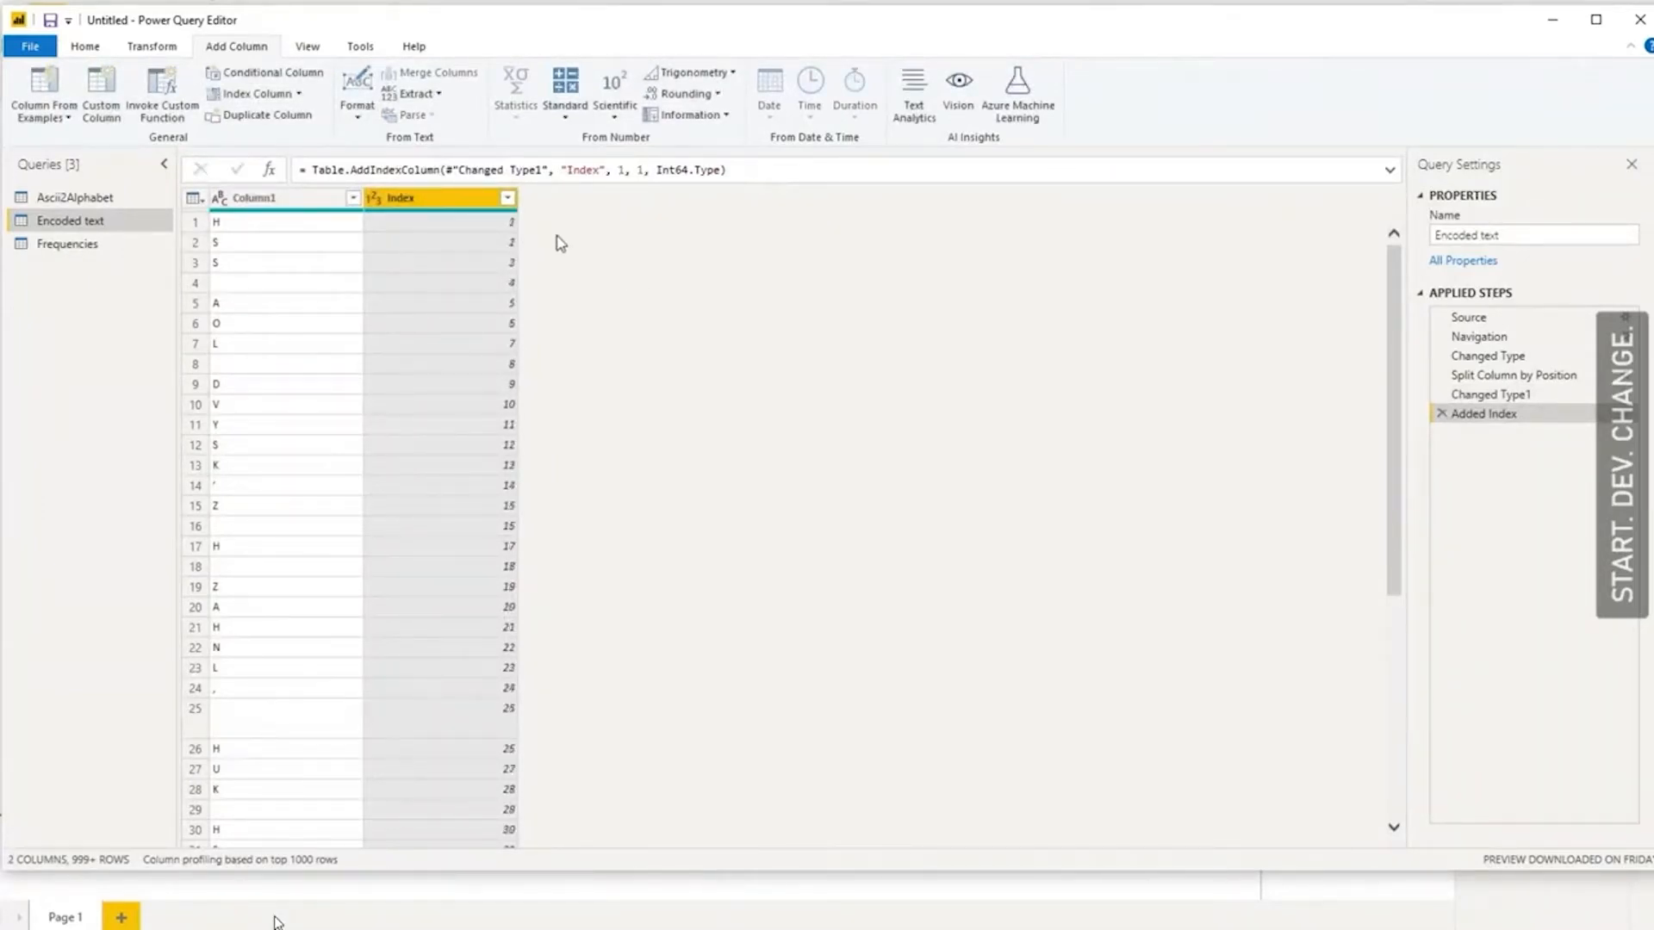
{"action": "left_click", "coordinate": [298, 94]}
{"action": "left_click", "coordinate": [732, 431]}
- Create a new query that references the Encoded text query
{"action": "right_click", "coordinate": [65, 221]}
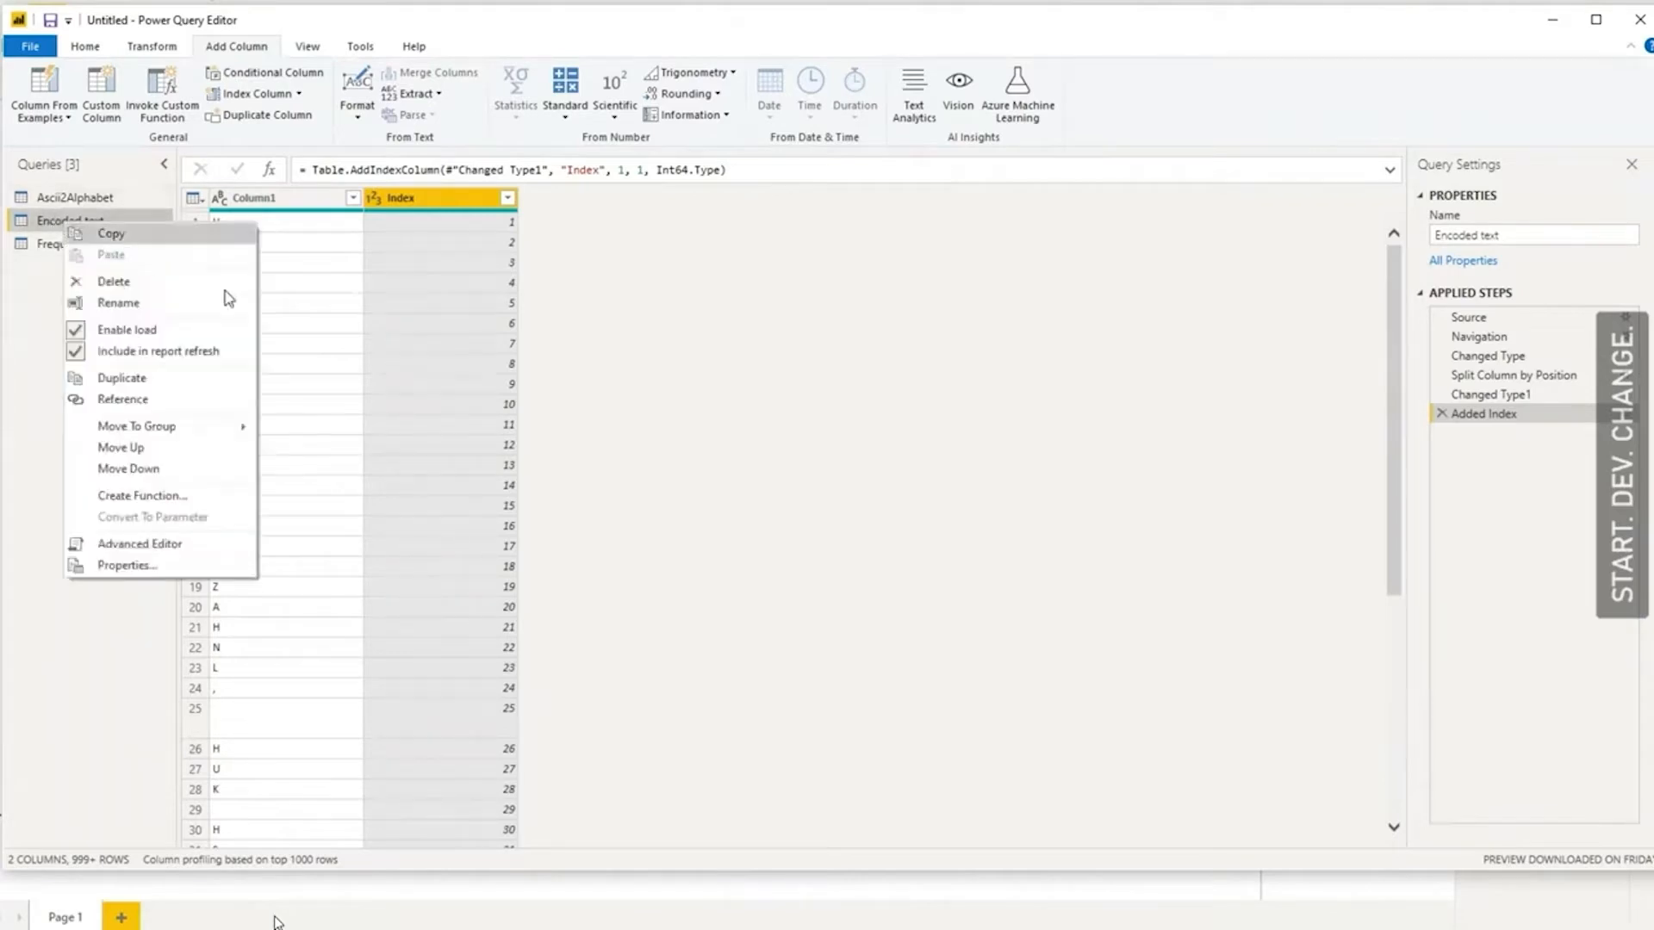
{"action": "left_click", "coordinate": [244, 397]}
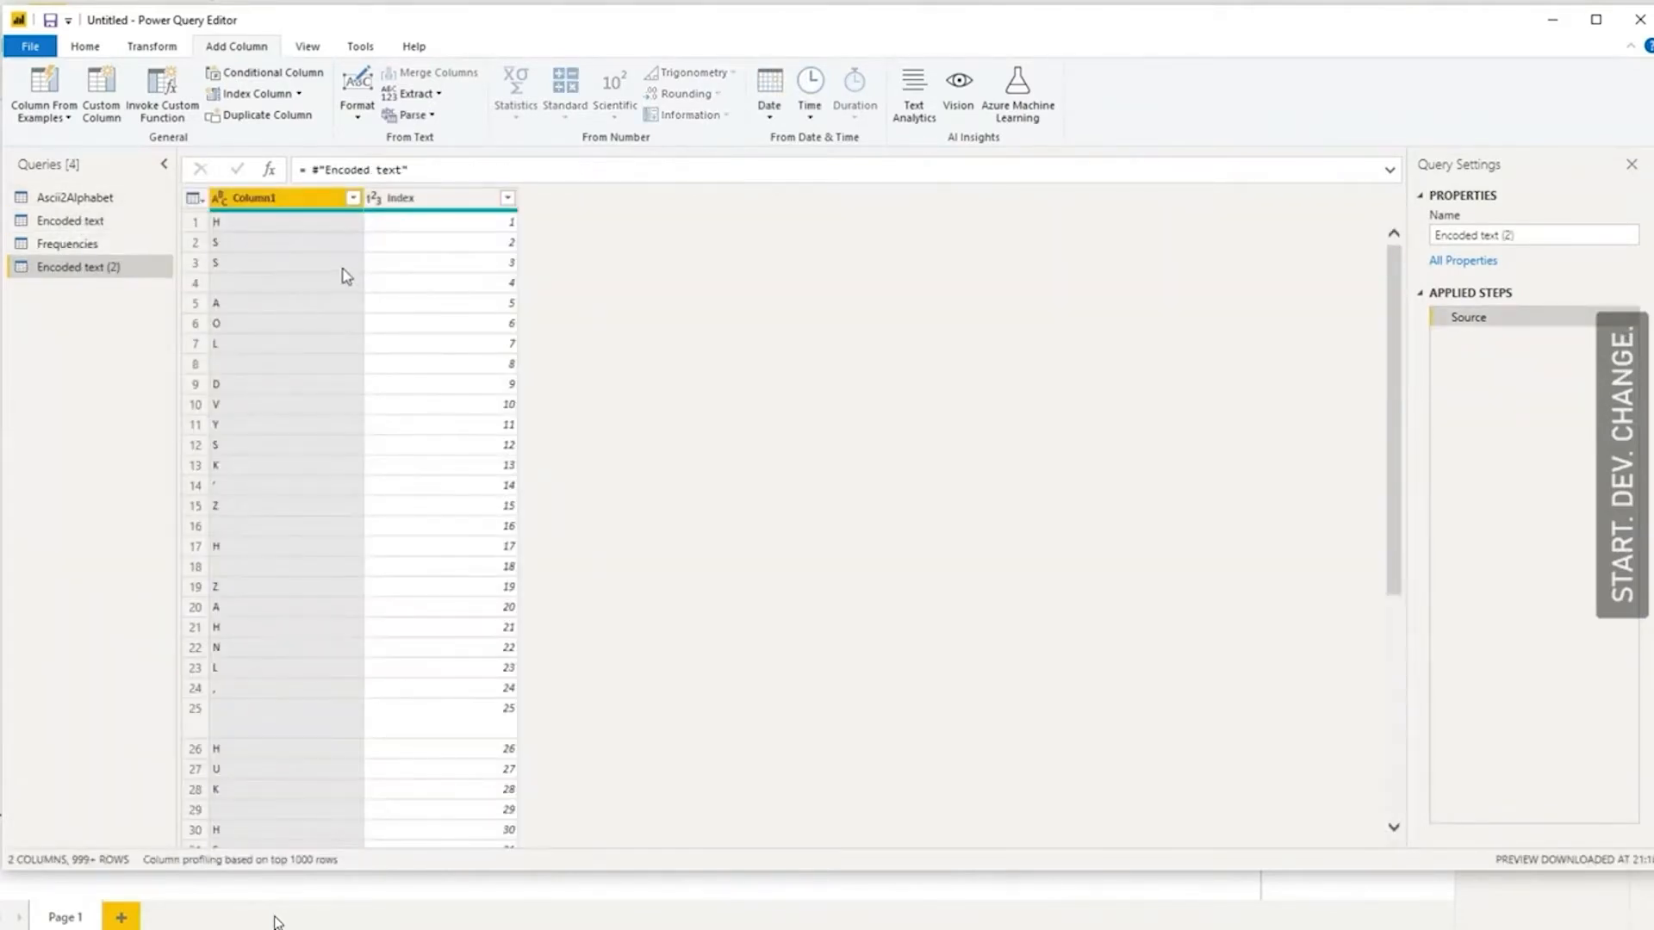
- Keep only Column1 in the referenced query and rename that column Encoded Letter
{"action": "left_click", "coordinate": [465, 197]}
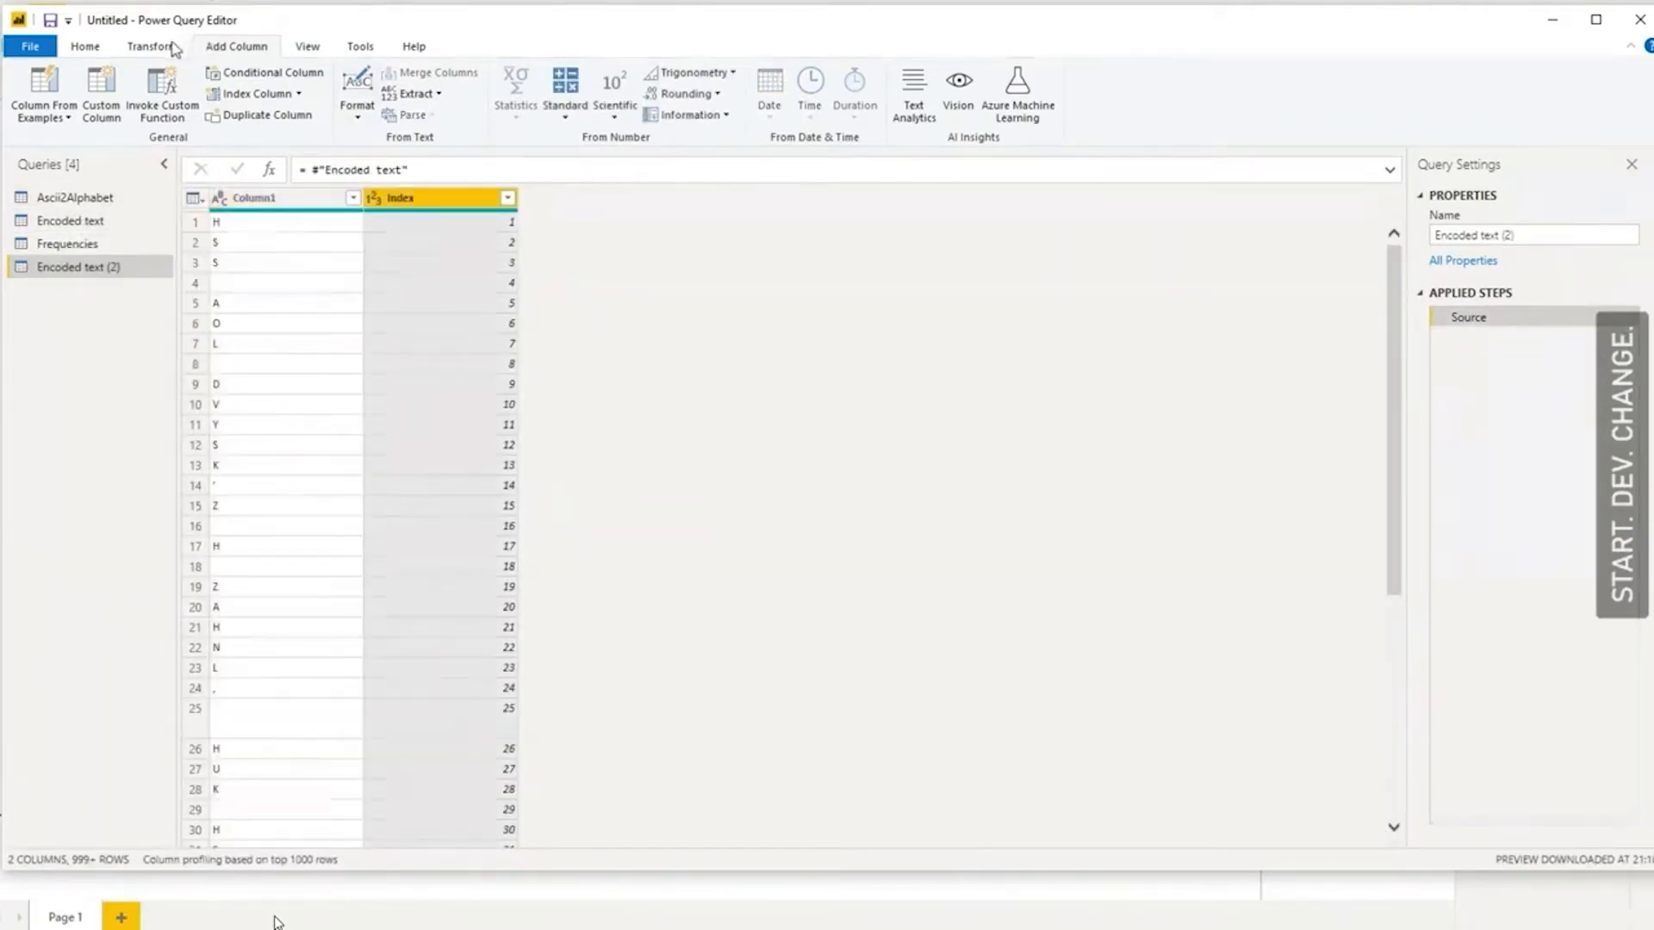
{"action": "left_click", "coordinate": [85, 47]}
{"action": "left_click", "coordinate": [560, 118]}
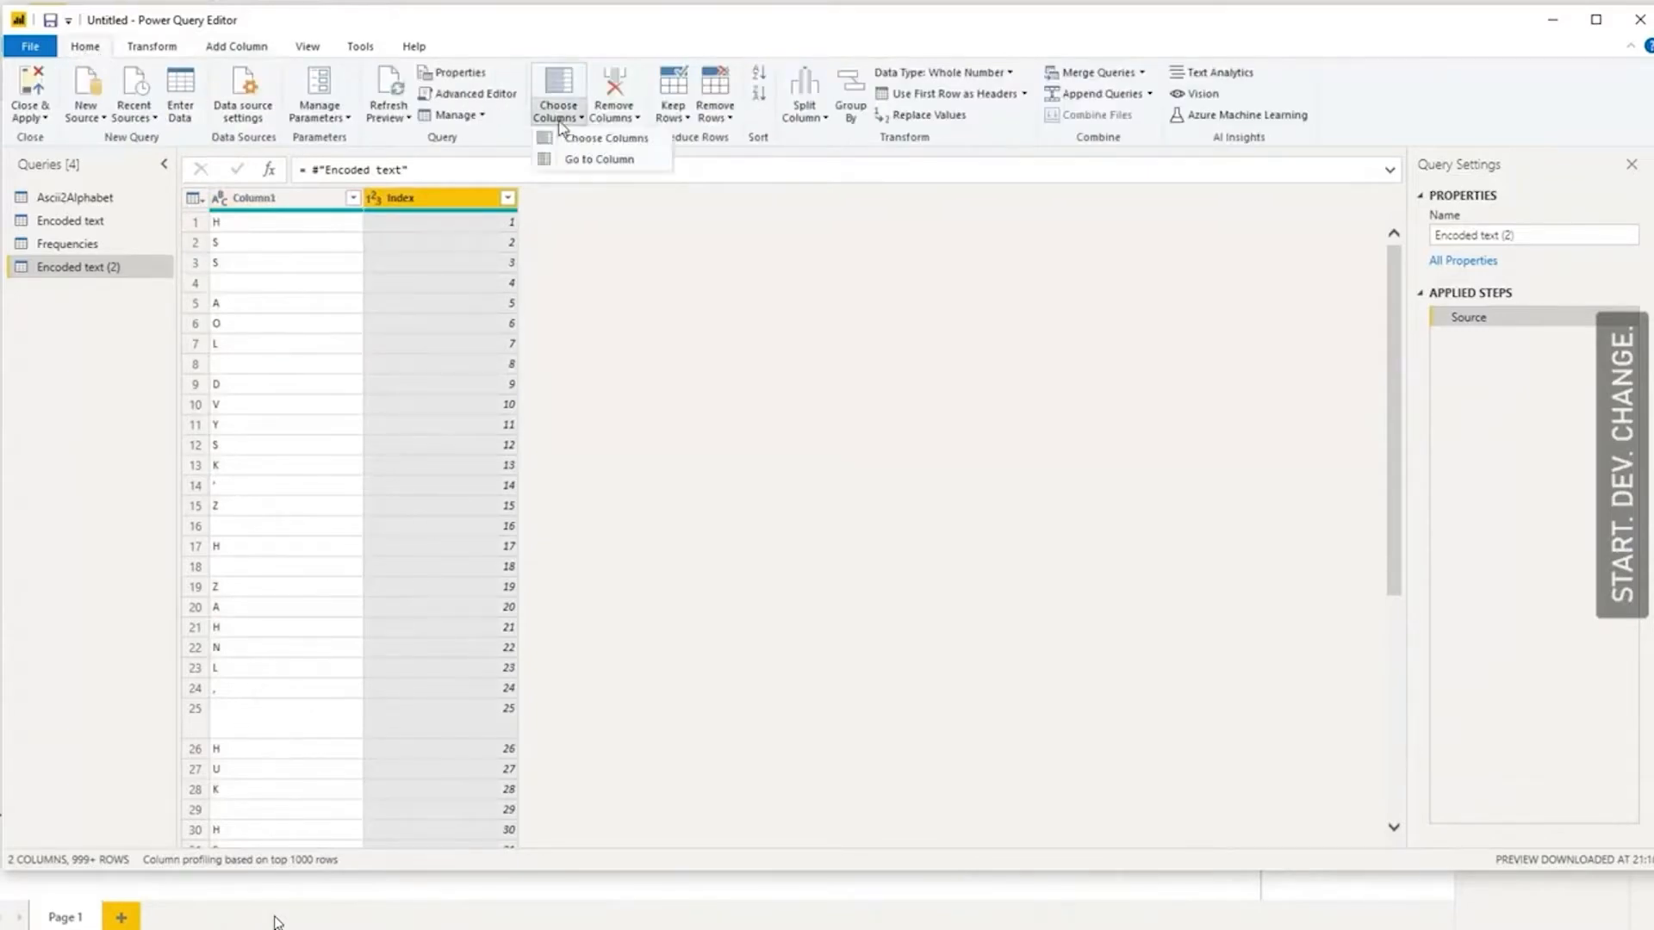
{"action": "left_click", "coordinate": [593, 139]}
{"action": "left_click", "coordinate": [753, 297]}
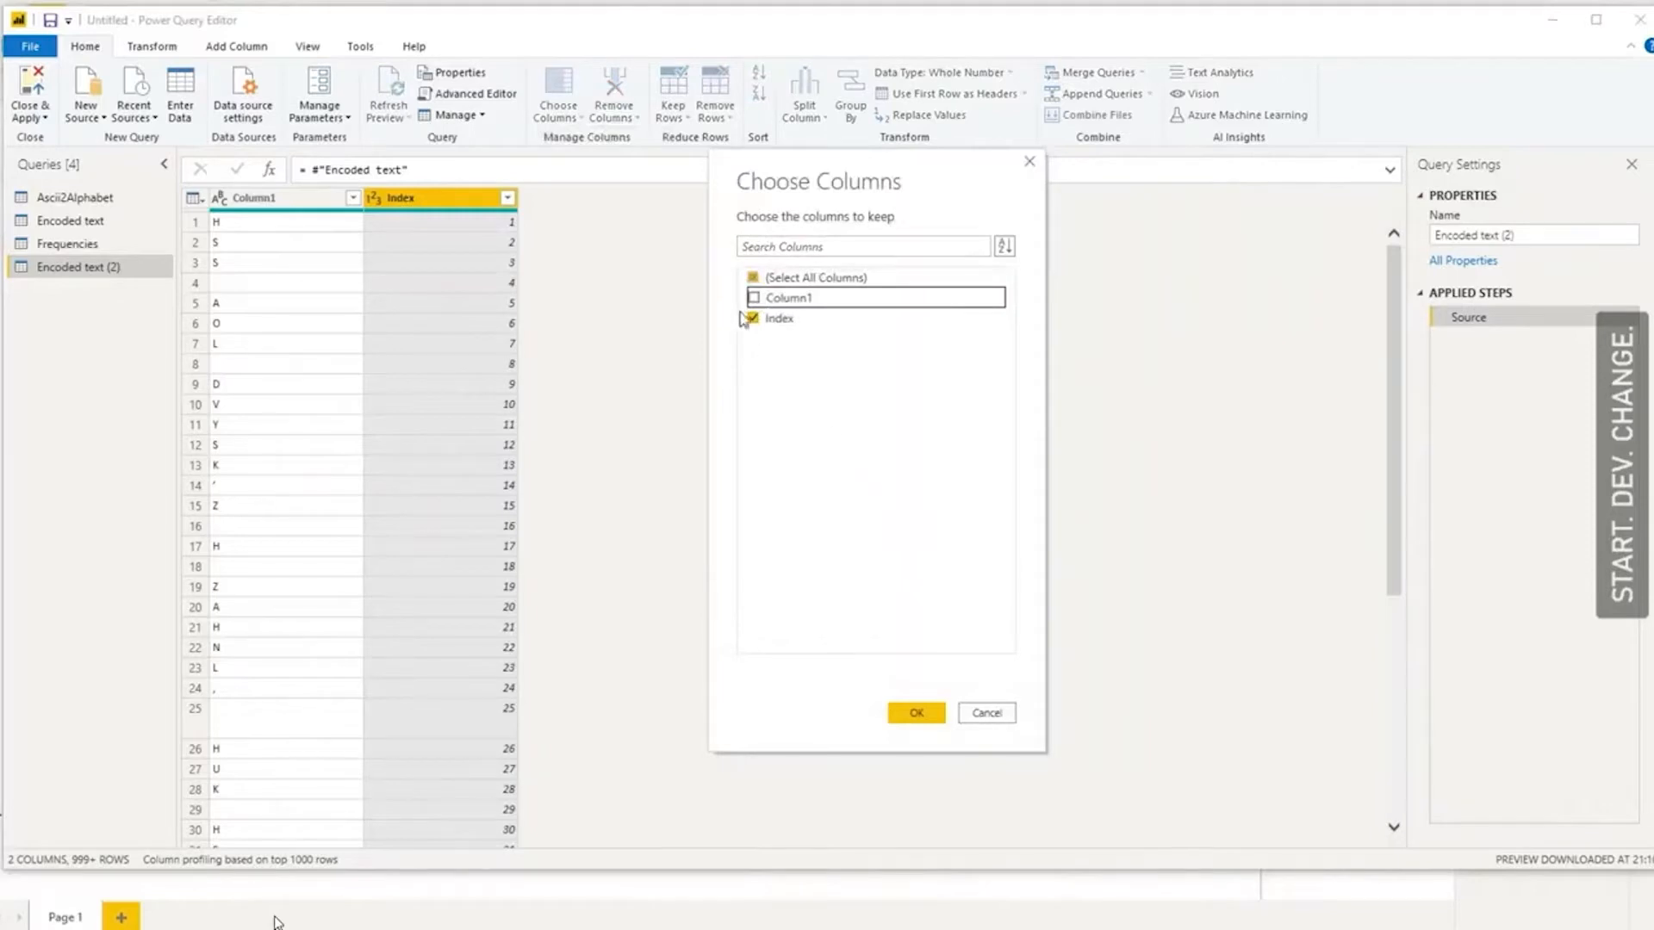
{"action": "left_click", "coordinate": [753, 298]}
{"action": "left_click", "coordinate": [753, 318]}
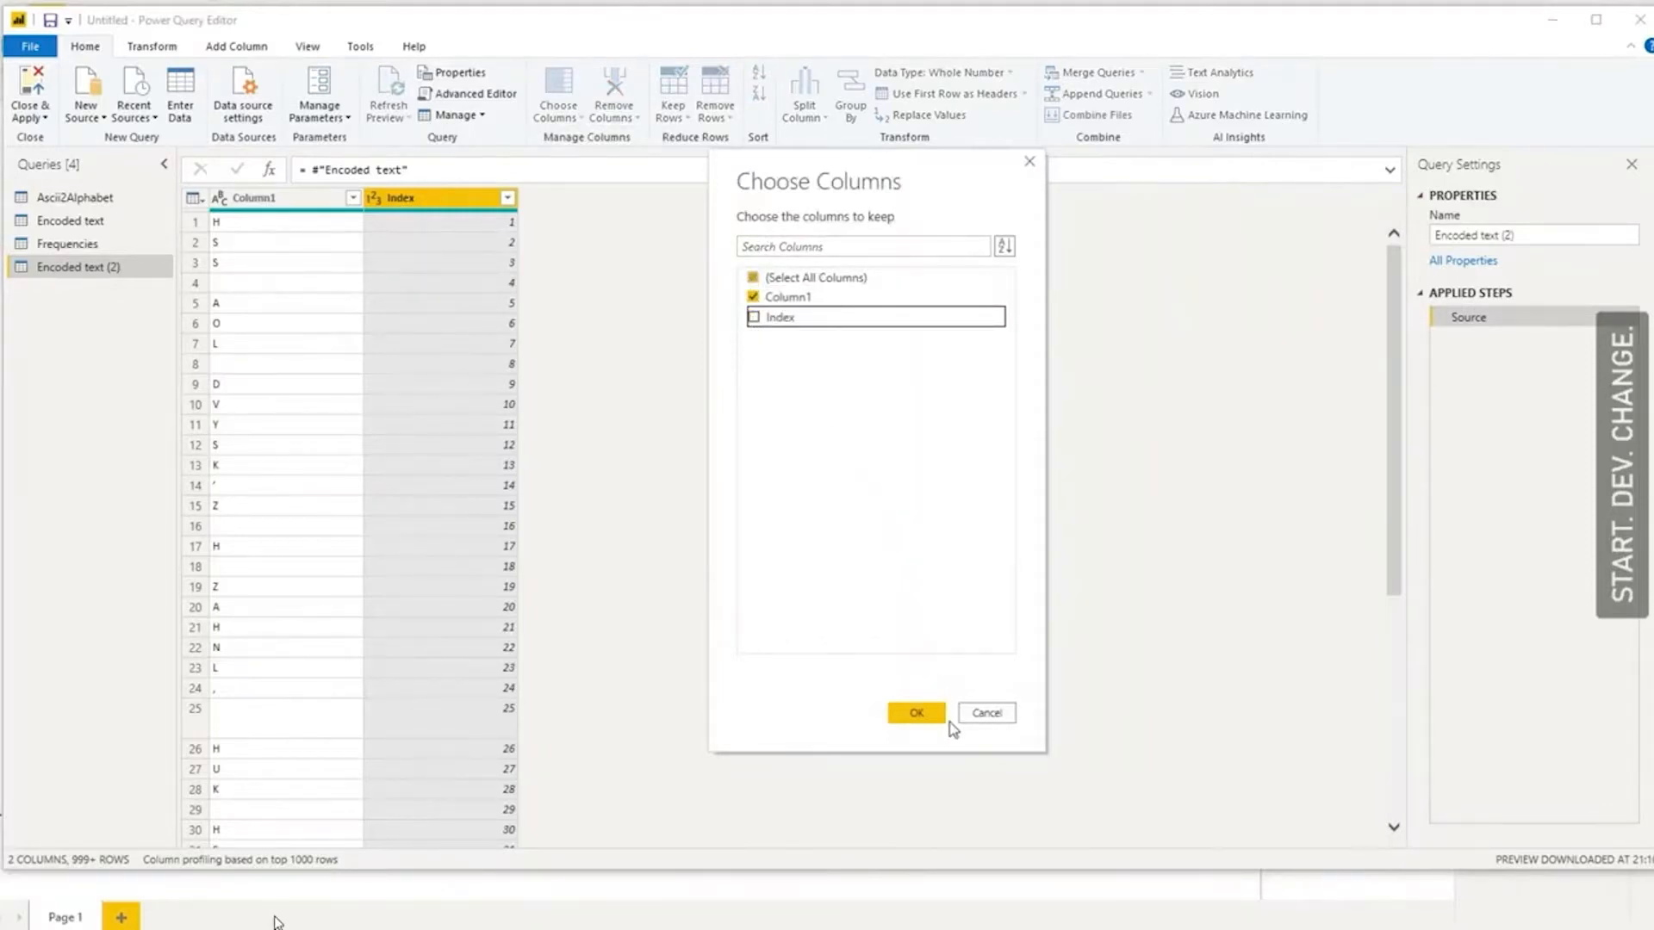
{"action": "left_click", "coordinate": [922, 715]}
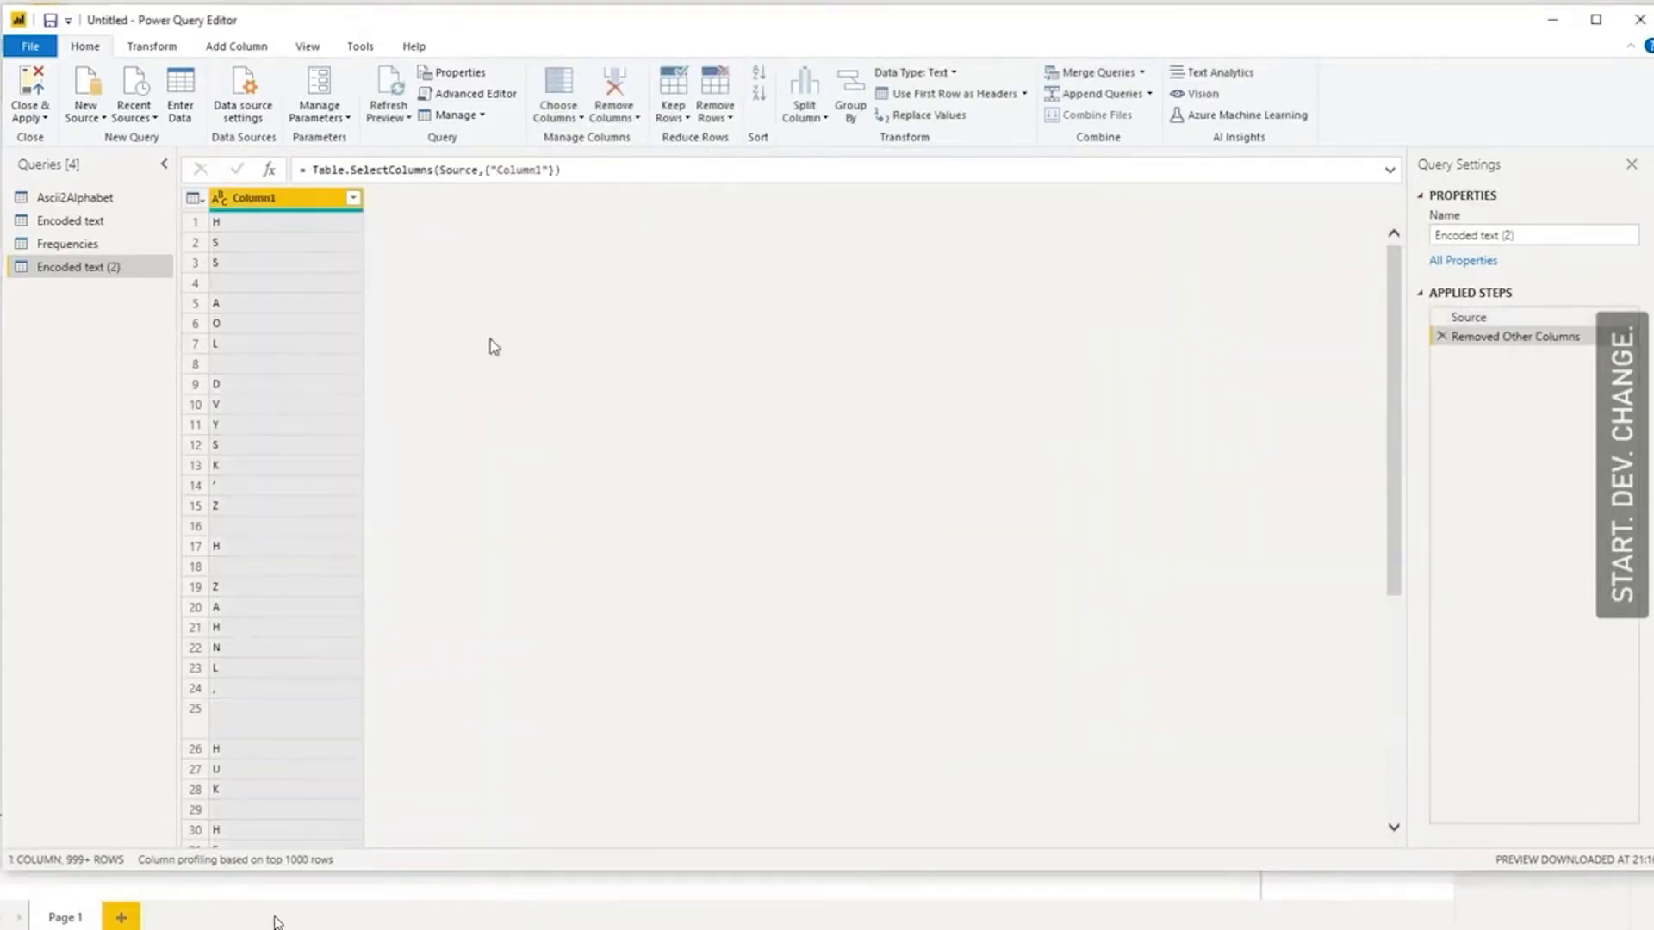
{"action": "double_click", "coordinate": [274, 199]}
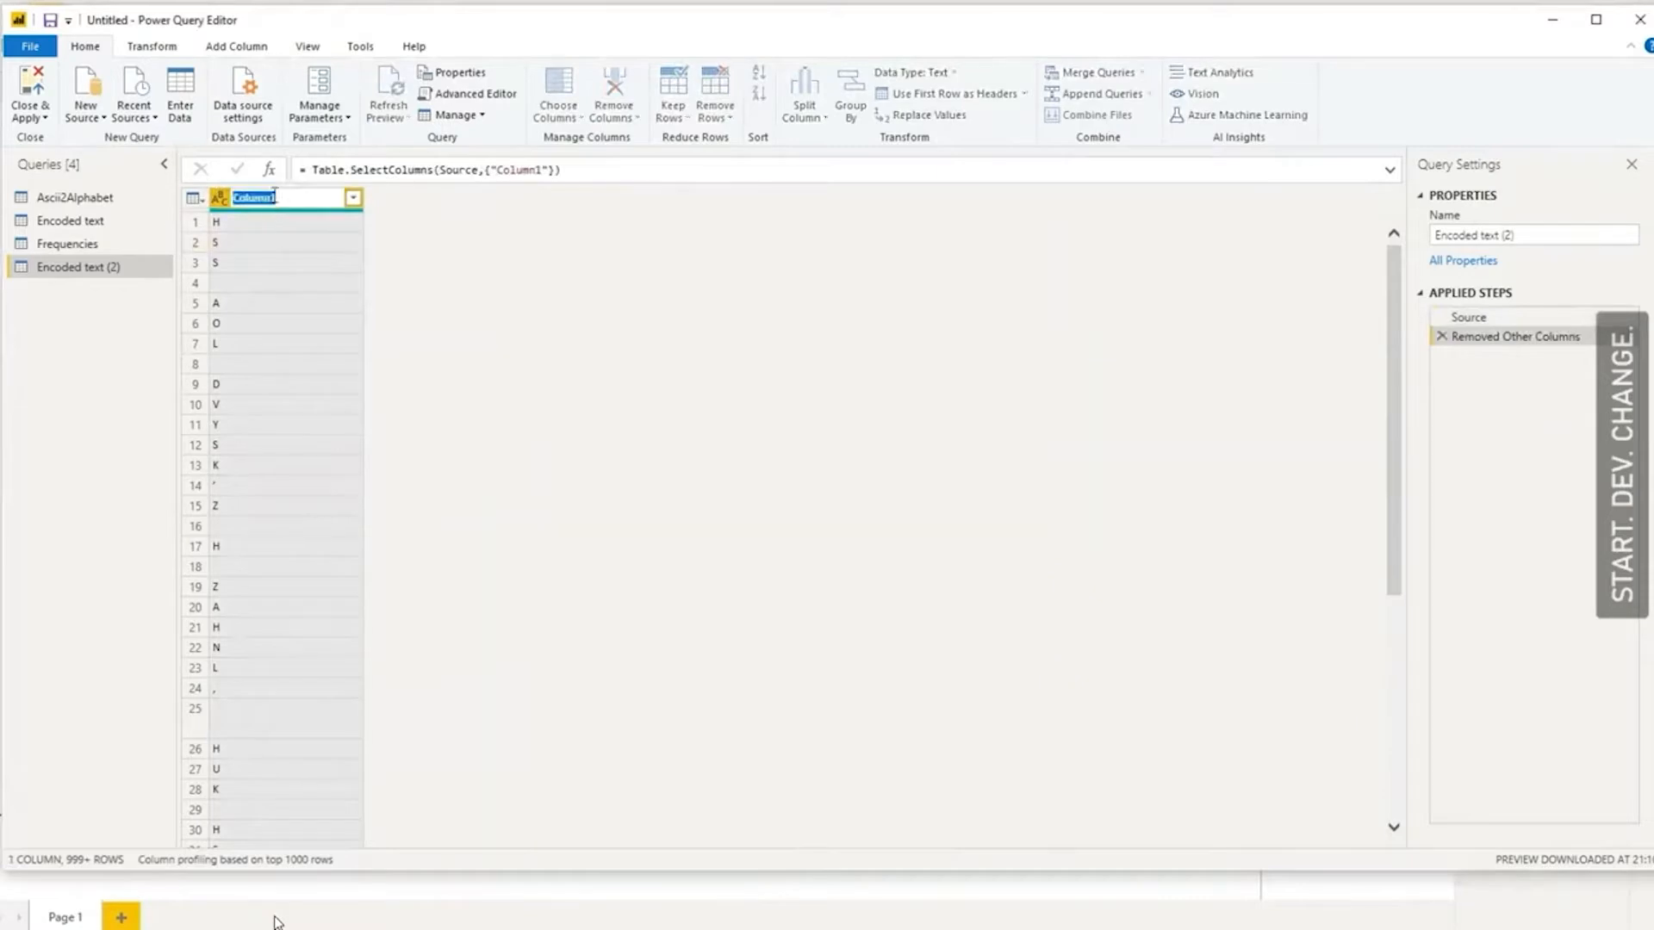
{"action": "type", "text": "Encoded"}
- Rename the original Encoded text query to EncodedText
{"action": "right_click", "coordinate": [82, 217]}
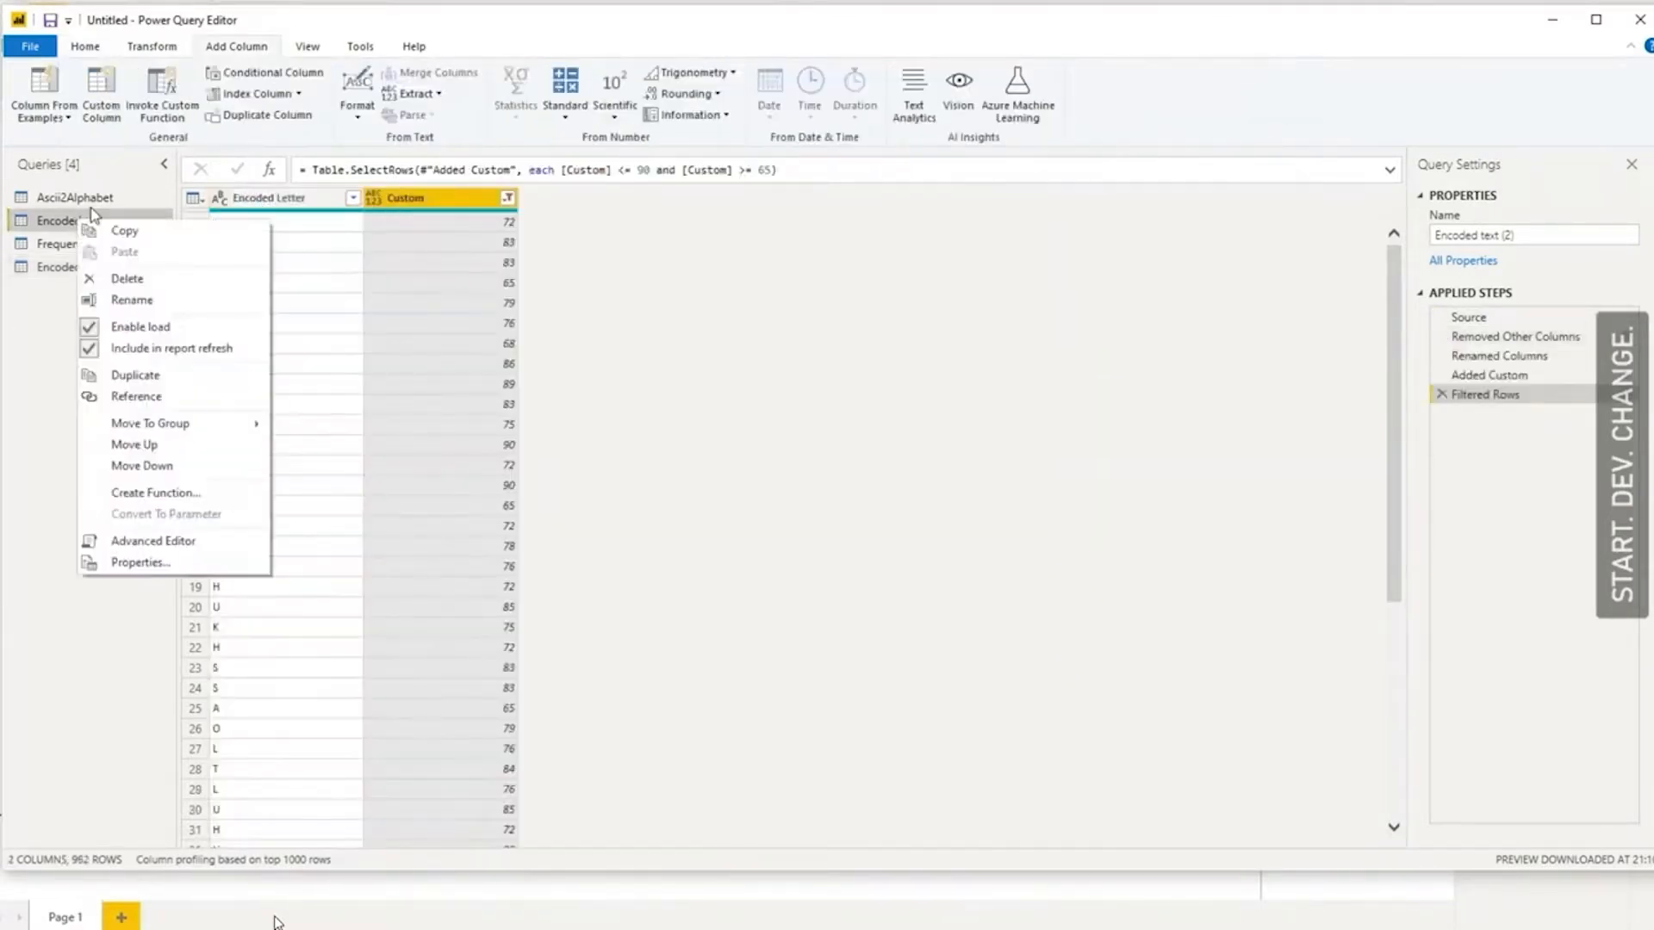
{"action": "left_click", "coordinate": [129, 299]}
{"action": "left_click", "coordinate": [103, 220]}
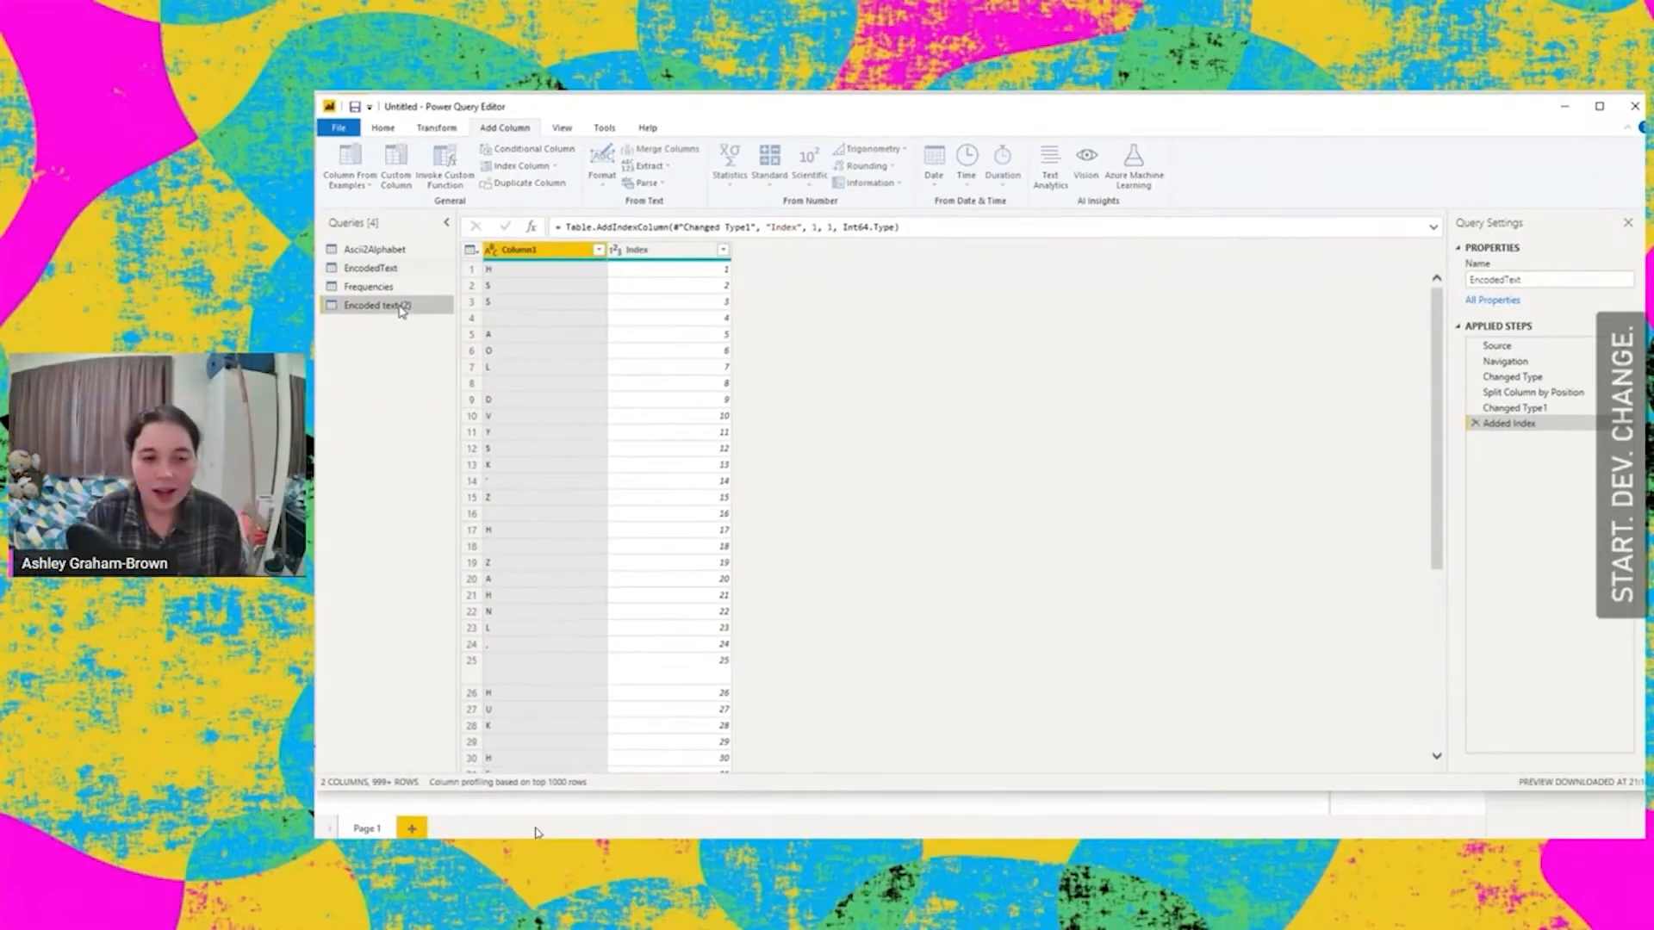
- Rename the Encoded text (2) query to EncodedTextFrequencies
{"action": "right_click", "coordinate": [107, 269]}
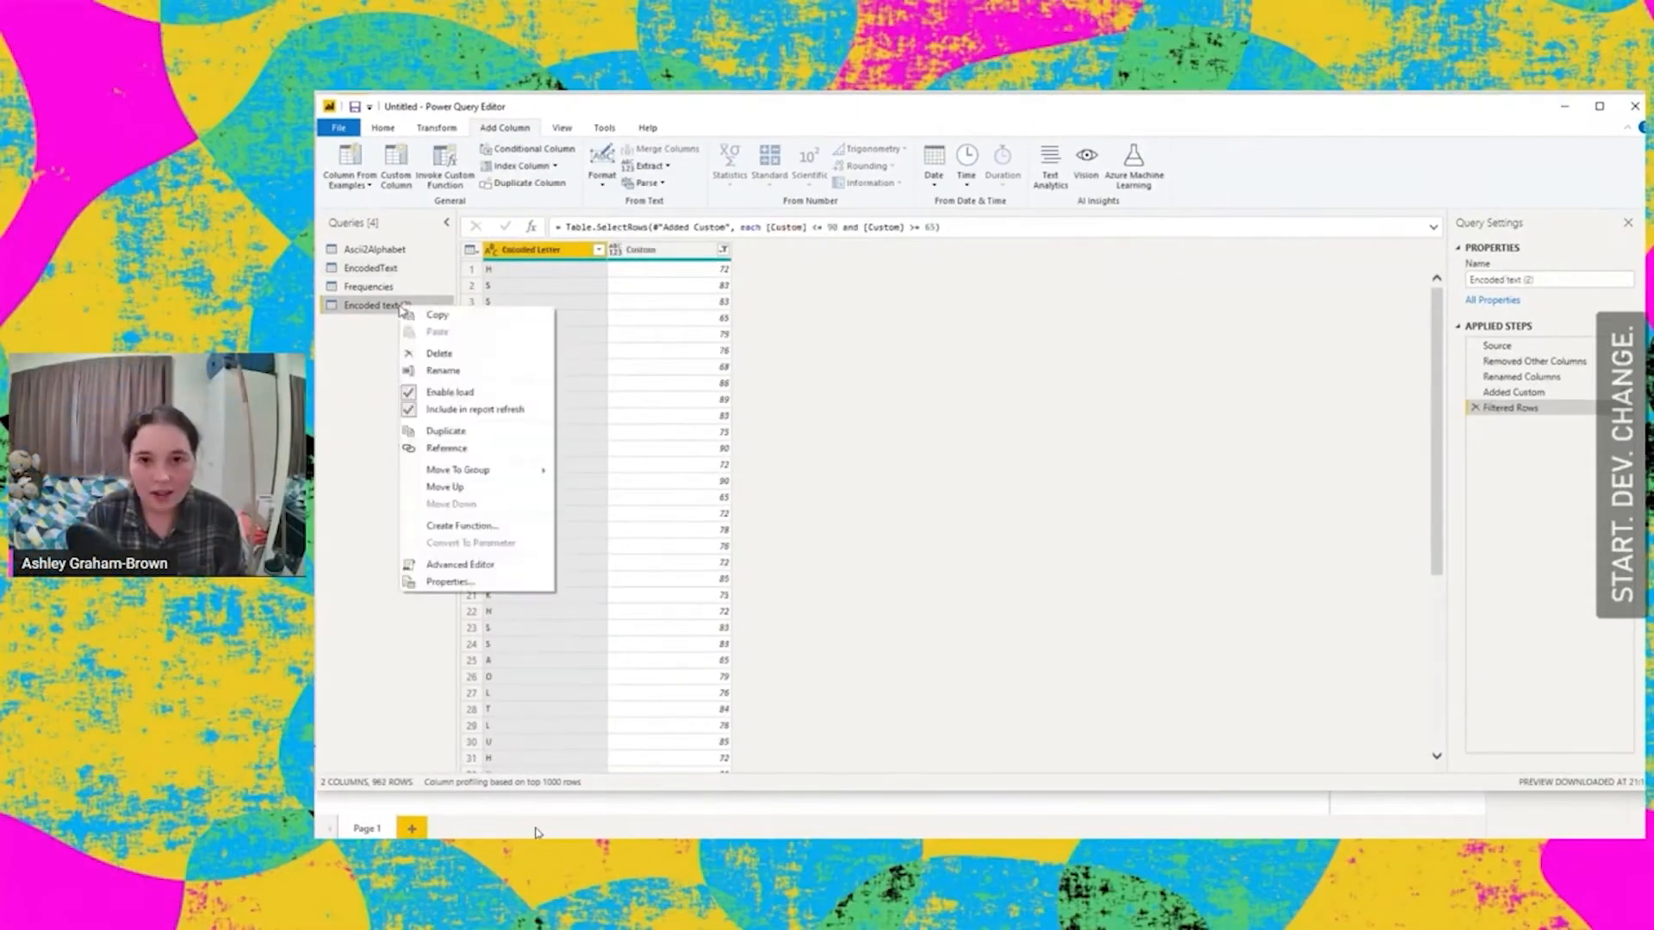
{"action": "left_click", "coordinate": [444, 371]}
{"action": "left_click", "coordinate": [383, 306]}
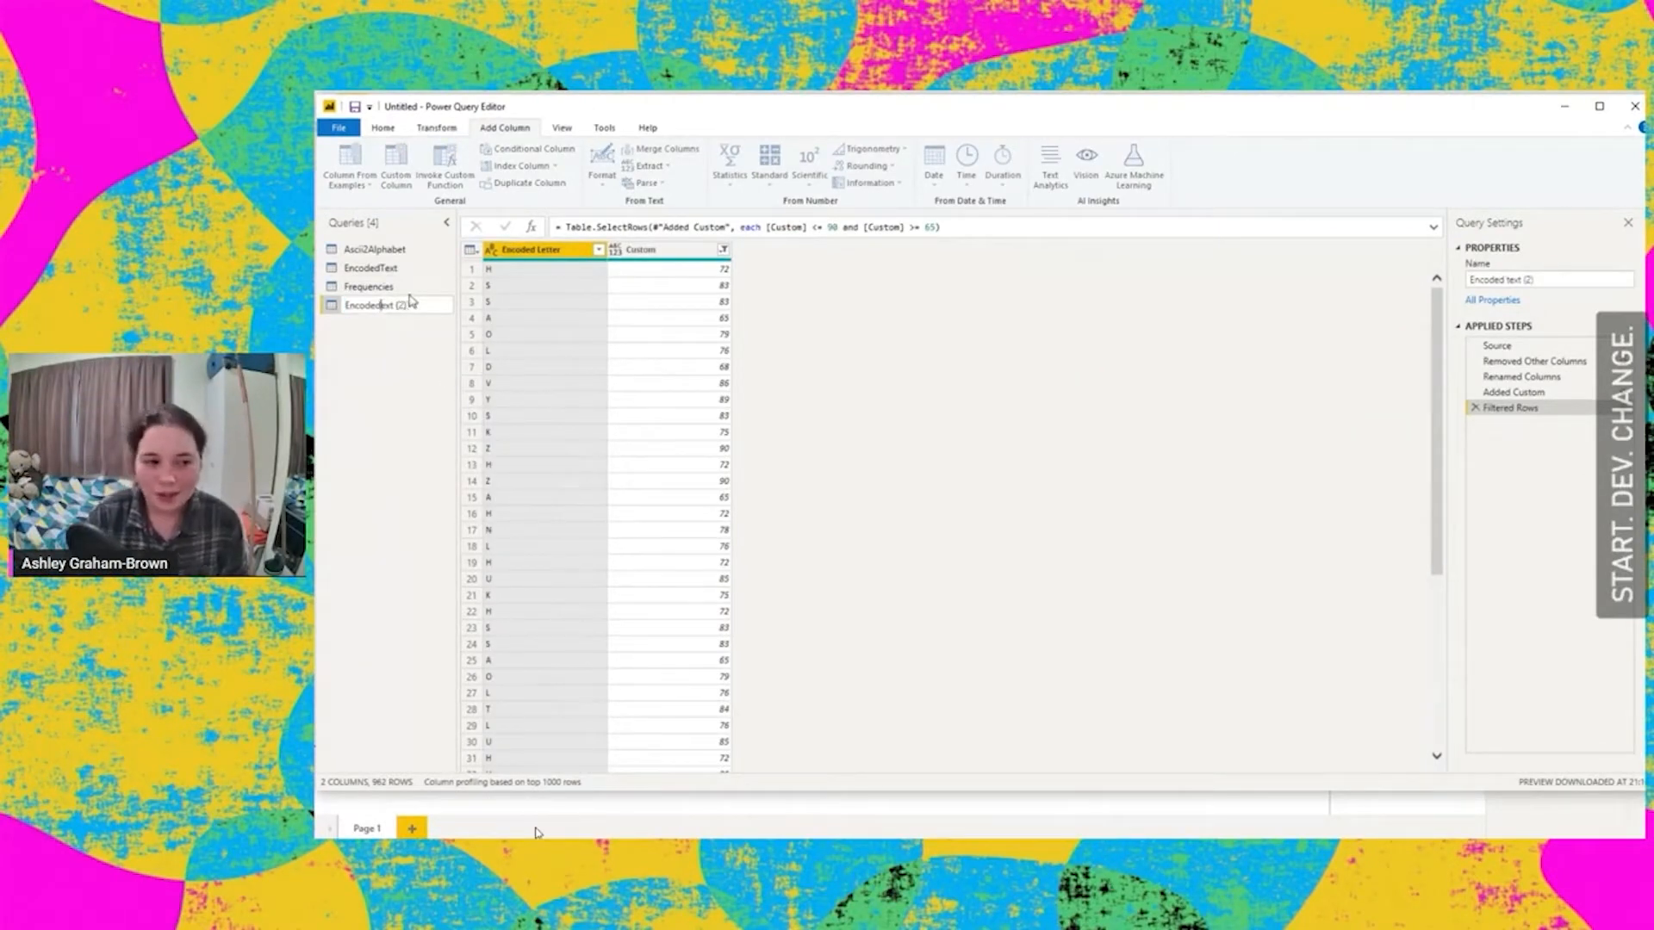
{"action": "key", "text": "BackSpace"}
{"action": "key", "text": "BackSpace"}
{"action": "key", "text": "BackSpace"}
{"action": "key", "text": "BackSpace"}
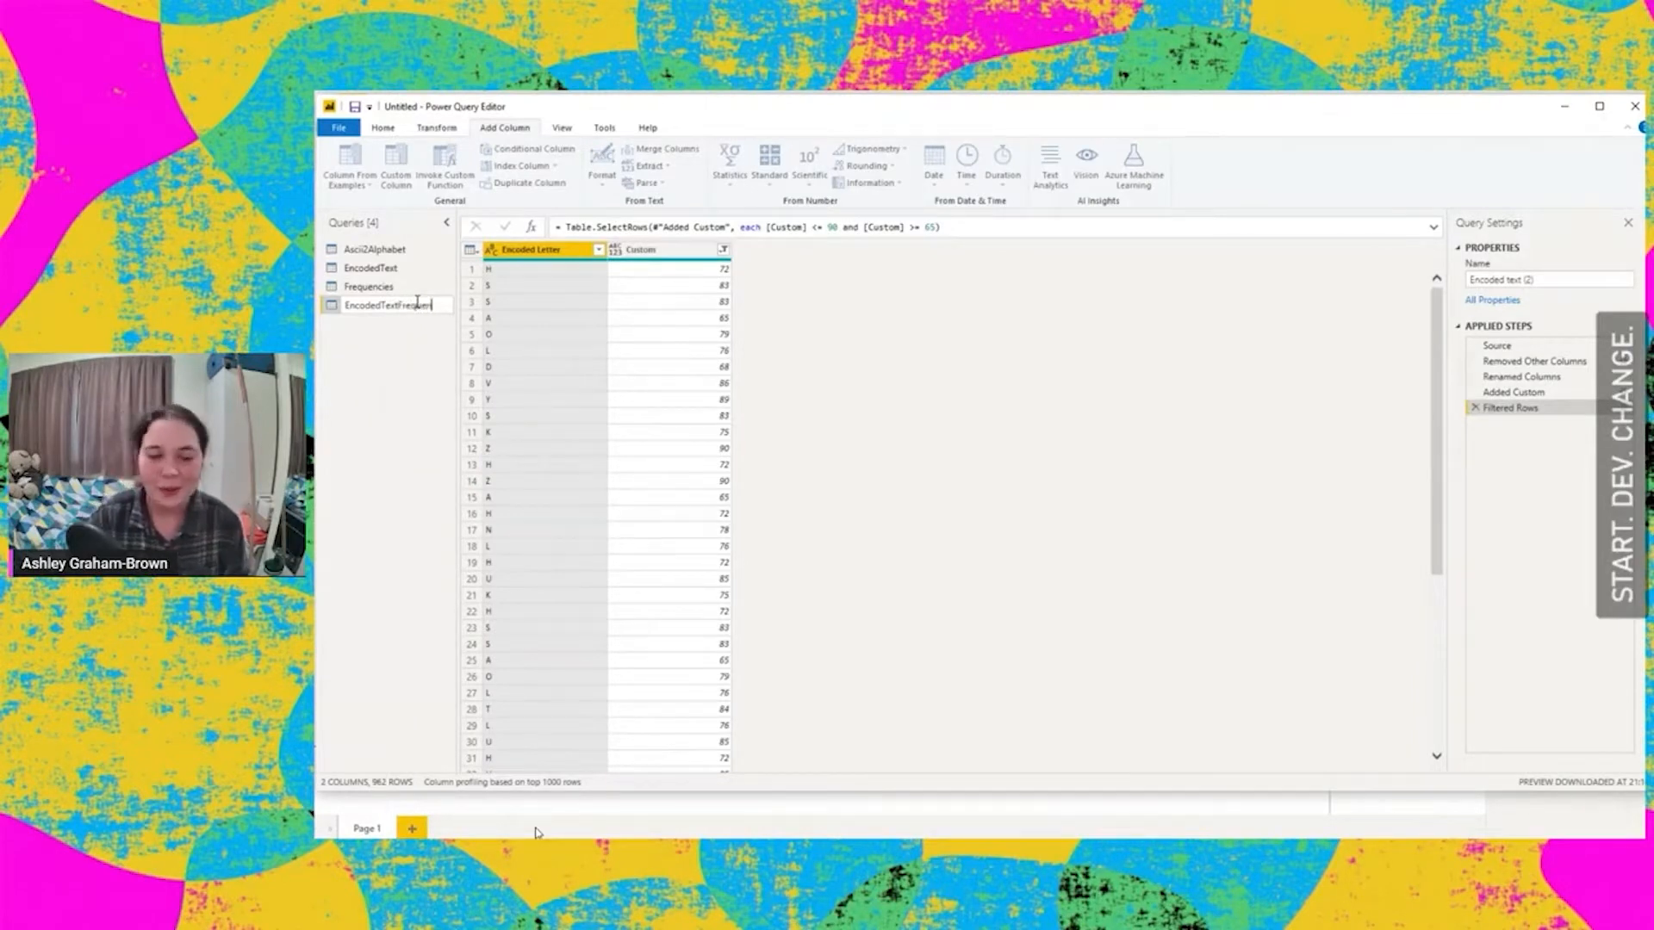
{"action": "key", "text": "Return"}
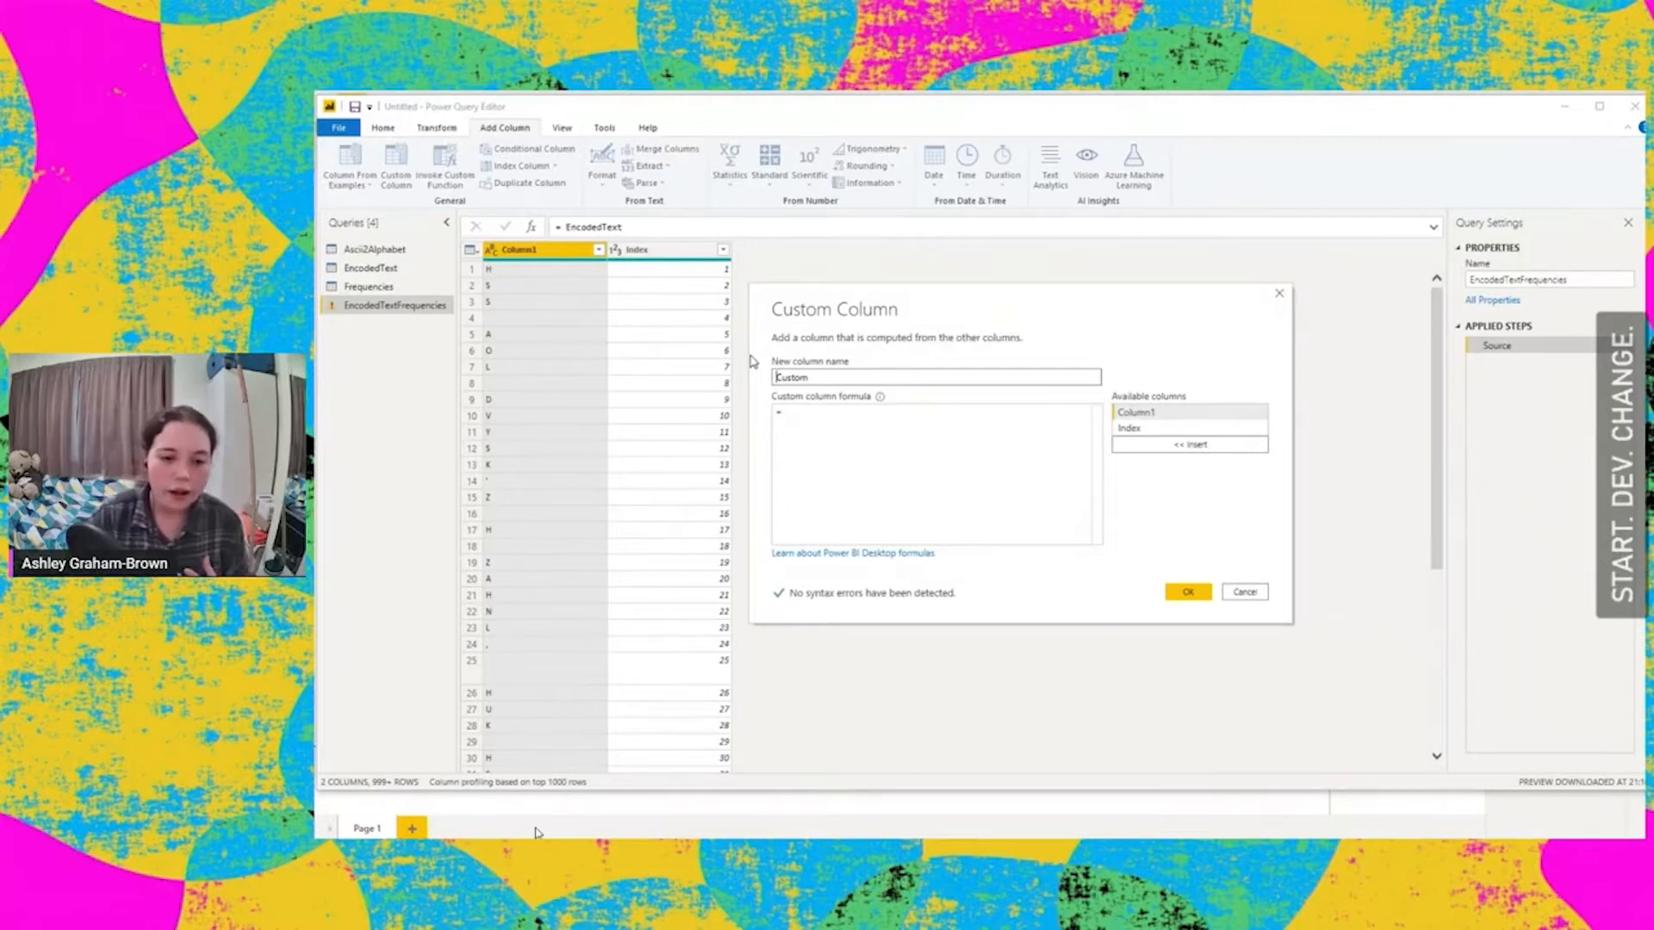
- Add a custom column to EncodedTextFrequencies with the formula Character.ToNumber([Column1]), keeping the name Custom
{"action": "type", "text": "char"}
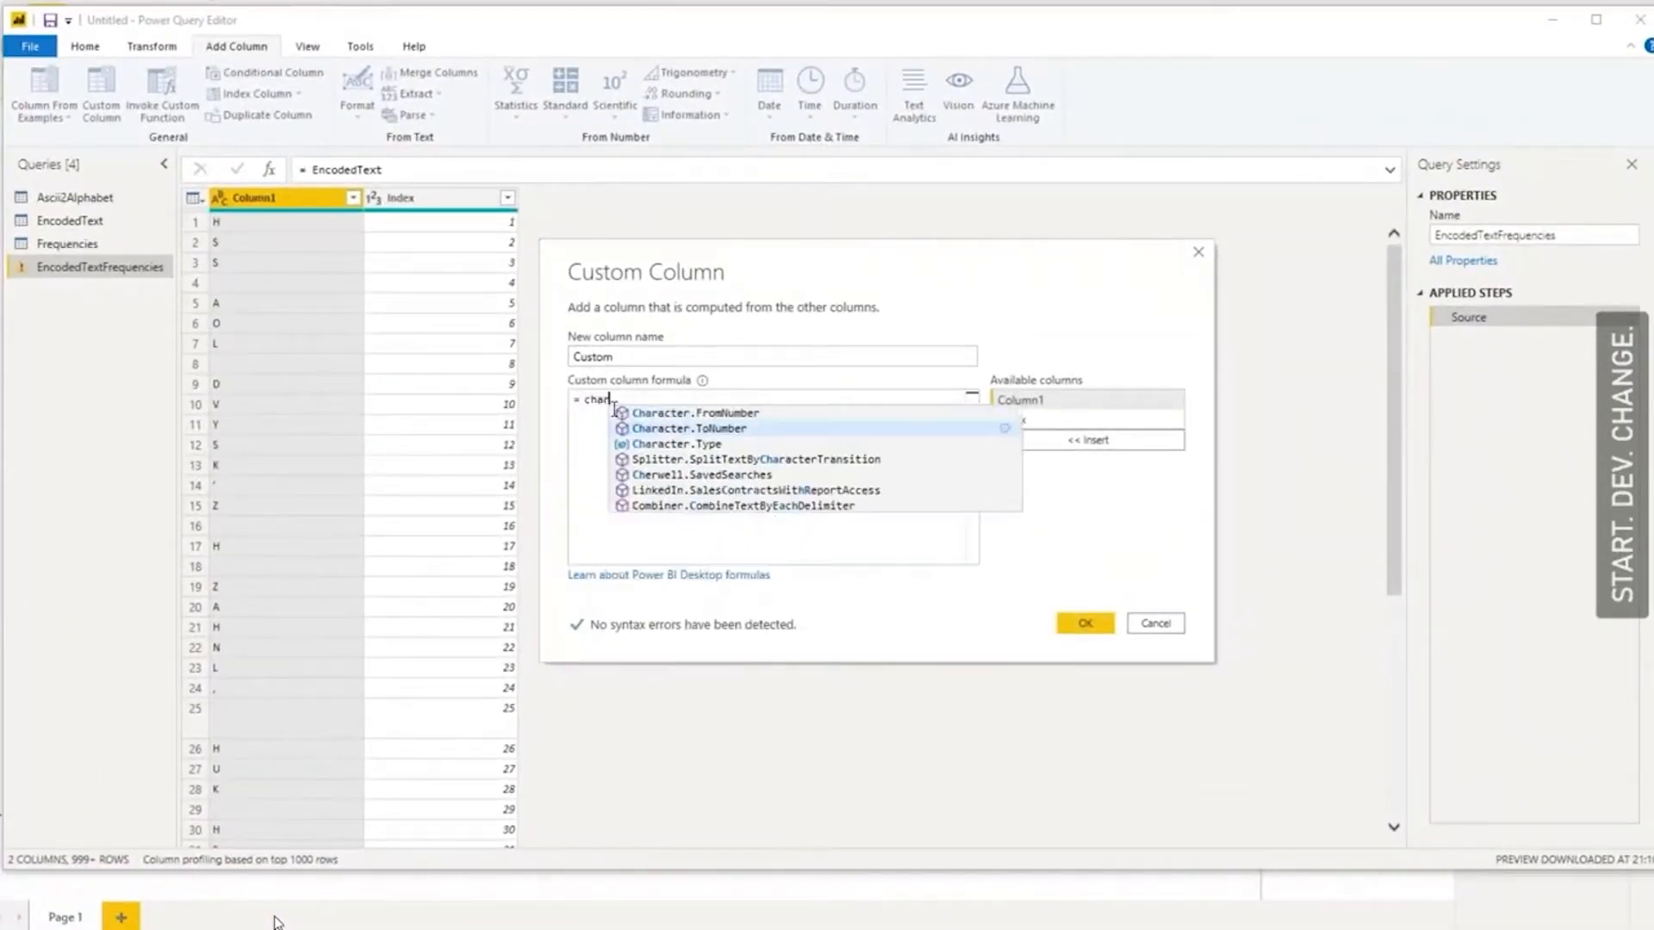
{"action": "left_click", "coordinate": [677, 428]}
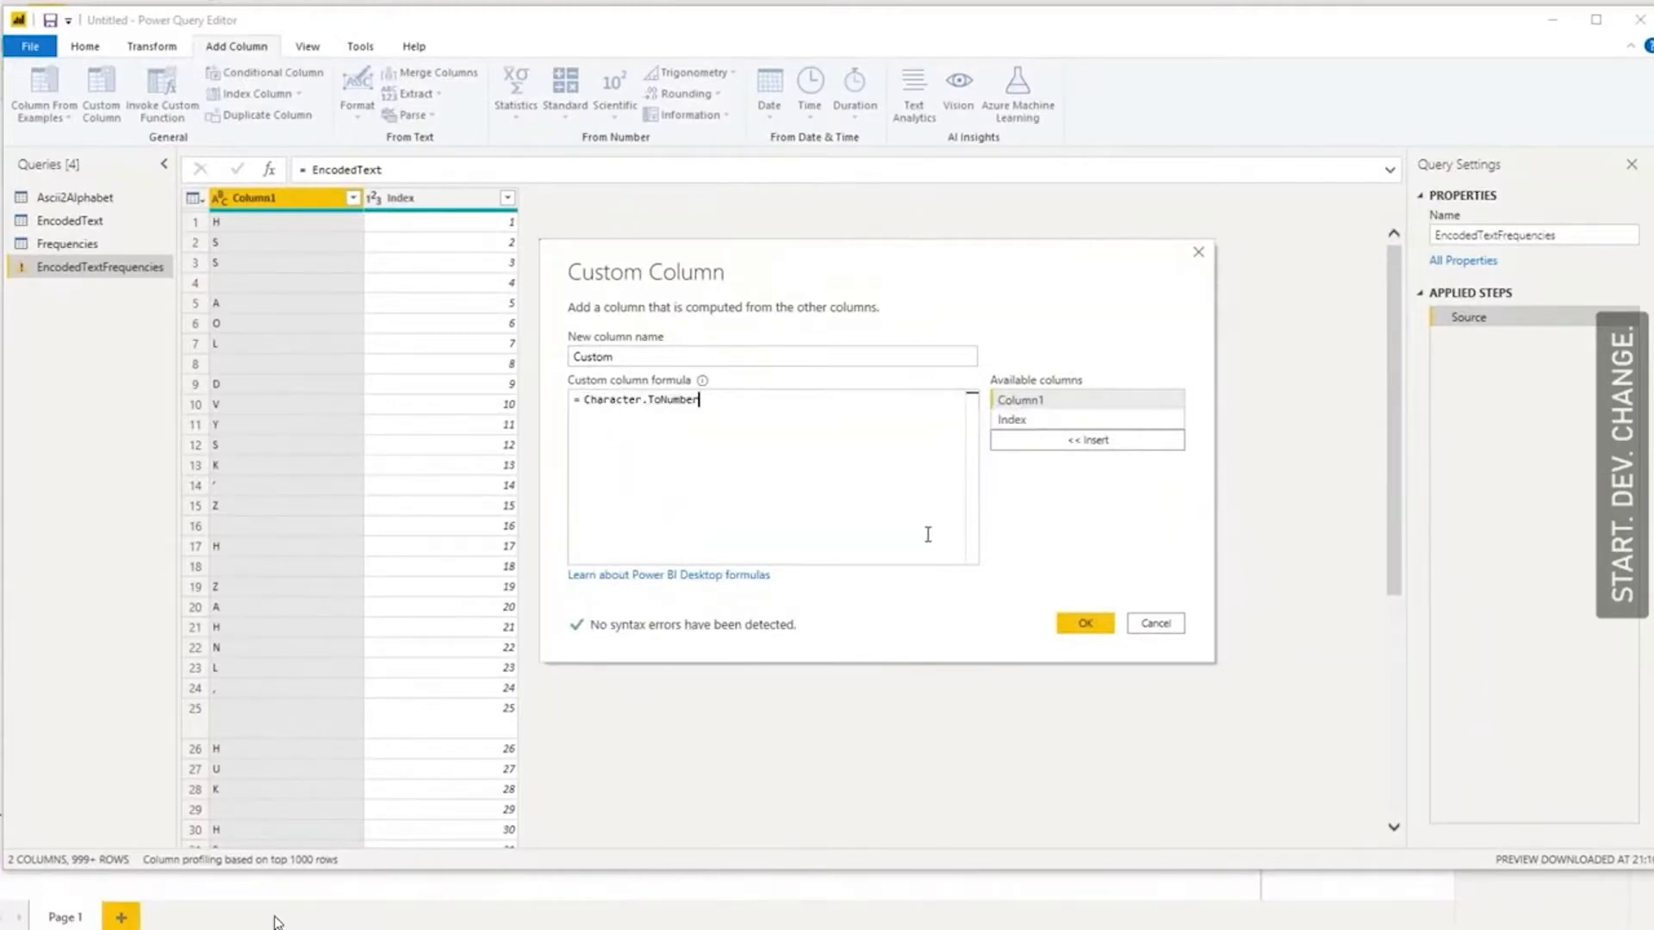
{"action": "type", "text": "("}
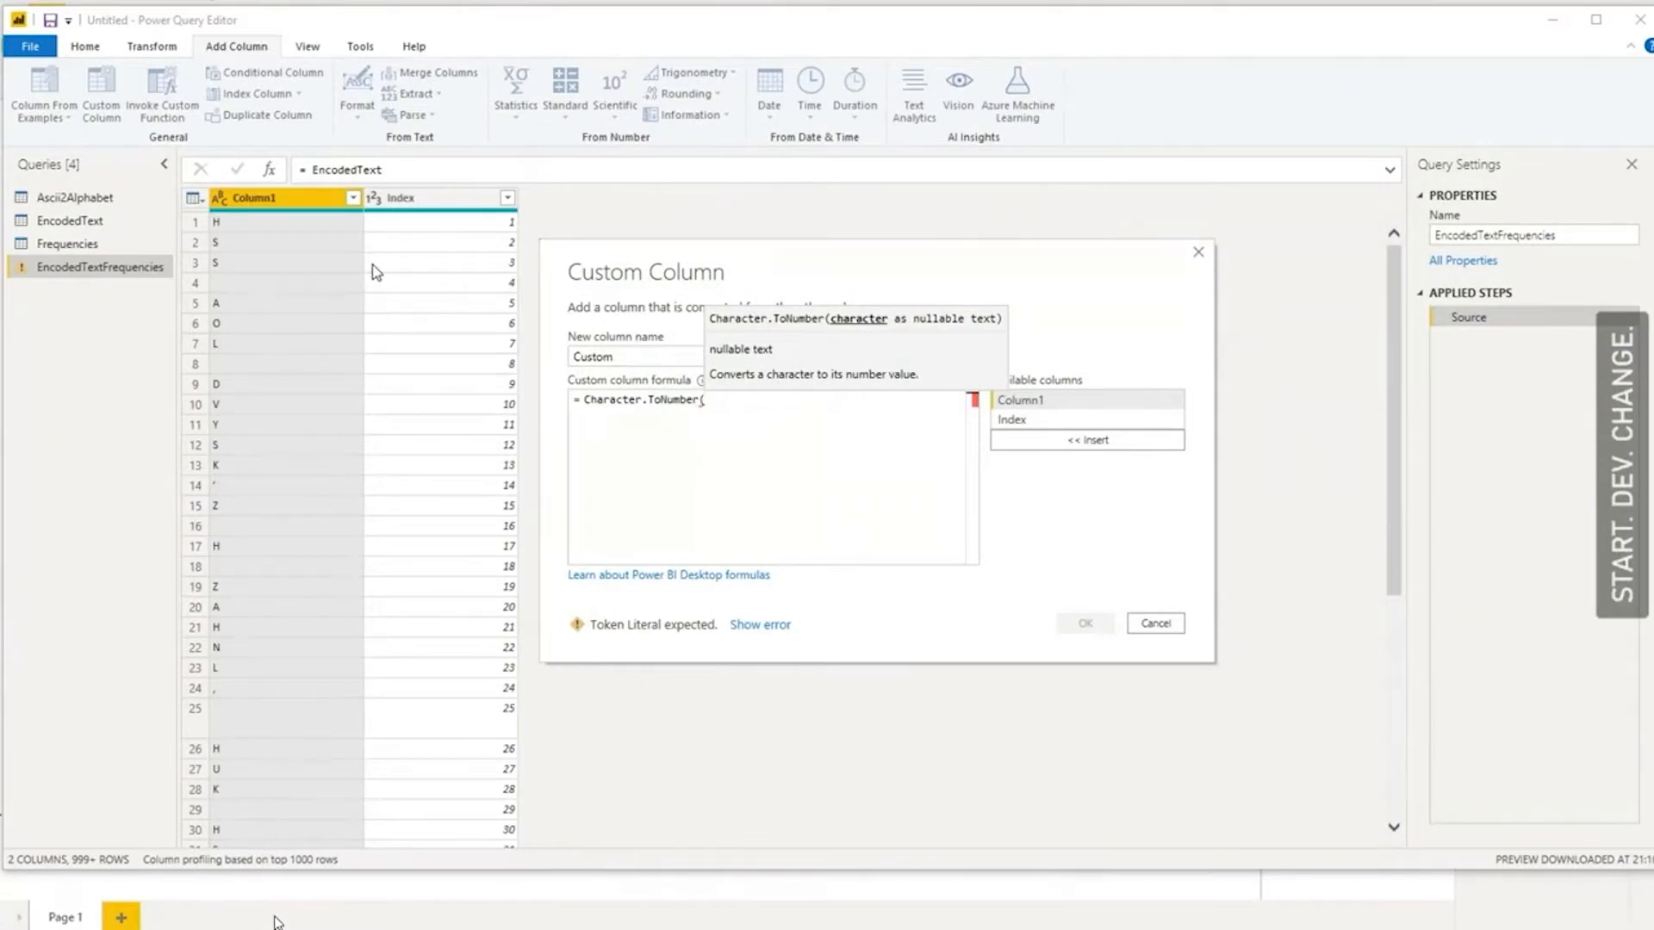
{"action": "left_click", "coordinate": [1156, 623]}
{"action": "left_click", "coordinate": [1041, 490]}
{"action": "double_click", "coordinate": [1045, 402]}
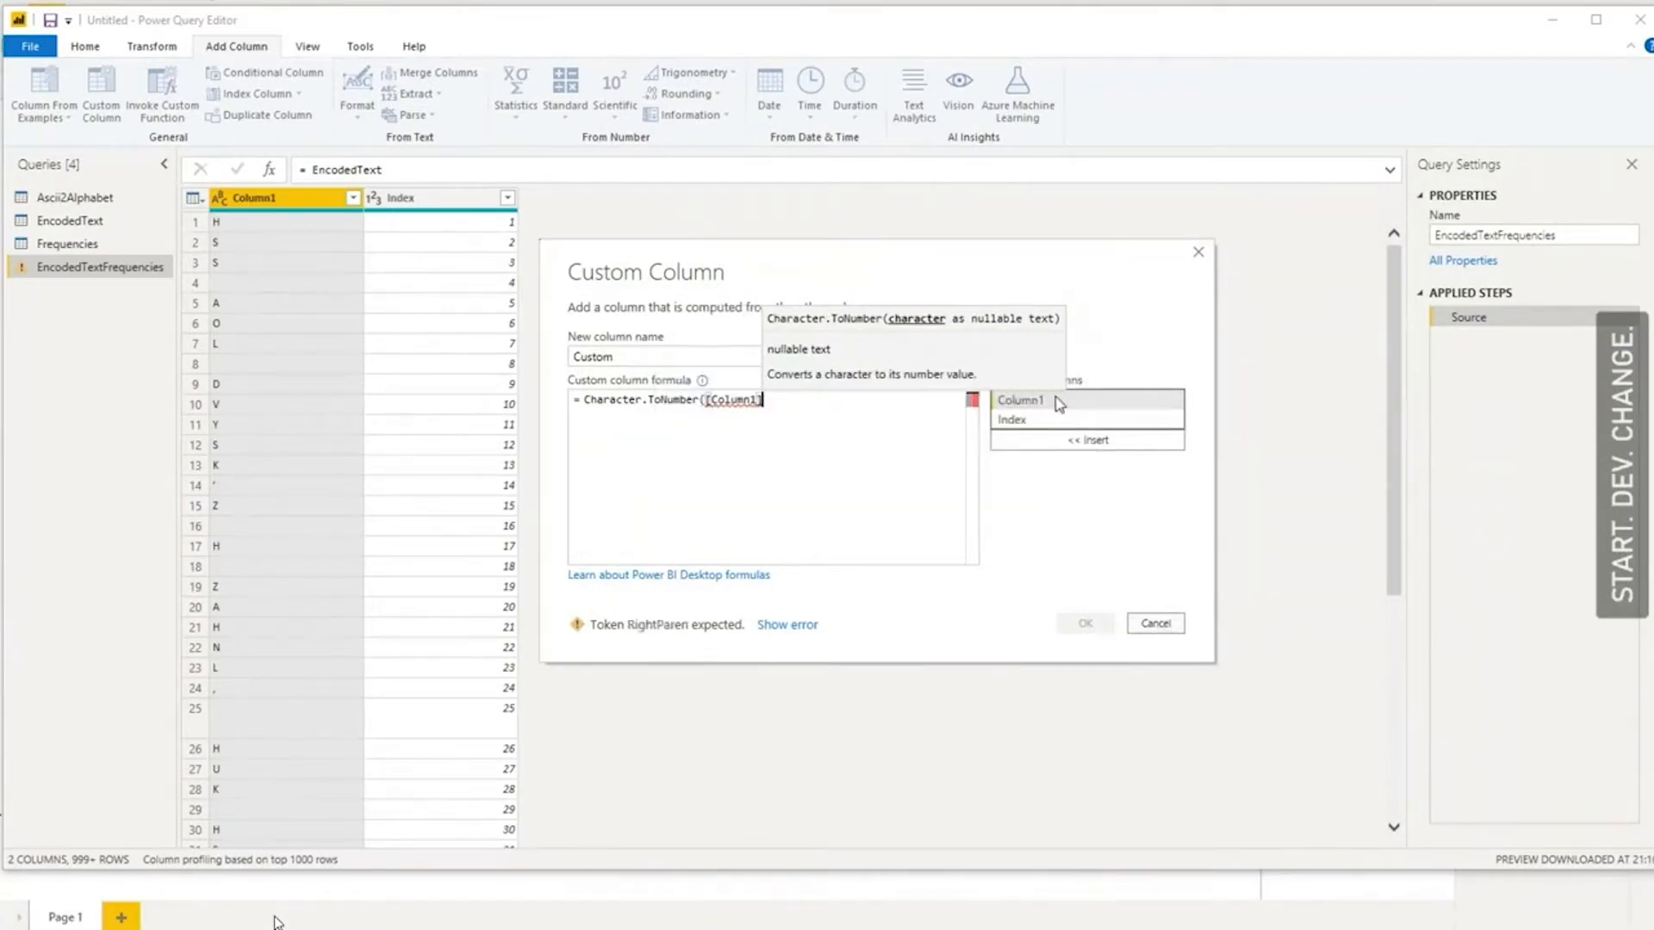
{"action": "type", "text": ")"}
{"action": "left_click", "coordinate": [1085, 623]}
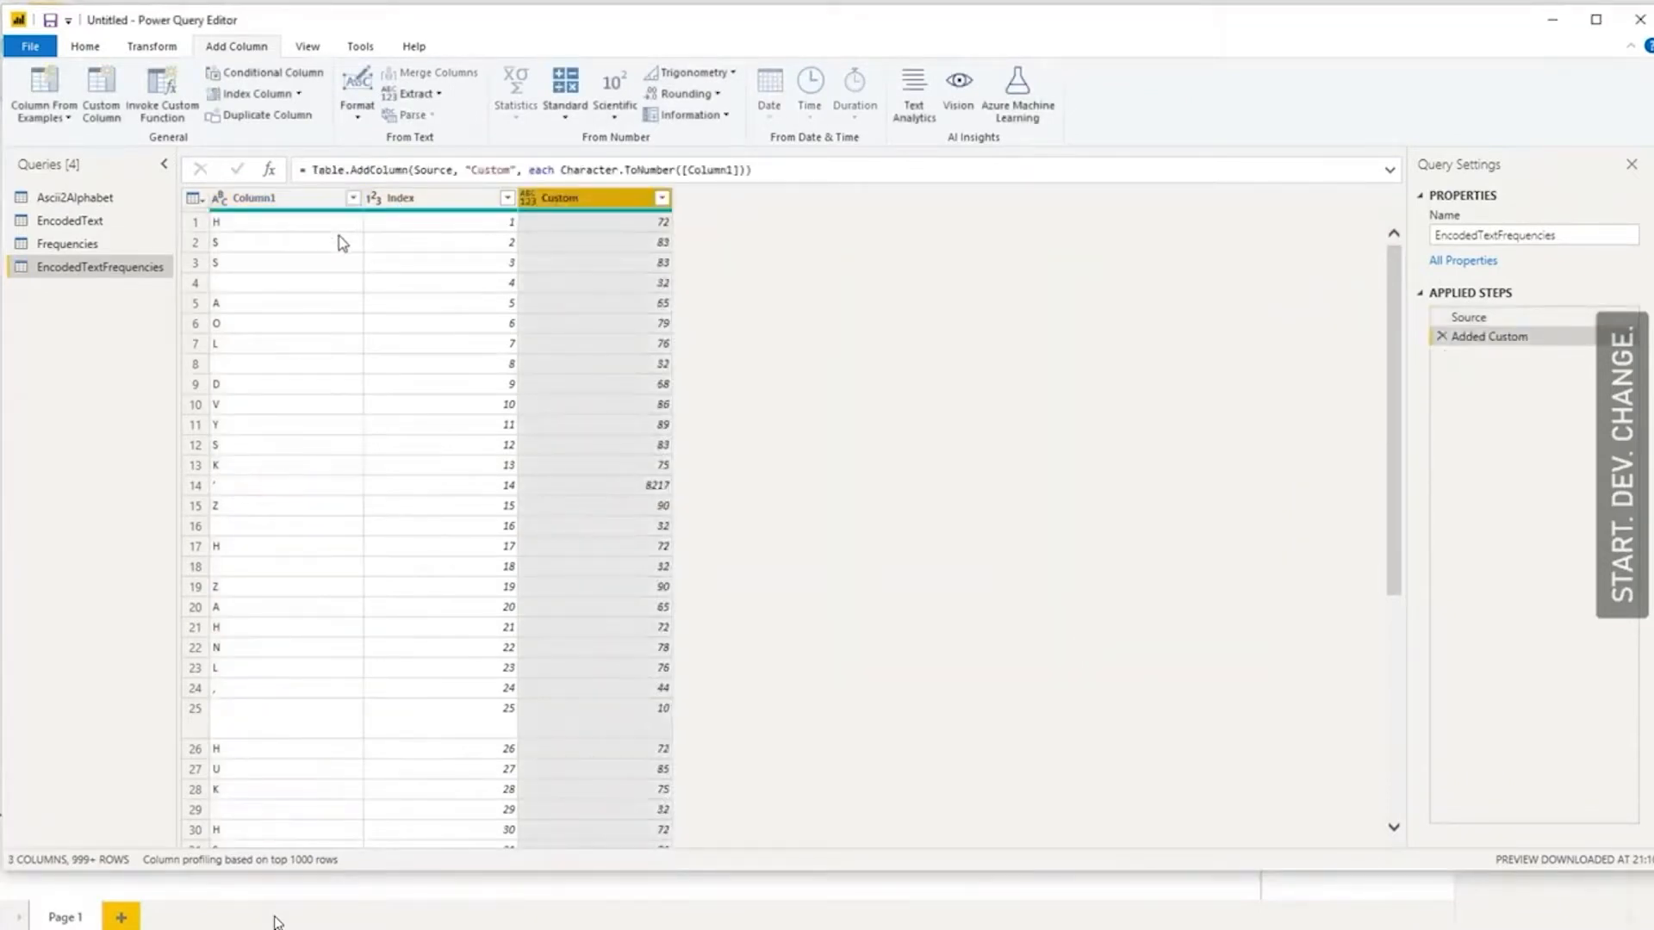
- Rename Column1 of the EncodedTextFrequencies query to Letter
{"action": "double_click", "coordinate": [294, 200]}
{"action": "type", "text": "EncodedText"}
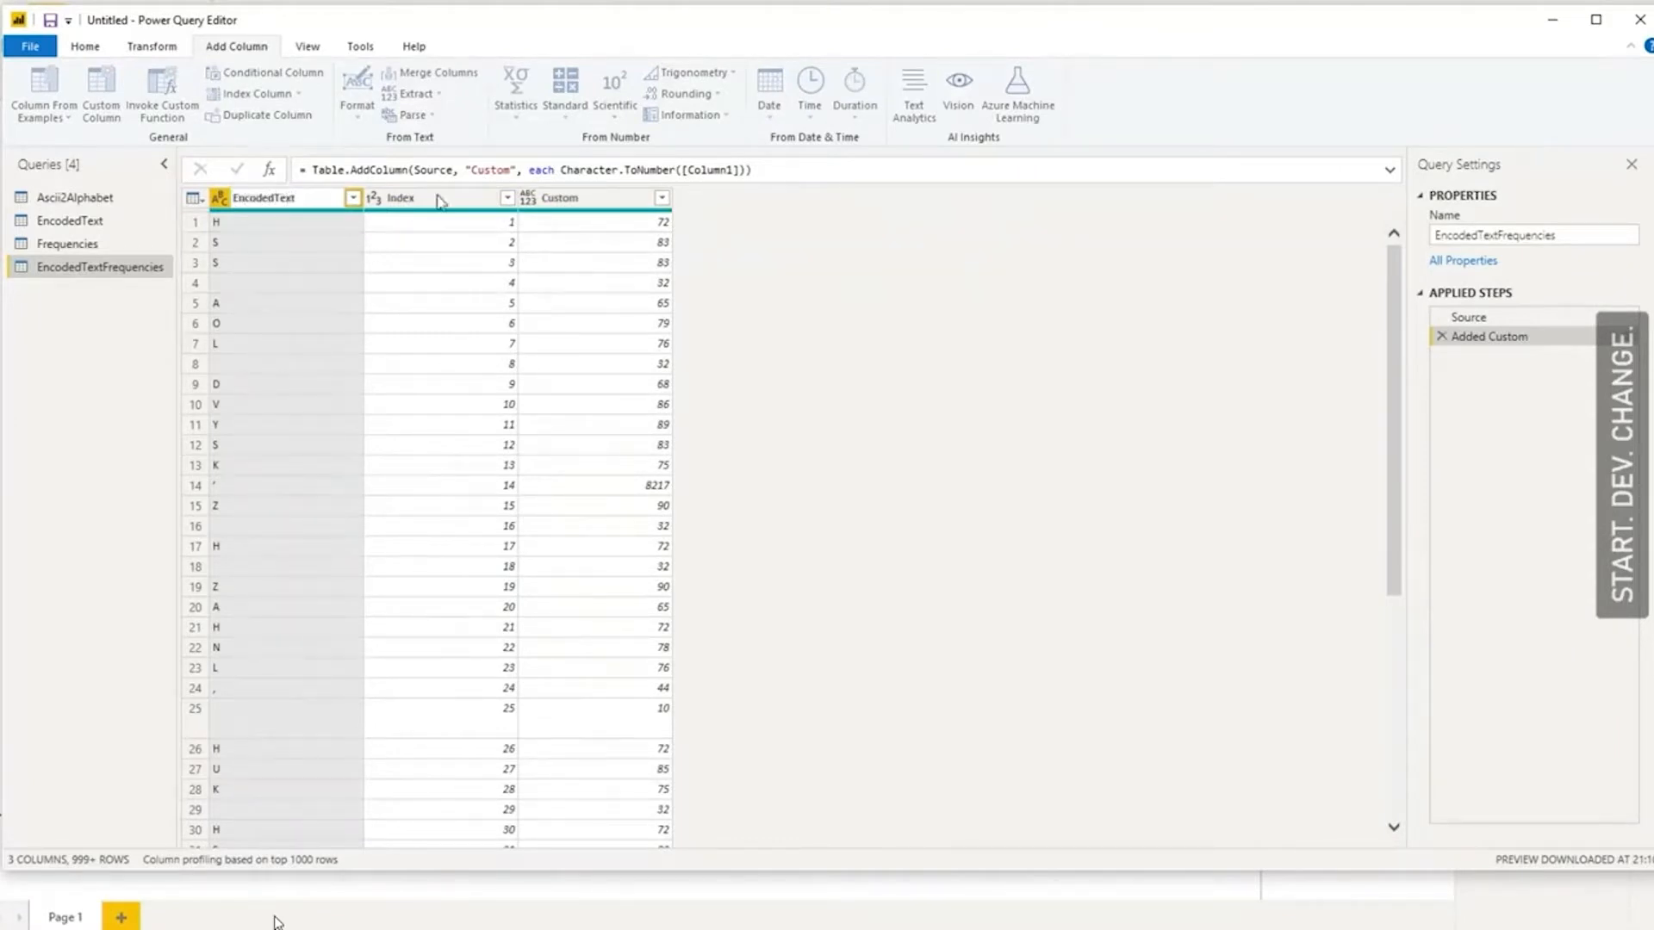
{"action": "left_click_drag", "start_coordinate": [307, 202], "coordinate": [231, 193]}
{"action": "type", "text": "Letter"}
- Filter the Custom column to keep rows greater than or equal to 65 and less than or equal to 90
{"action": "left_click", "coordinate": [577, 200]}
{"action": "left_click", "coordinate": [661, 197]}
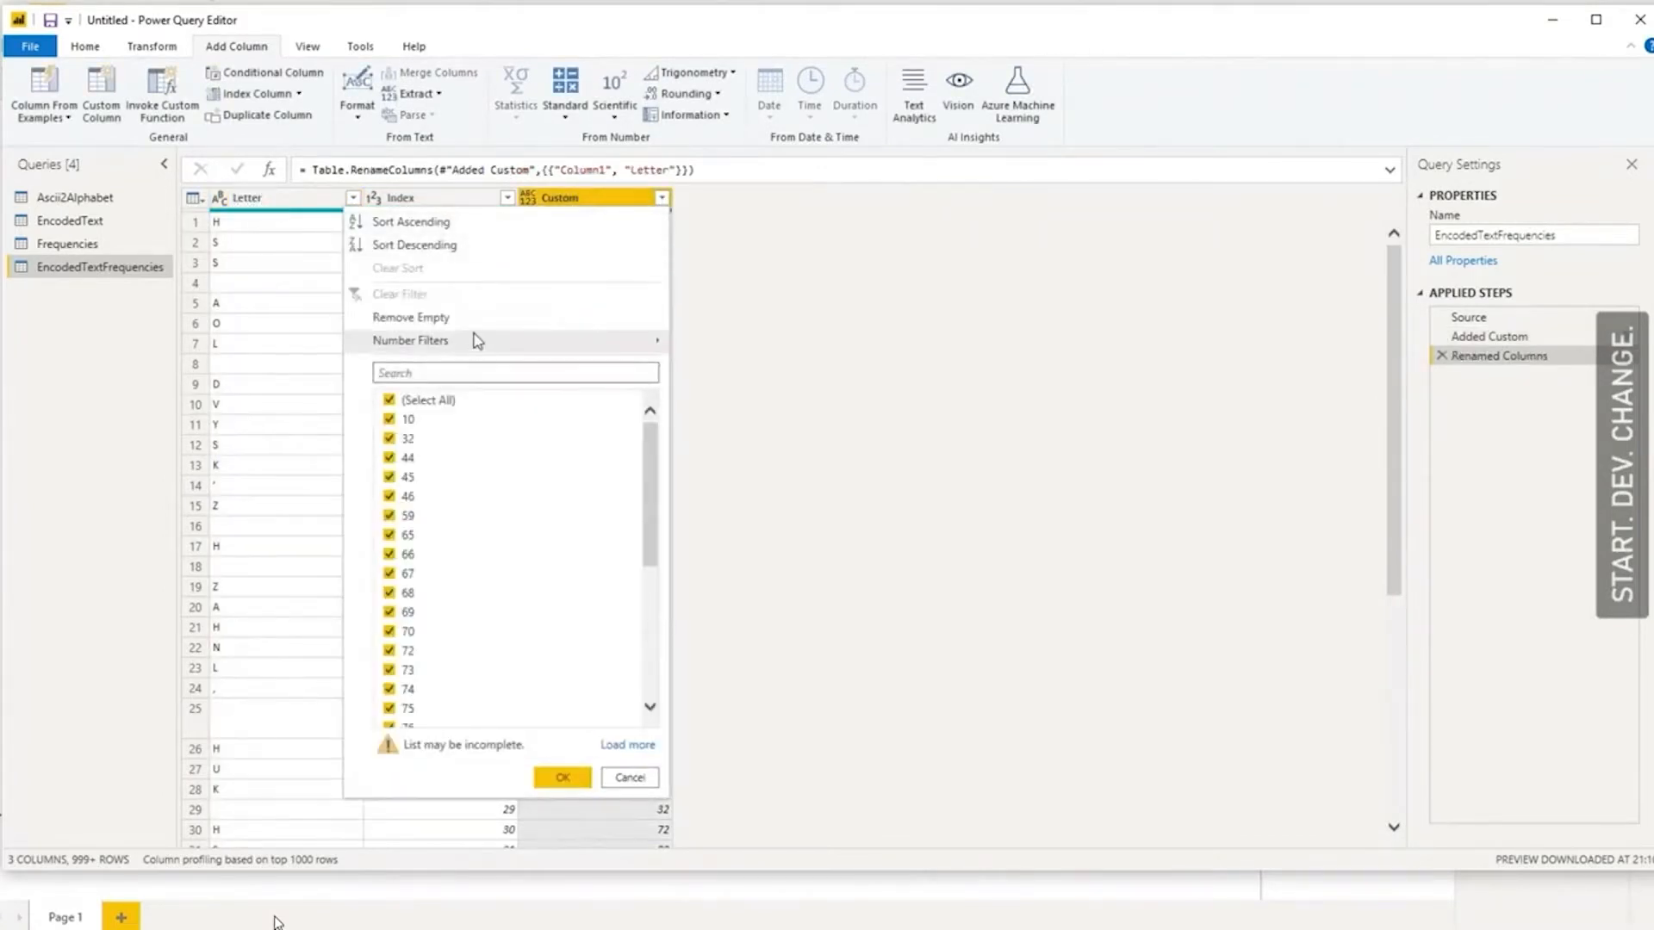
{"action": "mouse_move", "coordinate": [651, 344]}
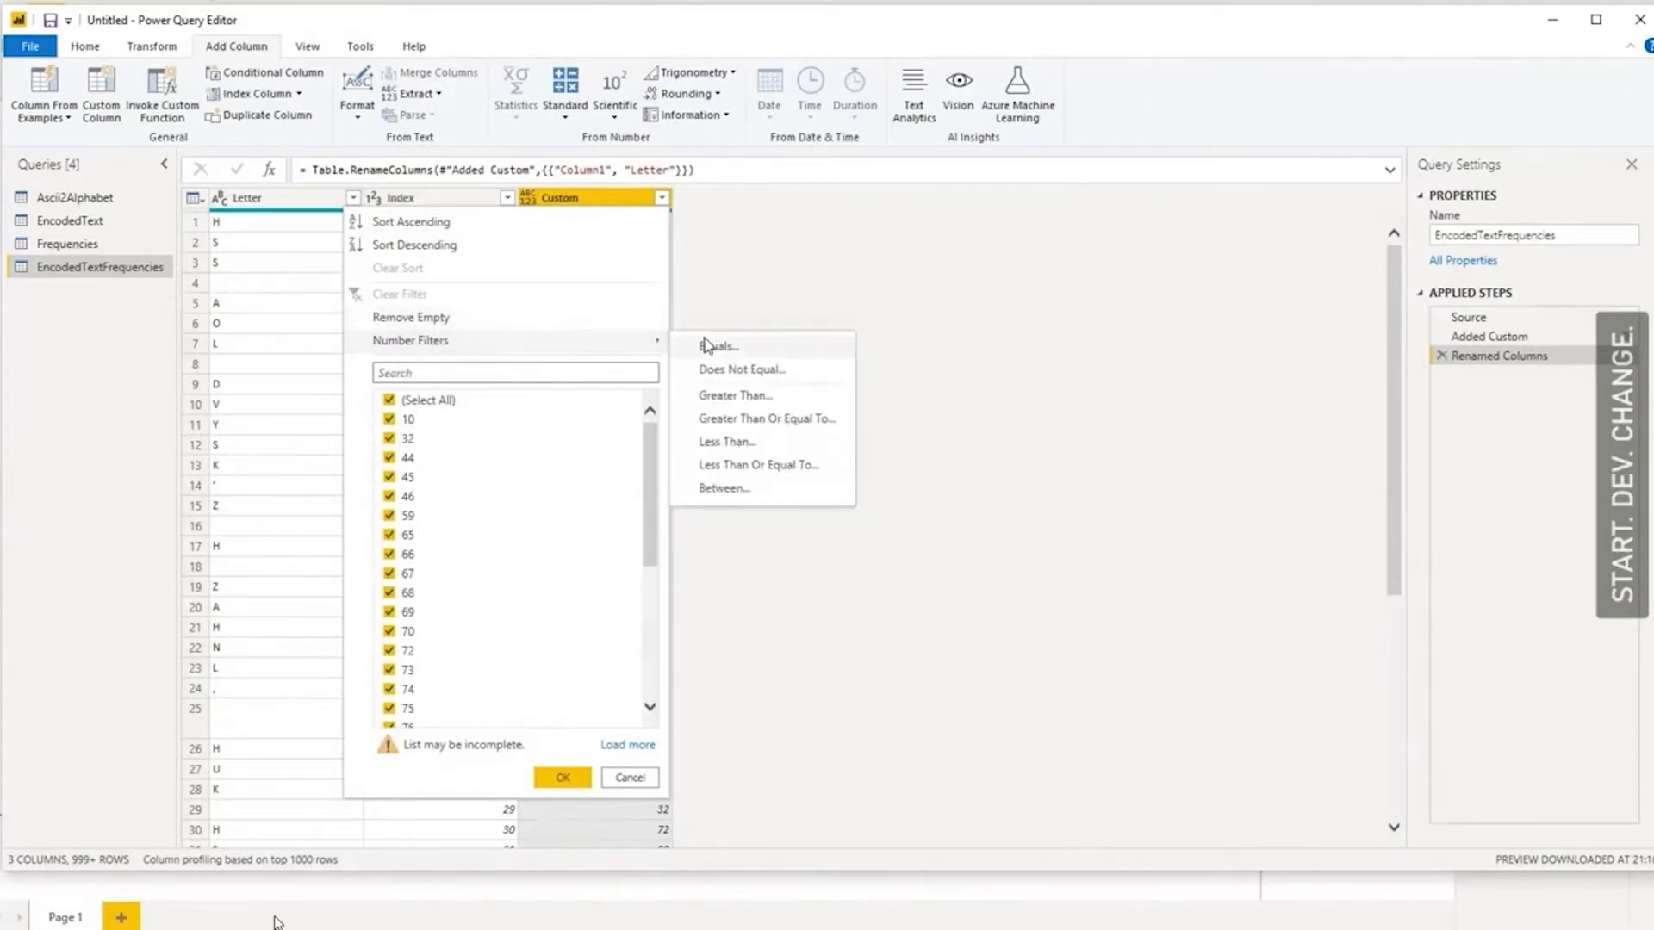
{"action": "left_click", "coordinate": [755, 420]}
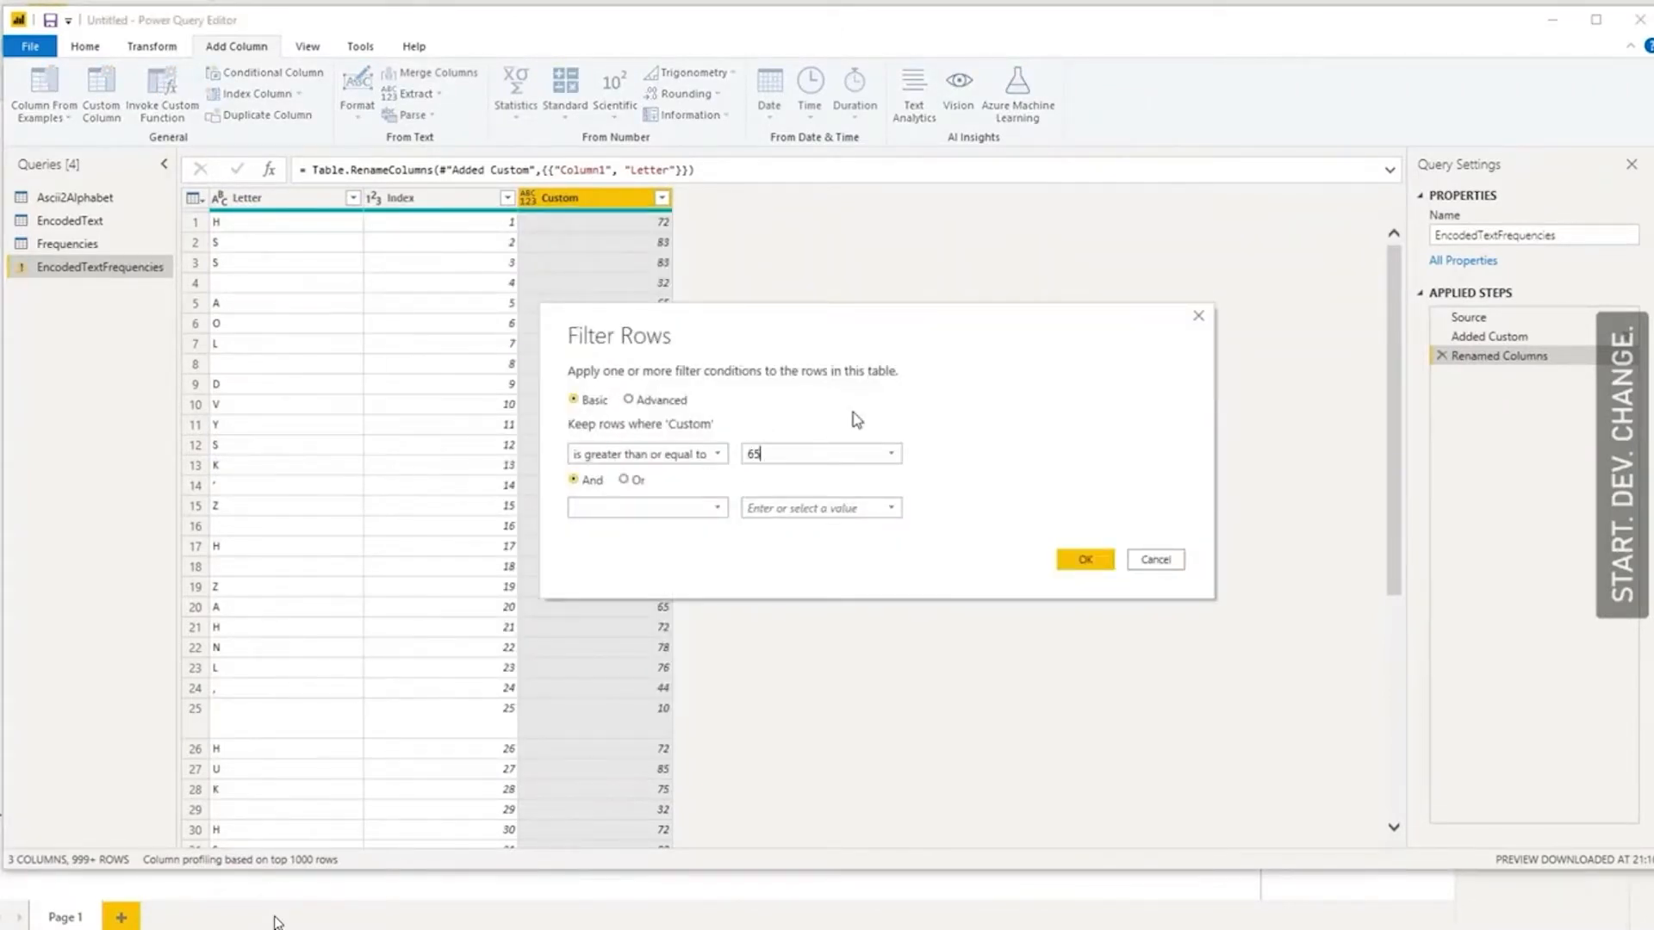
{"action": "left_click", "coordinate": [659, 509]}
{"action": "left_click", "coordinate": [654, 645]}
{"action": "left_click", "coordinate": [798, 509]}
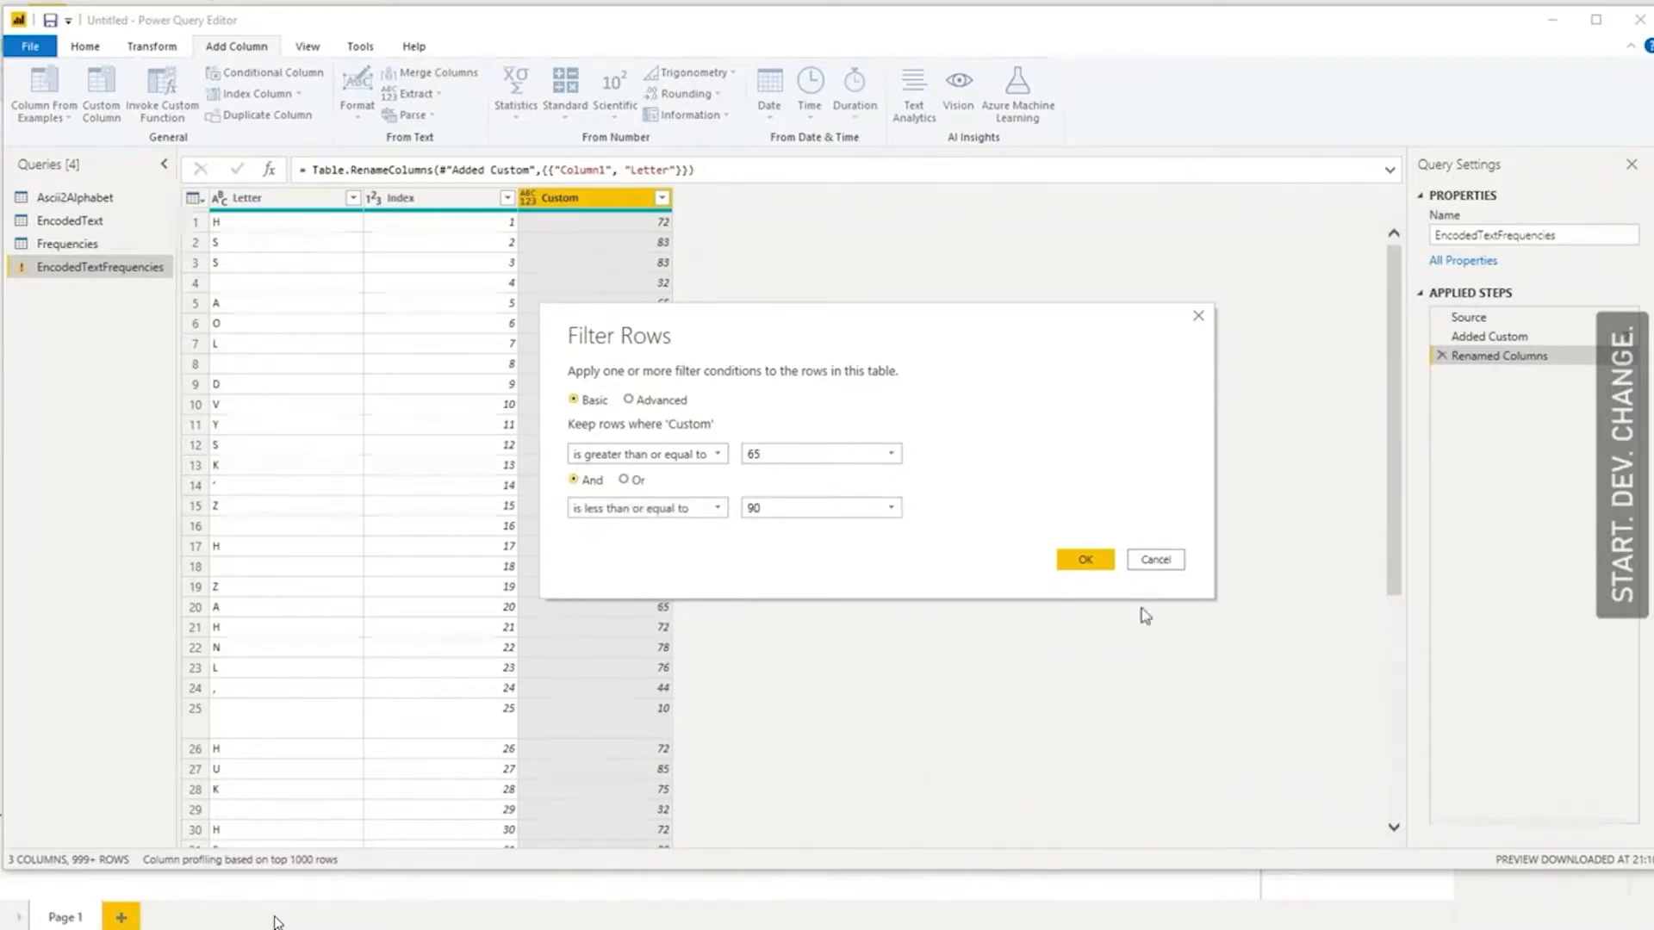
{"action": "left_click", "coordinate": [1084, 560]}
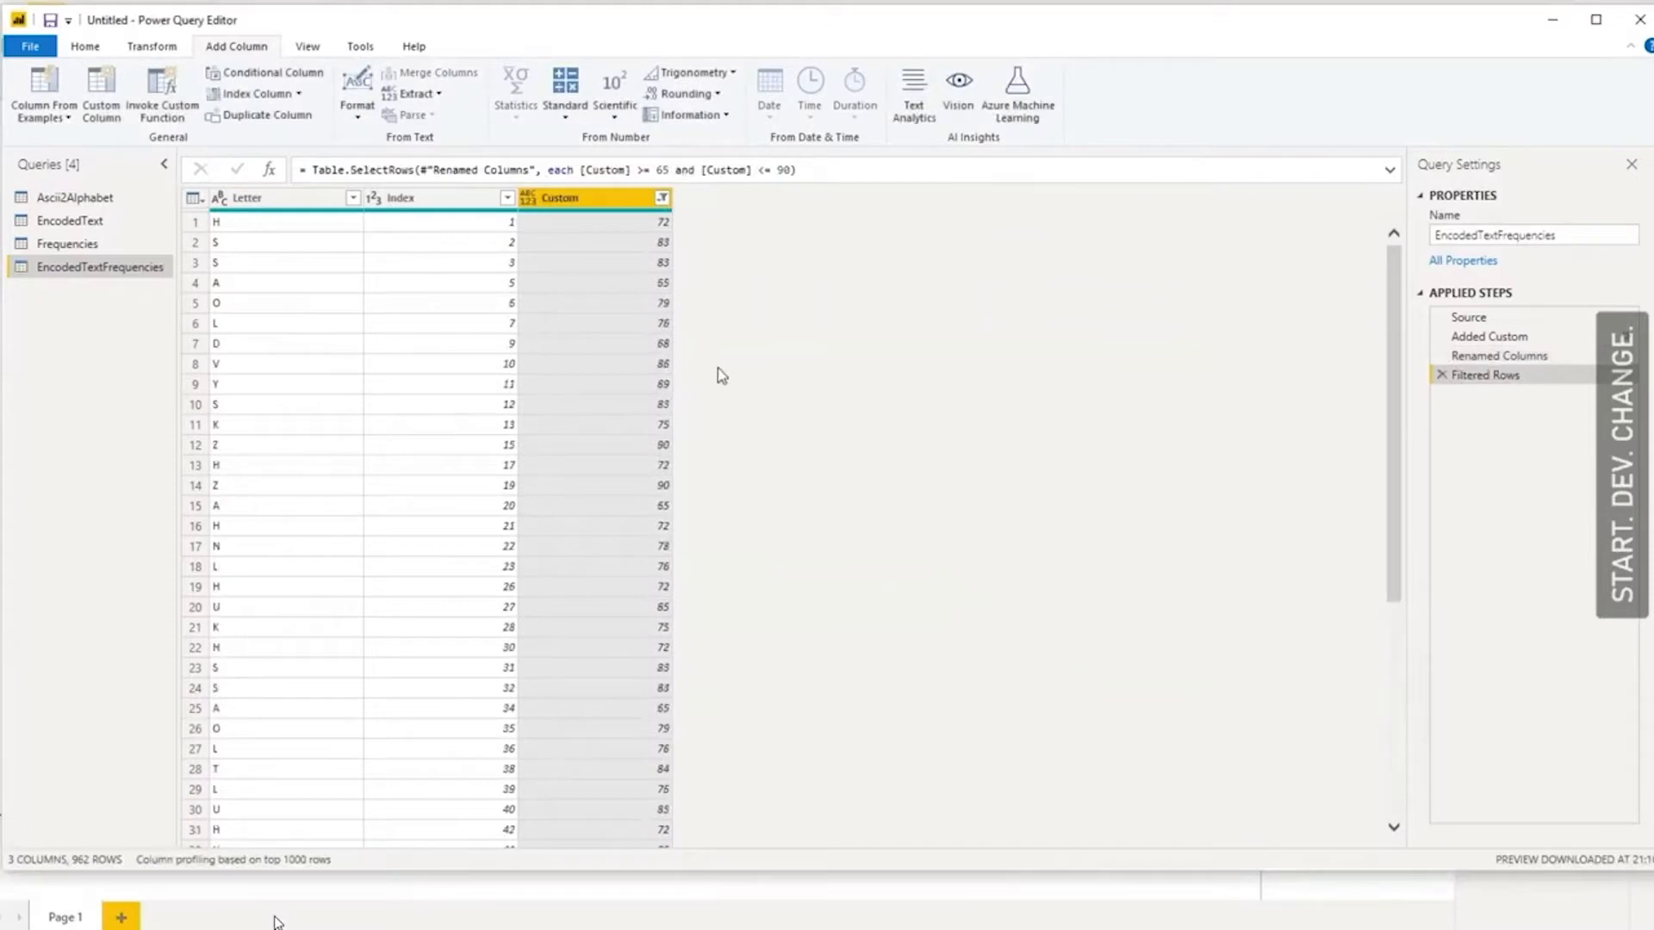
{"action": "scroll", "coordinate": [377, 472], "scroll_direction": "down", "scroll_amount": 5}
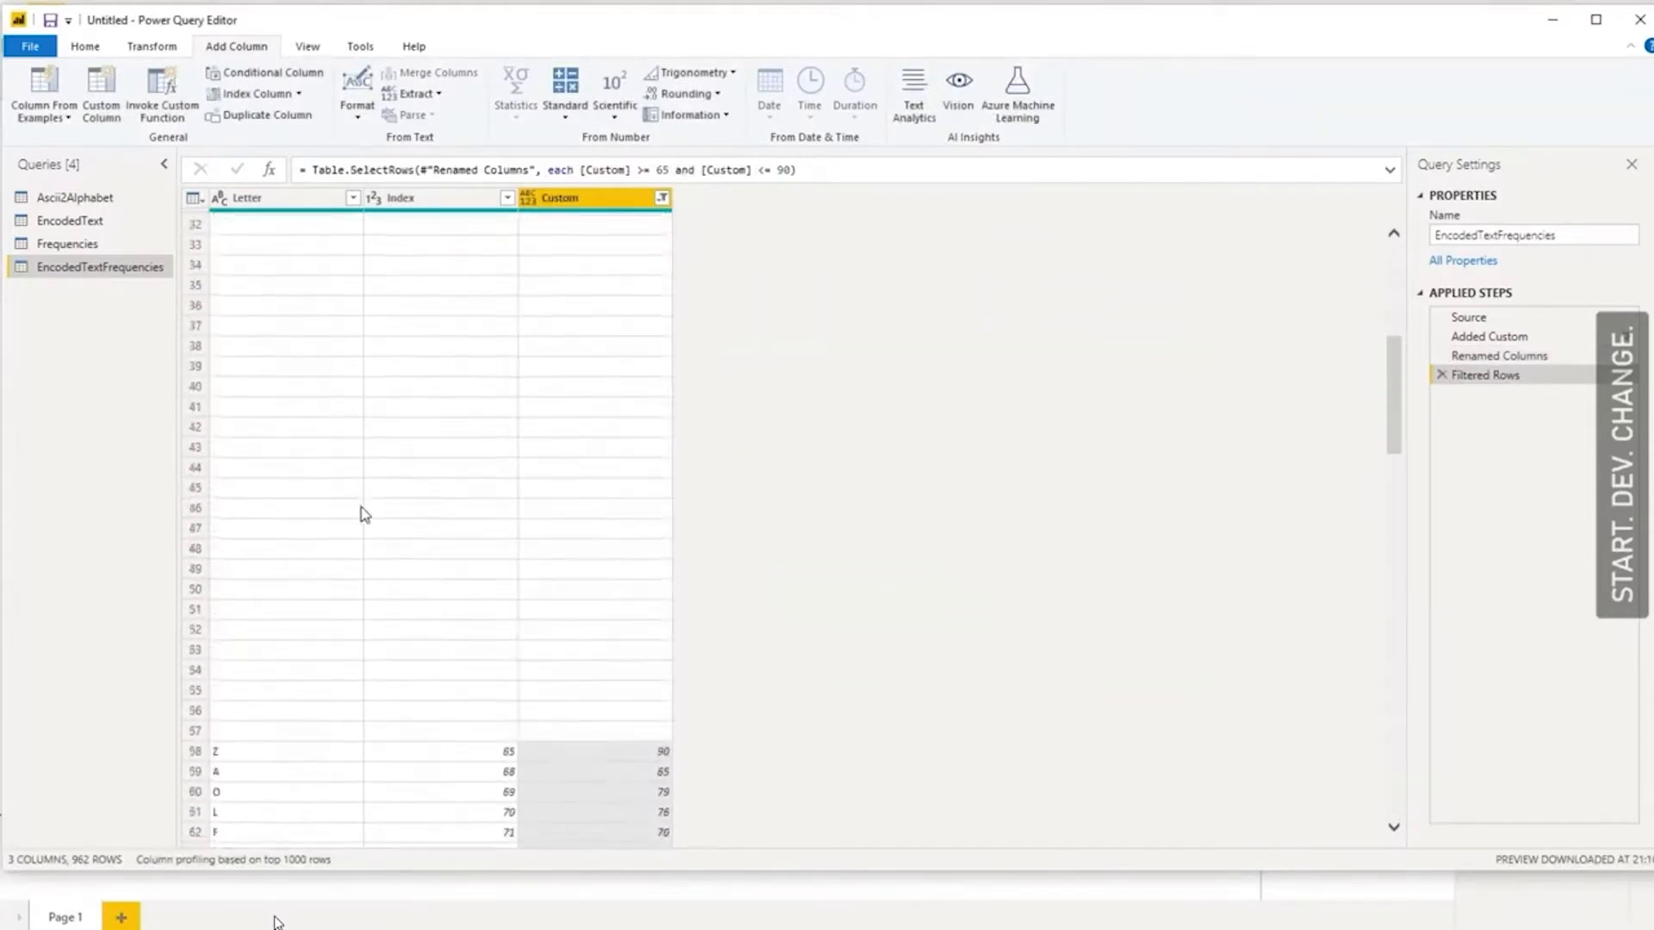
{"action": "scroll", "coordinate": [366, 514], "scroll_direction": "up", "scroll_amount": 3}
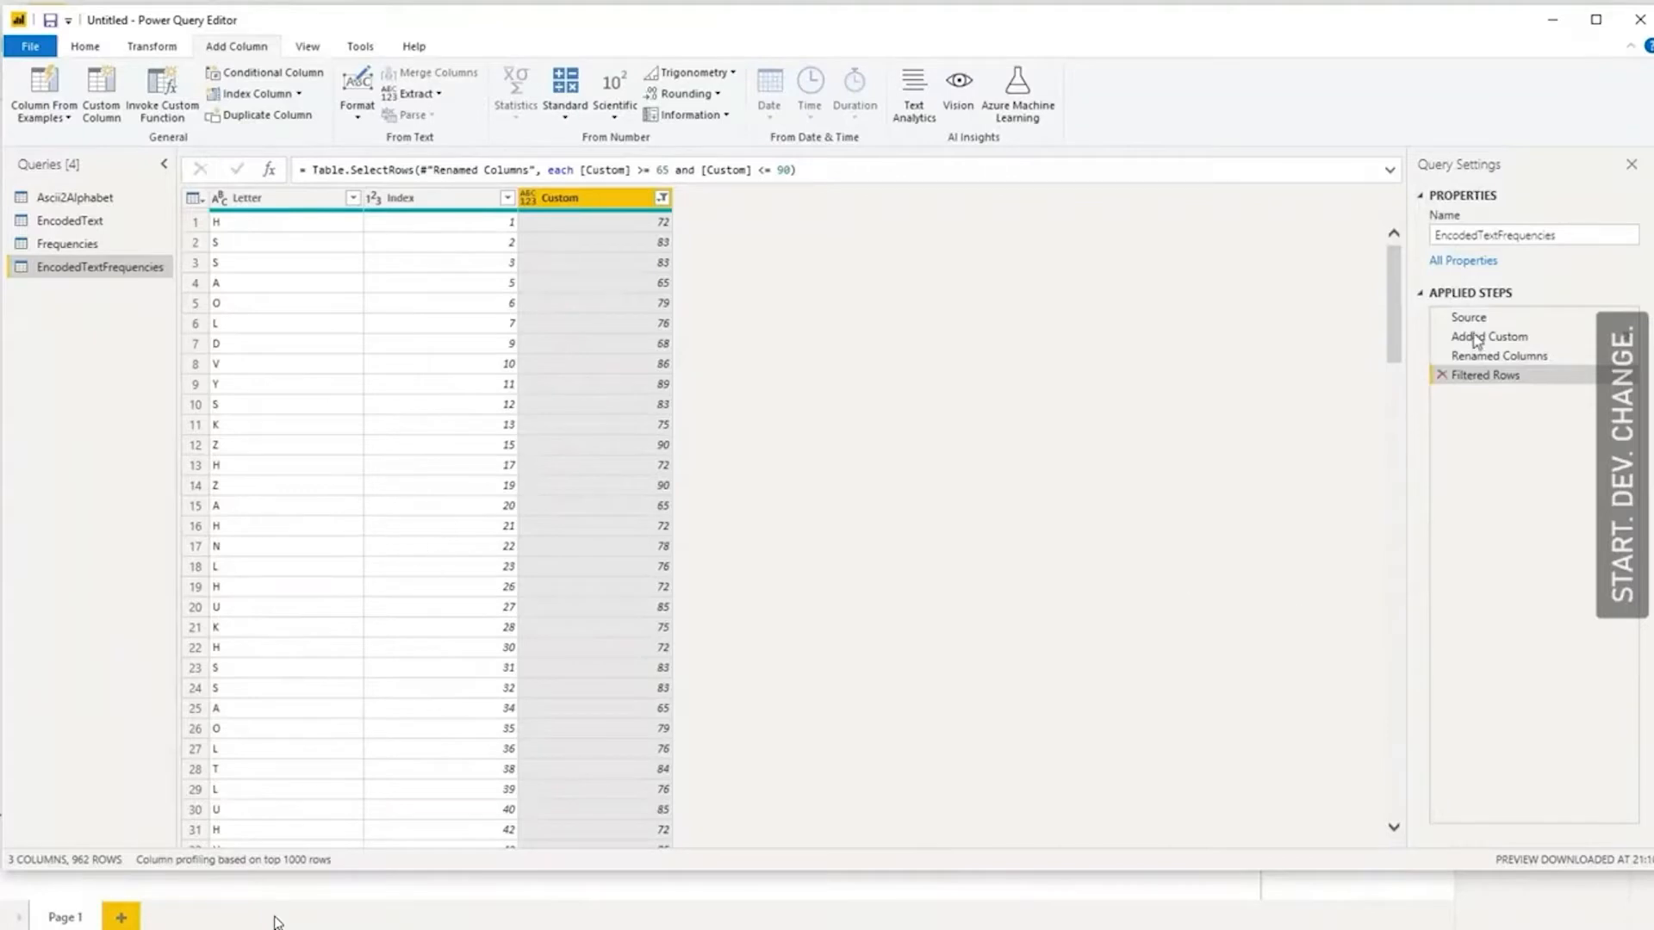
- Add the description "Removed all punctuation" to the Filtered Rows step's properties
{"action": "right_click", "coordinate": [1479, 376]}
{"action": "left_click", "coordinate": [1082, 432]}
{"action": "right_click", "coordinate": [1496, 377]}
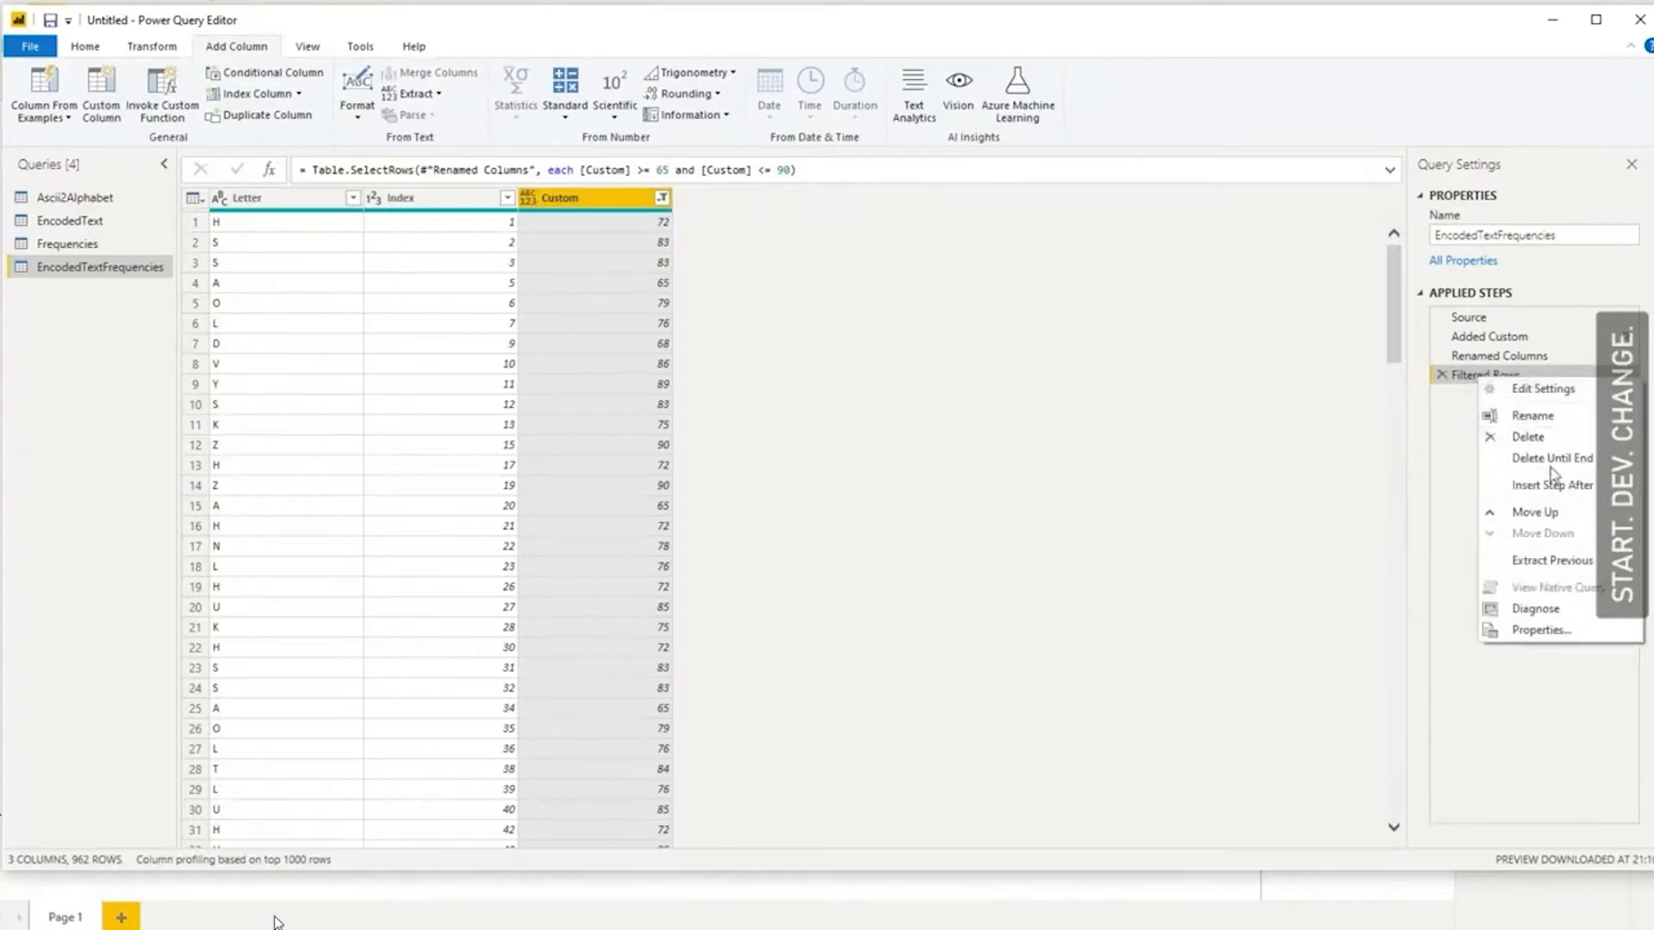
{"action": "left_click", "coordinate": [1541, 630]}
{"action": "left_click", "coordinate": [898, 476]}
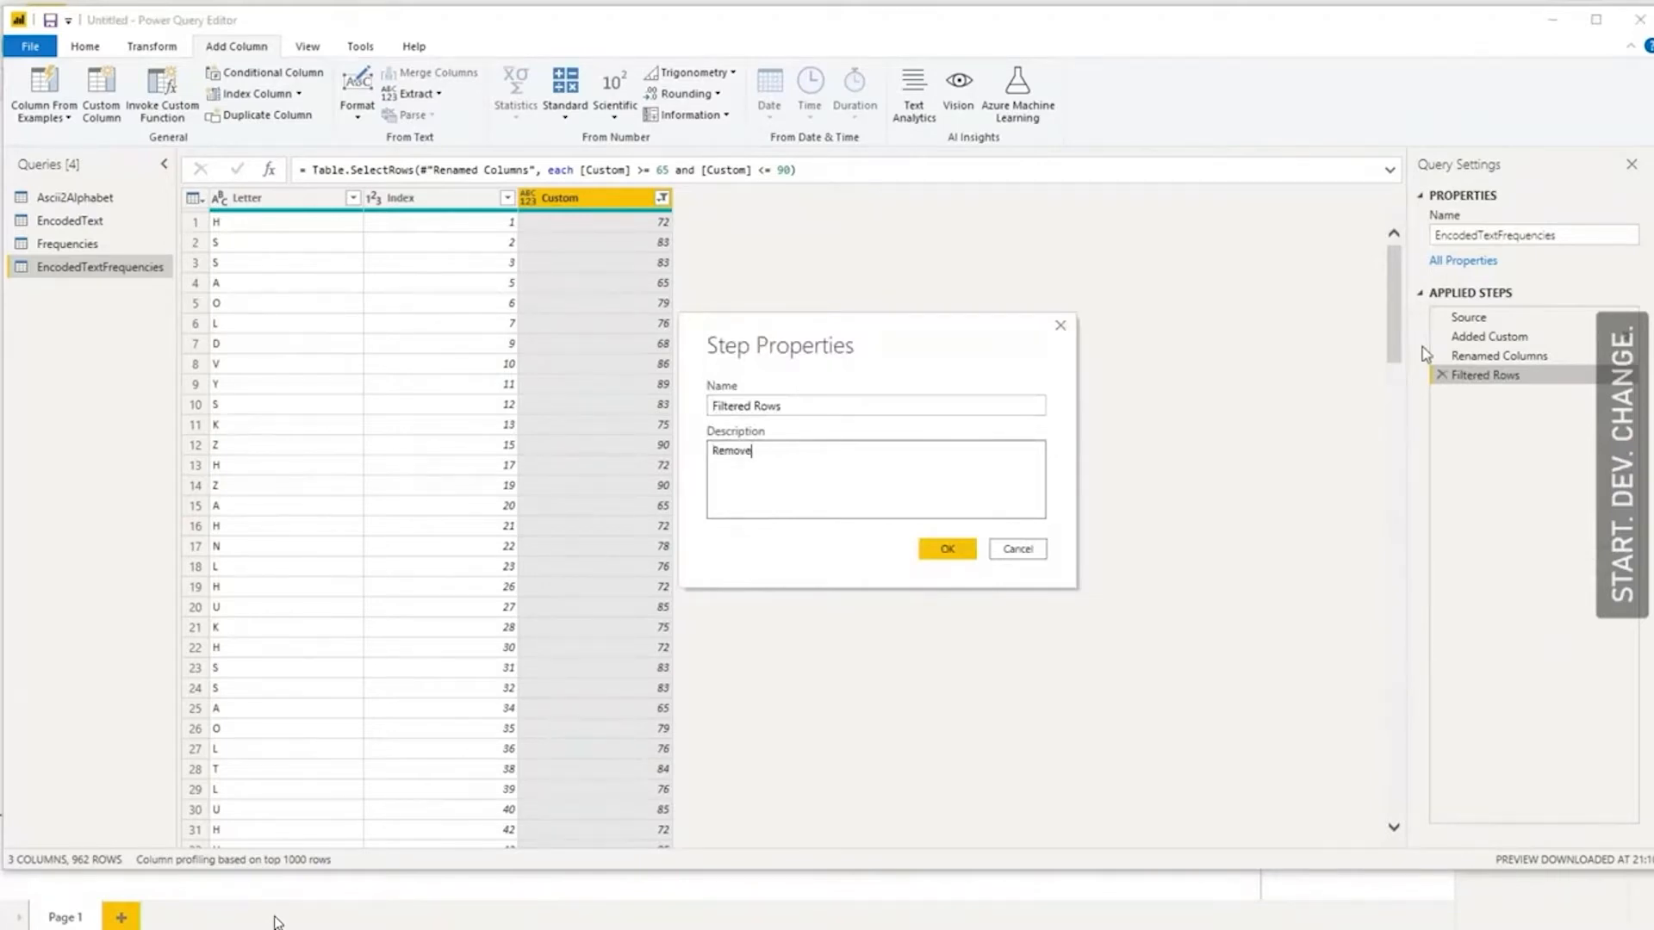
{"action": "type", "text": "Removed all punctuation"}
{"action": "left_click", "coordinate": [943, 553]}
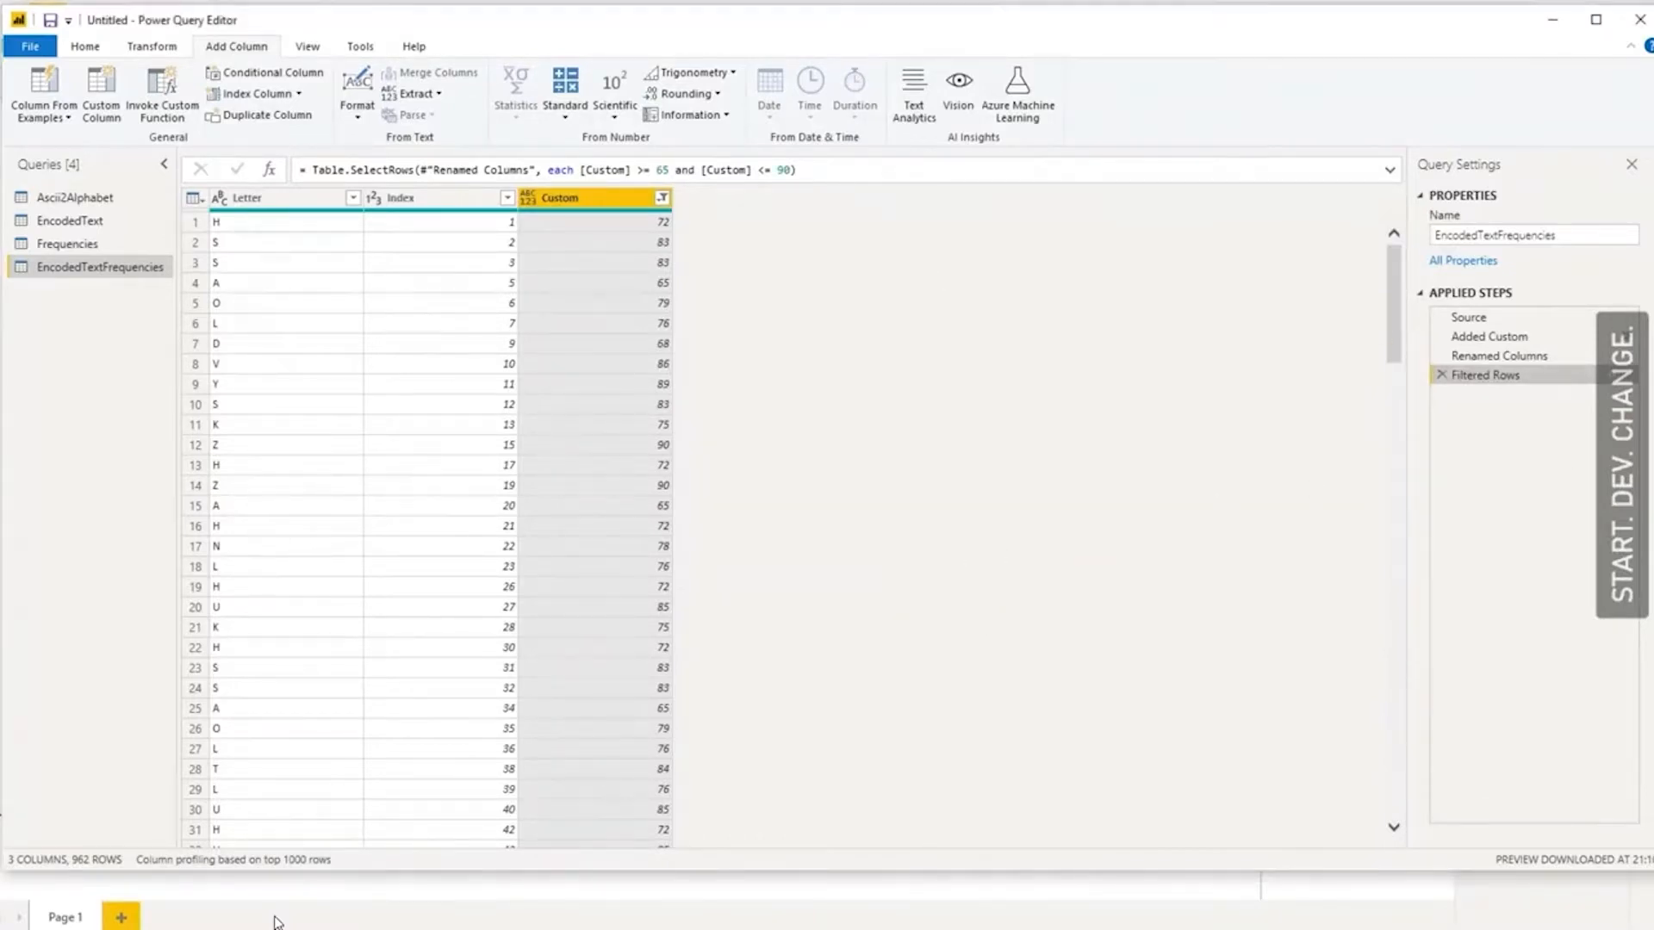
{"action": "mouse_move", "coordinate": [1618, 379]}
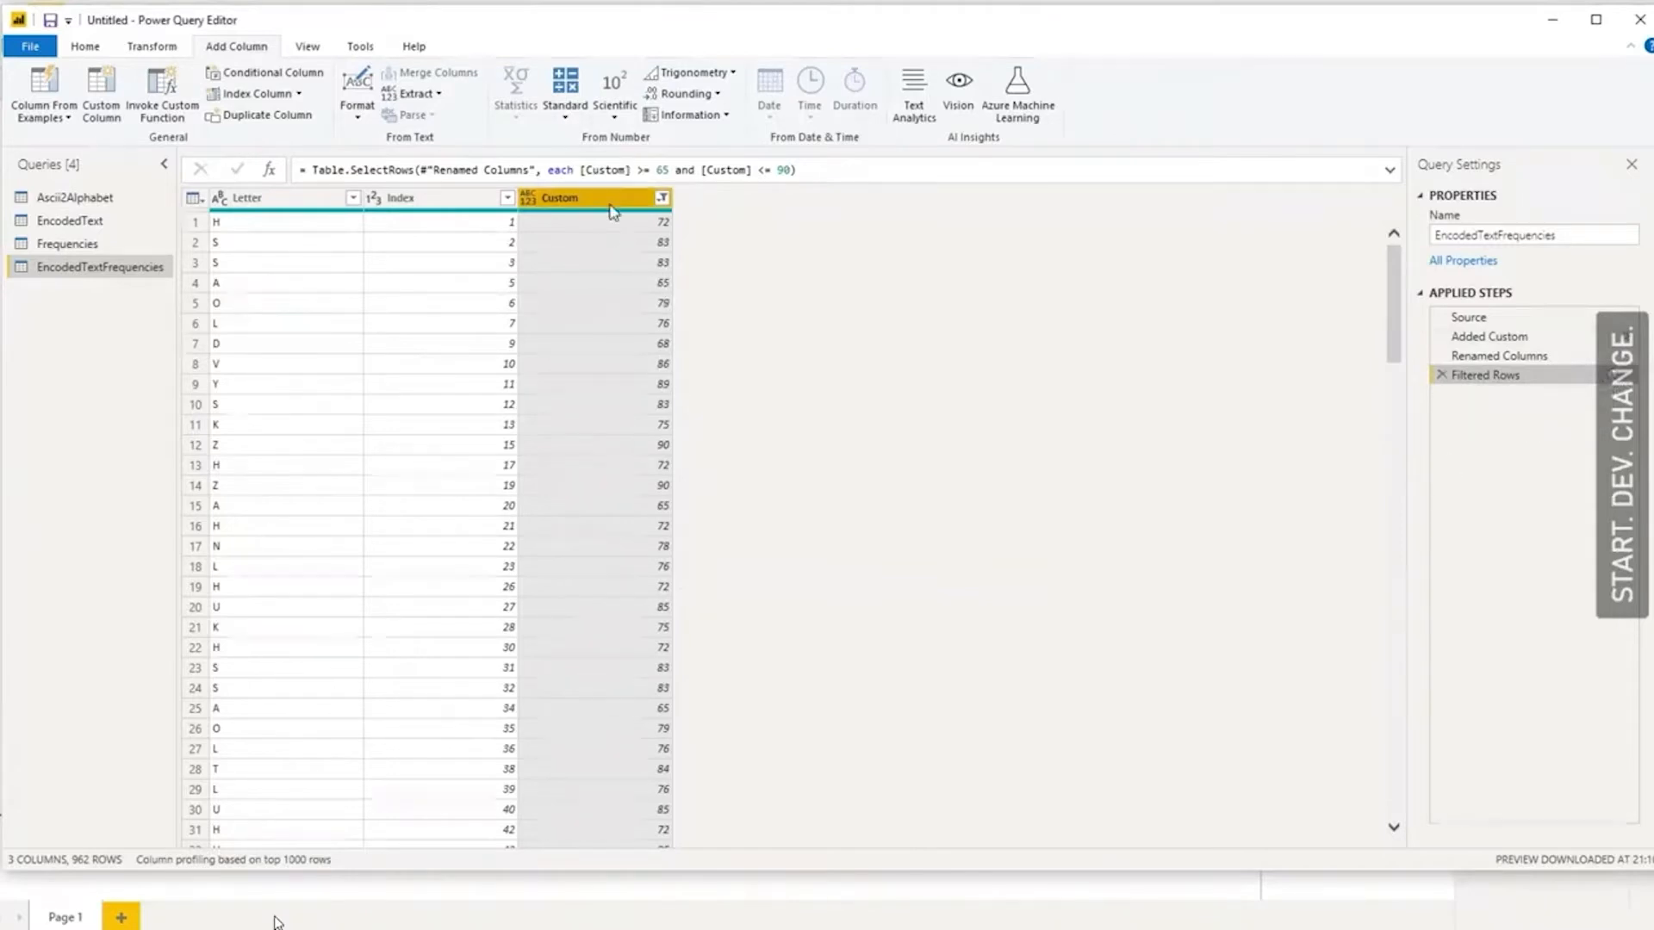
- Rename the Custom column to Ascii
{"action": "left_click", "coordinate": [169, 49]}
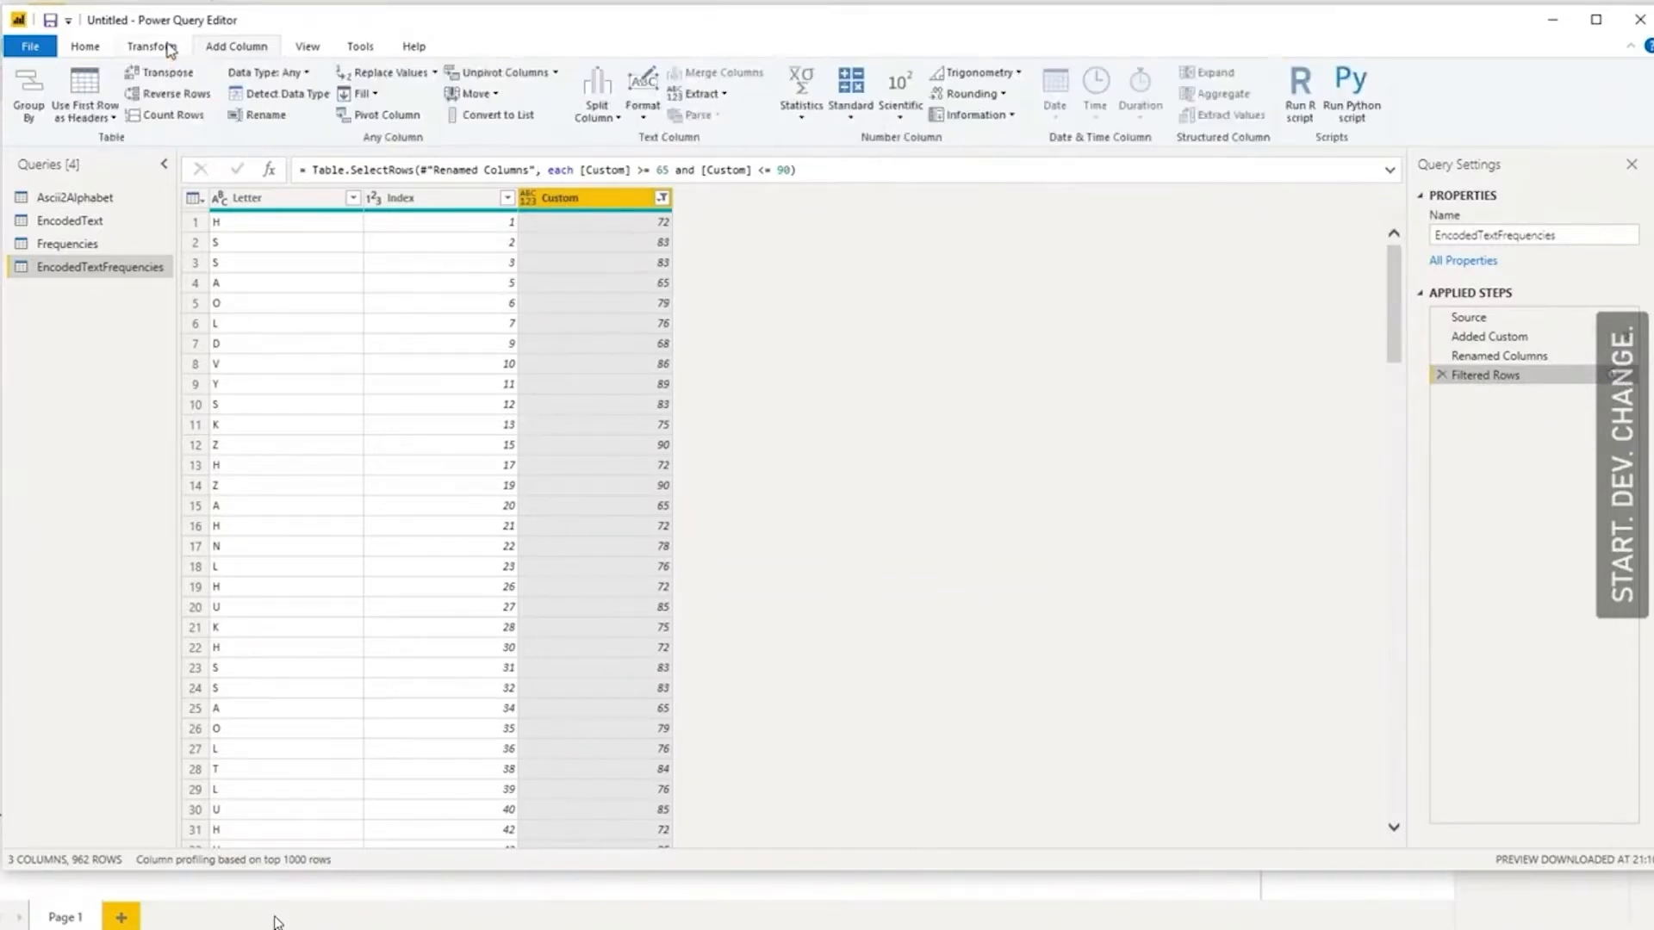
{"action": "double_click", "coordinate": [584, 203]}
{"action": "left_click", "coordinate": [588, 197]}
{"action": "left_click_drag", "start_coordinate": [557, 185], "coordinate": [454, 184]}
{"action": "type", "text": "Ascii"}
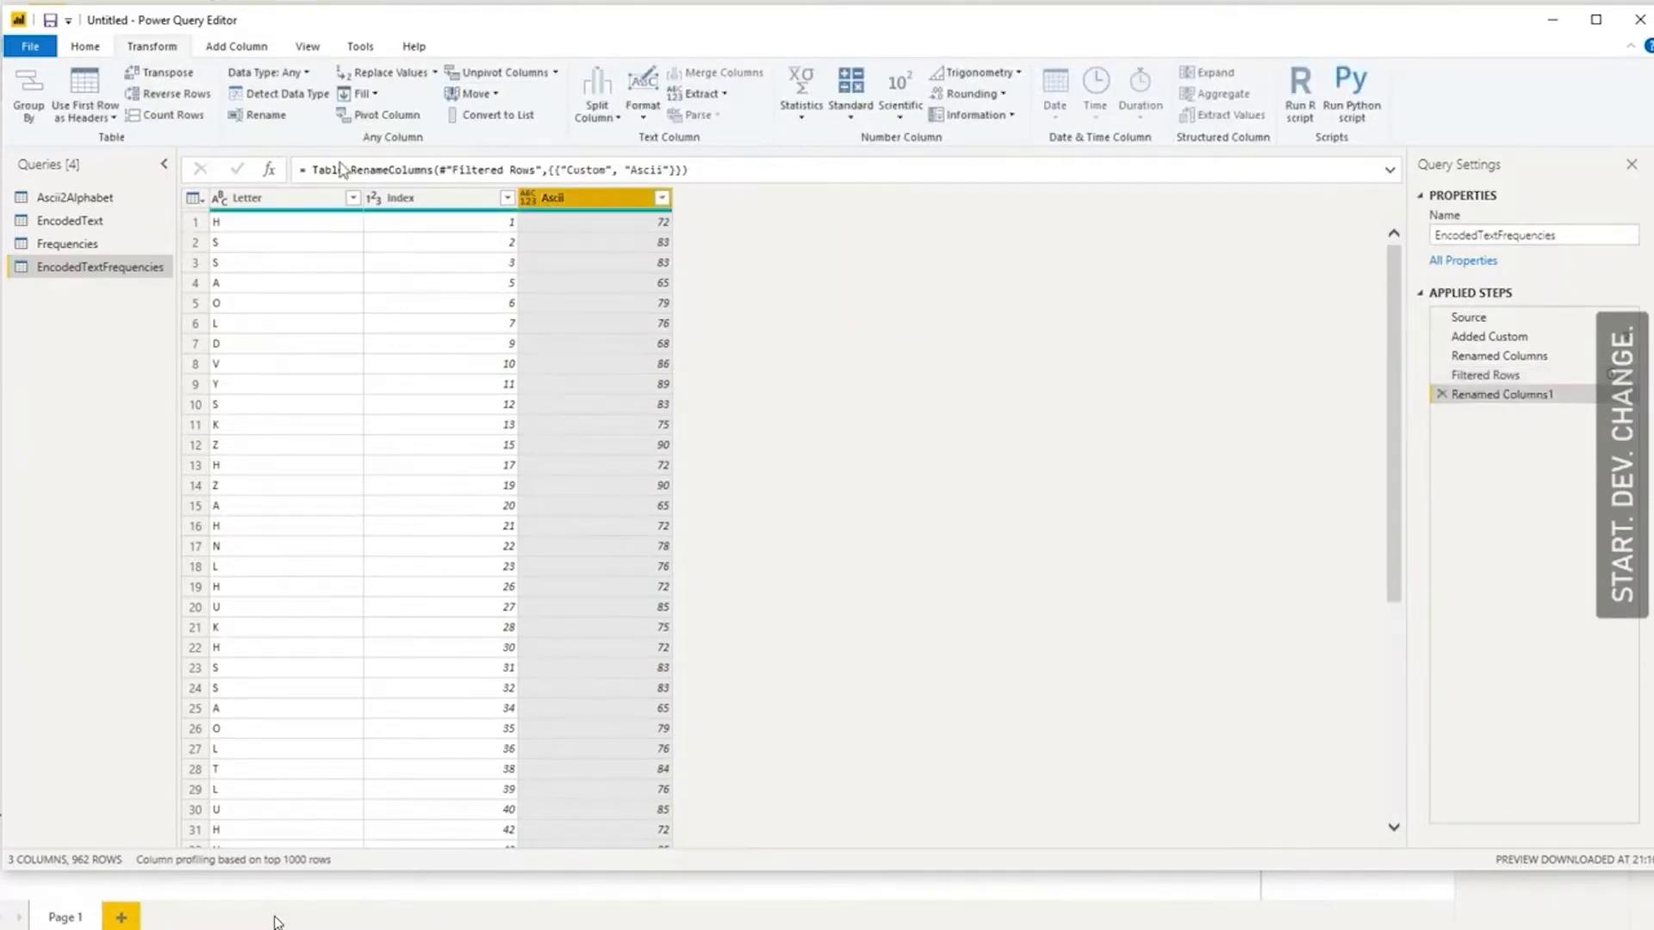
- Keep only the Letter column in EncodedTextFrequencies, excluding Index and Ascii
{"action": "left_click", "coordinate": [88, 51]}
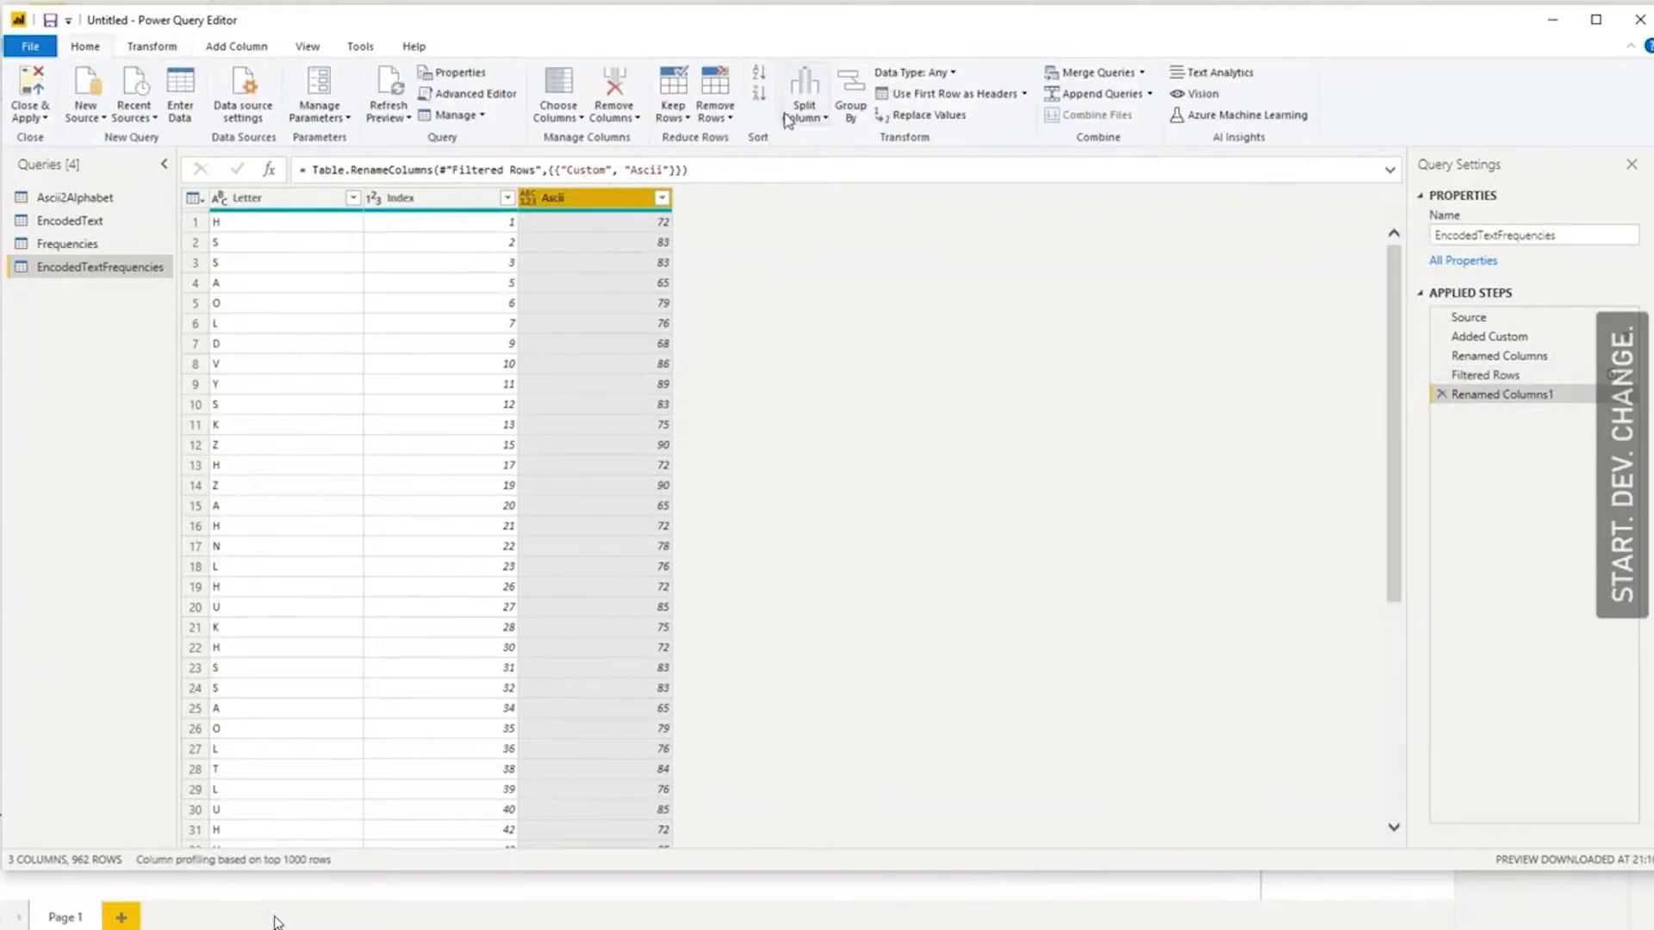
{"action": "left_click", "coordinate": [569, 118]}
{"action": "left_click", "coordinate": [608, 140]}
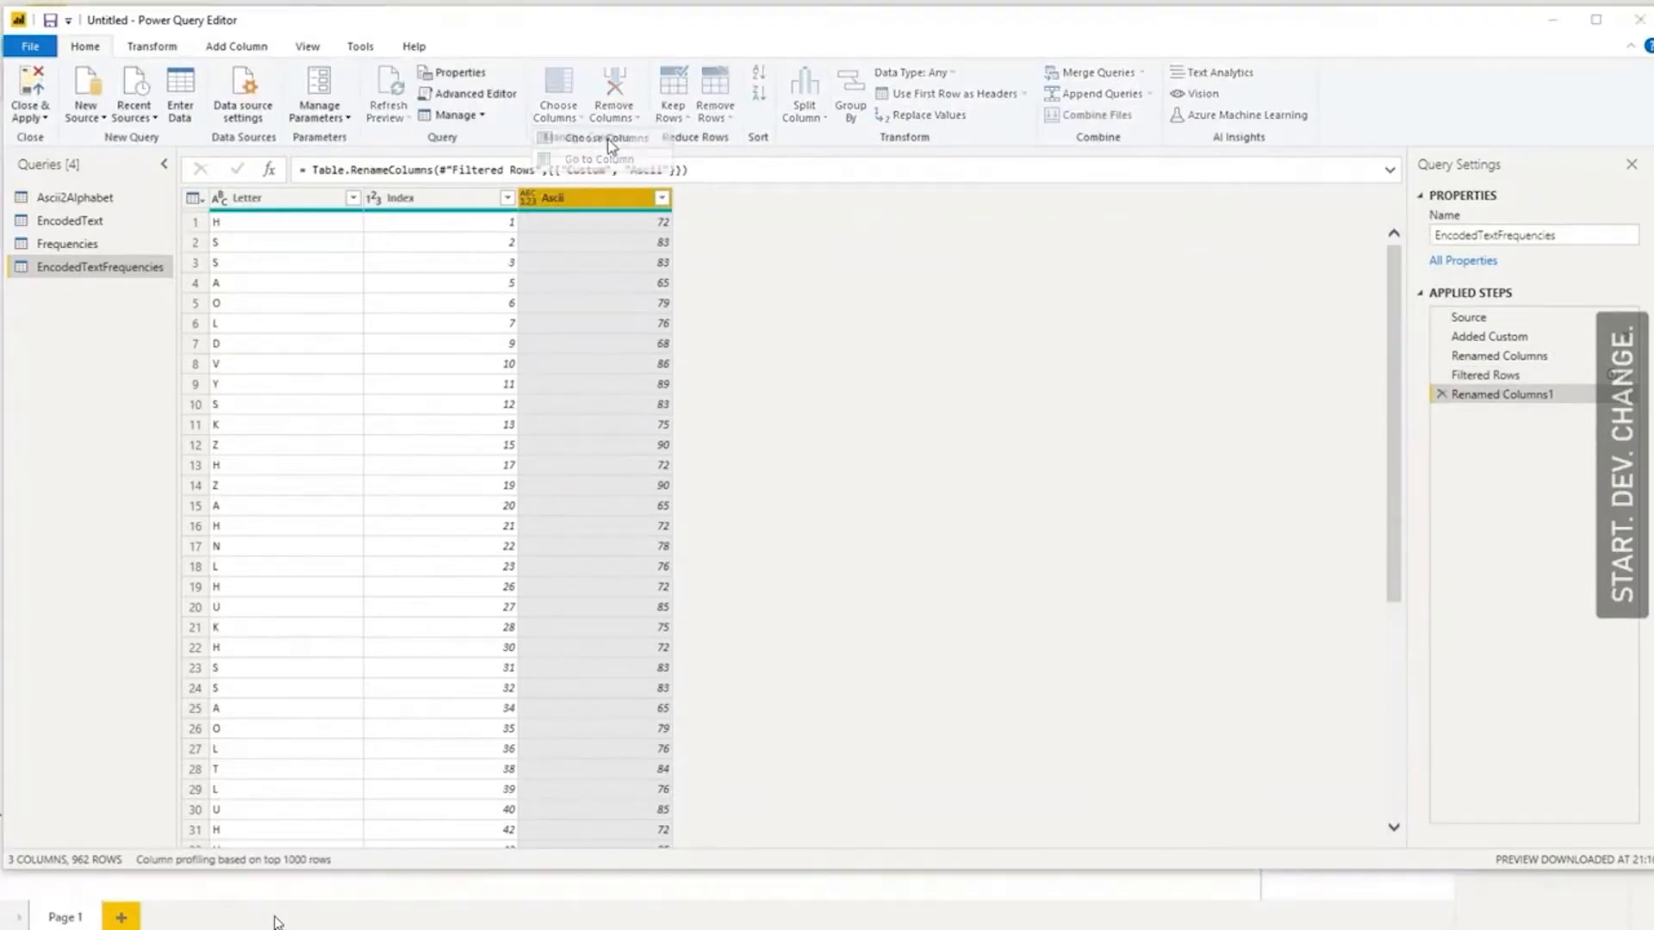
{"action": "left_click", "coordinate": [753, 316]}
{"action": "left_click", "coordinate": [753, 336]}
{"action": "left_click", "coordinate": [938, 721]}
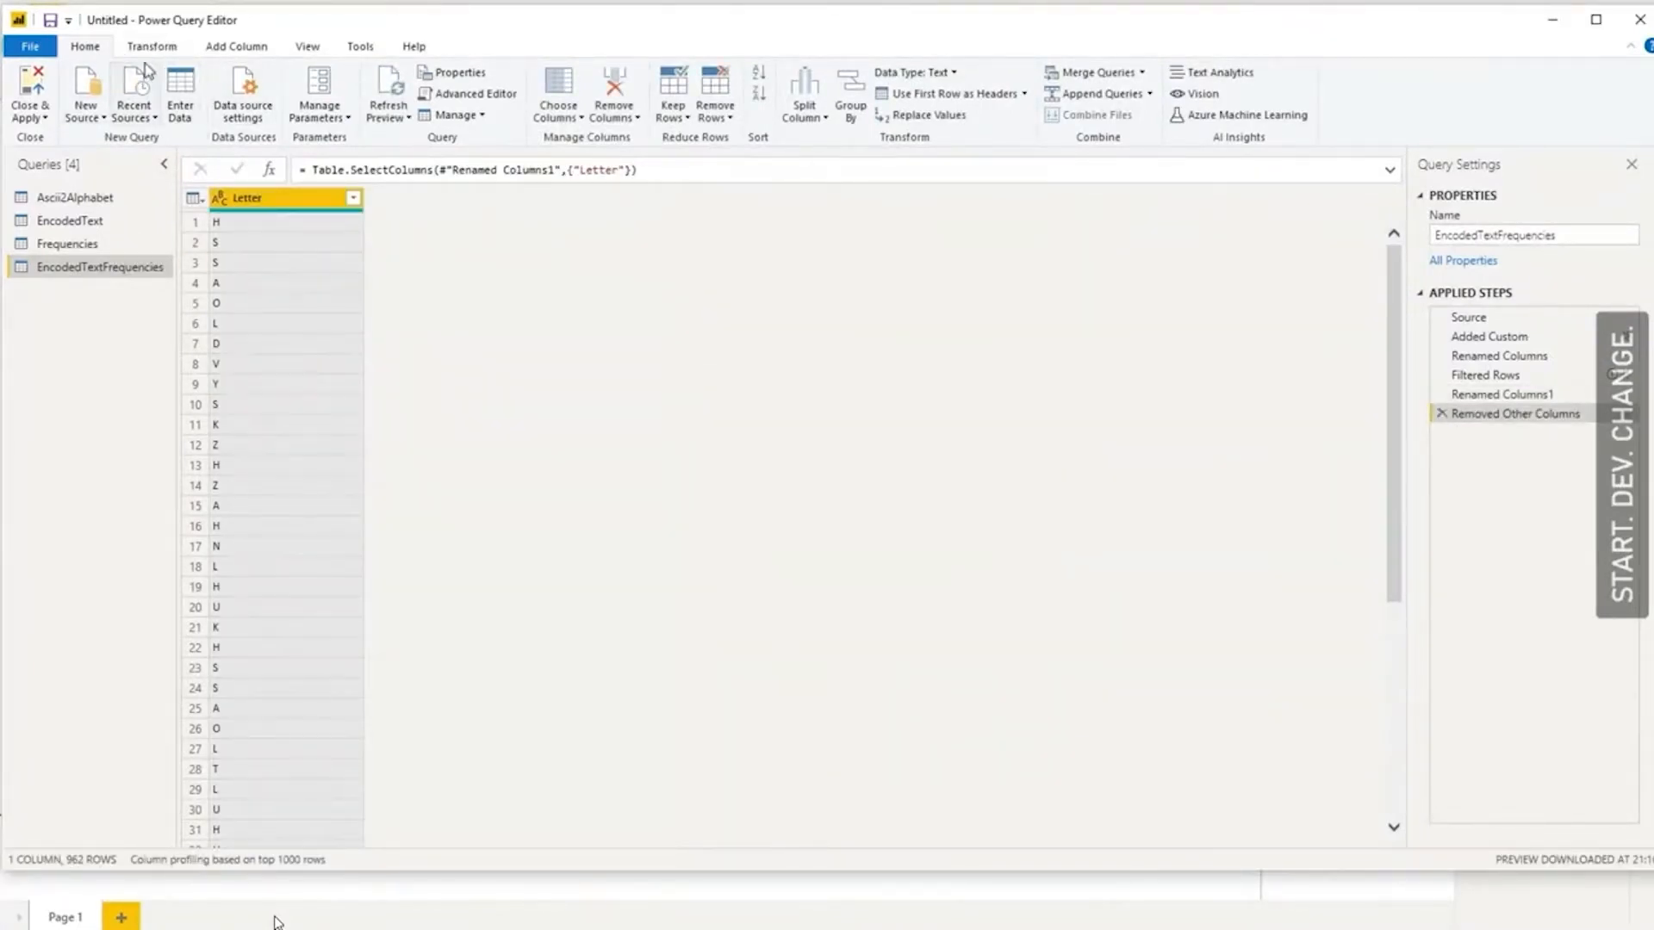
- Add an index column starting at 0, and group the rows by Letter with a Count Rows column named Count
{"action": "left_click", "coordinate": [244, 48]}
{"action": "left_click", "coordinate": [246, 95]}
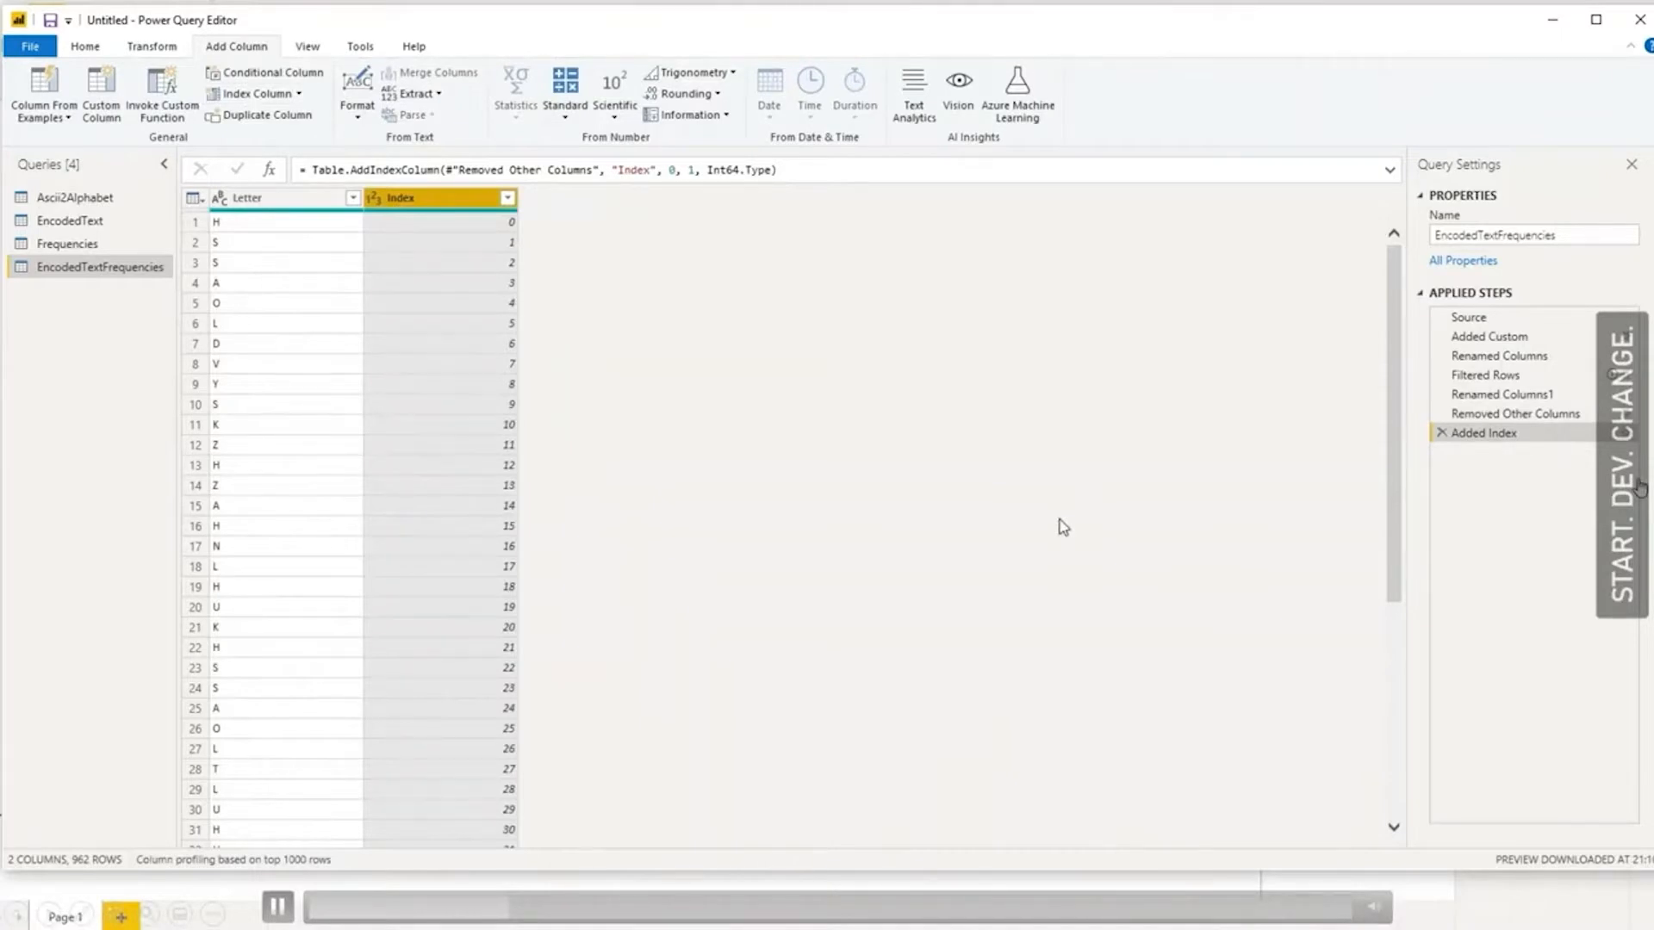
{"action": "left_click", "coordinate": [152, 46]}
{"action": "left_click", "coordinate": [259, 198]}
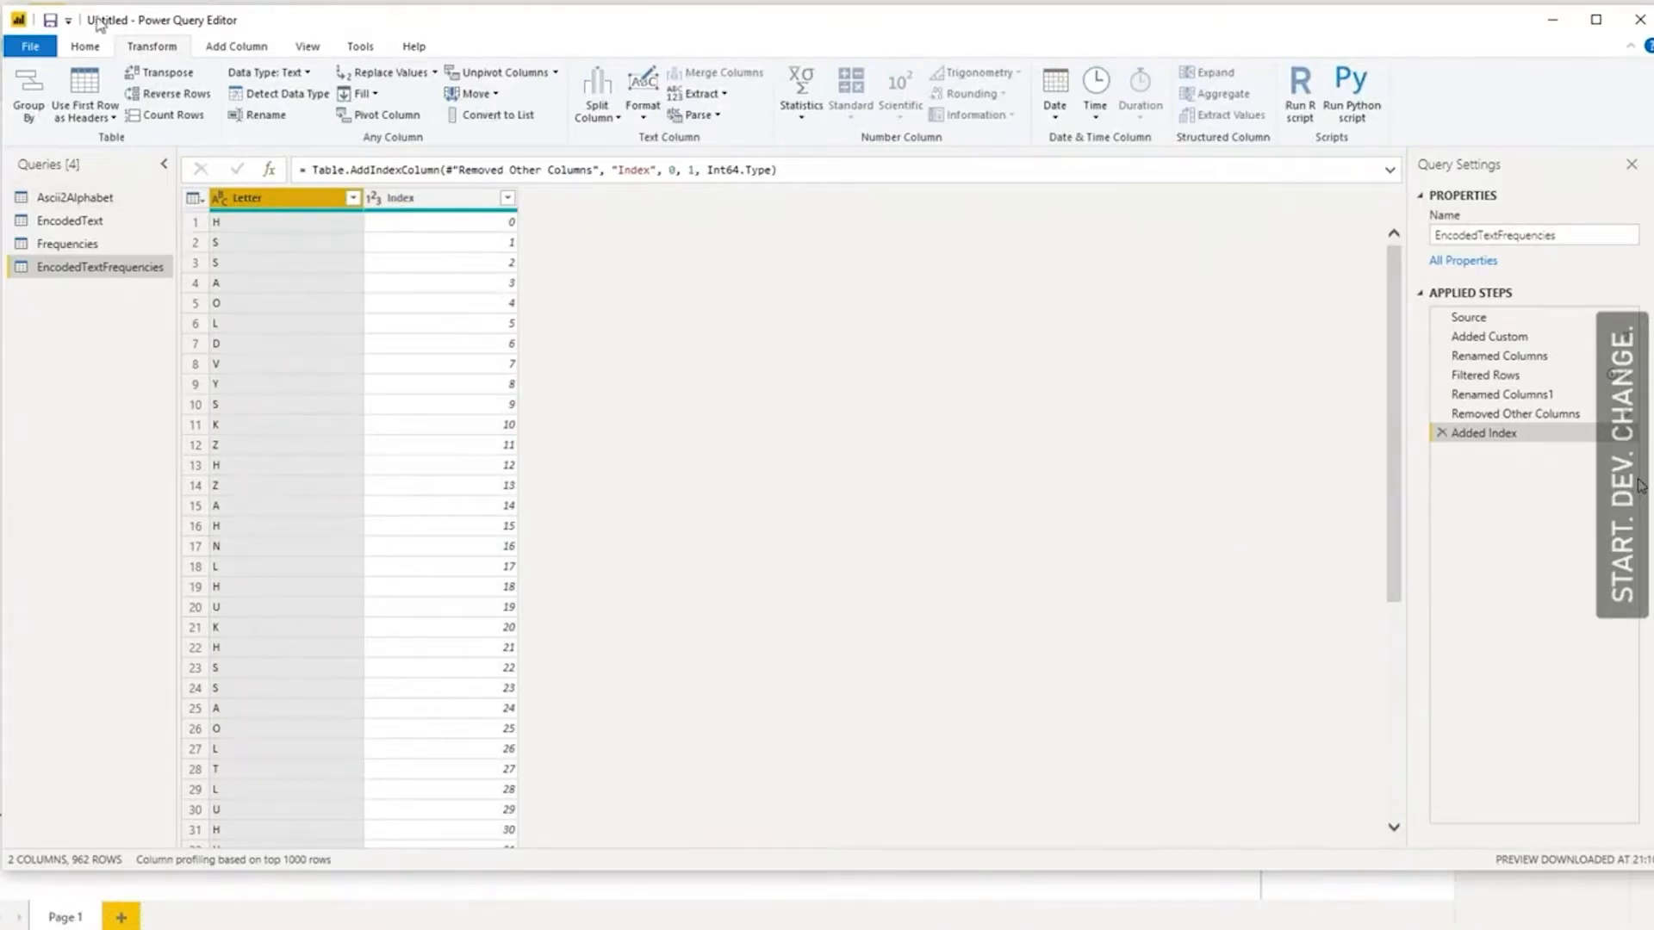
{"action": "left_click", "coordinate": [28, 96]}
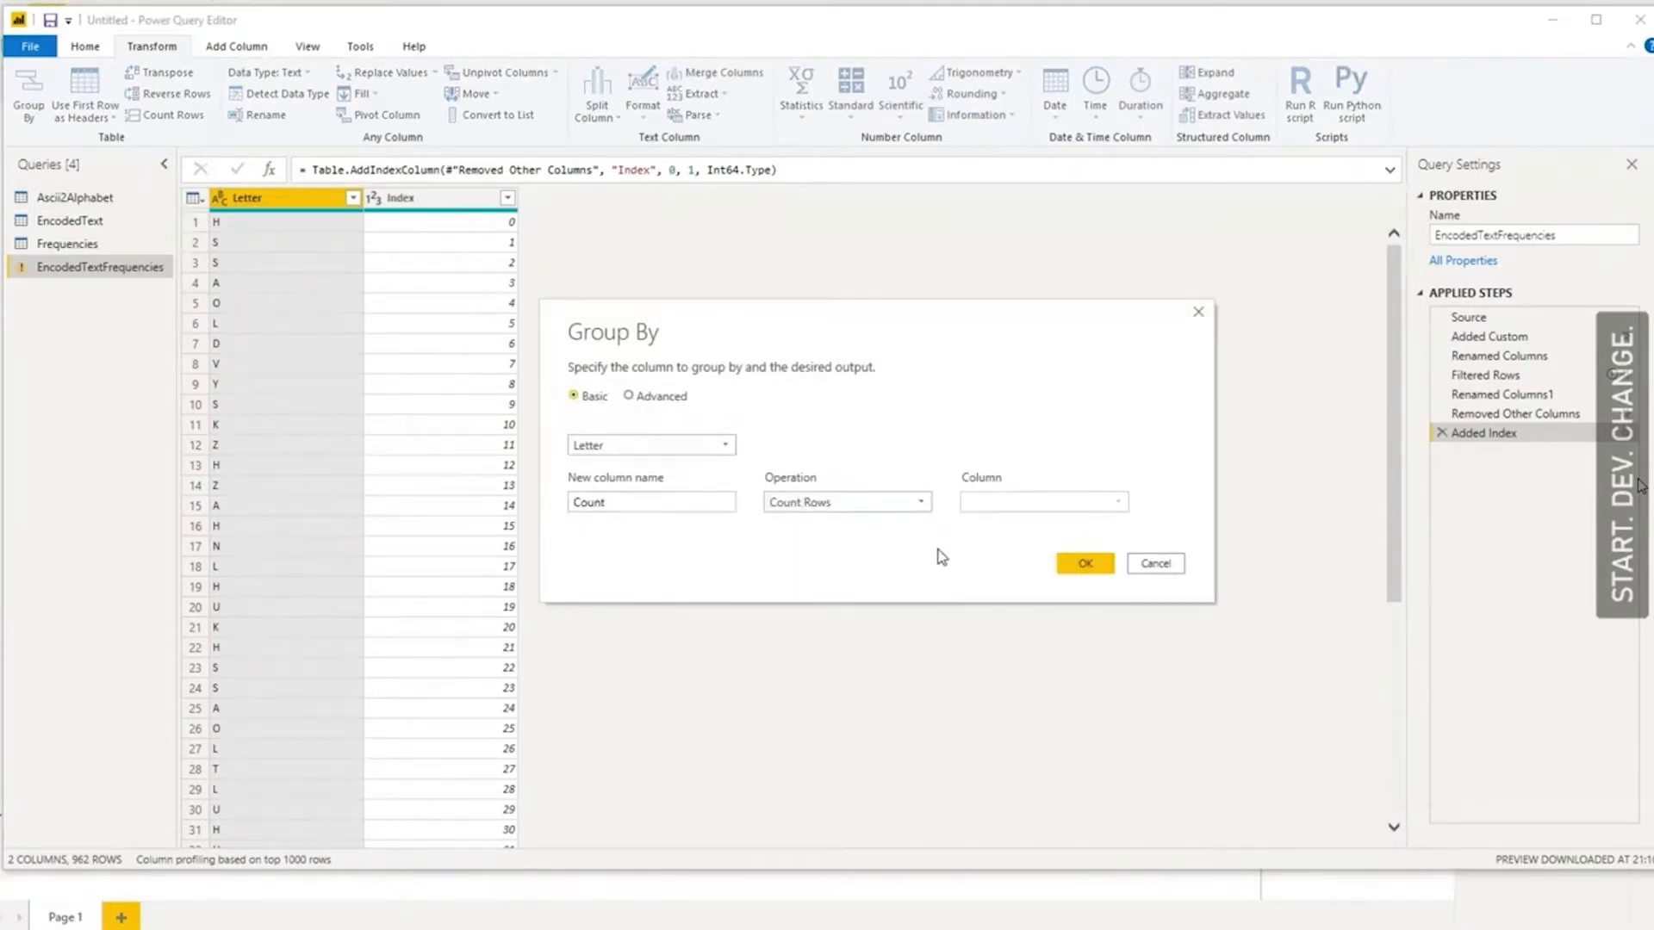
{"action": "left_click", "coordinate": [1084, 566]}
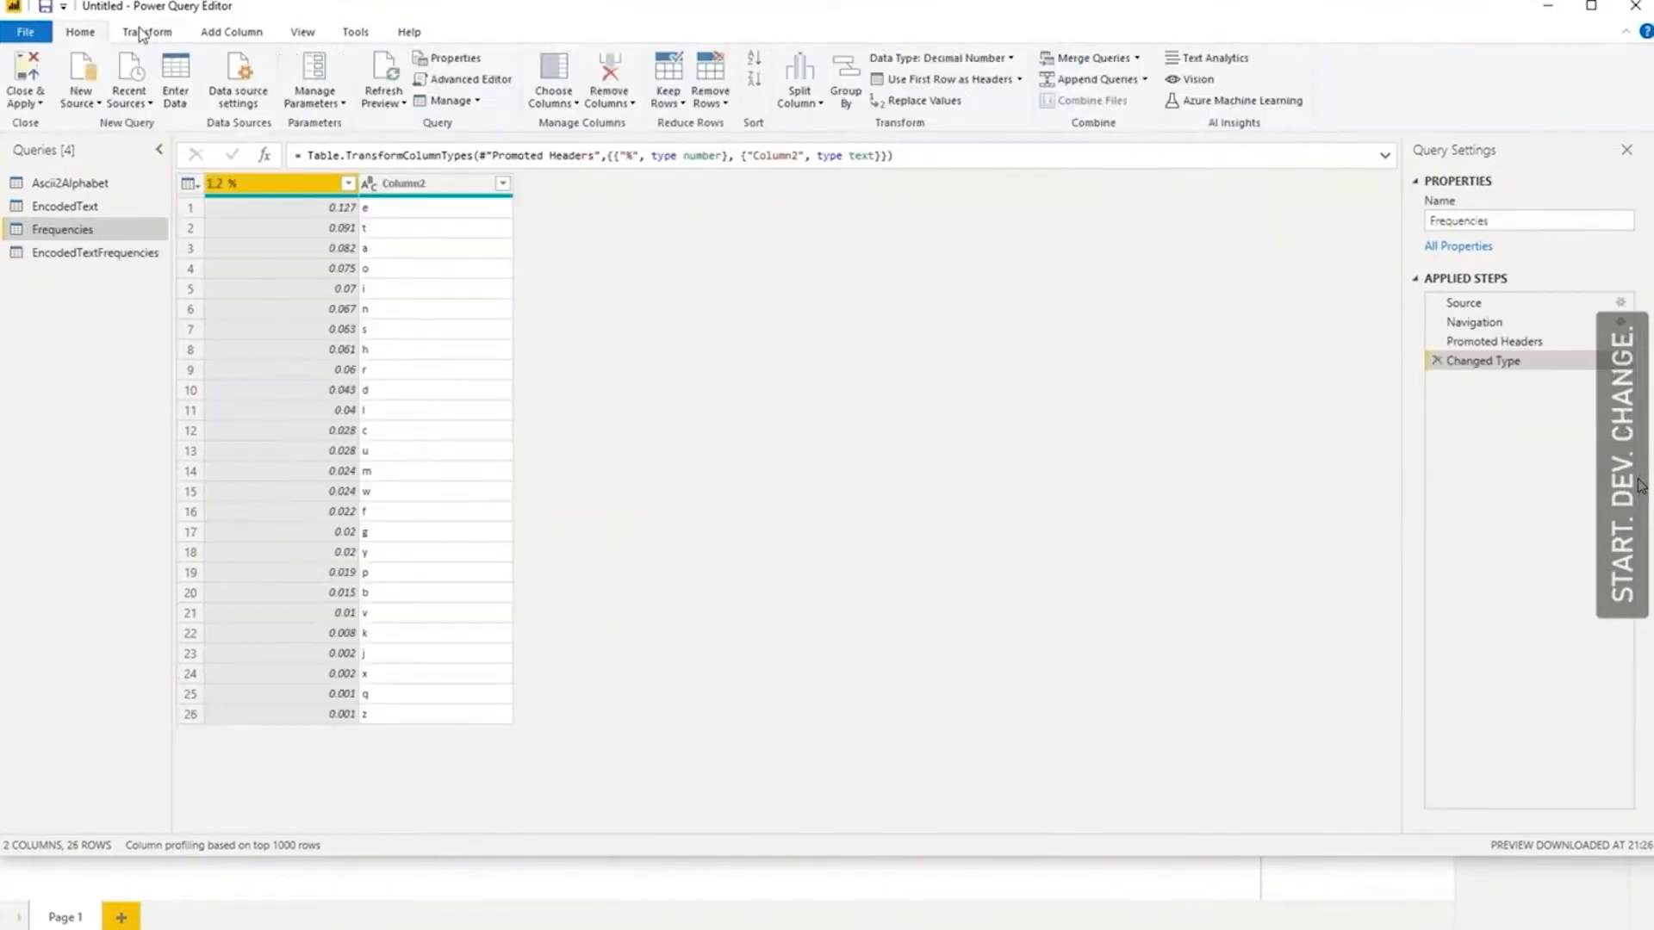
- Add an index column starting at 0 to the Frequencies query
{"action": "left_click", "coordinate": [147, 32]}
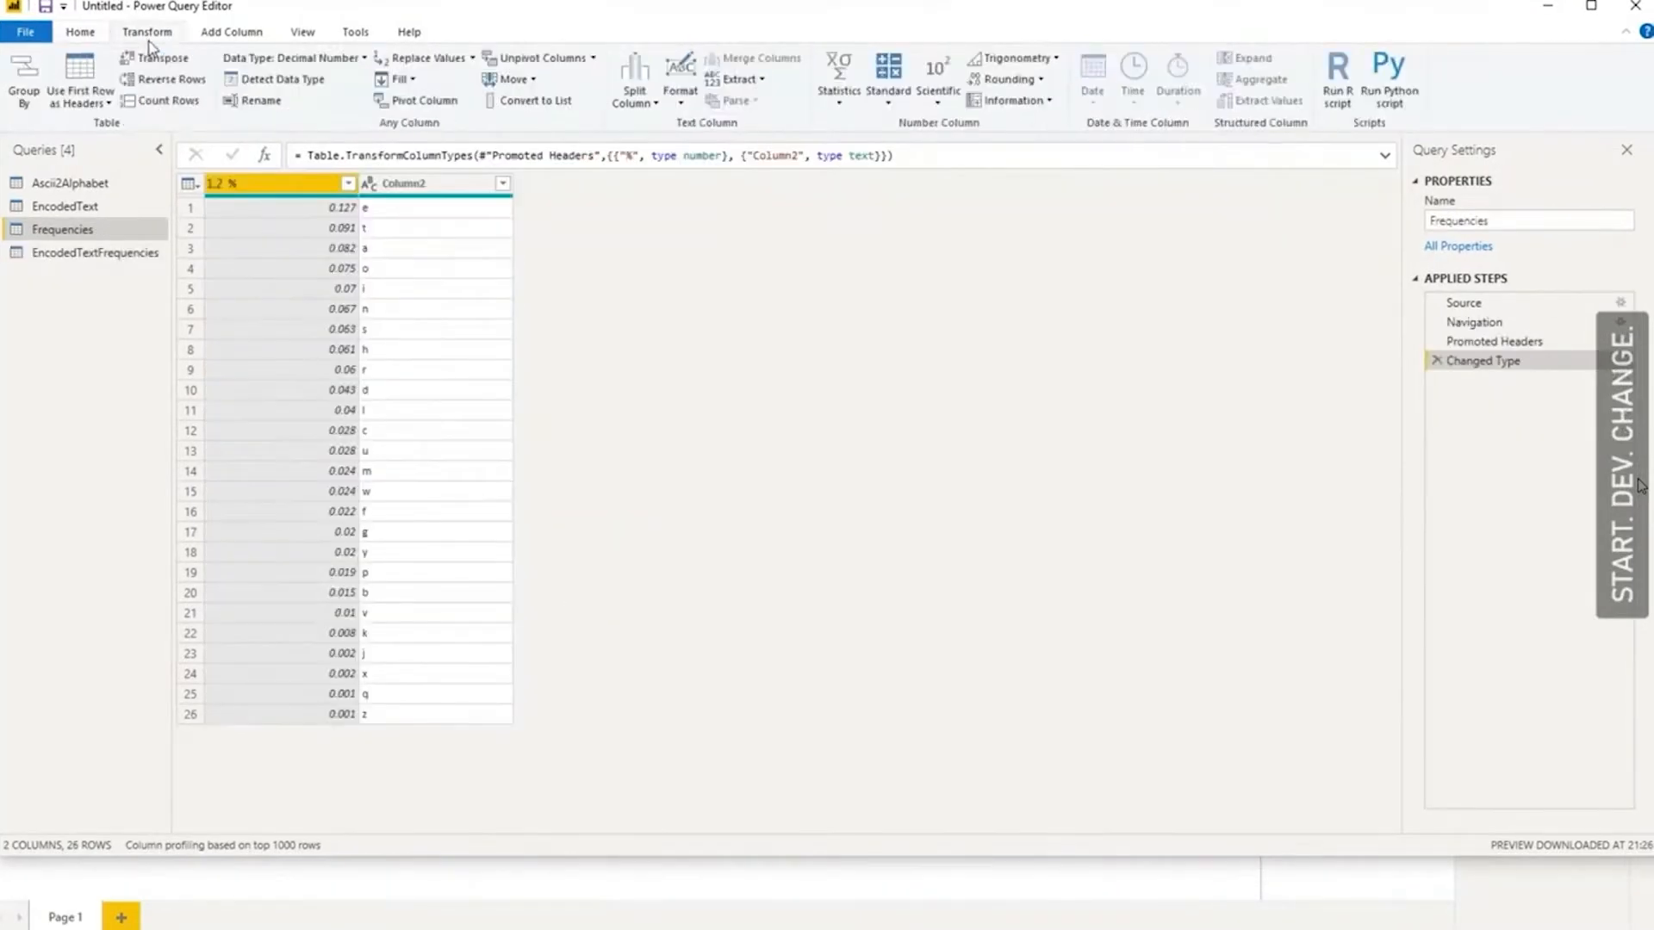
{"action": "left_click", "coordinate": [219, 31]}
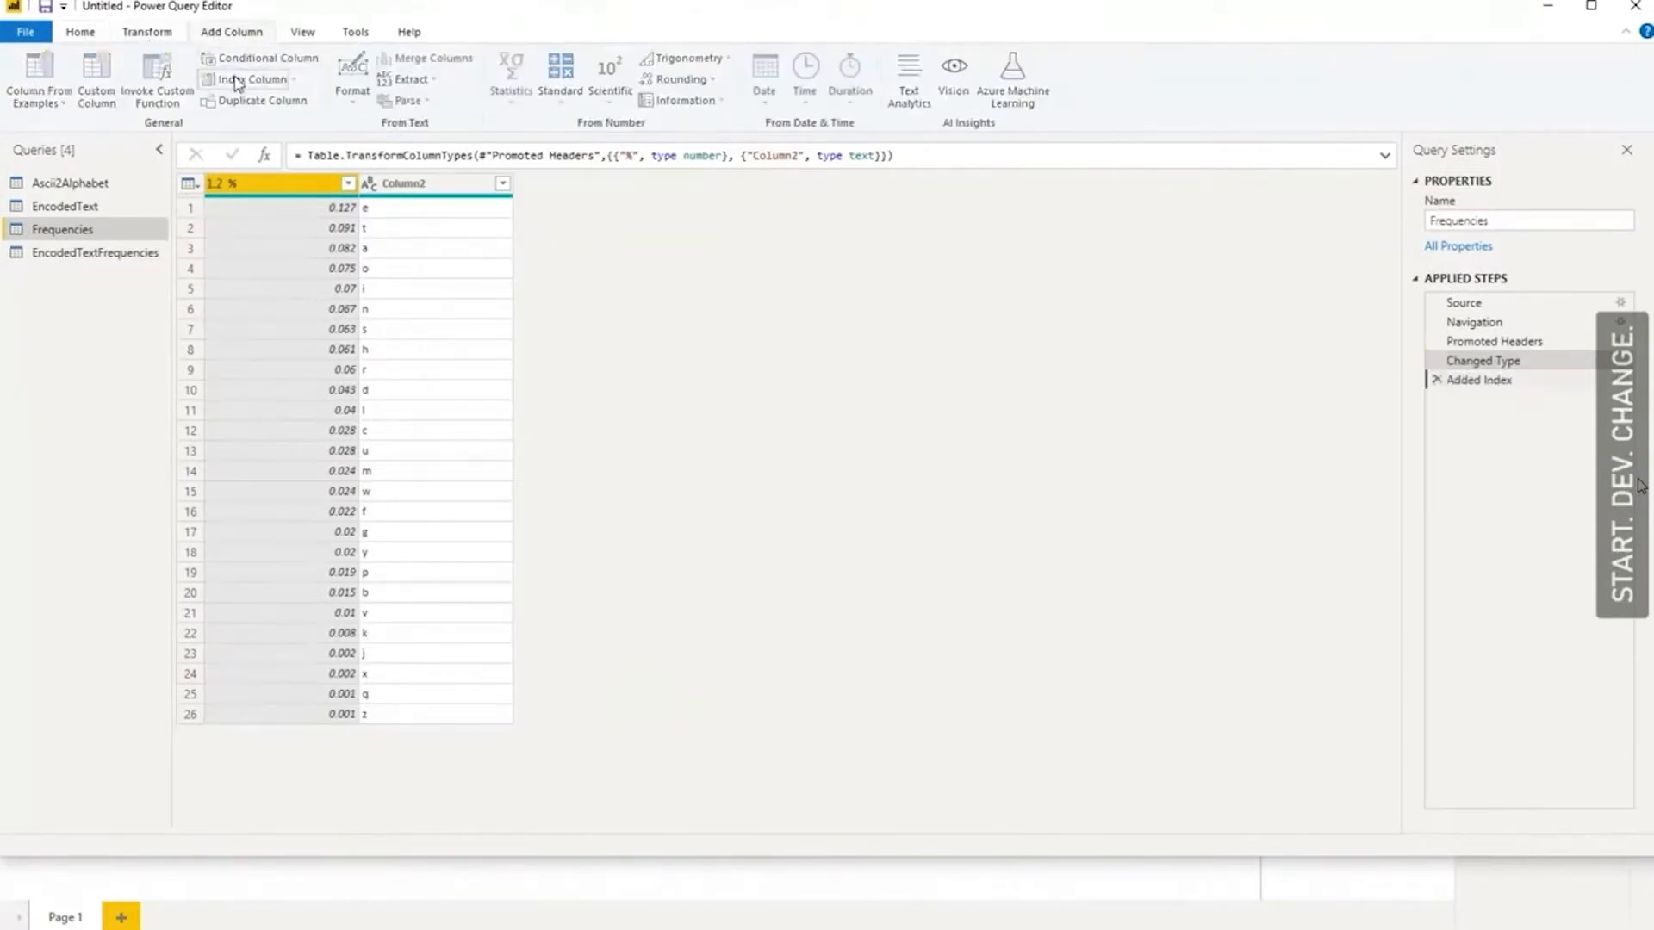
{"action": "left_click", "coordinate": [240, 79]}
- Sort EncodedTextFrequencies by Count in descending order and add an index column starting at 0
{"action": "left_click", "coordinate": [61, 208]}
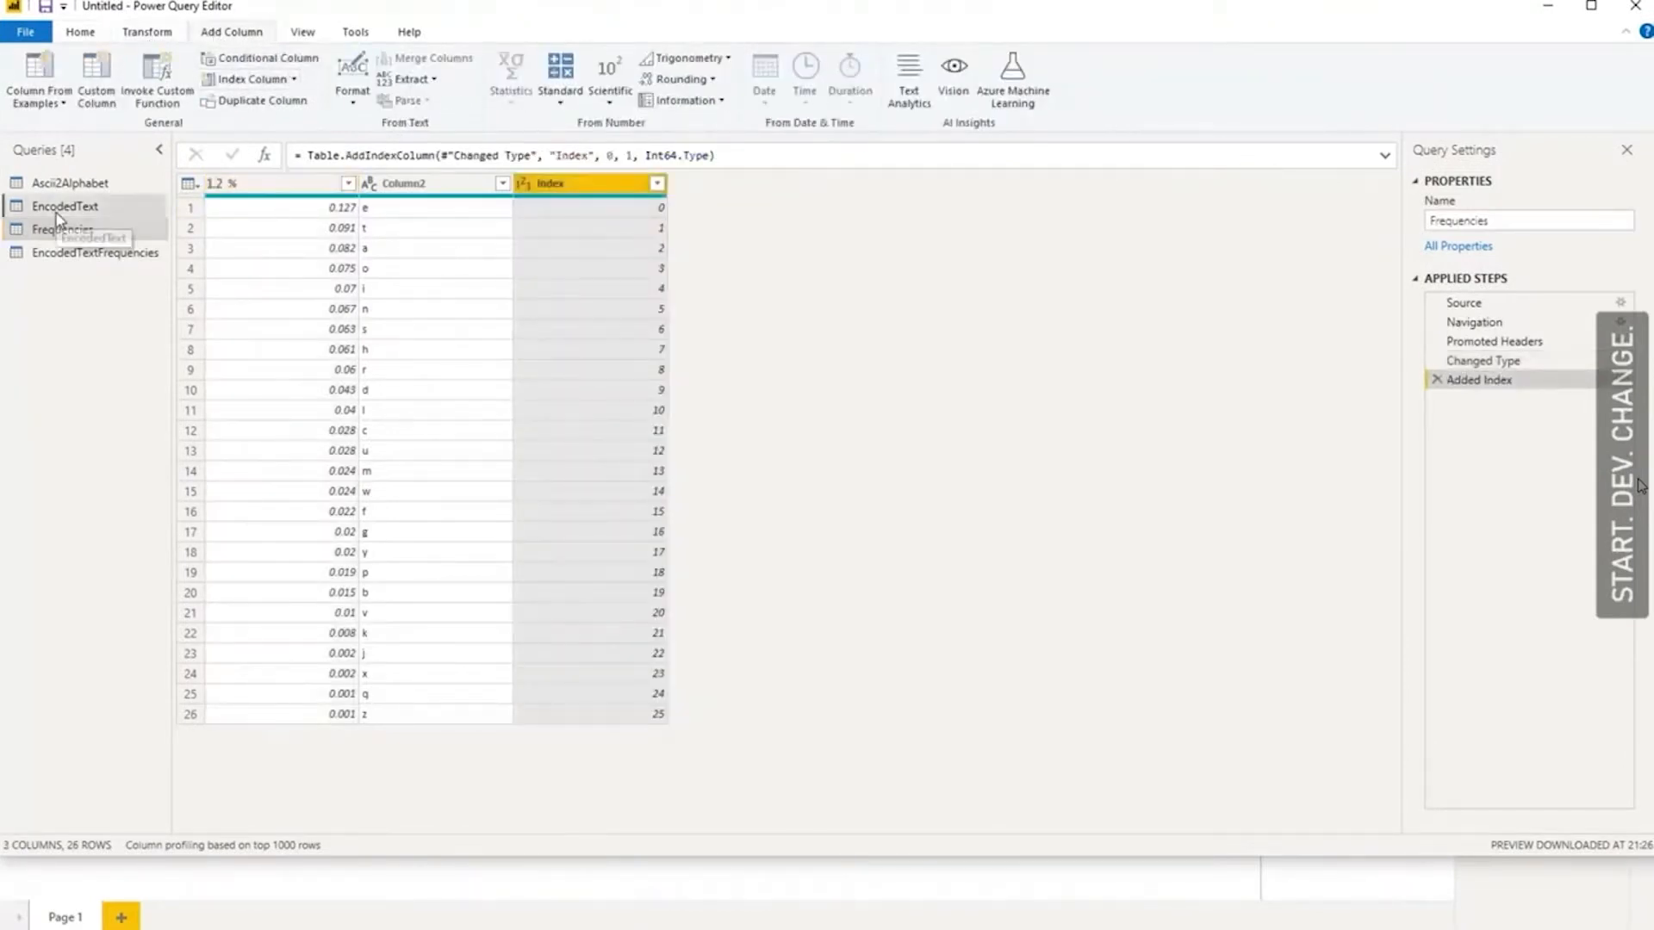
{"action": "left_click", "coordinate": [52, 251]}
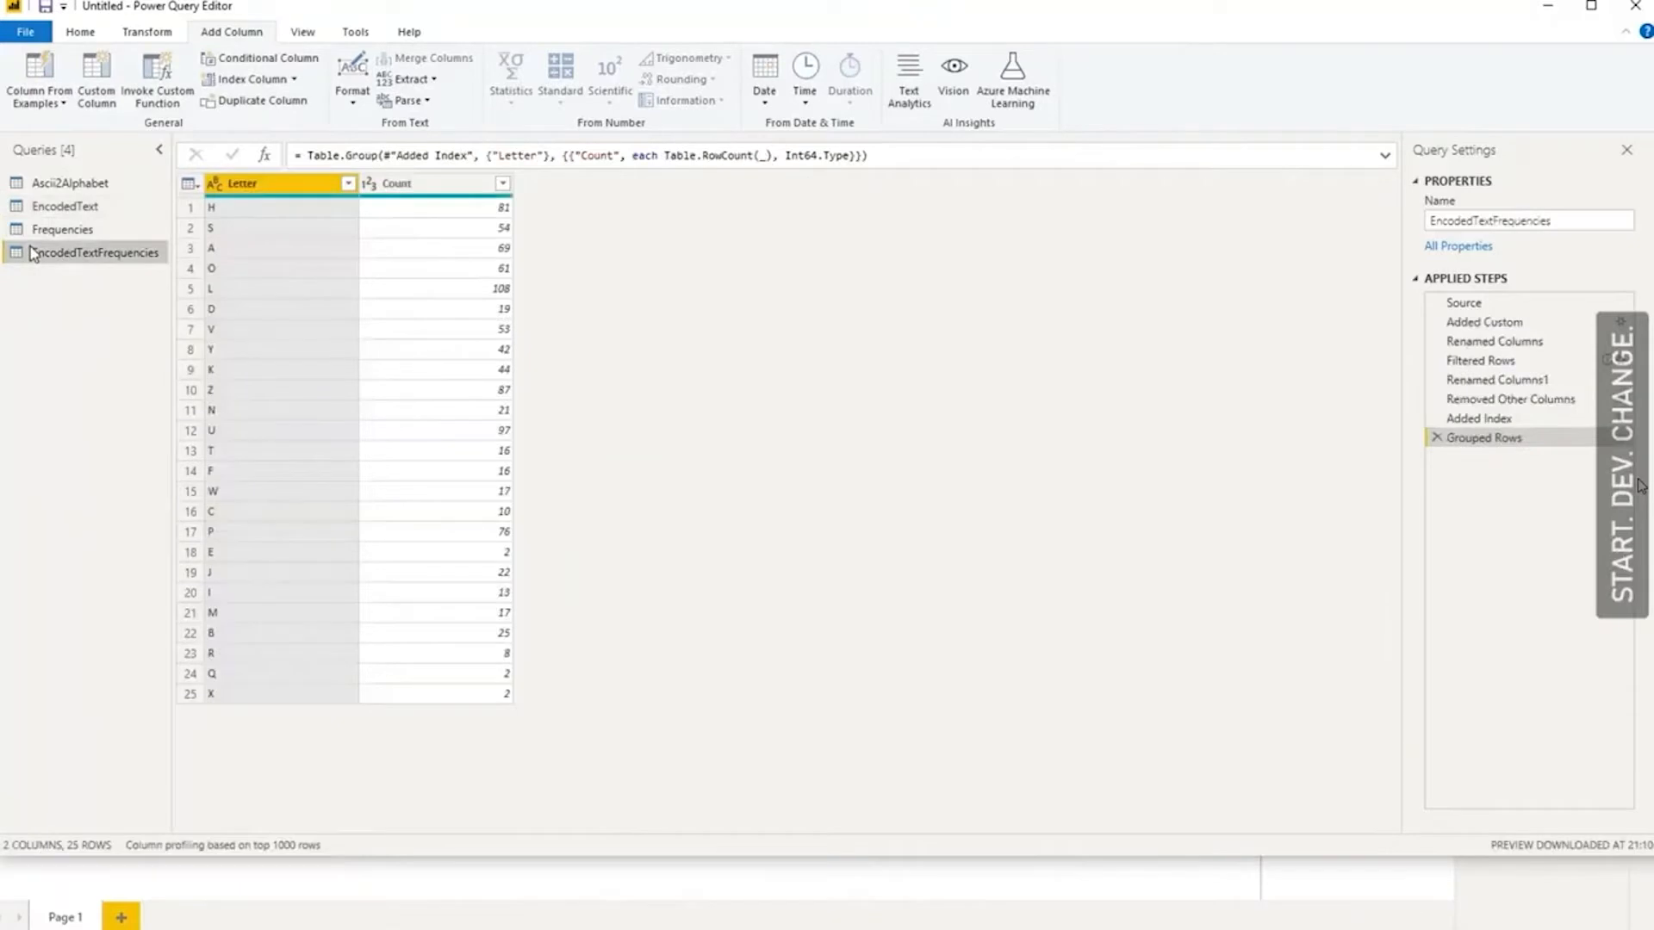
{"action": "left_click", "coordinate": [503, 183]}
{"action": "left_click", "coordinate": [537, 227]}
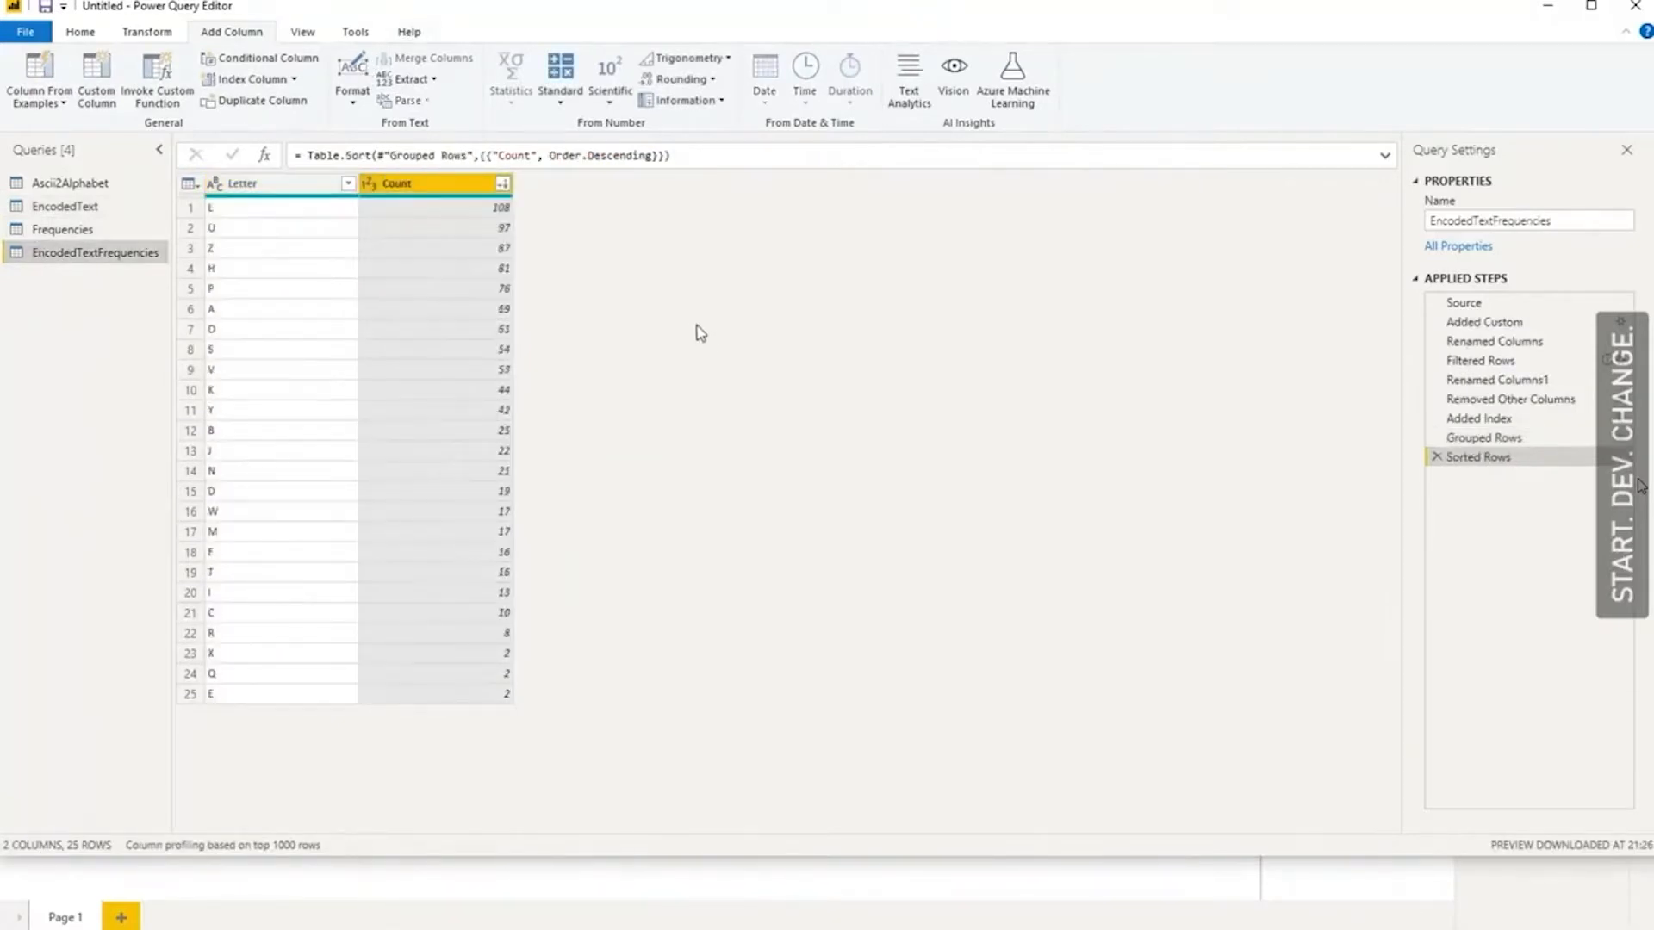
{"action": "left_click", "coordinate": [225, 79]}
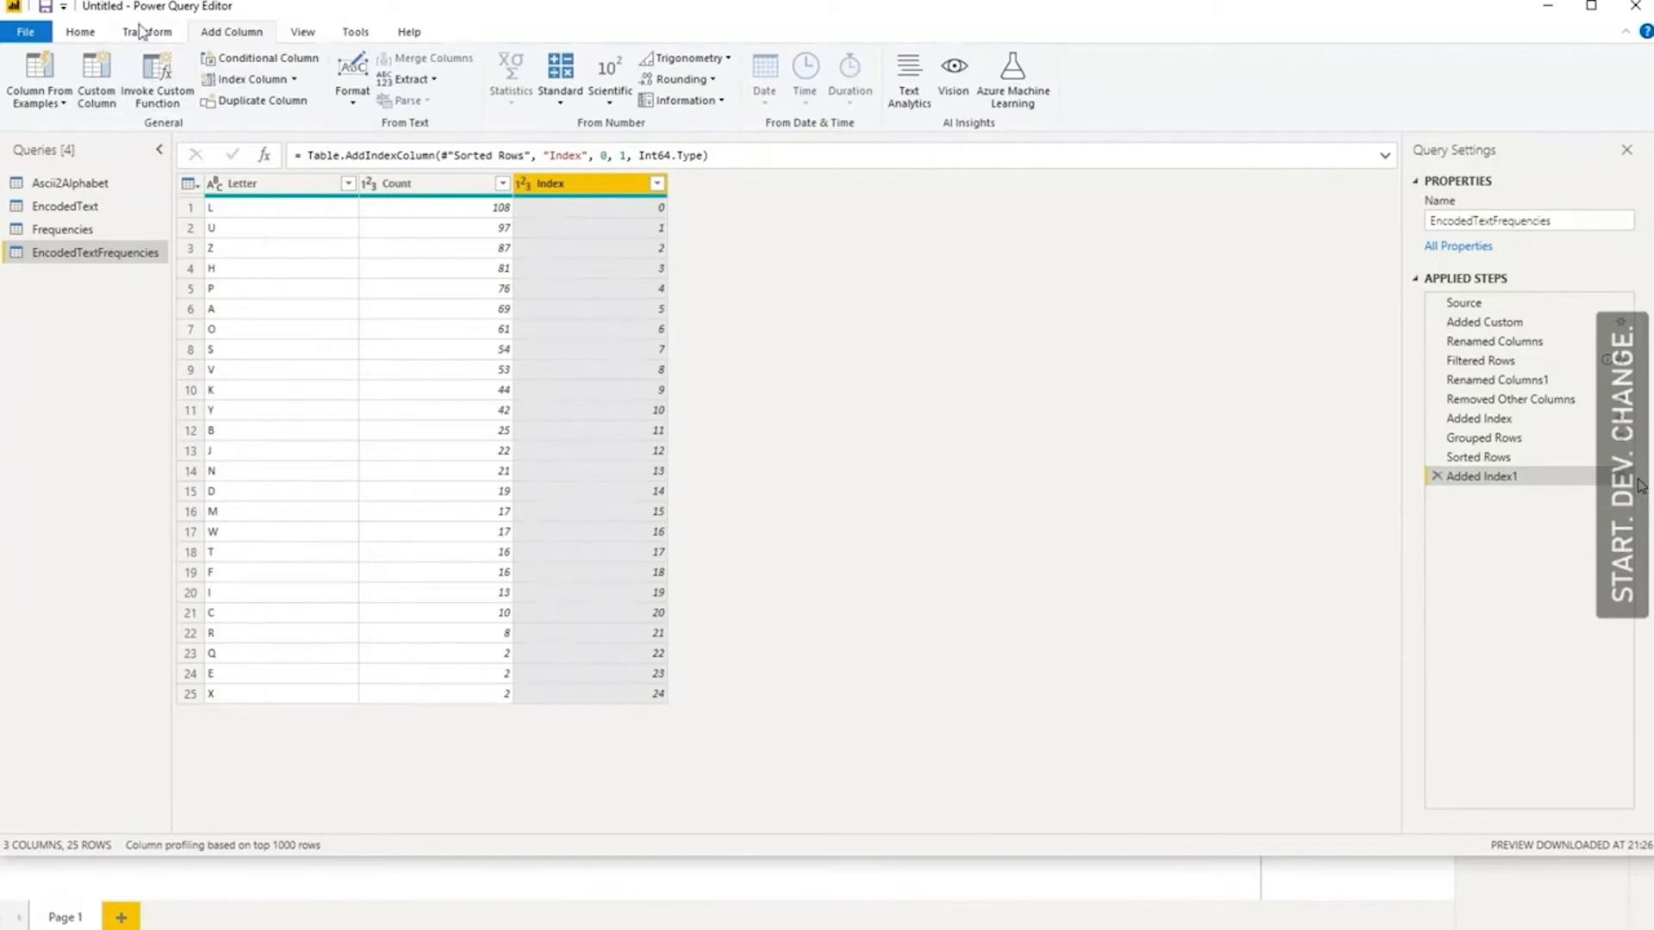
- Merge EncodedTextFrequencies with Ascii2Alphabet, matching Letter to Column1 with a Full Outer join
{"action": "left_click", "coordinate": [80, 32]}
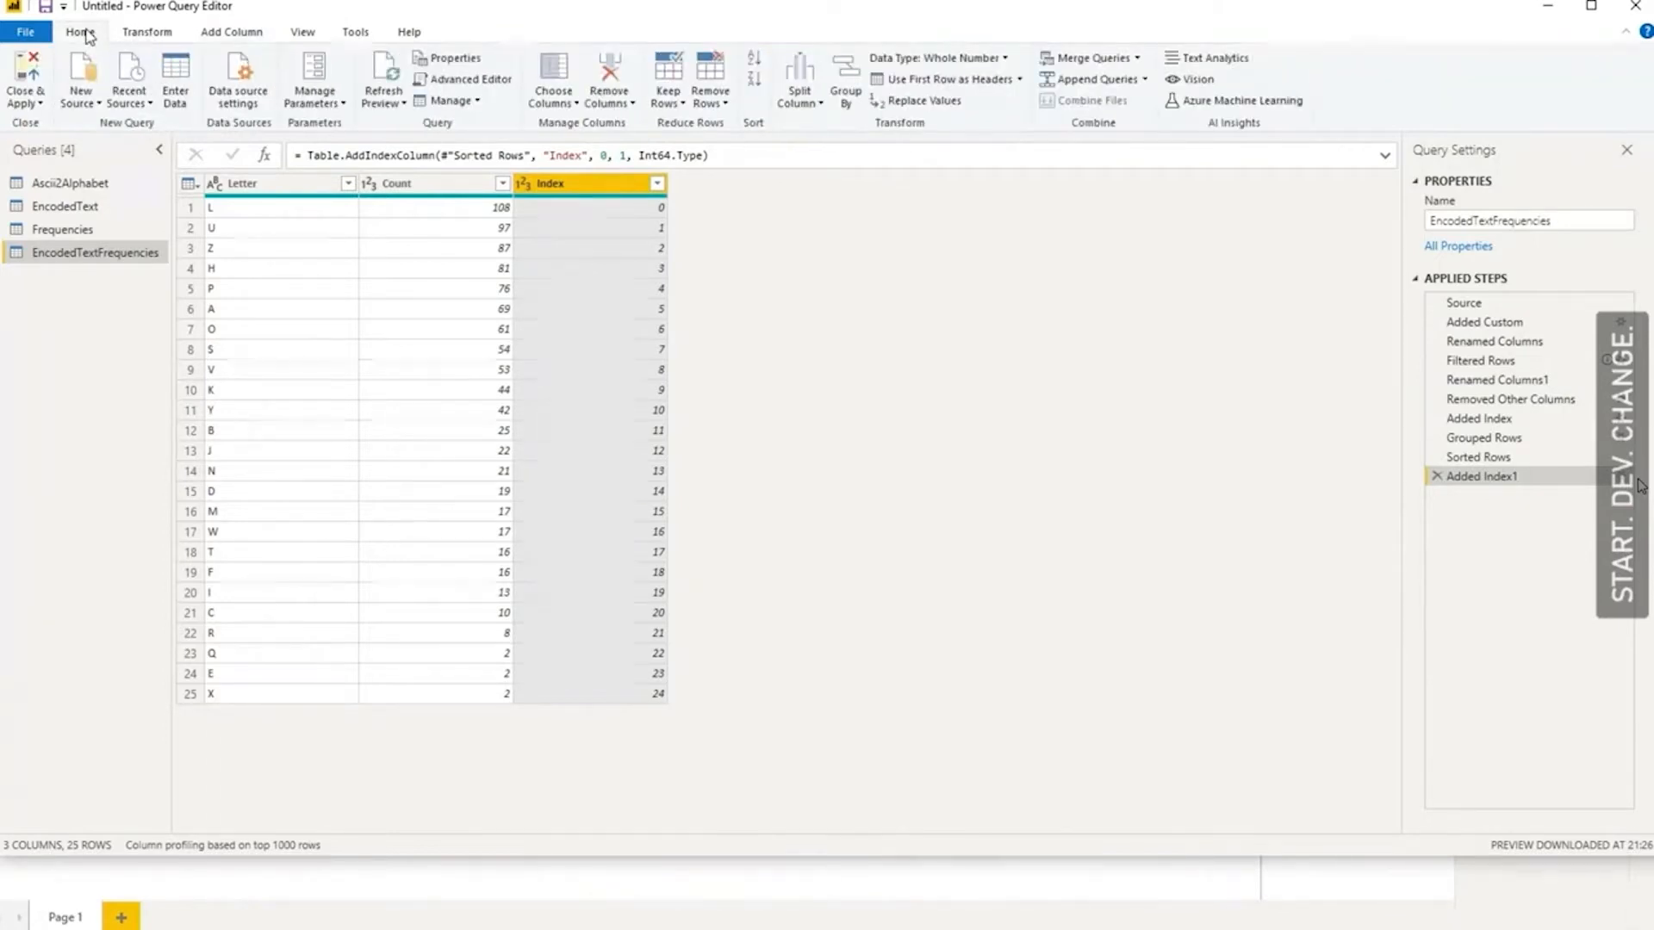
{"action": "left_click", "coordinate": [1089, 60]}
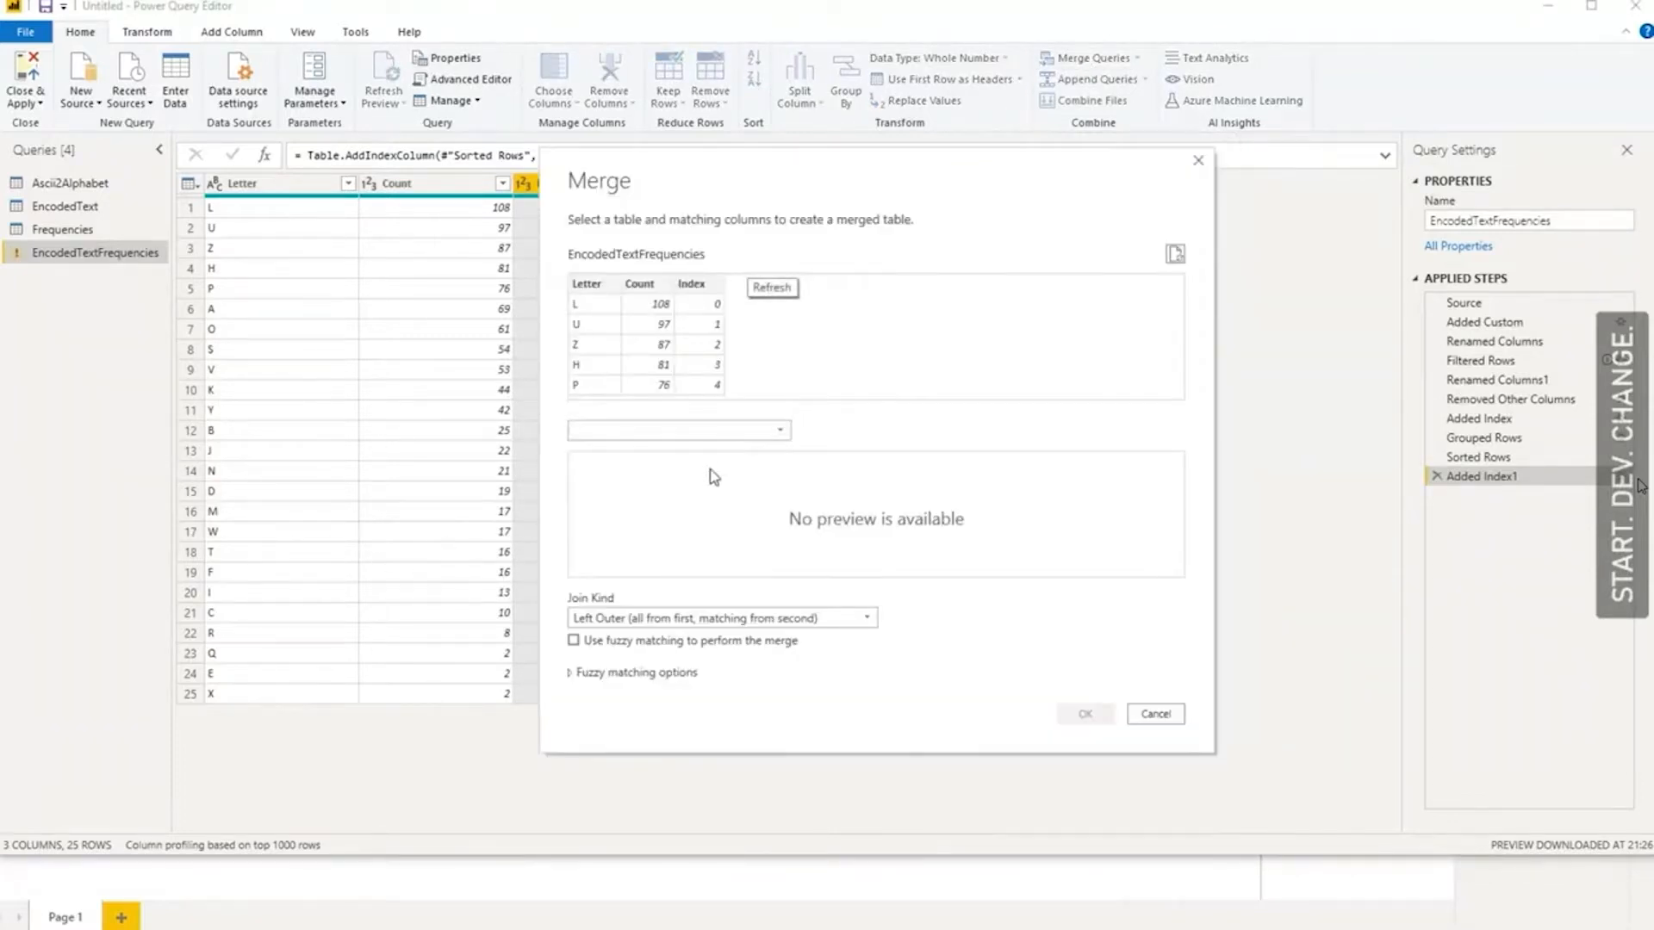
{"action": "left_click", "coordinate": [746, 433]}
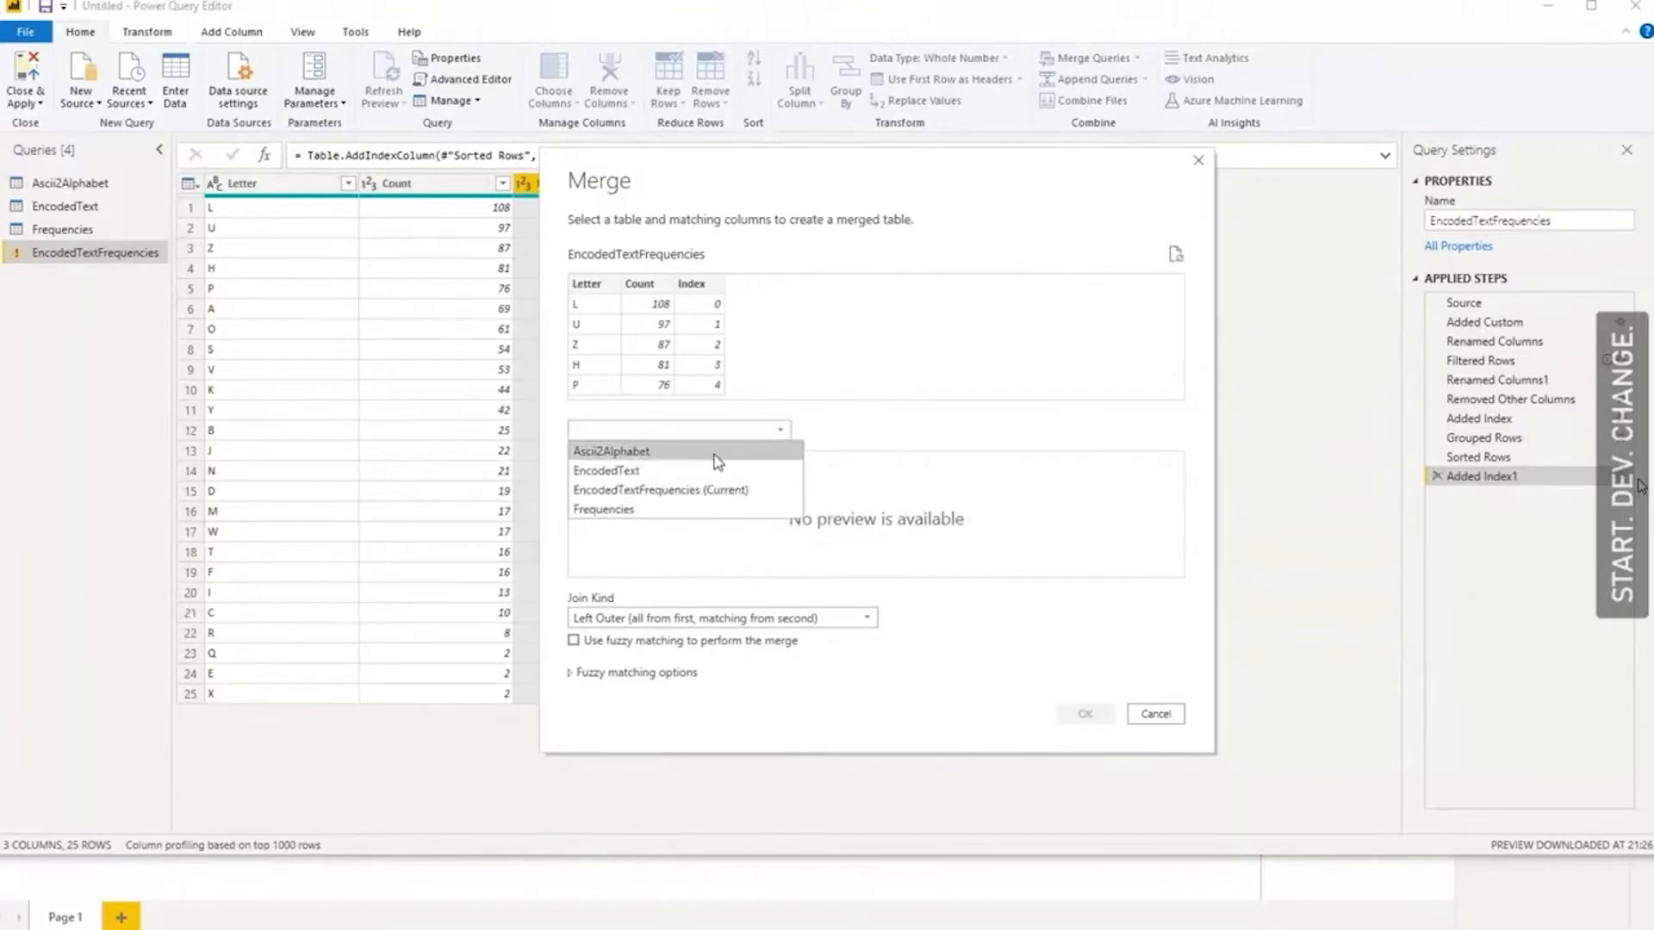
{"action": "left_click", "coordinate": [720, 451]}
{"action": "left_click", "coordinate": [597, 466]}
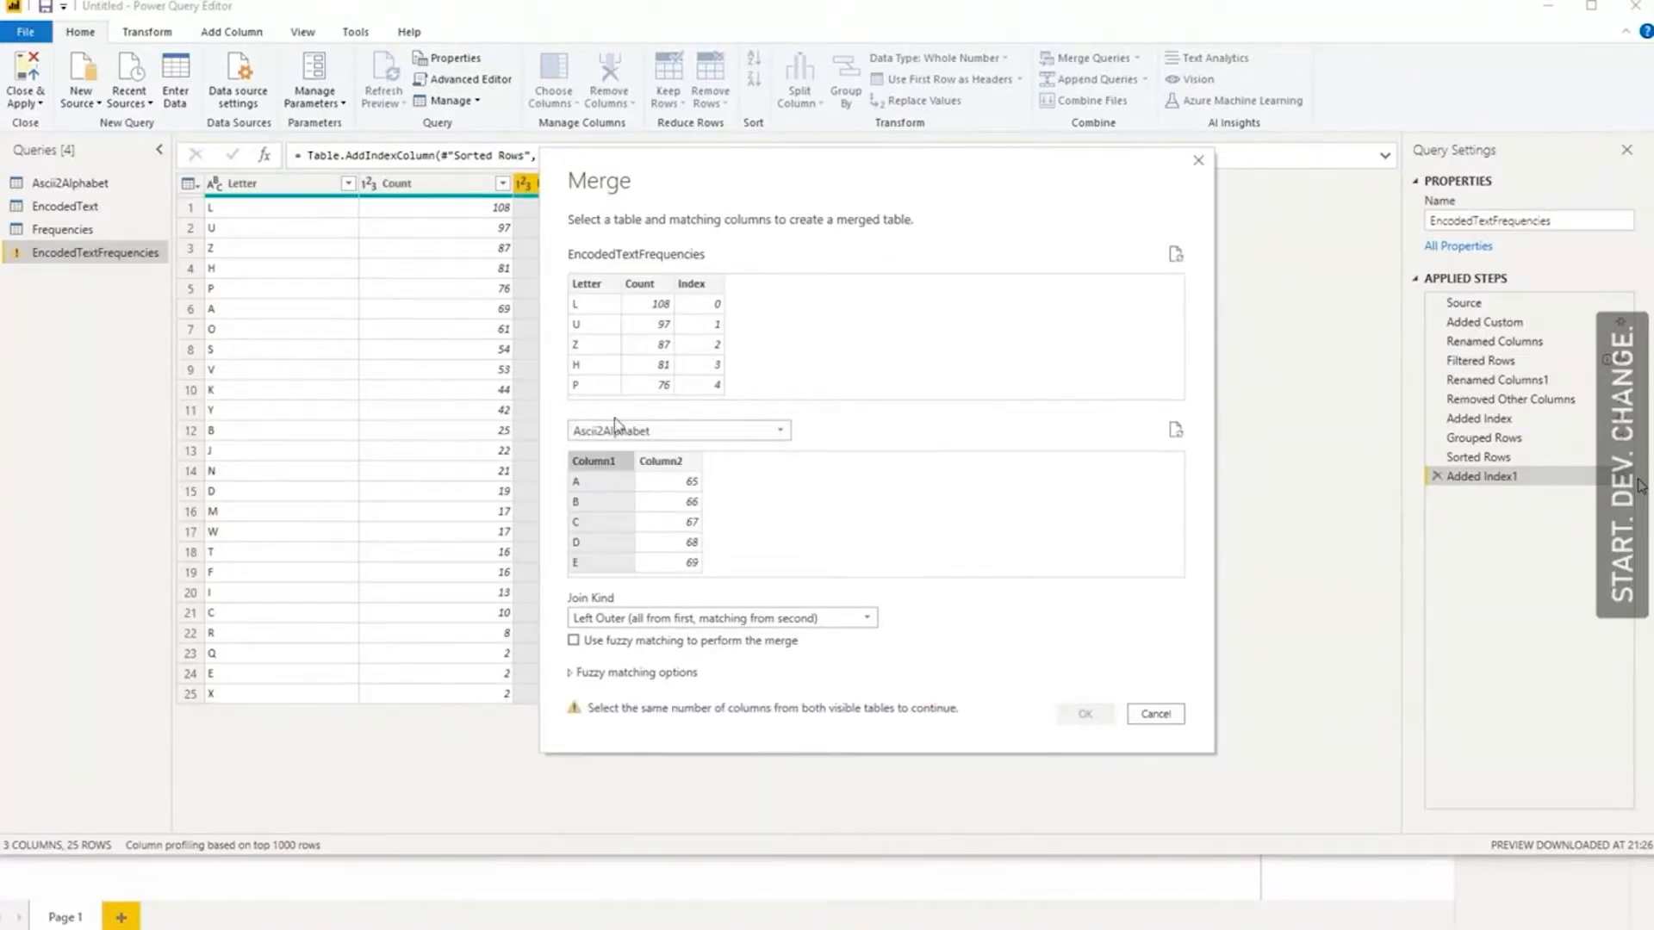
{"action": "left_click", "coordinate": [609, 286]}
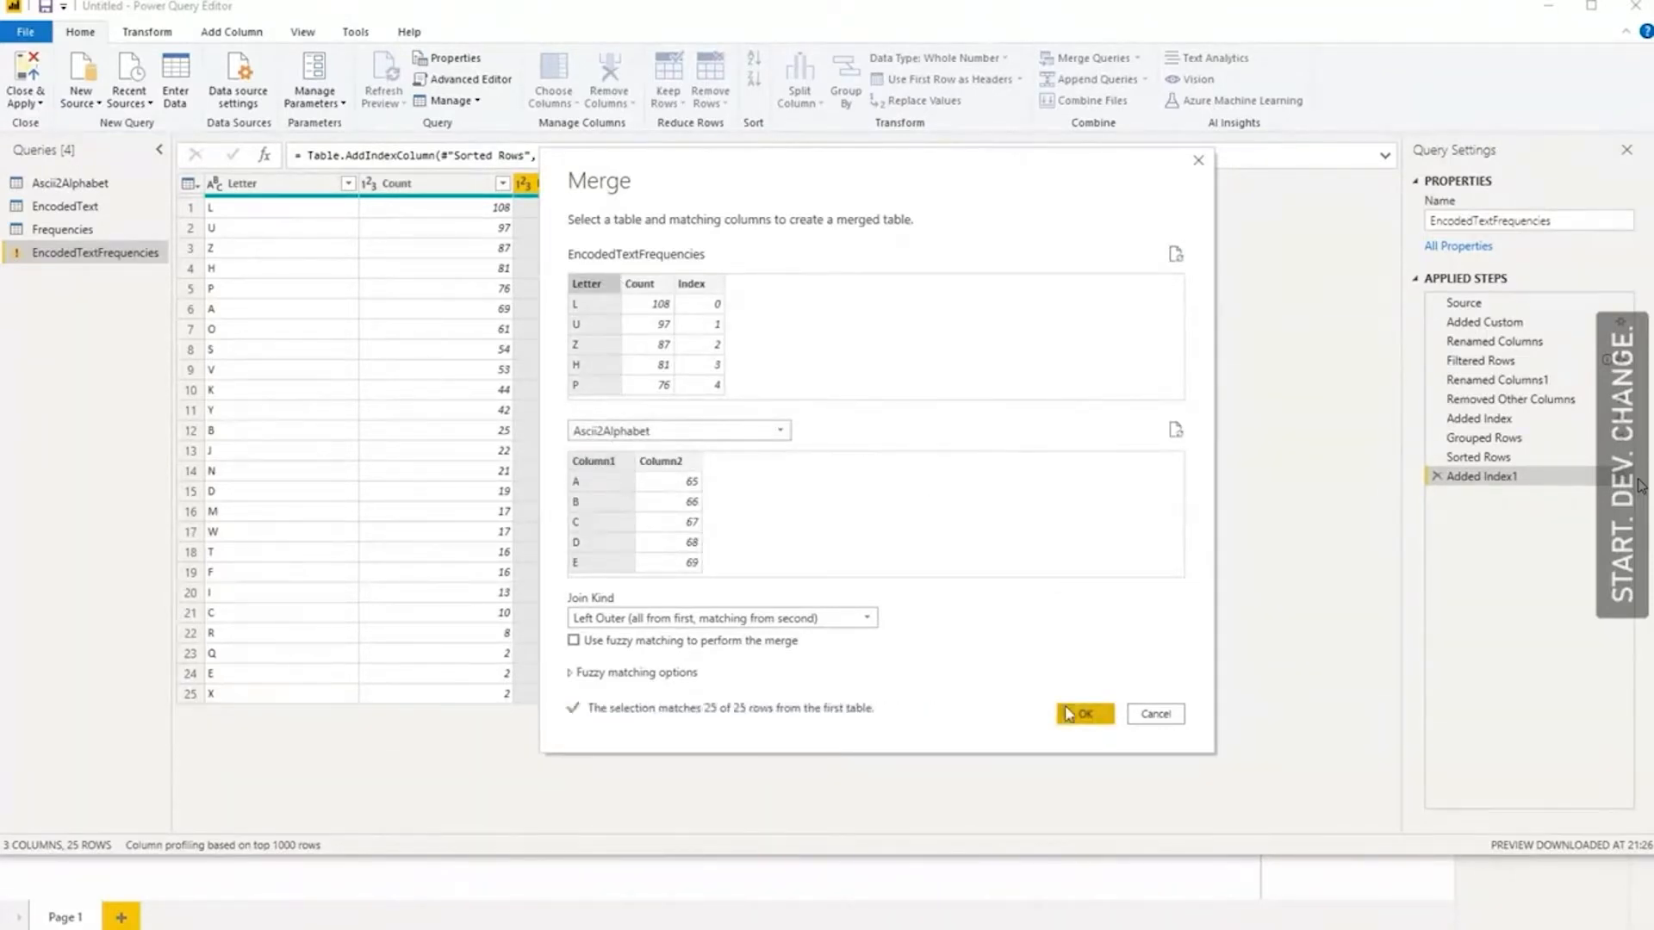
{"action": "left_click", "coordinate": [800, 620]}
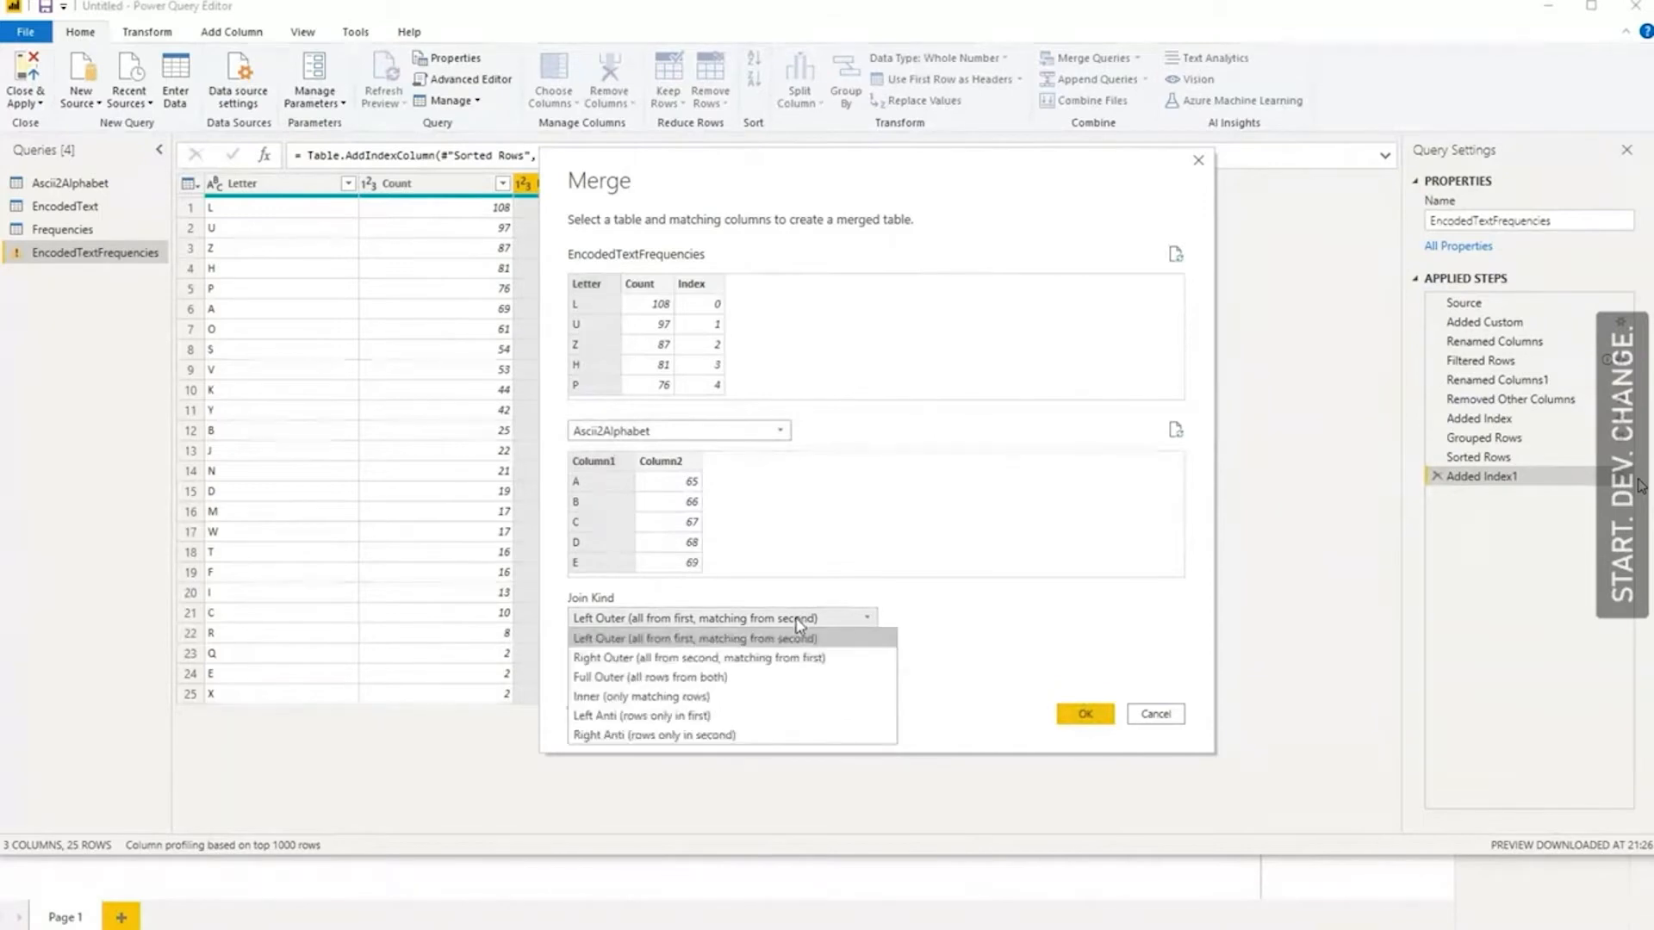
{"action": "left_click", "coordinate": [823, 678]}
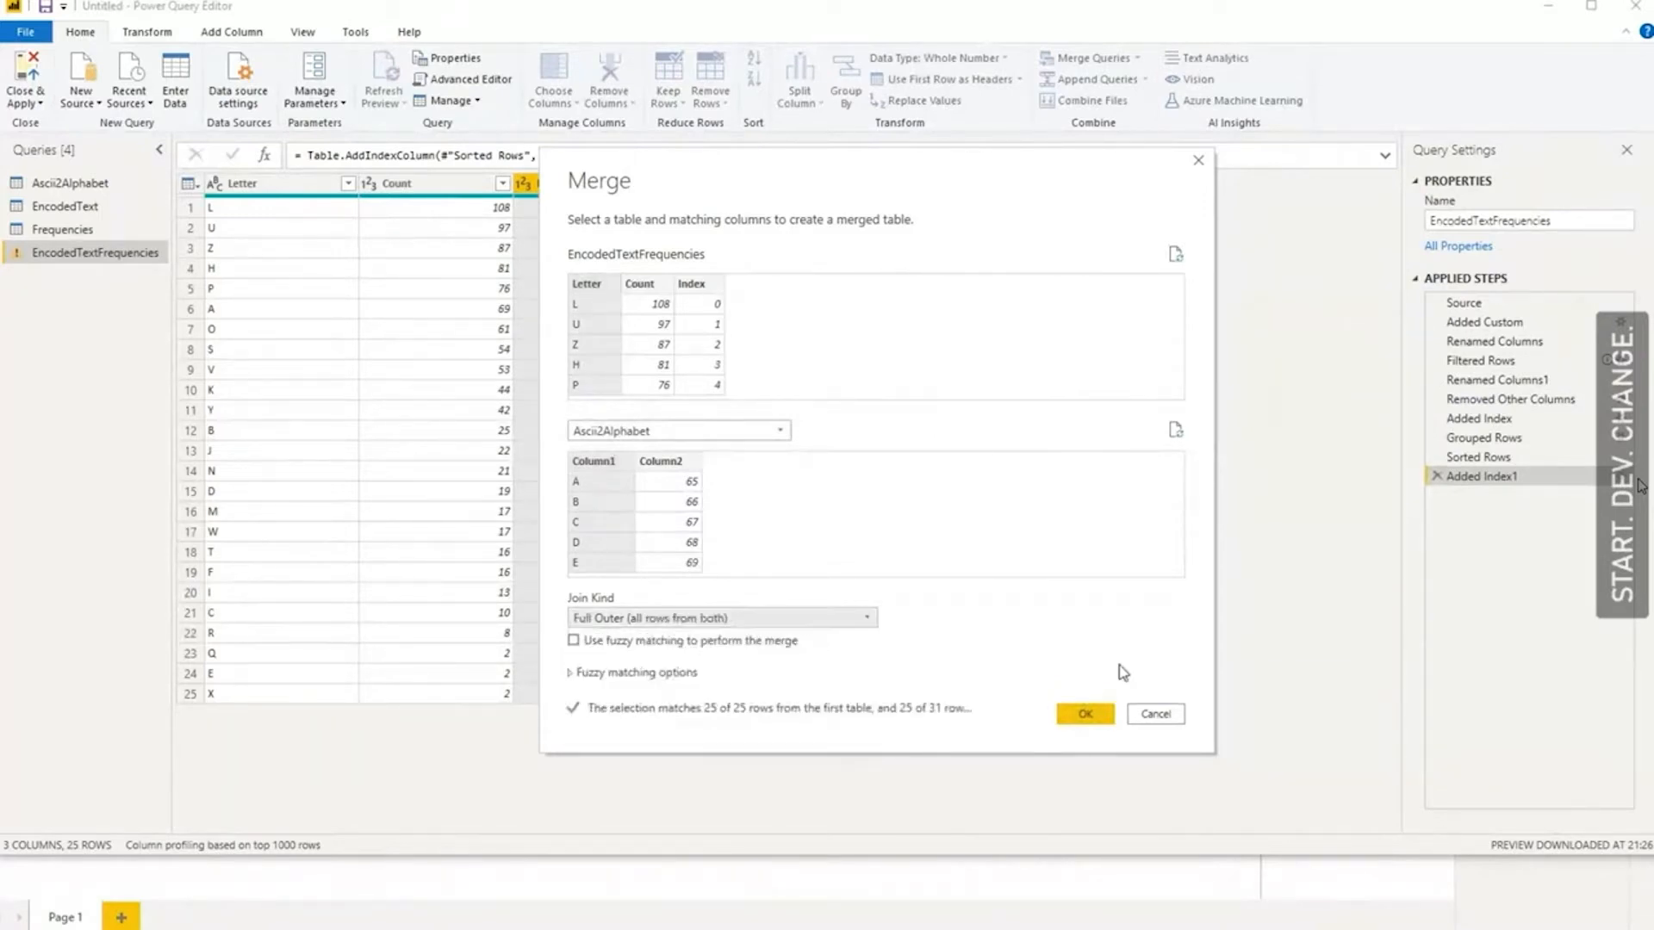
{"action": "left_click", "coordinate": [1087, 714]}
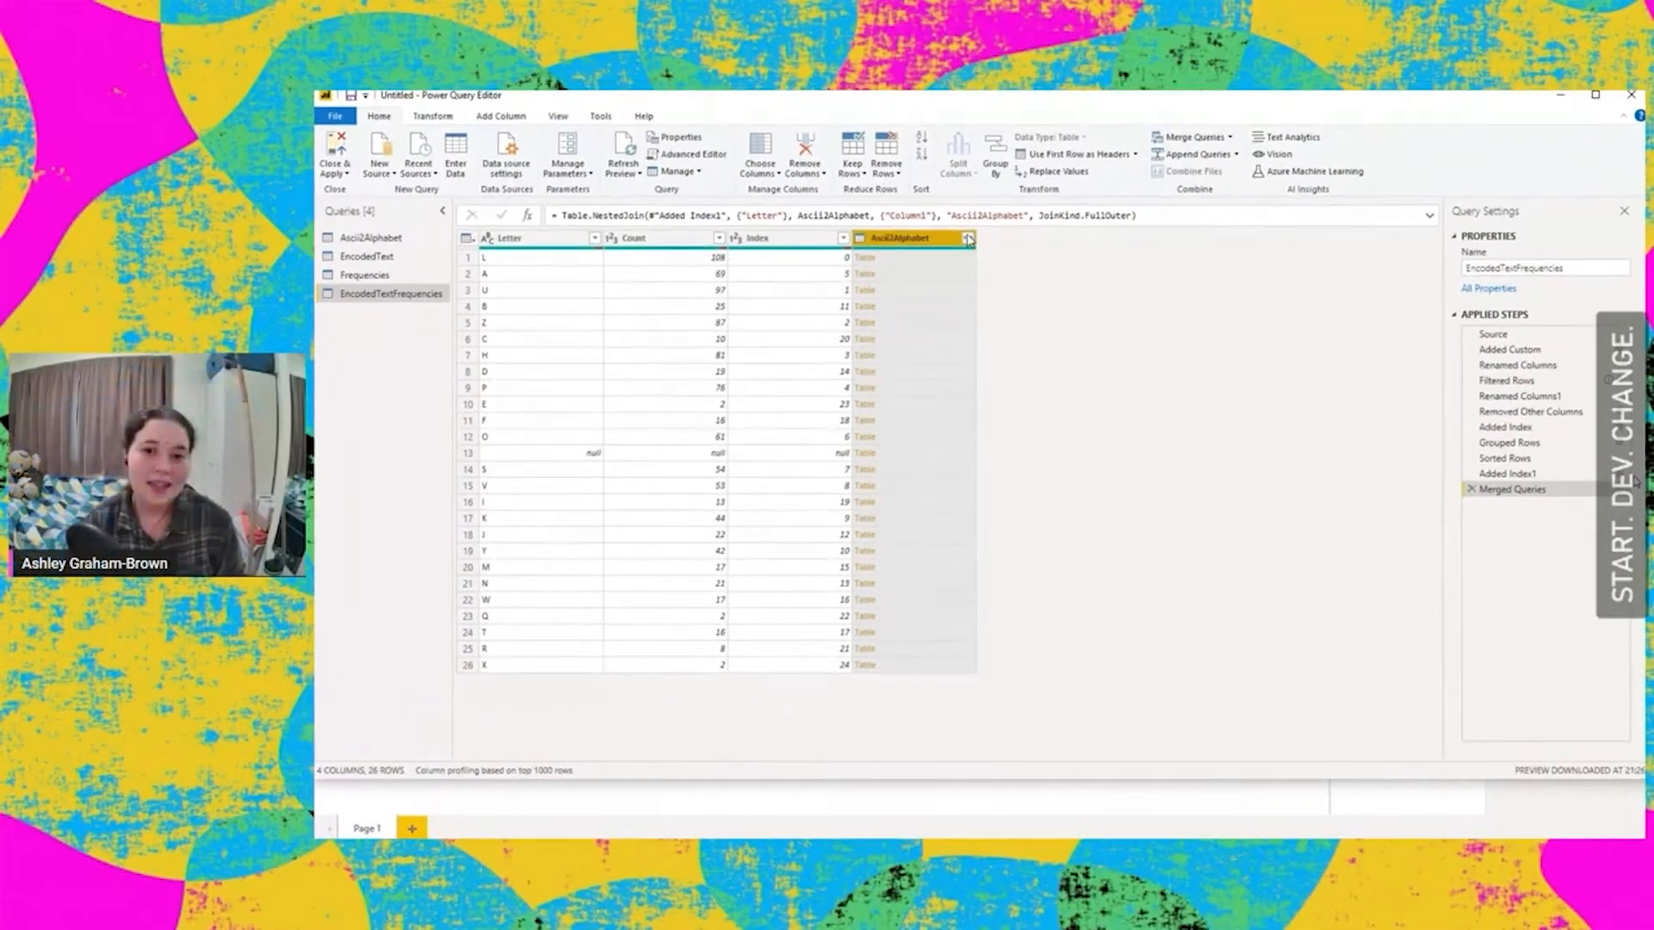
- Rename the Ascii2Alphabet query's Column1 as Alphabet and its Column2 as Ascii
{"action": "left_click", "coordinate": [968, 238]}
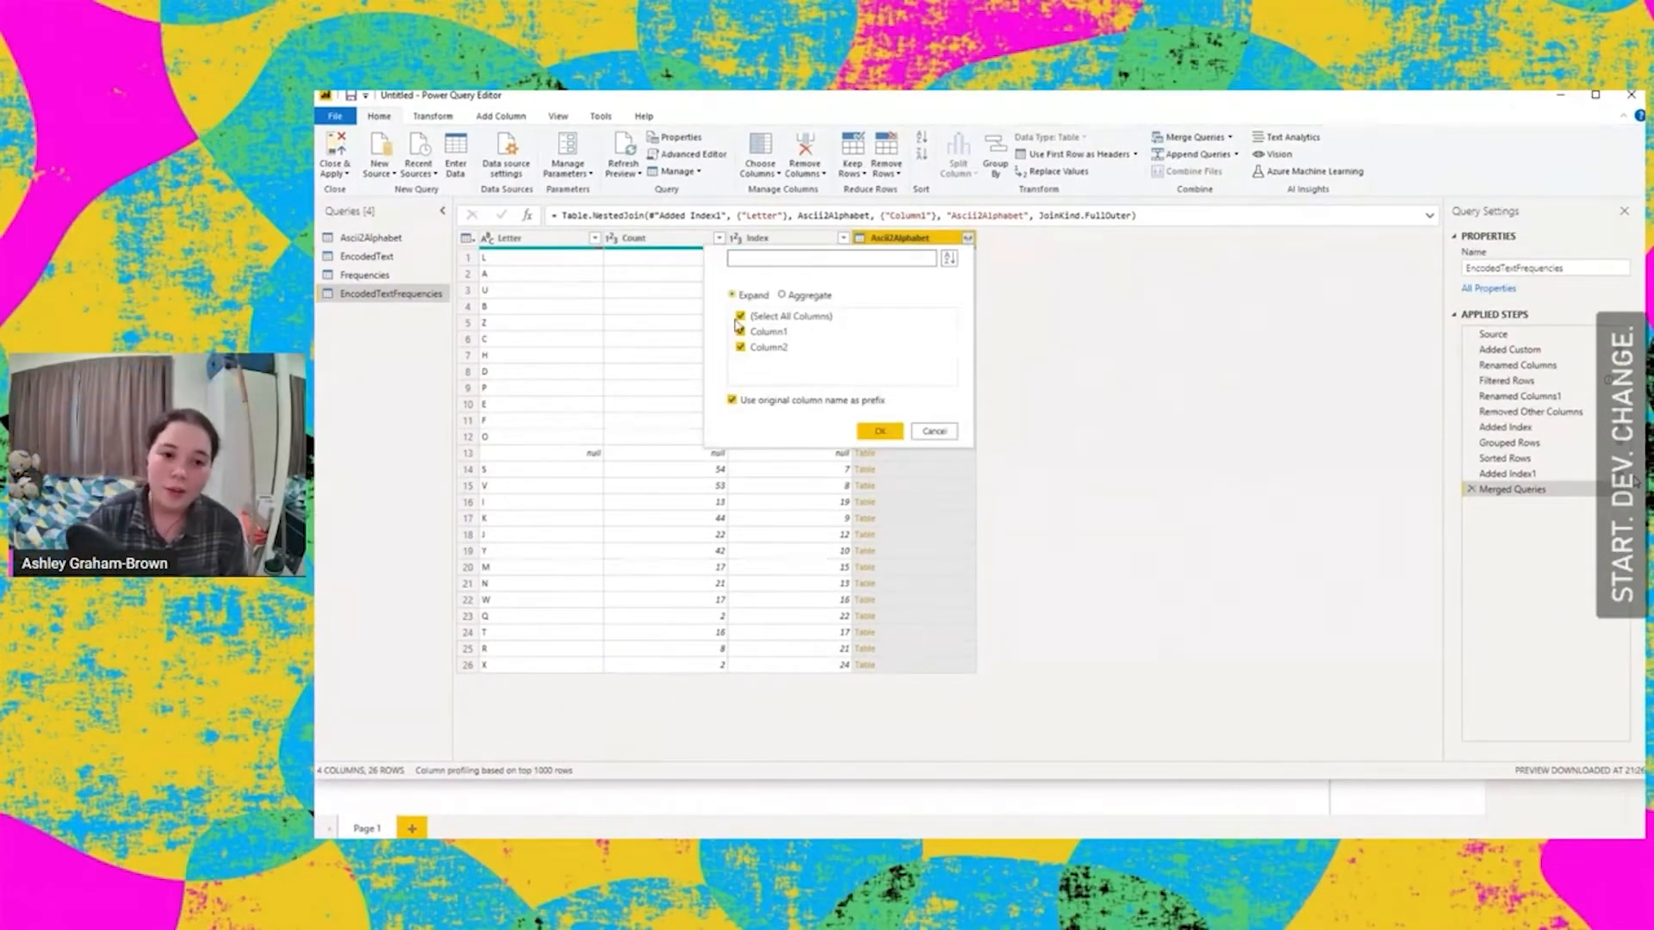
{"action": "left_click", "coordinate": [934, 432]}
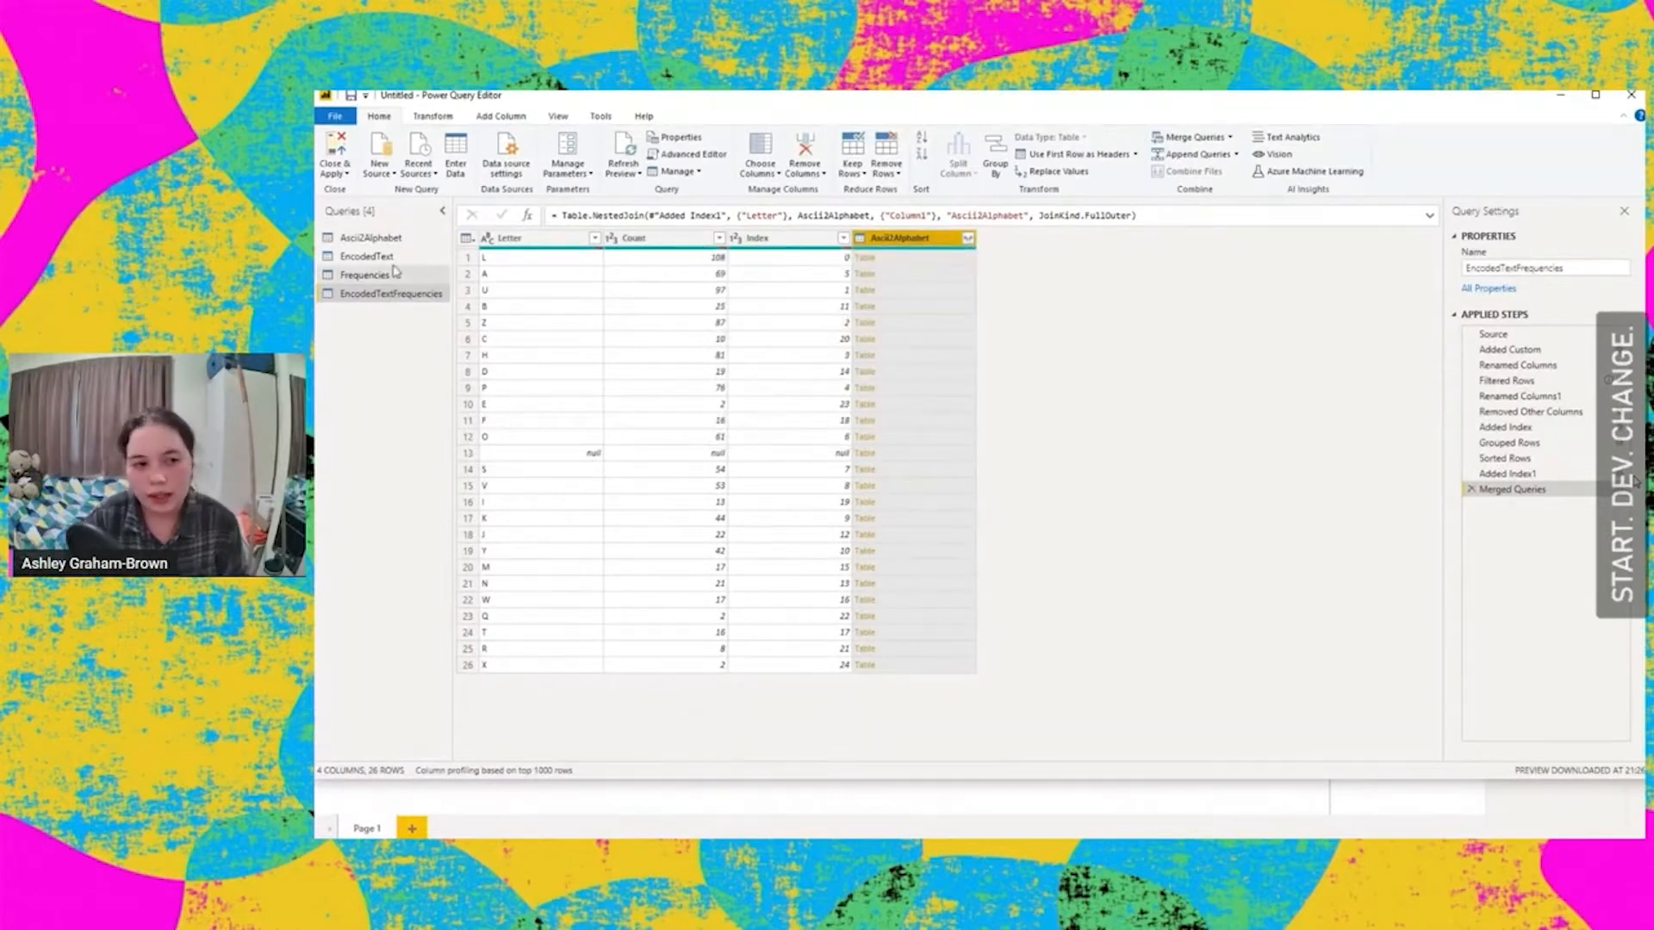
{"action": "left_click", "coordinate": [370, 238]}
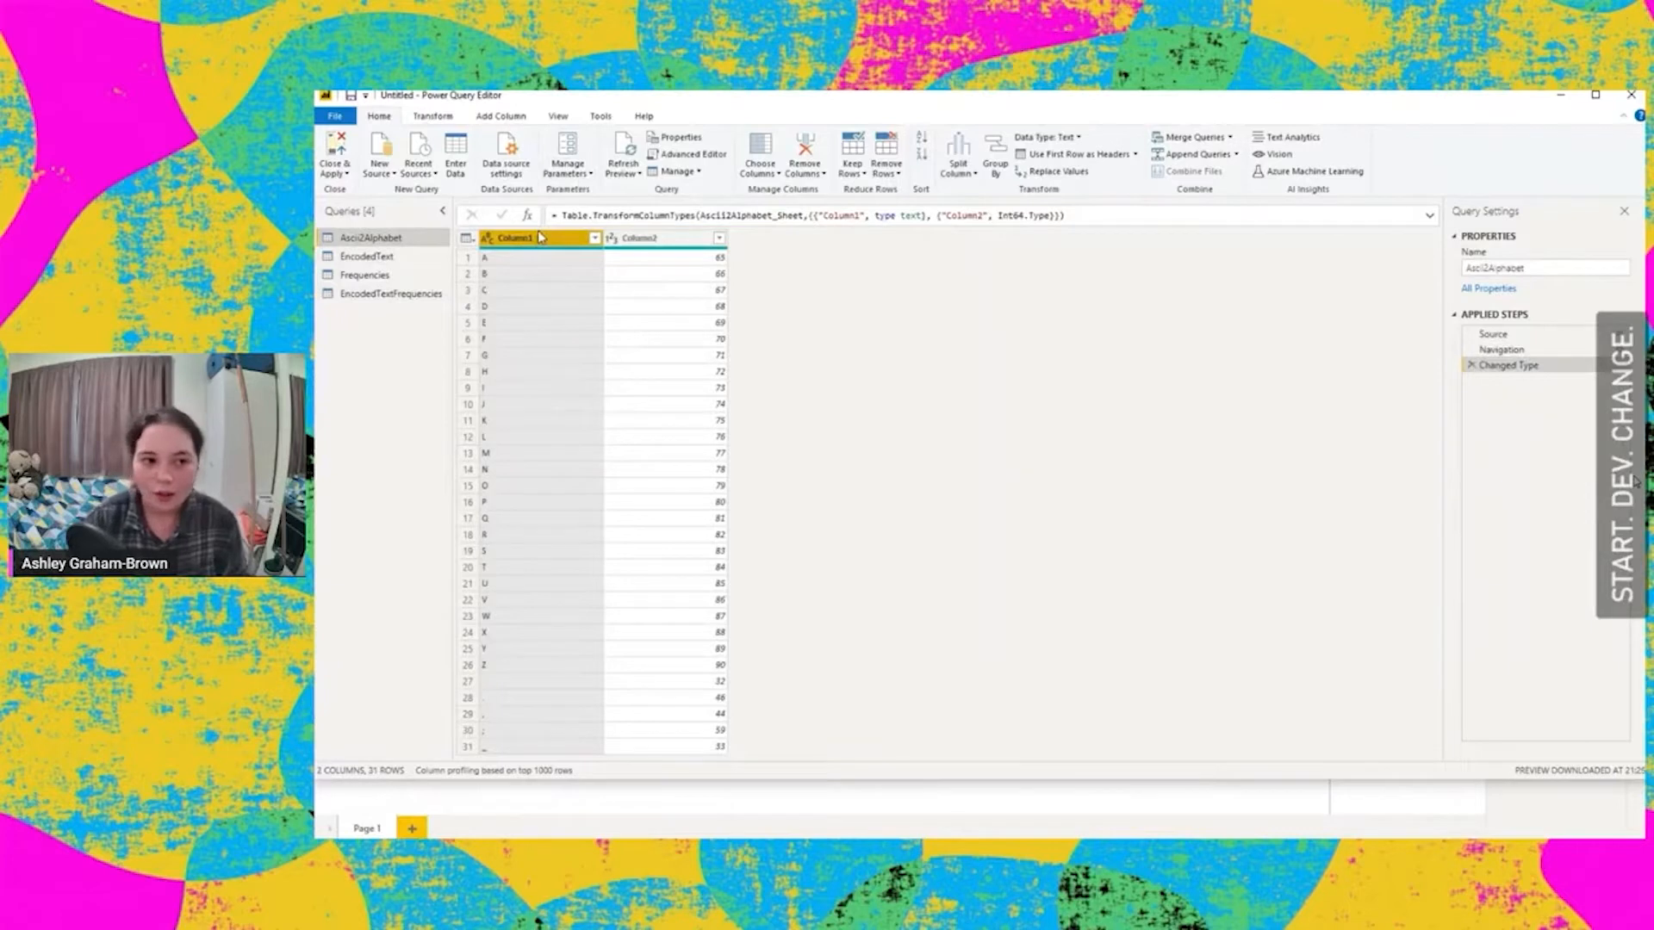
{"action": "double_click", "coordinate": [519, 241]}
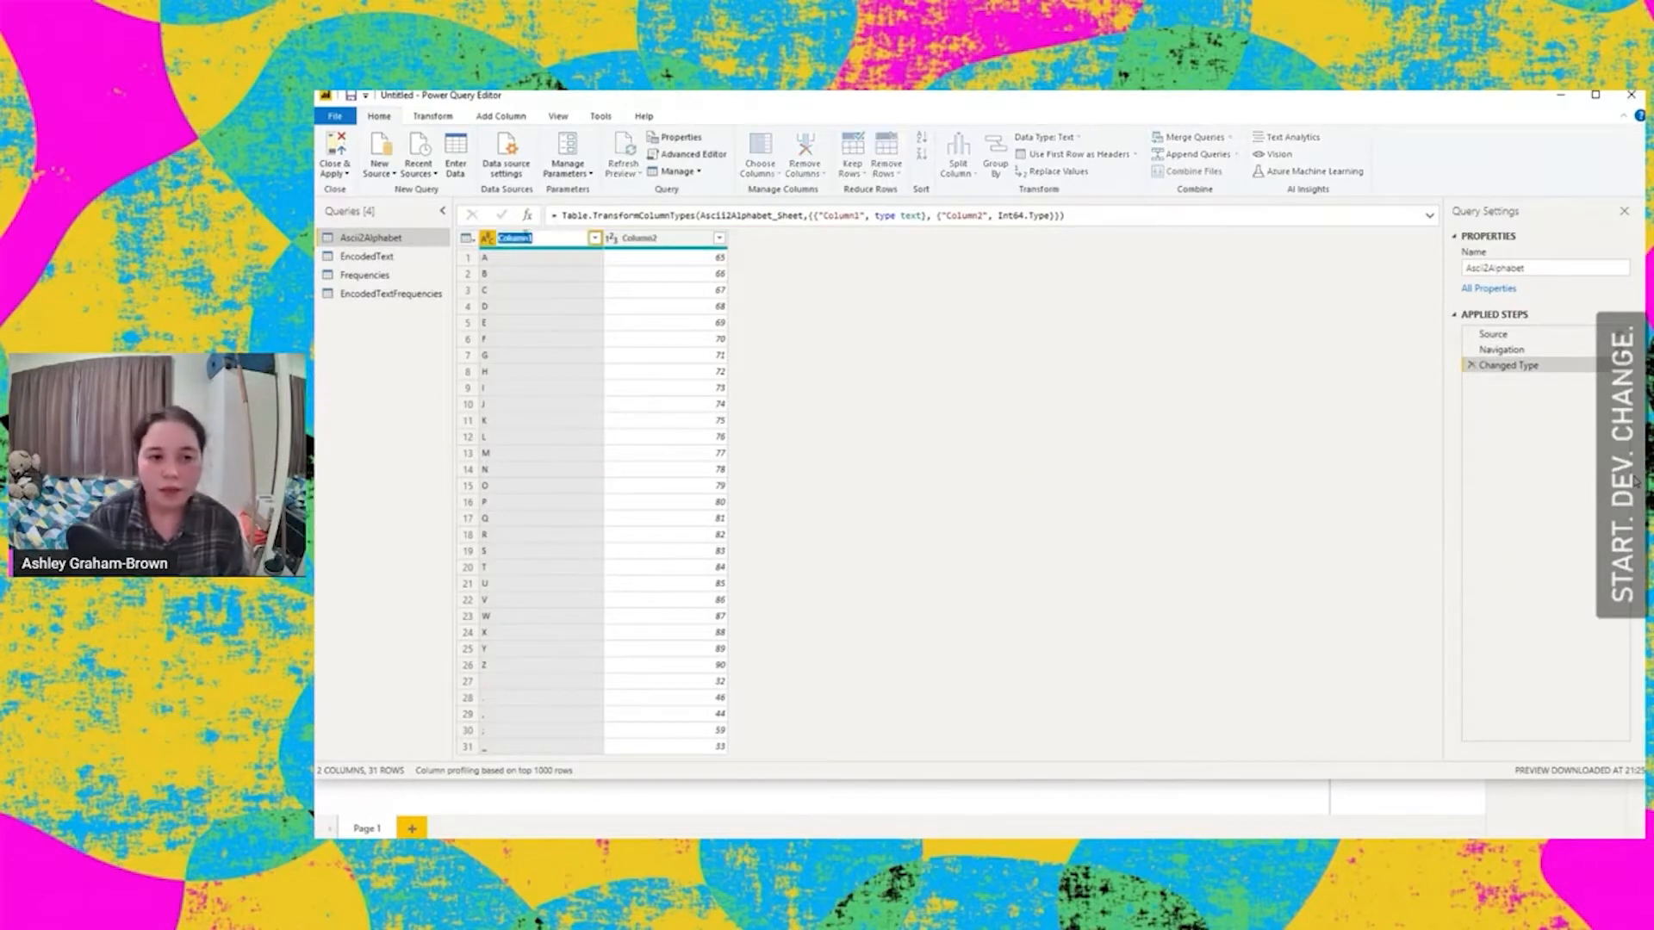
{"action": "type", "text": "L"}
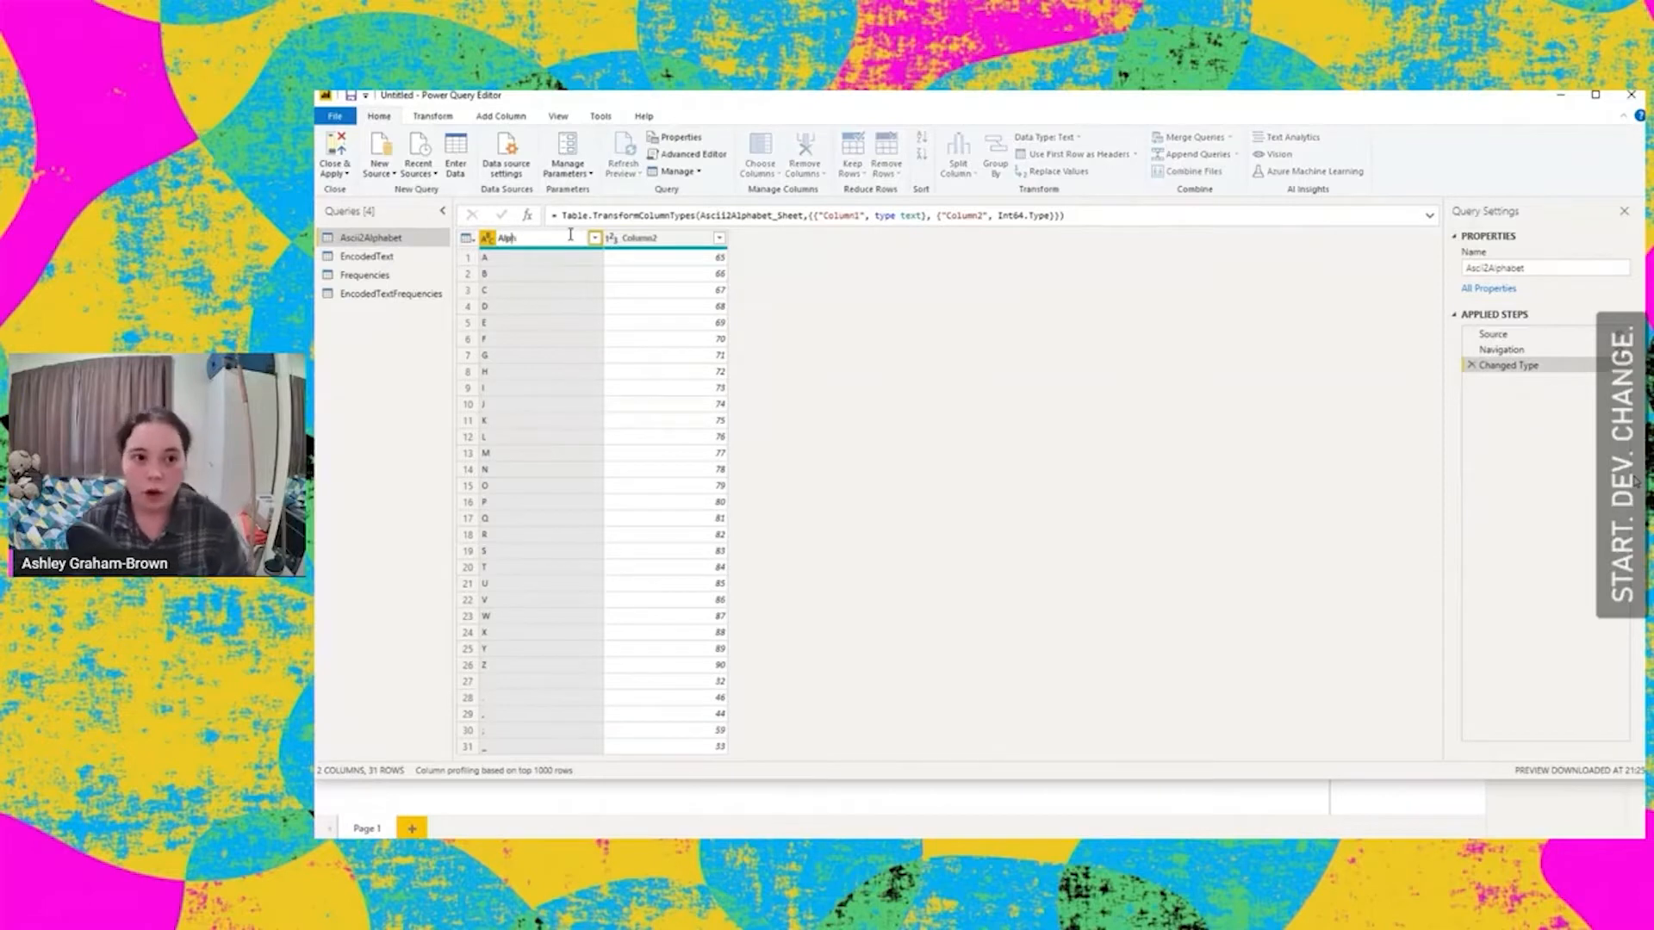
{"action": "type", "text": "lphabet"}
{"action": "key", "text": "Return"}
{"action": "double_click", "coordinate": [656, 241]}
{"action": "type", "text": "As"}
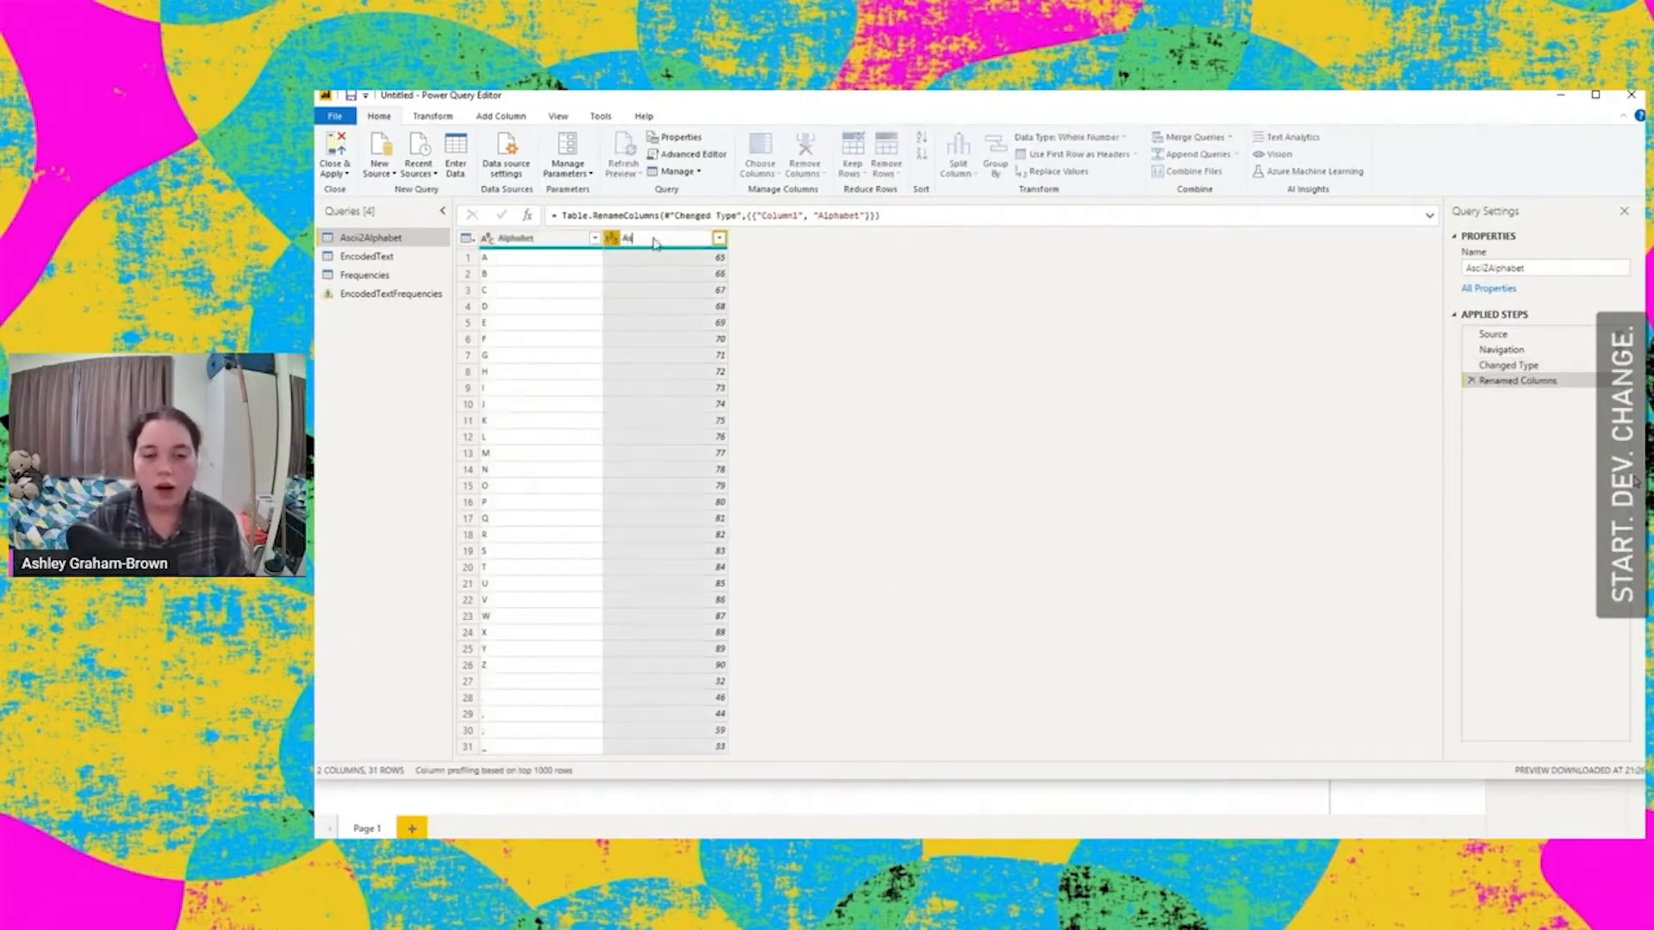
{"action": "type", "text": "cii"}
{"action": "key", "text": "Return"}
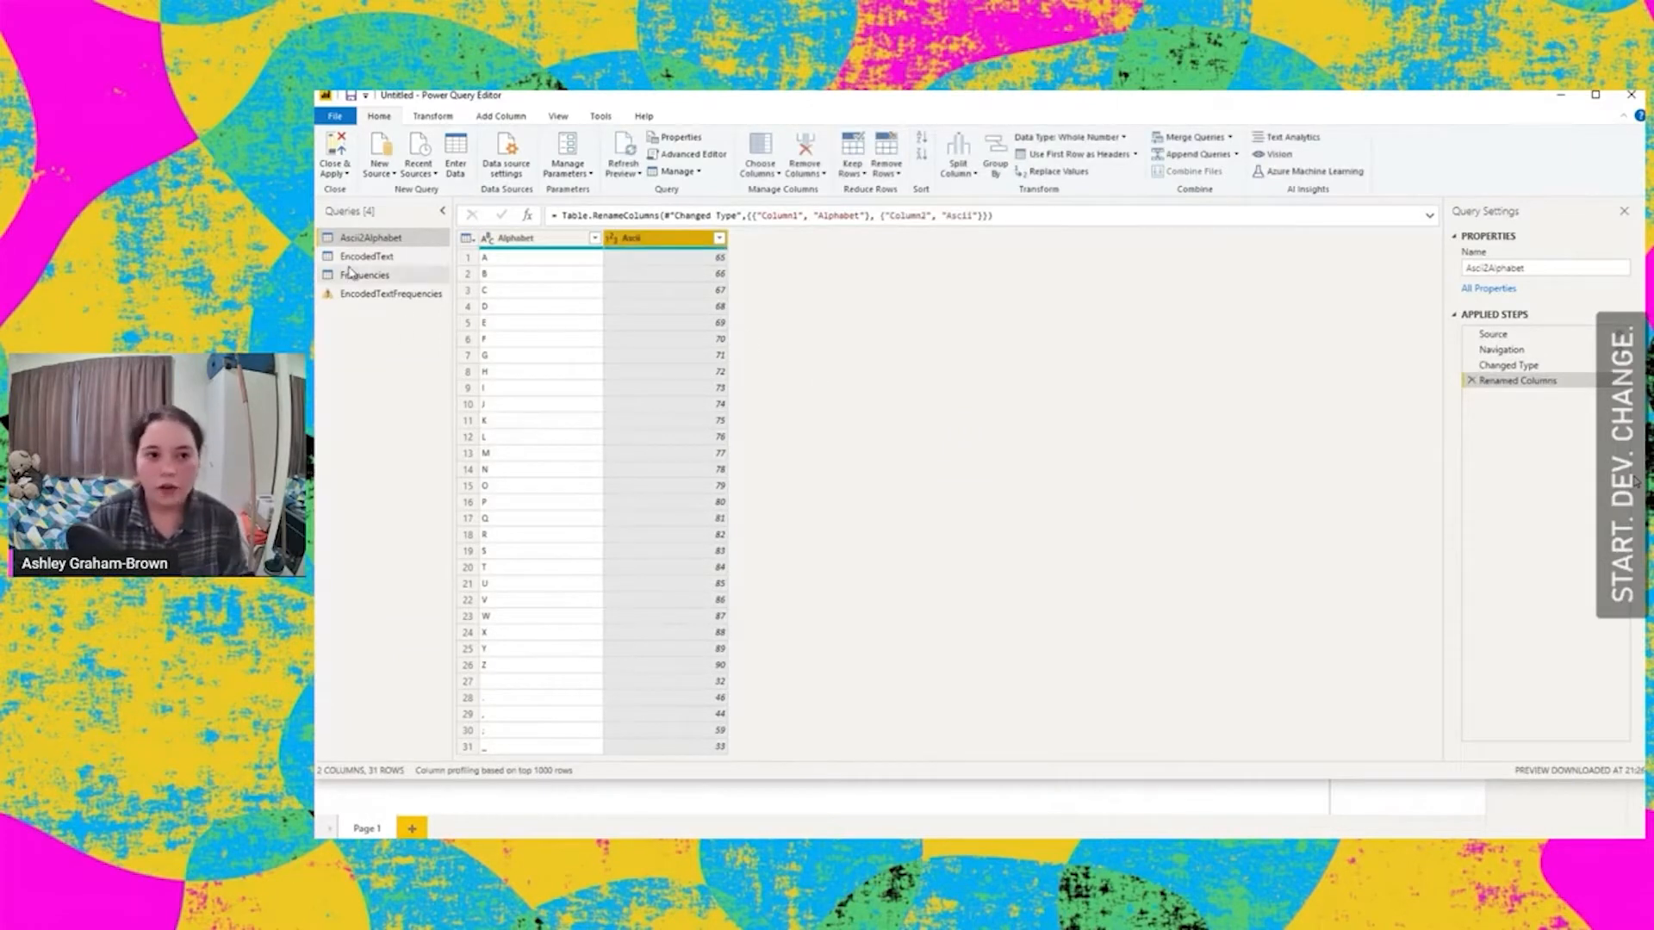
- Edit the Merged Queries step of EncodedTextFrequencies to match Letter to Alphabet with a Full Outer join
{"action": "left_click", "coordinate": [343, 295]}
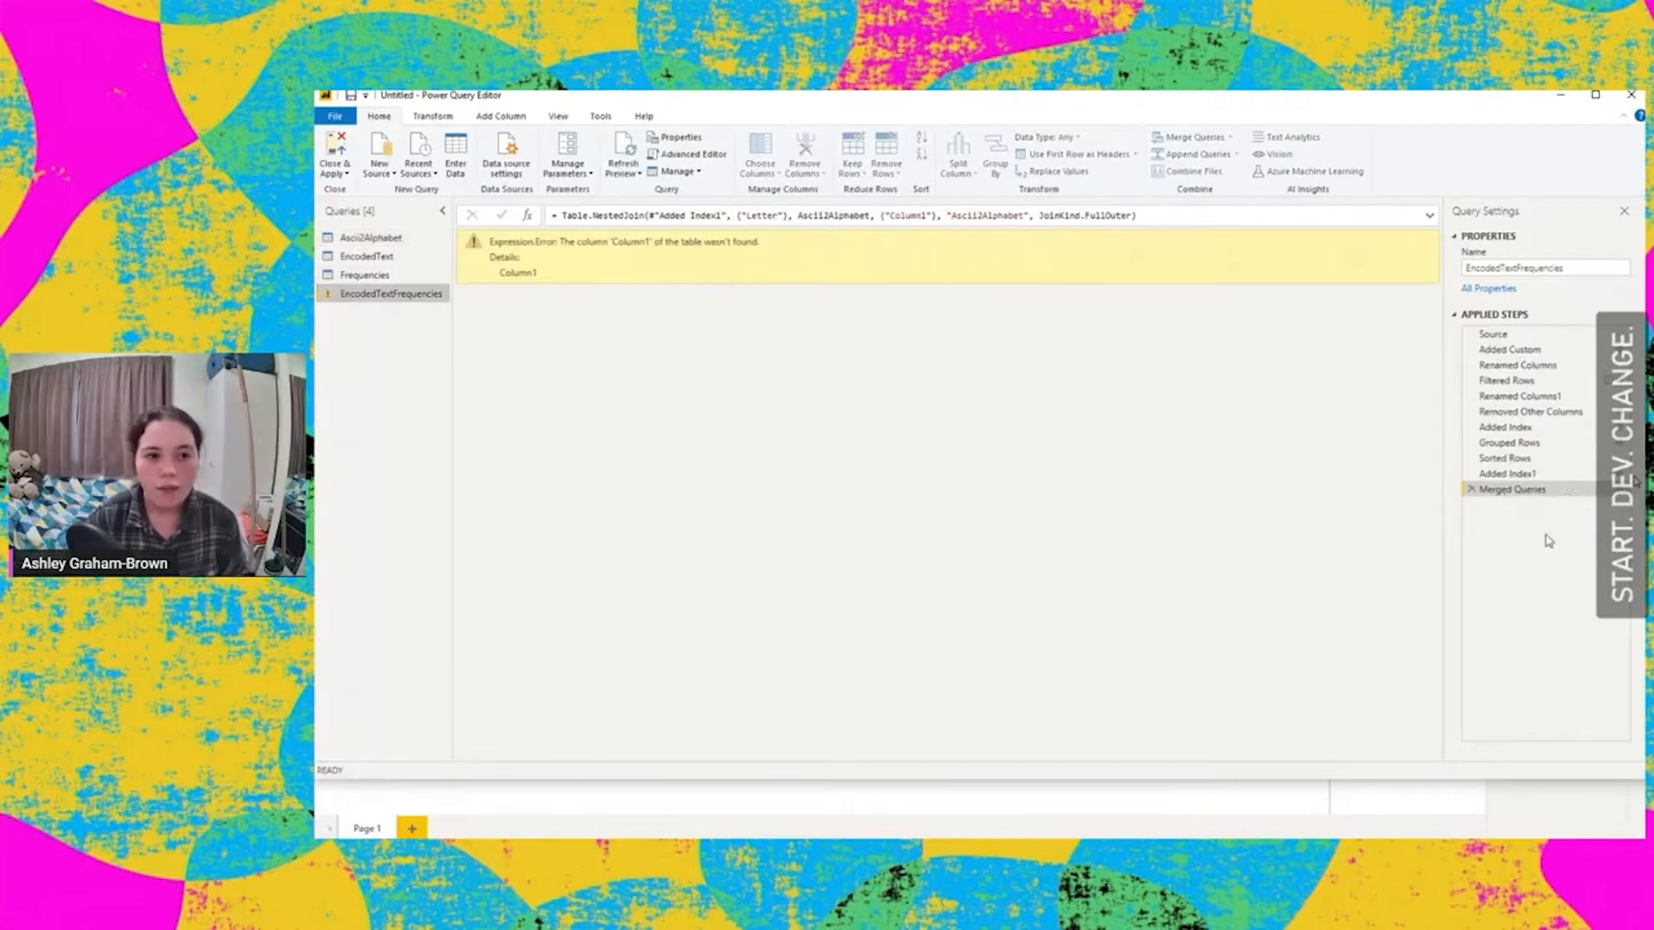
{"action": "left_click", "coordinate": [1588, 475]}
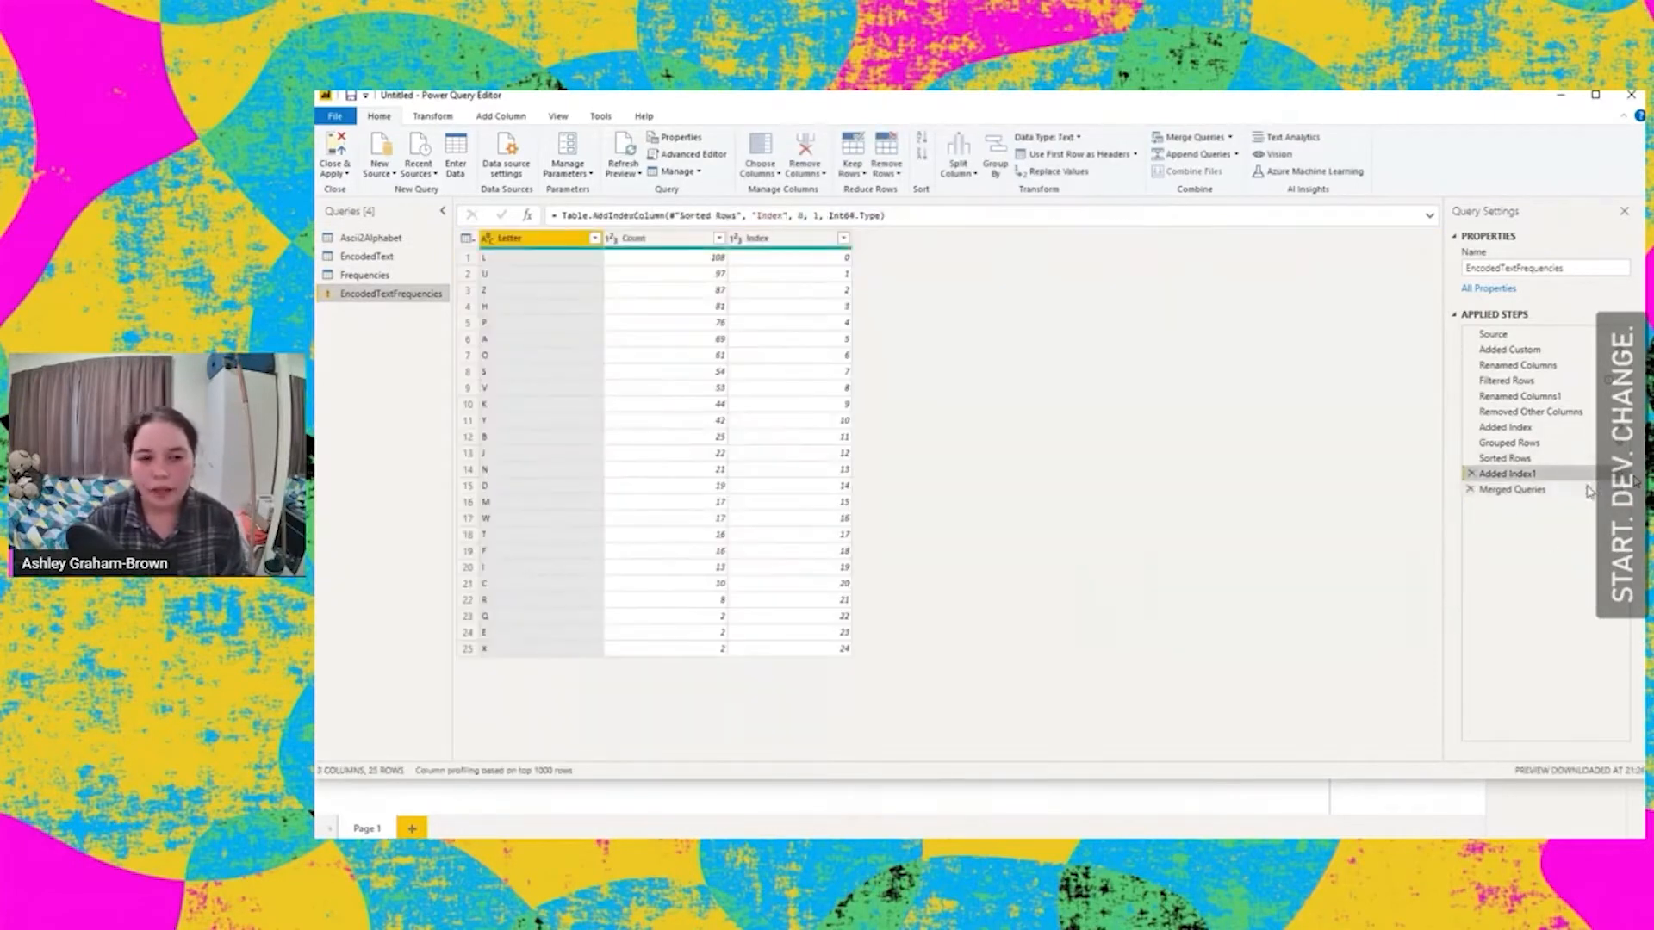
{"action": "left_click", "coordinate": [1607, 491]}
{"action": "left_click", "coordinate": [1625, 491]}
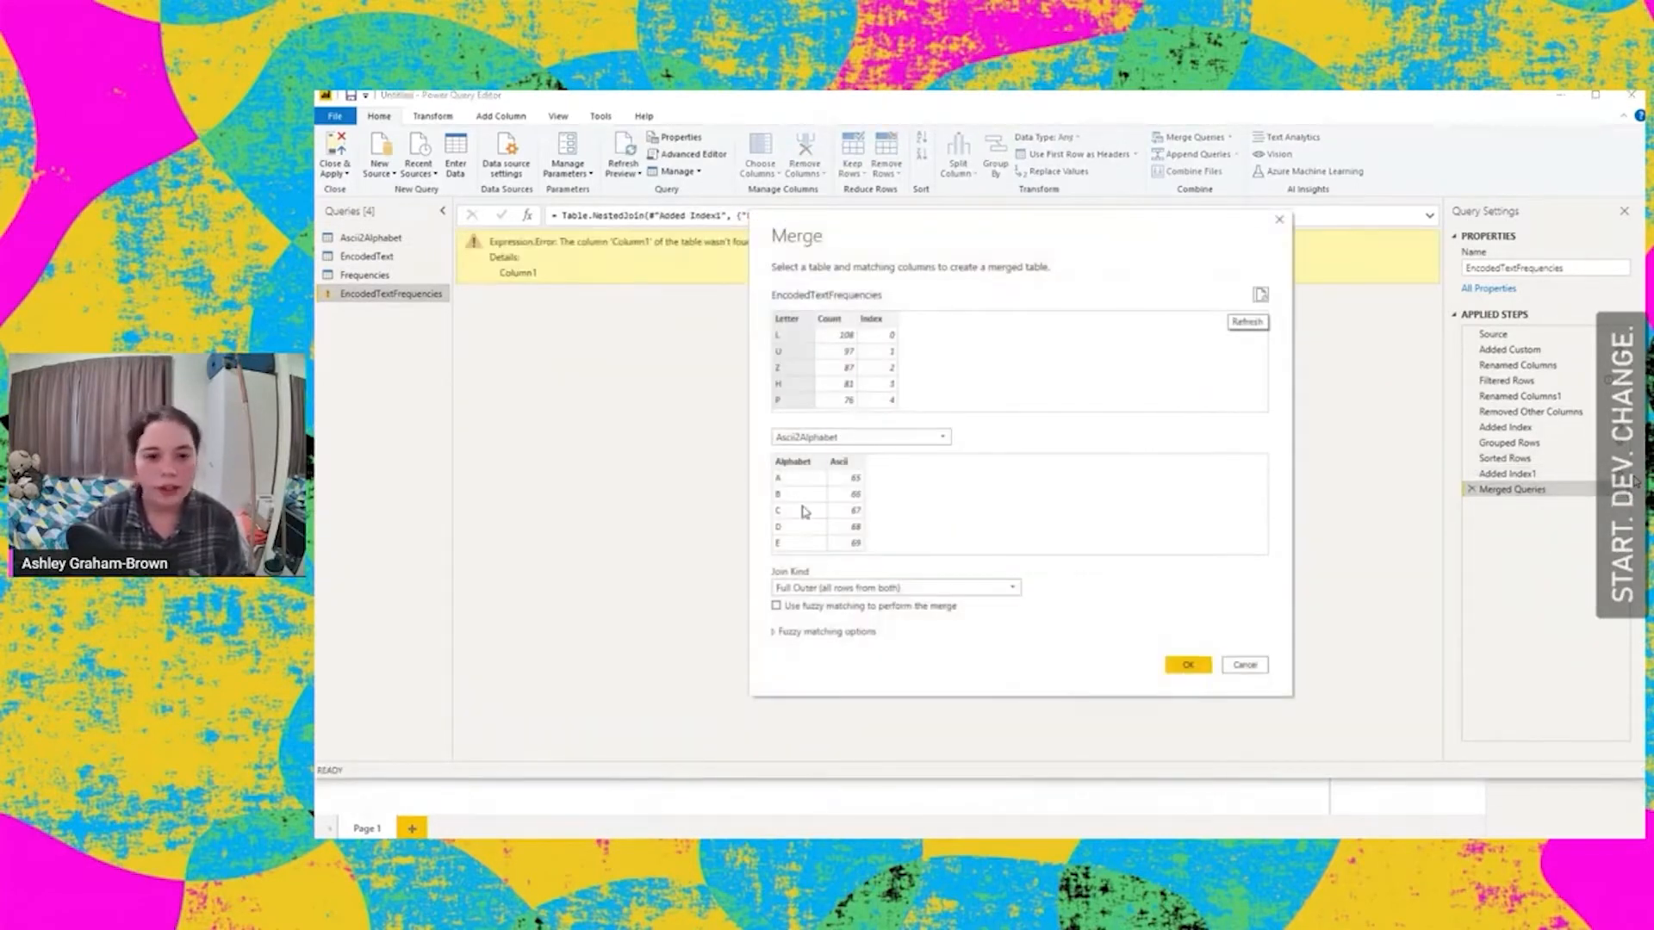
{"action": "left_click", "coordinate": [1188, 664]}
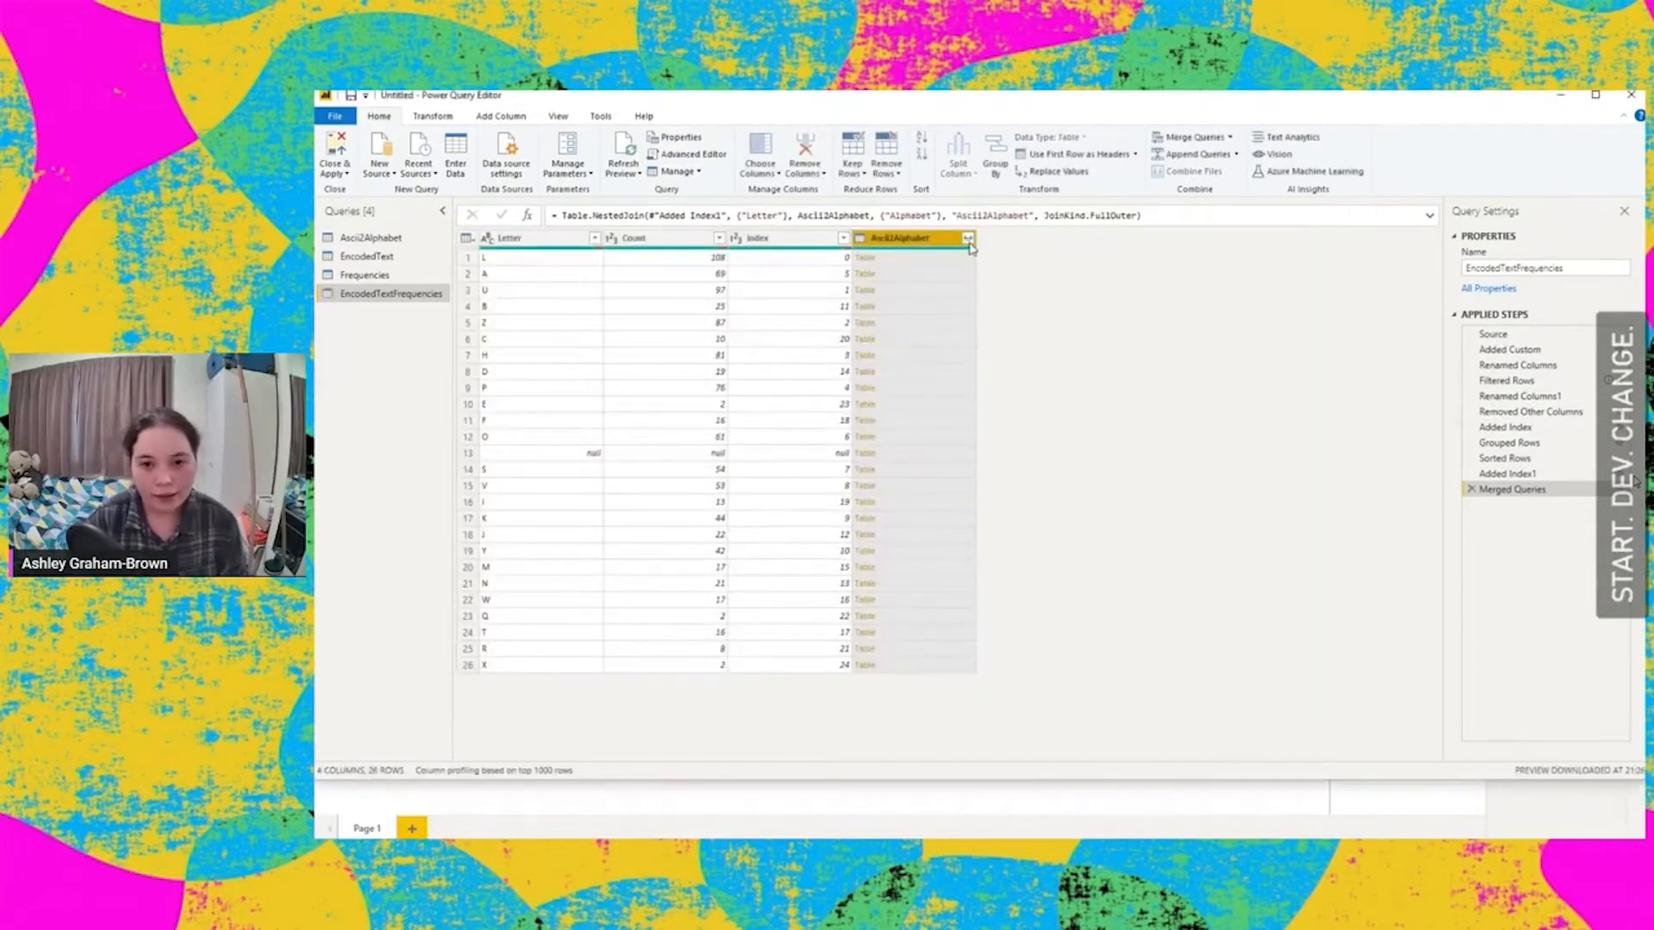
- Expand the Ascii2Alphabet column to include only Alphabet, without the original column name as prefix
{"action": "left_click", "coordinate": [968, 239]}
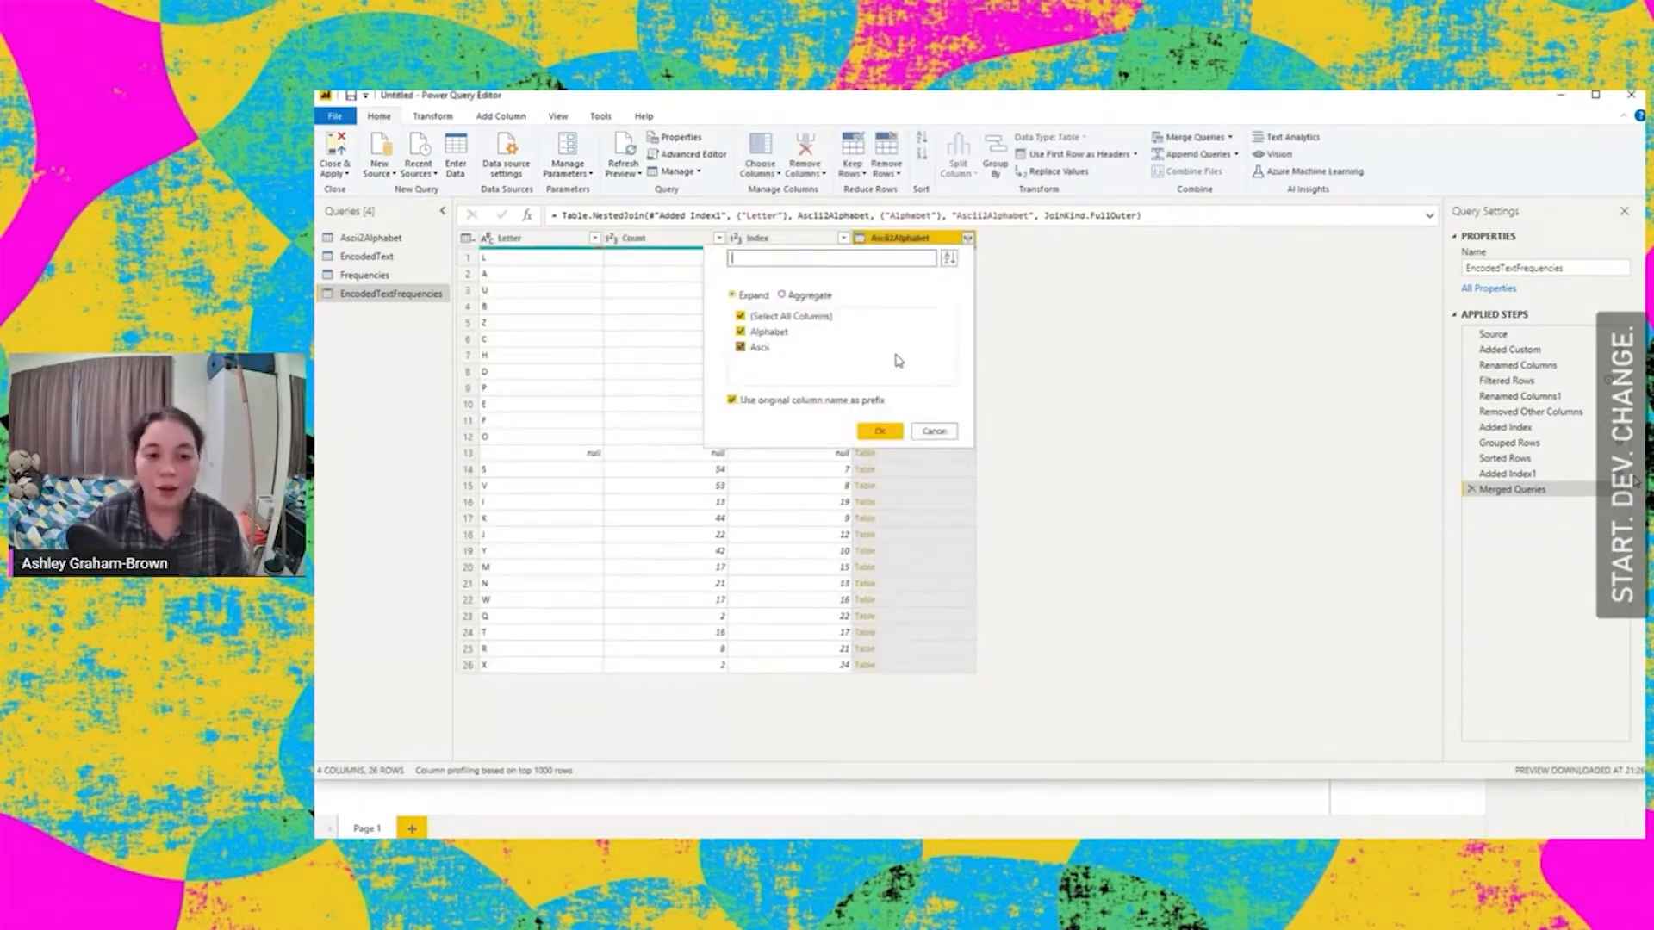
{"action": "left_click", "coordinate": [741, 347]}
{"action": "left_click", "coordinate": [787, 402]}
{"action": "left_click", "coordinate": [880, 431]}
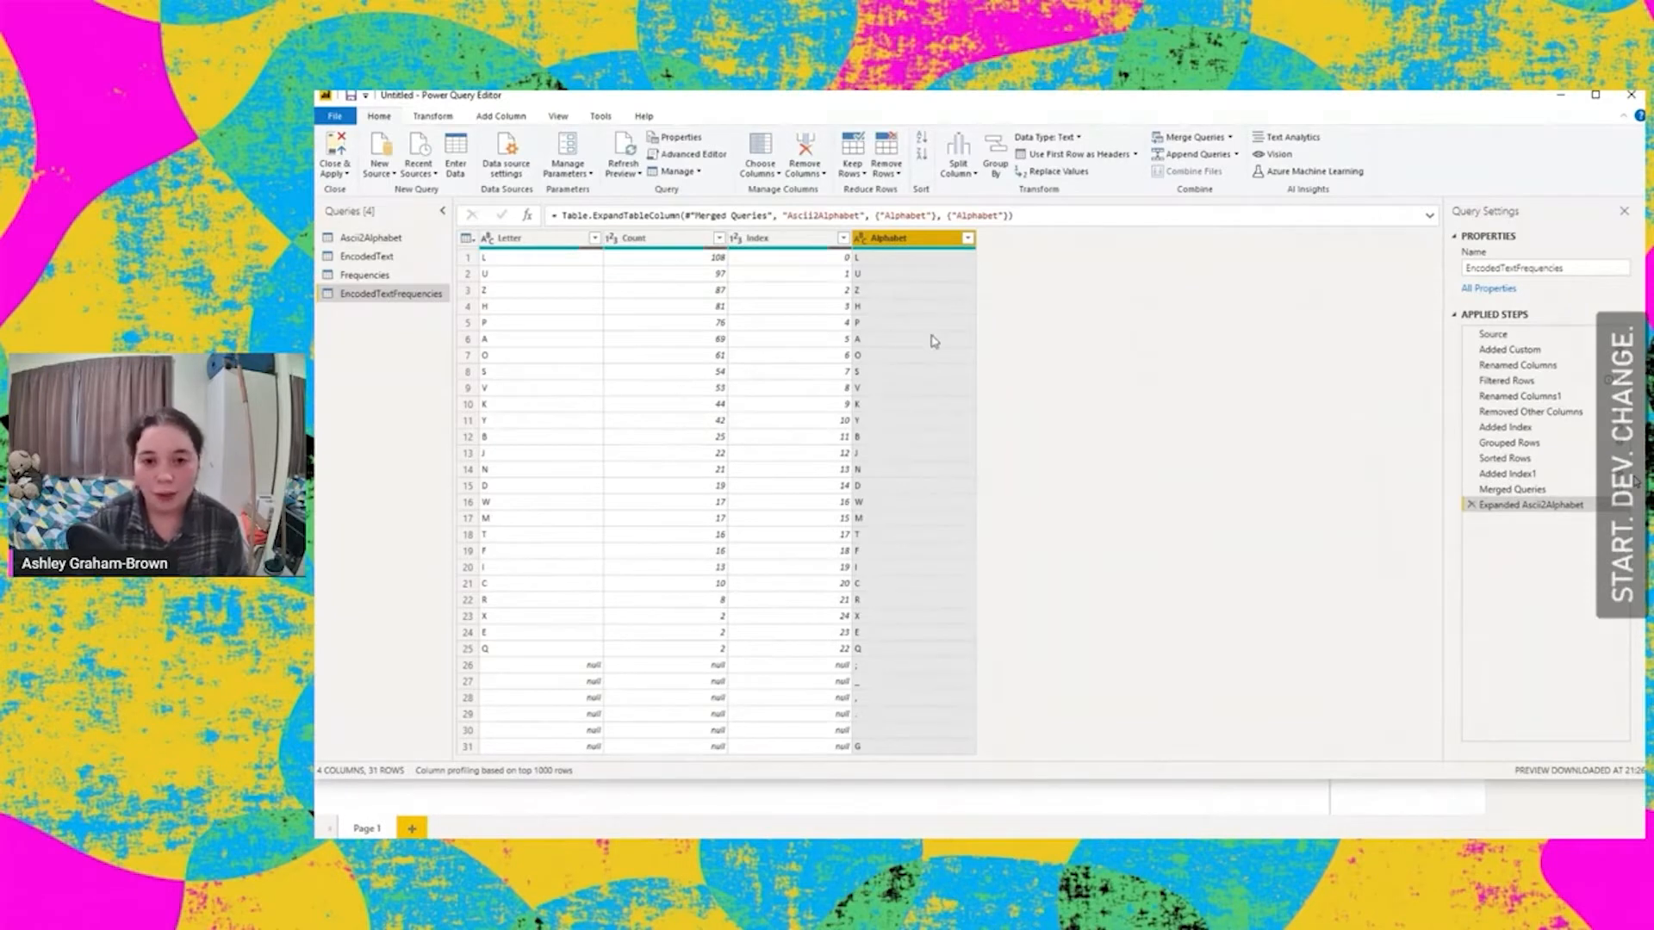
- Filter the Alphabet column to exclude the space, comma, period, semicolon and underscore
{"action": "left_click", "coordinate": [966, 238]}
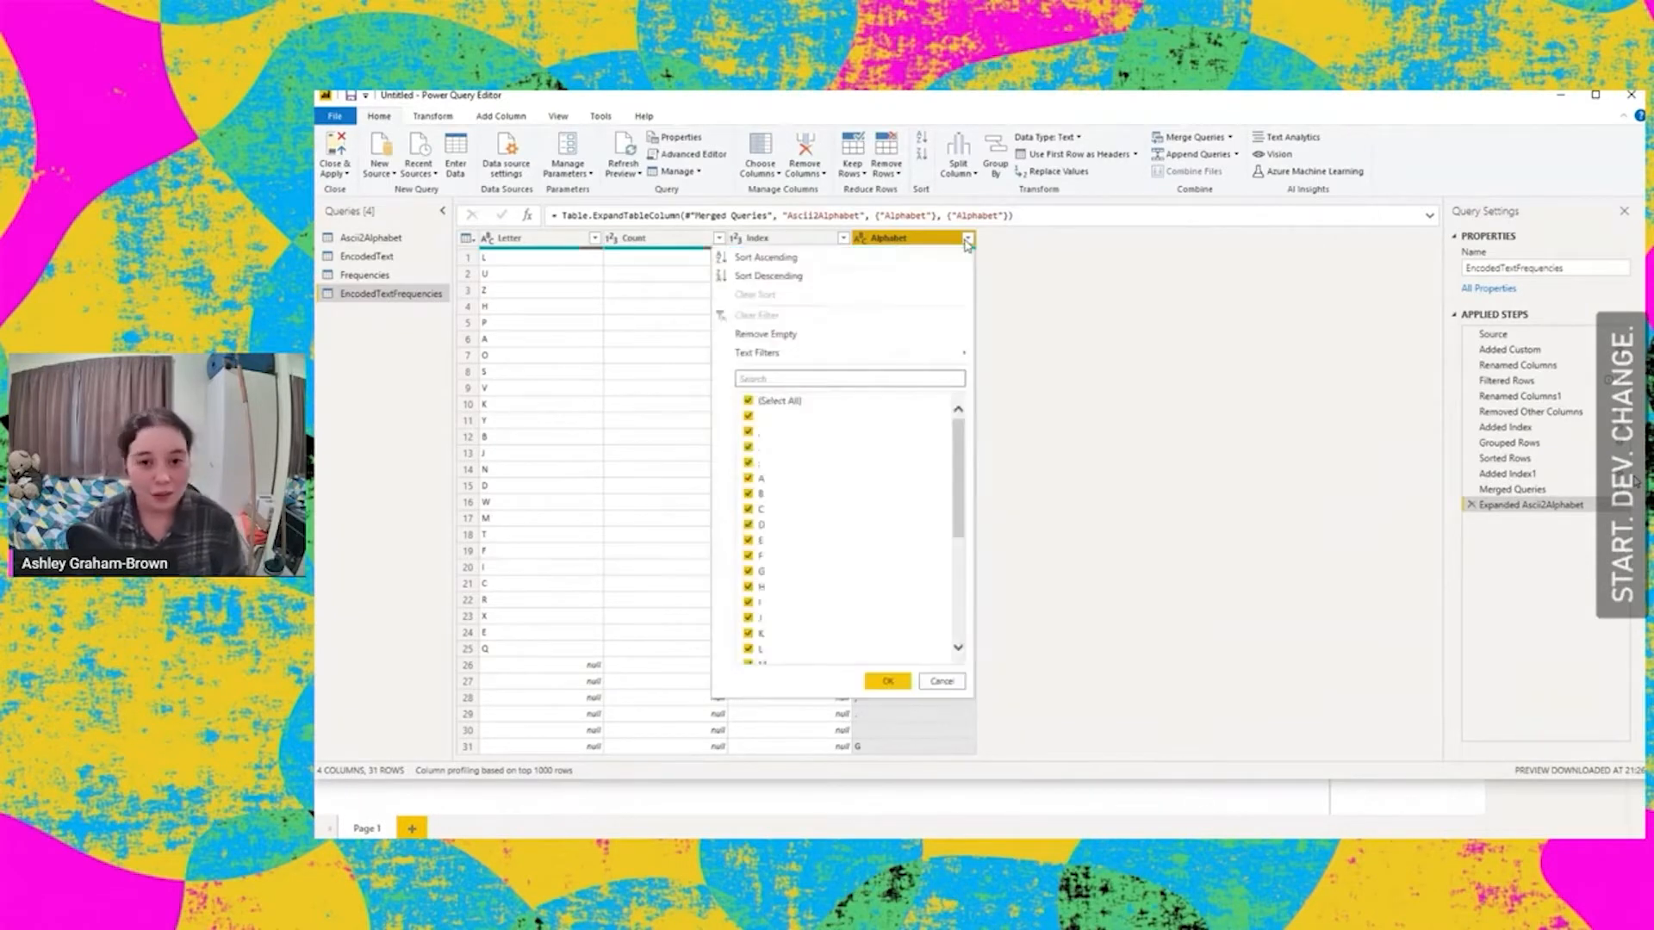
{"action": "left_click", "coordinate": [749, 416]}
{"action": "left_click", "coordinate": [749, 432]}
{"action": "left_click", "coordinate": [749, 447]}
{"action": "left_click", "coordinate": [749, 462]}
{"action": "scroll", "coordinate": [824, 571], "scroll_direction": "down", "scroll_amount": 3}
{"action": "scroll", "coordinate": [826, 562], "scroll_direction": "up", "scroll_amount": 3}
{"action": "scroll", "coordinate": [827, 561], "scroll_direction": "down", "scroll_amount": 3}
{"action": "scroll", "coordinate": [827, 561], "scroll_direction": "up", "scroll_amount": 2}
{"action": "scroll", "coordinate": [850, 564], "scroll_direction": "down", "scroll_amount": 3}
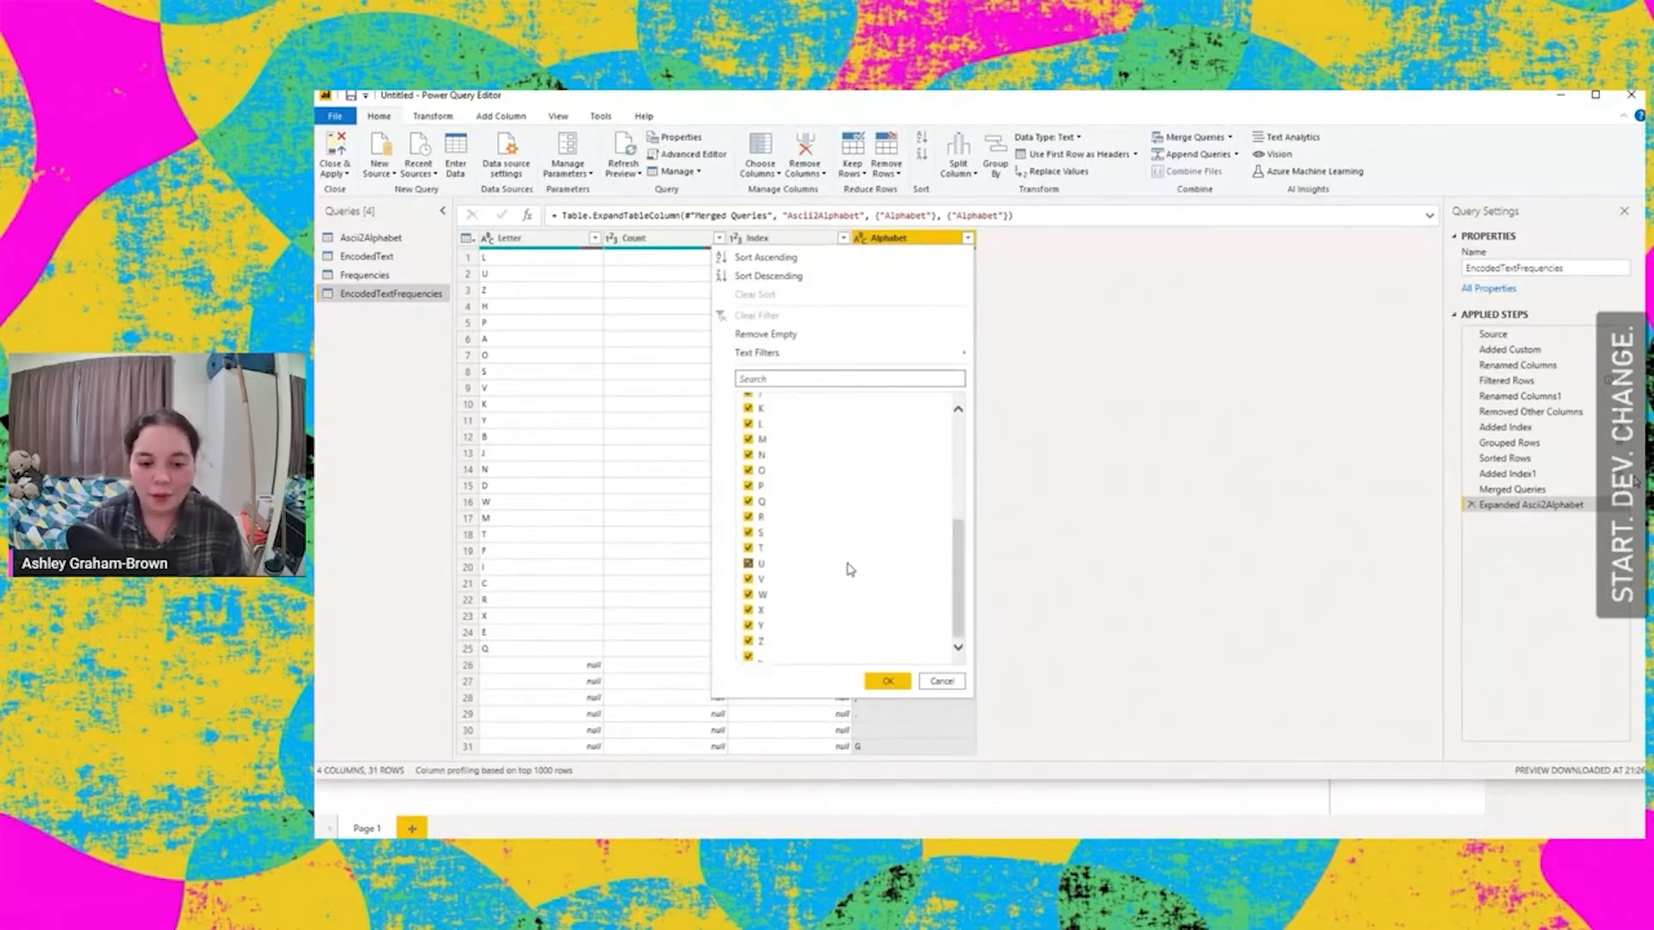
{"action": "left_click", "coordinate": [887, 682]}
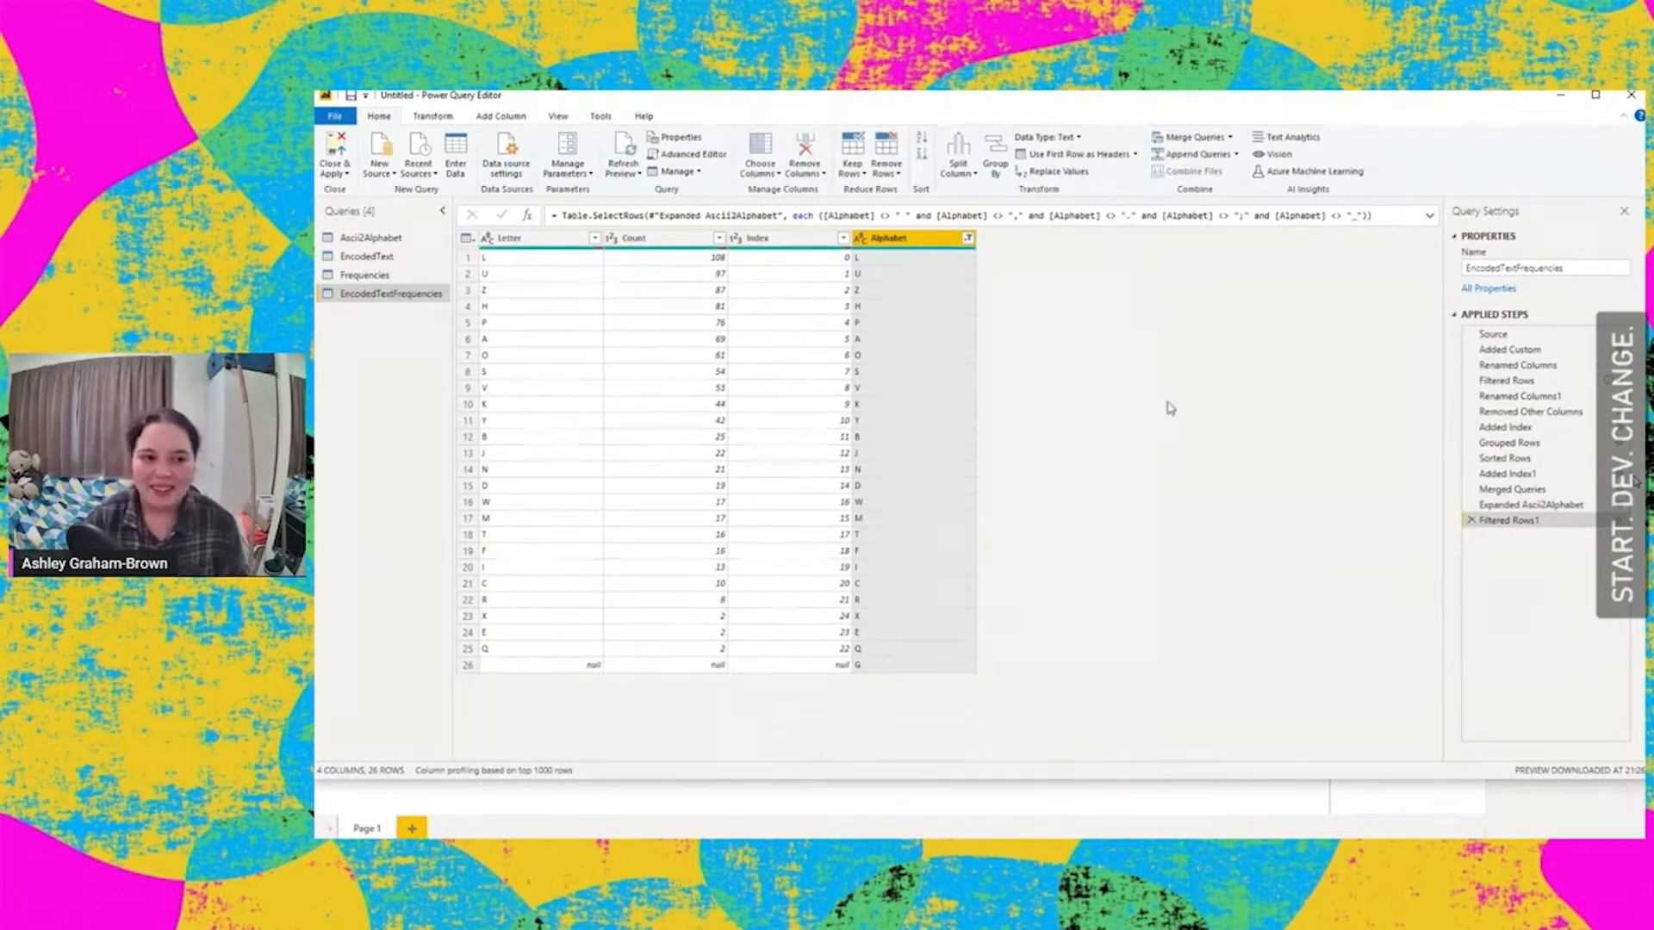
- Keep only the Count, Index and Alphabet columns, and rename Alphabet as Letter
{"action": "left_click", "coordinate": [779, 174]}
{"action": "left_click", "coordinate": [788, 190]}
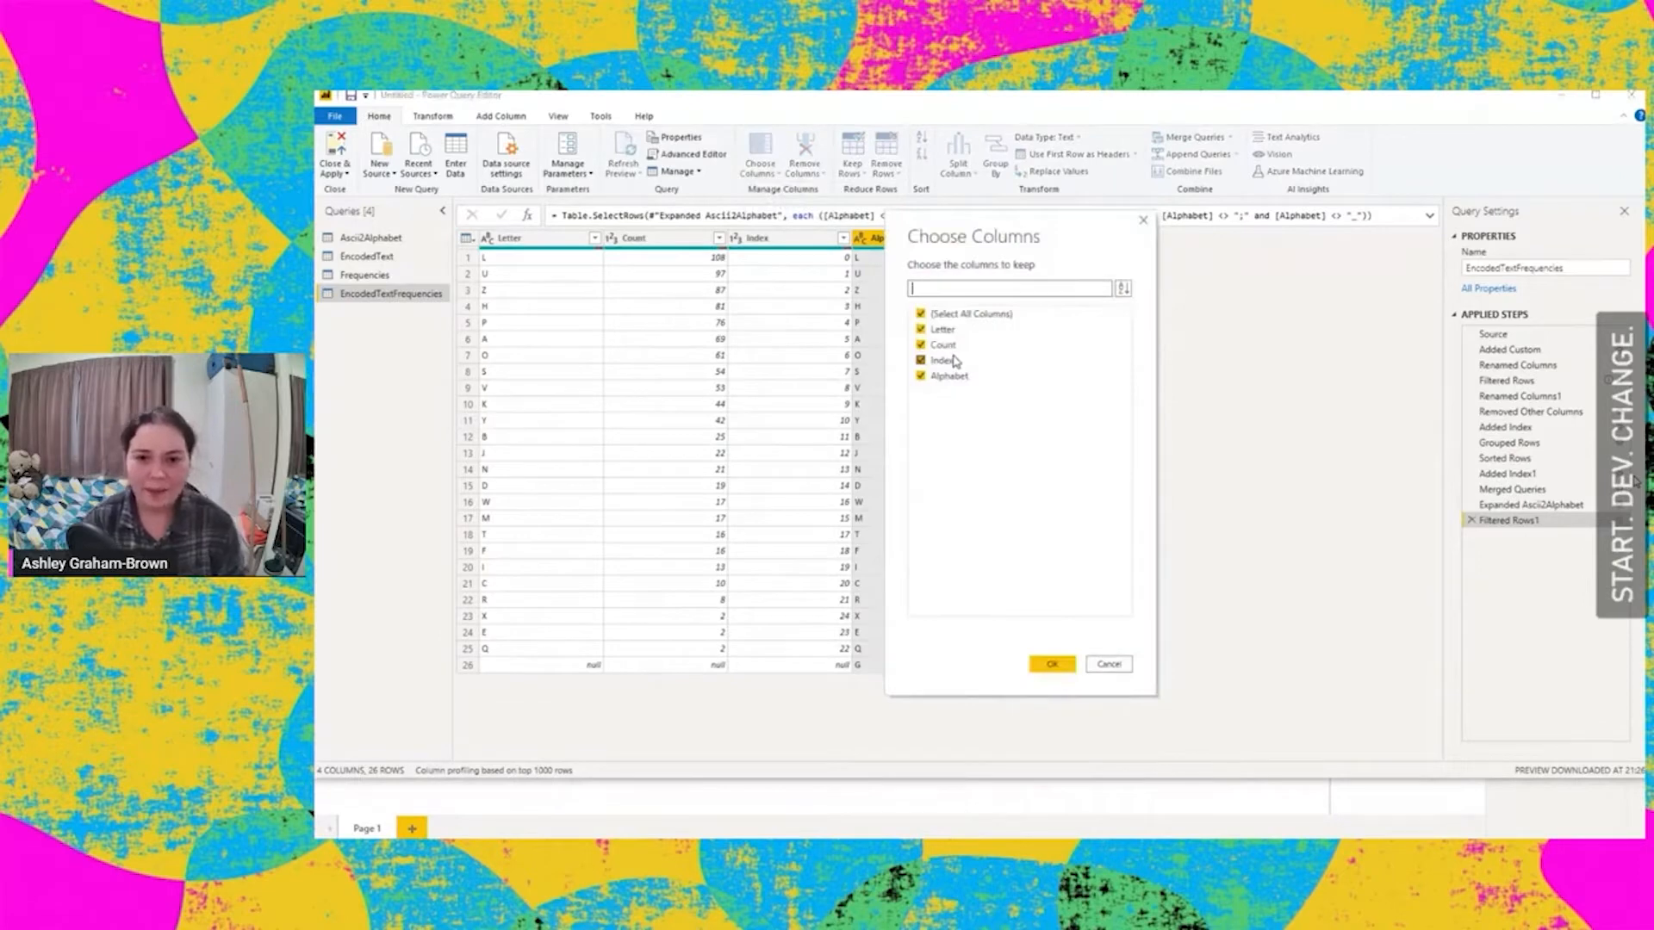
{"action": "left_click", "coordinate": [942, 330]}
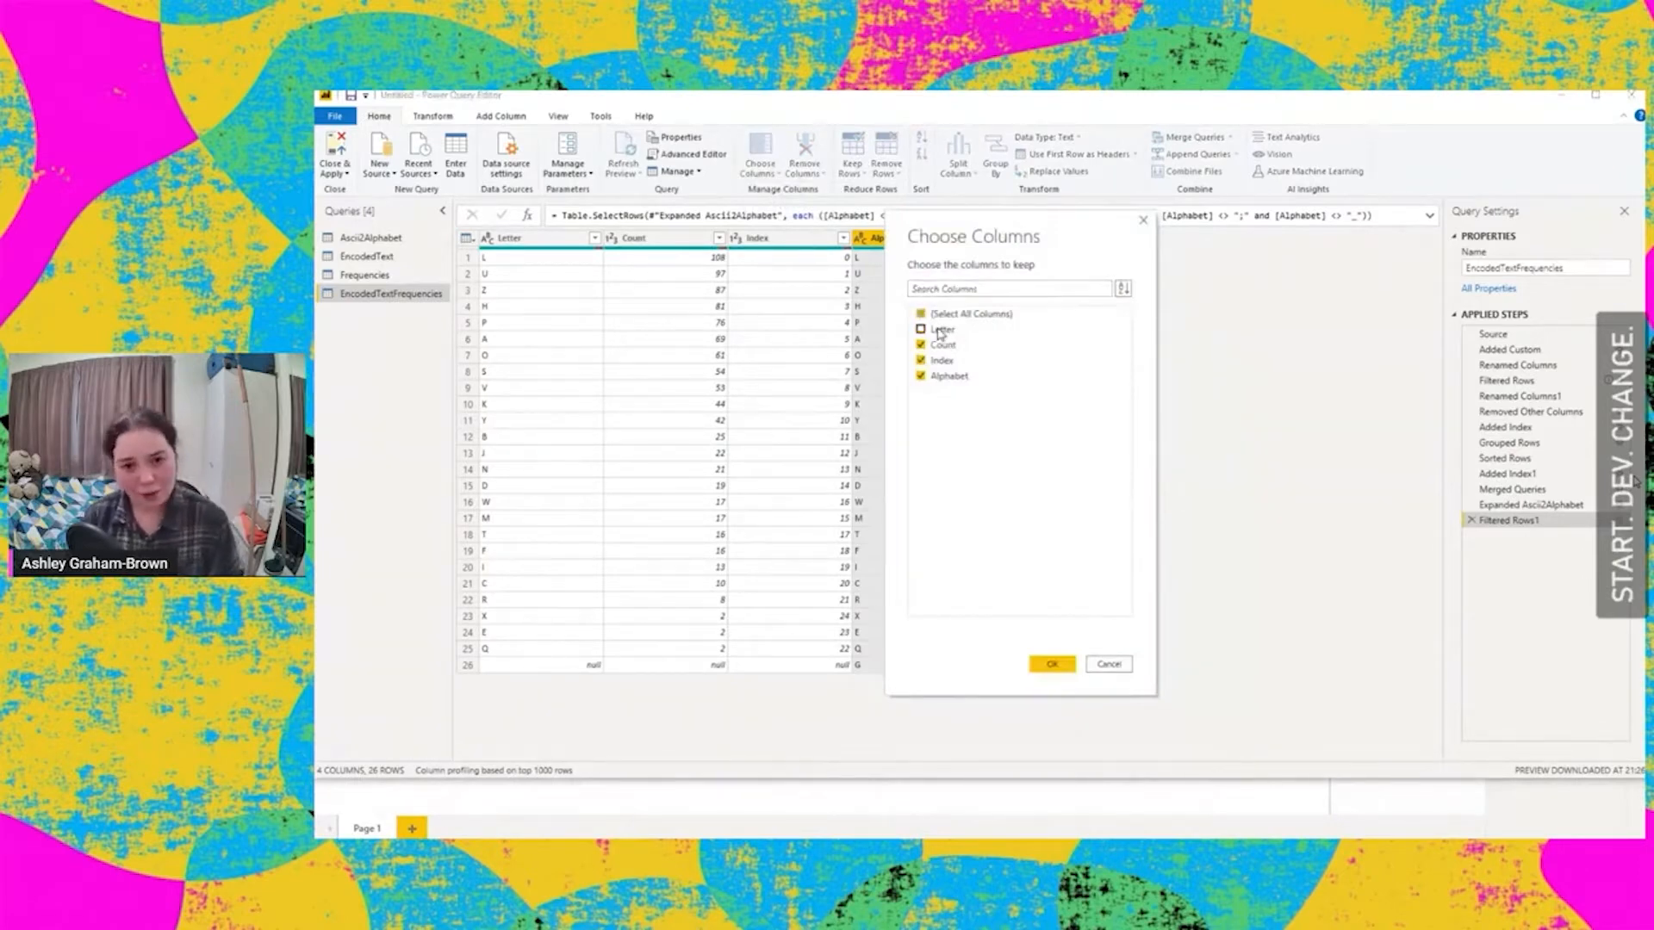
{"action": "left_click", "coordinate": [1065, 672]}
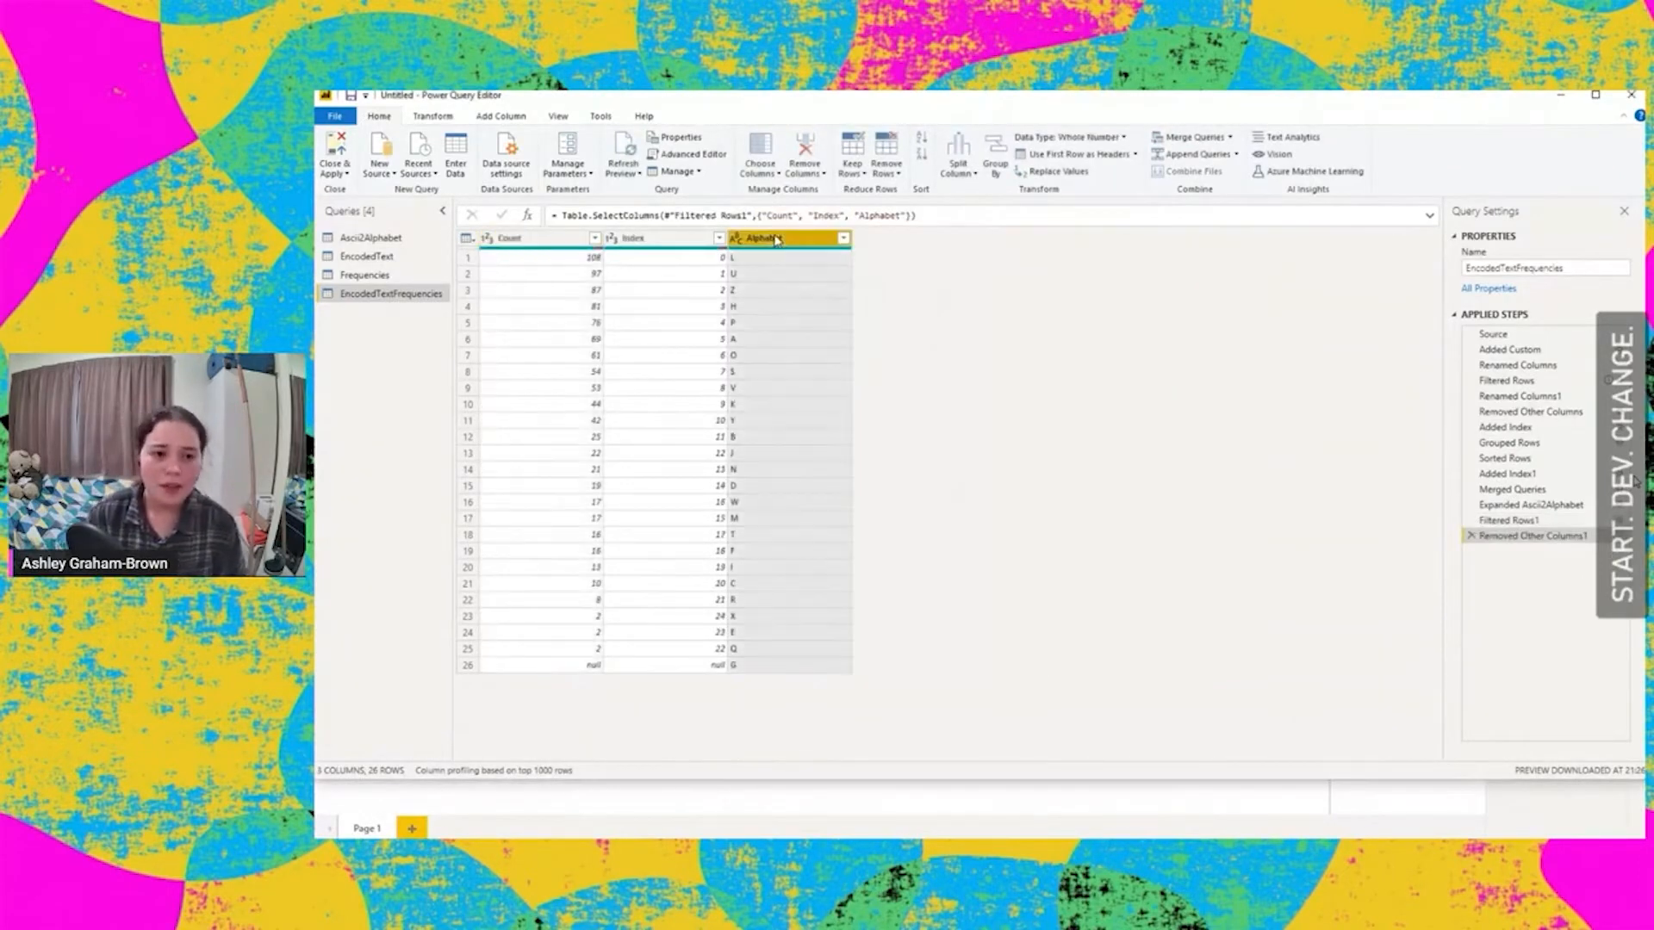
{"action": "left_click_drag", "start_coordinate": [785, 240], "coordinate": [679, 217]}
{"action": "type", "text": "Letter"}
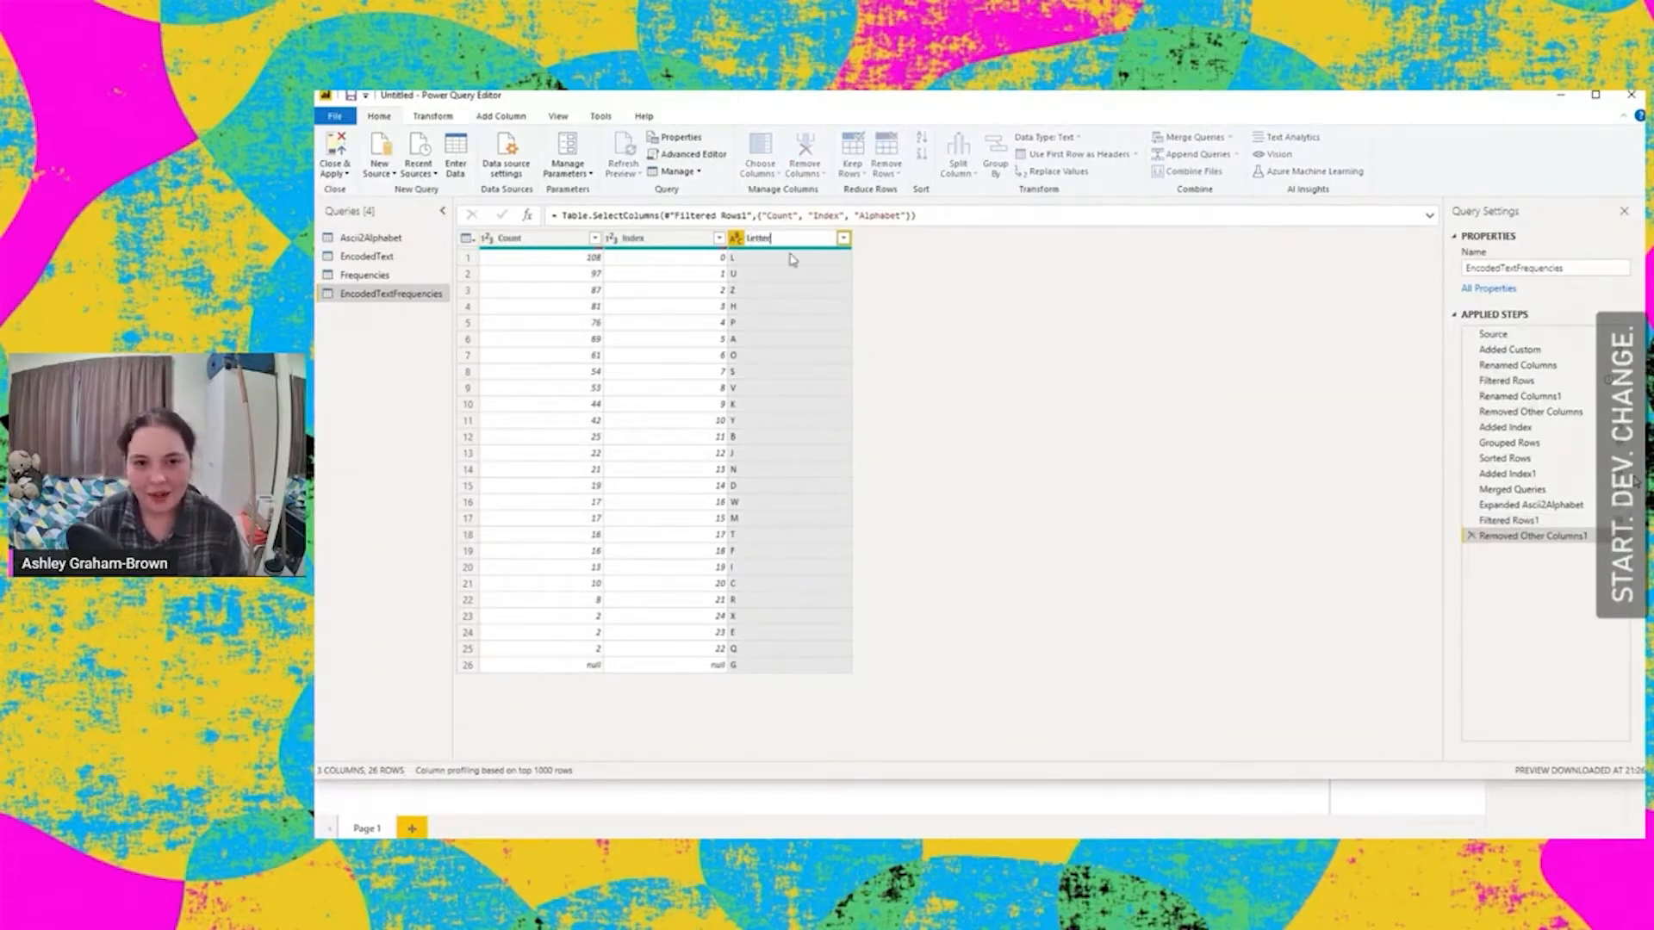
{"action": "key", "text": "Return"}
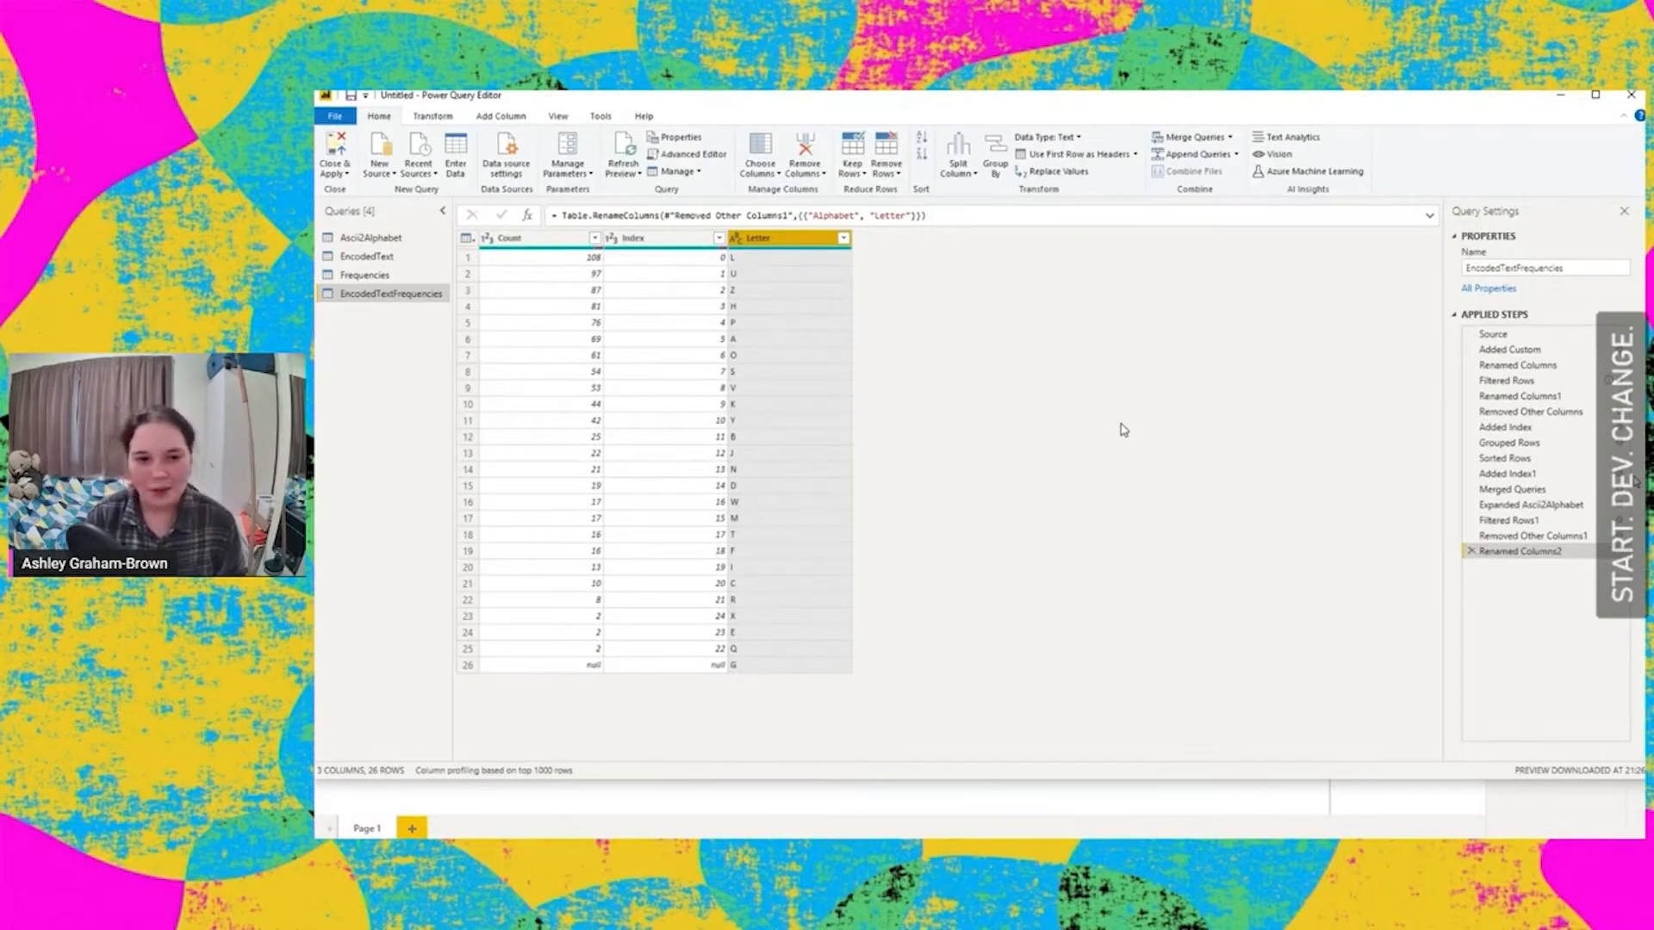
- Delete the Added Index1 step from the EncodedTextFrequencies query
{"action": "left_click", "coordinate": [1470, 475]}
{"action": "left_click", "coordinate": [1095, 497]}
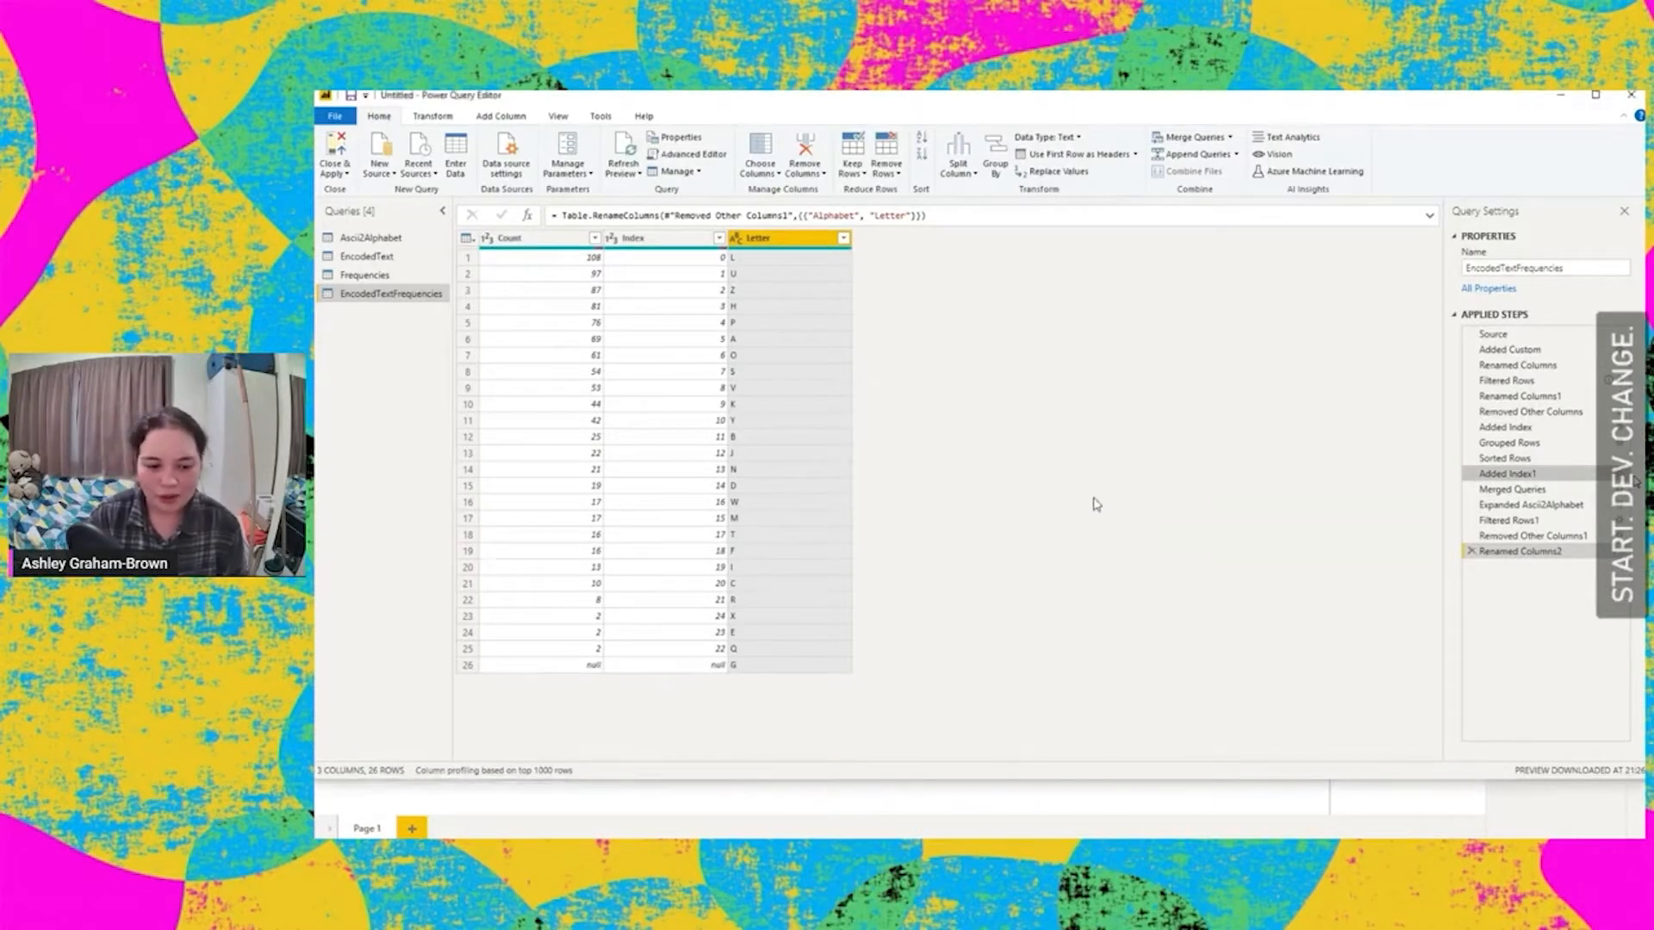
{"action": "left_click", "coordinate": [1512, 474]}
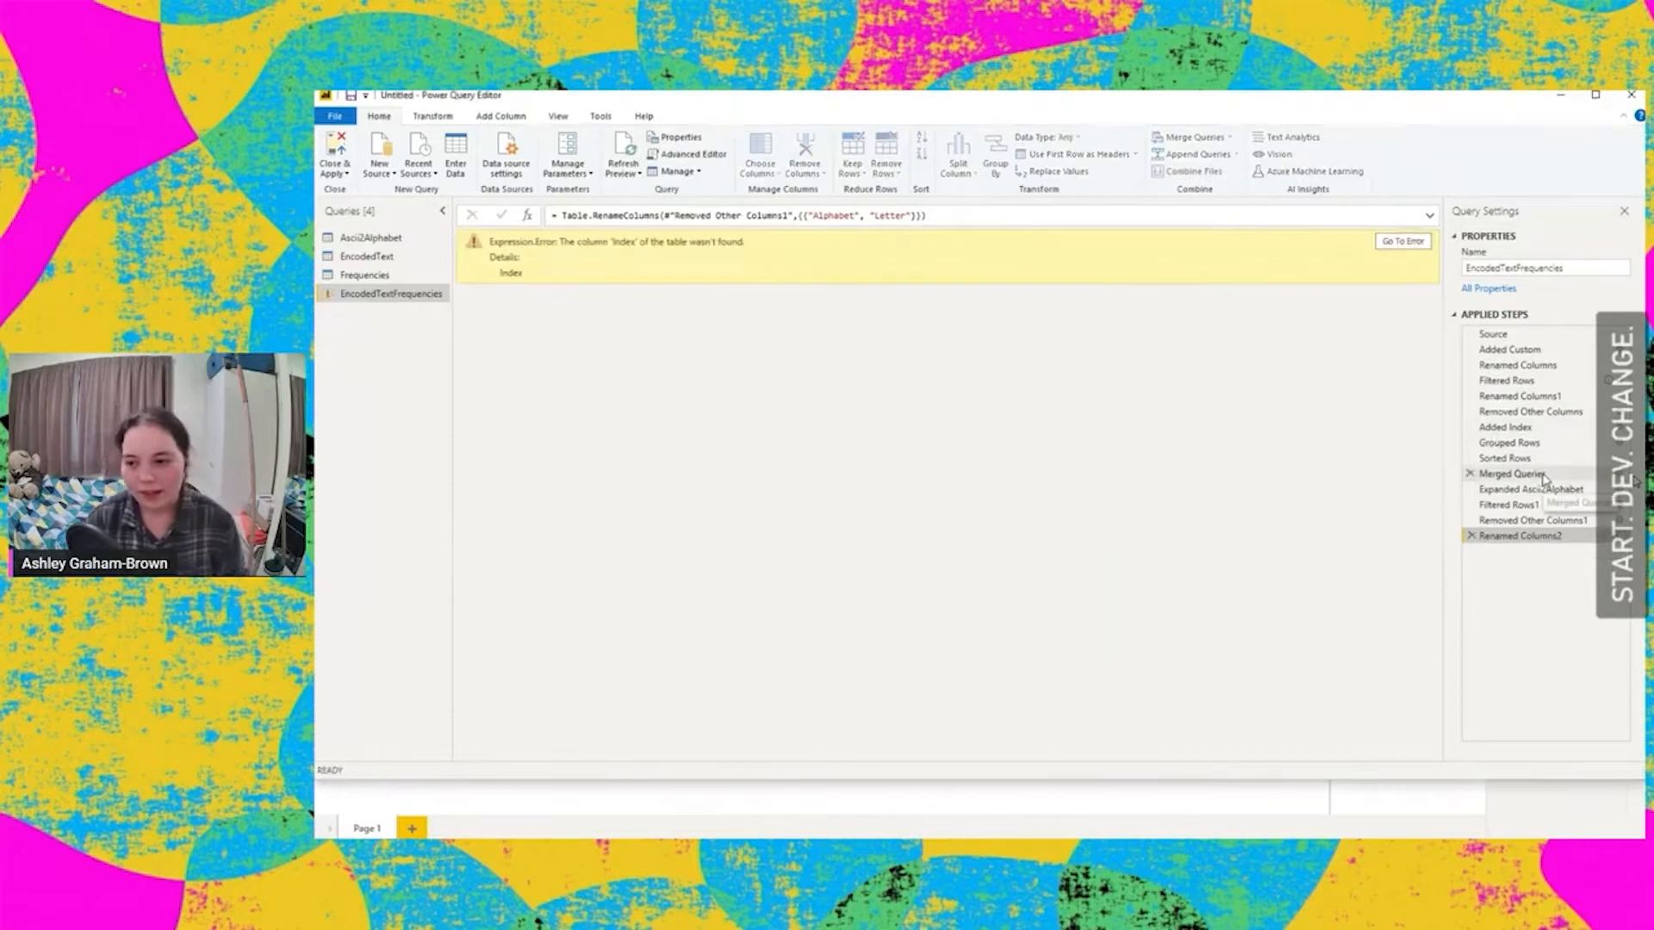
- Edit the Removed Other Columns1 step to keep only Count and Alphabet, and return to the last applied step
{"action": "left_click", "coordinate": [1520, 489]}
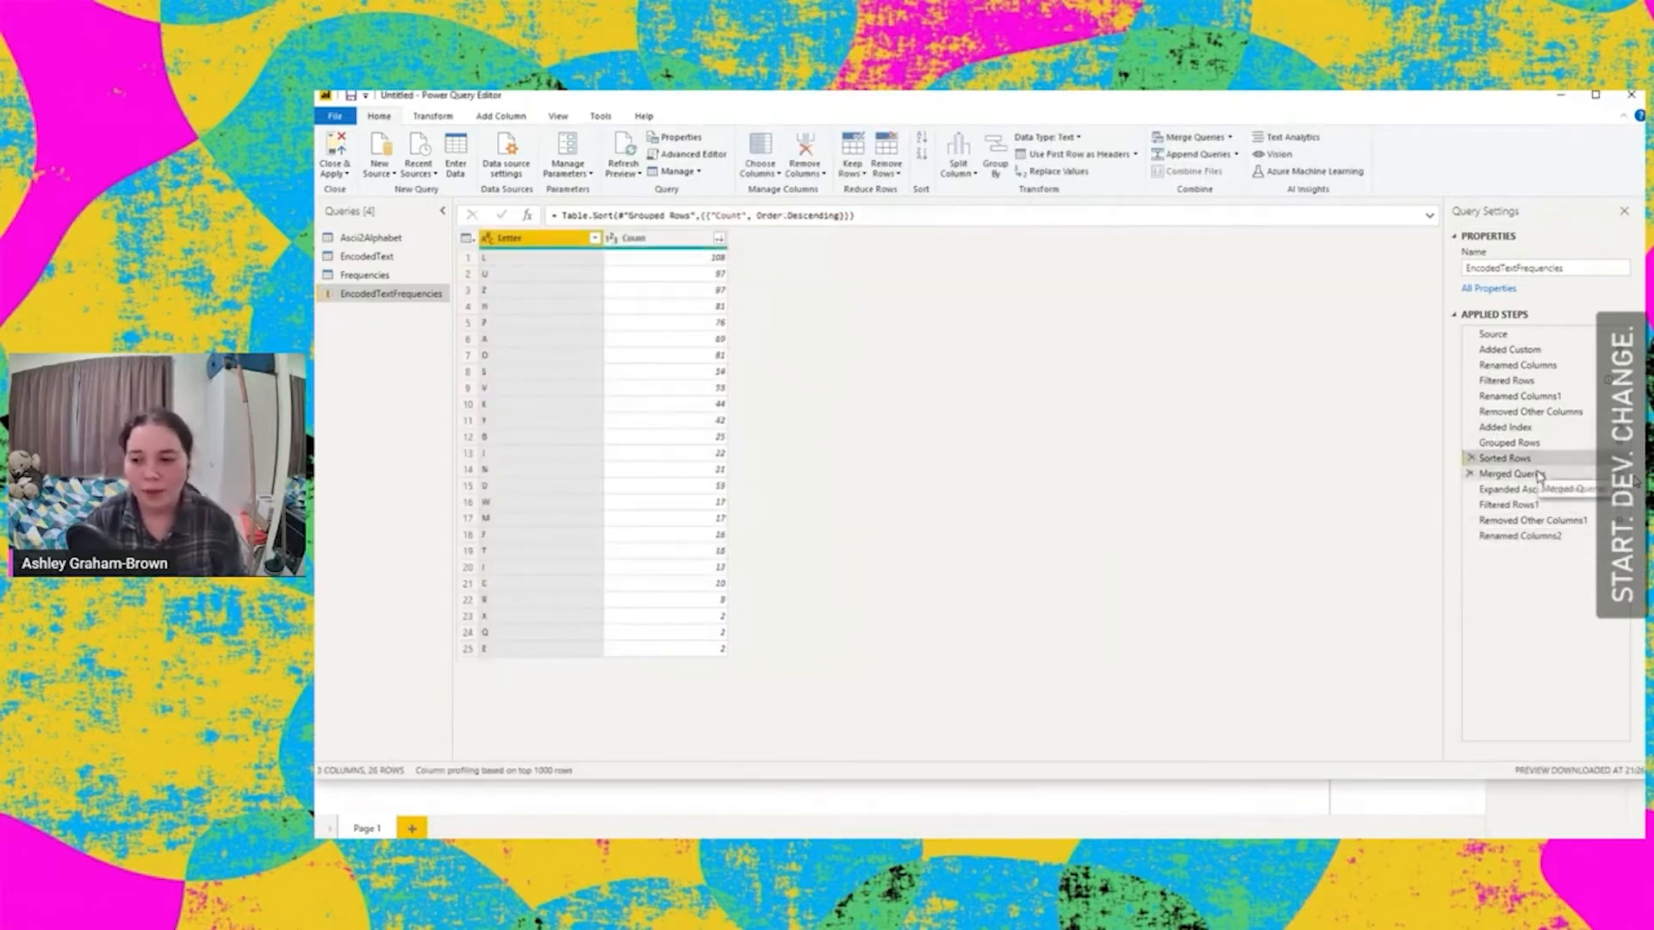
{"action": "left_click", "coordinate": [1510, 505]}
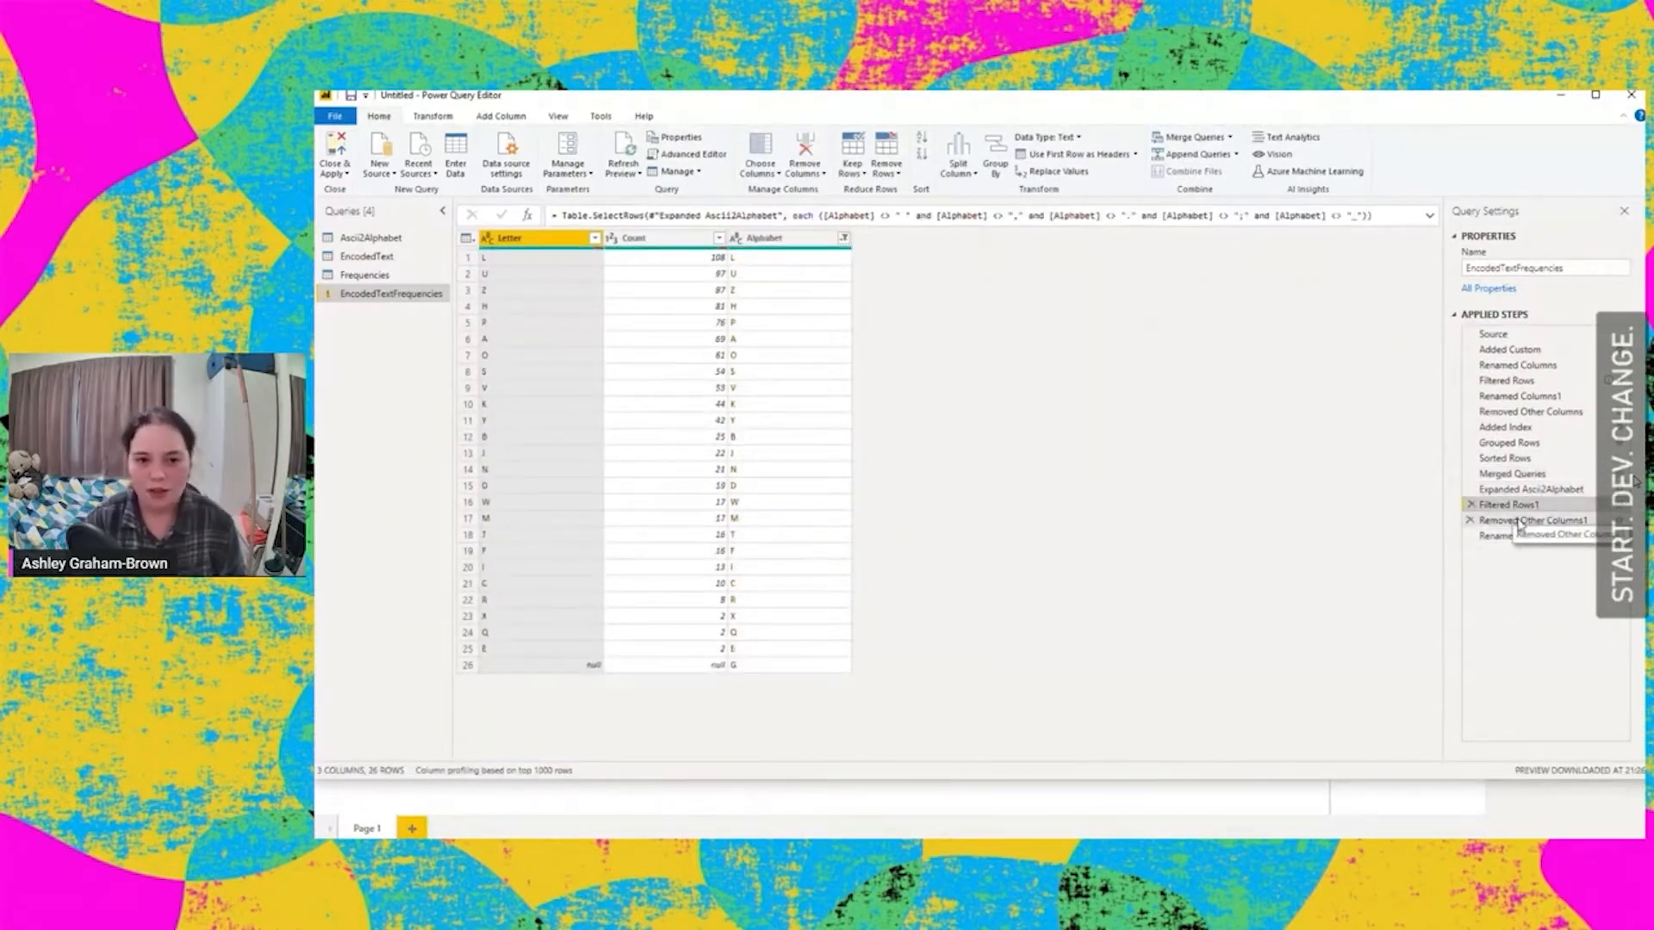
{"action": "left_click", "coordinate": [1513, 521]}
{"action": "left_click", "coordinate": [1622, 521]}
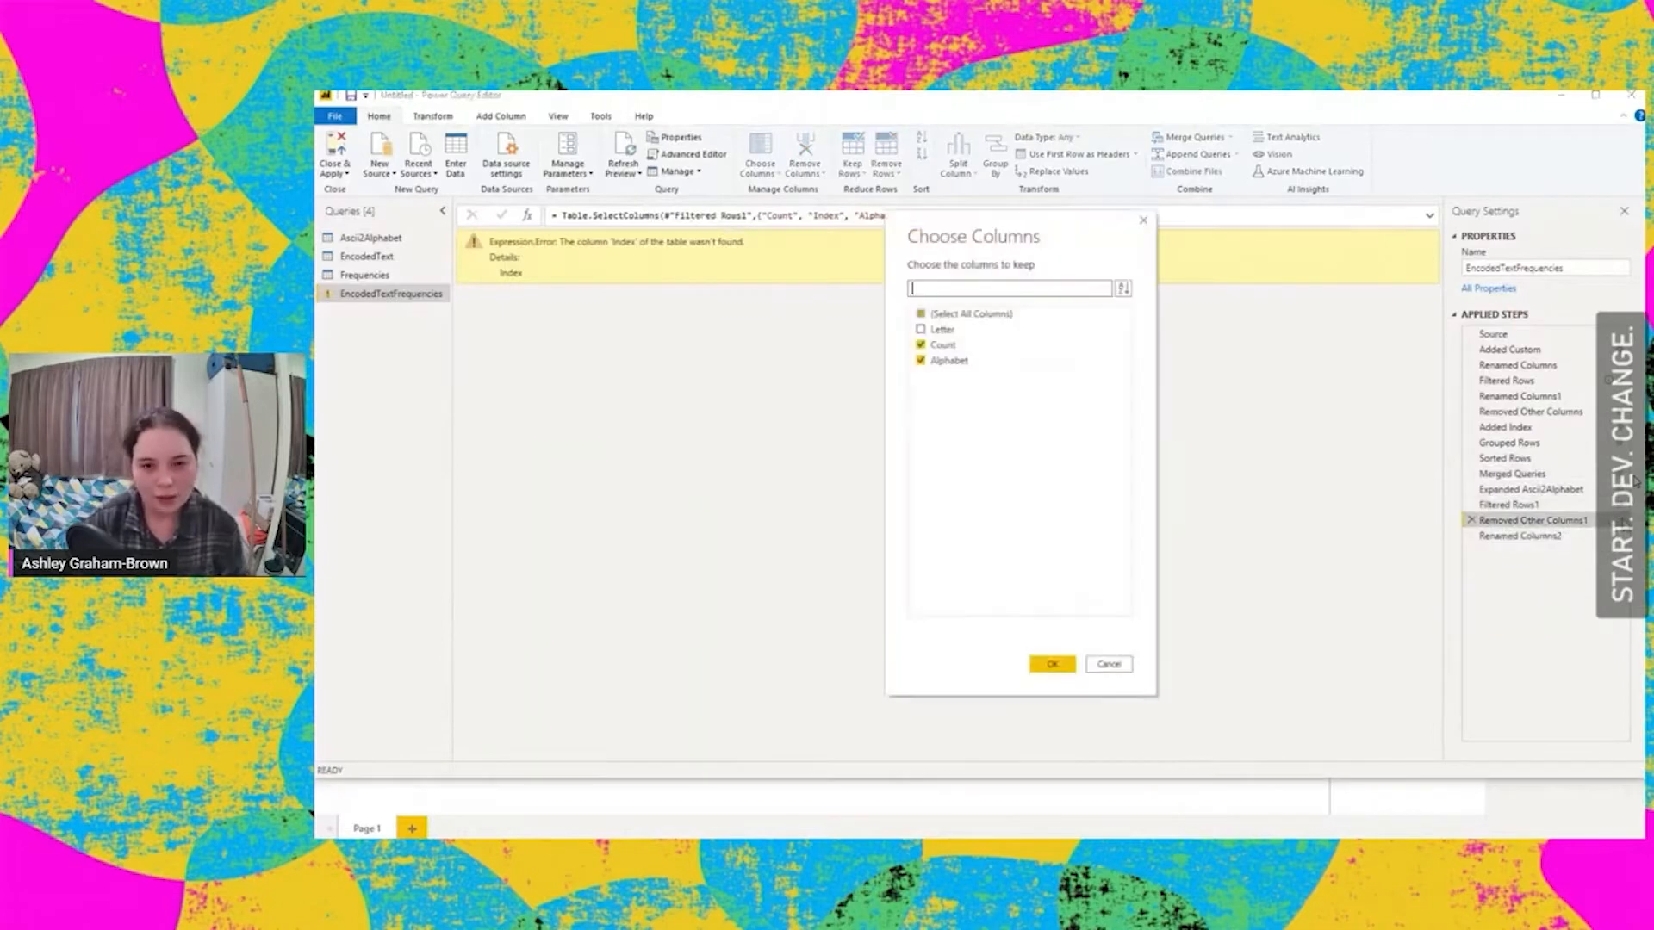
{"action": "left_click", "coordinate": [1042, 663]}
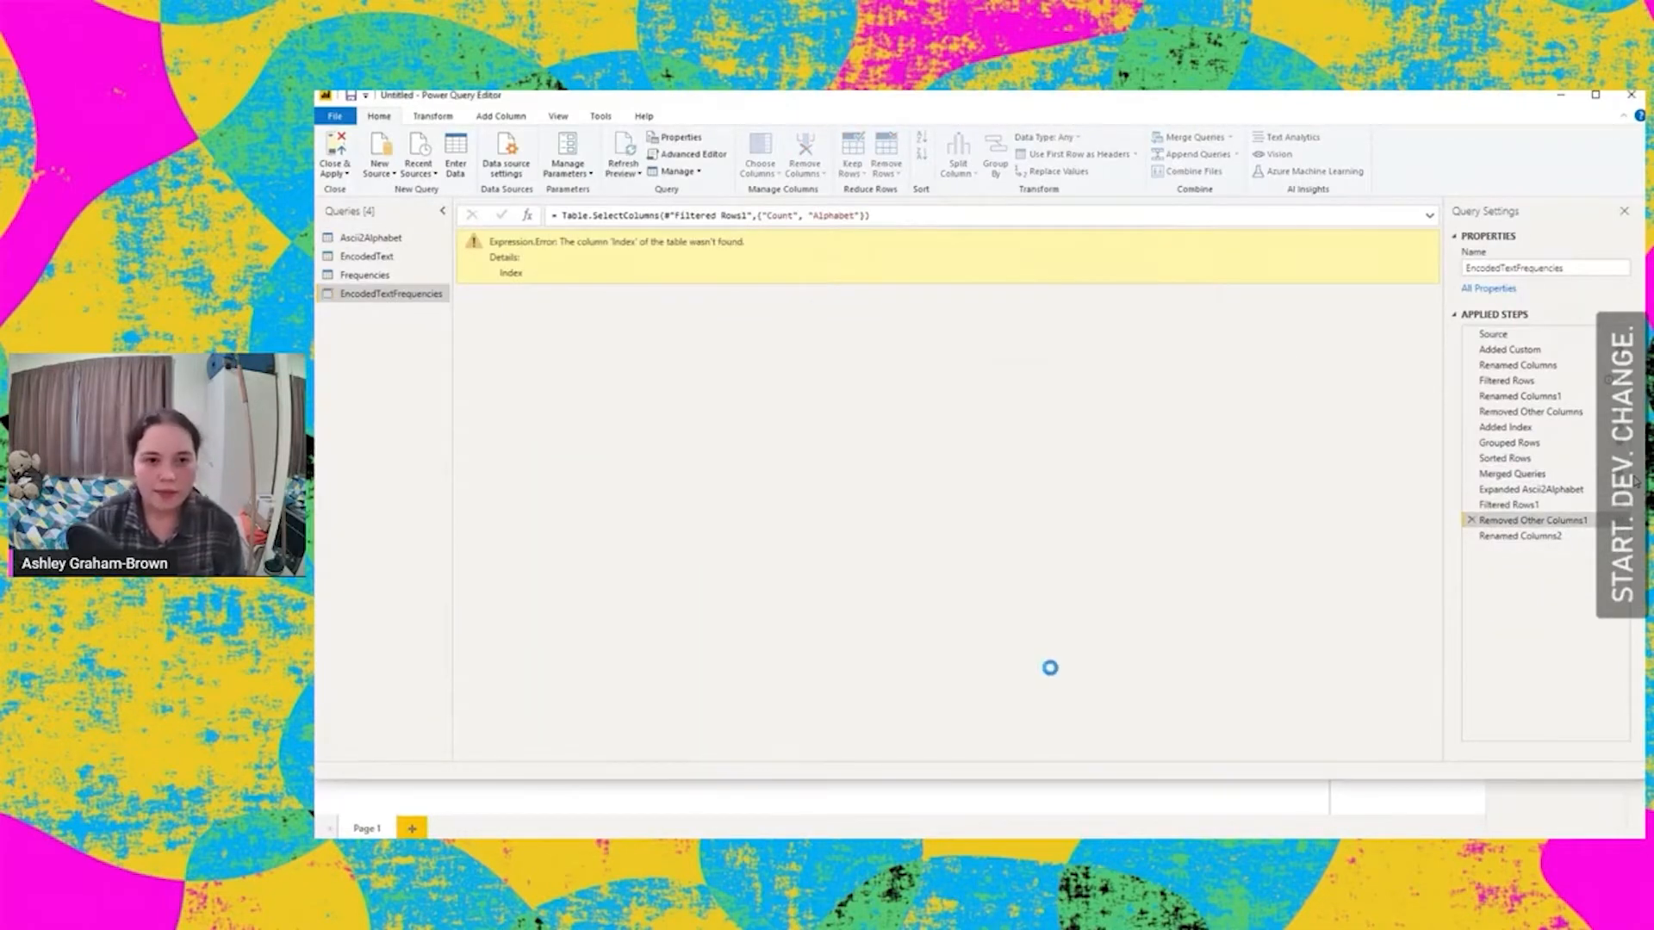
{"action": "left_click", "coordinate": [1499, 537]}
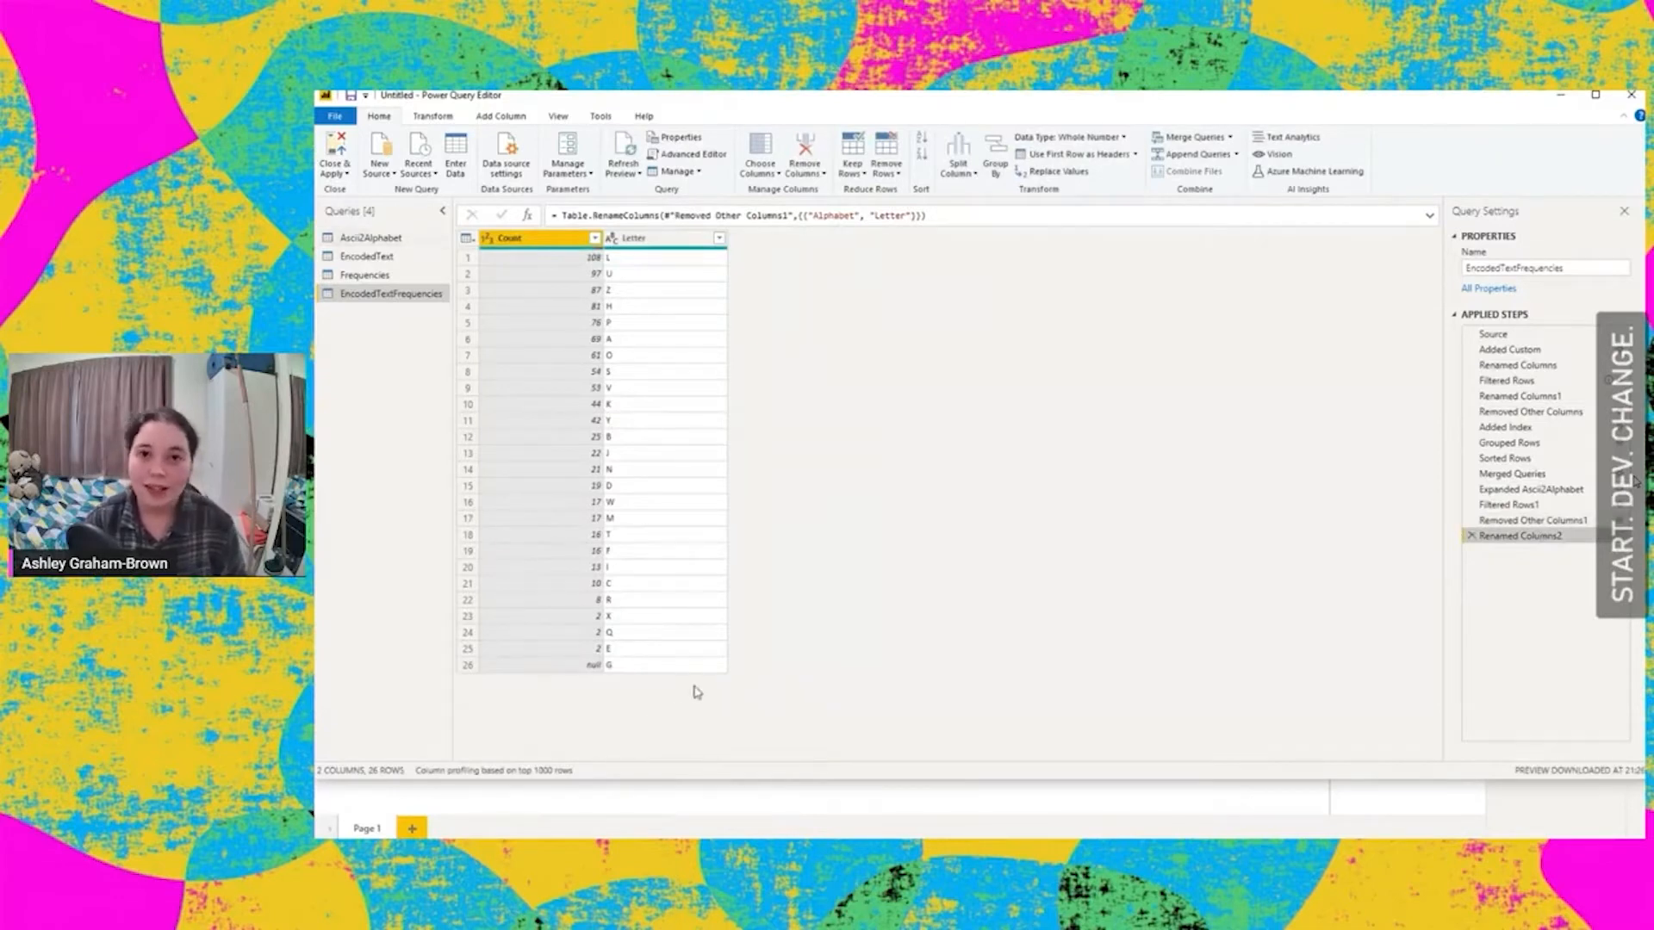
- Replace the null value in the Count column with 0
{"action": "right_click", "coordinate": [535, 665]}
{"action": "left_click", "coordinate": [592, 713]}
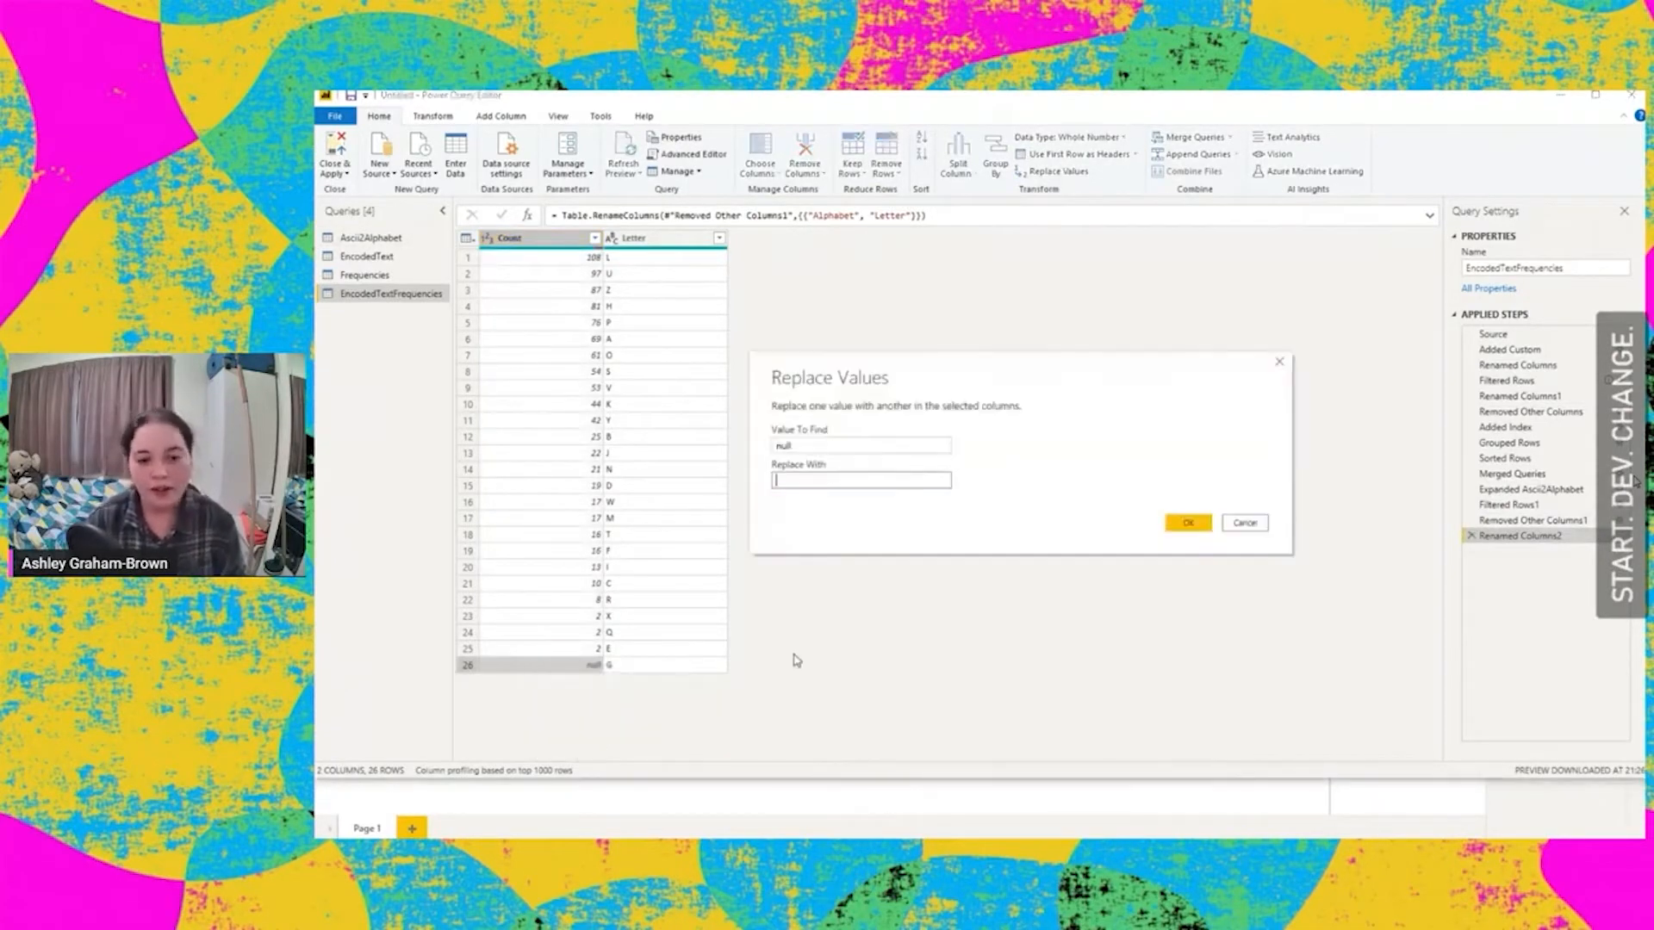
{"action": "left_click", "coordinate": [1189, 523]}
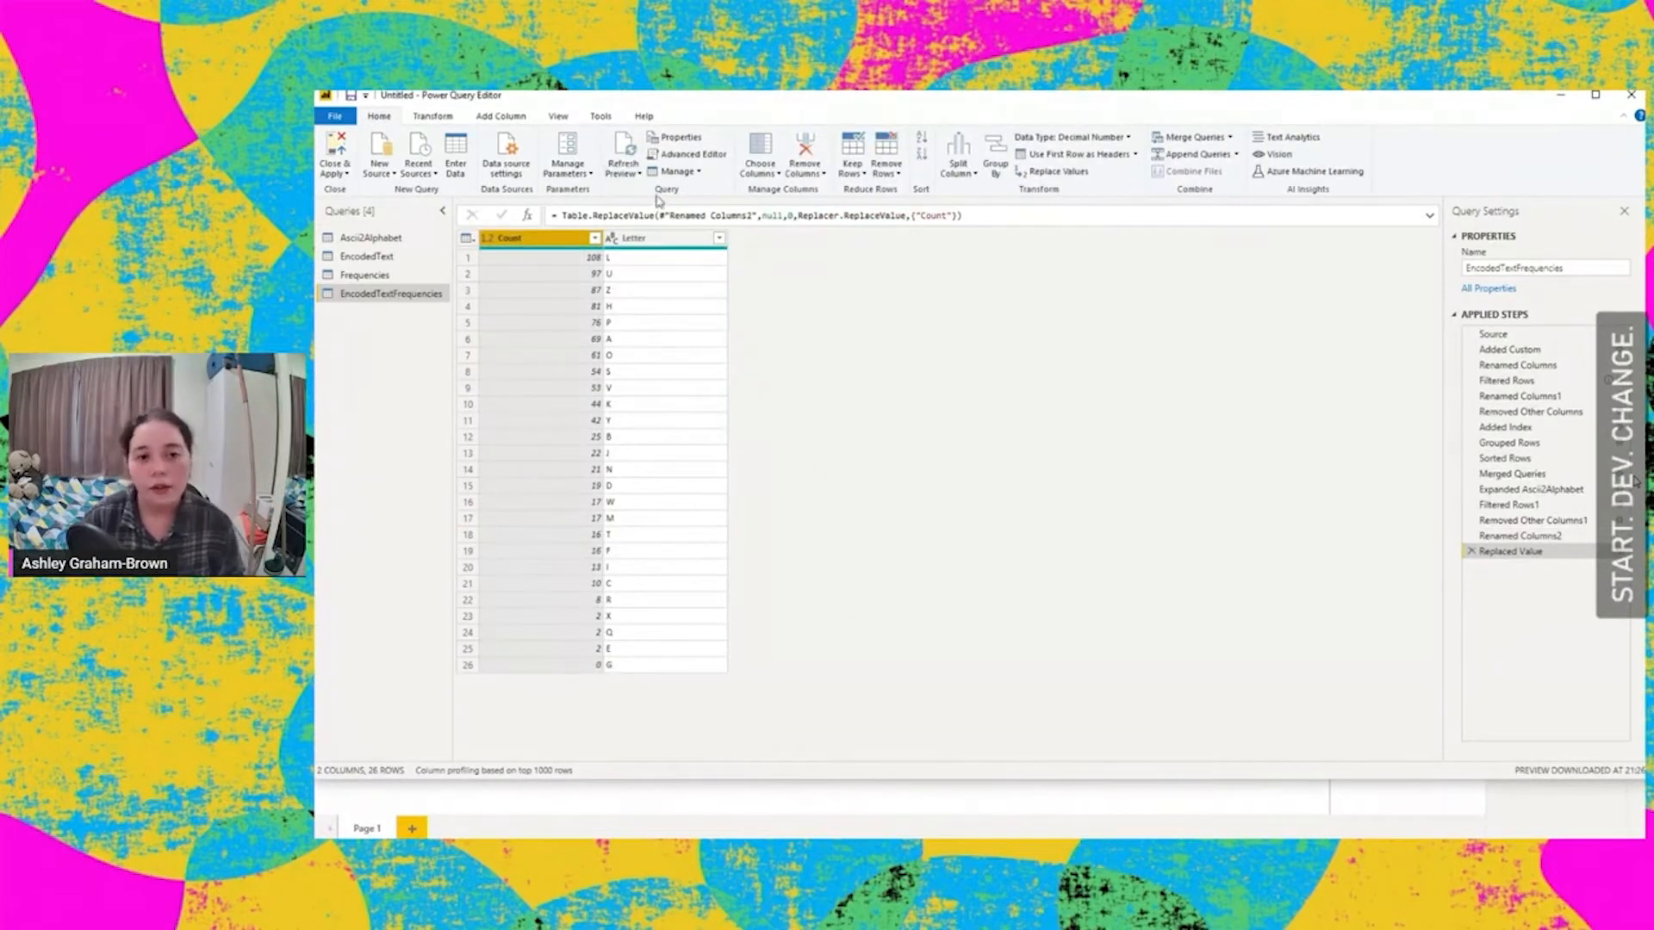
- Add an index column starting at 1 to the EncodedTextFrequencies query
{"action": "left_click", "coordinate": [501, 115]}
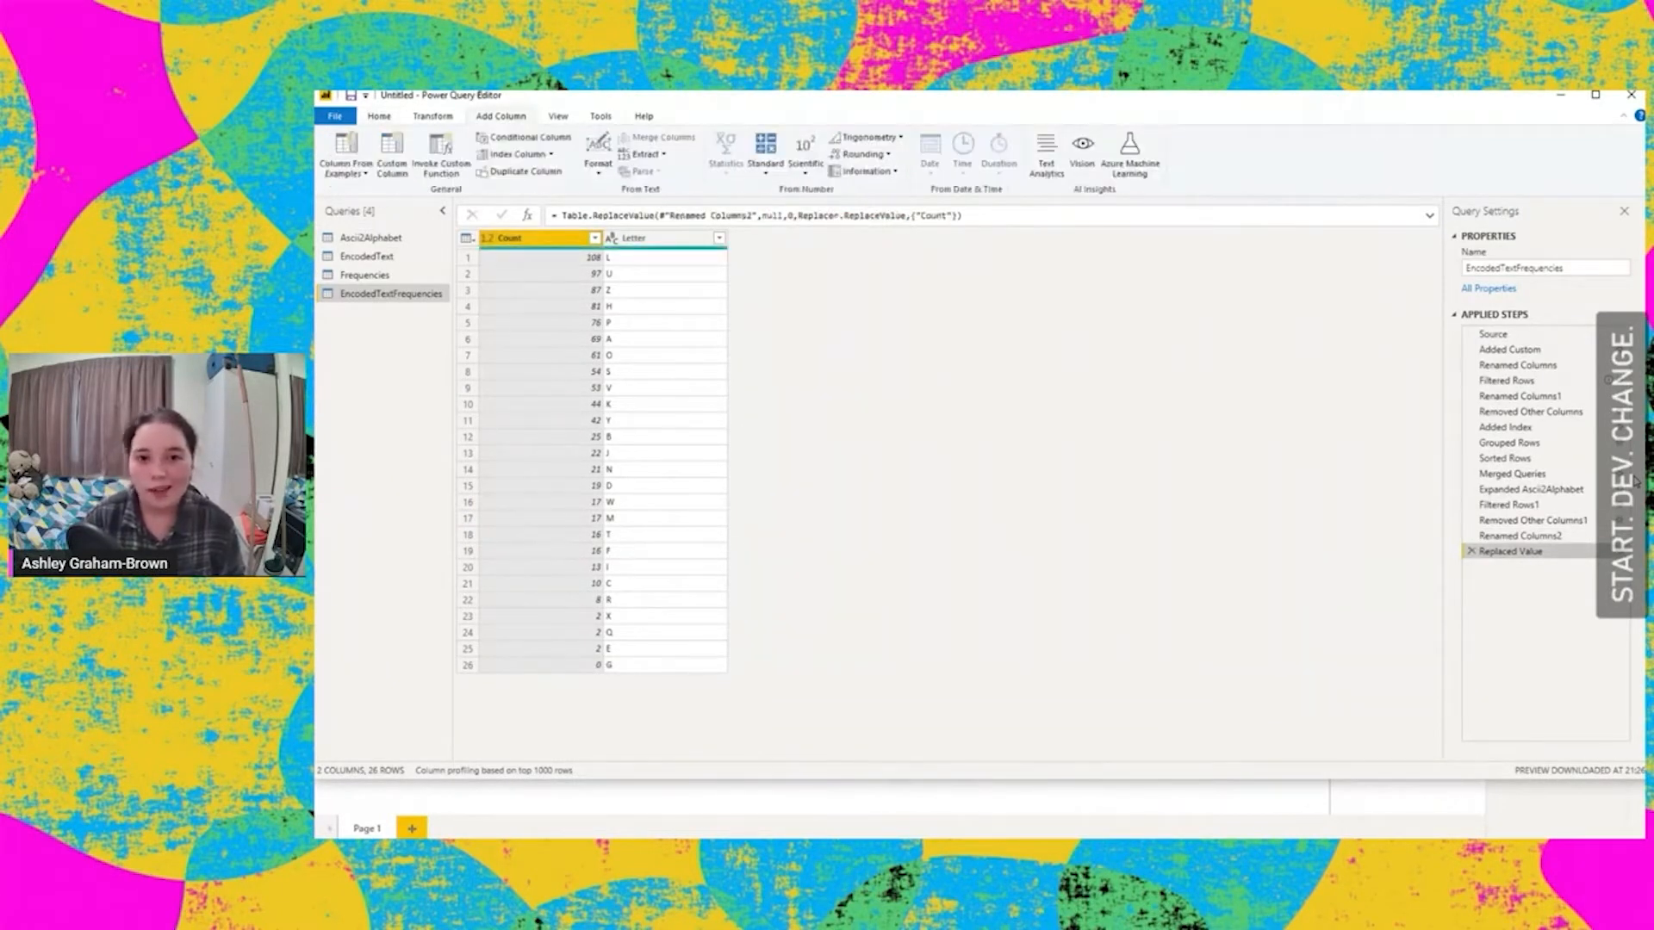
{"action": "left_click", "coordinate": [551, 154]}
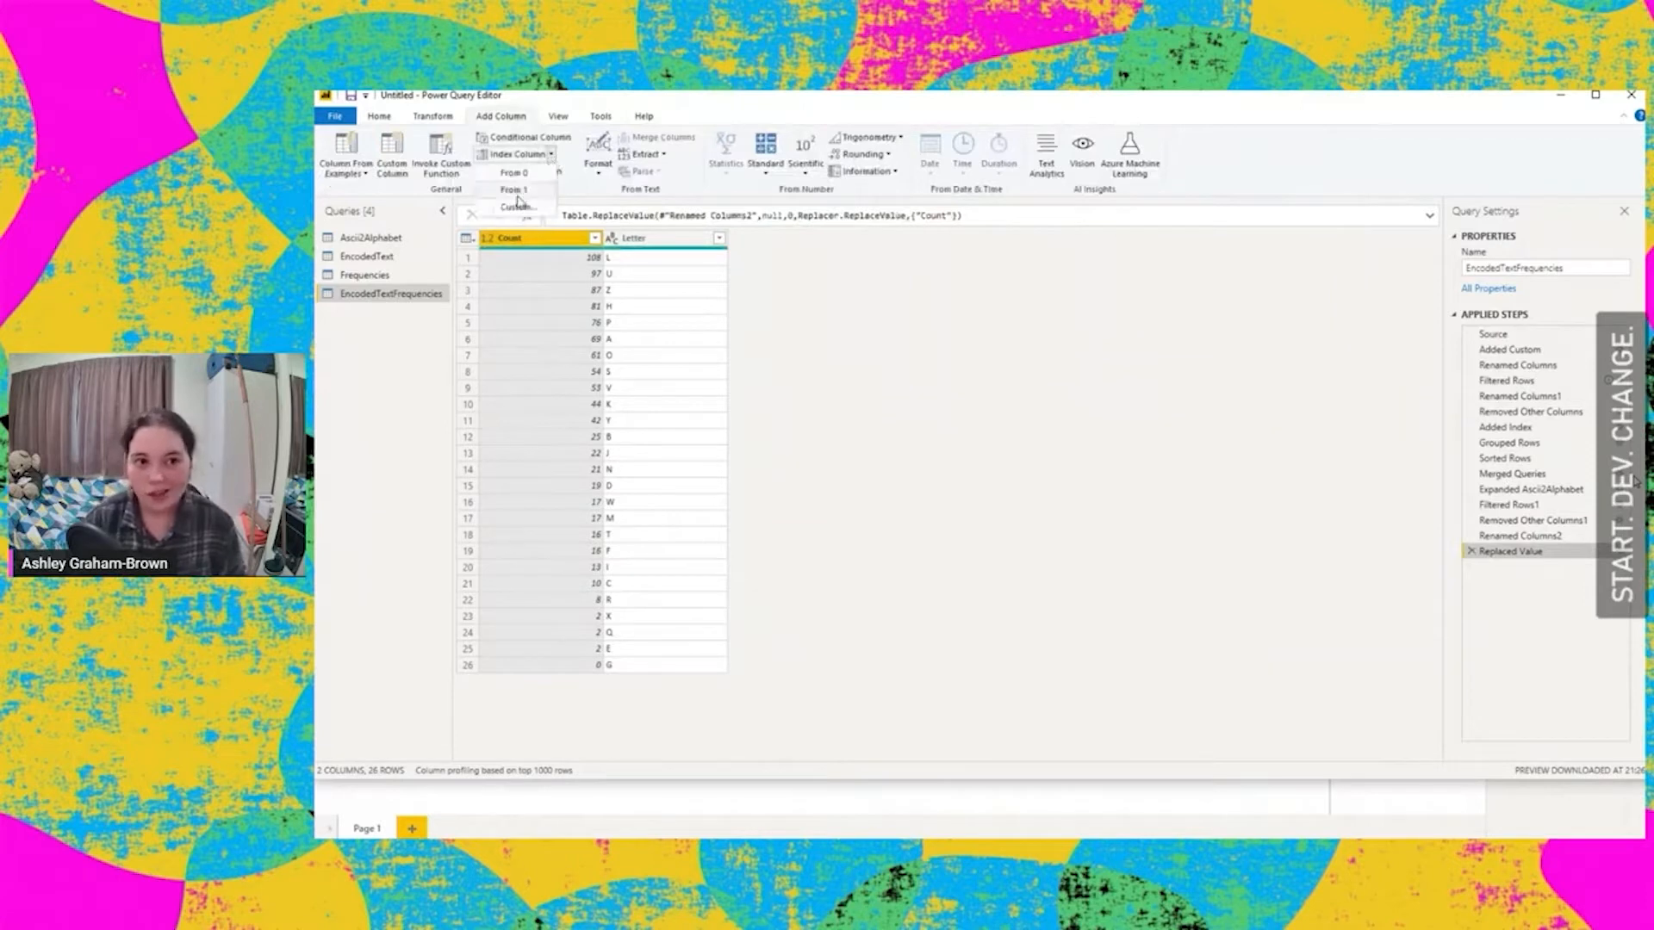
{"action": "left_click", "coordinate": [519, 193]}
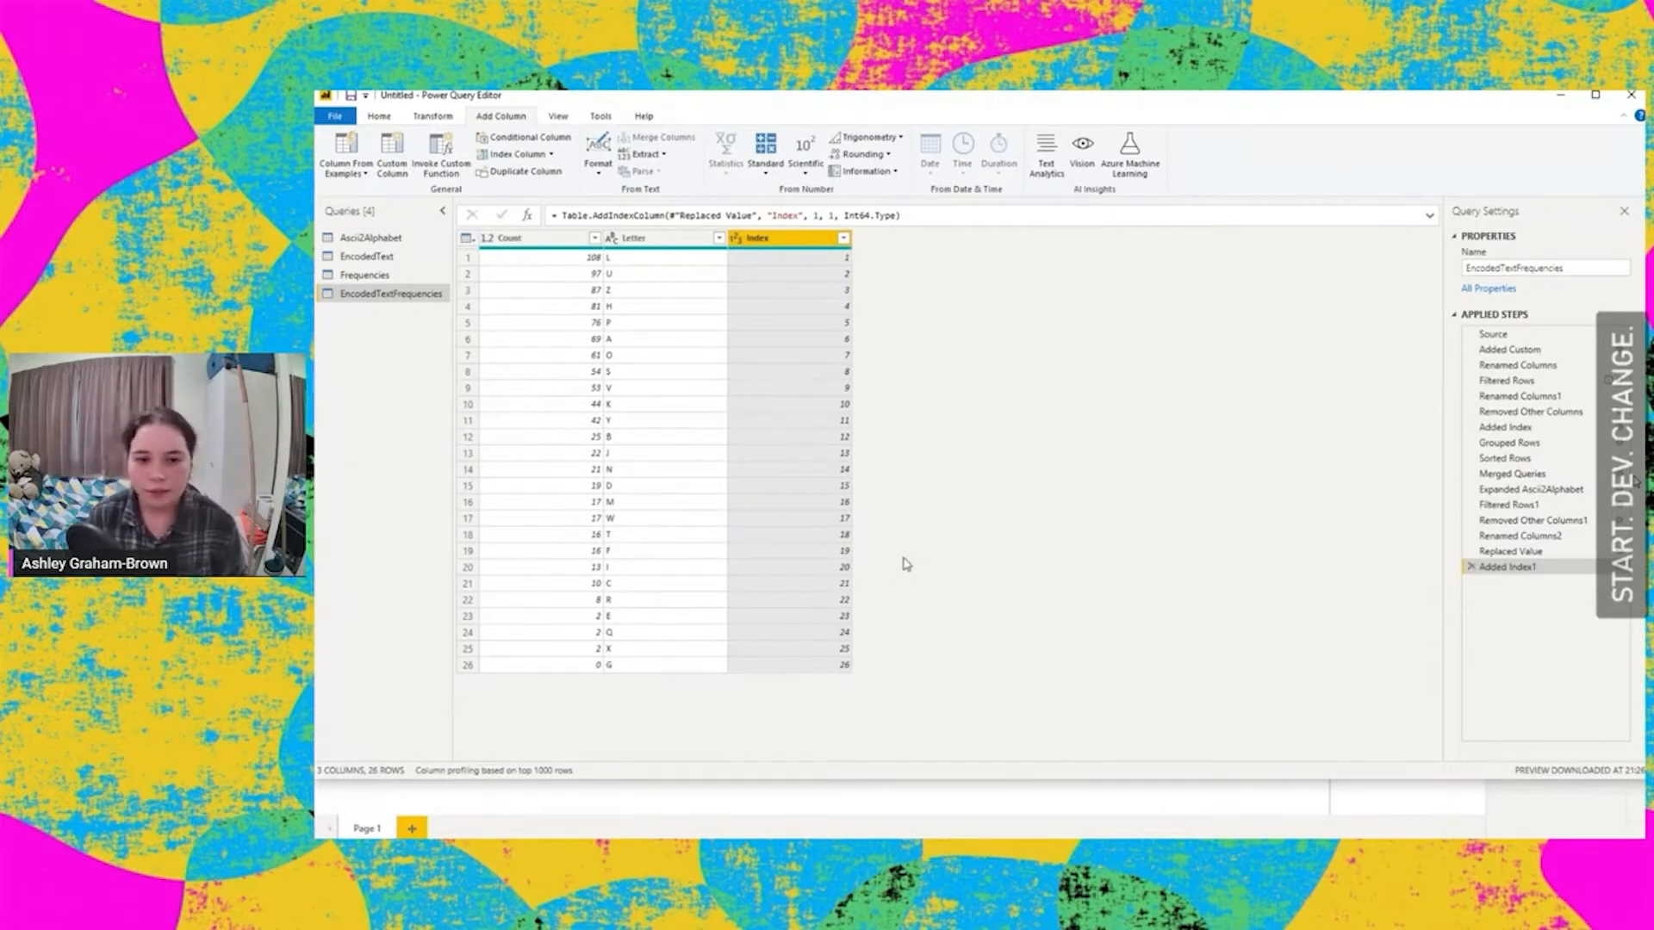
- Close the query editor applying the changes, and open the data model's relationship view
{"action": "left_click", "coordinate": [383, 117]}
{"action": "left_click", "coordinate": [338, 153]}
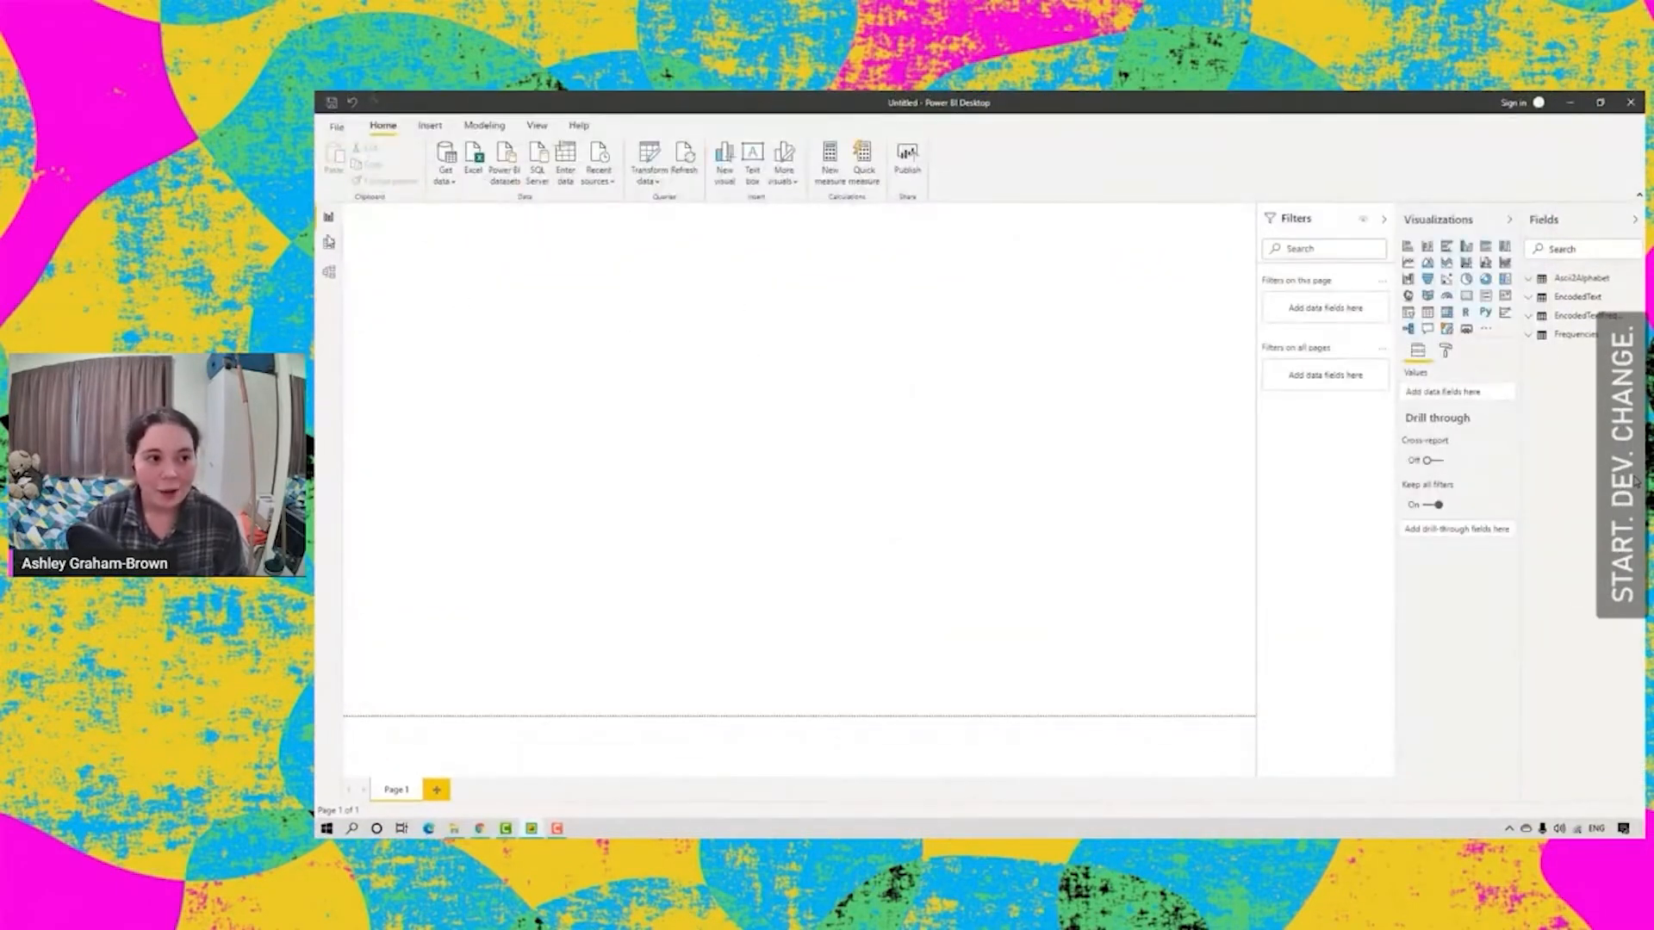
{"action": "left_click", "coordinate": [329, 274]}
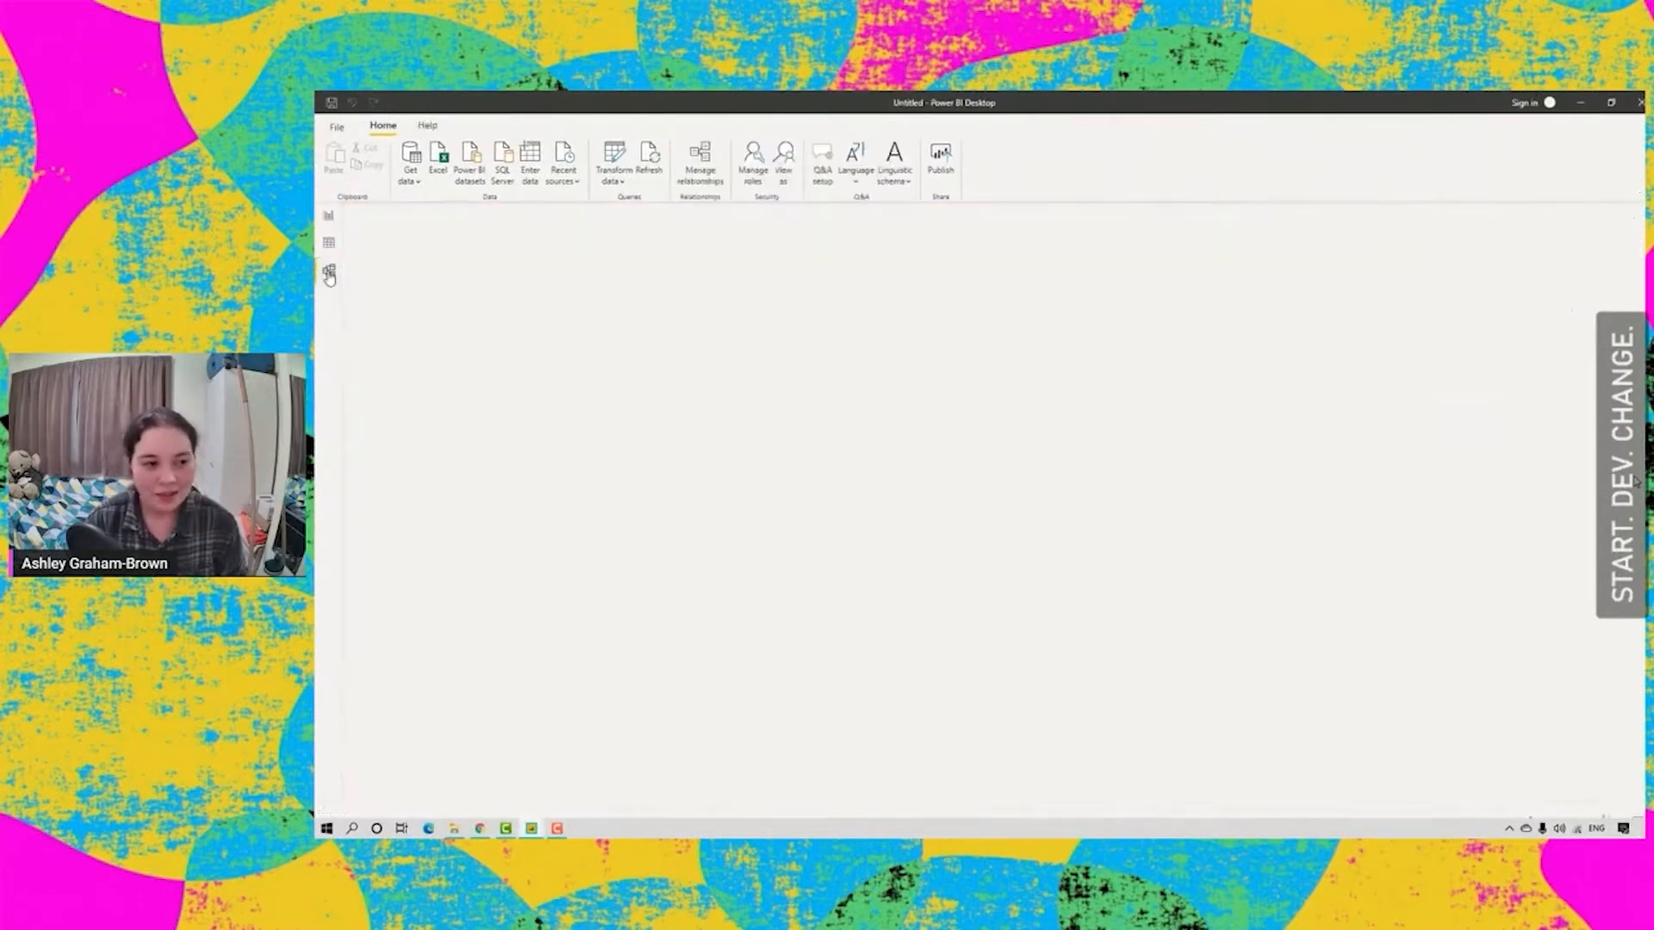
- Place the Frequencies table below the others and delete the relationship between EncodedText and EncodedTextFrequencies
{"action": "left_click", "coordinate": [853, 333]}
{"action": "left_click_drag", "start_coordinate": [861, 245], "coordinate": [791, 417]}
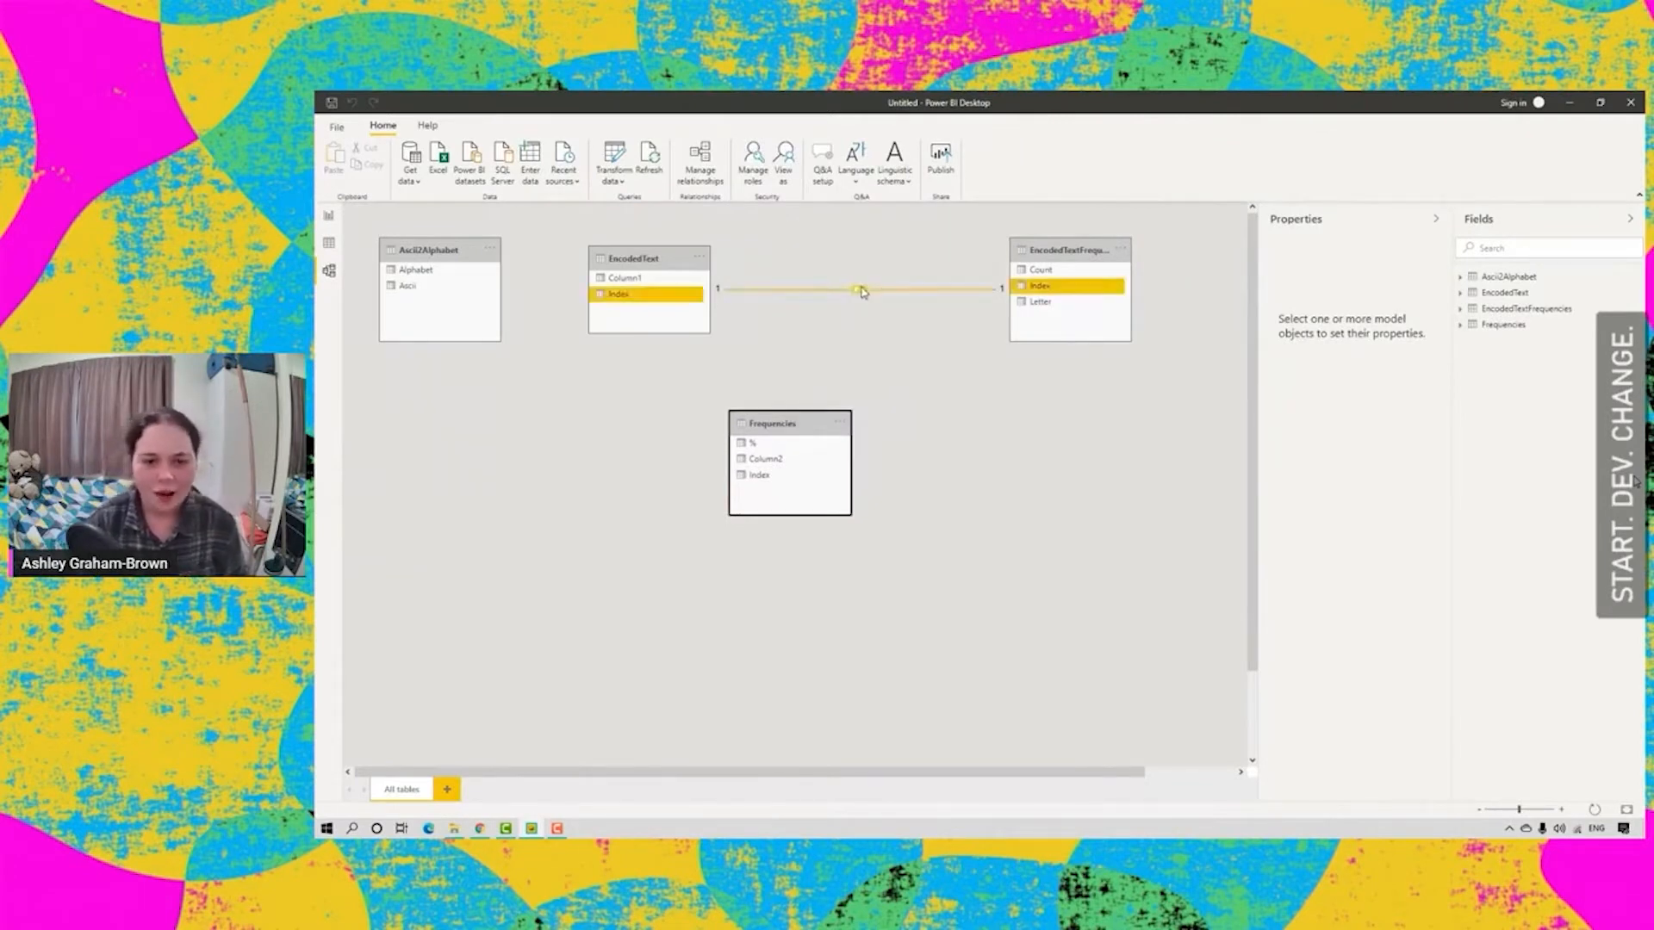
{"action": "left_click", "coordinate": [856, 291]}
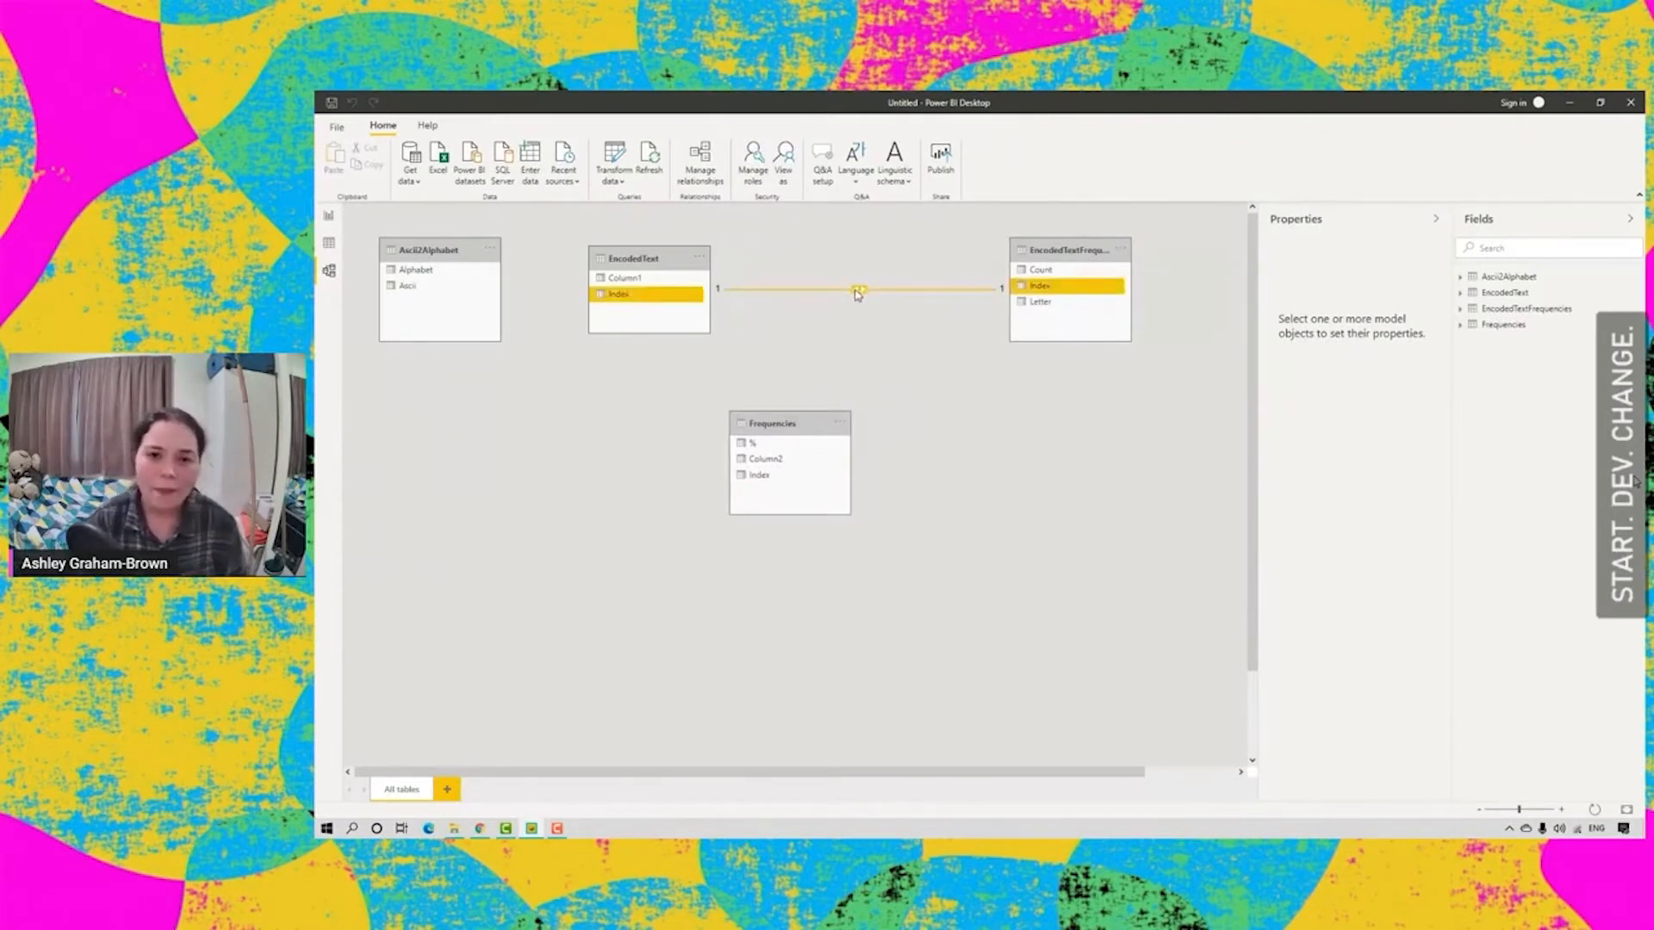
{"action": "right_click", "coordinate": [858, 294]}
{"action": "left_click", "coordinate": [903, 297]}
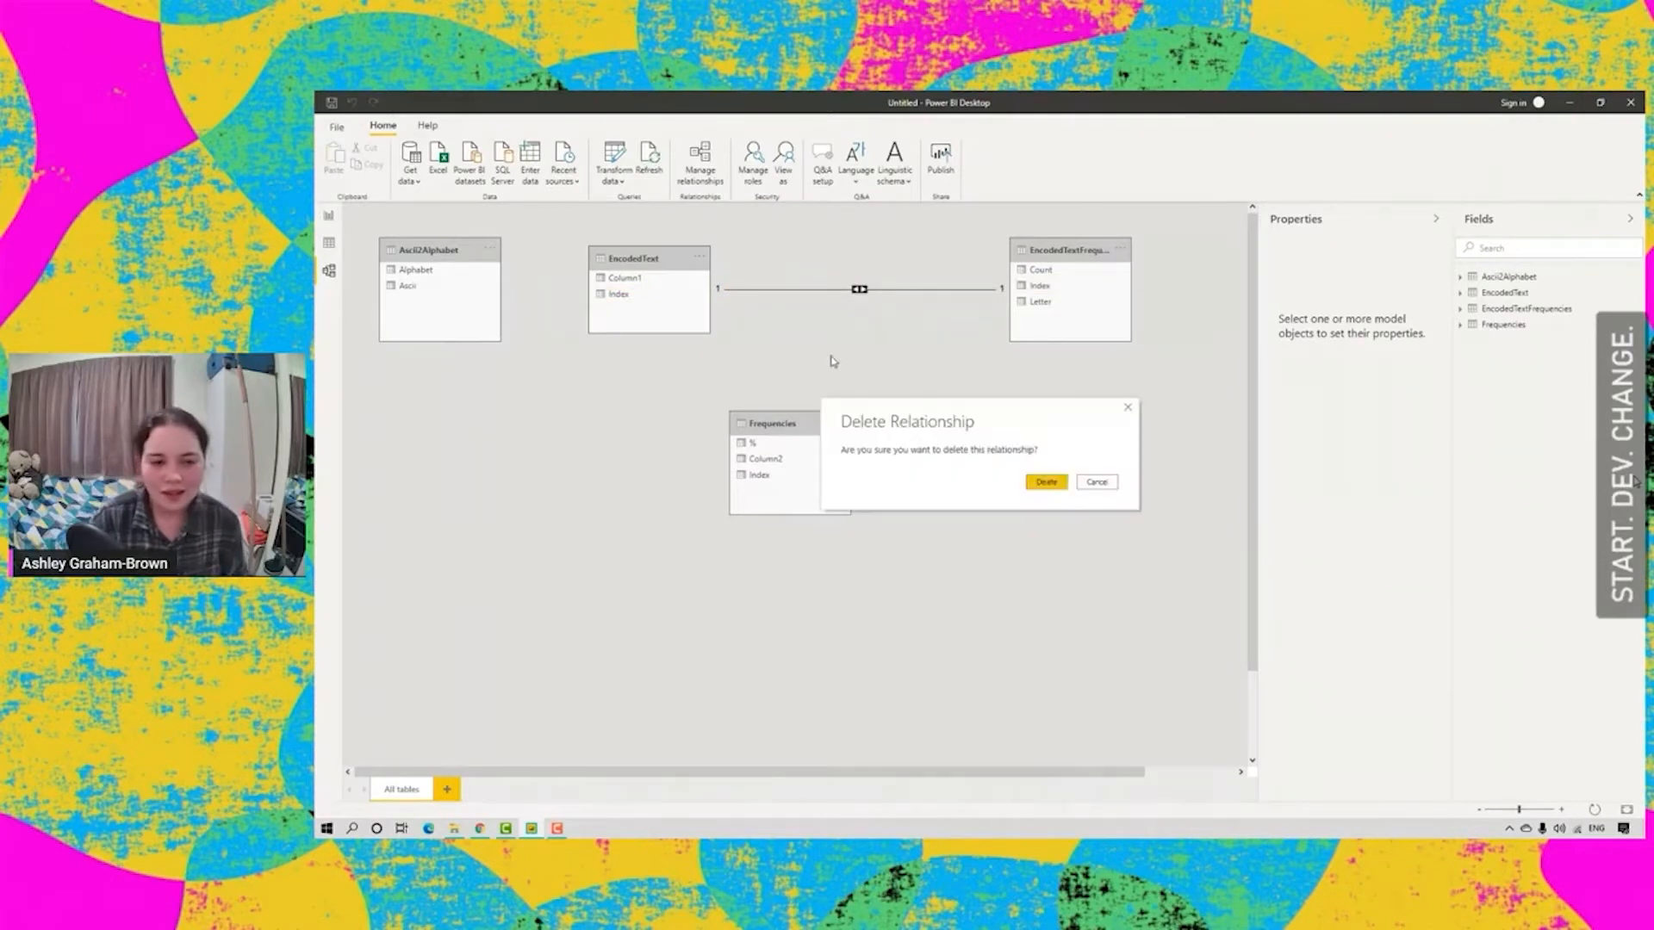
{"action": "left_click", "coordinate": [1048, 484]}
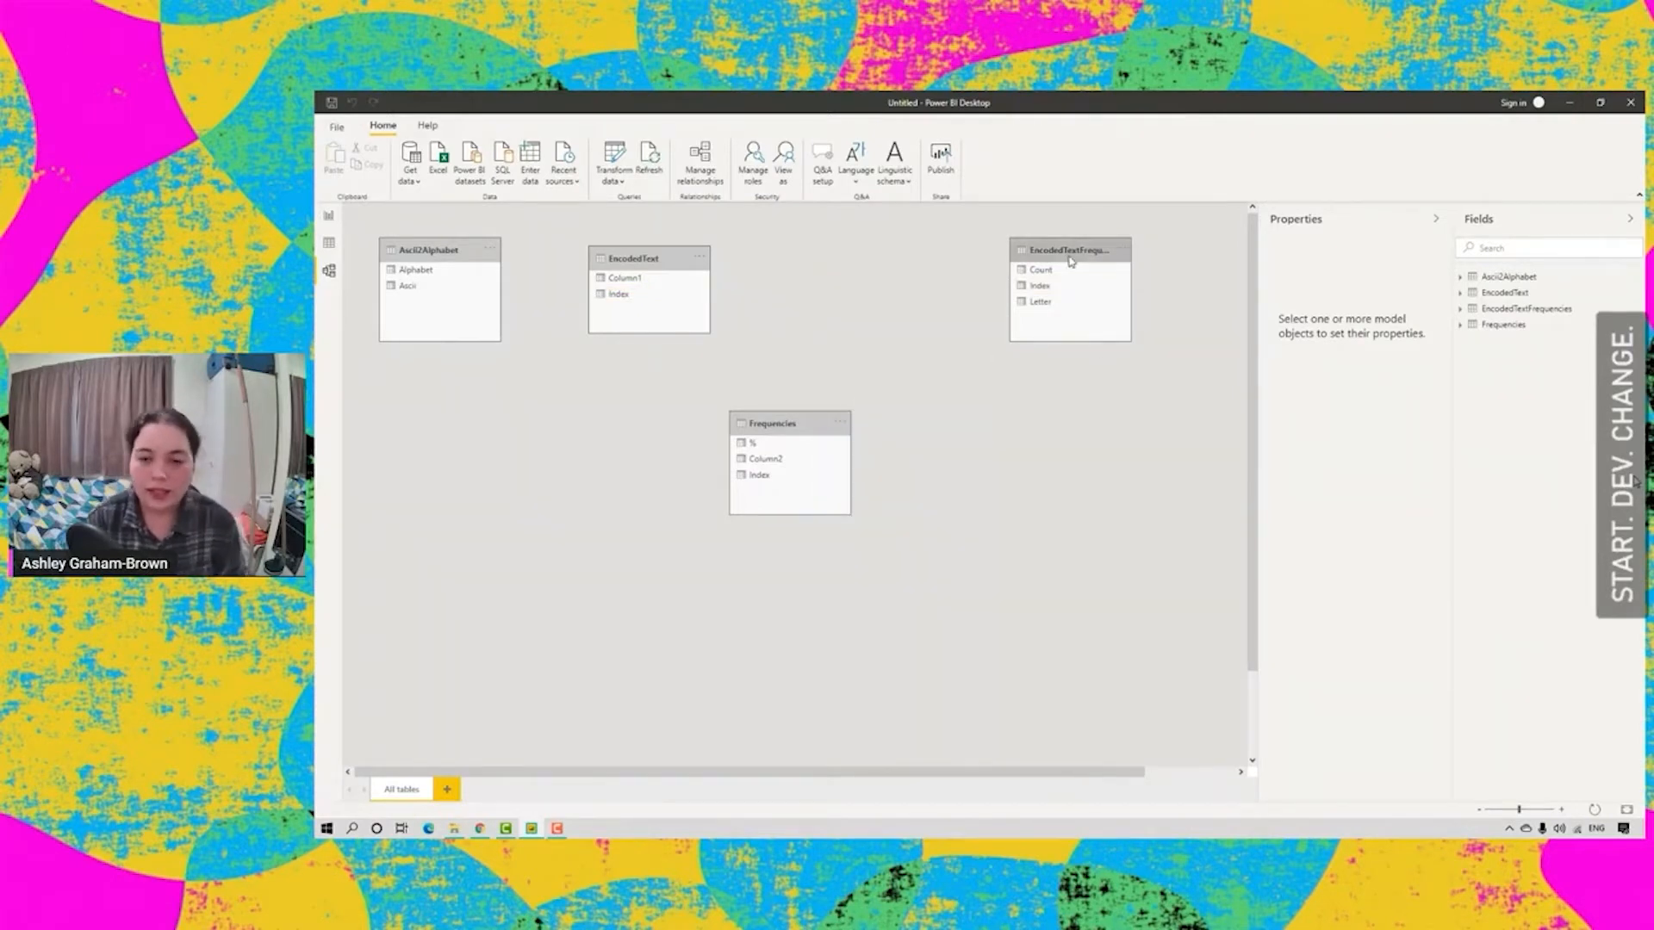
- Relate EncodedTextFrequencies to Frequencies one to one on Index, arrange both tables, and accept the relationship's properties
{"action": "left_click_drag", "start_coordinate": [1065, 253], "coordinate": [718, 433]}
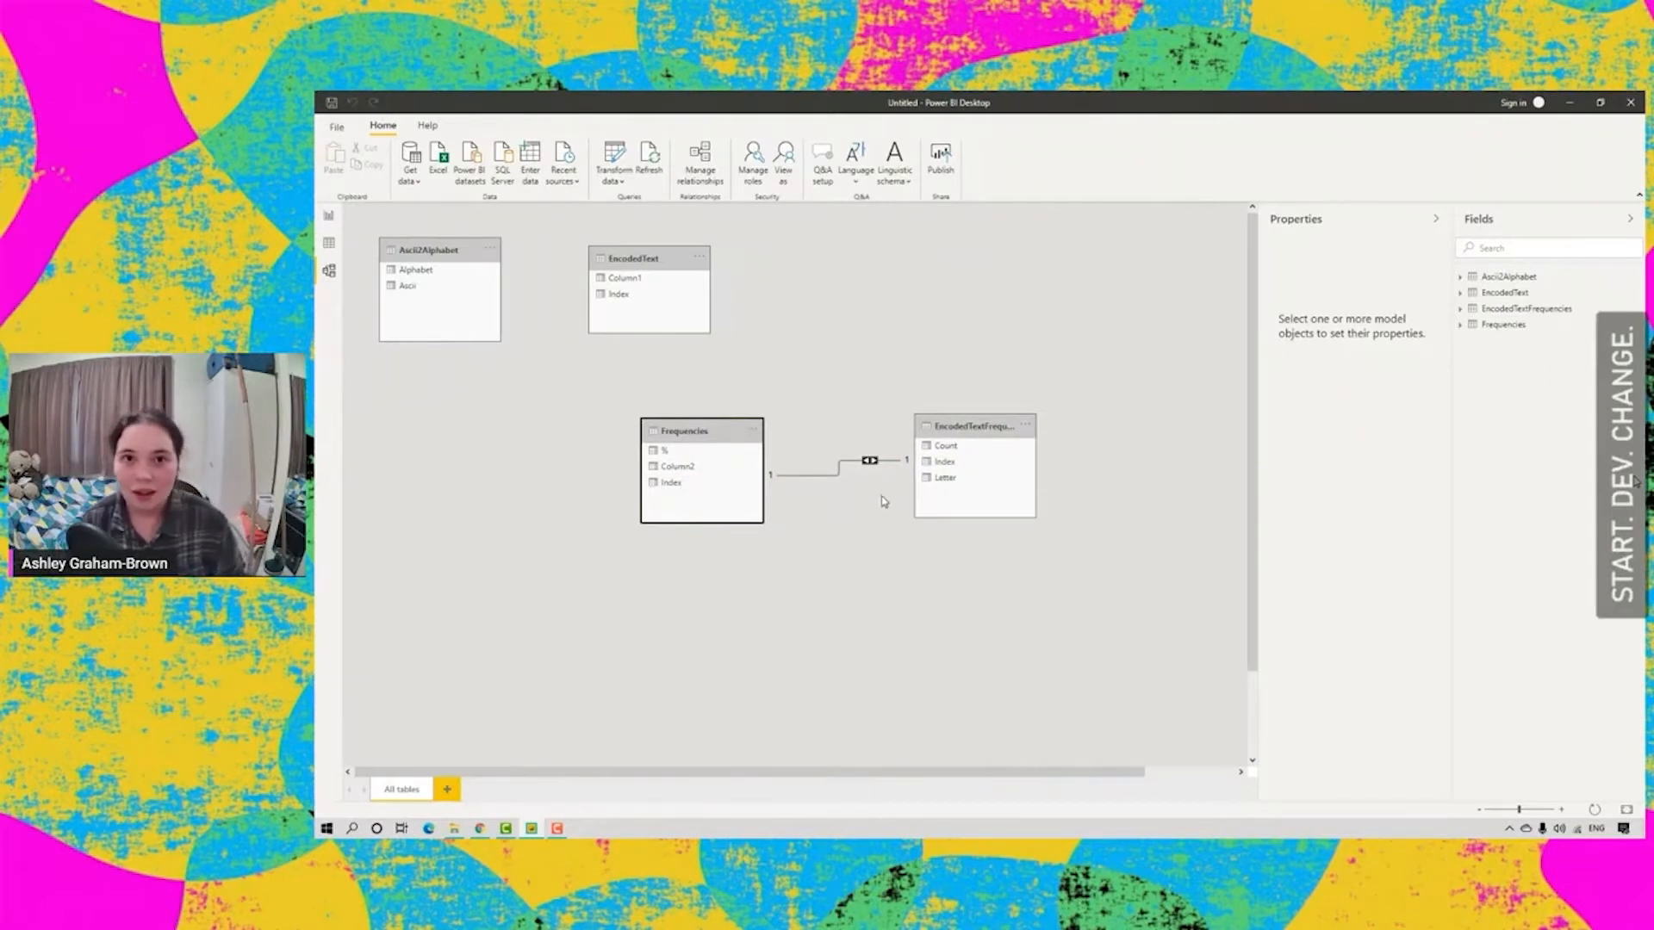
{"action": "left_click_drag", "start_coordinate": [947, 435], "coordinate": [900, 322]}
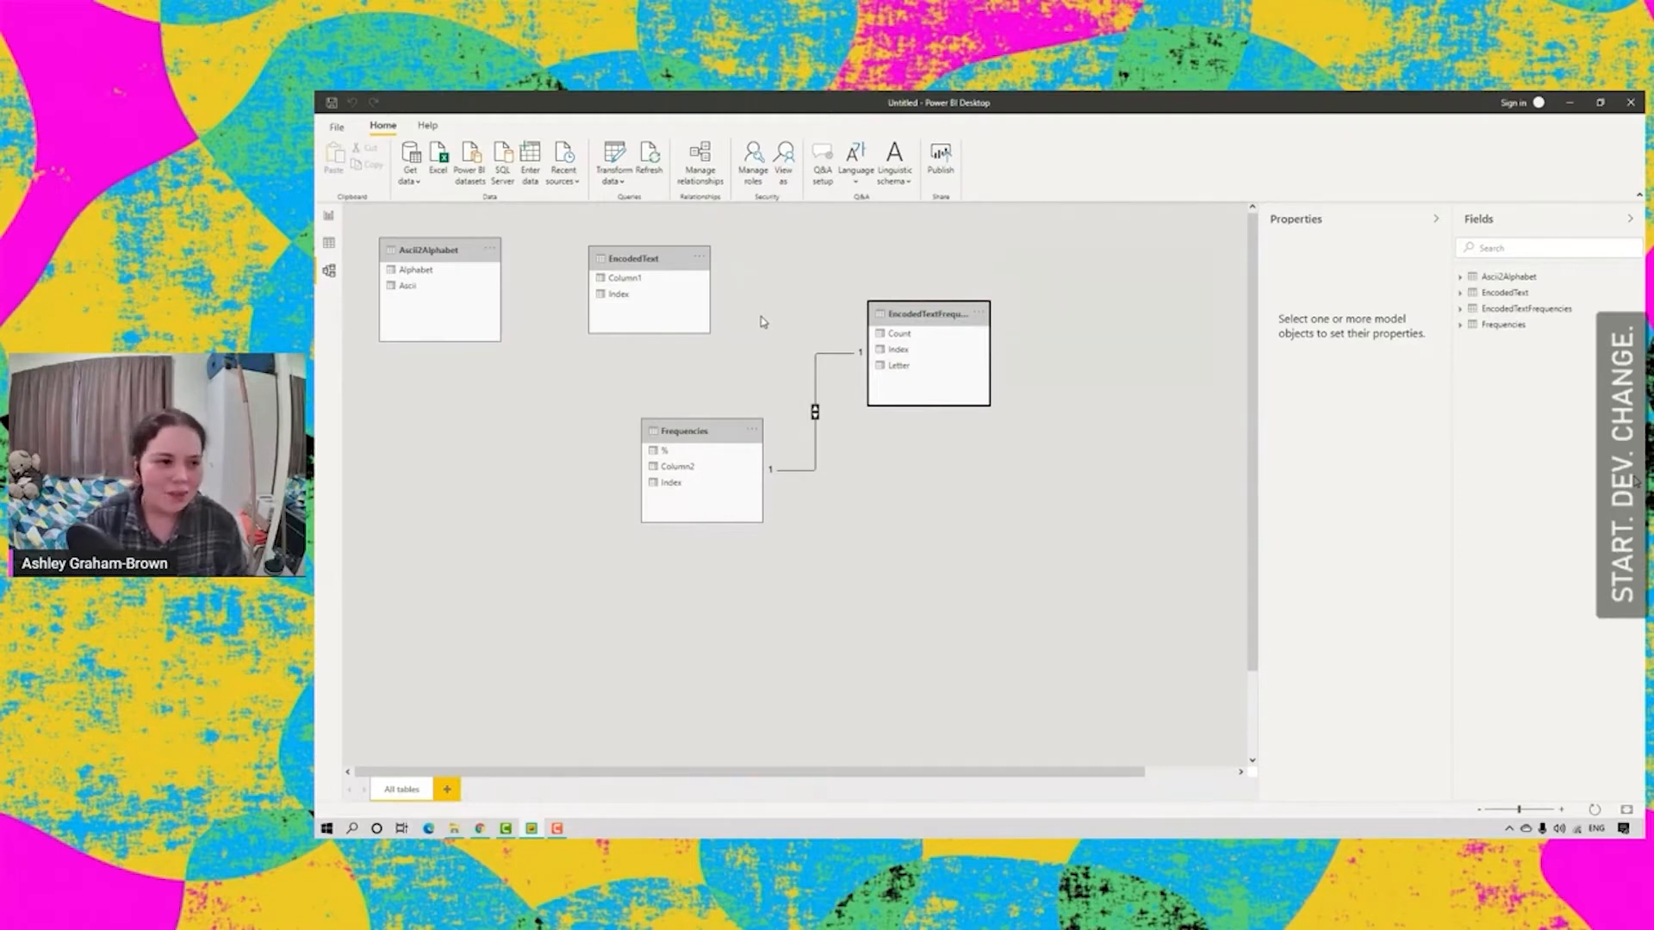
{"action": "left_click", "coordinate": [794, 394]}
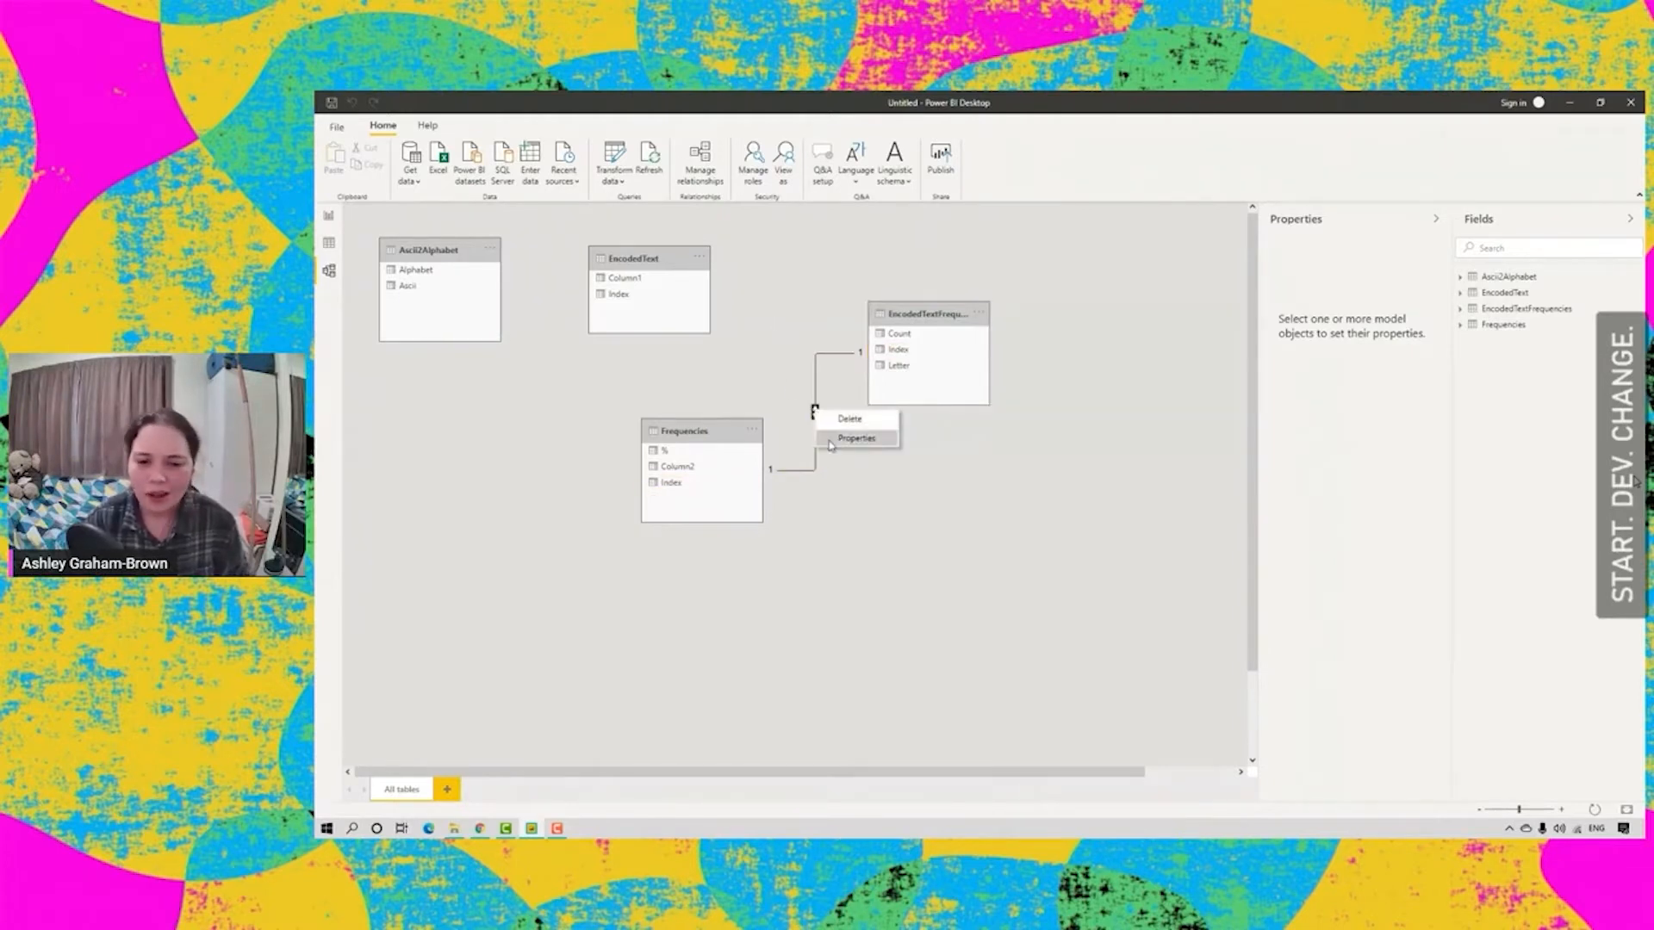
{"action": "double_click", "coordinate": [816, 441]}
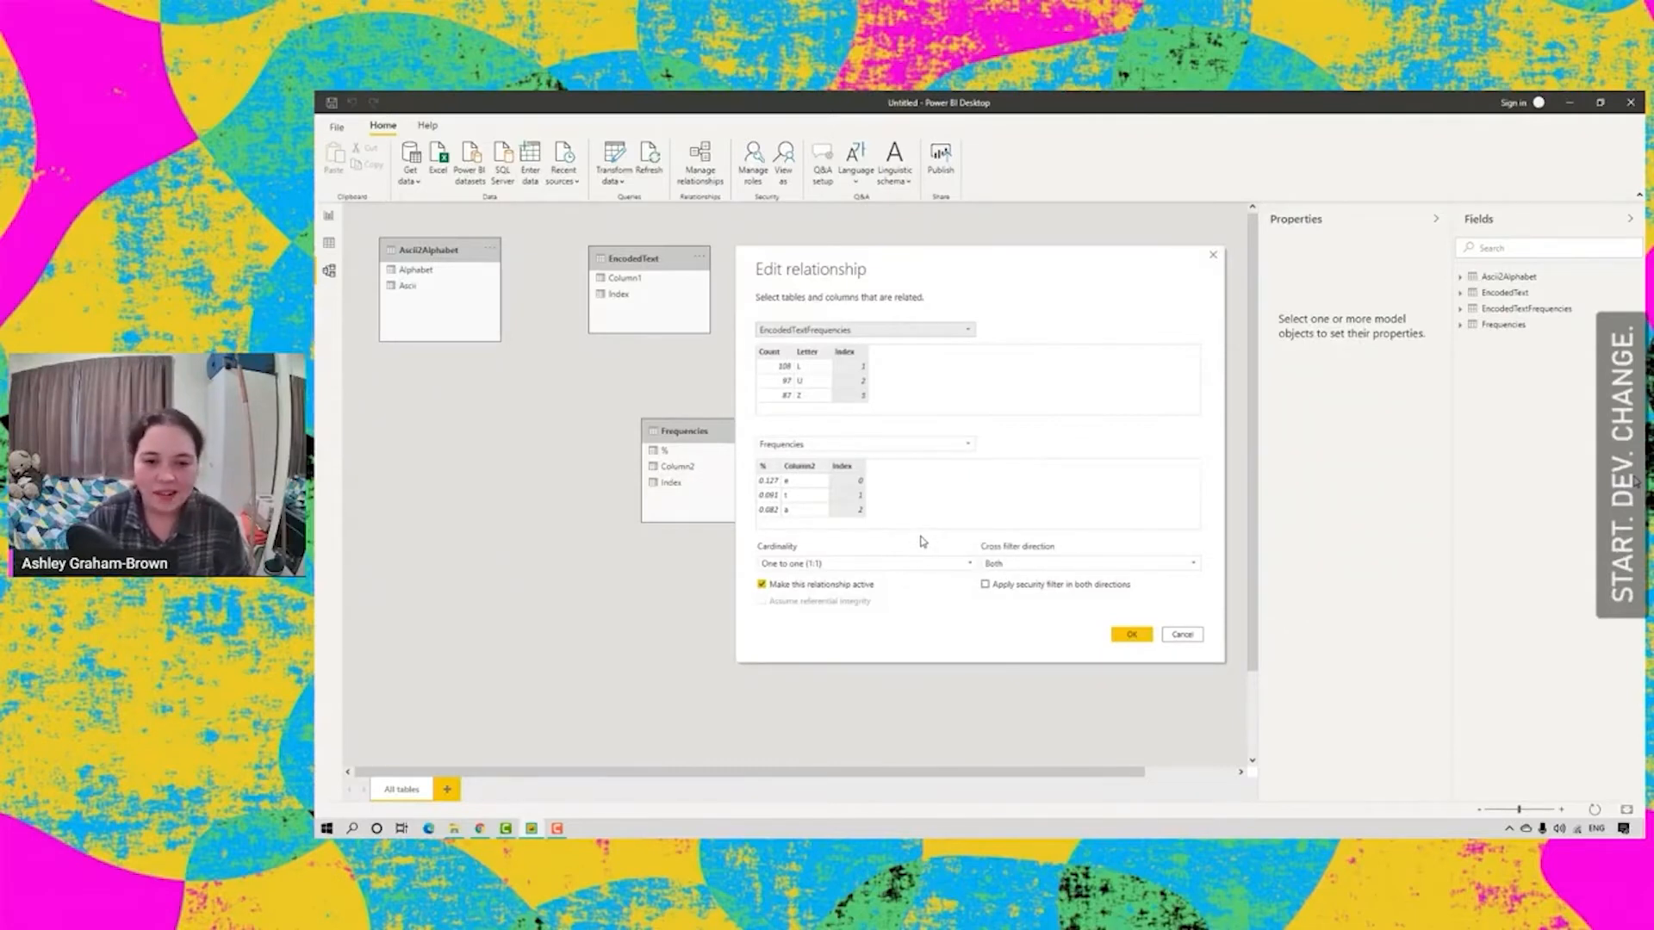
{"action": "left_click", "coordinate": [1128, 635]}
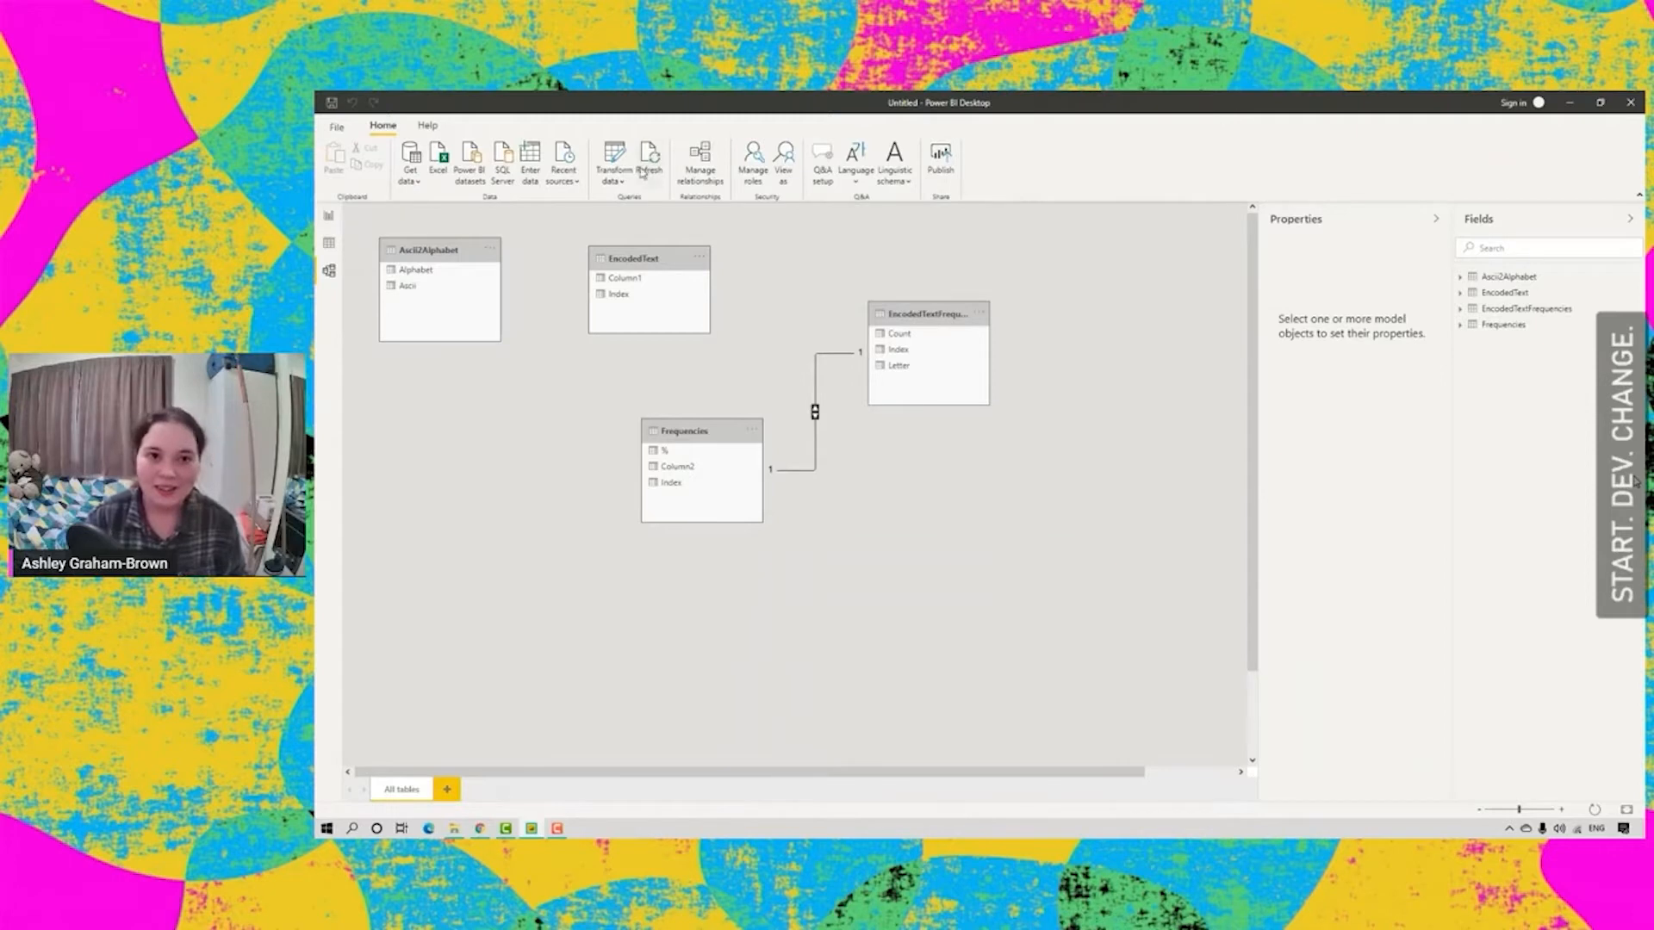
- Change the Added Index step of the Frequencies query to start at 1, and close the query editor applying the change
{"action": "left_click", "coordinate": [328, 216]}
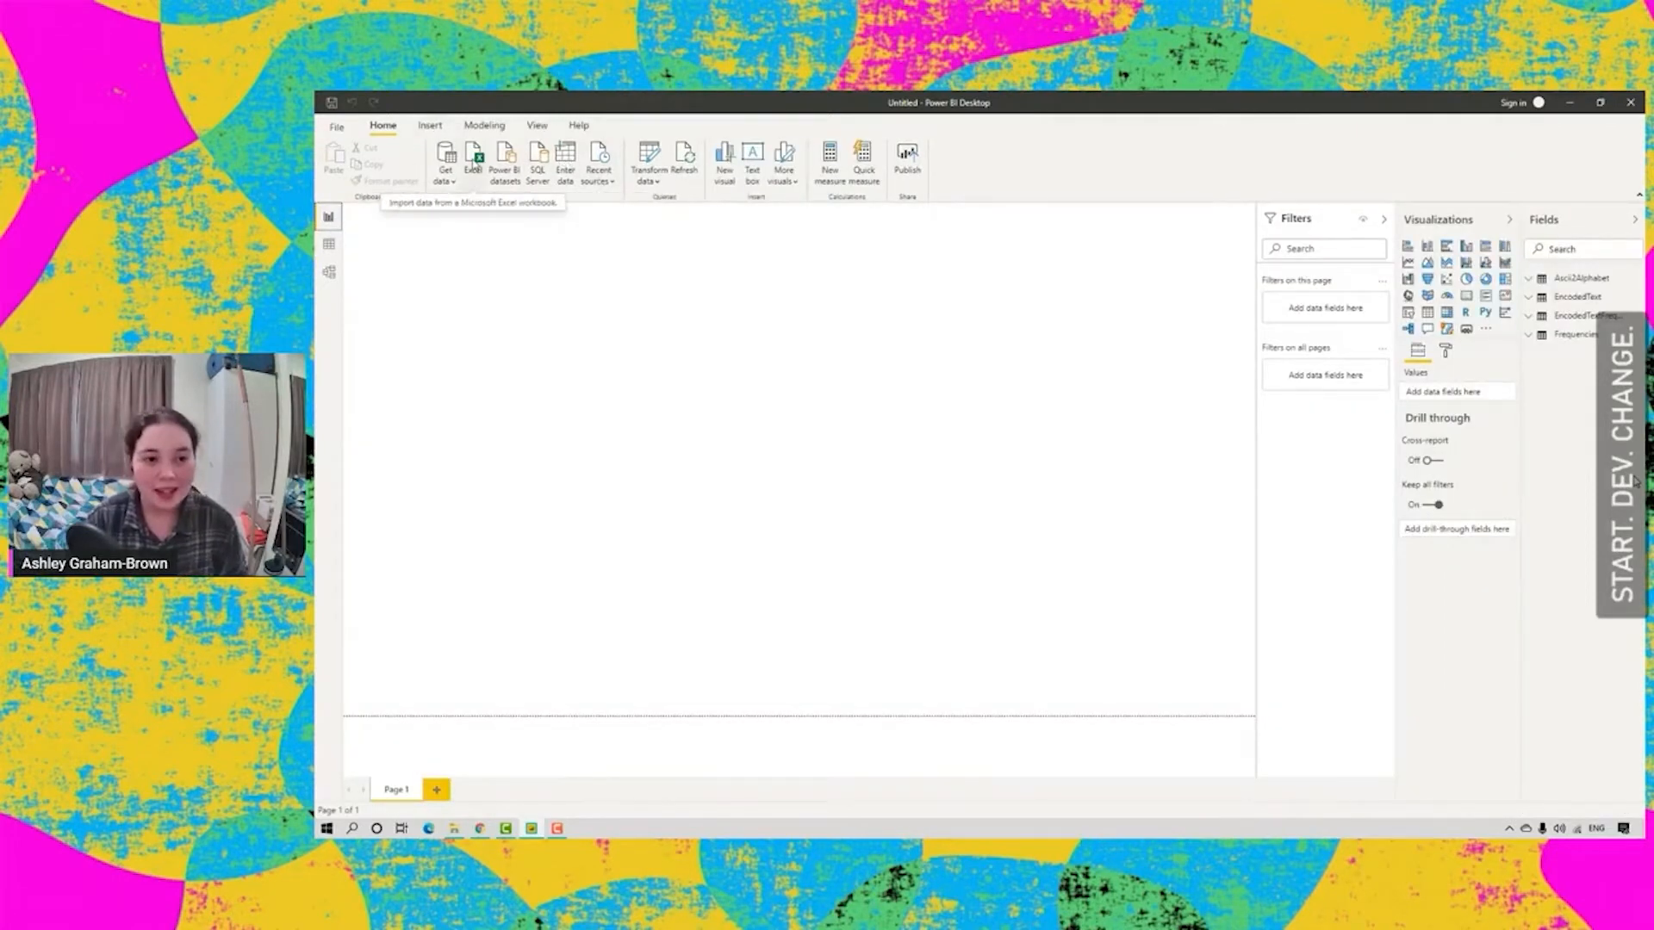
{"action": "left_click", "coordinate": [646, 160]}
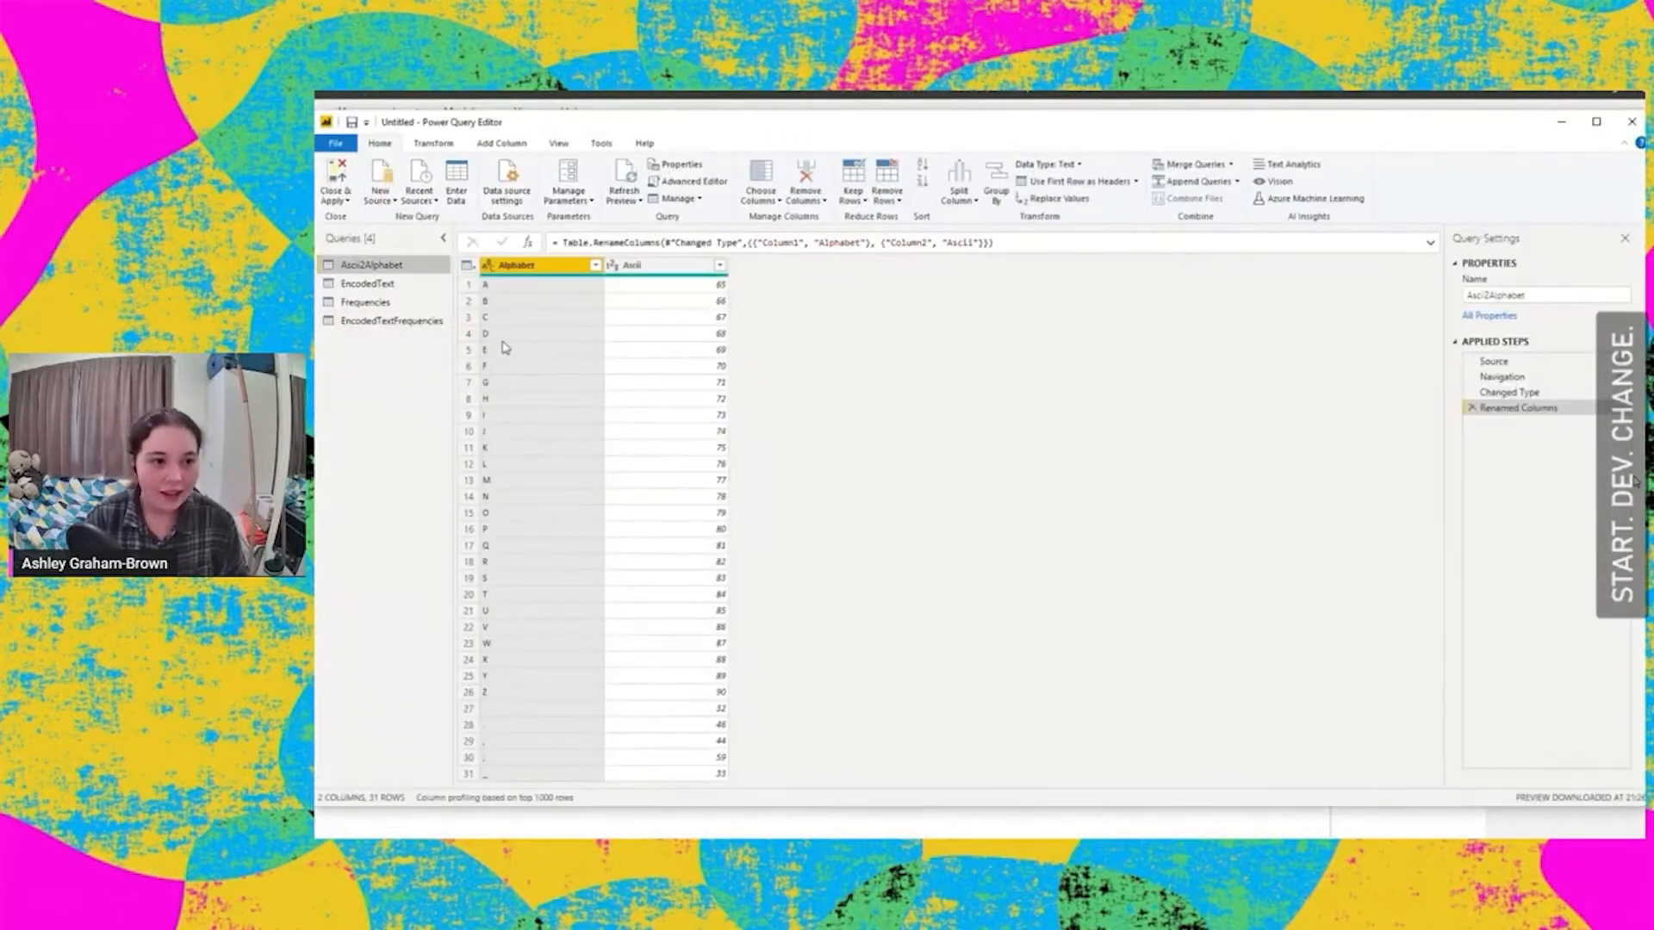
{"action": "left_click", "coordinate": [360, 303]}
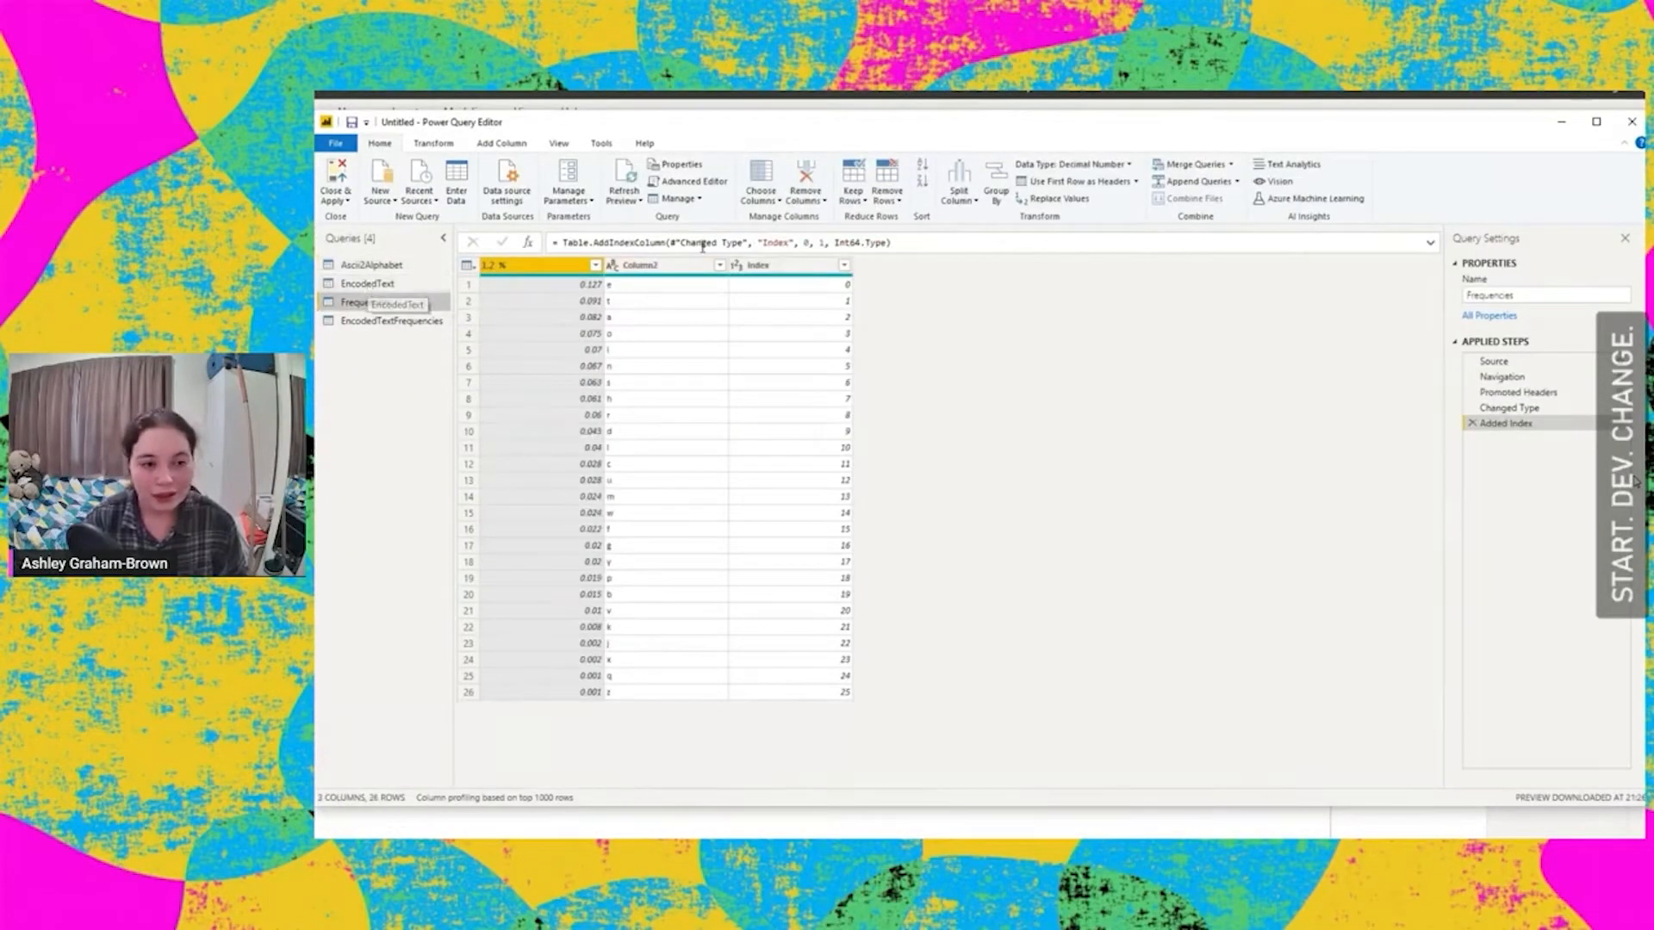
{"action": "left_click", "coordinate": [811, 243]}
{"action": "key", "text": "BackSpace"}
{"action": "type", "text": "1"}
{"action": "key", "text": "Return"}
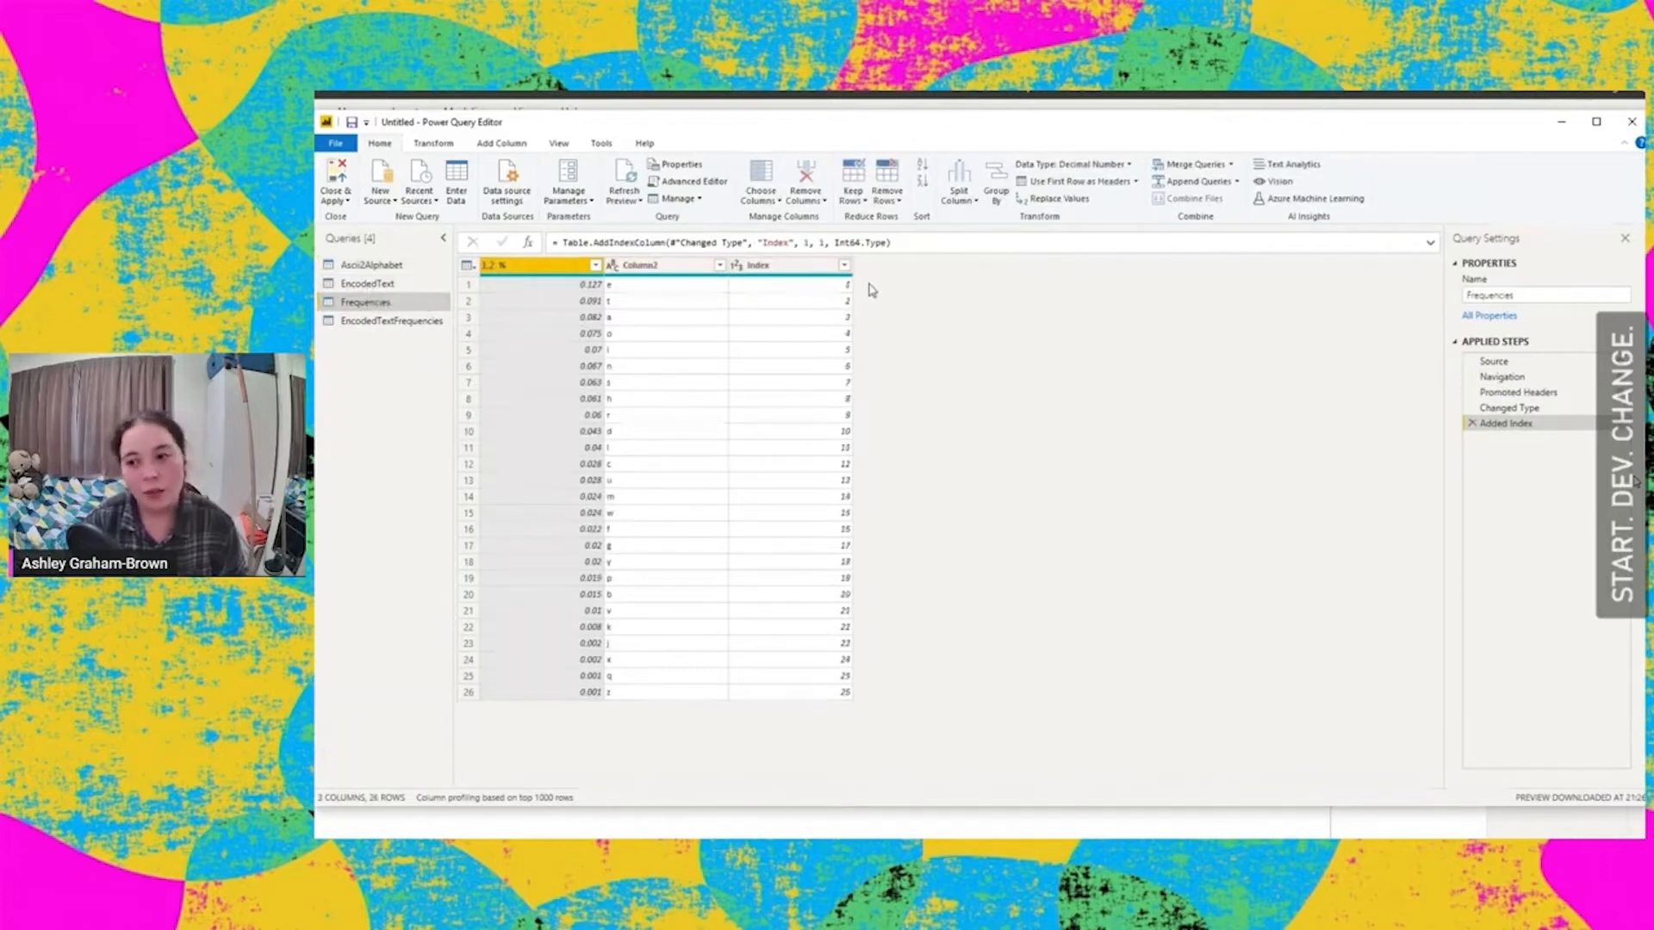
{"action": "left_click", "coordinate": [334, 180]}
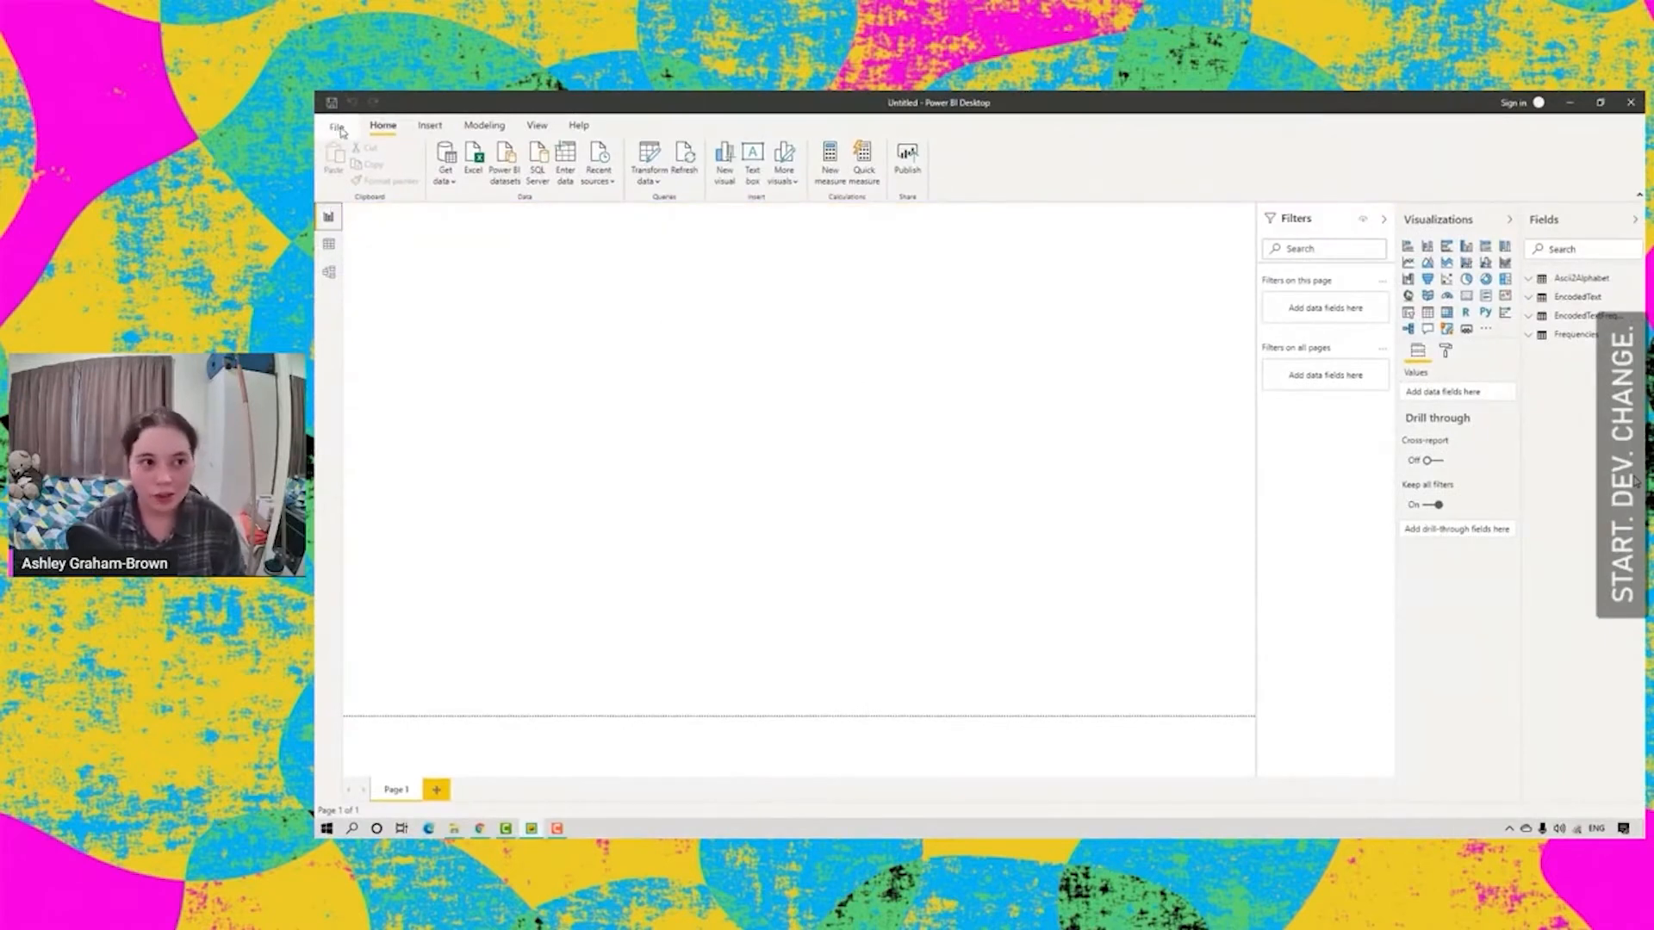
- Insert a line chart on the report page and enlarge it in width and height
{"action": "left_click", "coordinate": [1408, 262]}
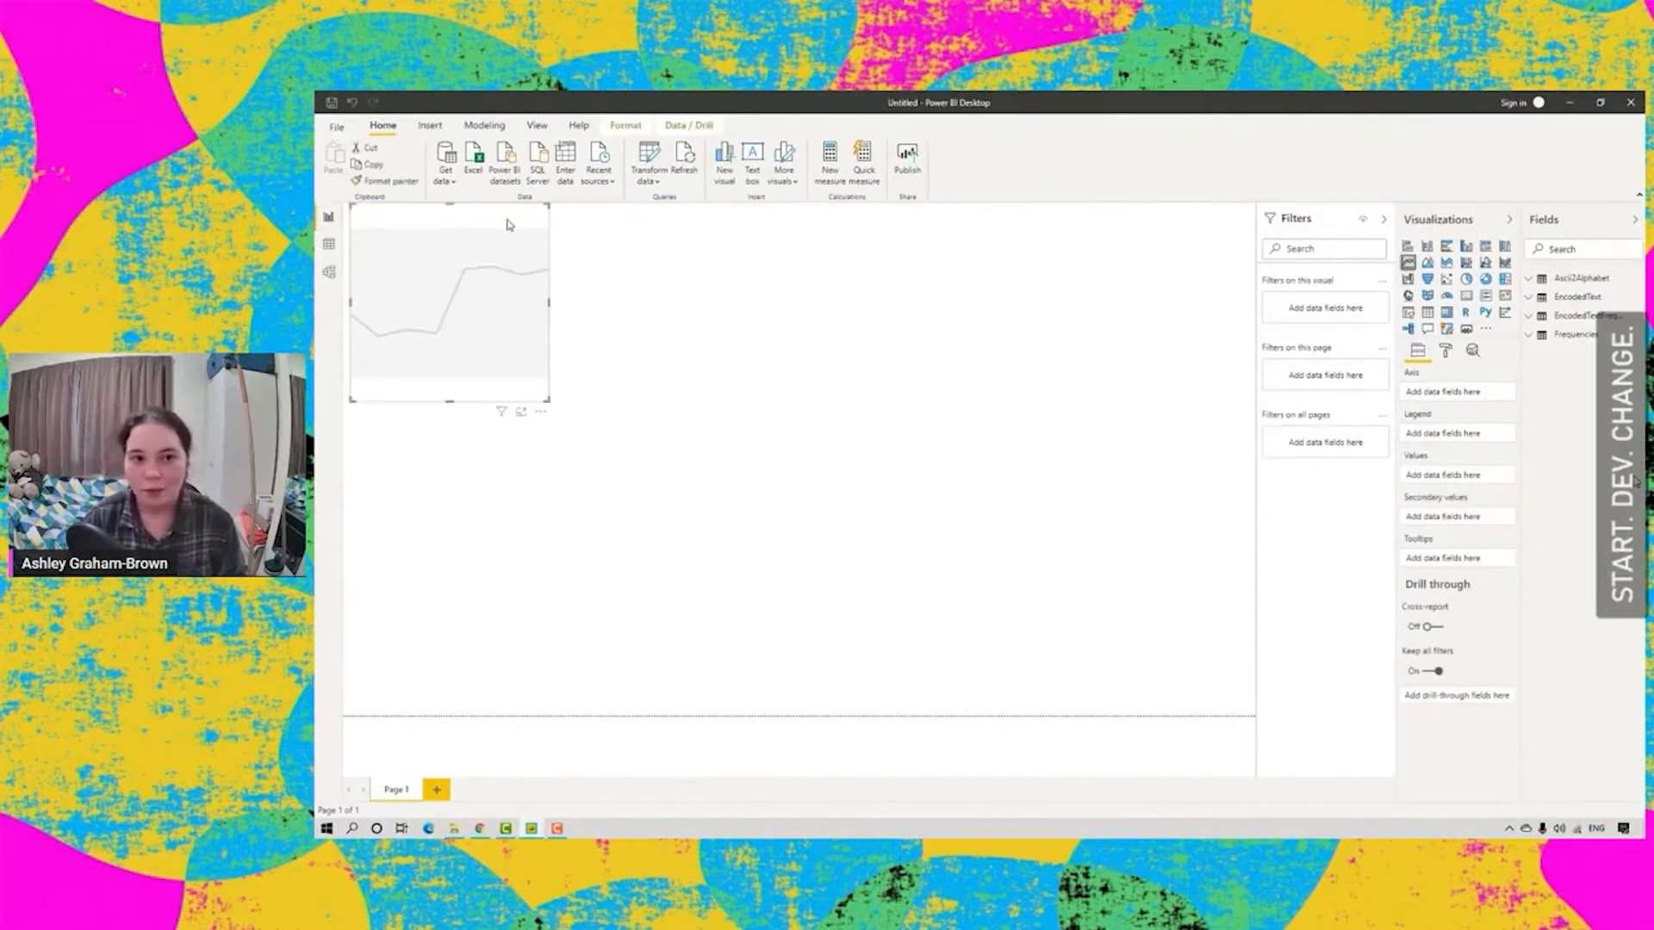
{"action": "left_click_drag", "start_coordinate": [550, 303], "coordinate": [715, 302]}
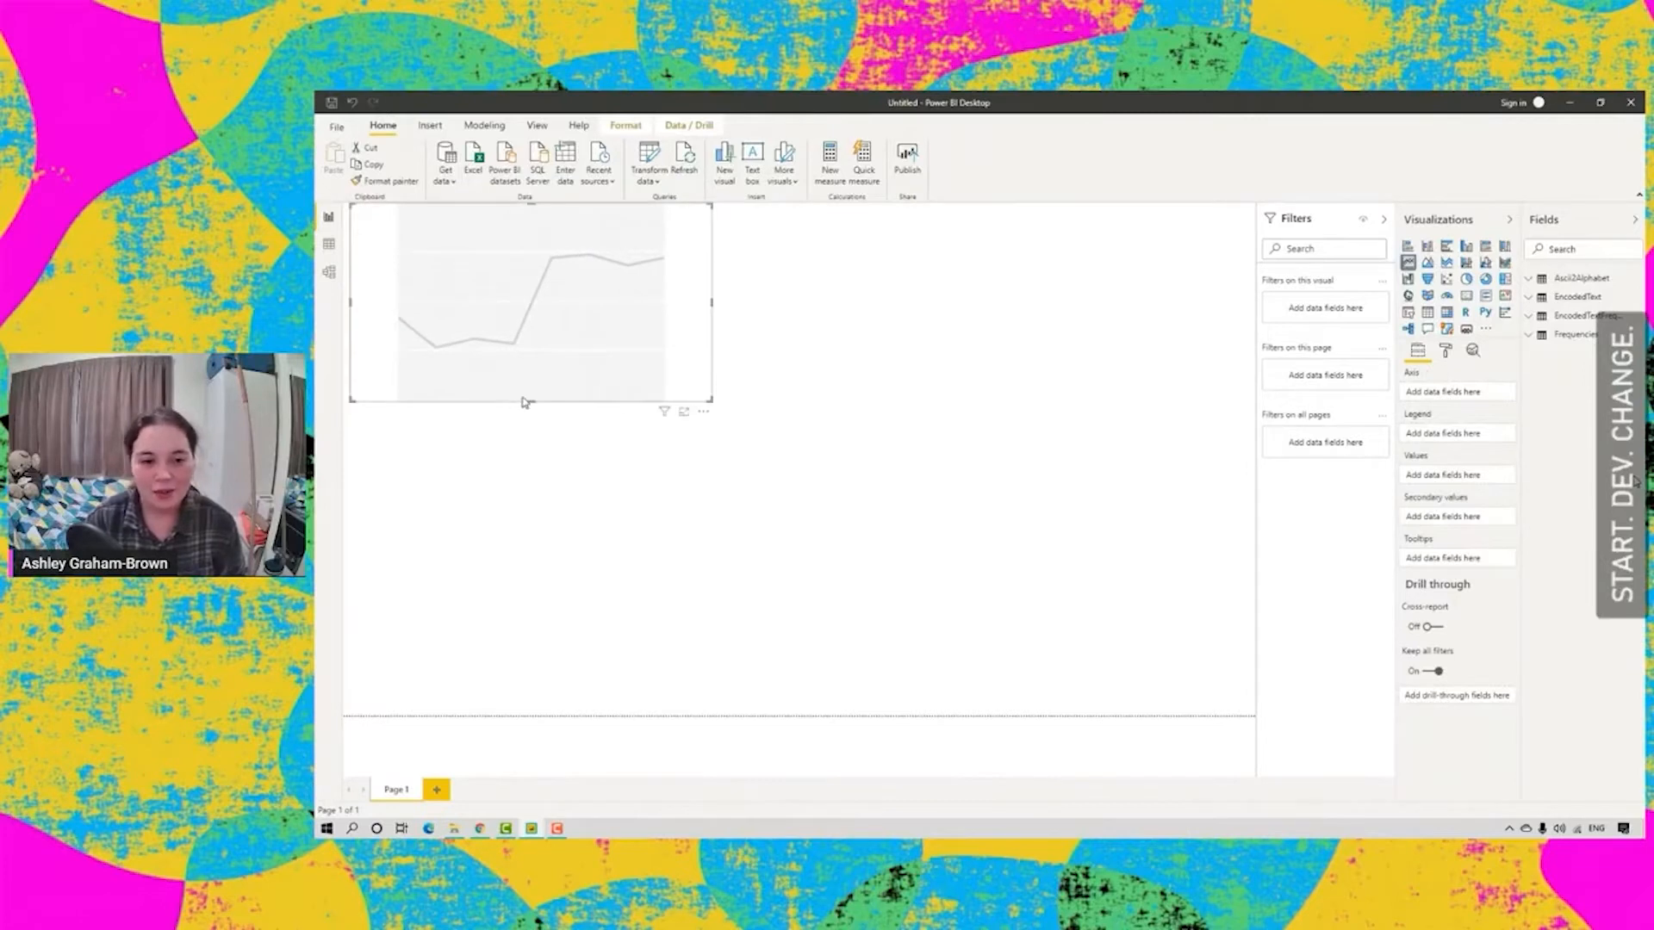
{"action": "left_click_drag", "start_coordinate": [532, 403], "coordinate": [539, 441]}
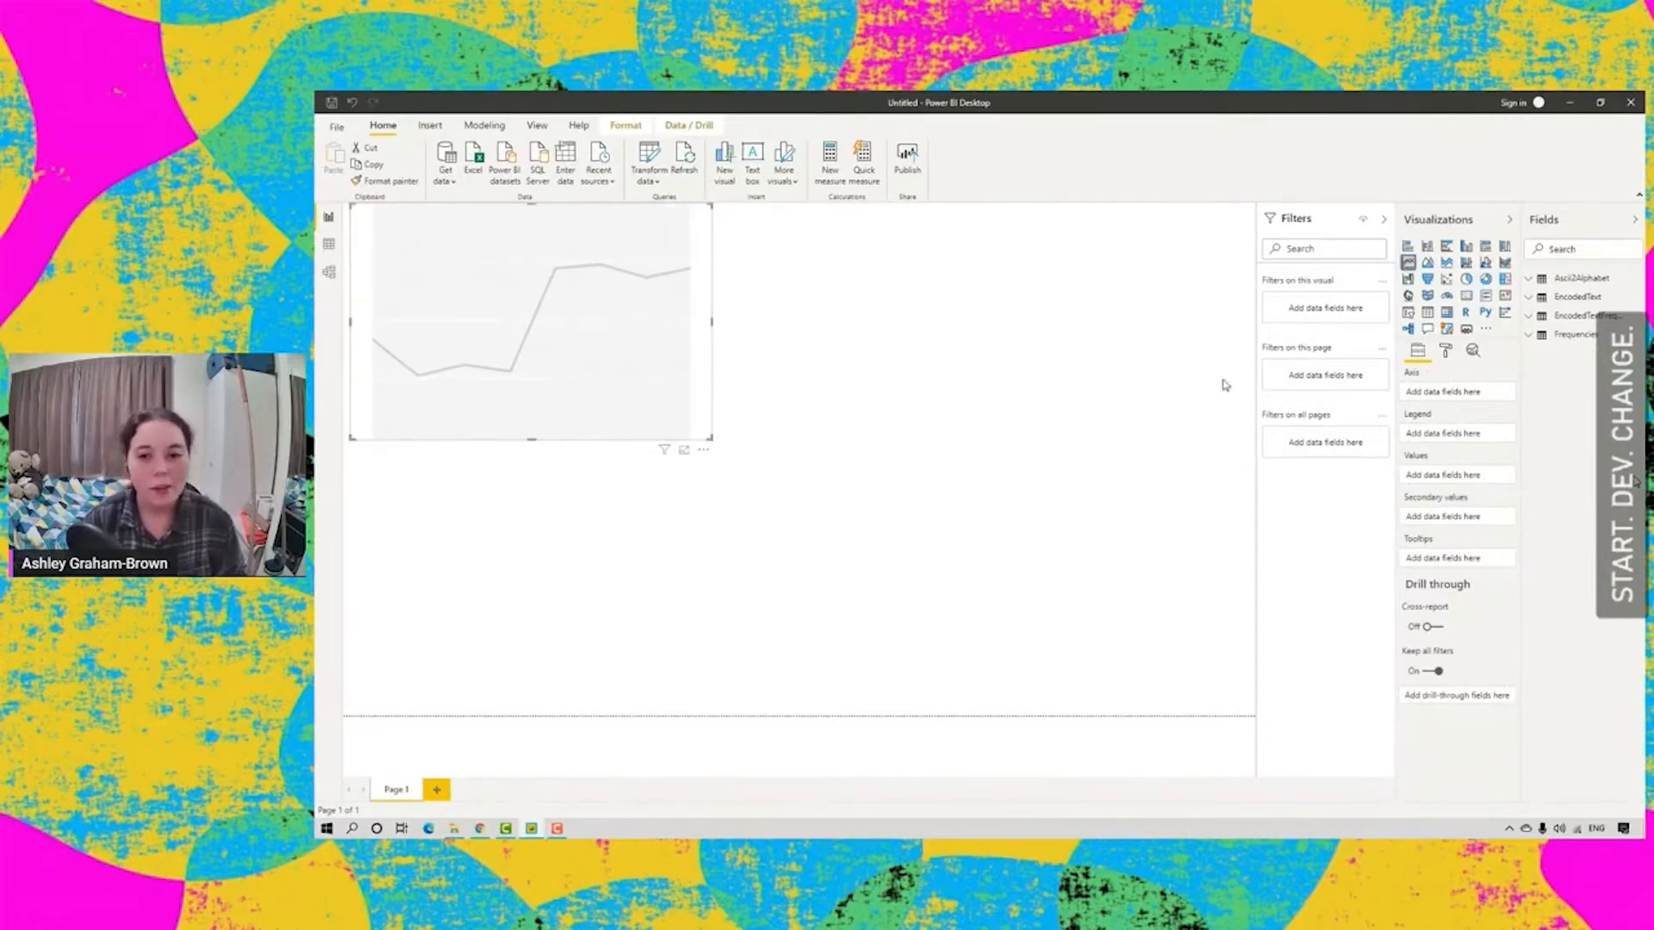
- Plot % by Index from the Frequencies table in the line chart and widen the chart
{"action": "left_click", "coordinate": [1539, 301]}
{"action": "left_click", "coordinate": [1539, 301]}
{"action": "left_click", "coordinate": [1533, 337]}
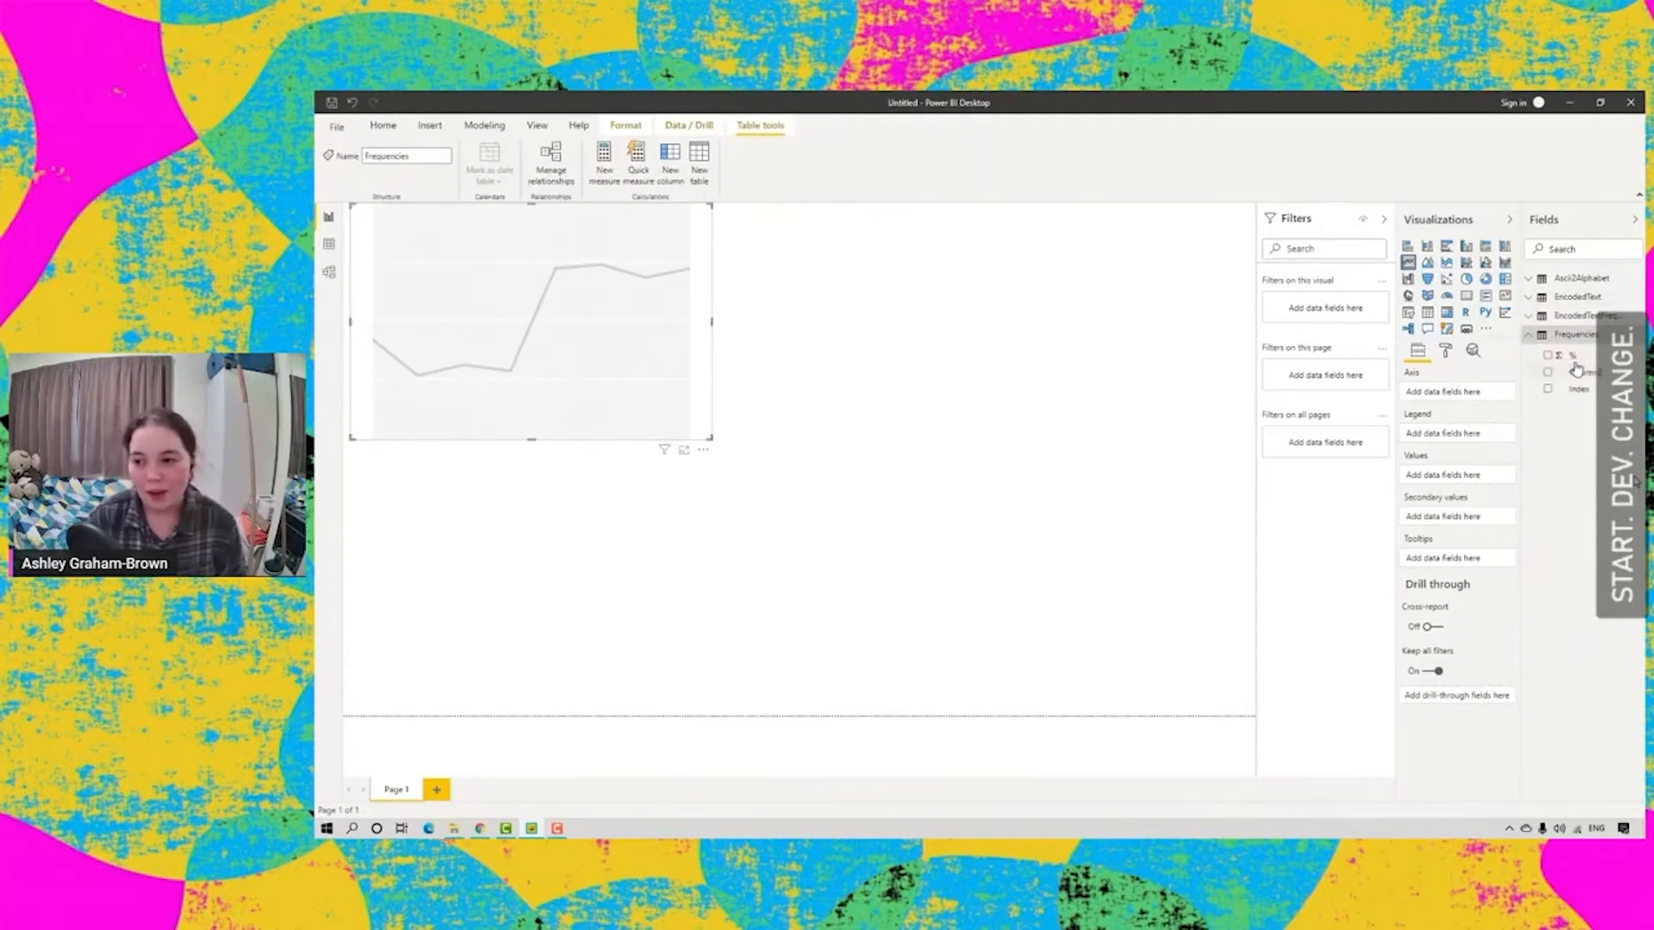
{"action": "left_click", "coordinate": [1588, 362]}
{"action": "left_click_drag", "start_coordinate": [1585, 376], "coordinate": [1483, 392]}
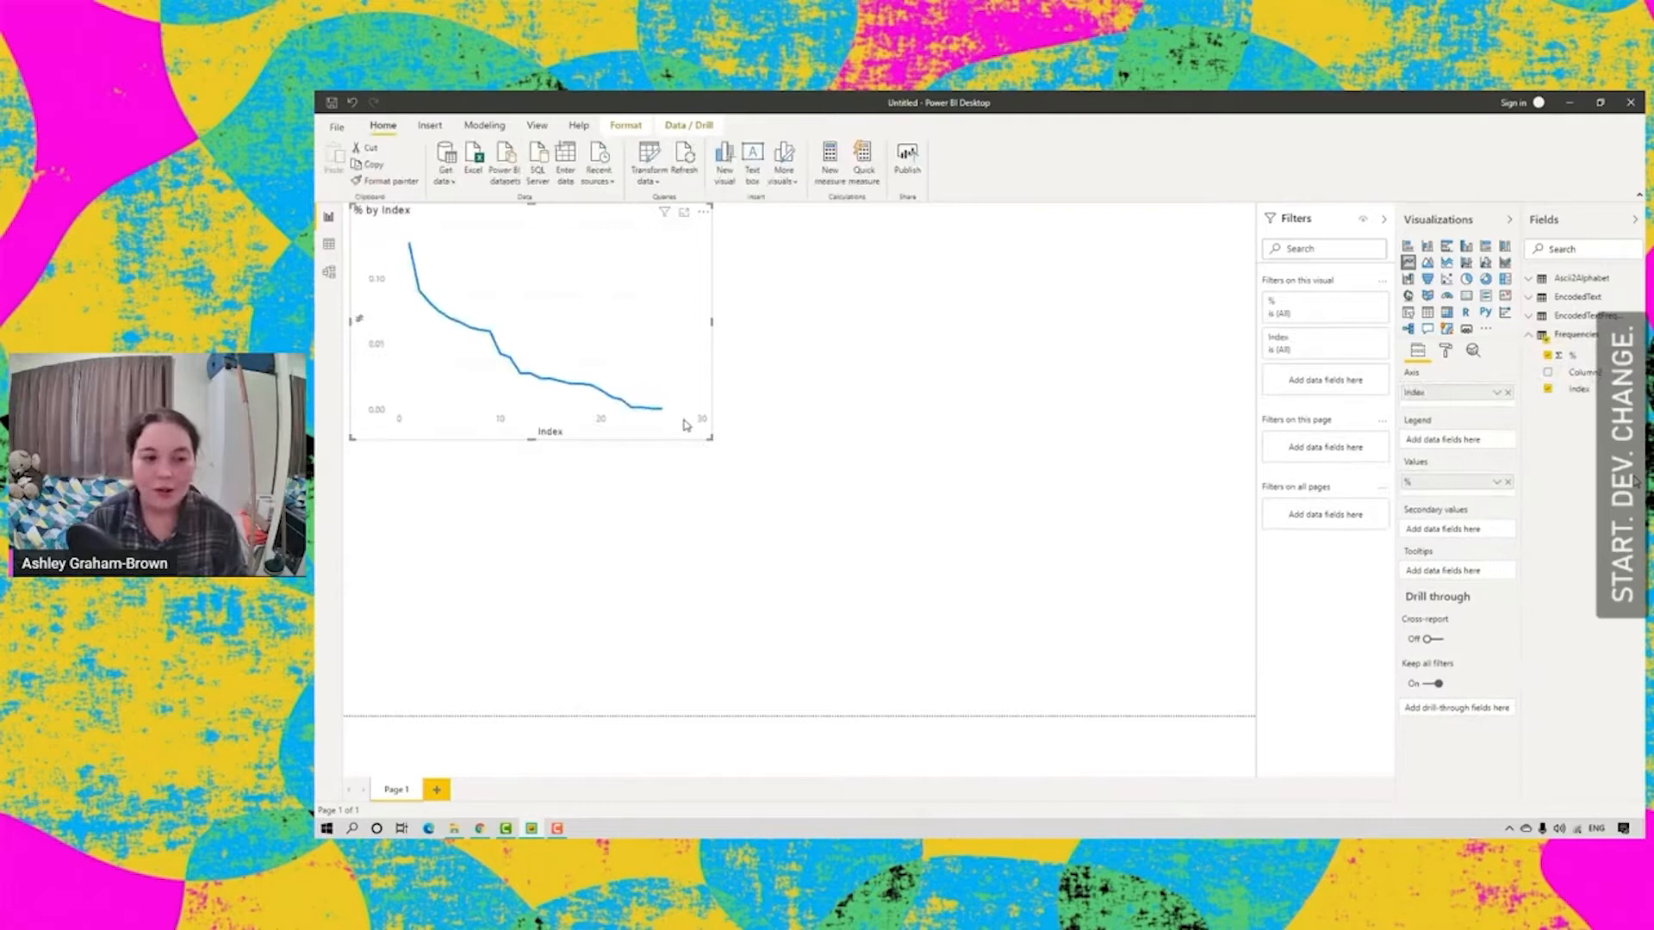
{"action": "left_click_drag", "start_coordinate": [709, 437], "coordinate": [867, 417]}
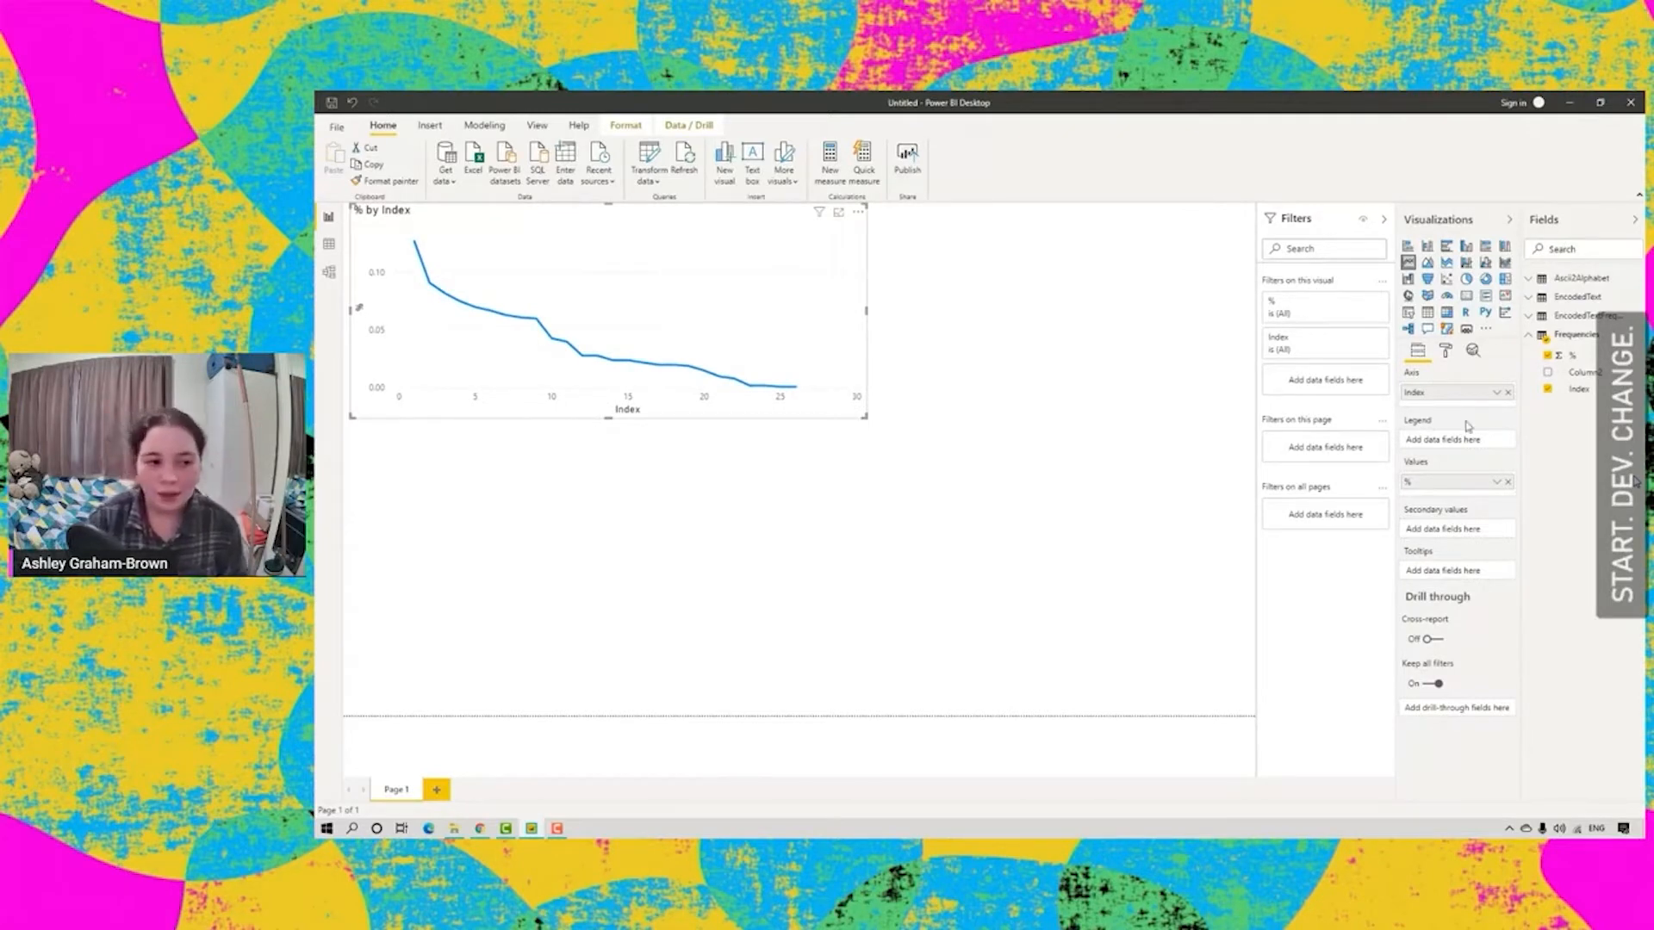
- Open the EncodedTextFrequencies table in the data view and add a new calculated column
{"action": "left_click", "coordinate": [1532, 335]}
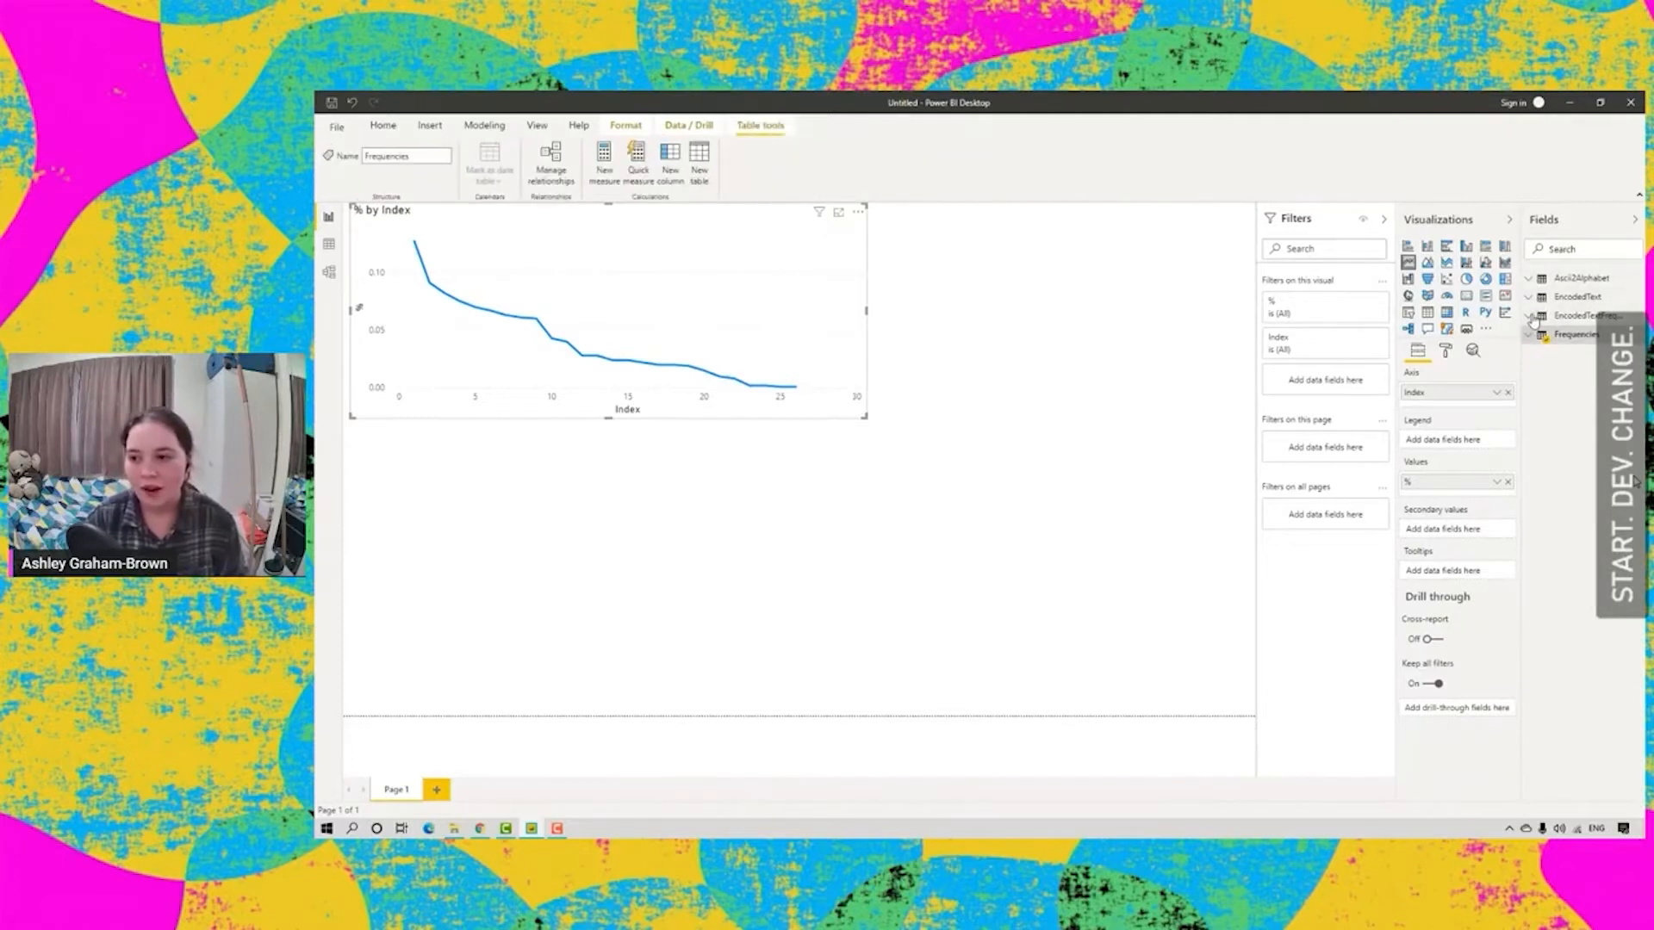
{"action": "left_click", "coordinate": [1534, 316]}
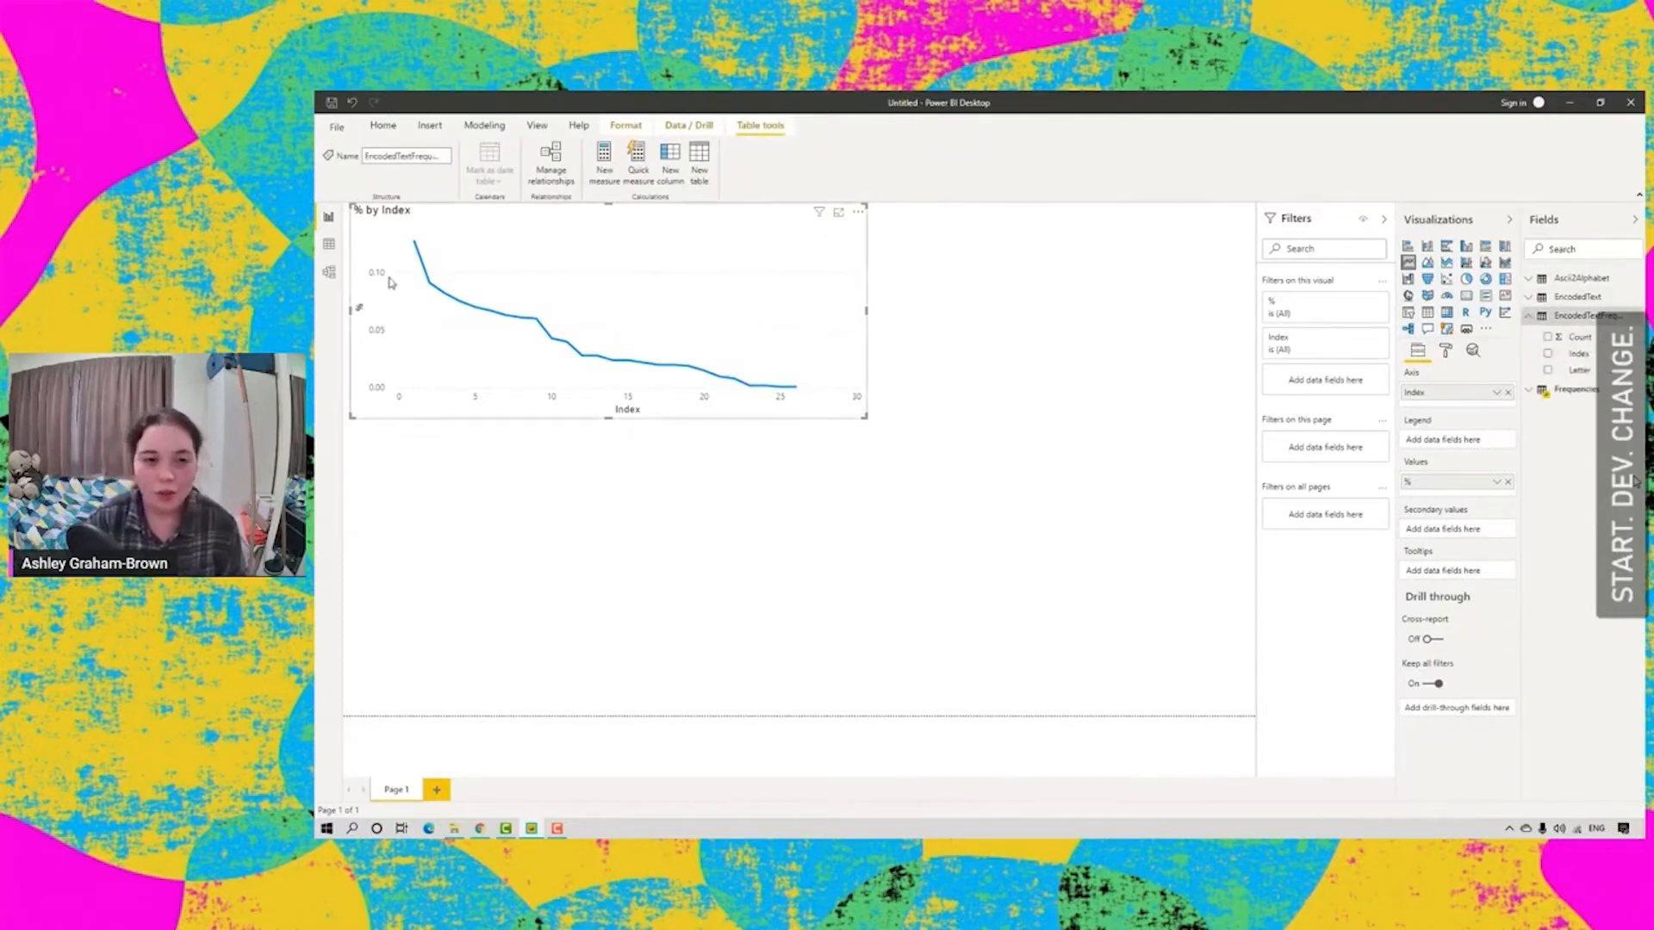
{"action": "left_click", "coordinate": [329, 244]}
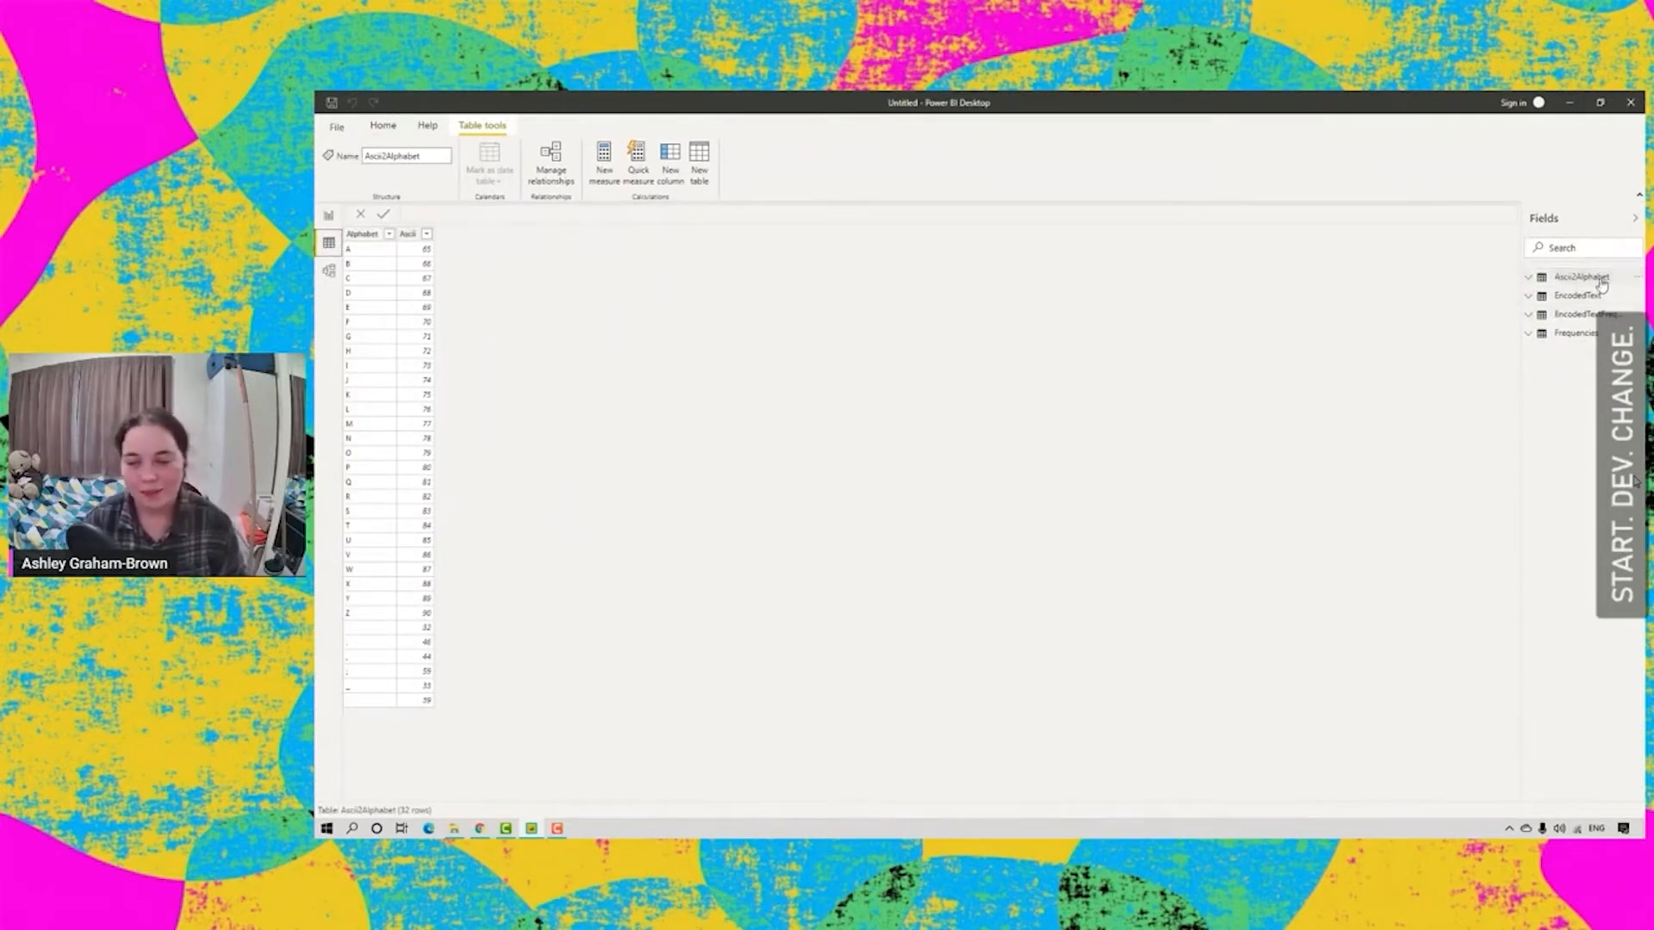
{"action": "left_click", "coordinate": [1581, 315]}
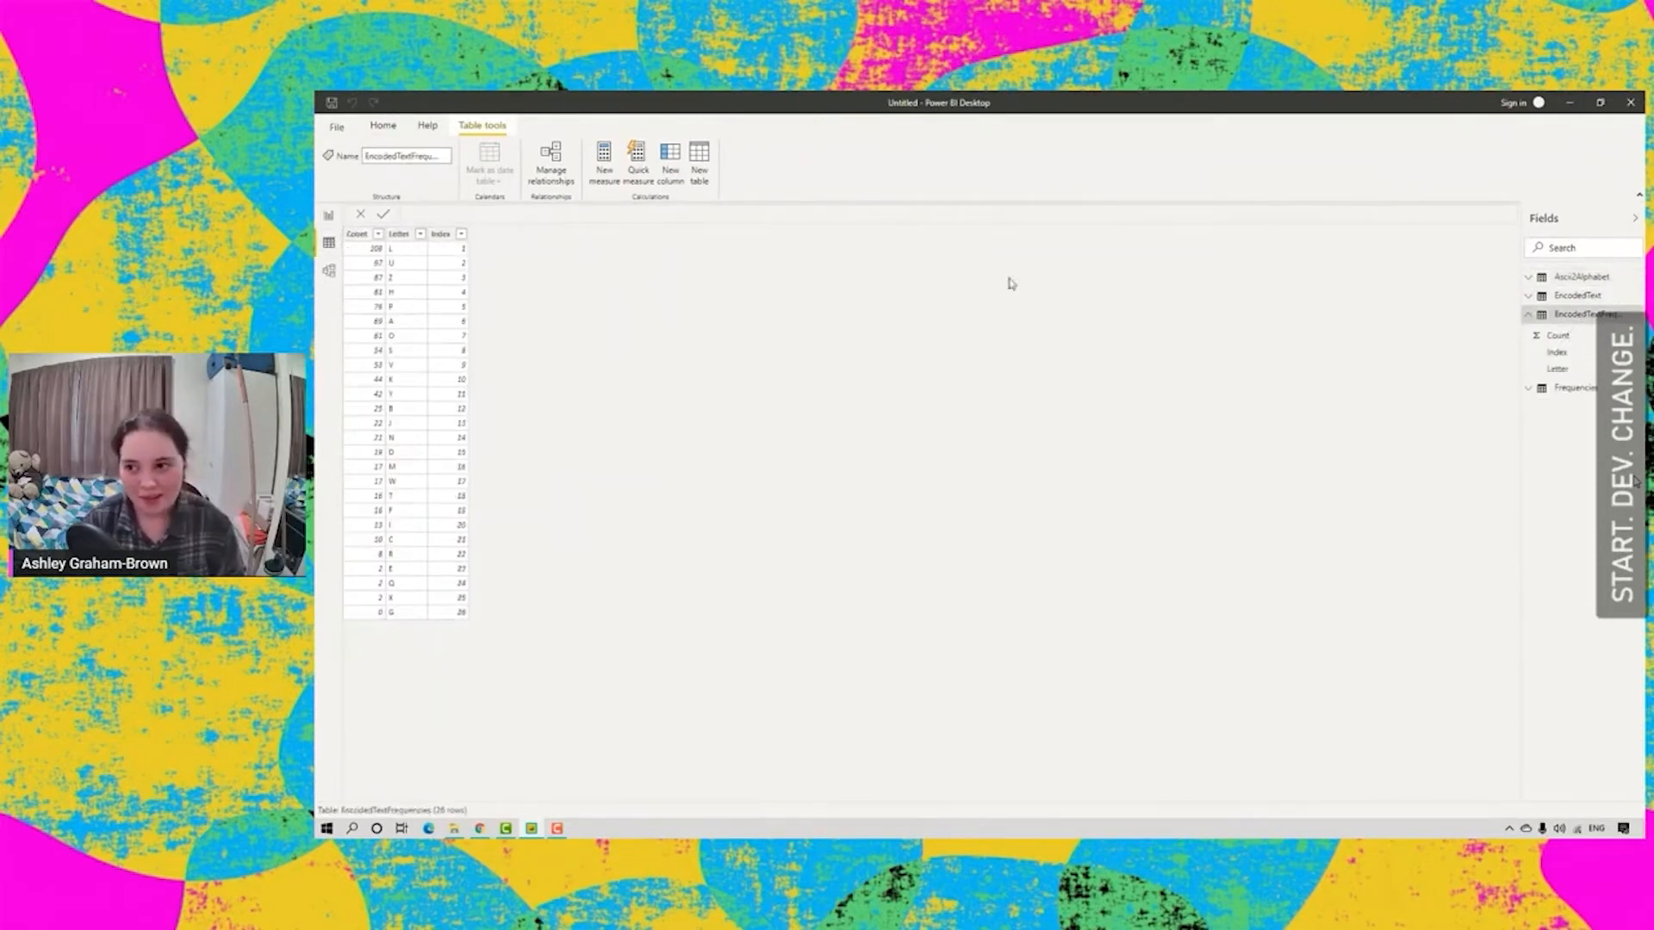
{"action": "left_click", "coordinate": [1566, 336]}
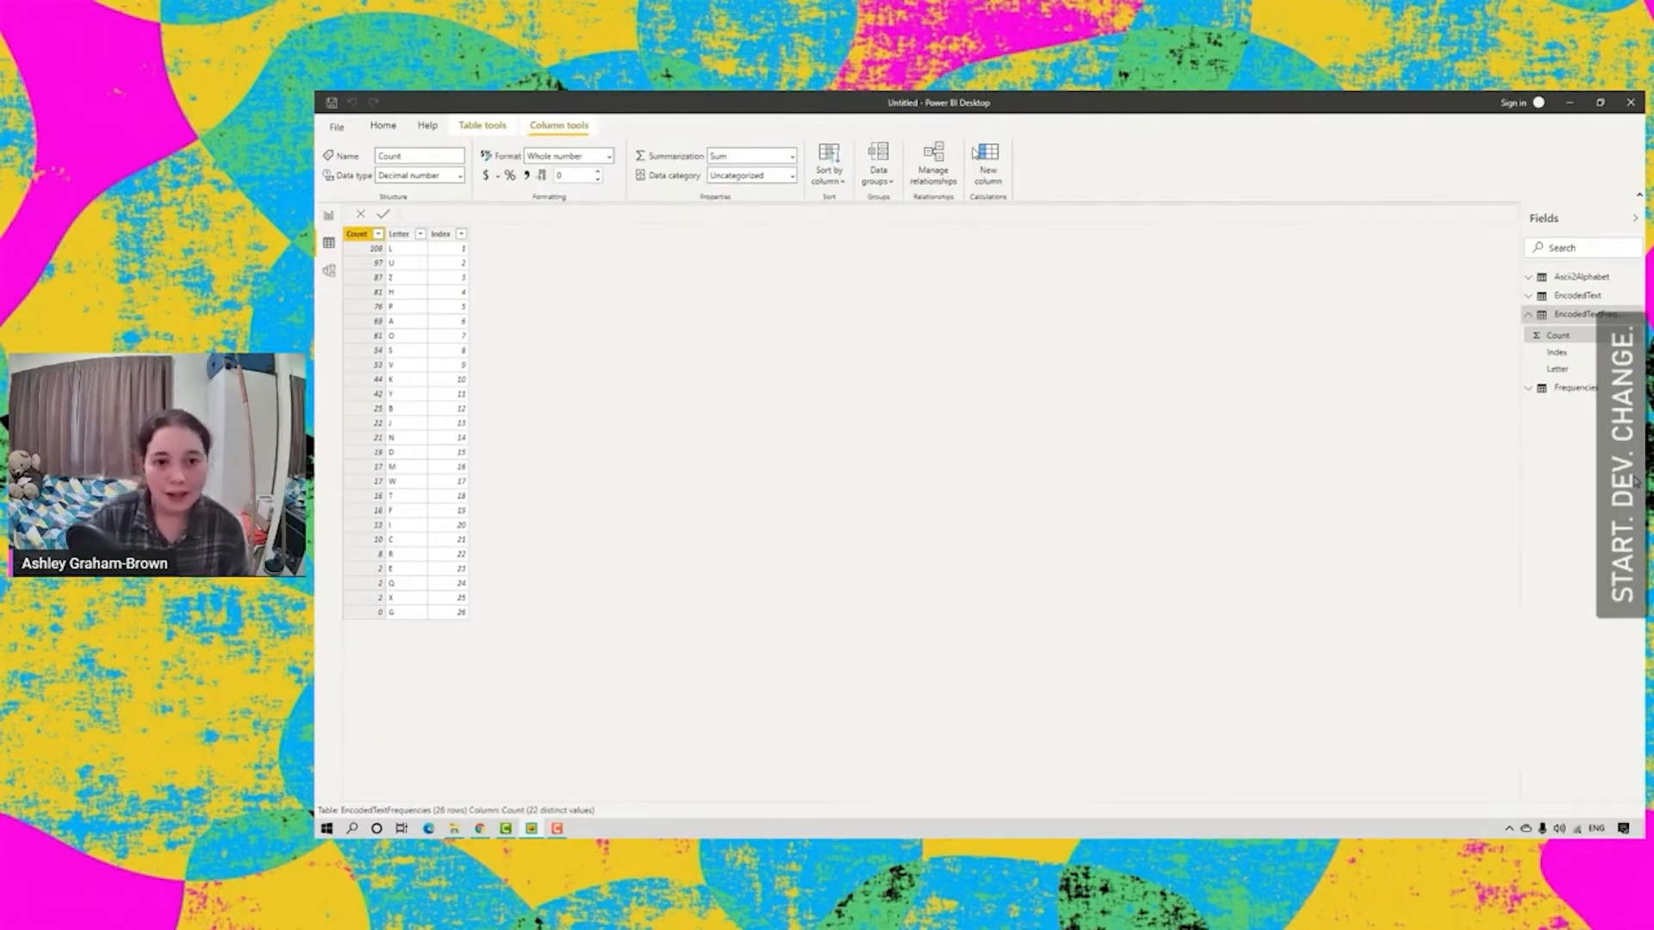
{"action": "left_click", "coordinate": [987, 174]}
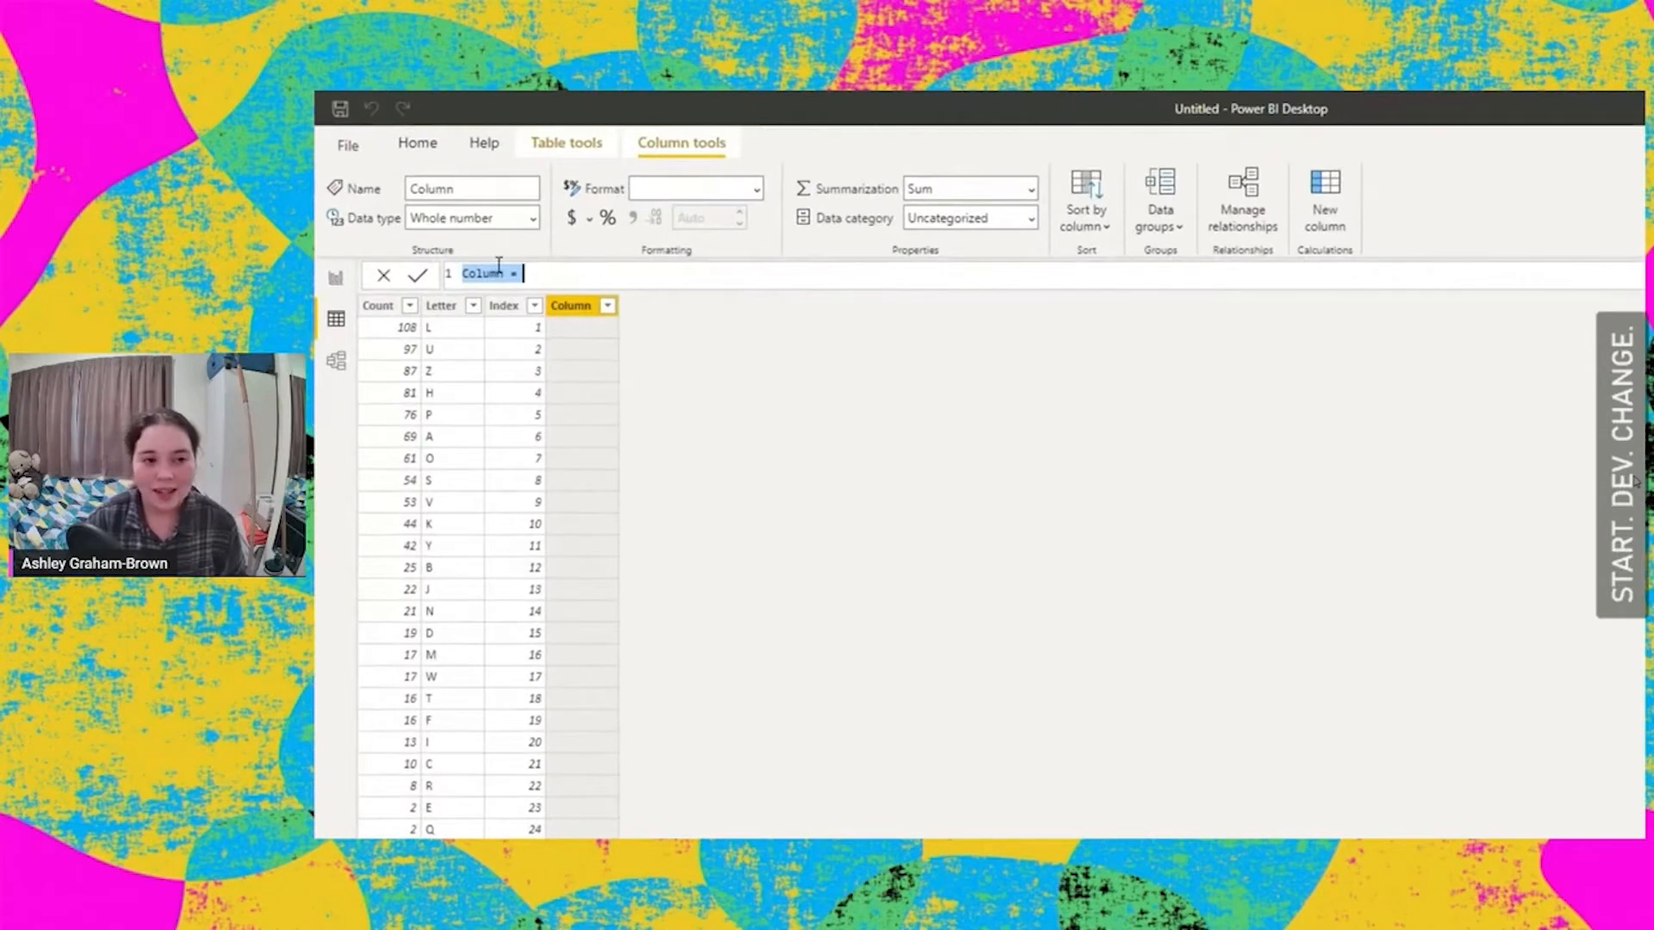
- Name the new calculated column Frequency and enter sum as the start of its formula
{"action": "left_click", "coordinate": [583, 272]}
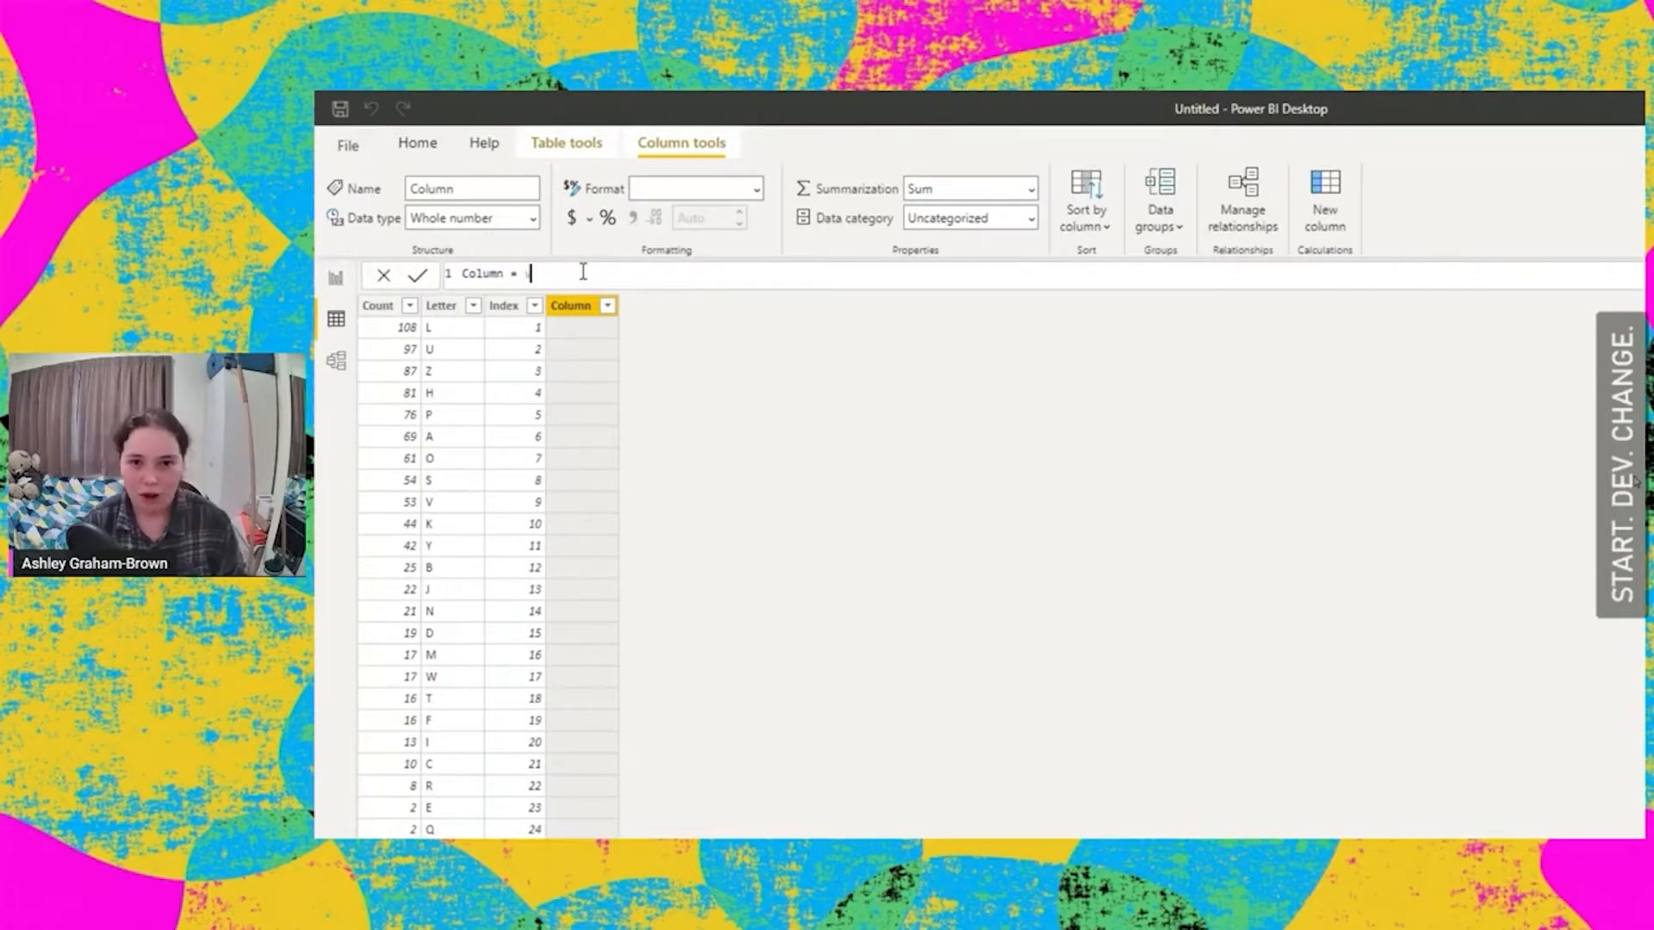
{"action": "type", "text": "sum"}
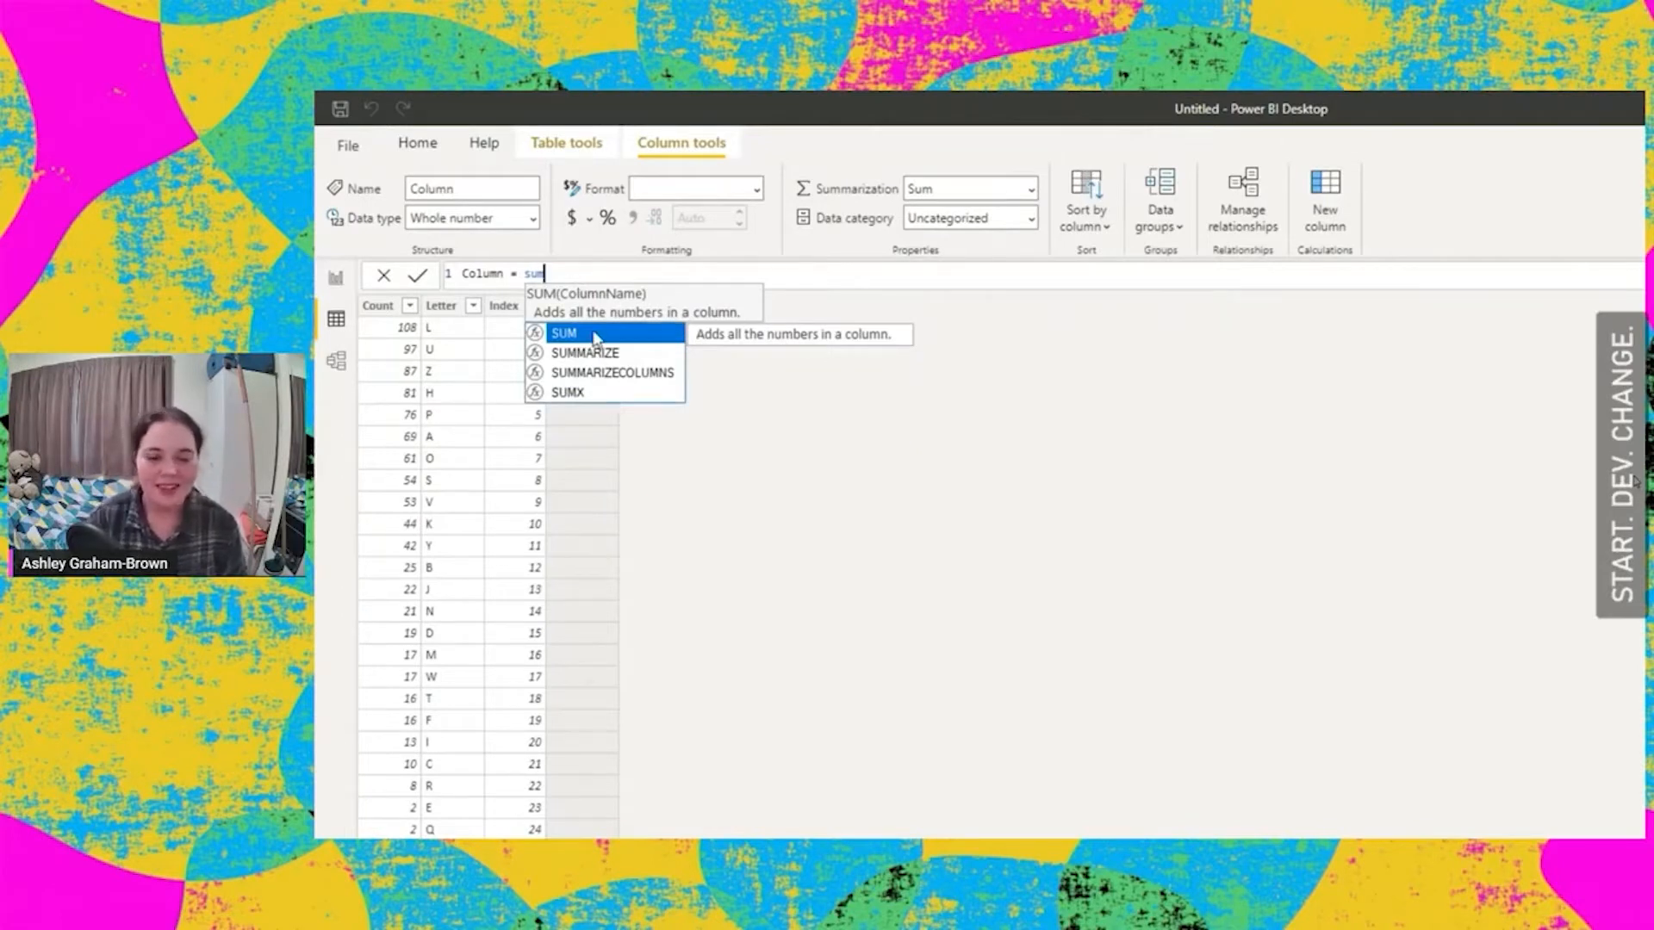
{"action": "double_click", "coordinate": [506, 273]}
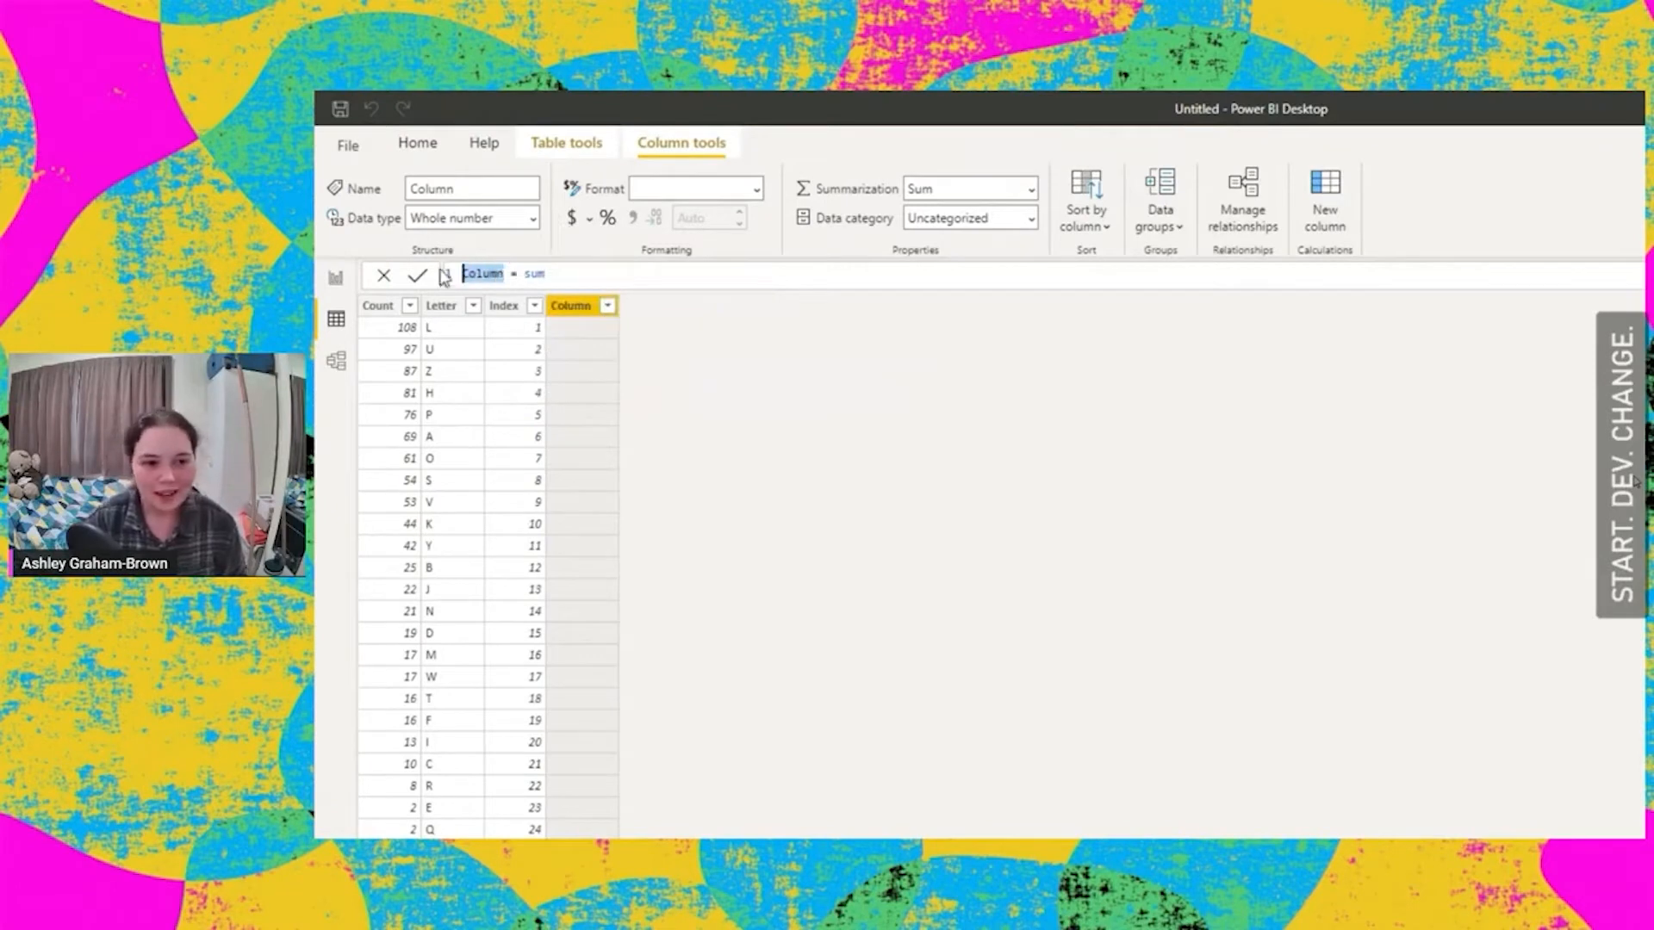
{"action": "type", "text": "F"}
{"action": "type", "text": "requenc"}
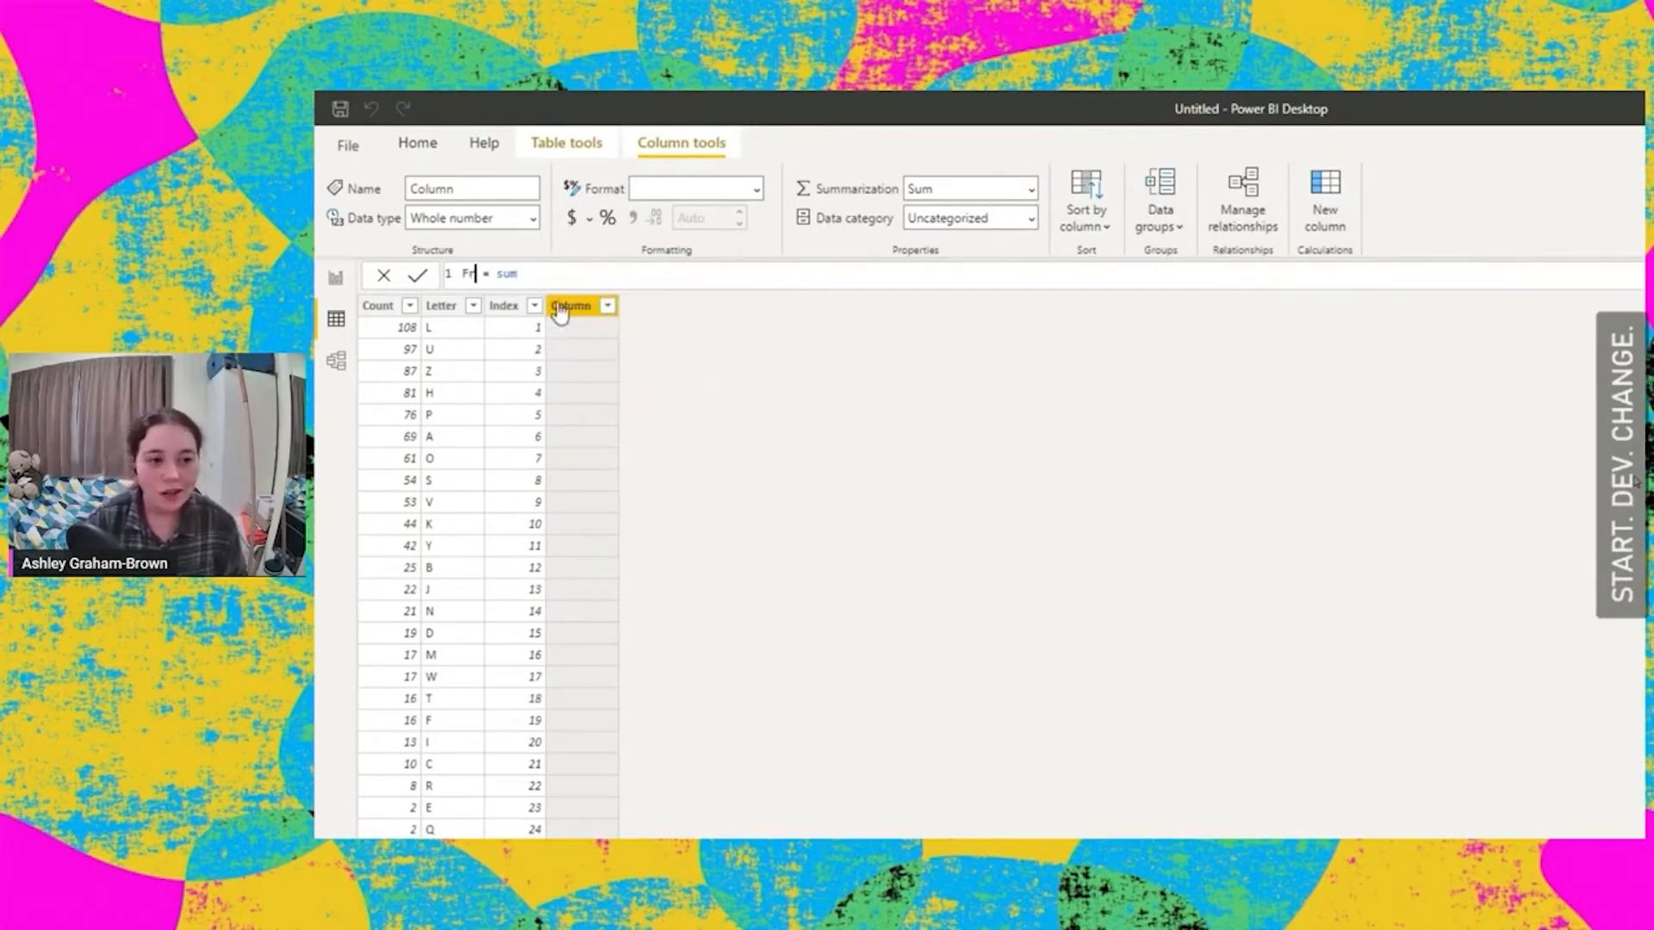
{"action": "type", "text": "y"}
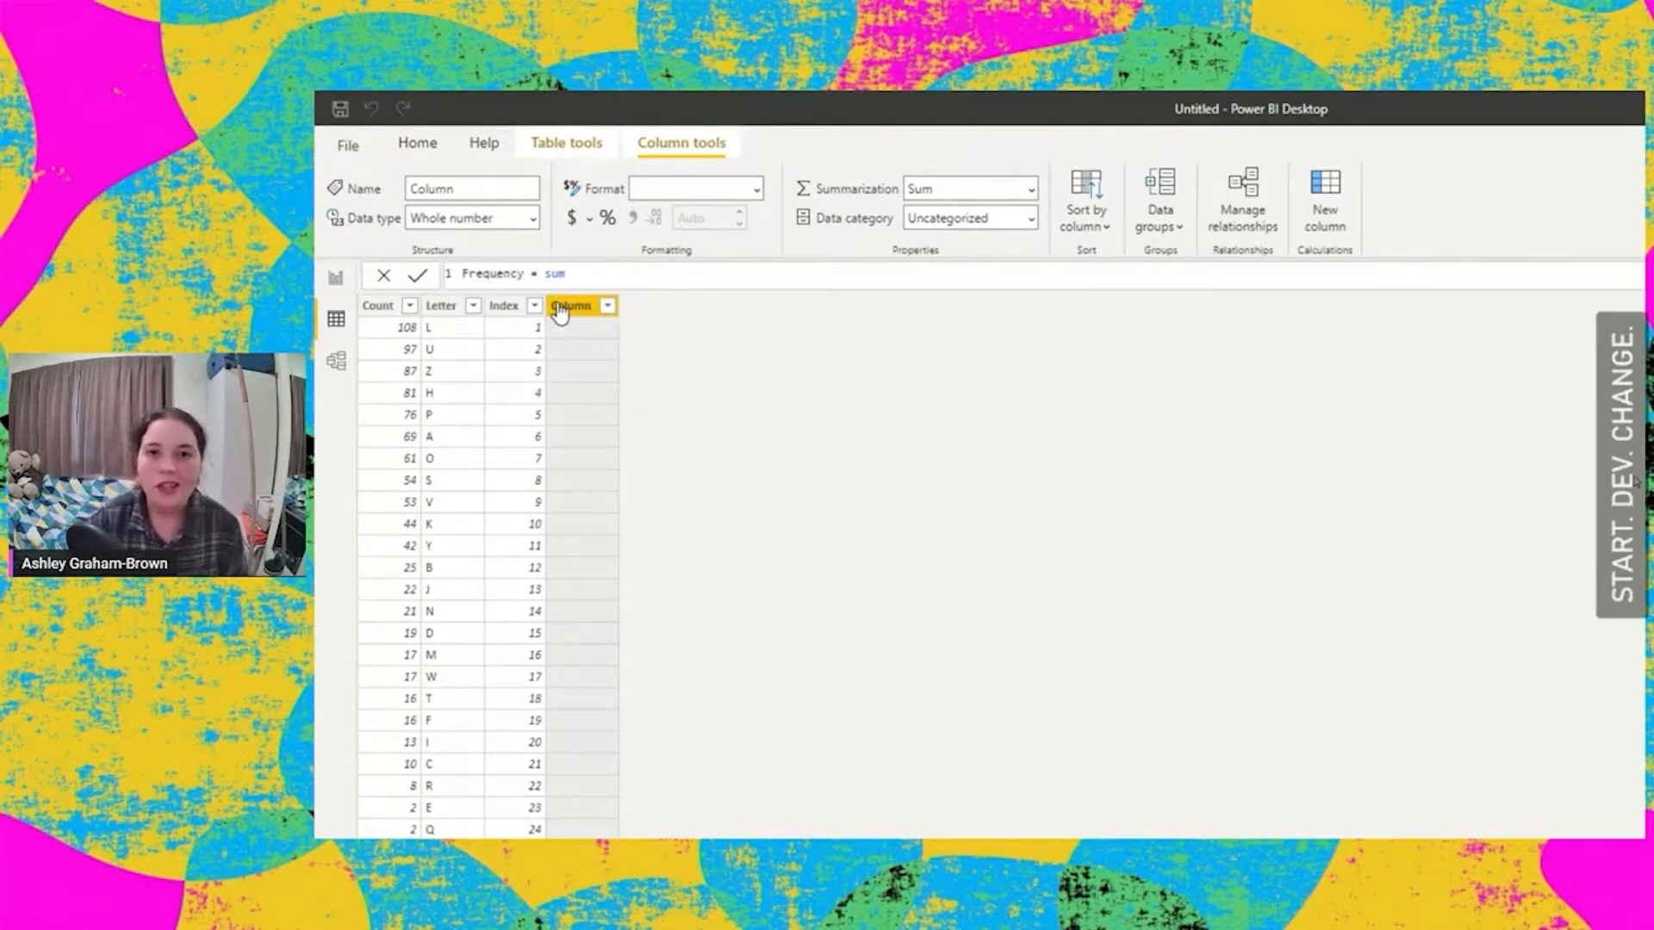
{"action": "key", "text": "Return"}
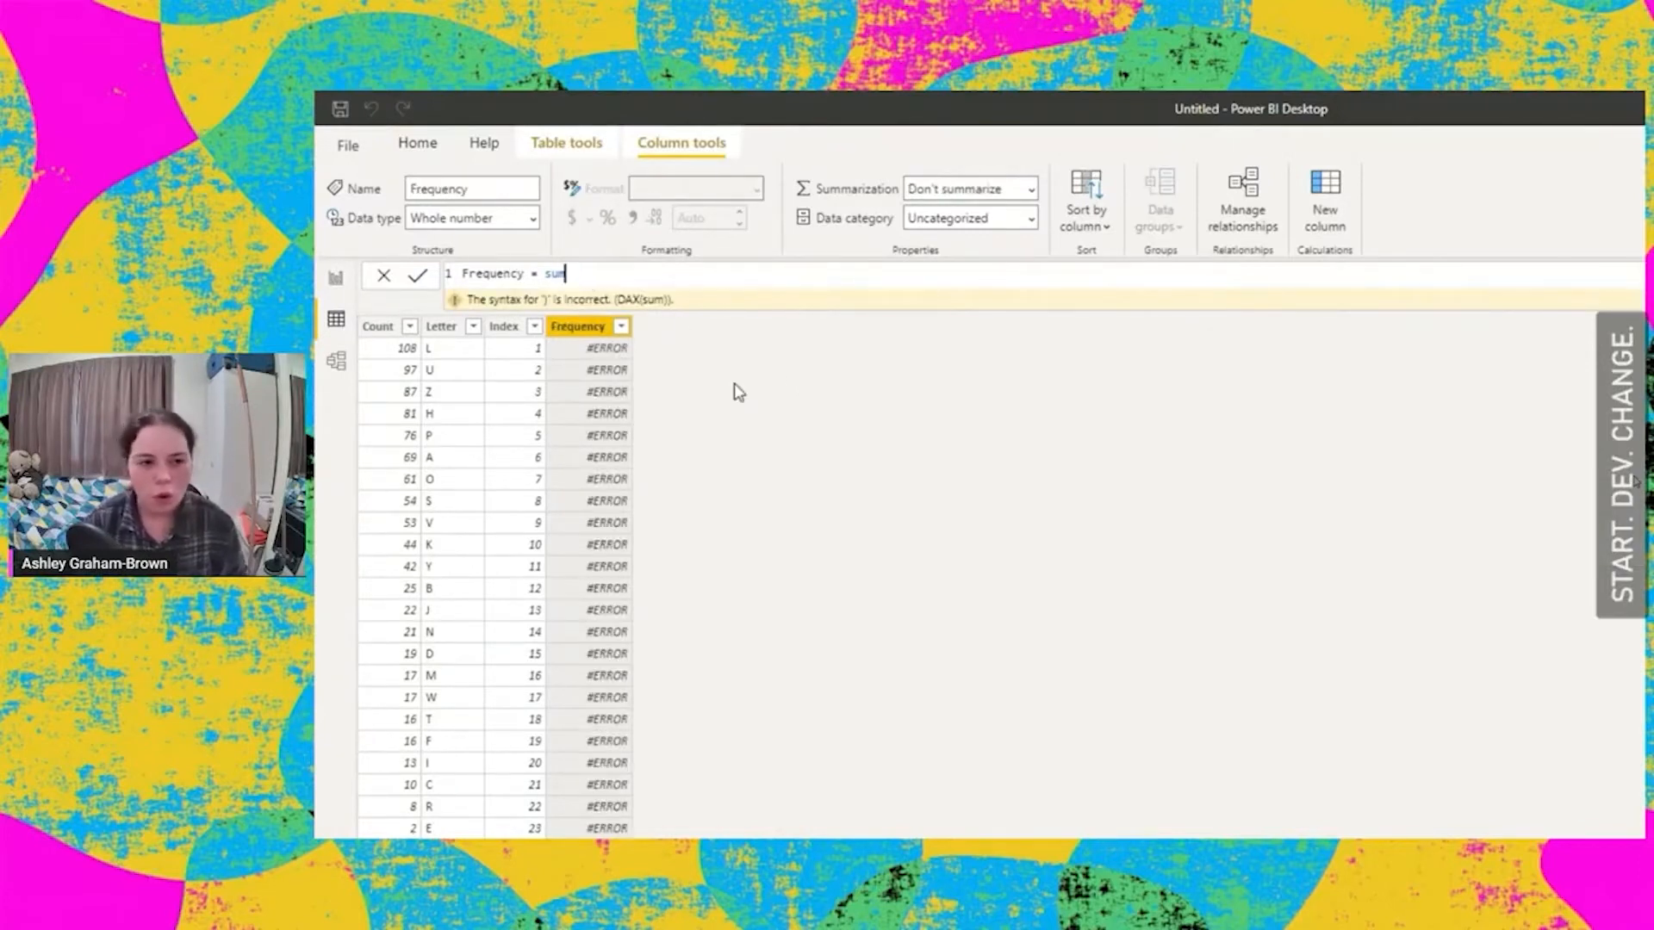
- Complete the Frequency formula as the sum of EncodedTextFrequencies[Count] and commit it
{"action": "type", "text": "("}
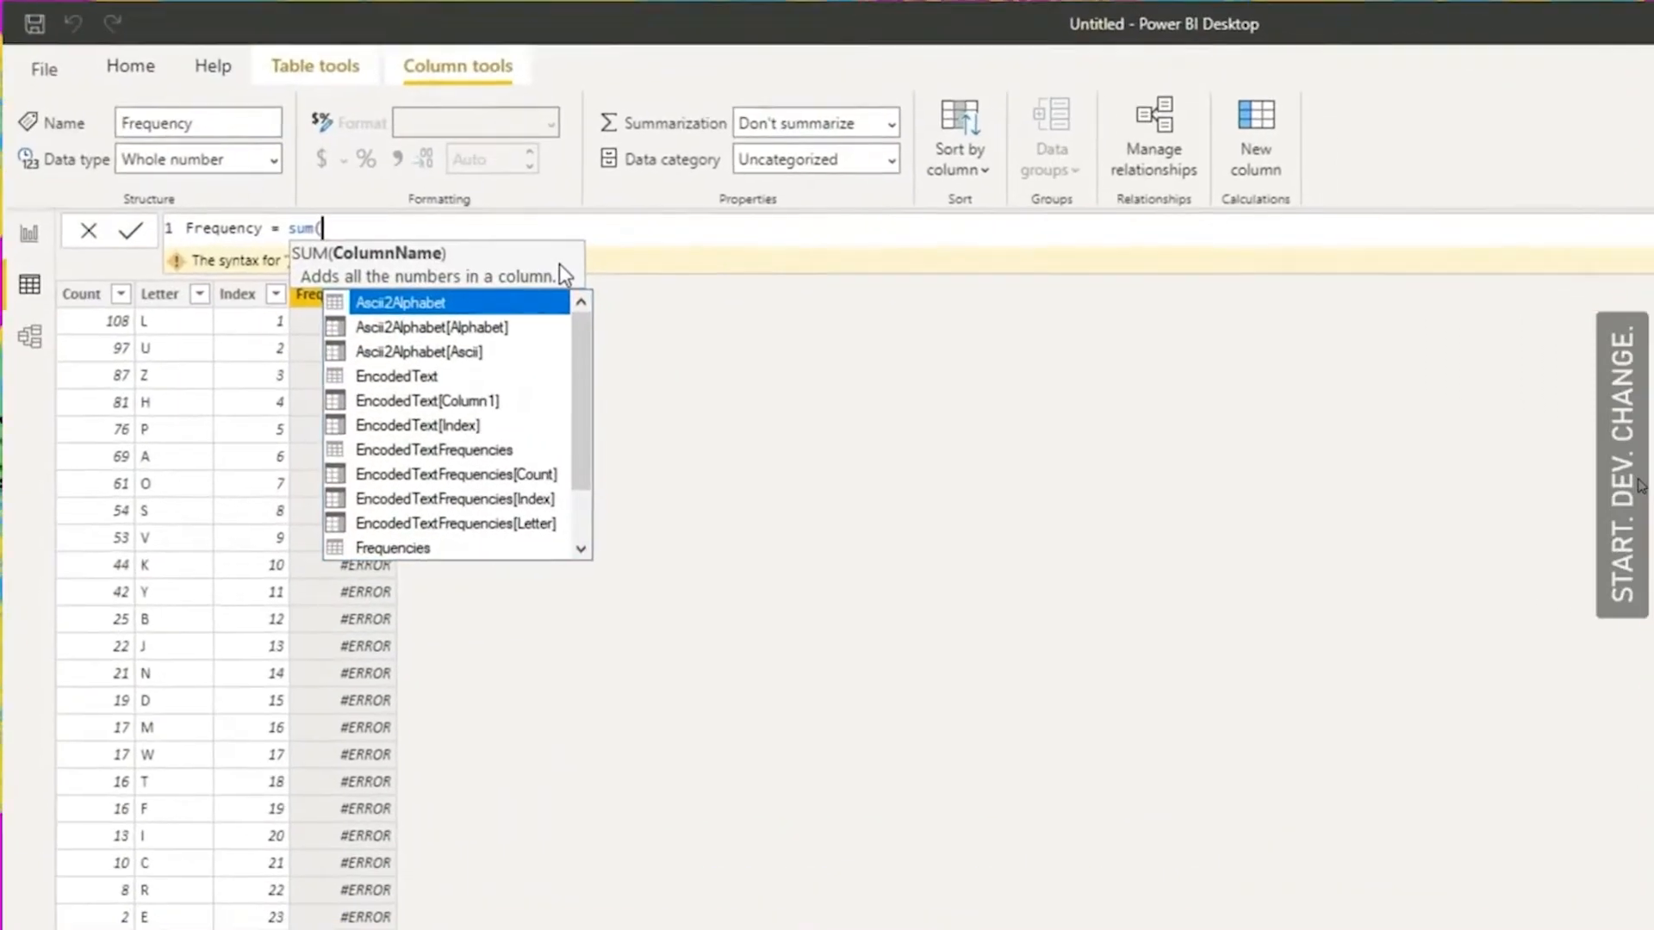
{"action": "scroll", "coordinate": [708, 388], "scroll_direction": "down", "scroll_amount": 1}
{"action": "scroll", "coordinate": [492, 379], "scroll_direction": "down", "scroll_amount": 2}
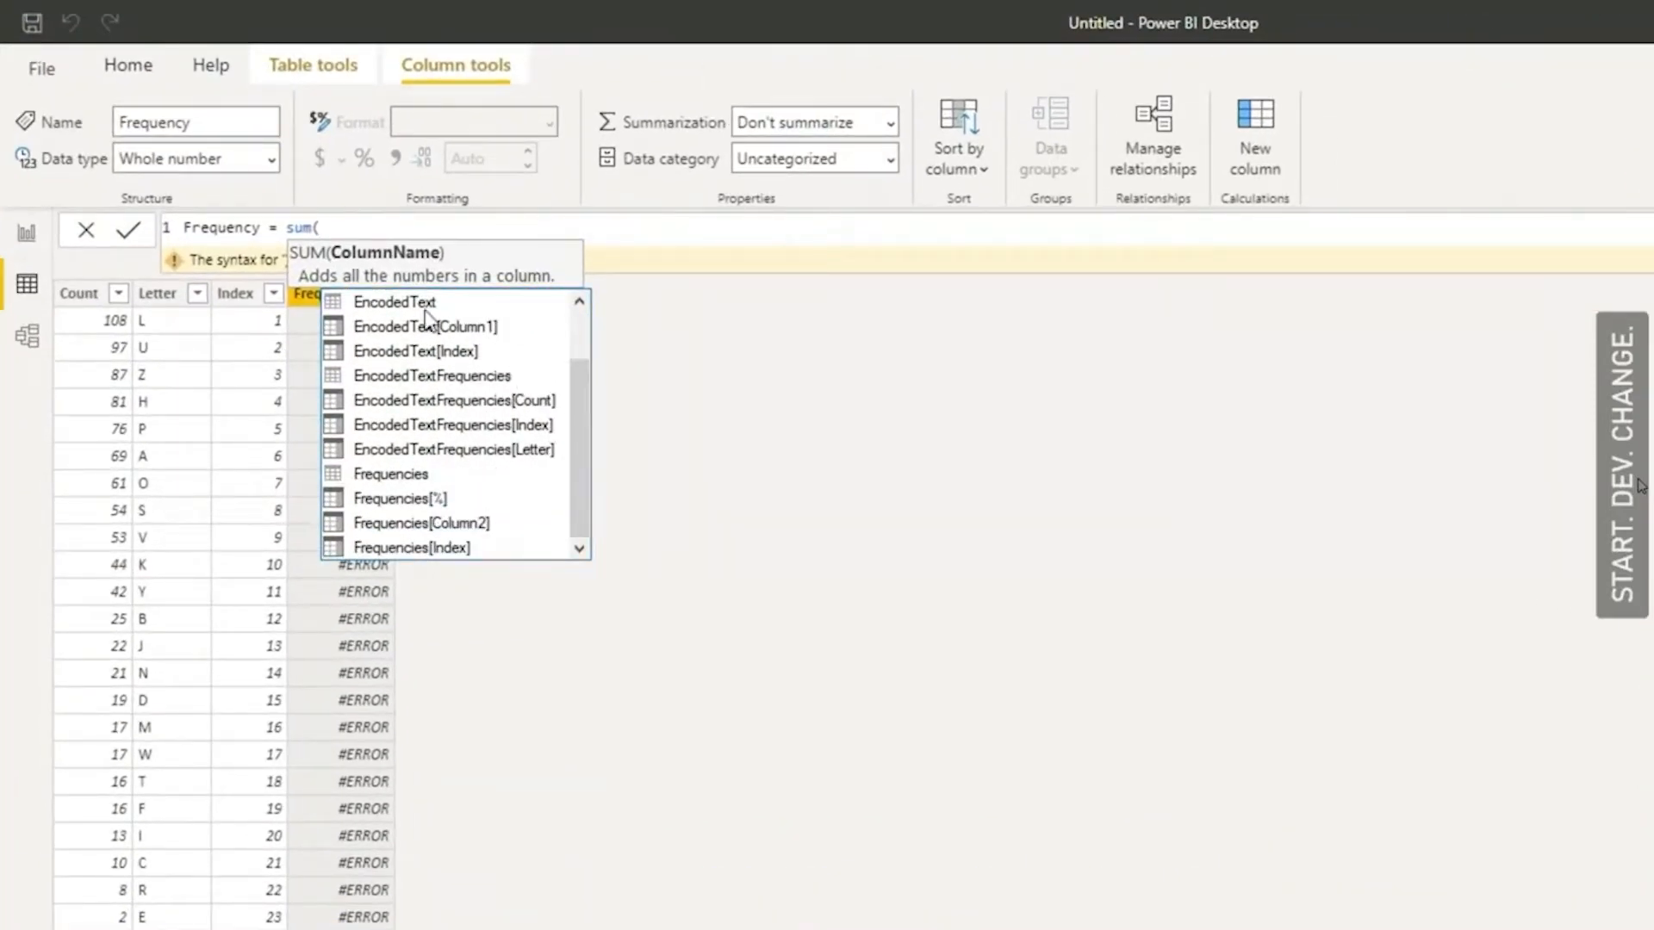
{"action": "scroll", "coordinate": [482, 426], "scroll_direction": "up", "scroll_amount": 3}
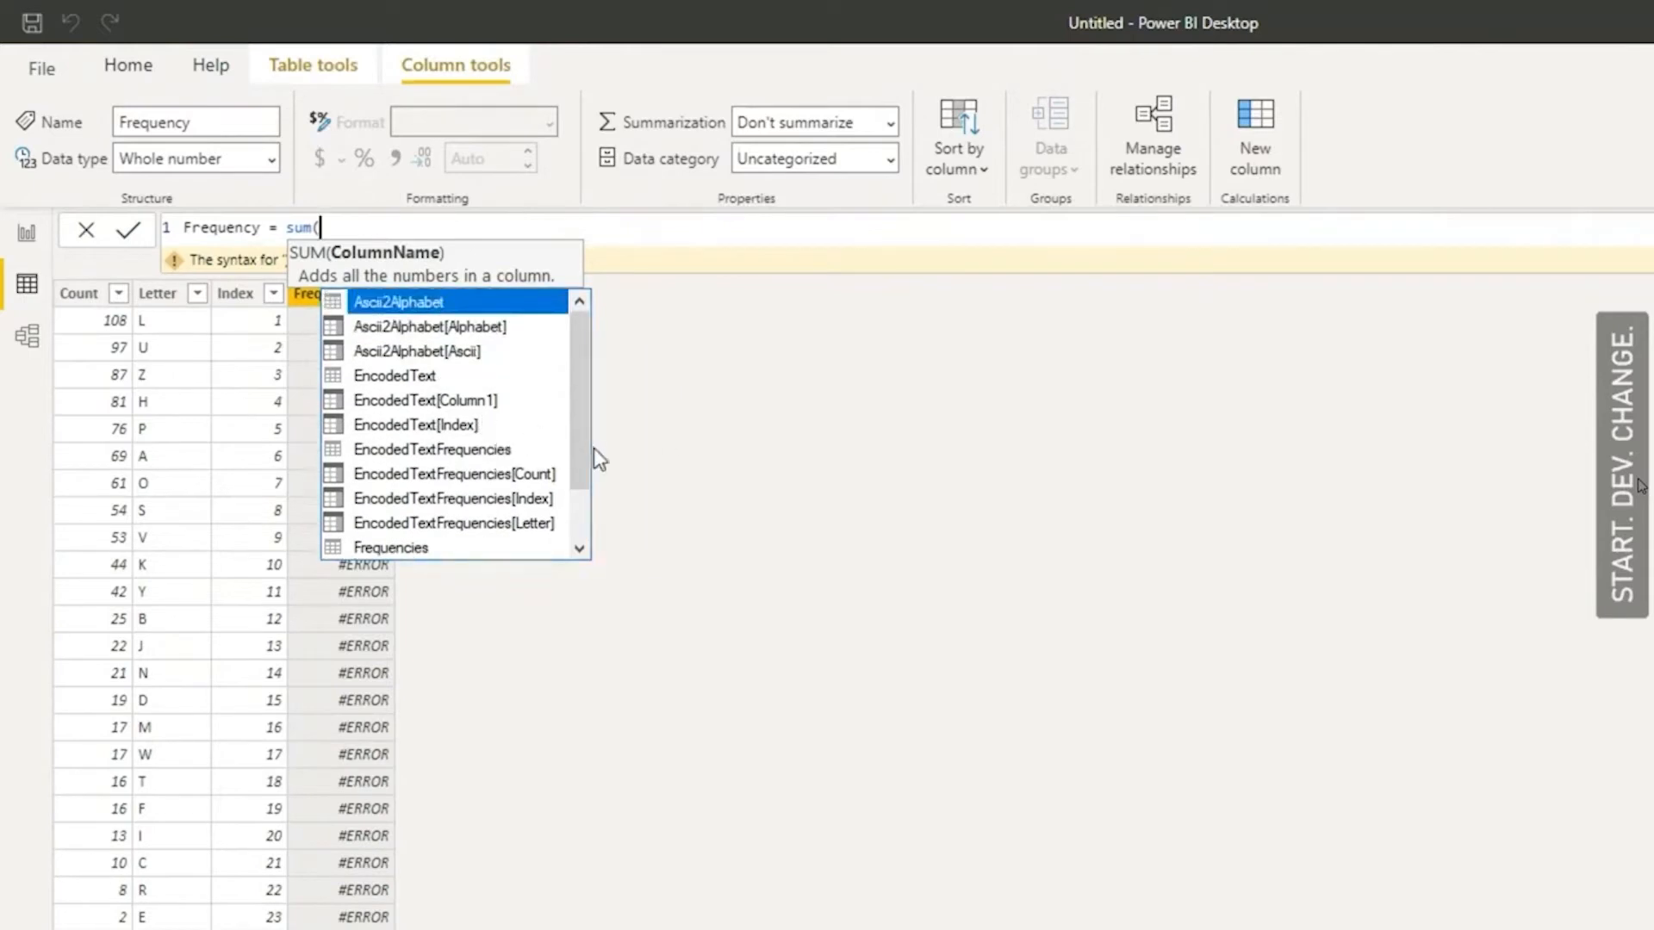
{"action": "double_click", "coordinate": [539, 475]}
{"action": "type", "text": ")"}
{"action": "key", "text": "Return"}
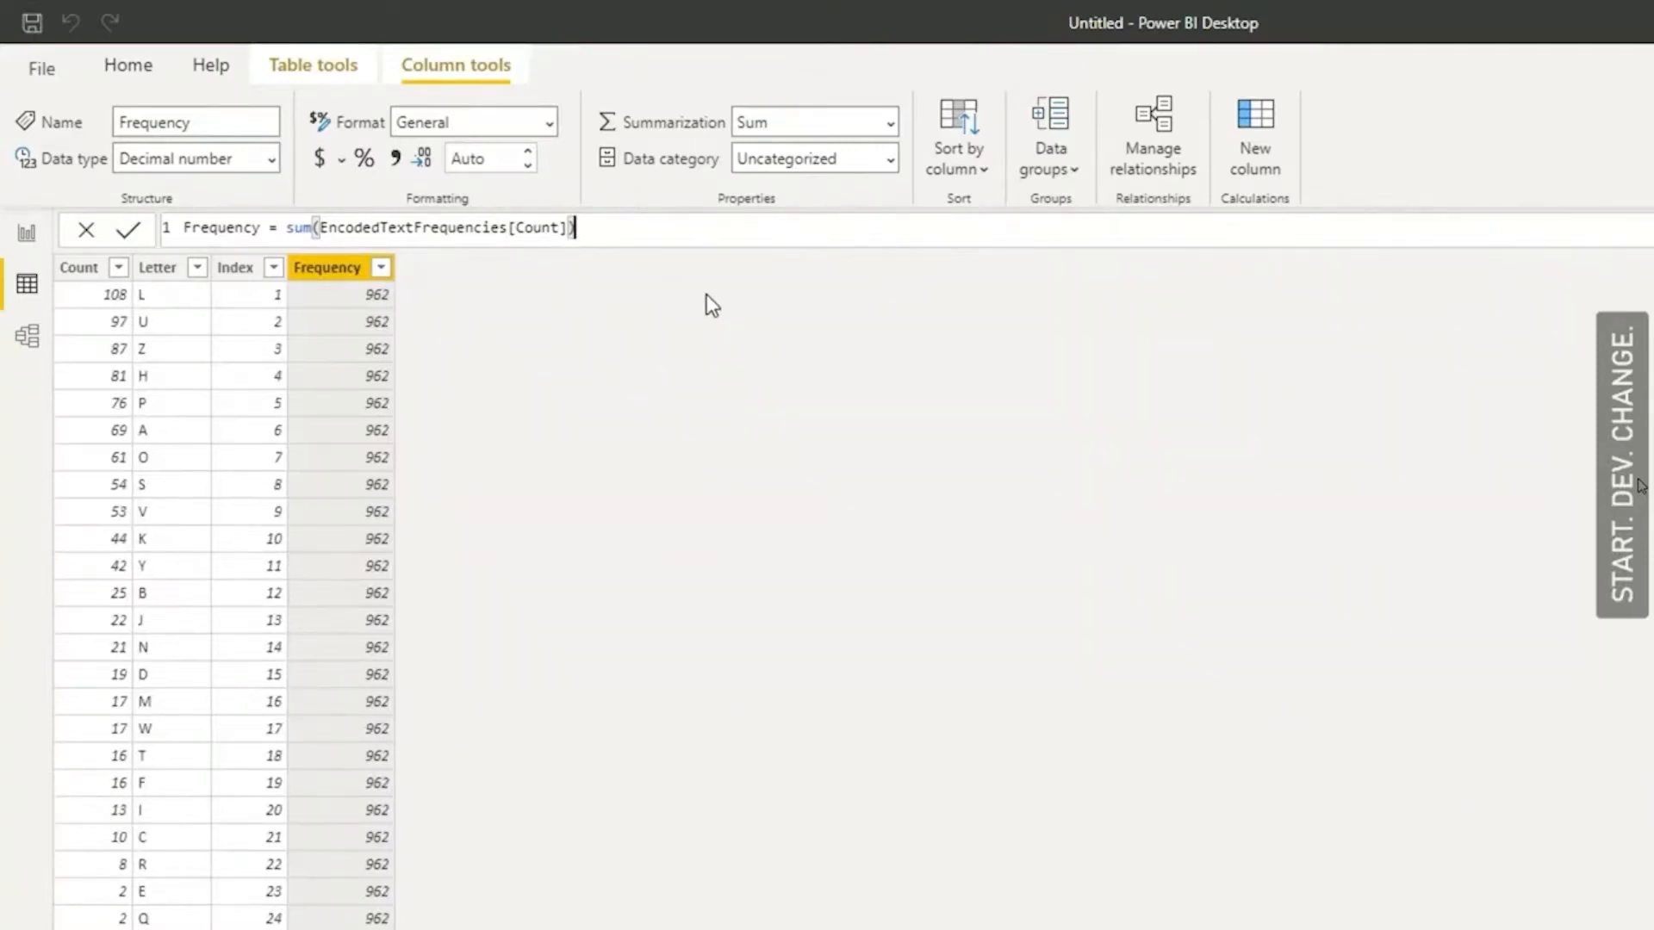
- Restructure the Frequency formula over separate lines, storing the sum in a variable named TotalCount
{"action": "key", "text": "shift+Return"}
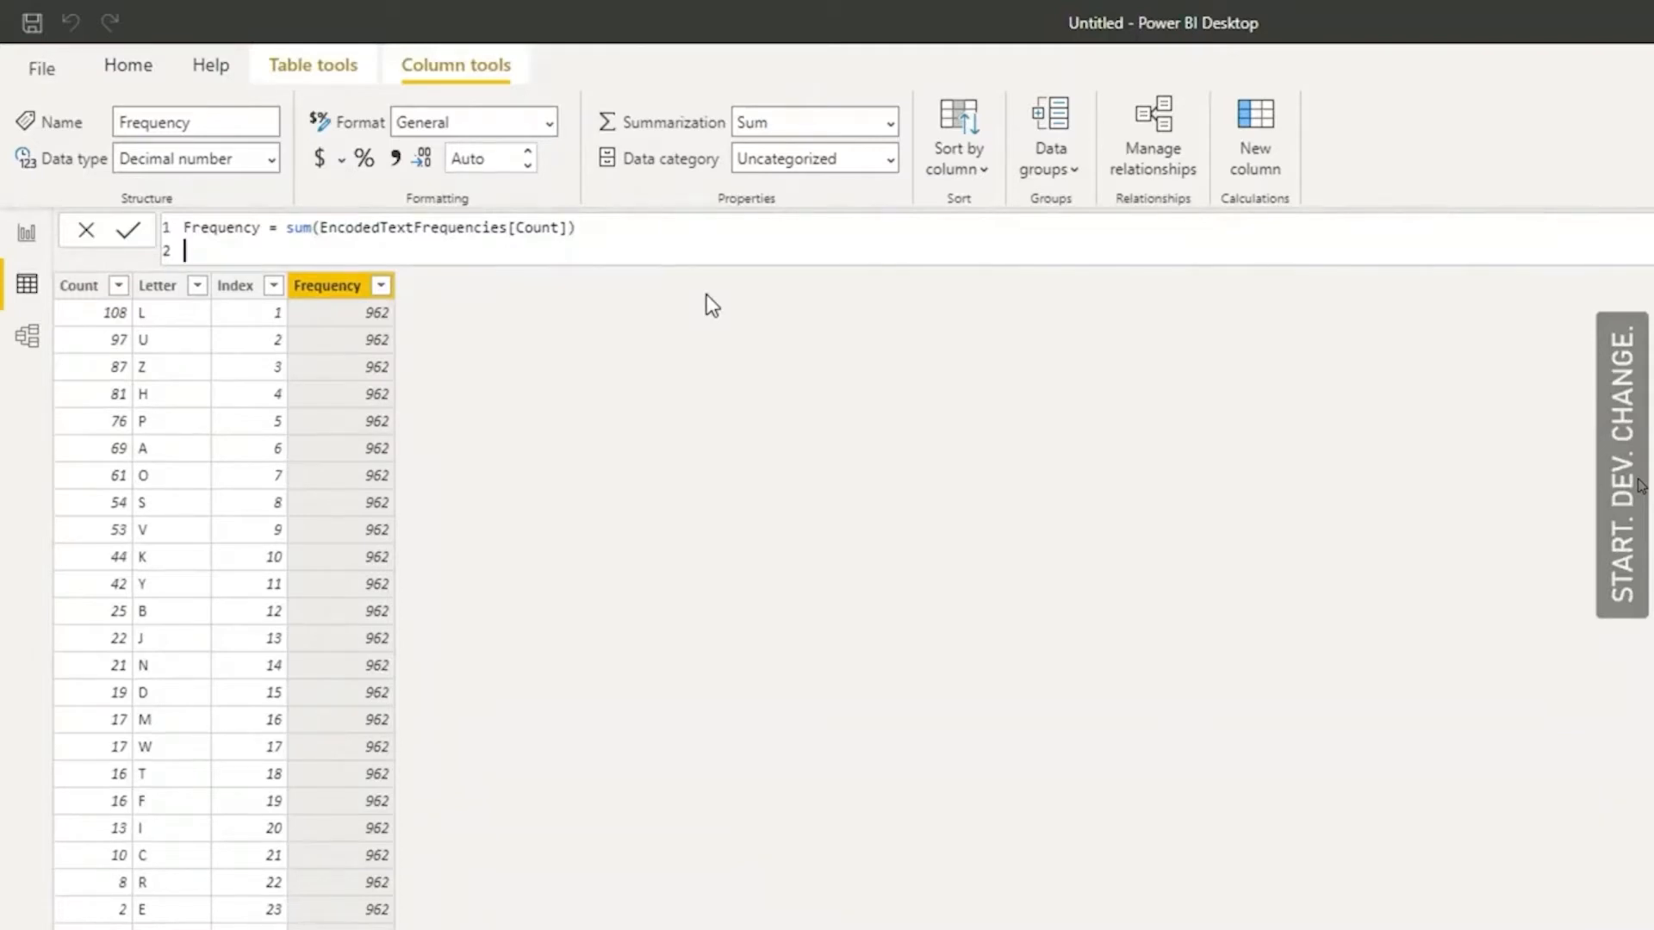
{"action": "left_click", "coordinate": [274, 228]}
{"action": "key", "text": "shift+Return"}
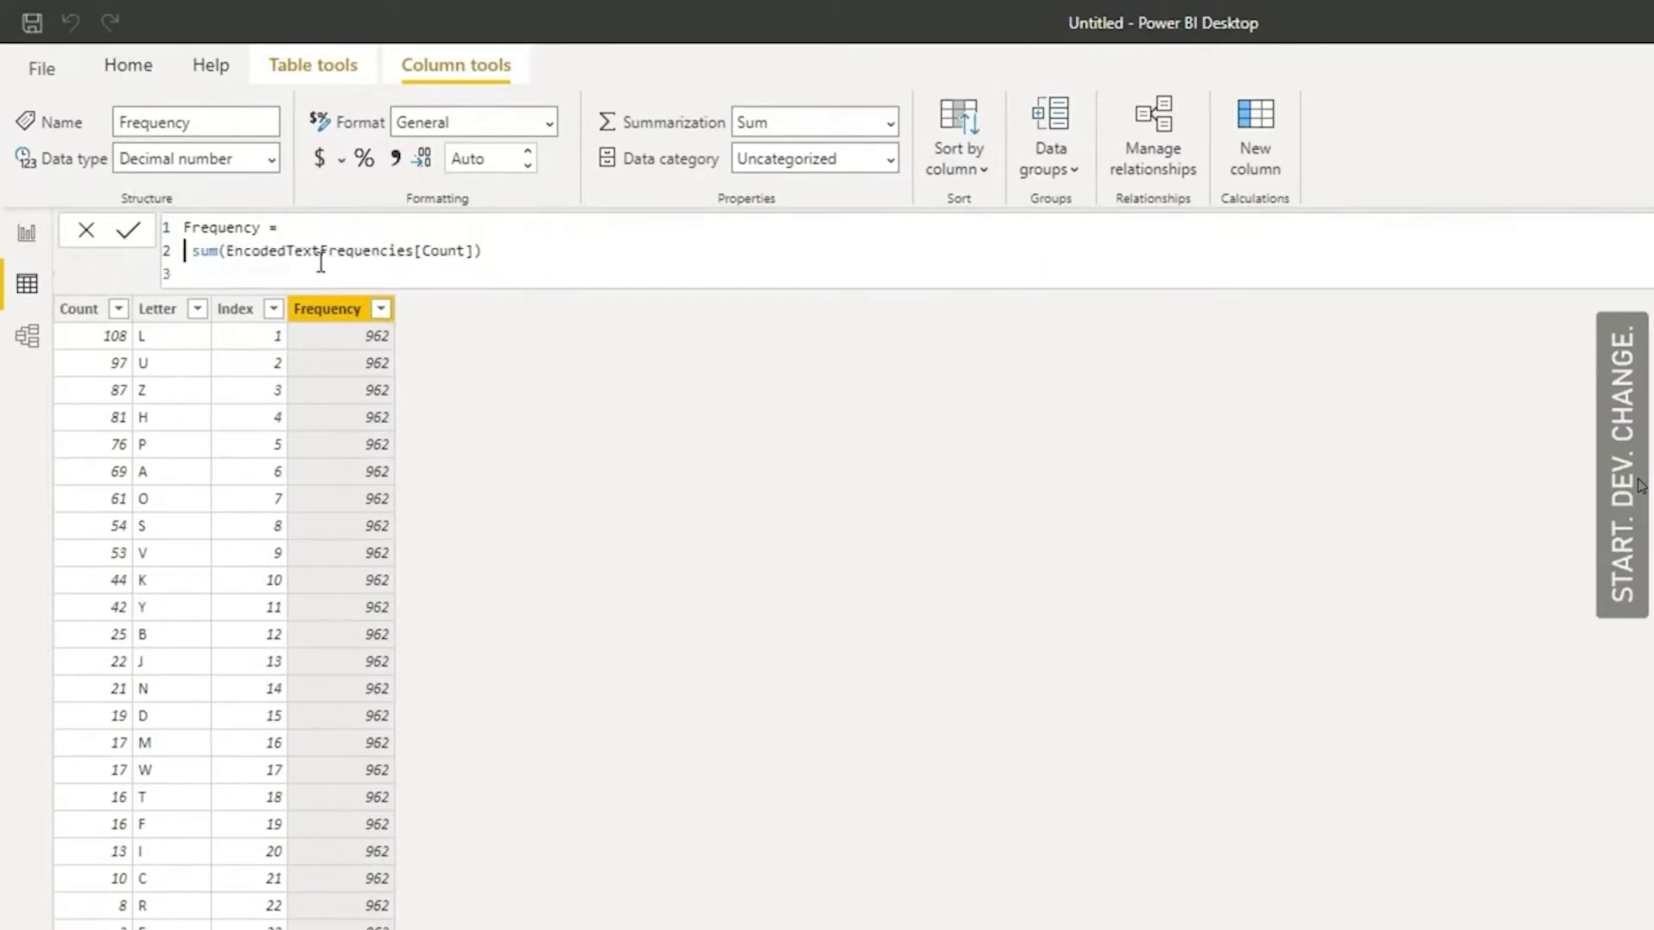
{"action": "type", "text": "var"}
{"action": "type", "text": " toatal"}
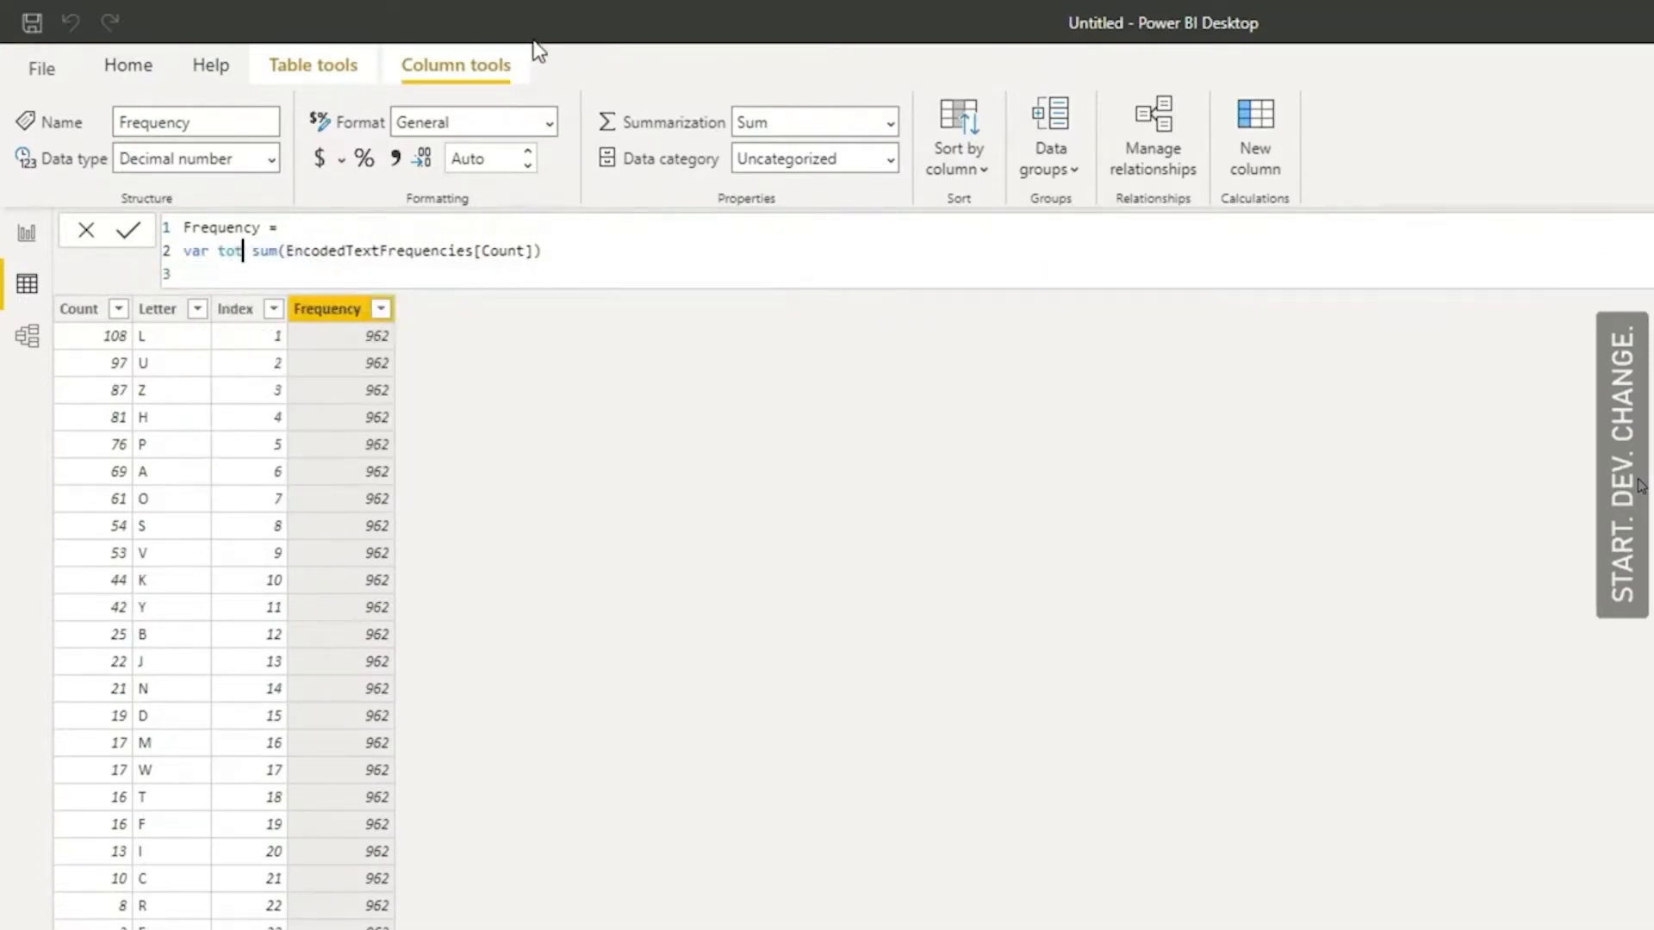
{"action": "key", "text": "BackSpace"}
{"action": "key", "text": "BackSpace"}
{"action": "key", "text": "BackSpace"}
{"action": "key", "text": "BackSpace"}
{"action": "key", "text": "BackSpace"}
{"action": "key", "text": "BackSpace"}
{"action": "type", "text": "Total"}
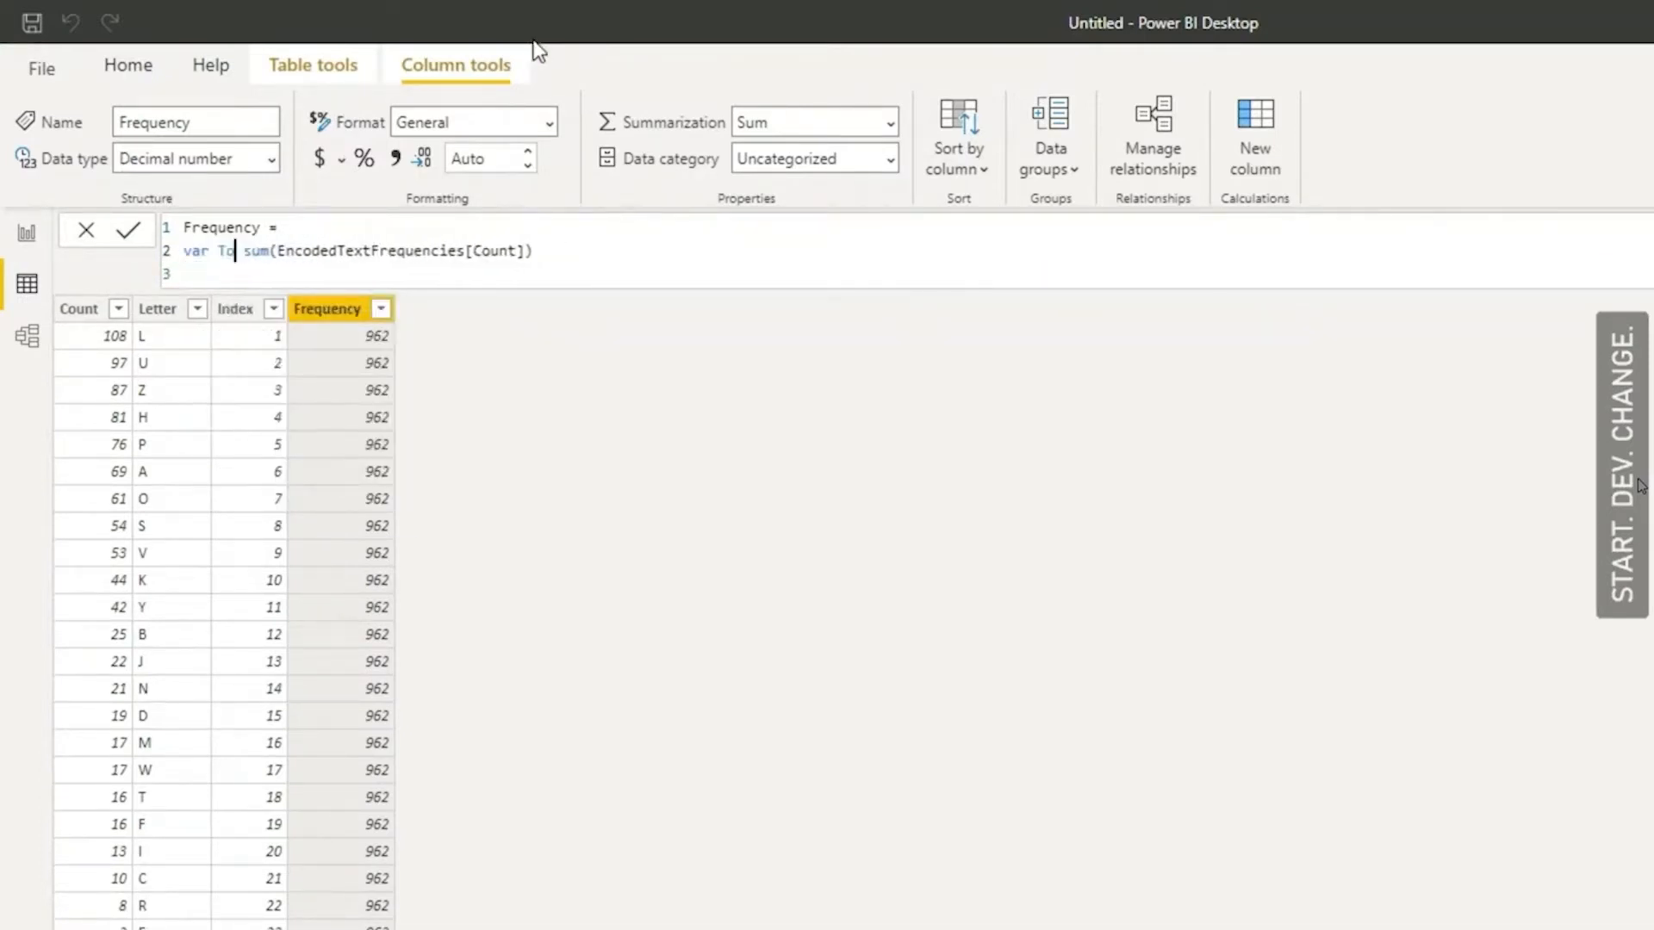
{"action": "type", "text": "Count"}
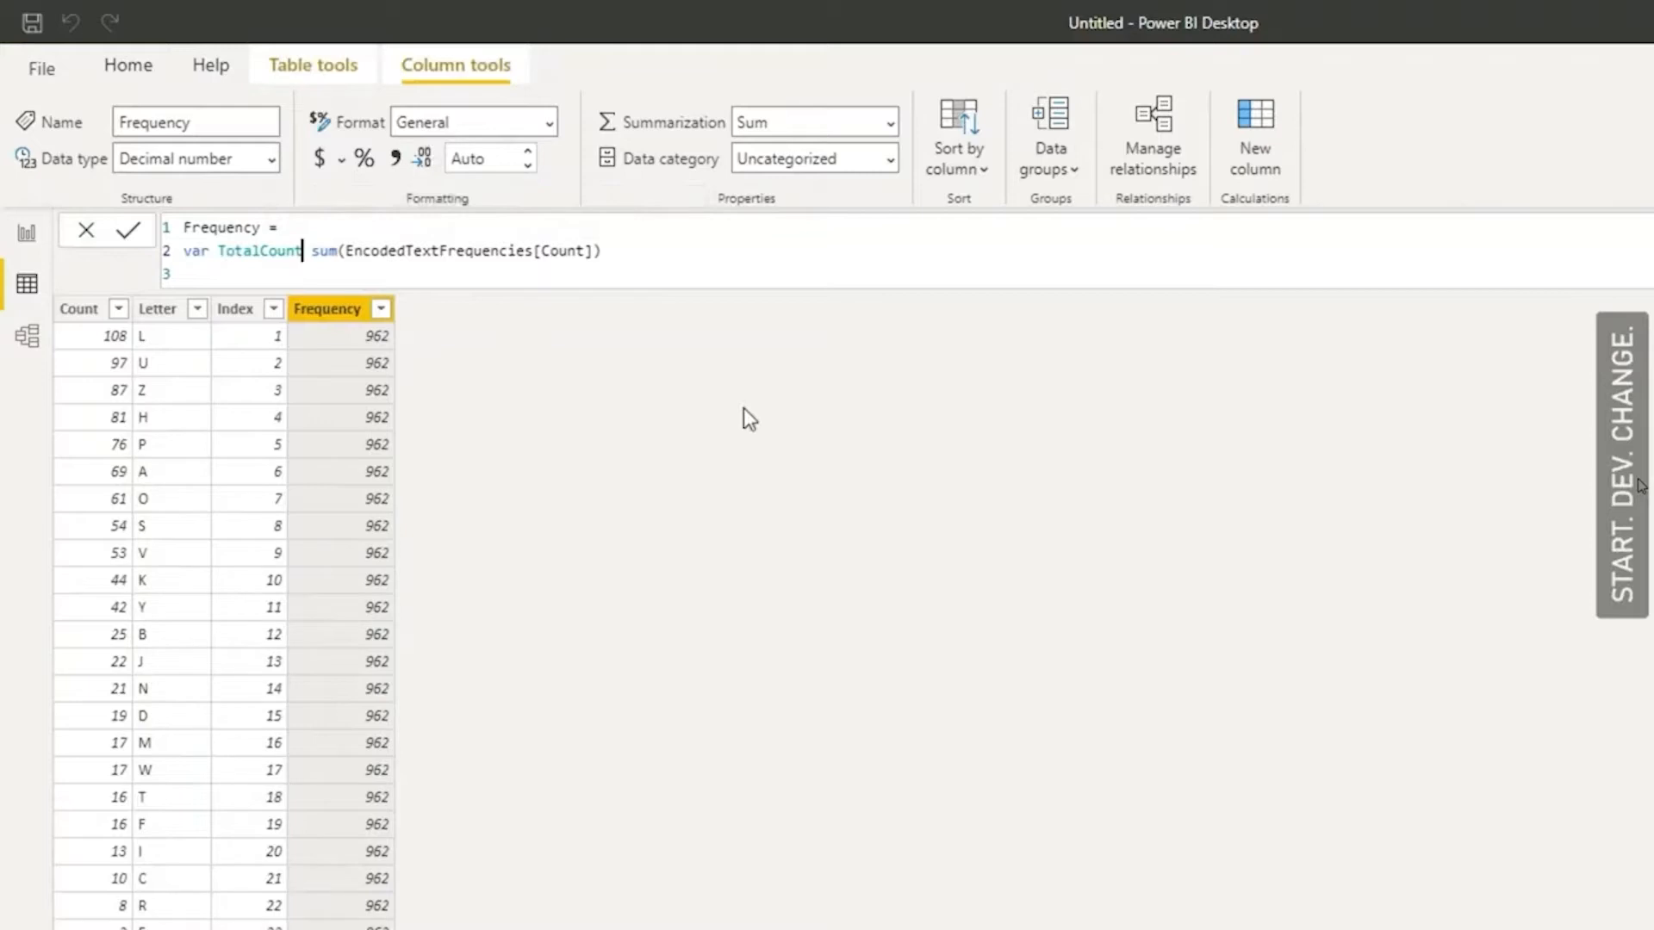
{"action": "left_click_drag", "start_coordinate": [240, 280], "coordinate": [212, 263]}
{"action": "left_click", "coordinate": [312, 252]}
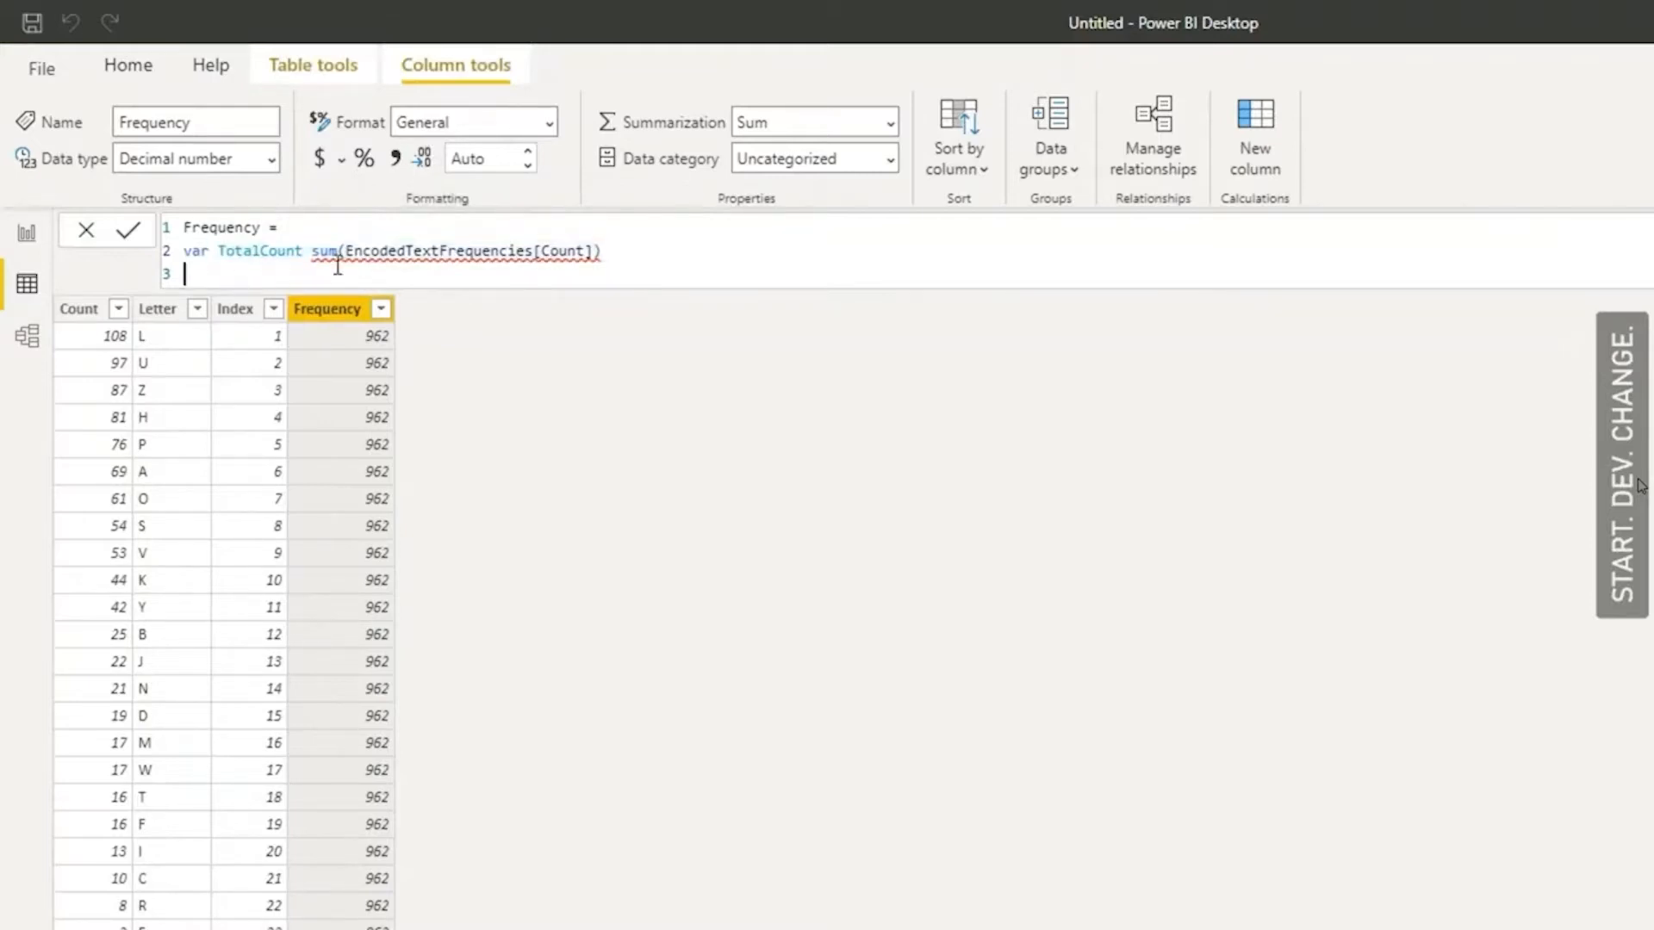
{"action": "type", "text": "="}
- Make the formula return EncodedTextFrequencies[Count]/TotalCount, commit it, and format the Frequency column as a percentage
{"action": "left_click", "coordinate": [244, 275]}
{"action": "type", "text": "Return"}
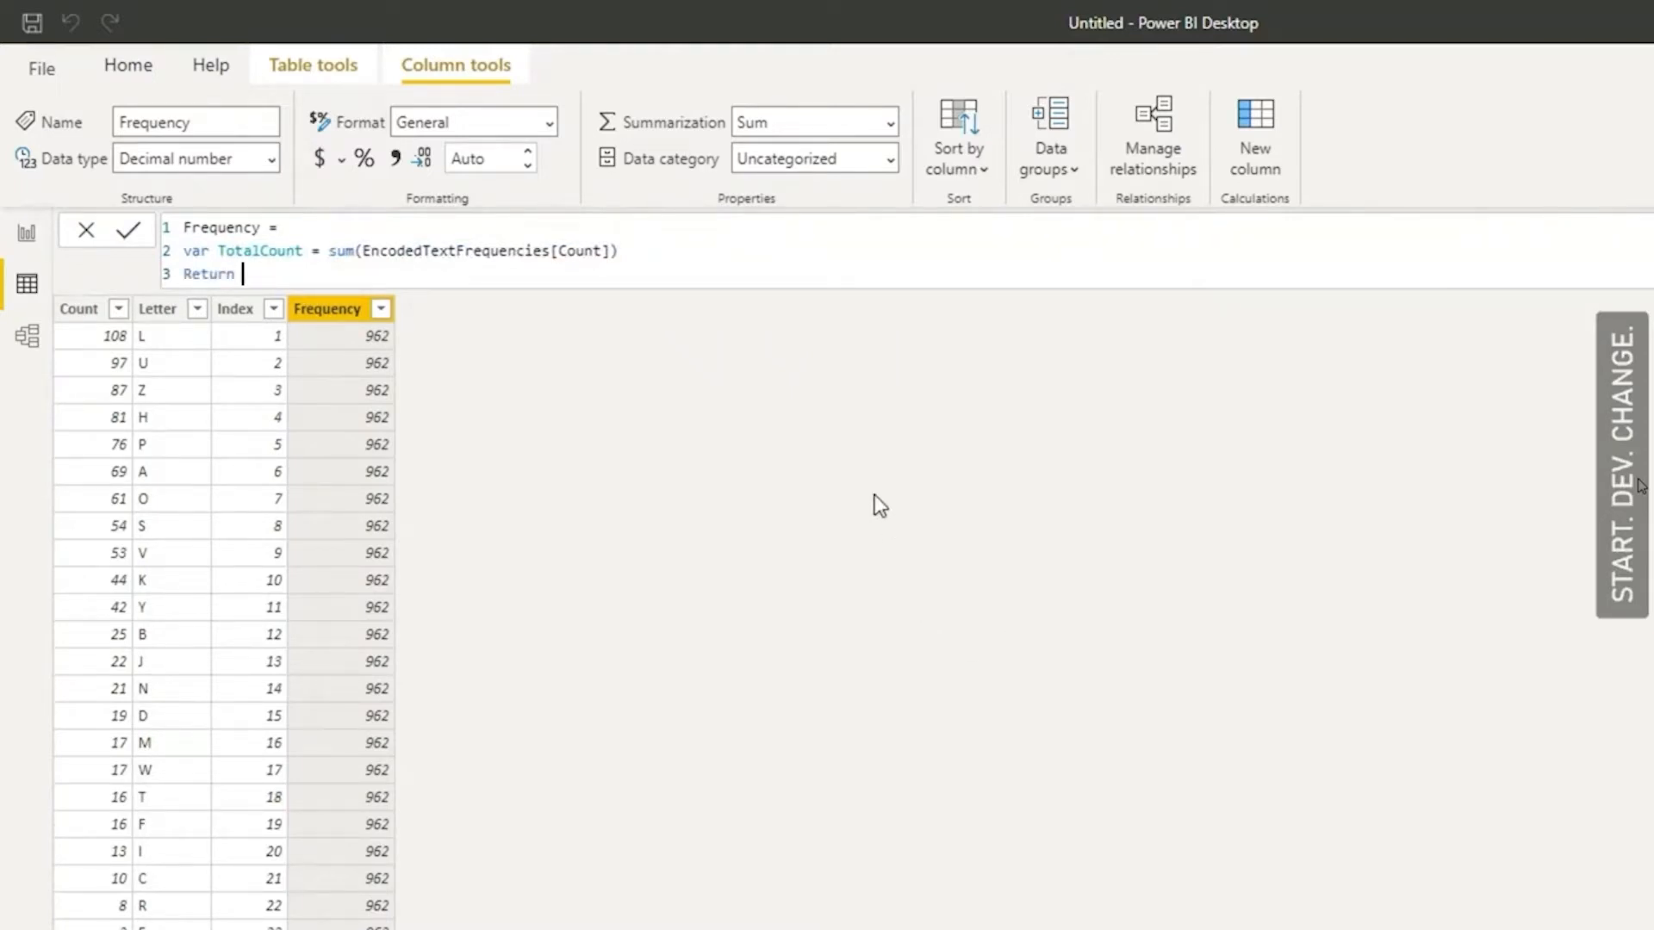
{"action": "type", "text": "e"}
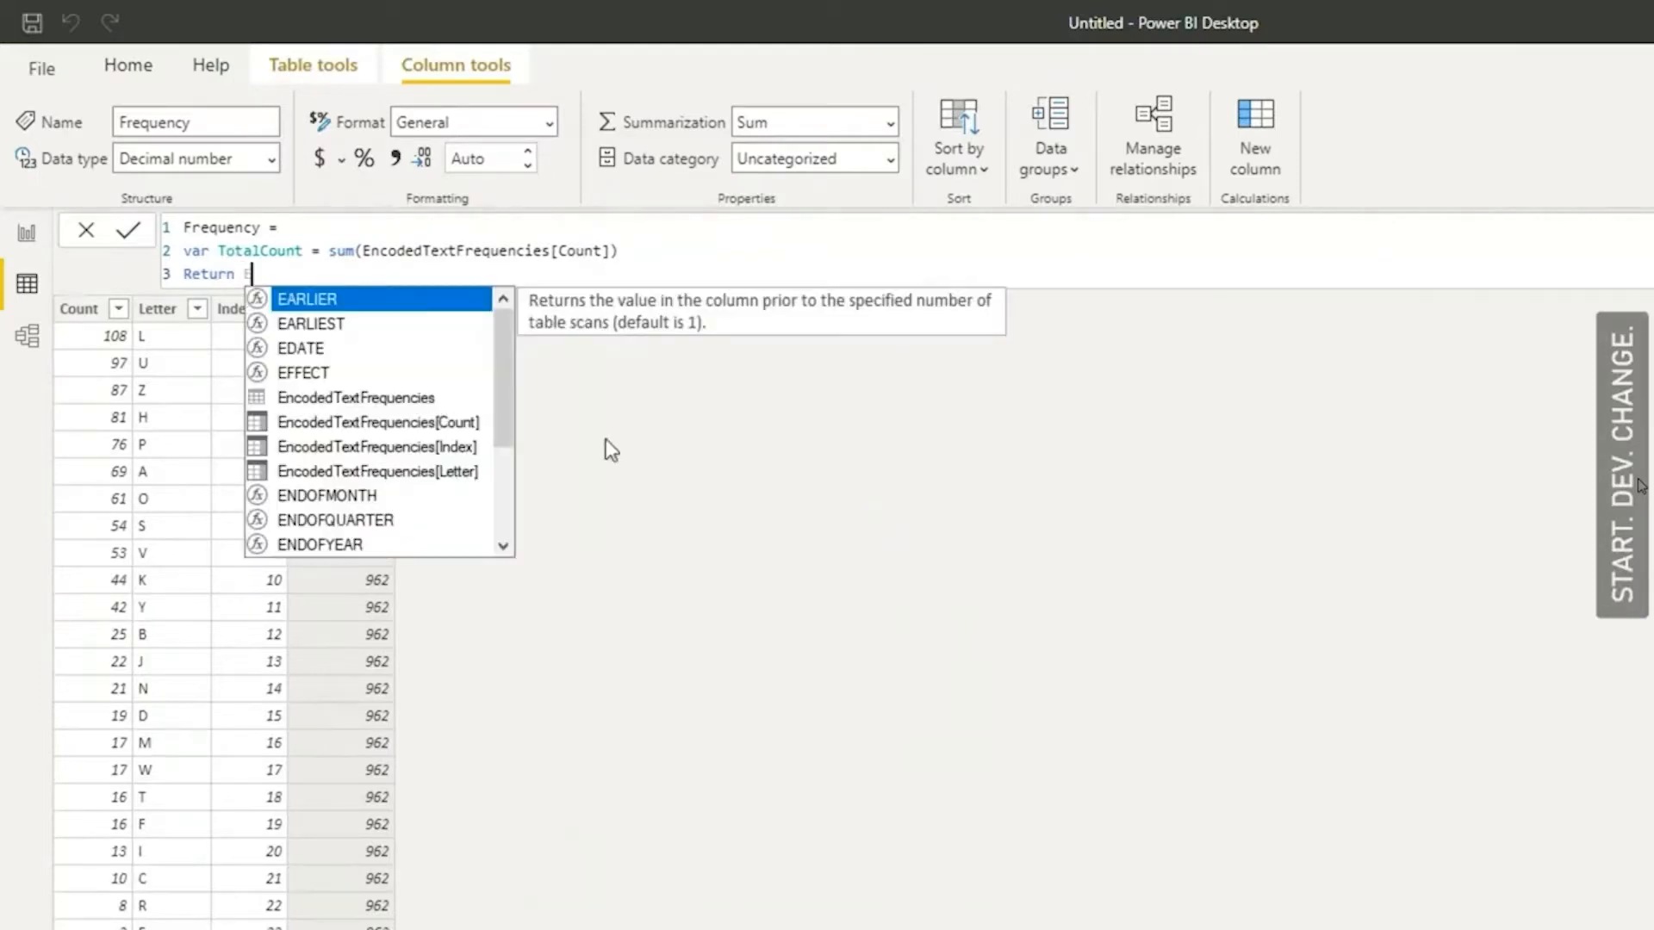
{"action": "left_click", "coordinate": [453, 422]}
{"action": "type", "text": "/Tot"}
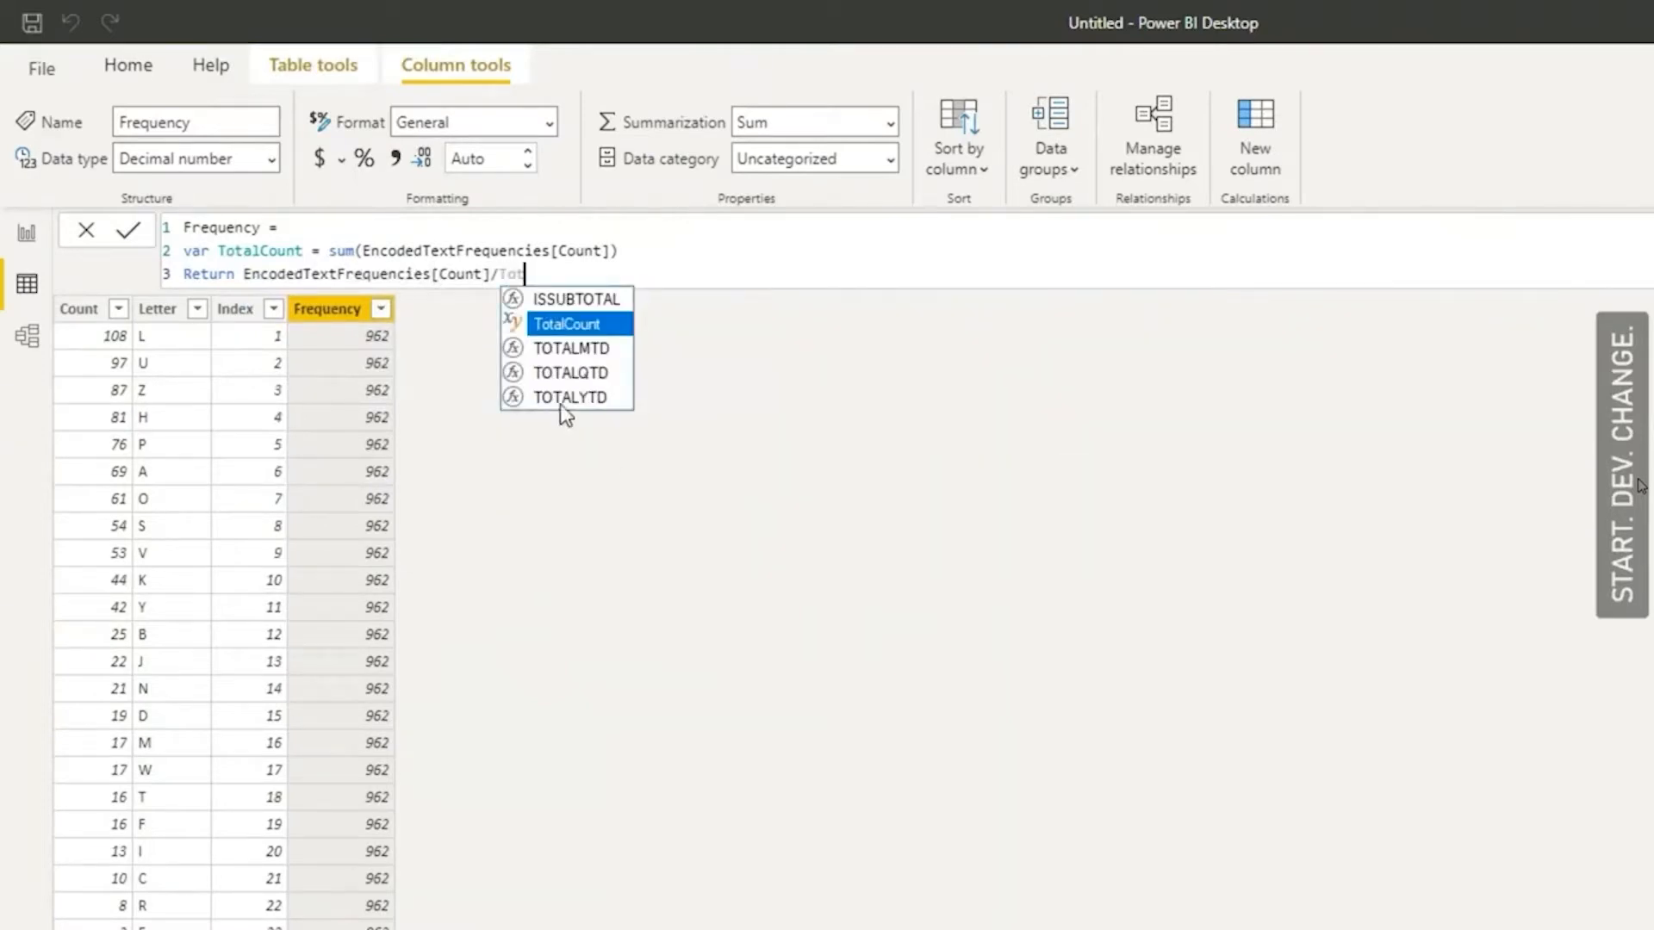
{"action": "left_click", "coordinate": [572, 324]}
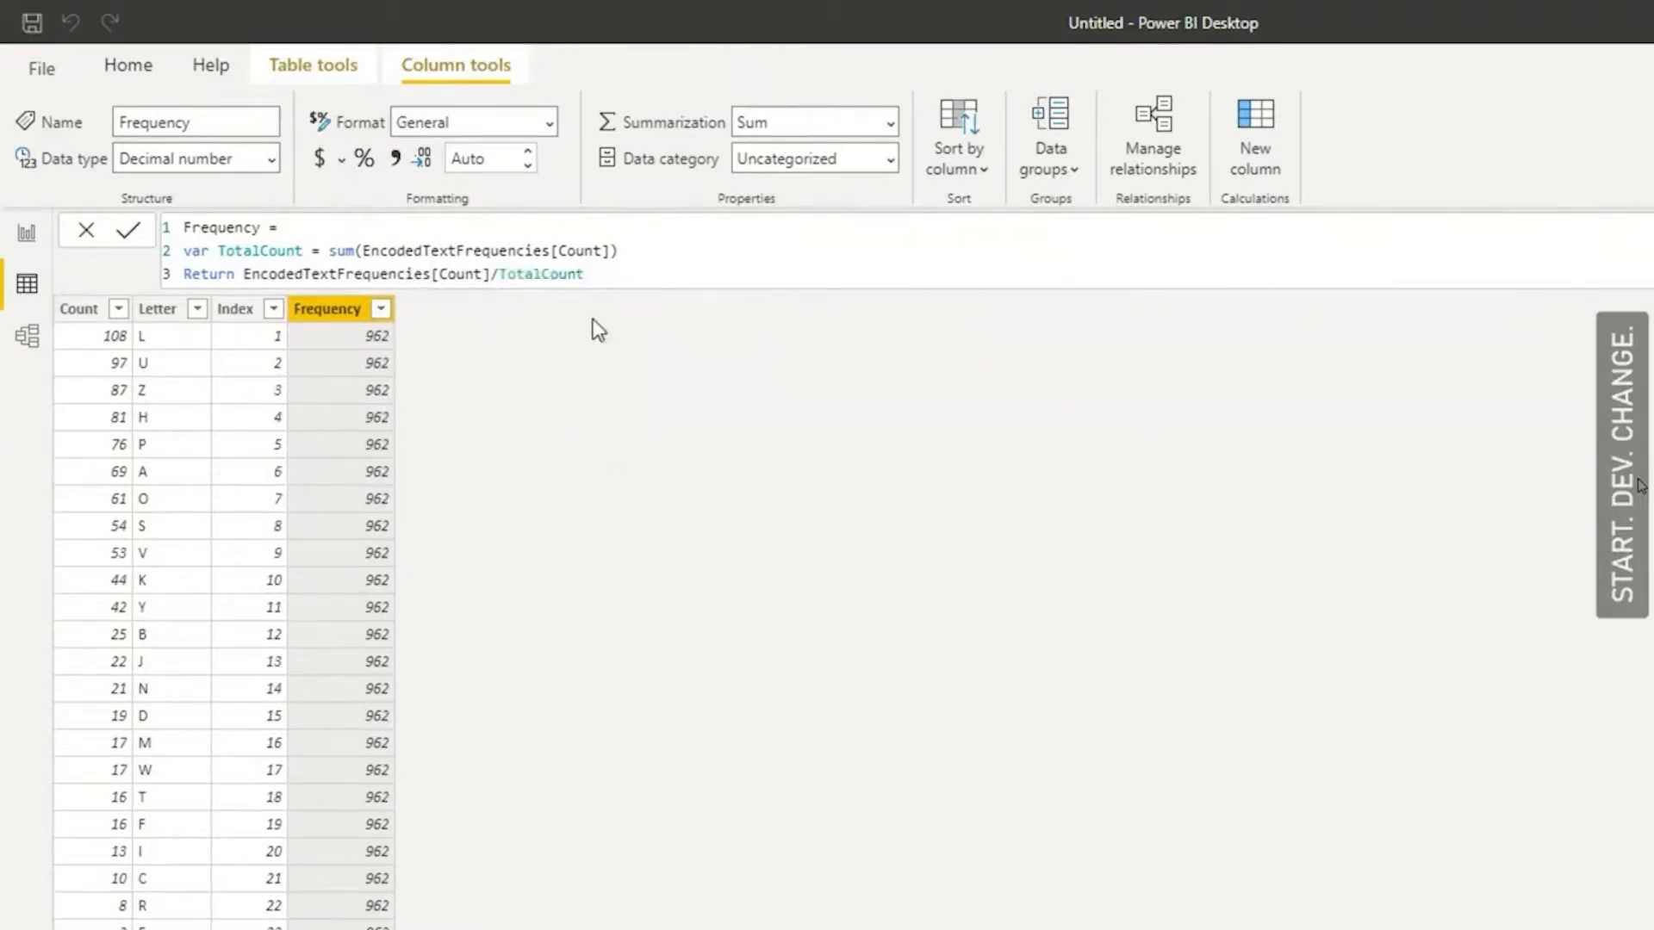
{"action": "key", "text": "Return"}
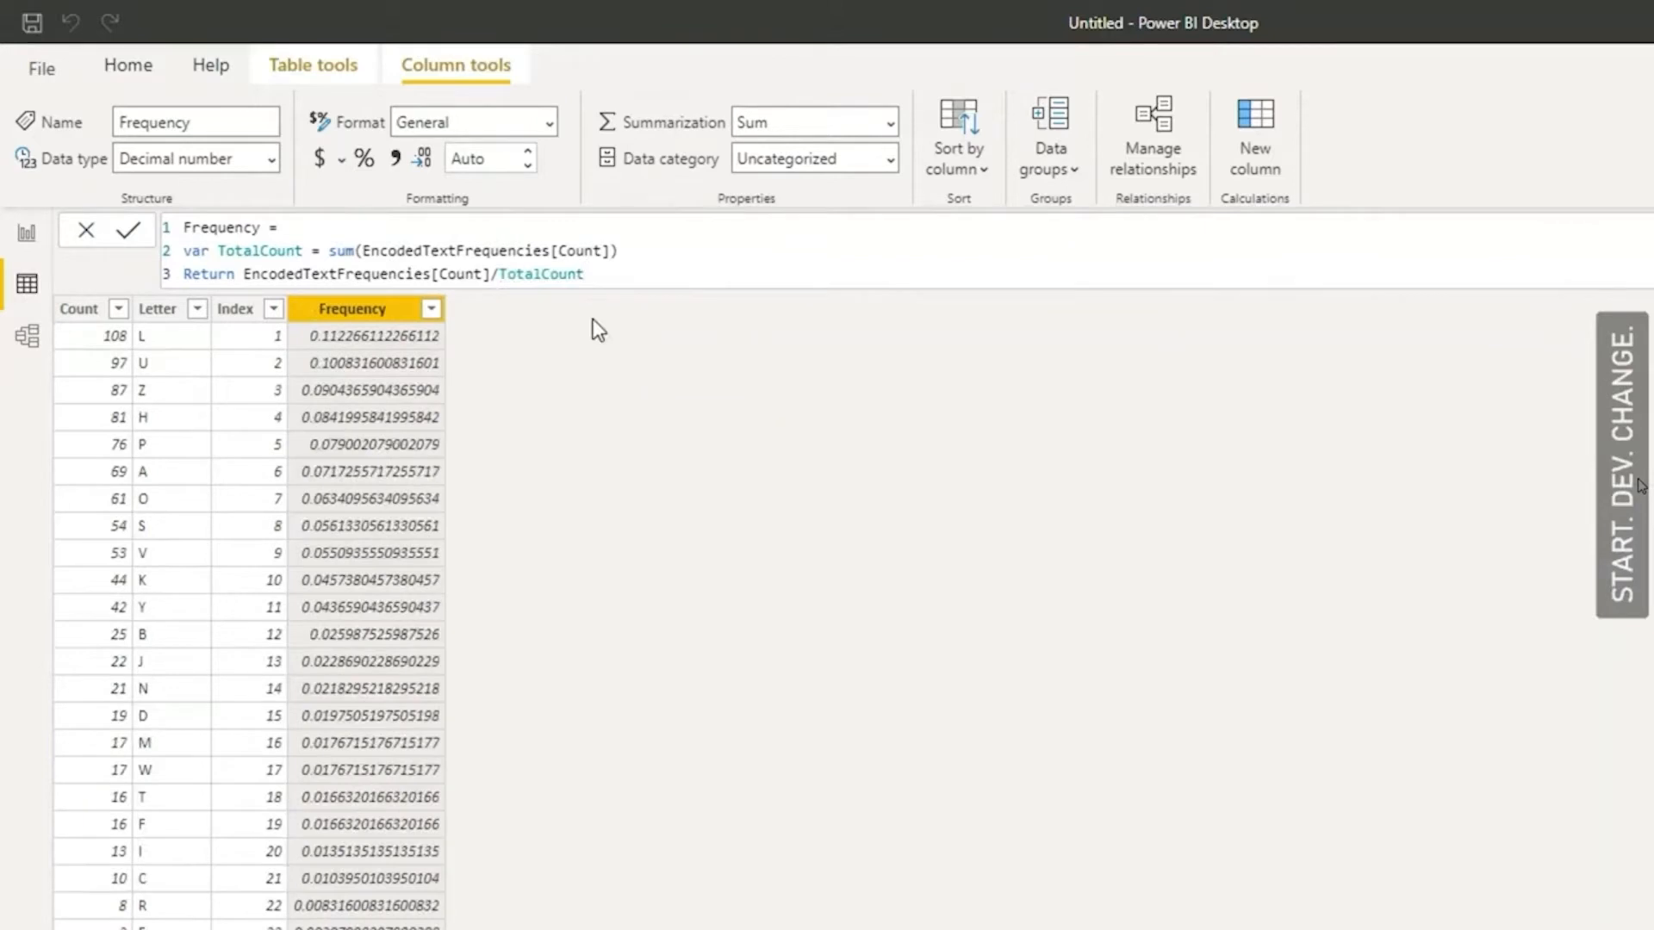
{"action": "left_click", "coordinate": [358, 158]}
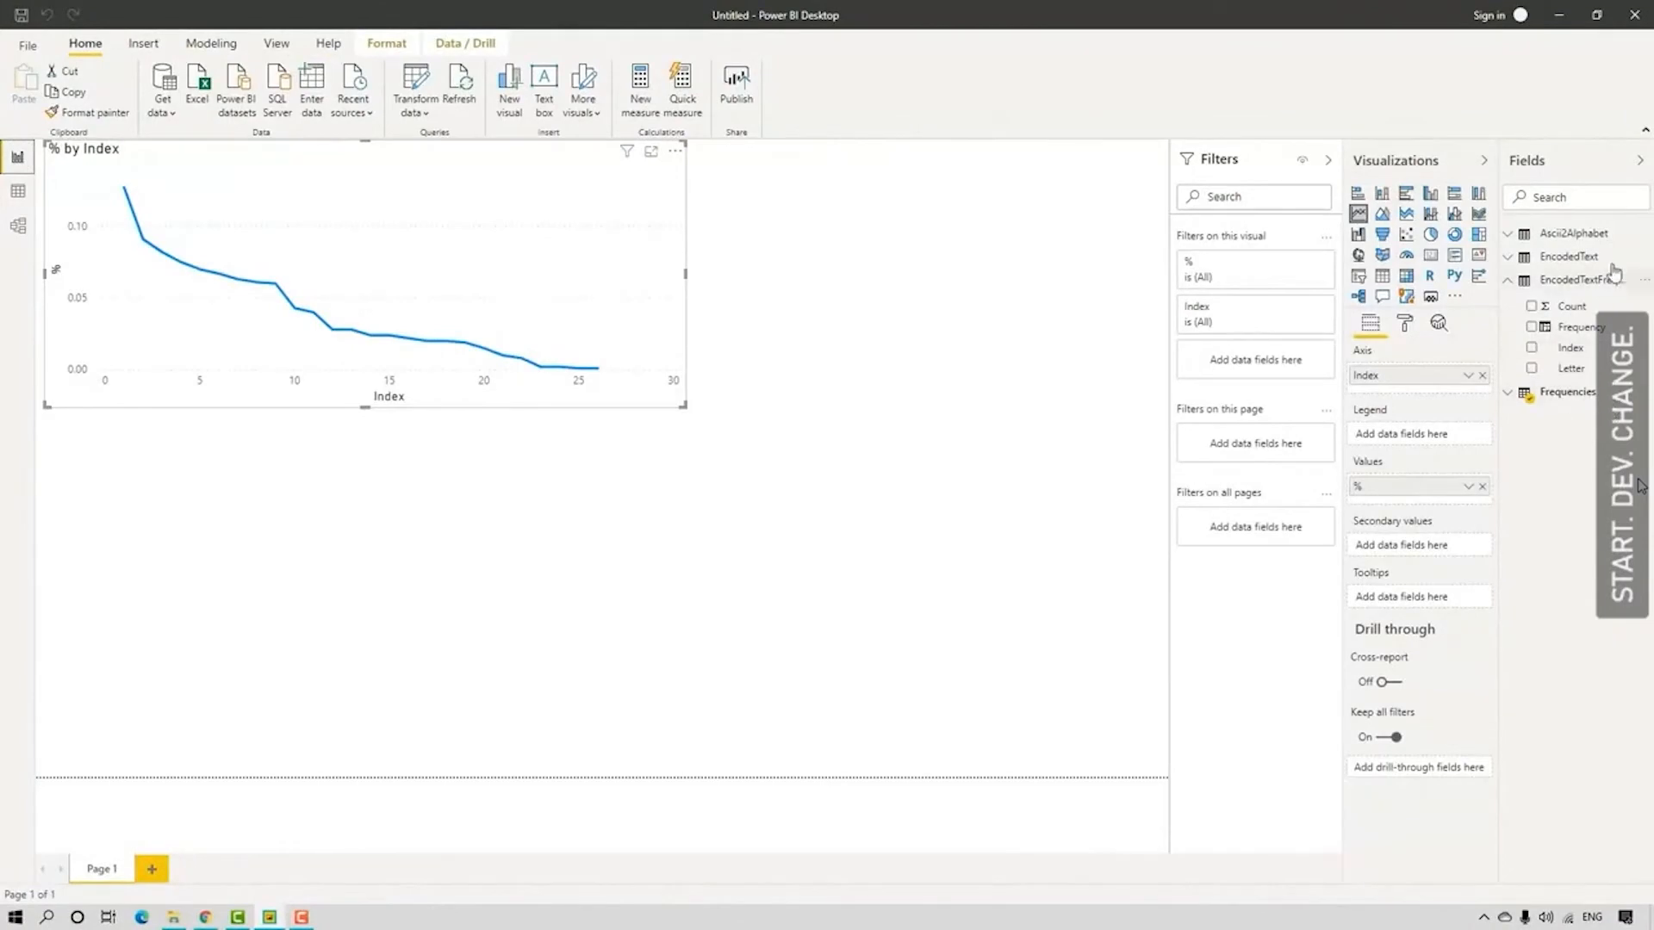
- Add Frequency from EncodedTextFrequencies to the line chart as a second value series beside %, without keeping Count
{"action": "left_click_drag", "start_coordinate": [1590, 311], "coordinate": [1512, 349]}
{"action": "left_click_drag", "start_coordinate": [1590, 311], "coordinate": [1435, 498]}
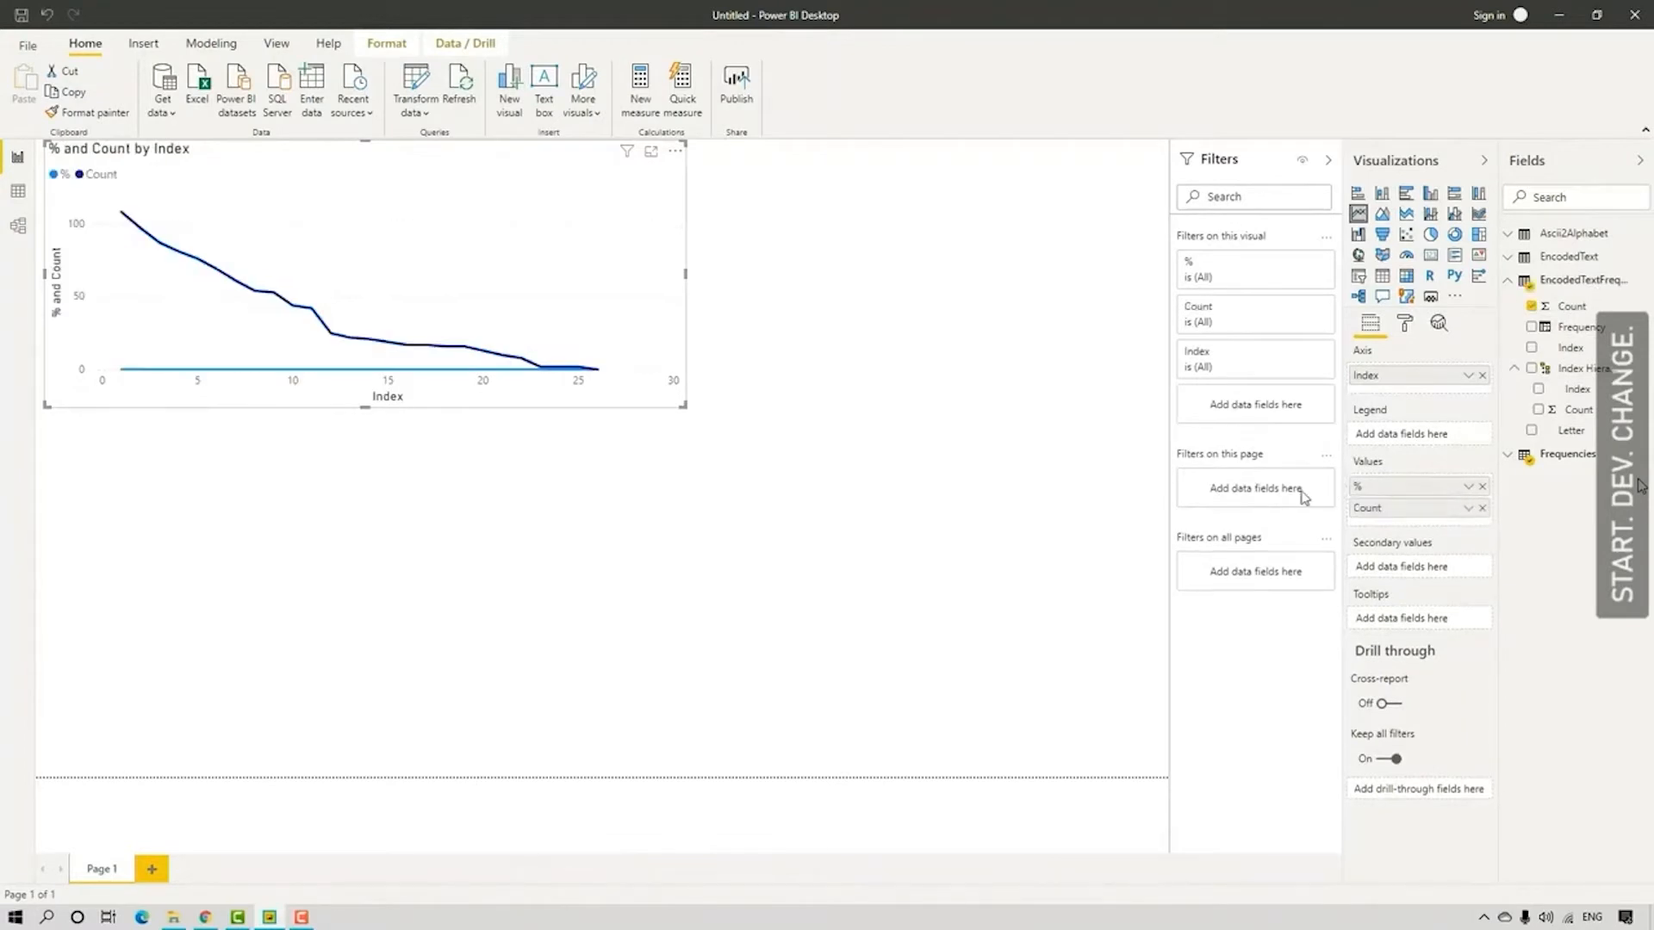
{"action": "left_click", "coordinate": [1481, 510]}
{"action": "left_click_drag", "start_coordinate": [1580, 328], "coordinate": [1421, 515]}
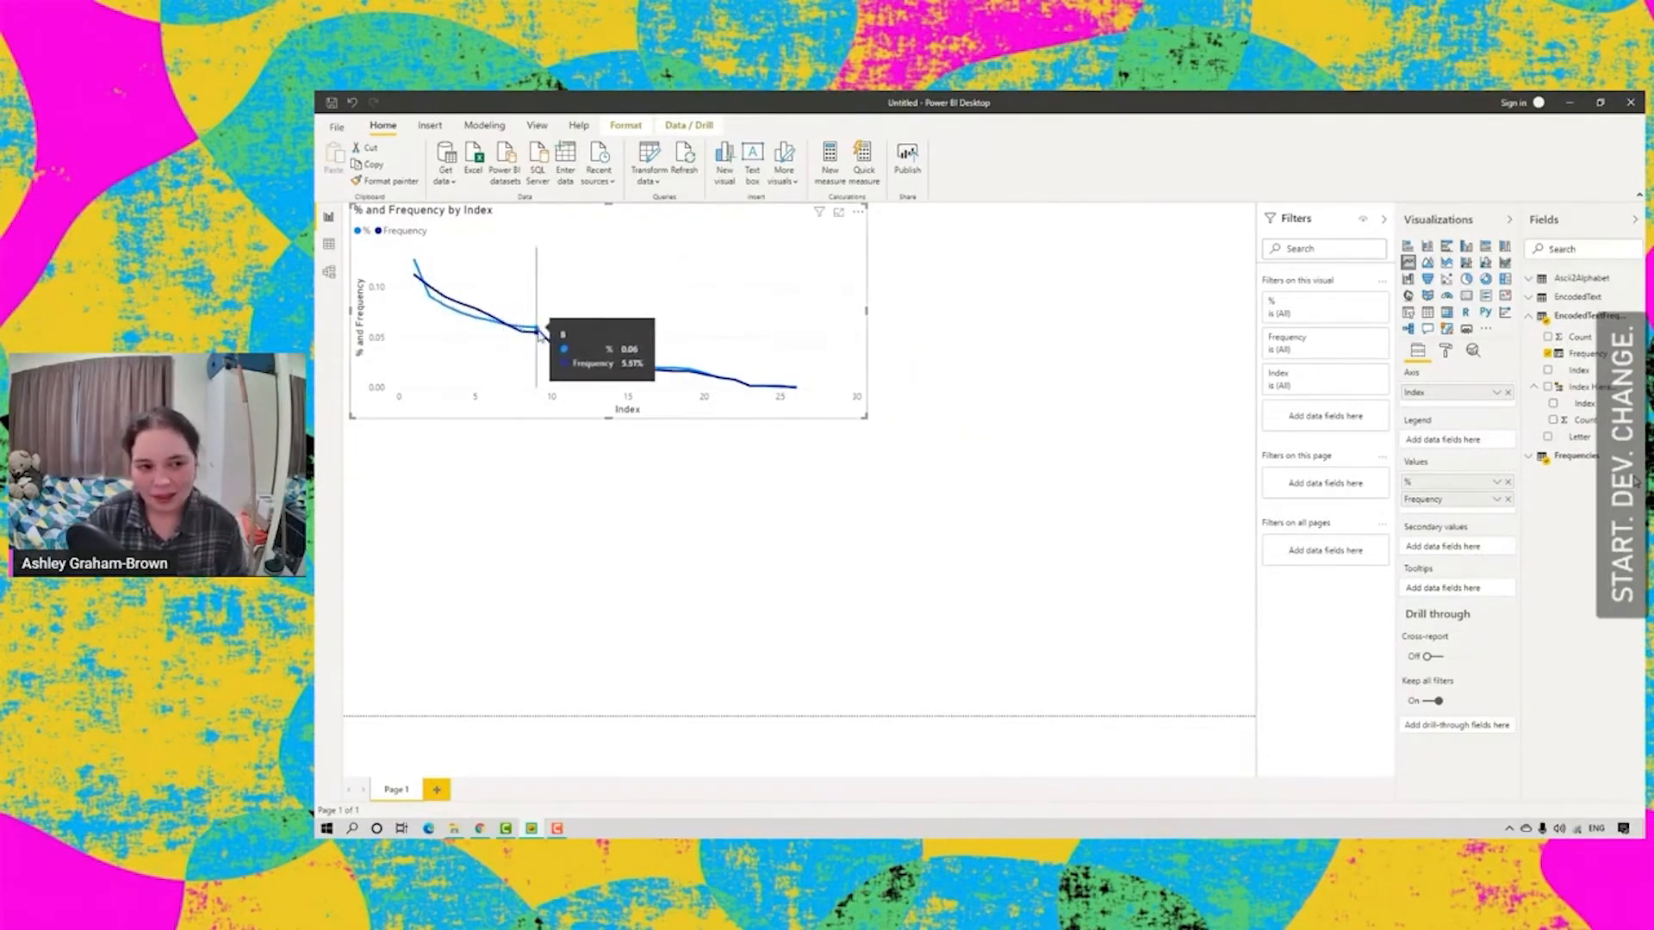
- Keep the line chart and insert a separate table visual below it, narrowed to less than half the chart's width
{"action": "left_click", "coordinate": [1428, 314]}
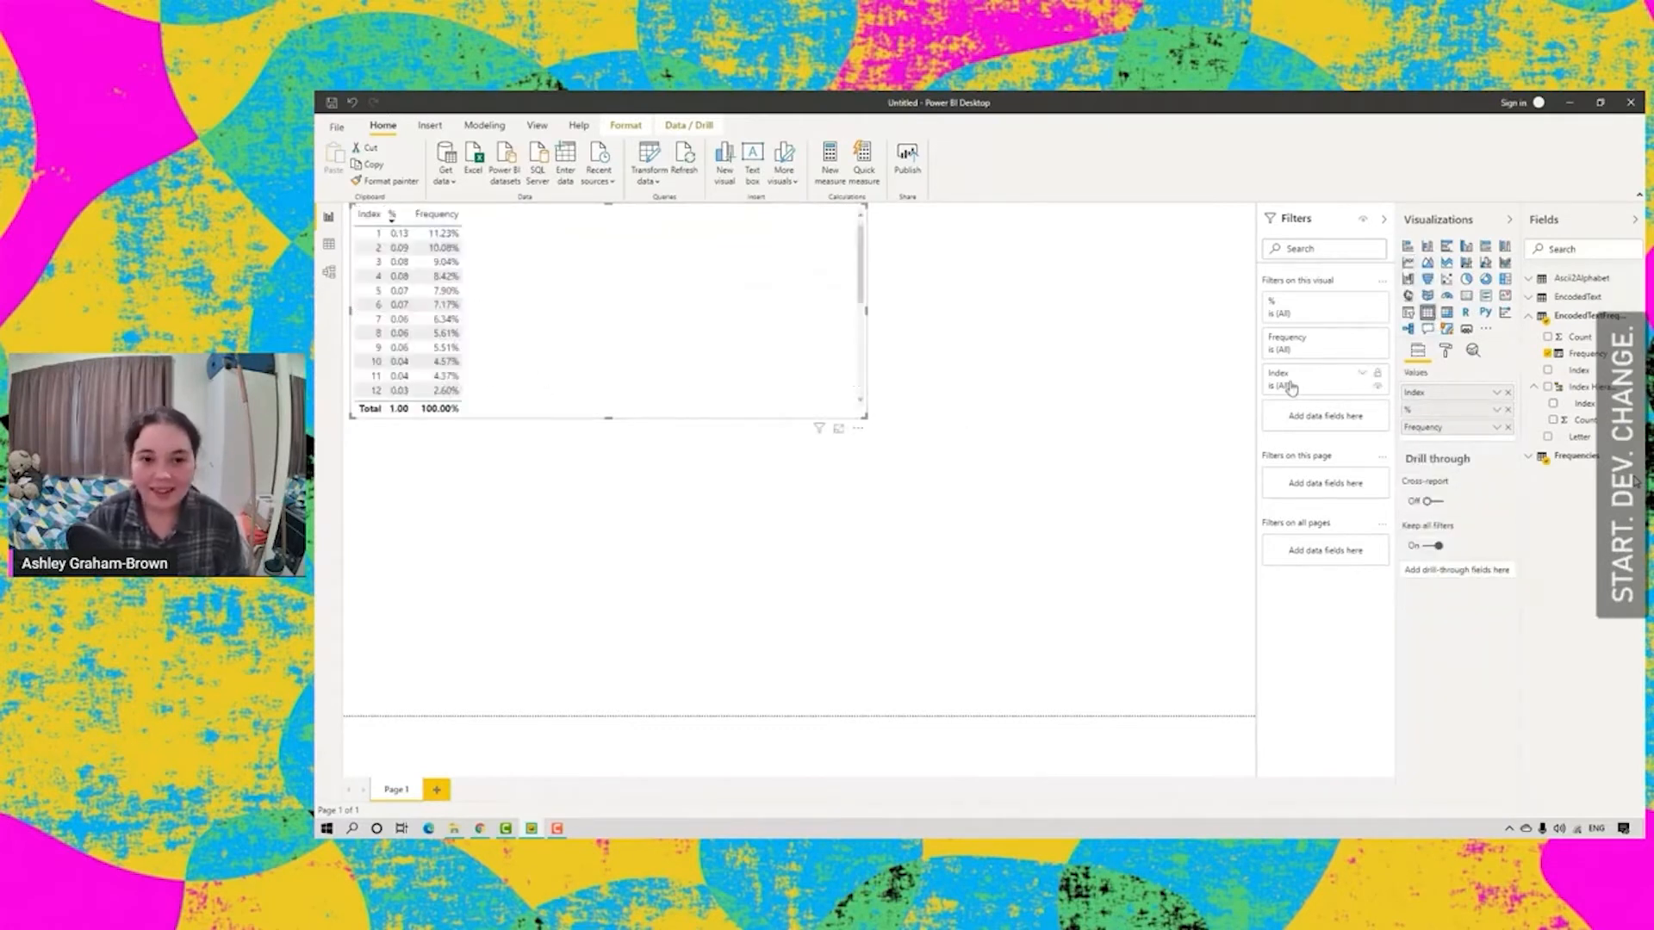
{"action": "key", "text": "ctrl+z"}
{"action": "left_click", "coordinate": [1428, 313]}
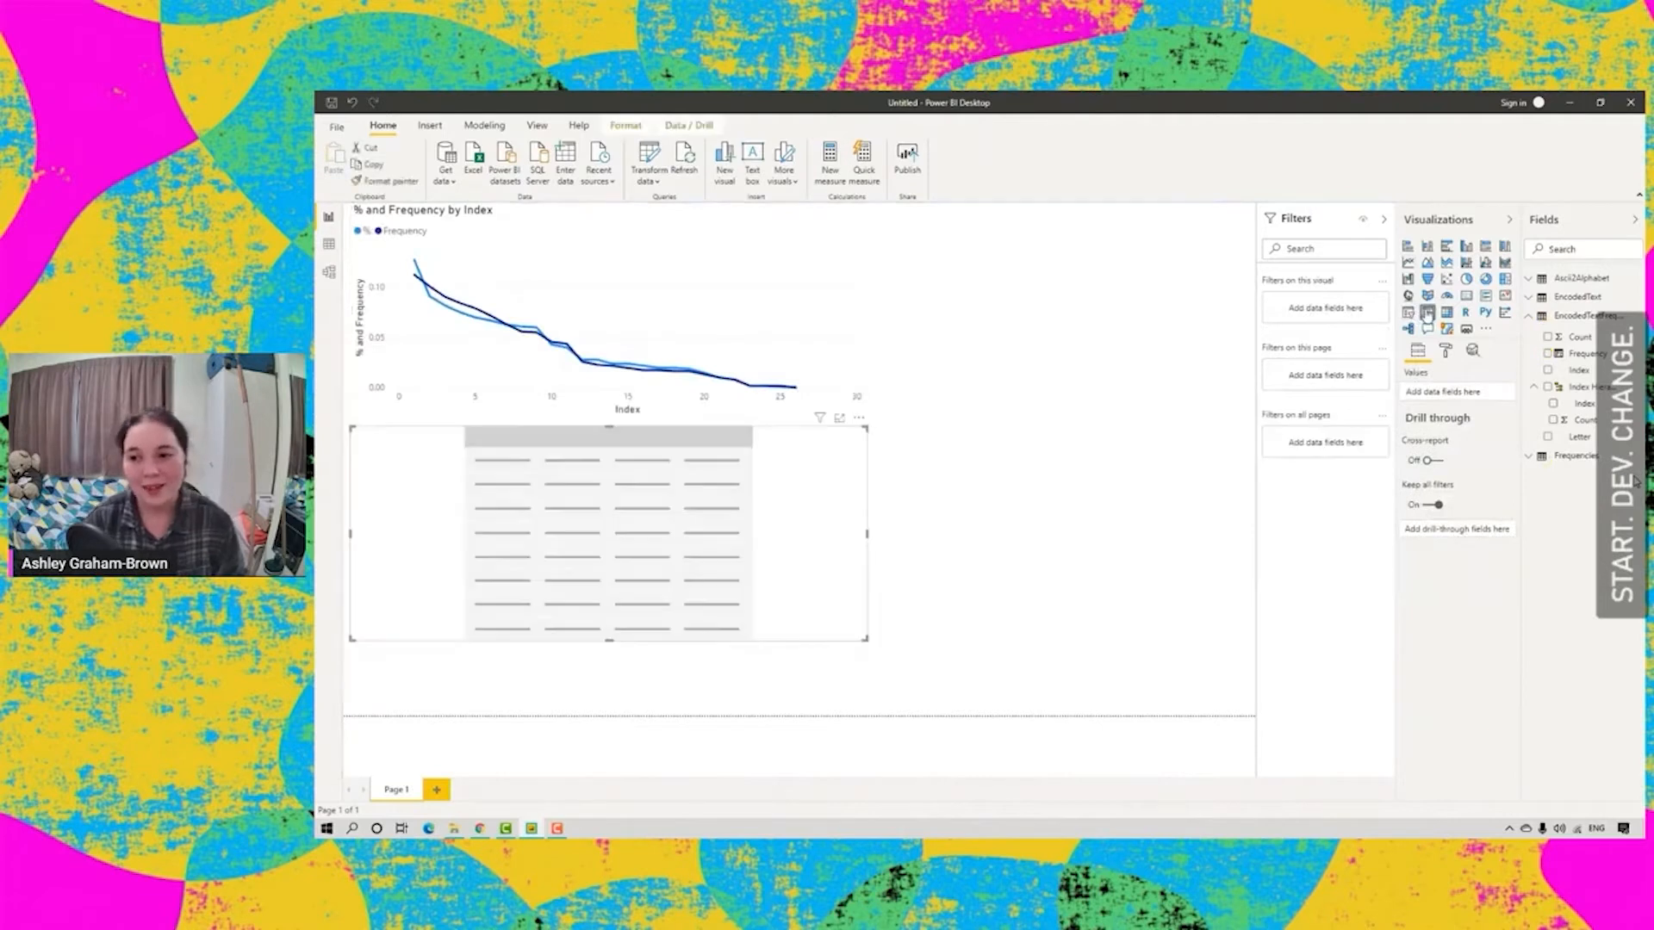
{"action": "left_click_drag", "start_coordinate": [866, 532], "coordinate": [548, 533]}
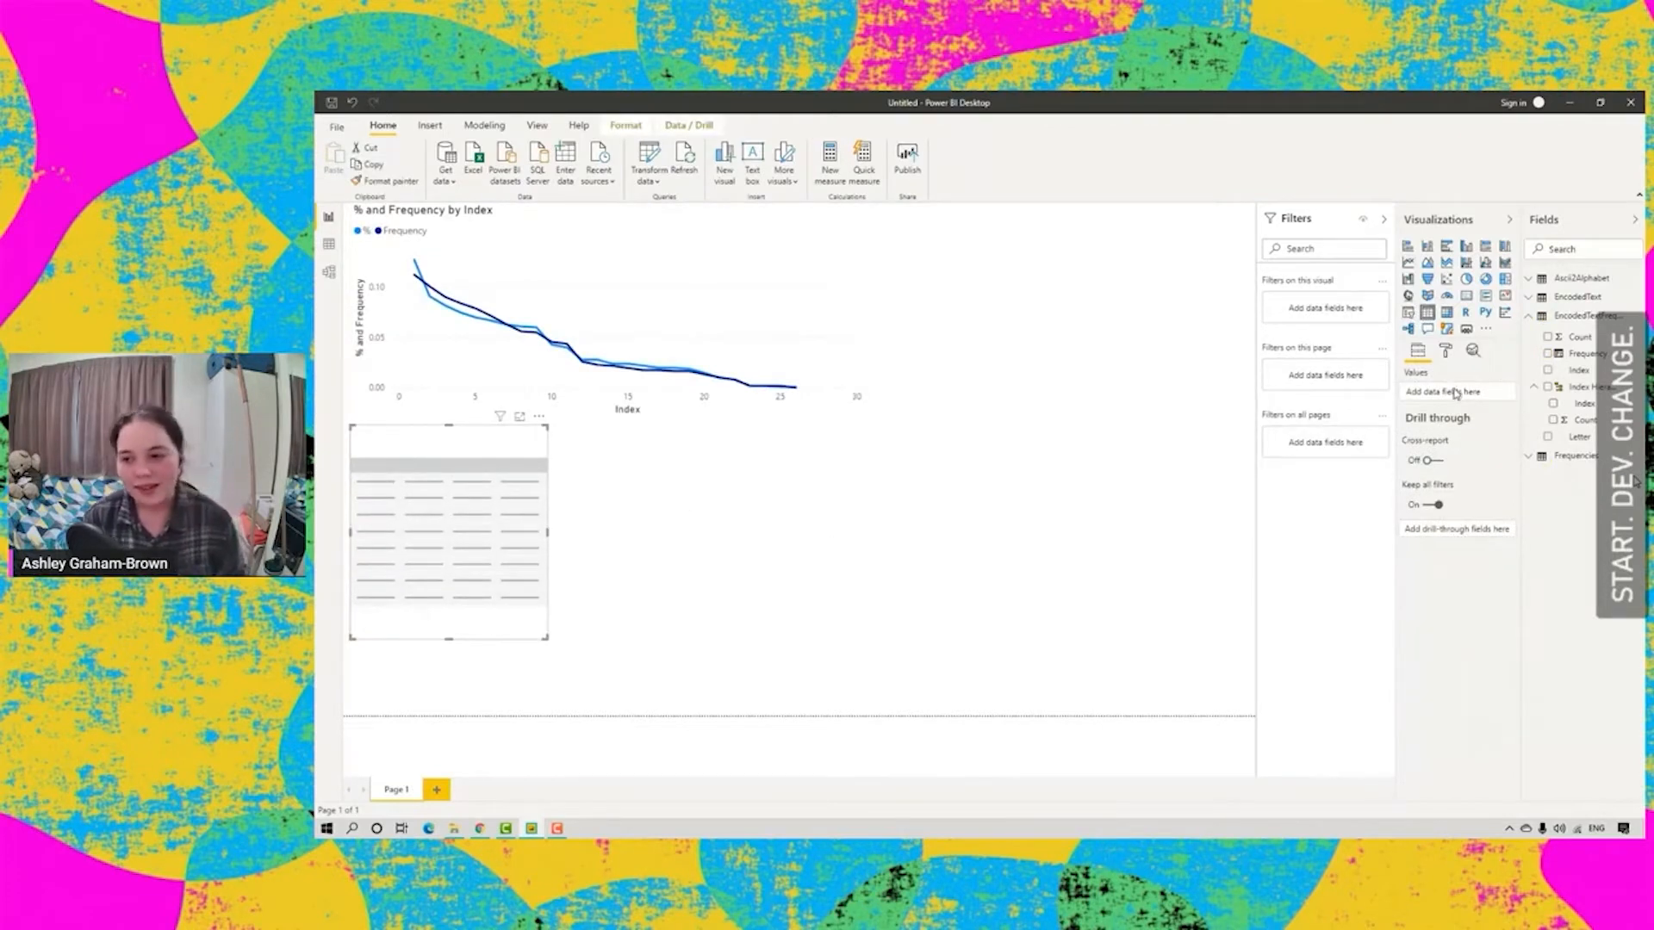
- Fill the table with Letter from EncodedTextFrequencies and Column2 from Frequencies, narrow it to fit, and review the letter pairs
{"action": "left_click", "coordinate": [1582, 297]}
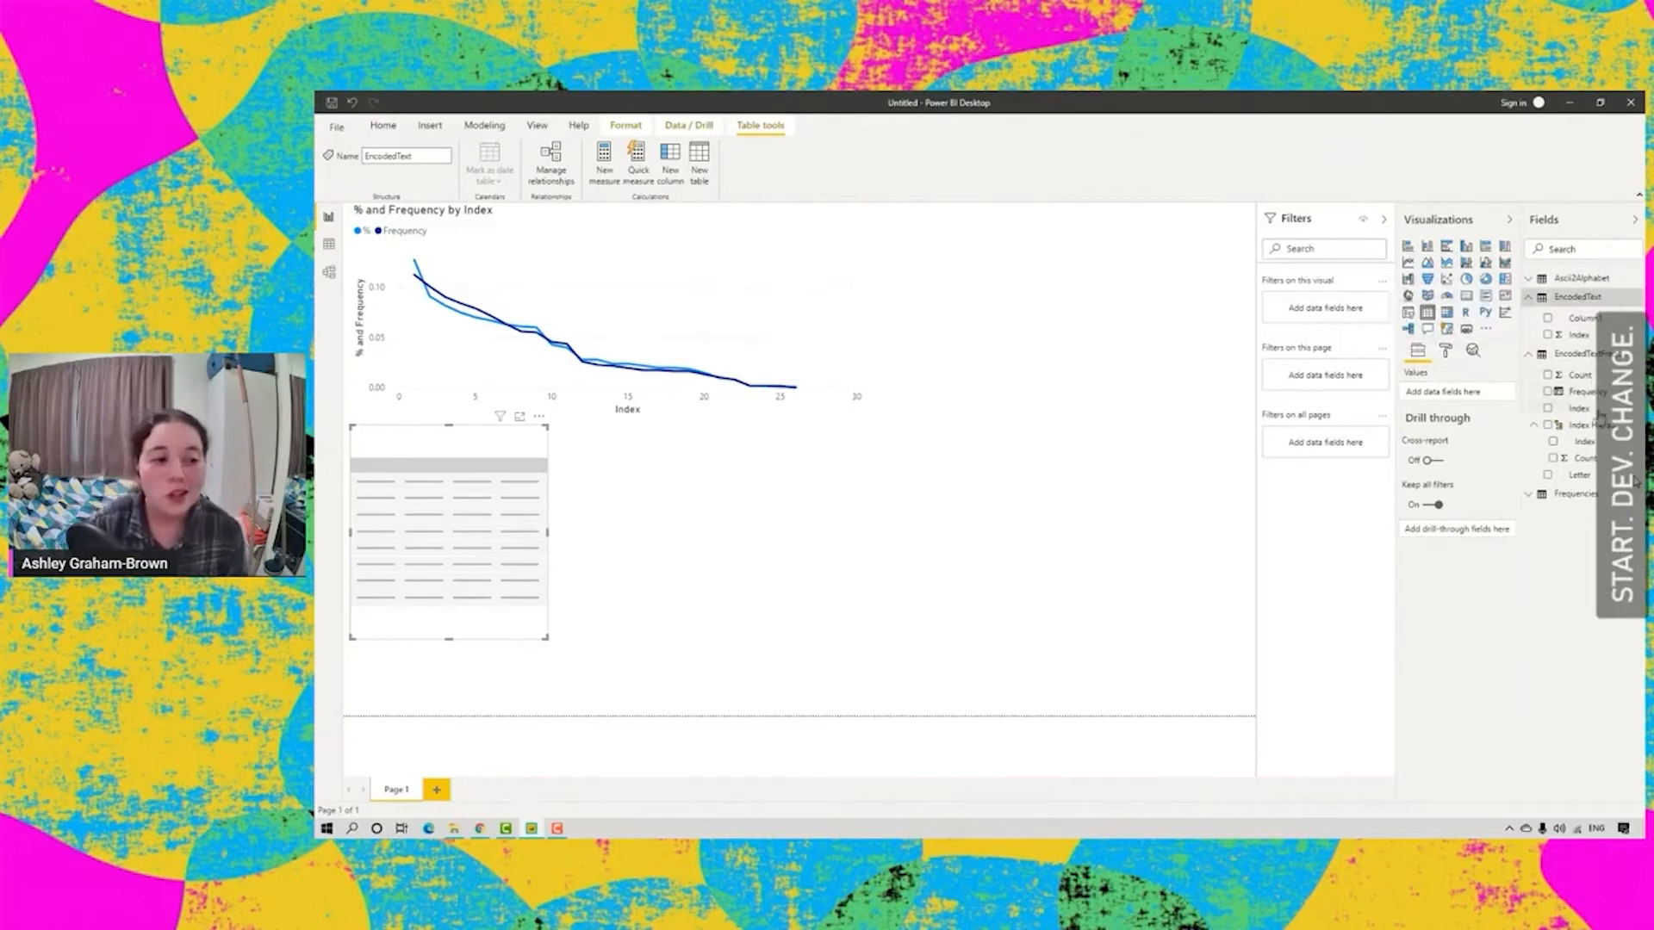
{"action": "left_click", "coordinate": [1535, 425]}
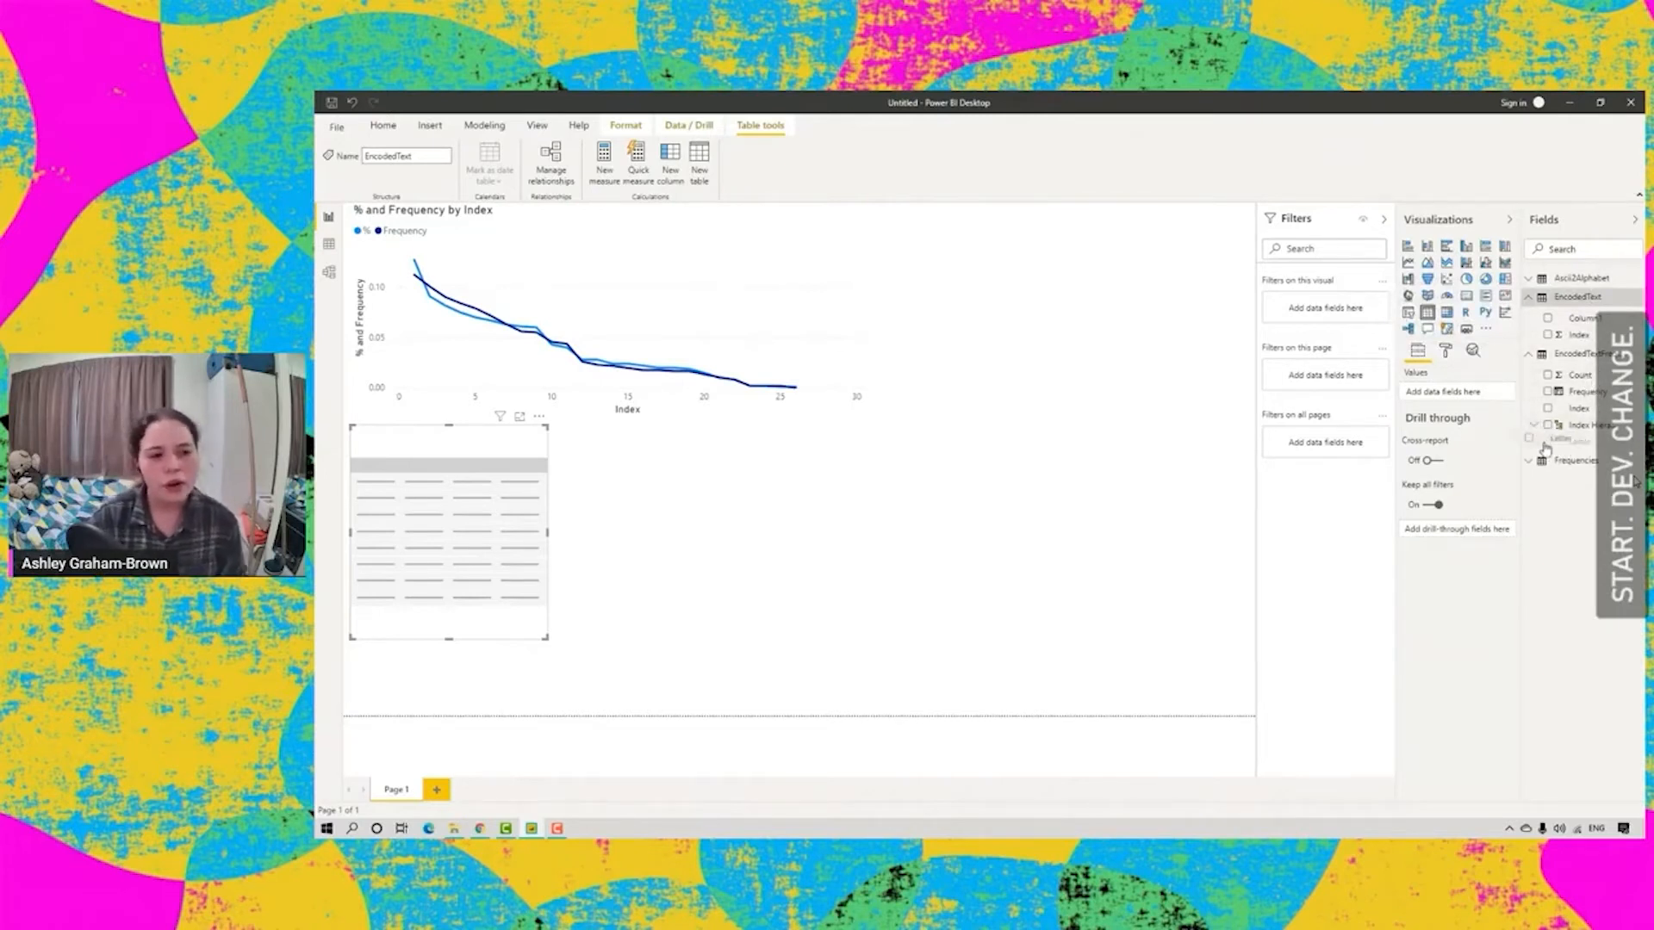
{"action": "left_click_drag", "start_coordinate": [1581, 443], "coordinate": [1469, 412]}
{"action": "left_click", "coordinate": [1534, 461]}
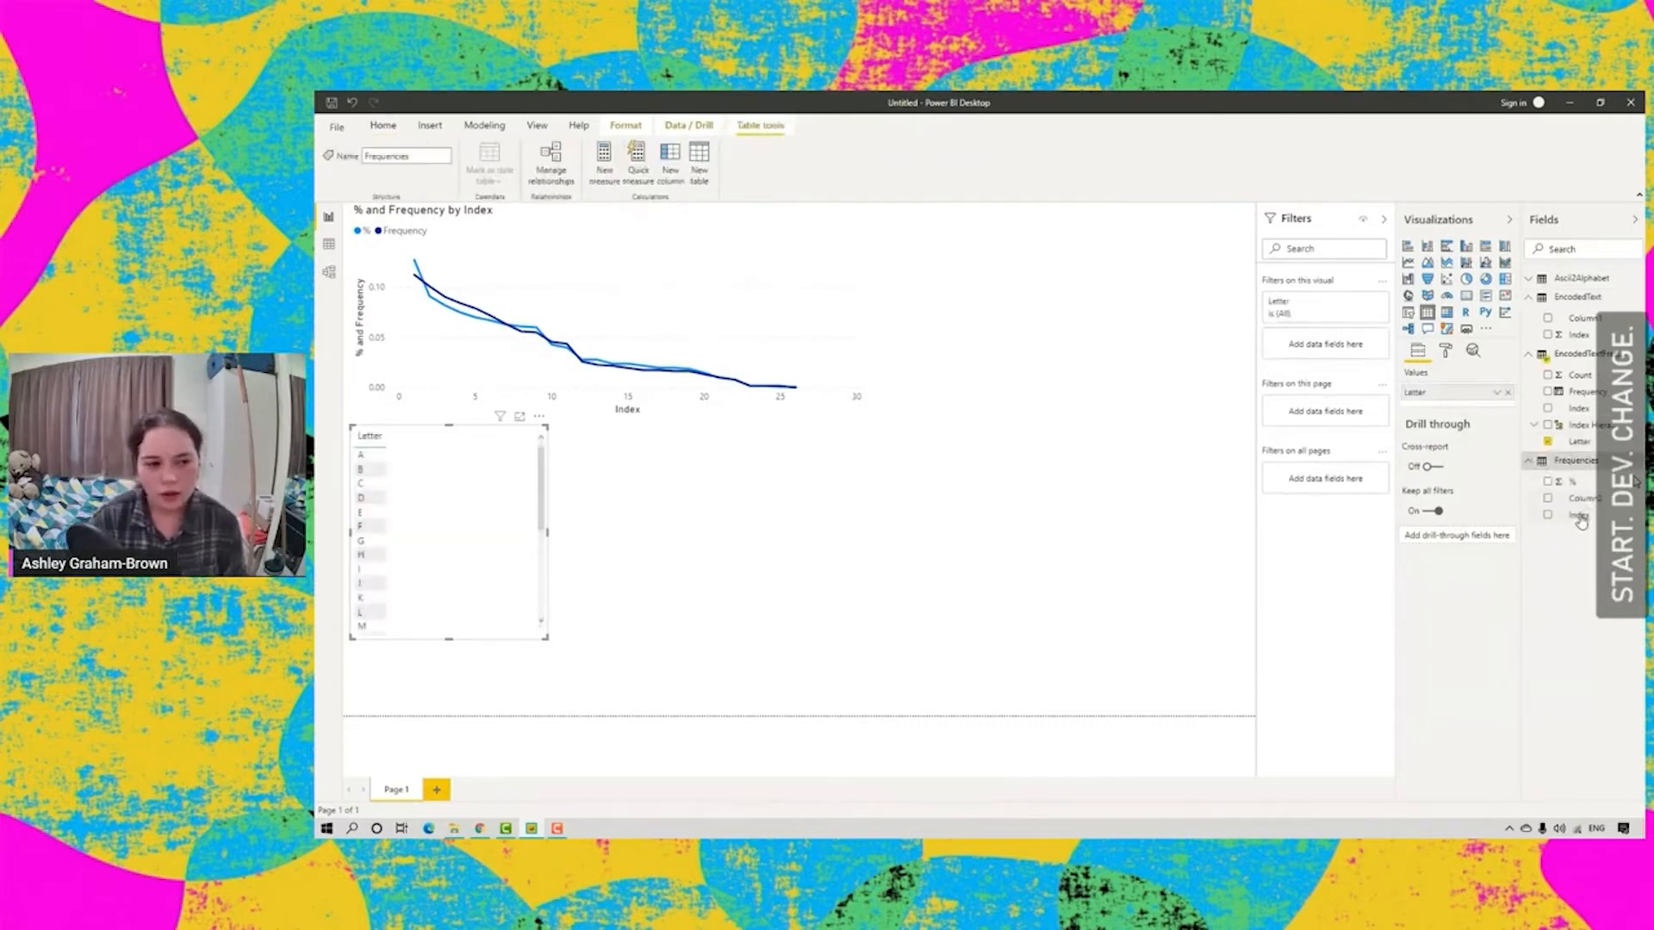
{"action": "left_click_drag", "start_coordinate": [1584, 506], "coordinate": [1475, 406]}
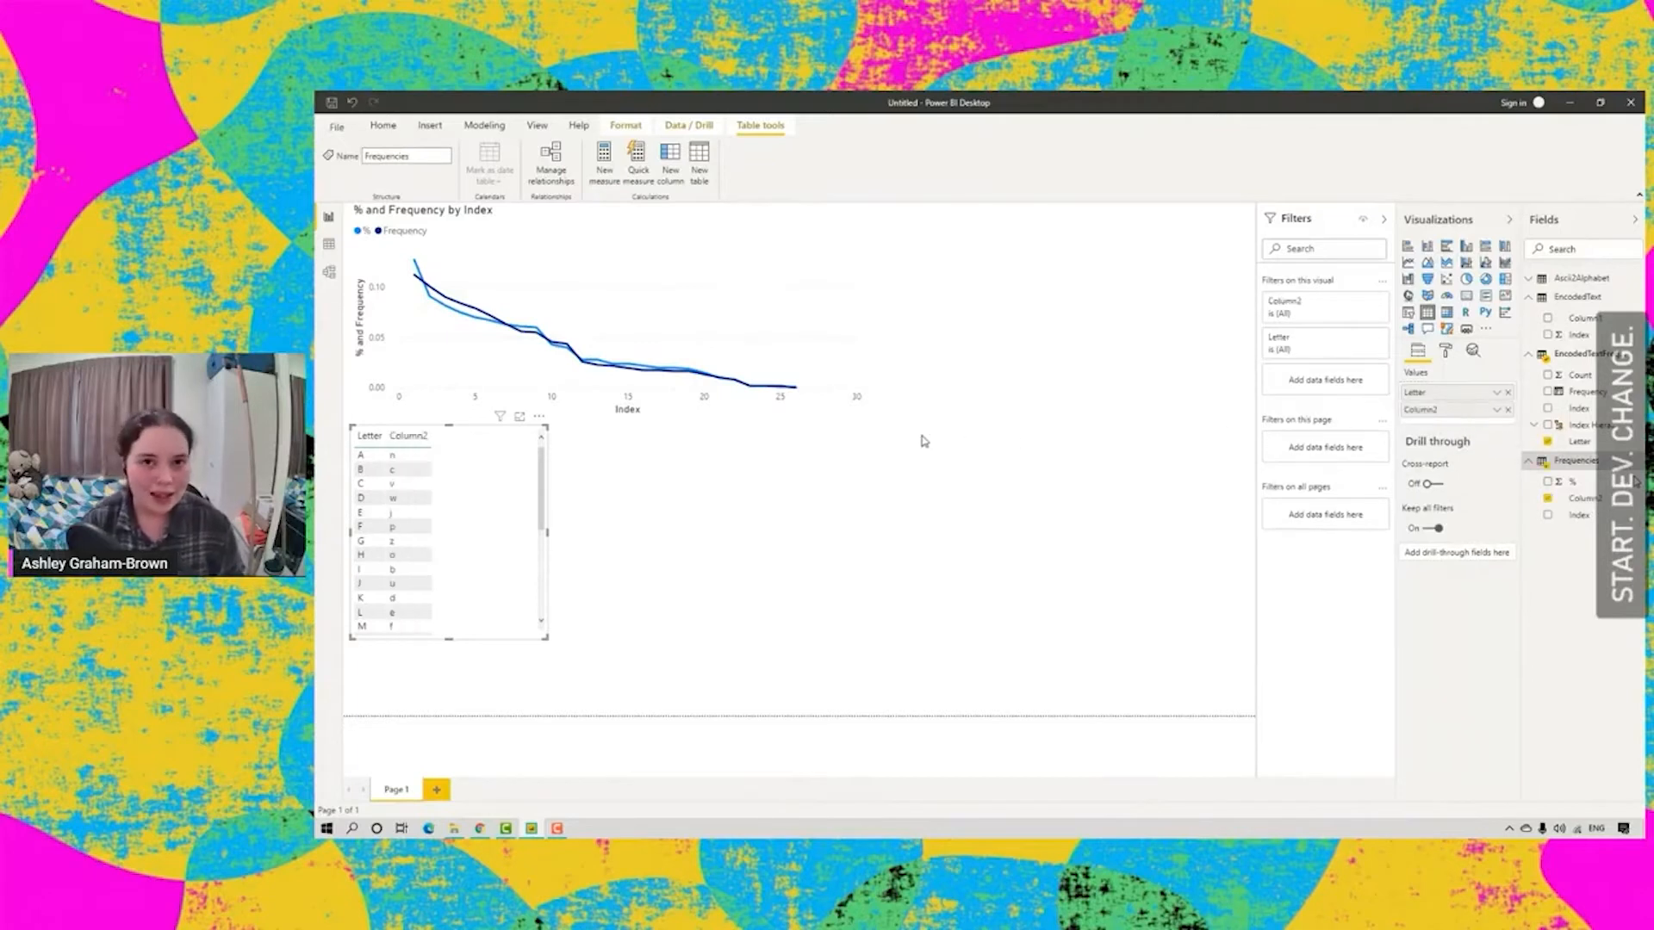
{"action": "left_click_drag", "start_coordinate": [548, 532], "coordinate": [457, 539]}
{"action": "scroll", "coordinate": [426, 552], "scroll_direction": "down", "scroll_amount": 2}
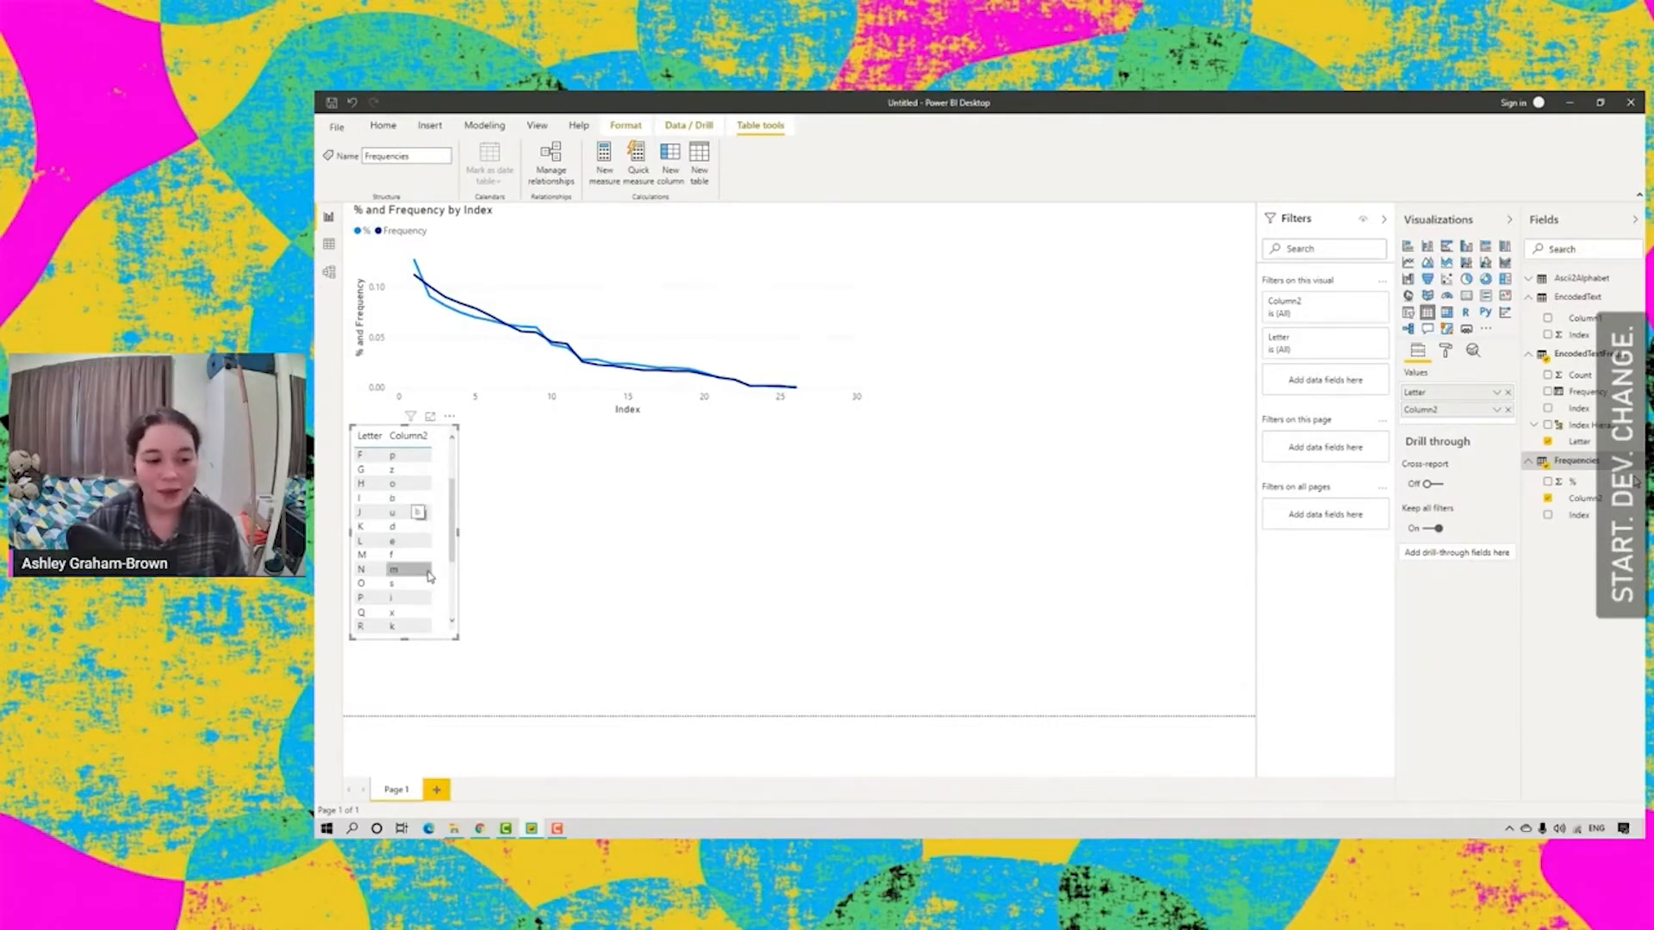
{"action": "scroll", "coordinate": [429, 570], "scroll_direction": "down", "scroll_amount": 2}
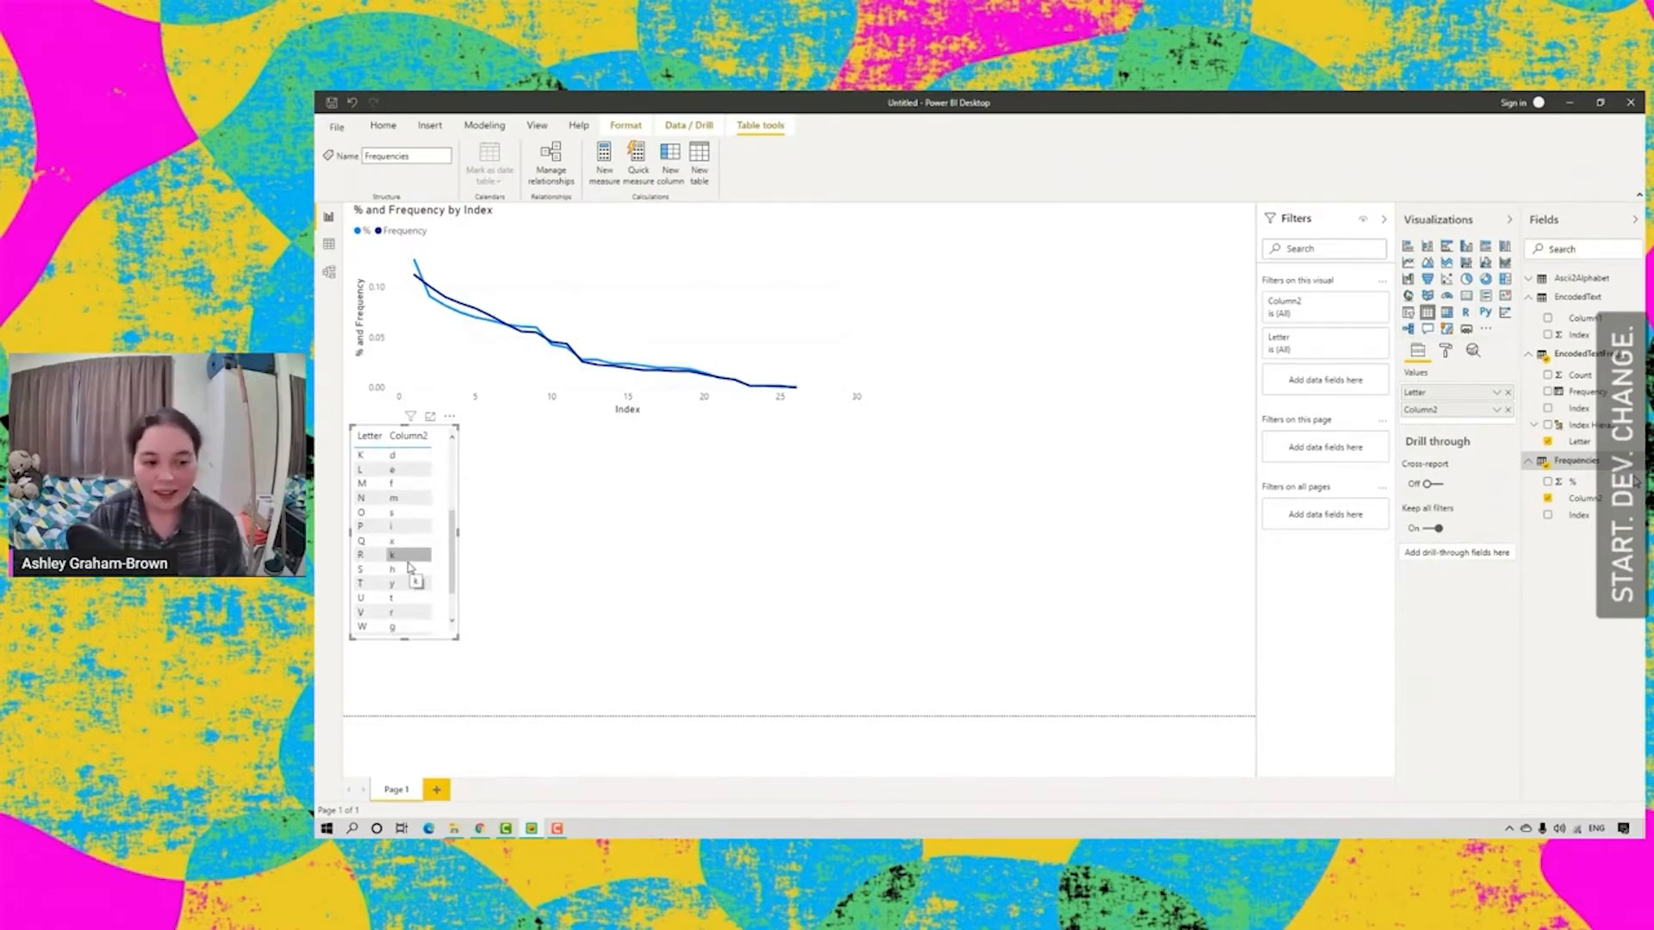
{"action": "scroll", "coordinate": [439, 601], "scroll_direction": "up", "scroll_amount": 3}
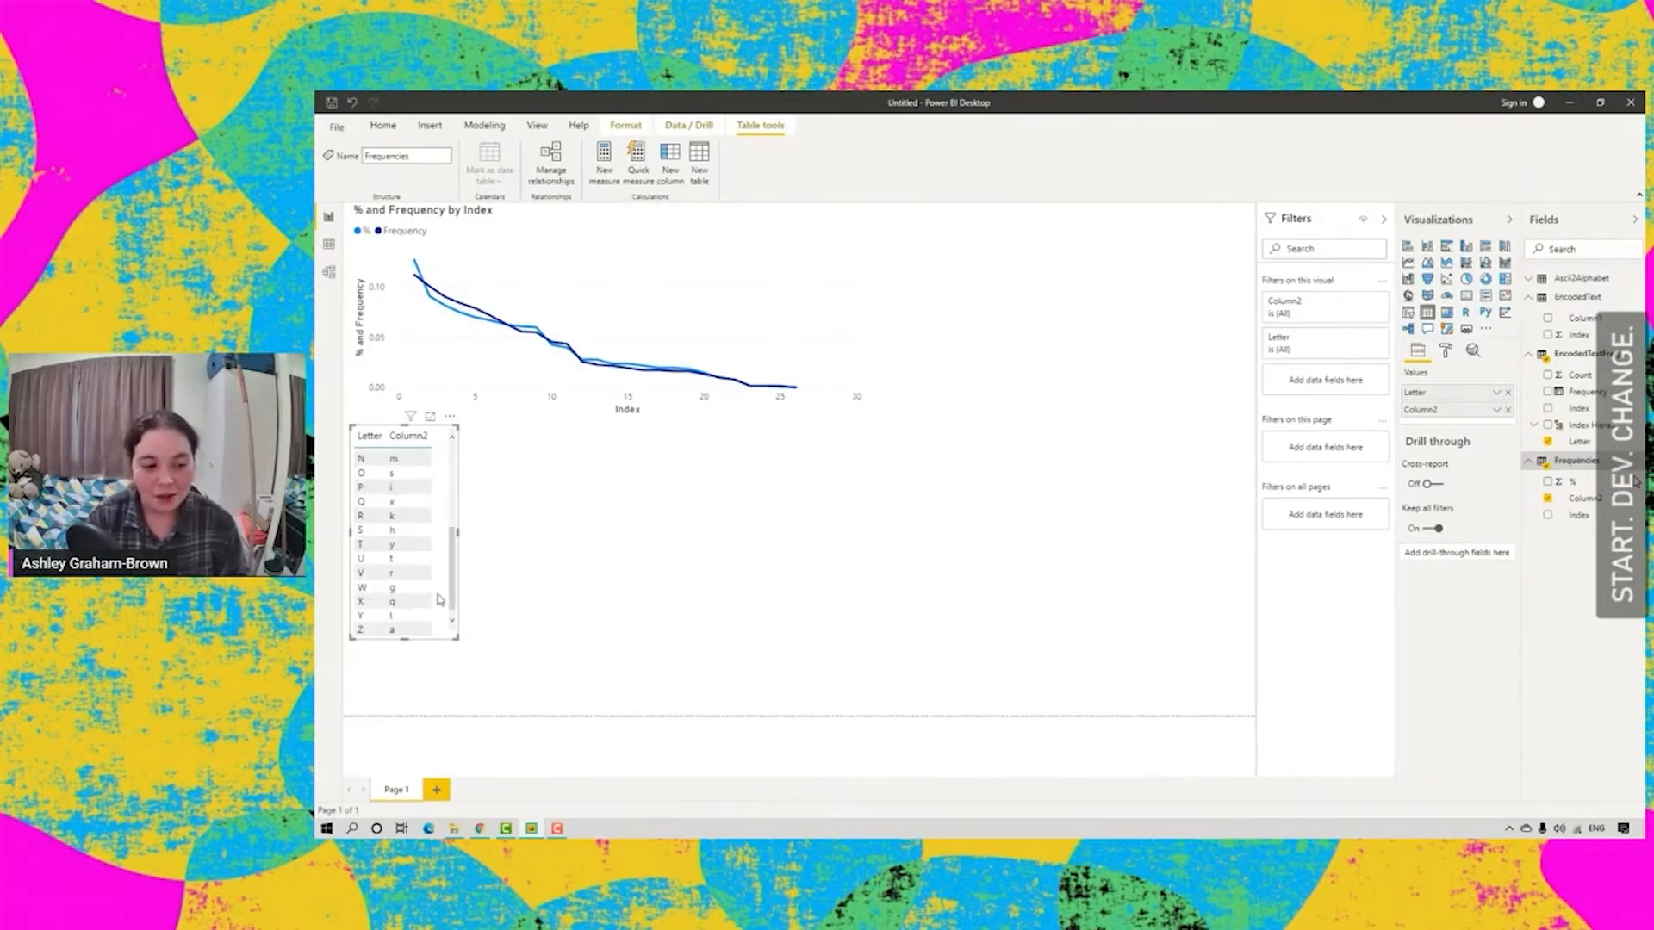
{"action": "scroll", "coordinate": [440, 601], "scroll_direction": "up", "scroll_amount": 1}
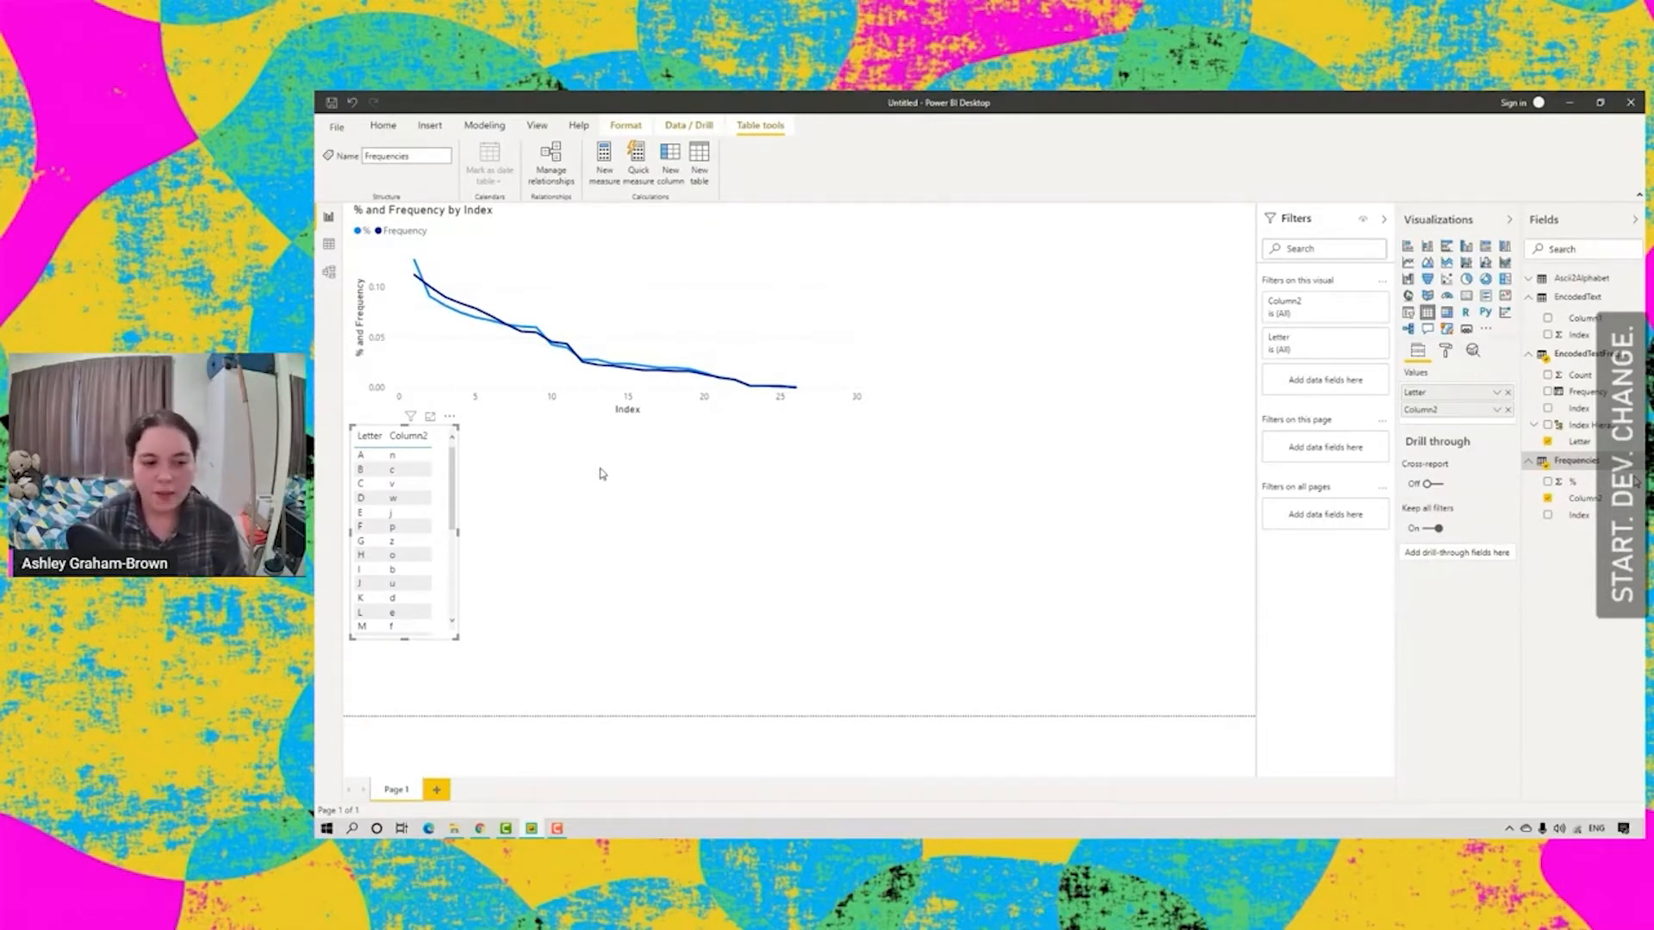
- Add Letter from EncodedTextFrequencies and Column2 from Frequencies to the line chart's tooltips
{"action": "left_click", "coordinate": [601, 469]}
{"action": "left_click", "coordinate": [672, 256]}
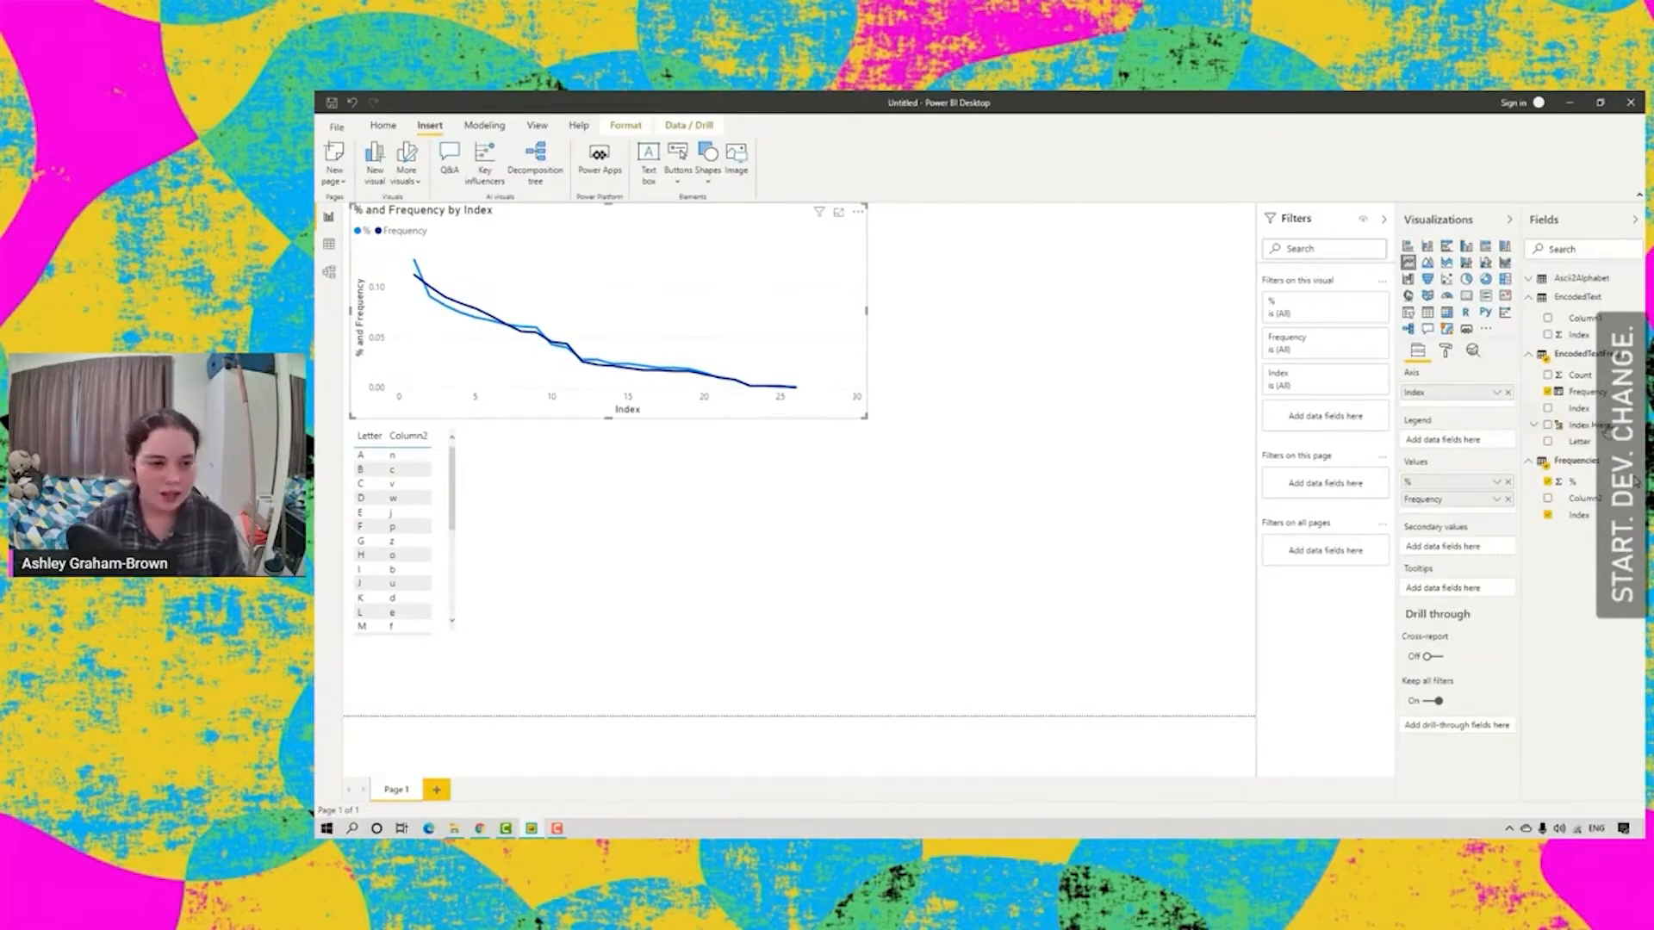
{"action": "left_click_drag", "start_coordinate": [1592, 447], "coordinate": [1453, 596]}
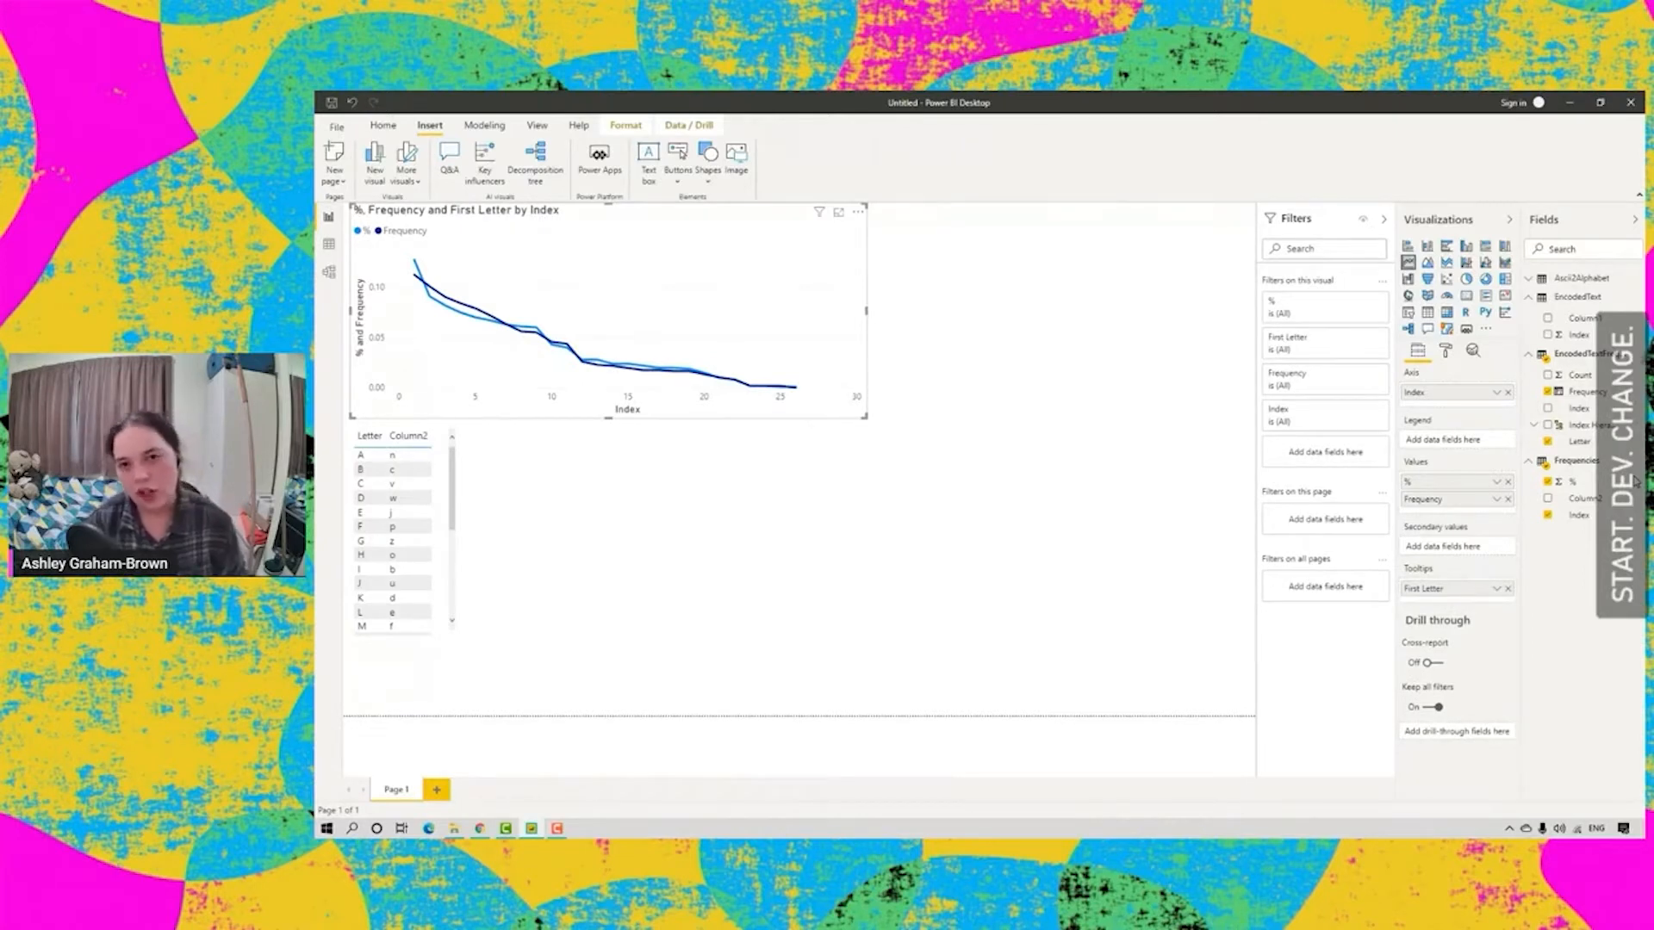
{"action": "left_click_drag", "start_coordinate": [1583, 507], "coordinate": [1452, 599]}
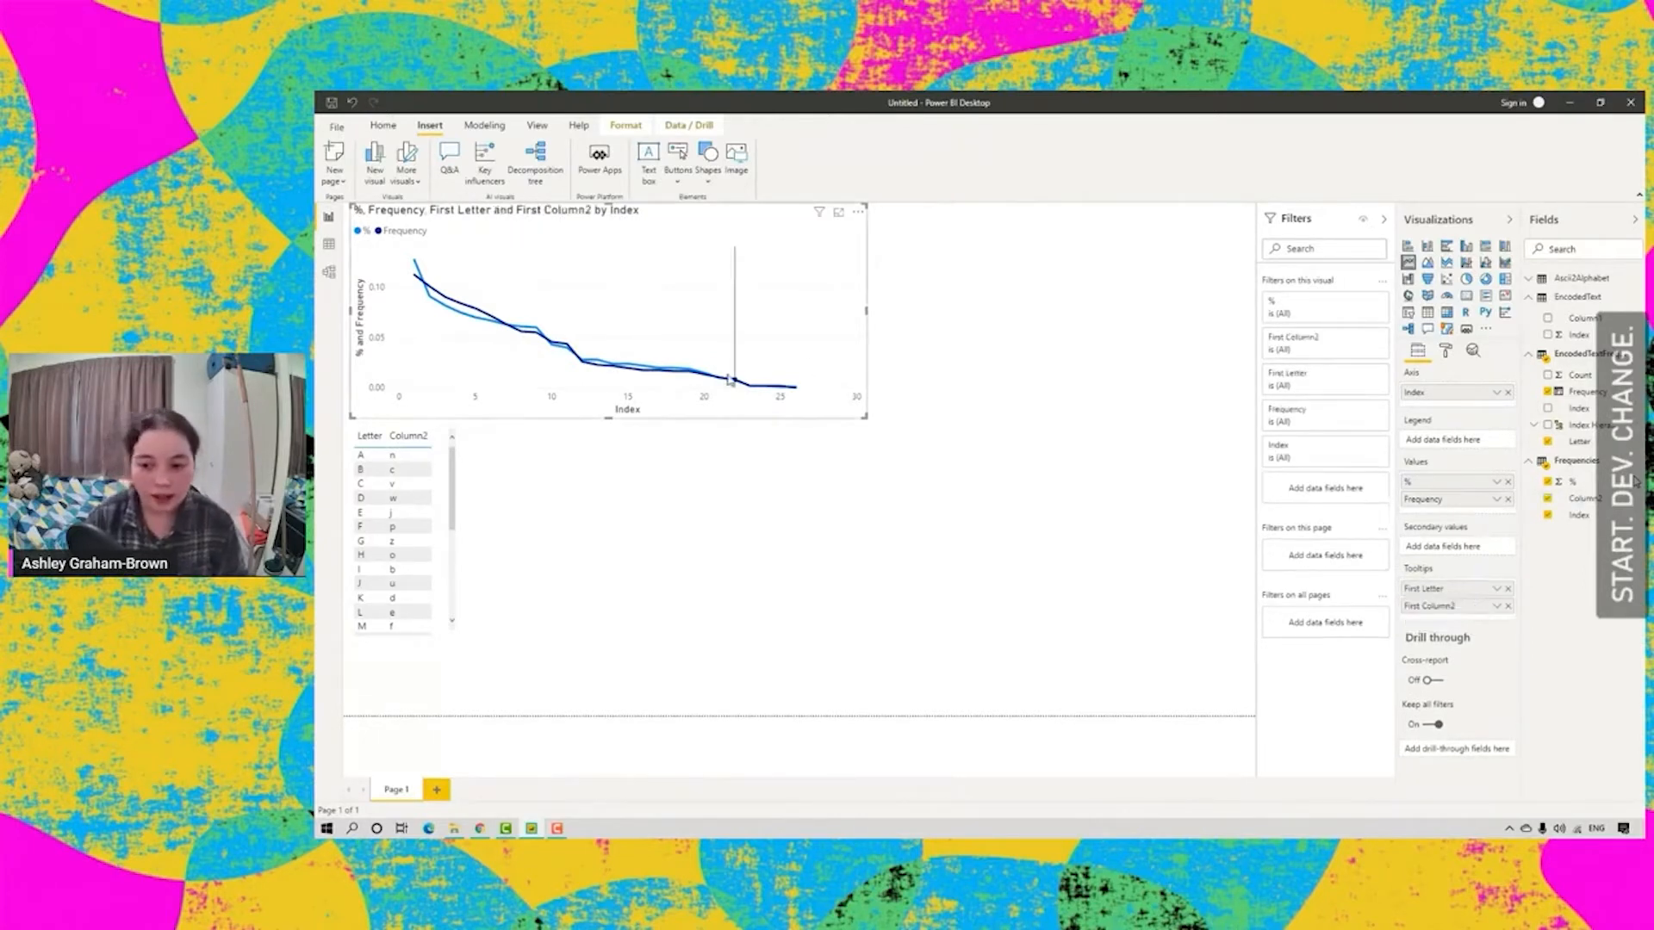
{"action": "mouse_move", "coordinate": [691, 373]}
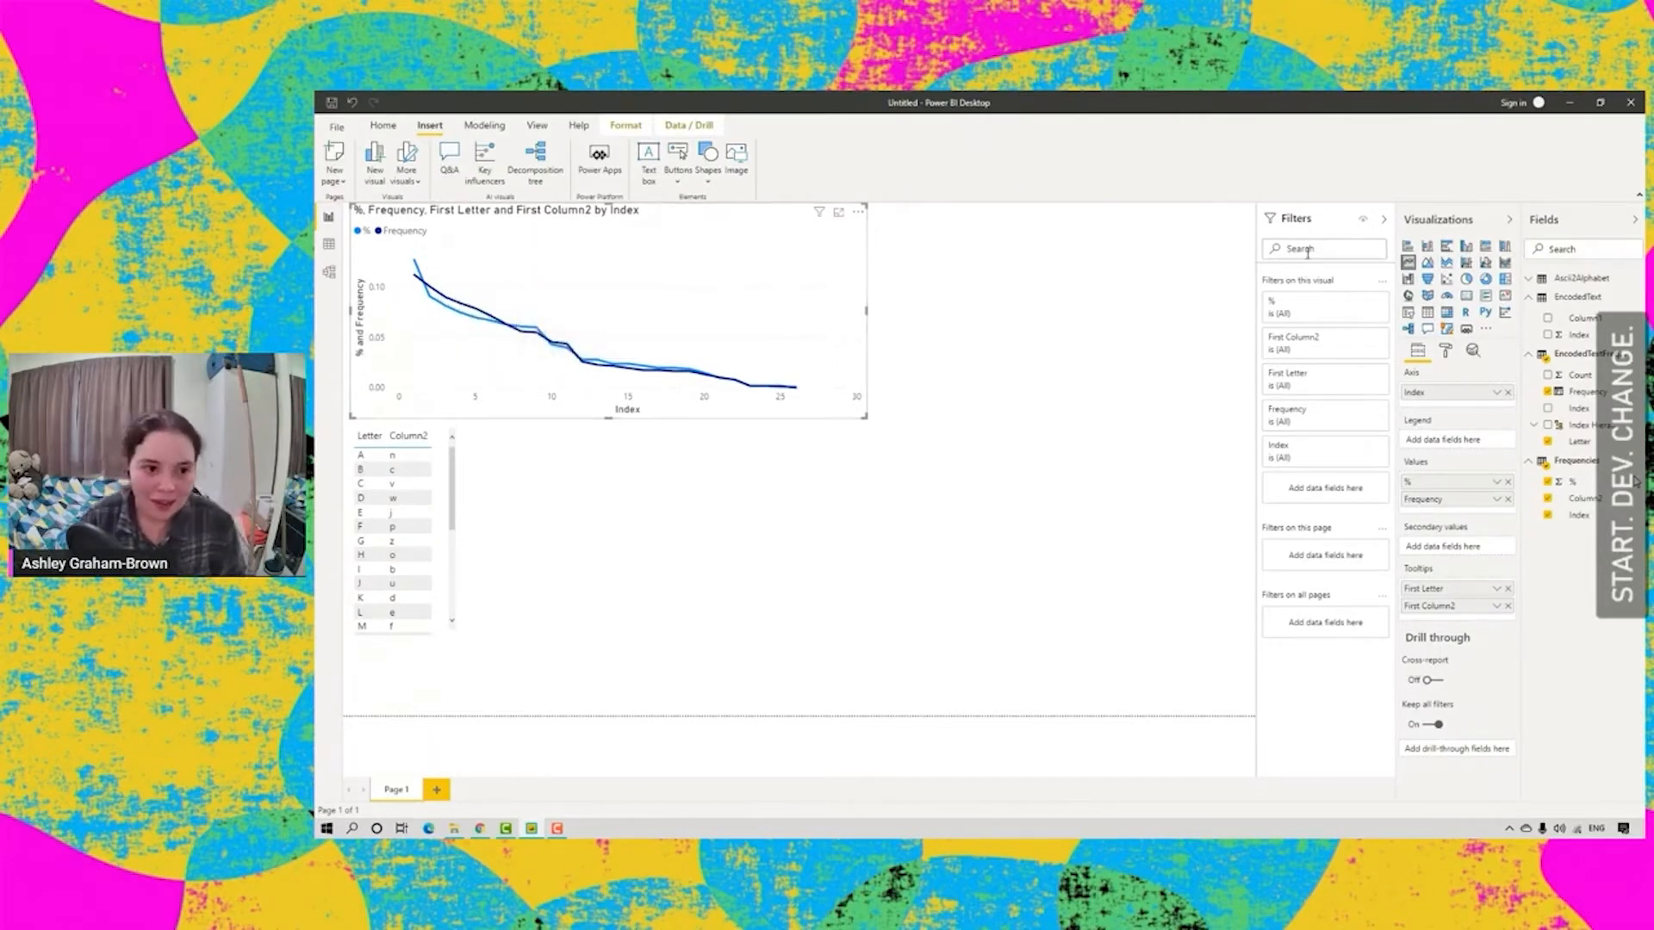
- Create a whole-number what-if parameter named CipherShift, ranging from 0 to 25 in increments of 1, with a slicer on the page
{"action": "left_click", "coordinate": [485, 126]}
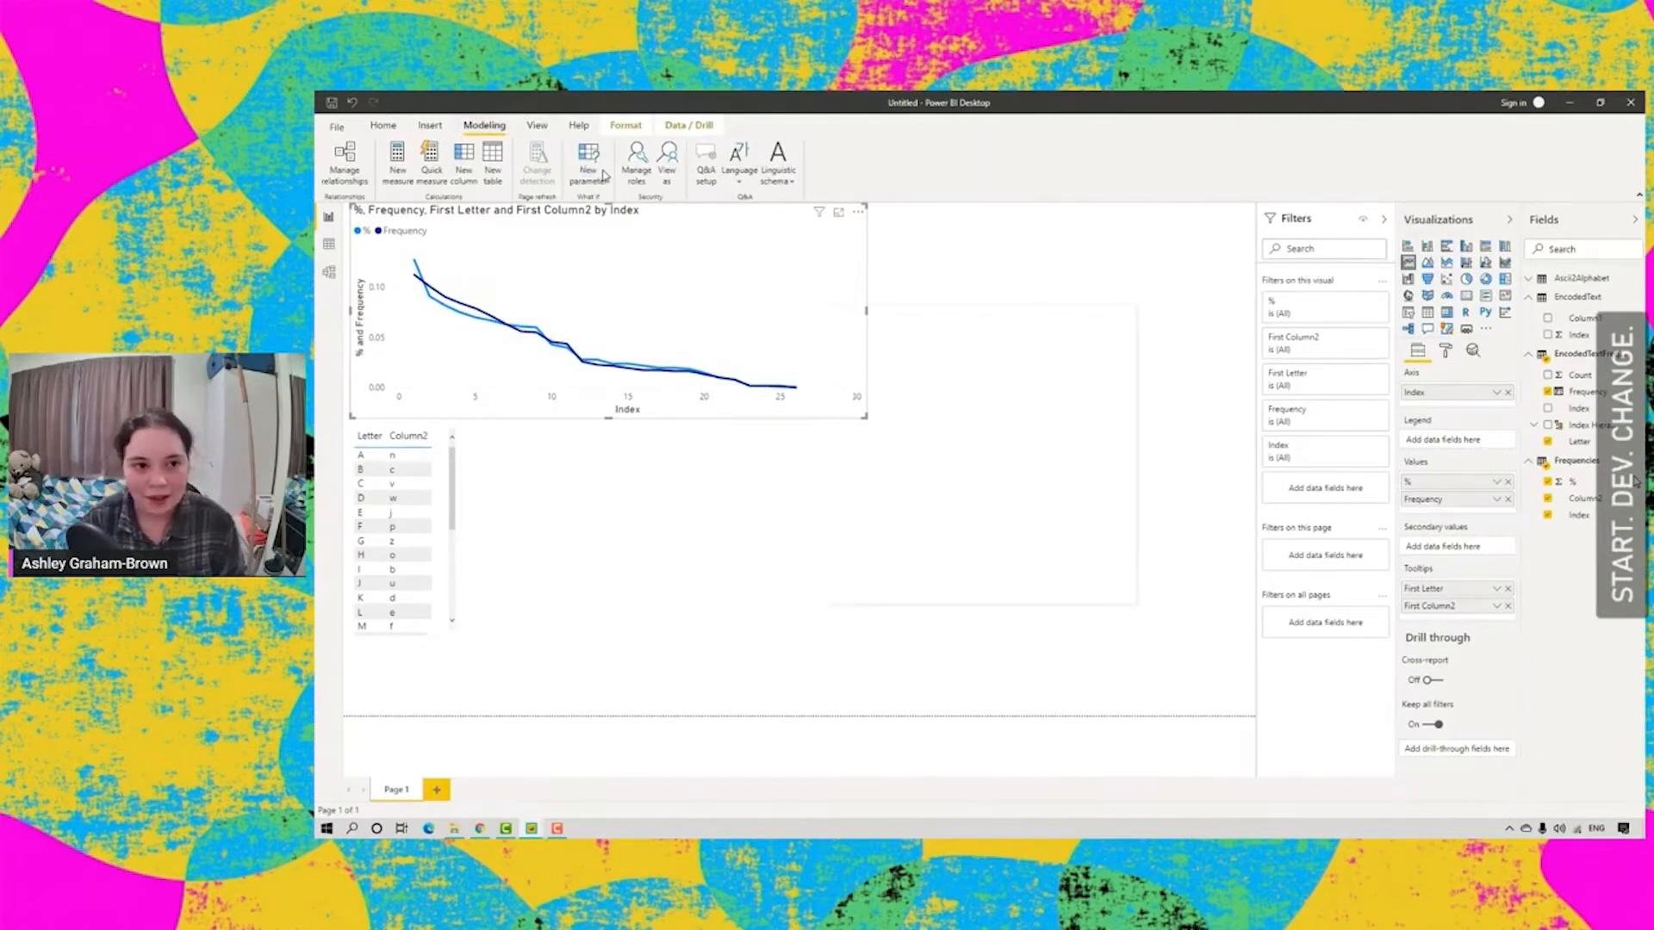
{"action": "double_click", "coordinate": [924, 383]}
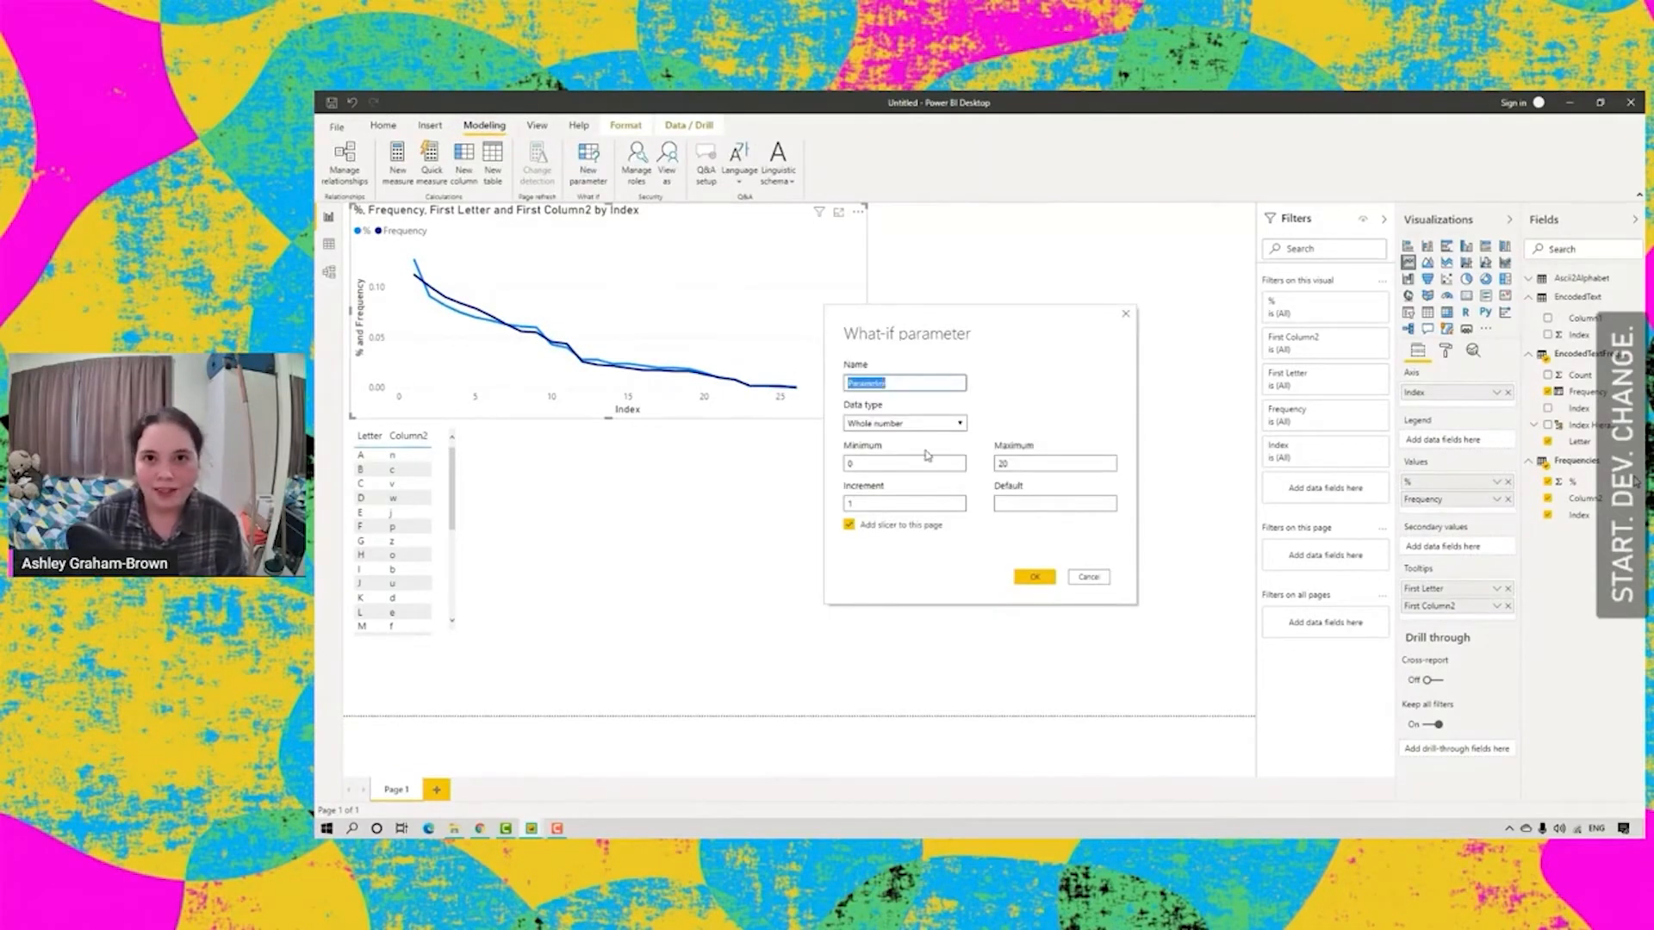
{"action": "type", "text": "CipherShift"}
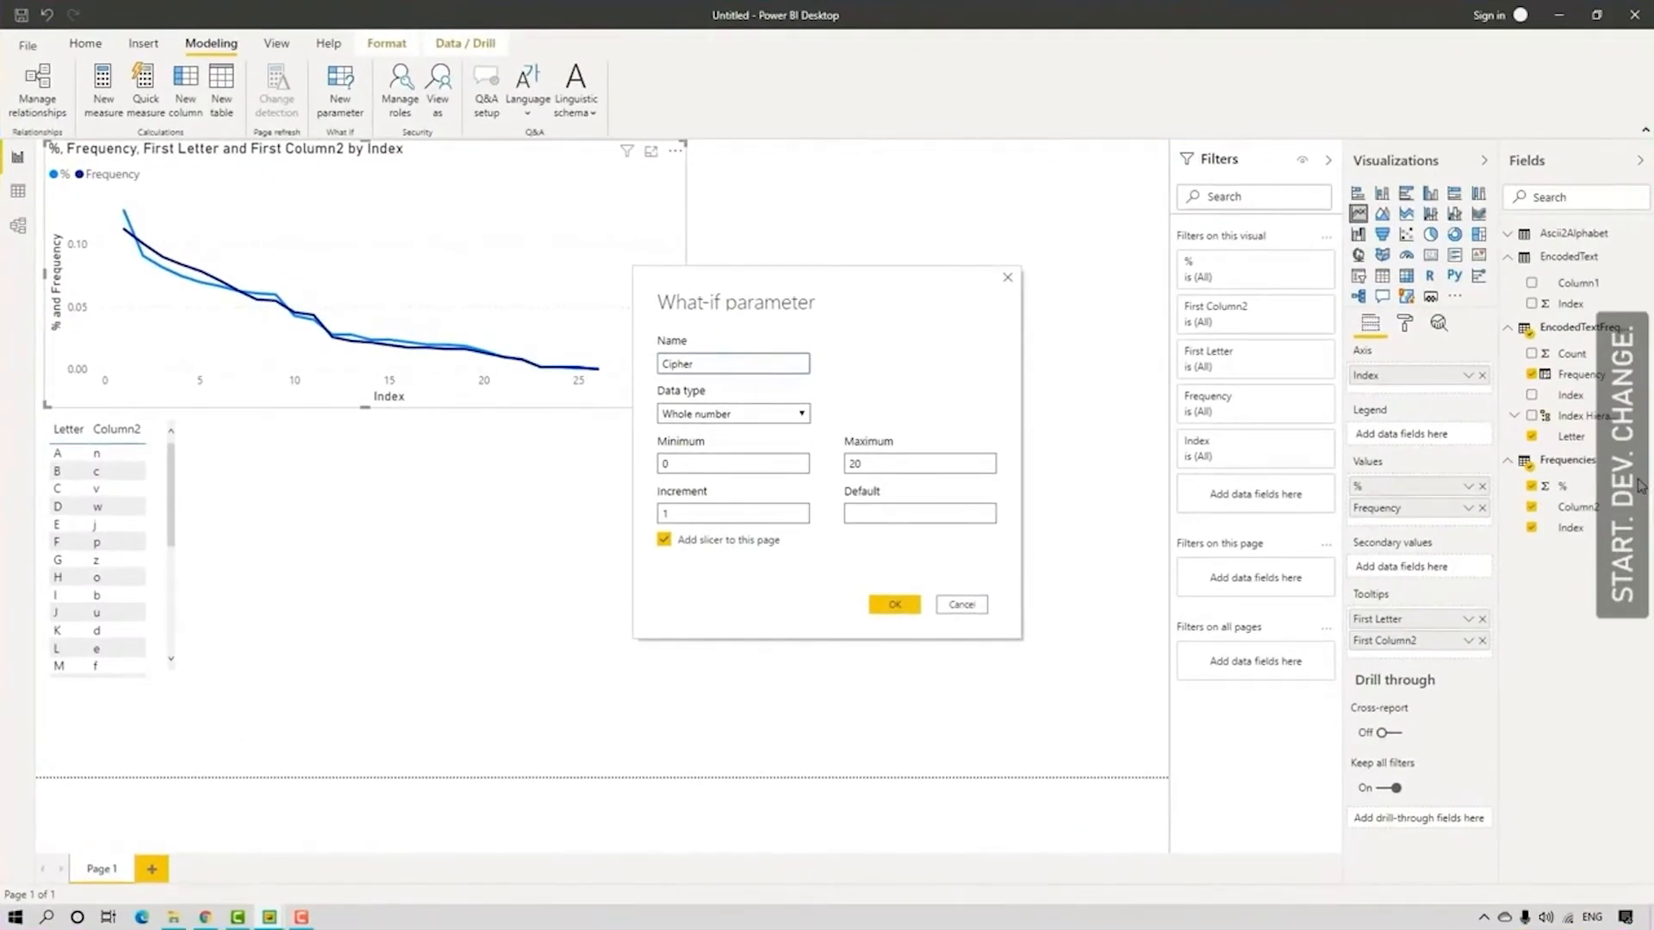
{"action": "left_click", "coordinate": [729, 415]}
{"action": "left_click", "coordinate": [732, 415]}
{"action": "left_click_drag", "start_coordinate": [881, 465], "coordinate": [820, 468]}
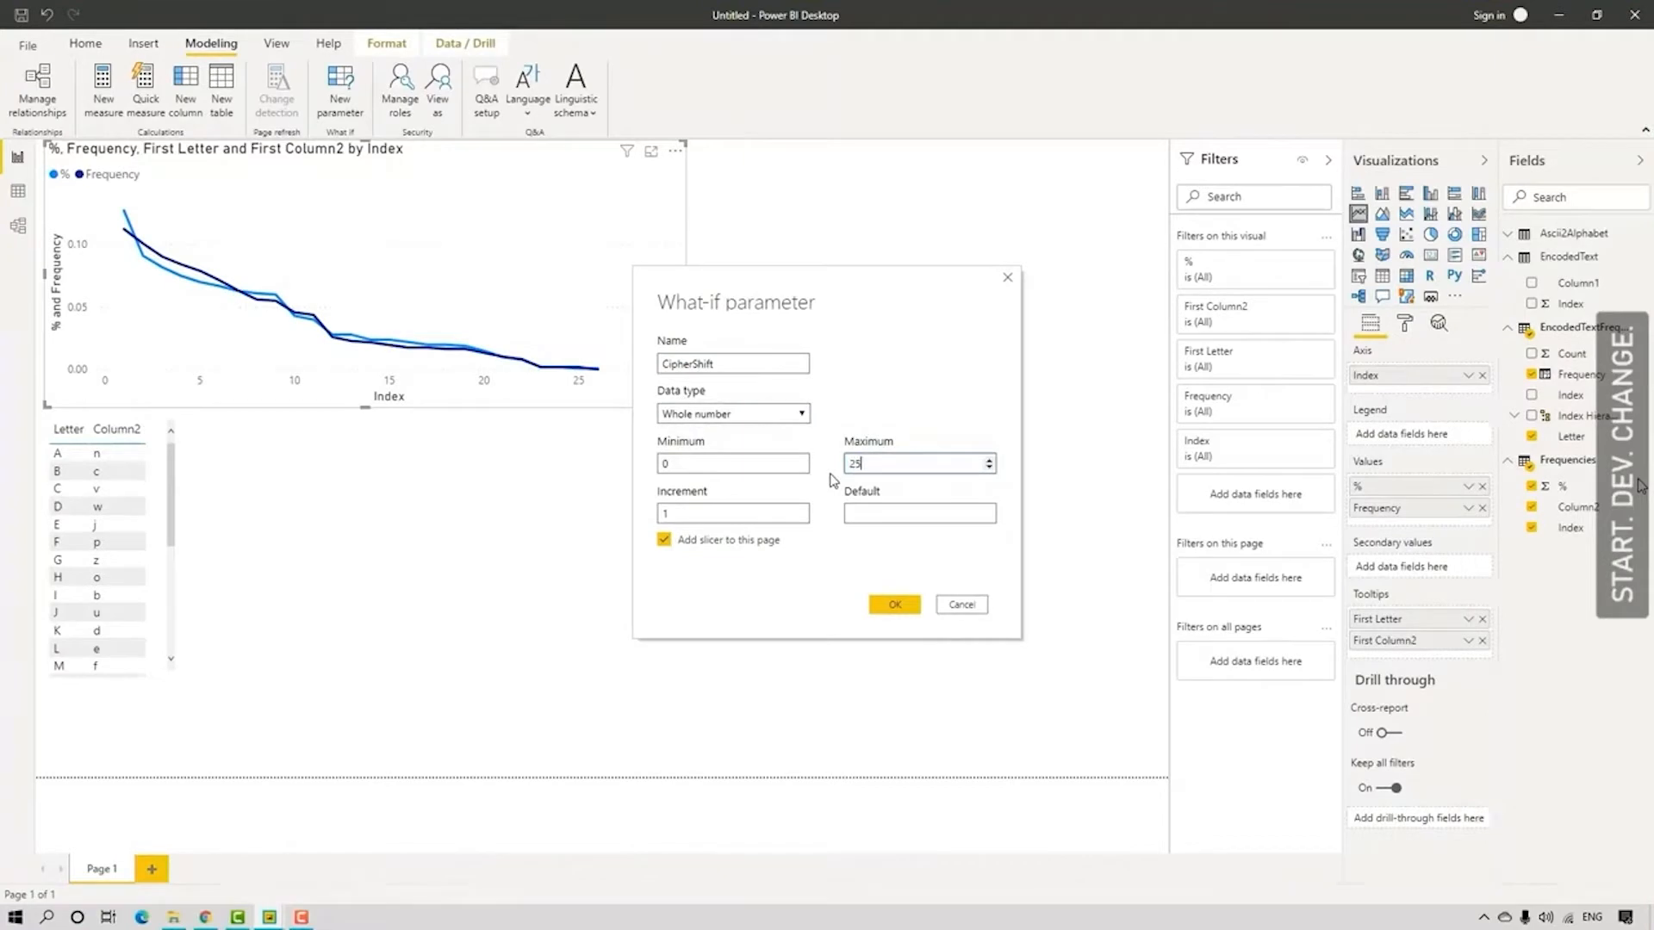
{"action": "left_click", "coordinate": [859, 561]}
{"action": "left_click", "coordinate": [895, 606]}
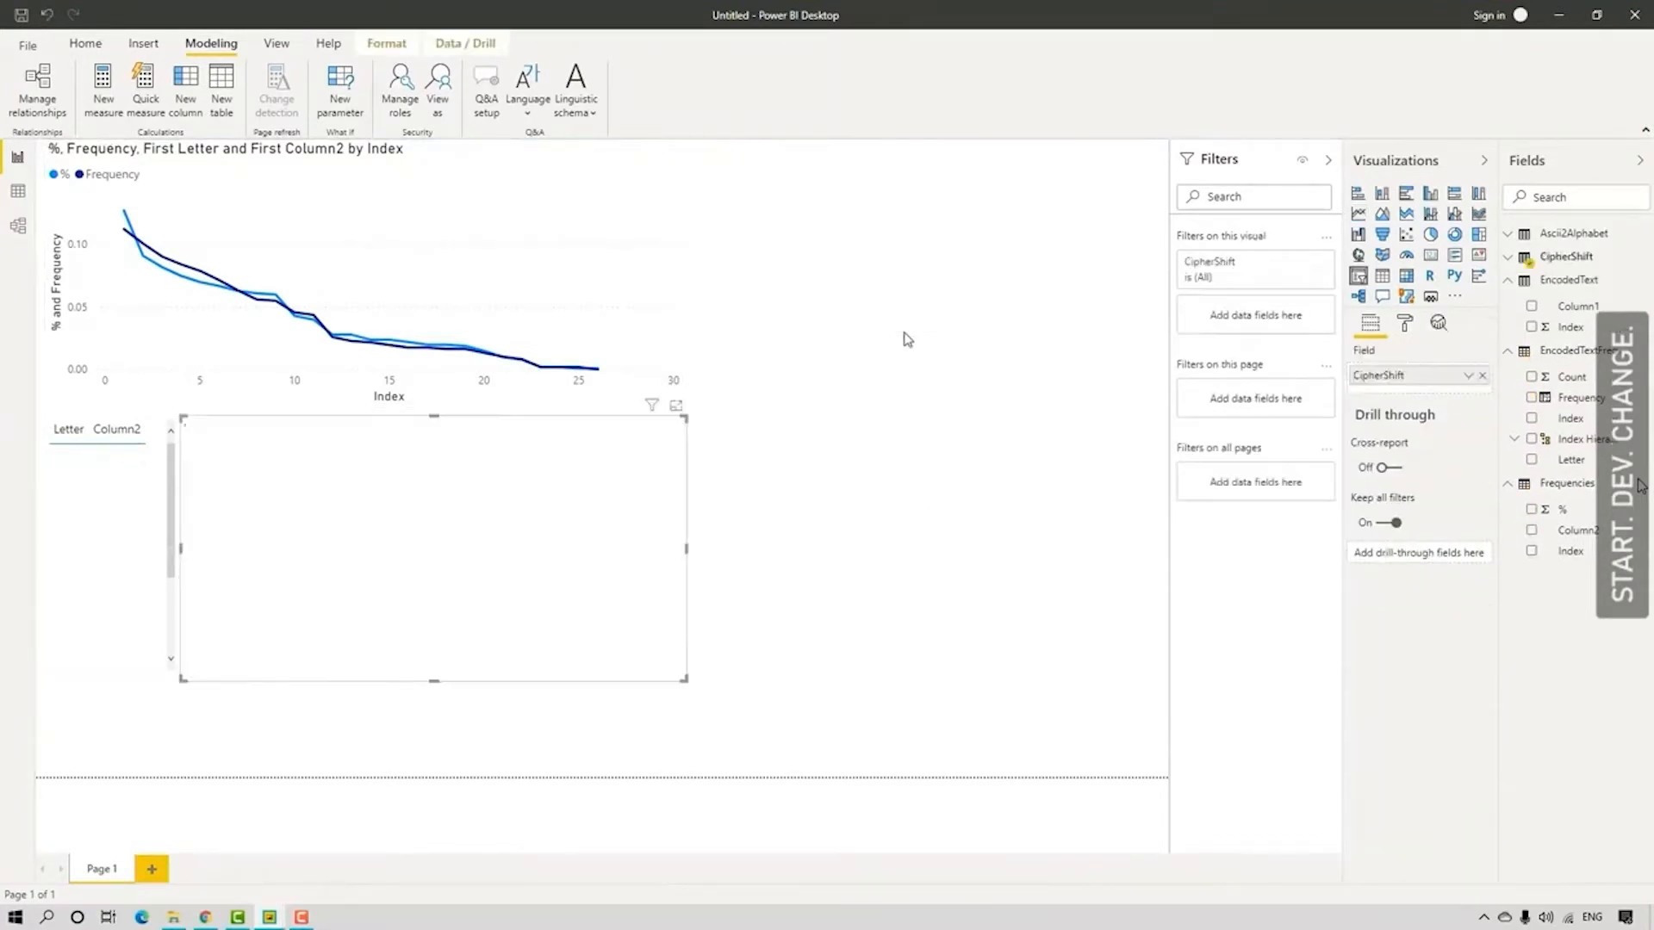
- Narrow the line chart, place the CipherShift slicer beside the letter table at a reduced size, and set its slider to 0
{"action": "left_click_drag", "start_coordinate": [436, 413], "coordinate": [284, 712]}
{"action": "left_click", "coordinate": [608, 295]}
{"action": "left_click_drag", "start_coordinate": [686, 276], "coordinate": [508, 298]}
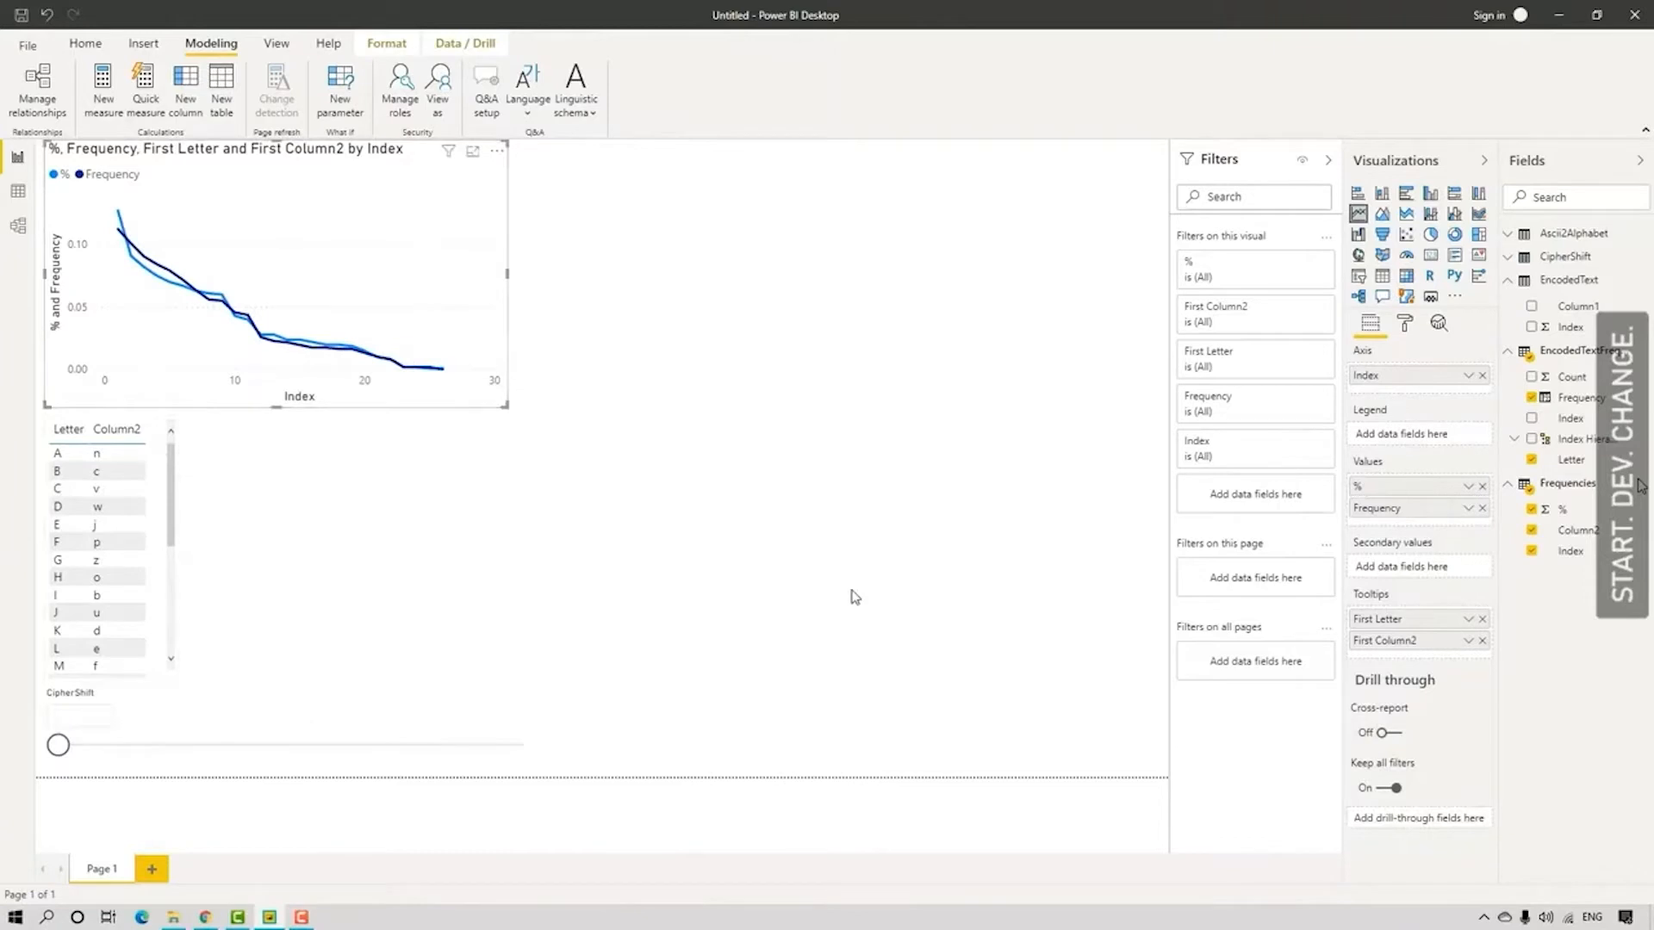
{"action": "left_click_drag", "start_coordinate": [344, 694], "coordinate": [491, 535]}
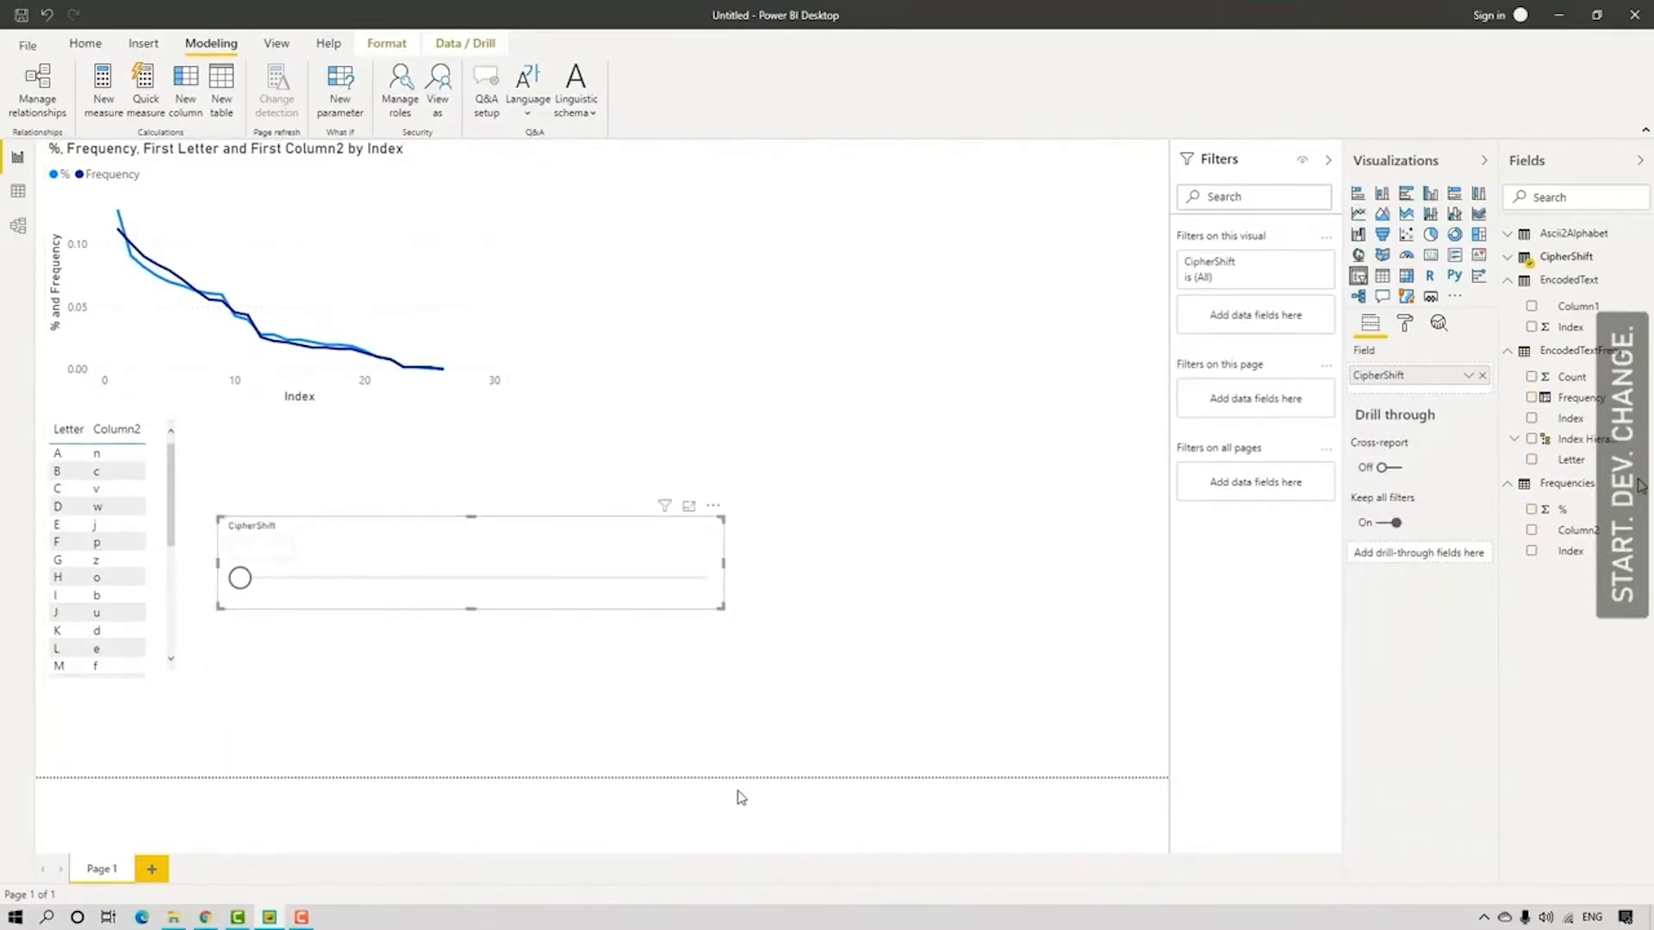
{"action": "left_click_drag", "start_coordinate": [722, 561], "coordinate": [547, 560]}
{"action": "mouse_move", "coordinate": [248, 582]}
{"action": "left_mouse_down"}
{"action": "mouse_move", "coordinate": [525, 574]}
{"action": "mouse_move", "coordinate": [233, 580]}
{"action": "left_mouse_up"}
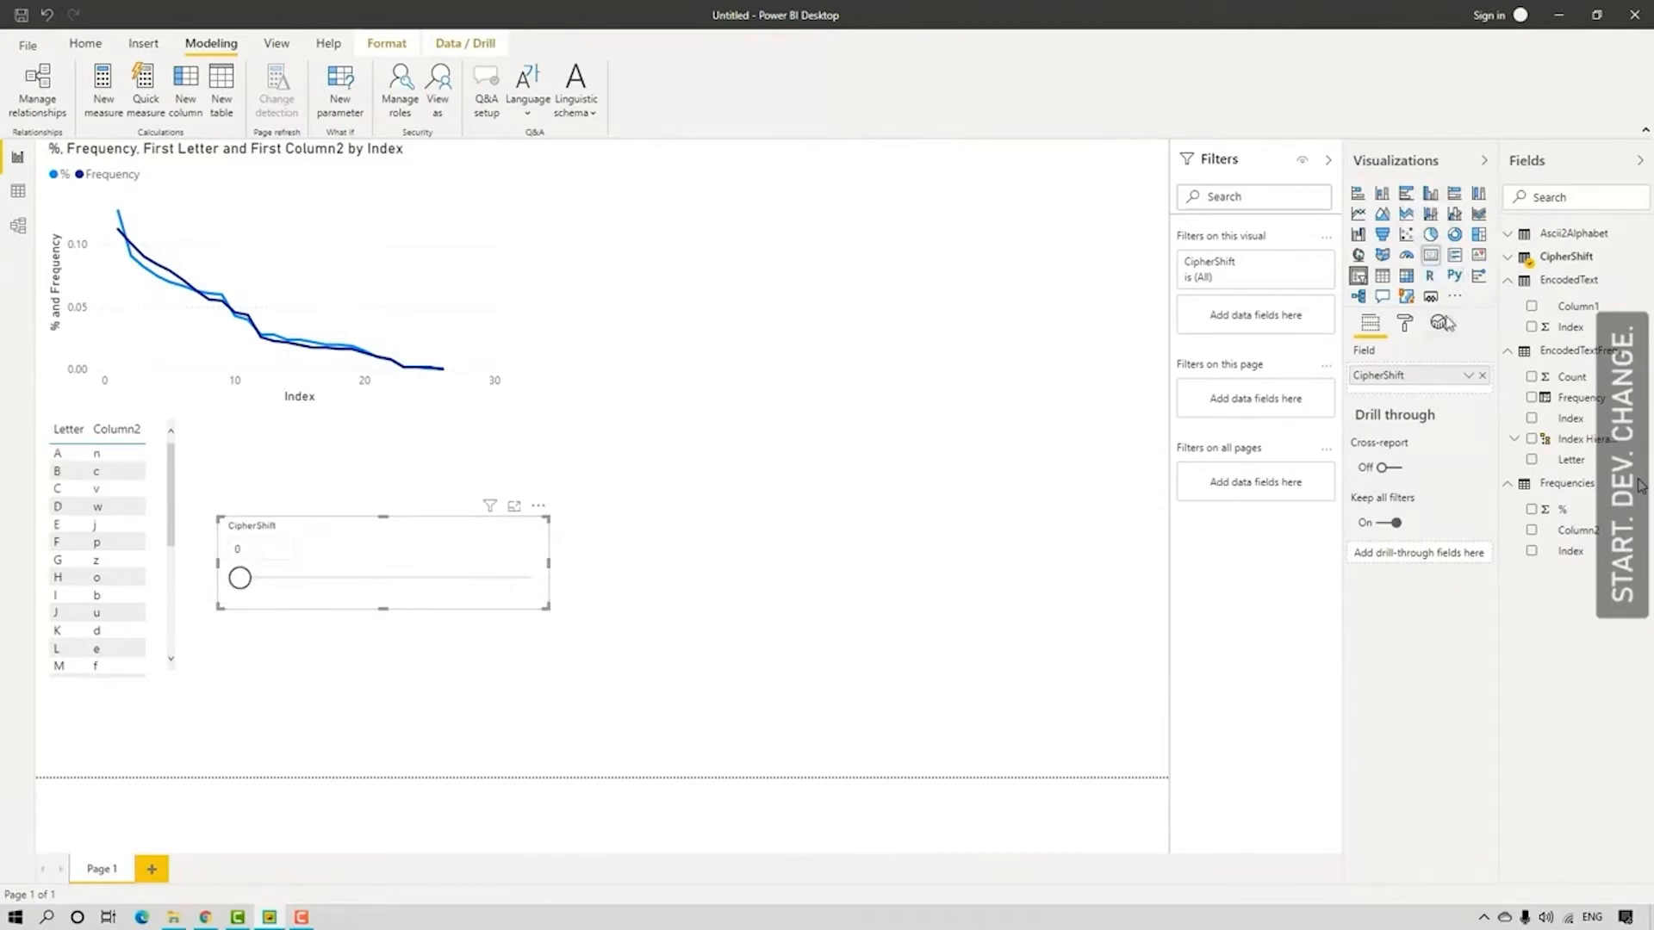
- Add an empty card visual and enlarge it to fill the blank page area beside the line chart and slicer
{"action": "left_click", "coordinate": [994, 368]}
{"action": "left_click", "coordinate": [1430, 255]}
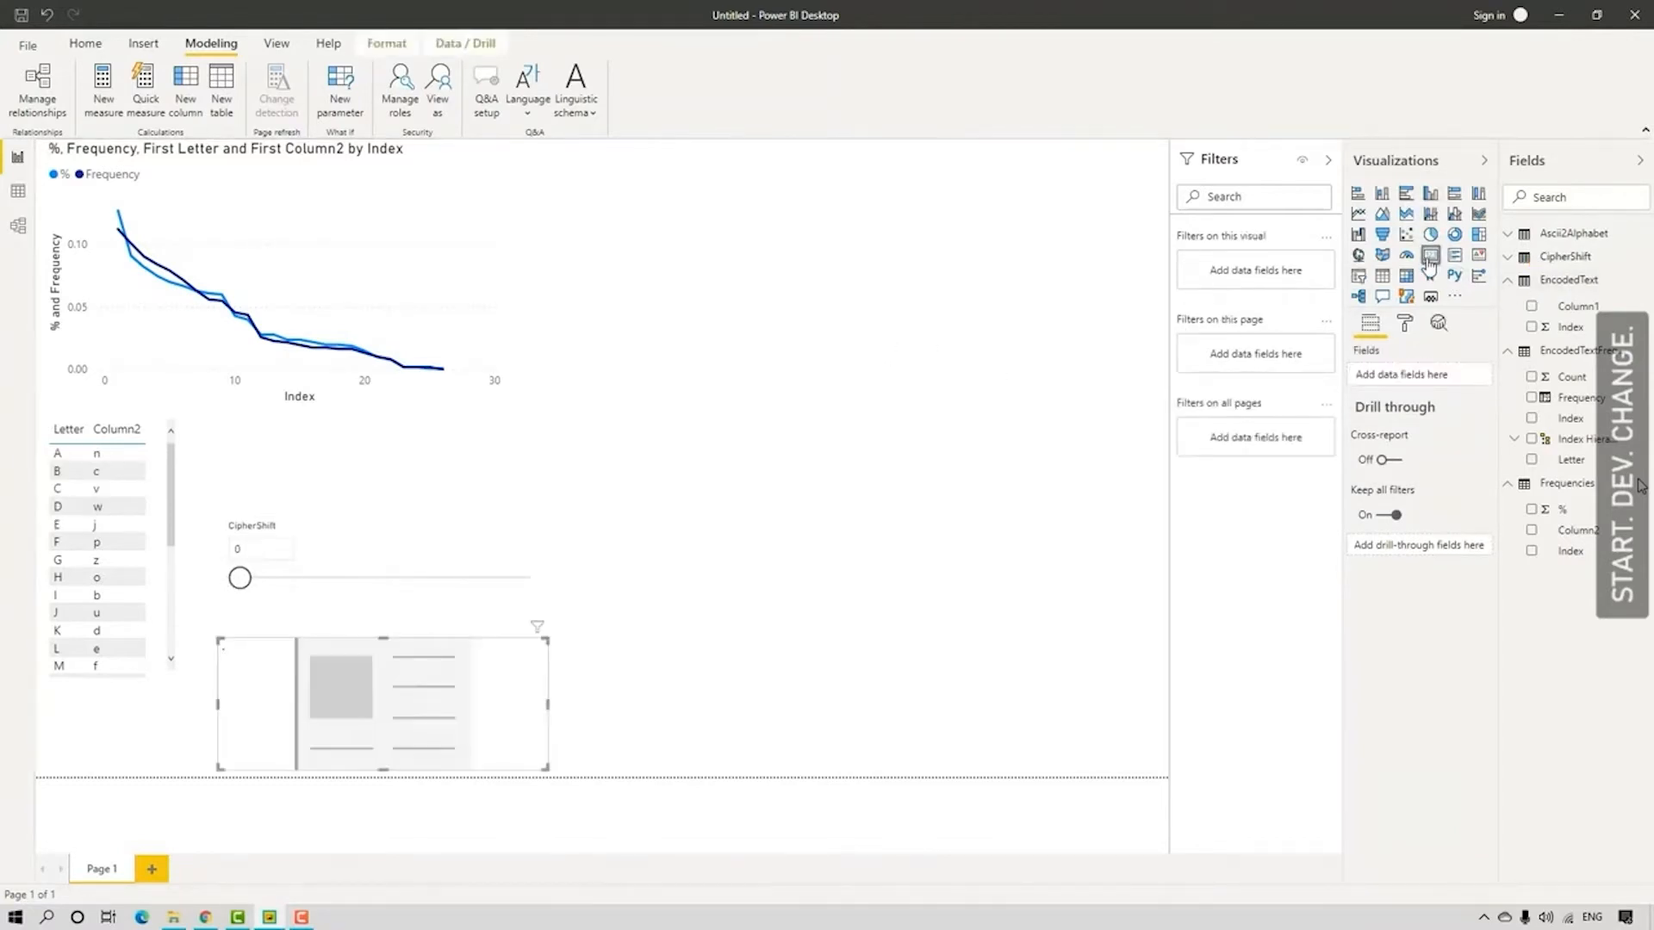
{"action": "left_click_drag", "start_coordinate": [382, 704], "coordinate": [917, 276]}
{"action": "left_click_drag", "start_coordinate": [750, 338], "coordinate": [632, 779]}
{"action": "left_click_drag", "start_coordinate": [769, 575], "coordinate": [764, 528]}
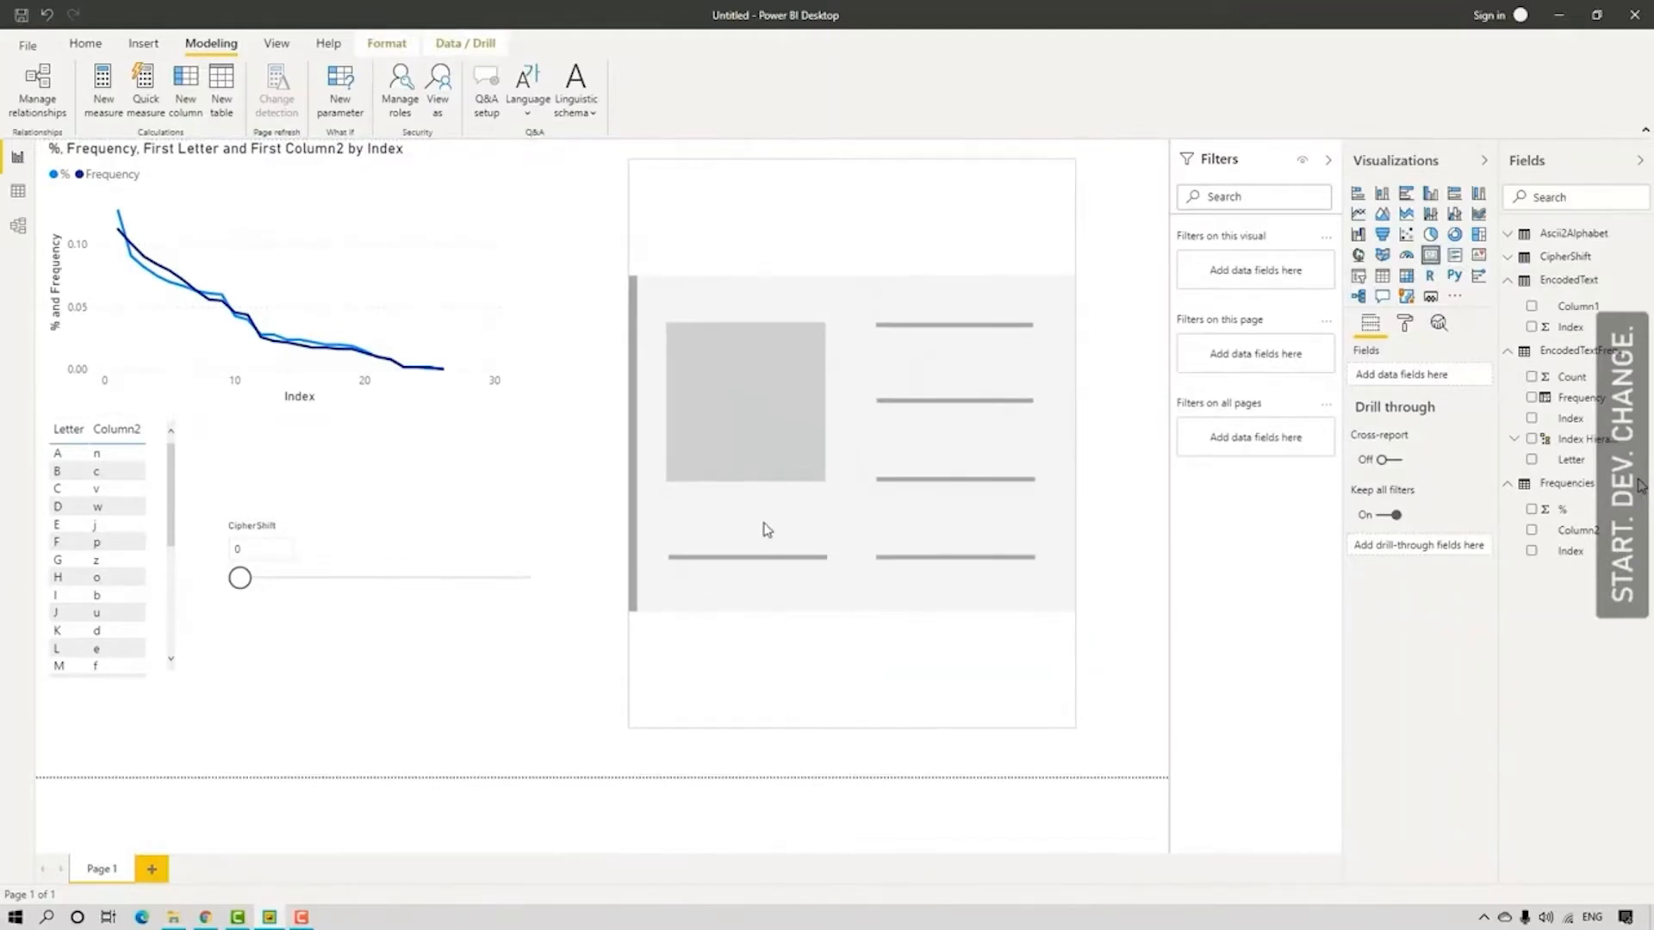
{"action": "left_click_drag", "start_coordinate": [623, 741], "coordinate": [569, 762]}
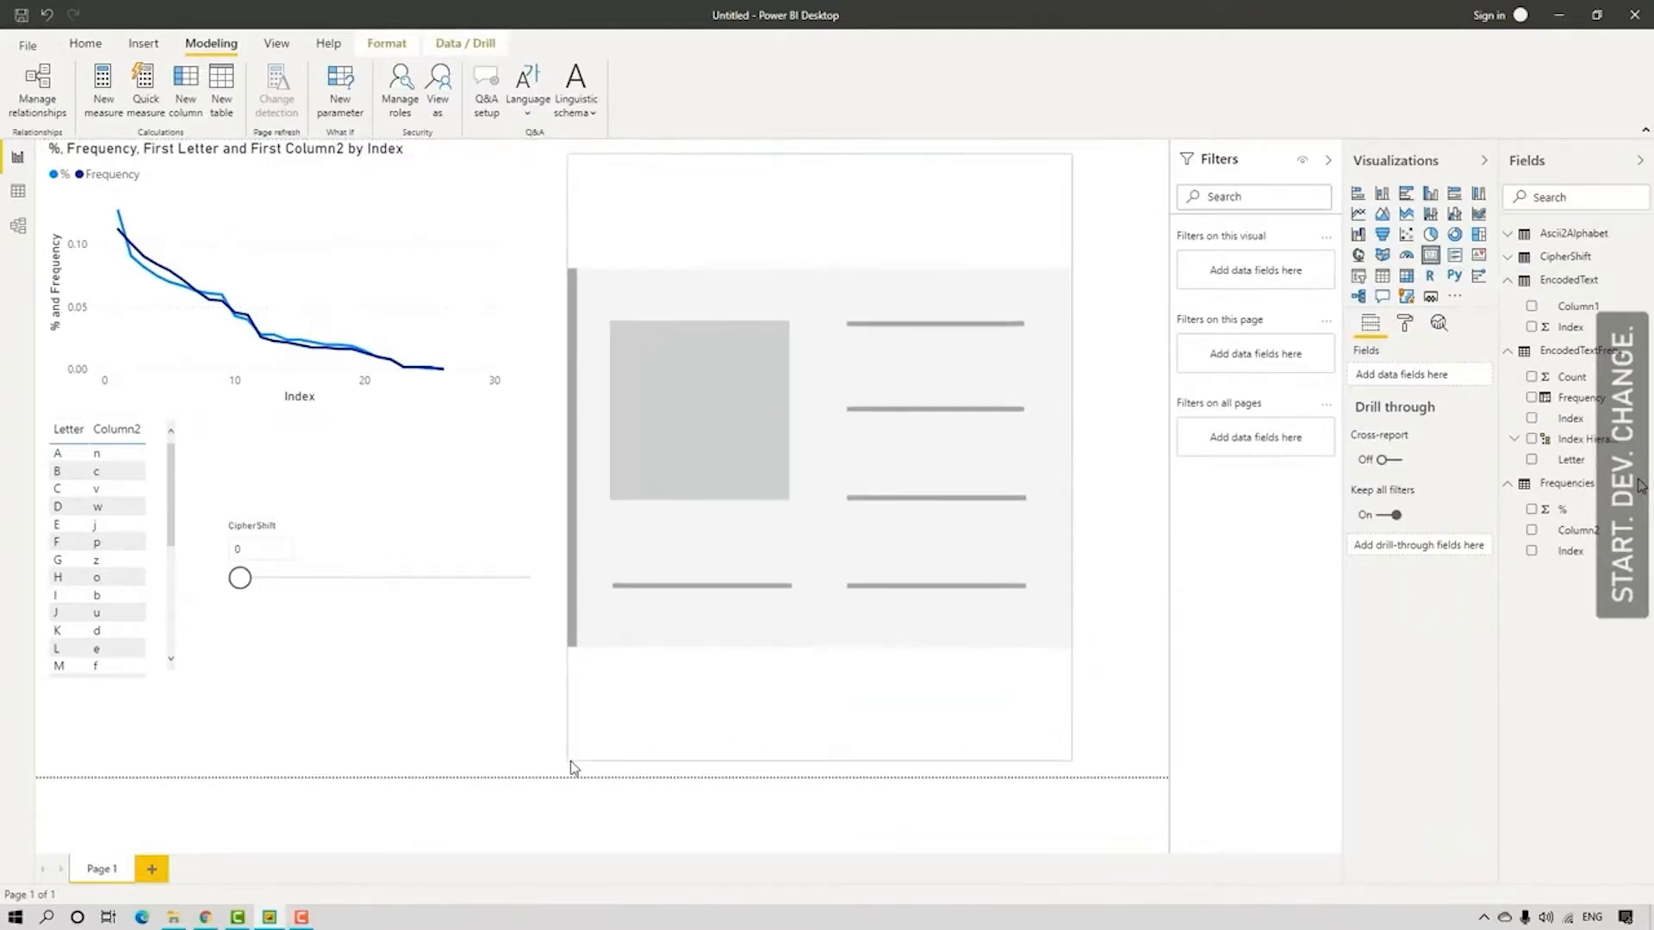
{"action": "left_click_drag", "start_coordinate": [1079, 458], "coordinate": [1130, 468]}
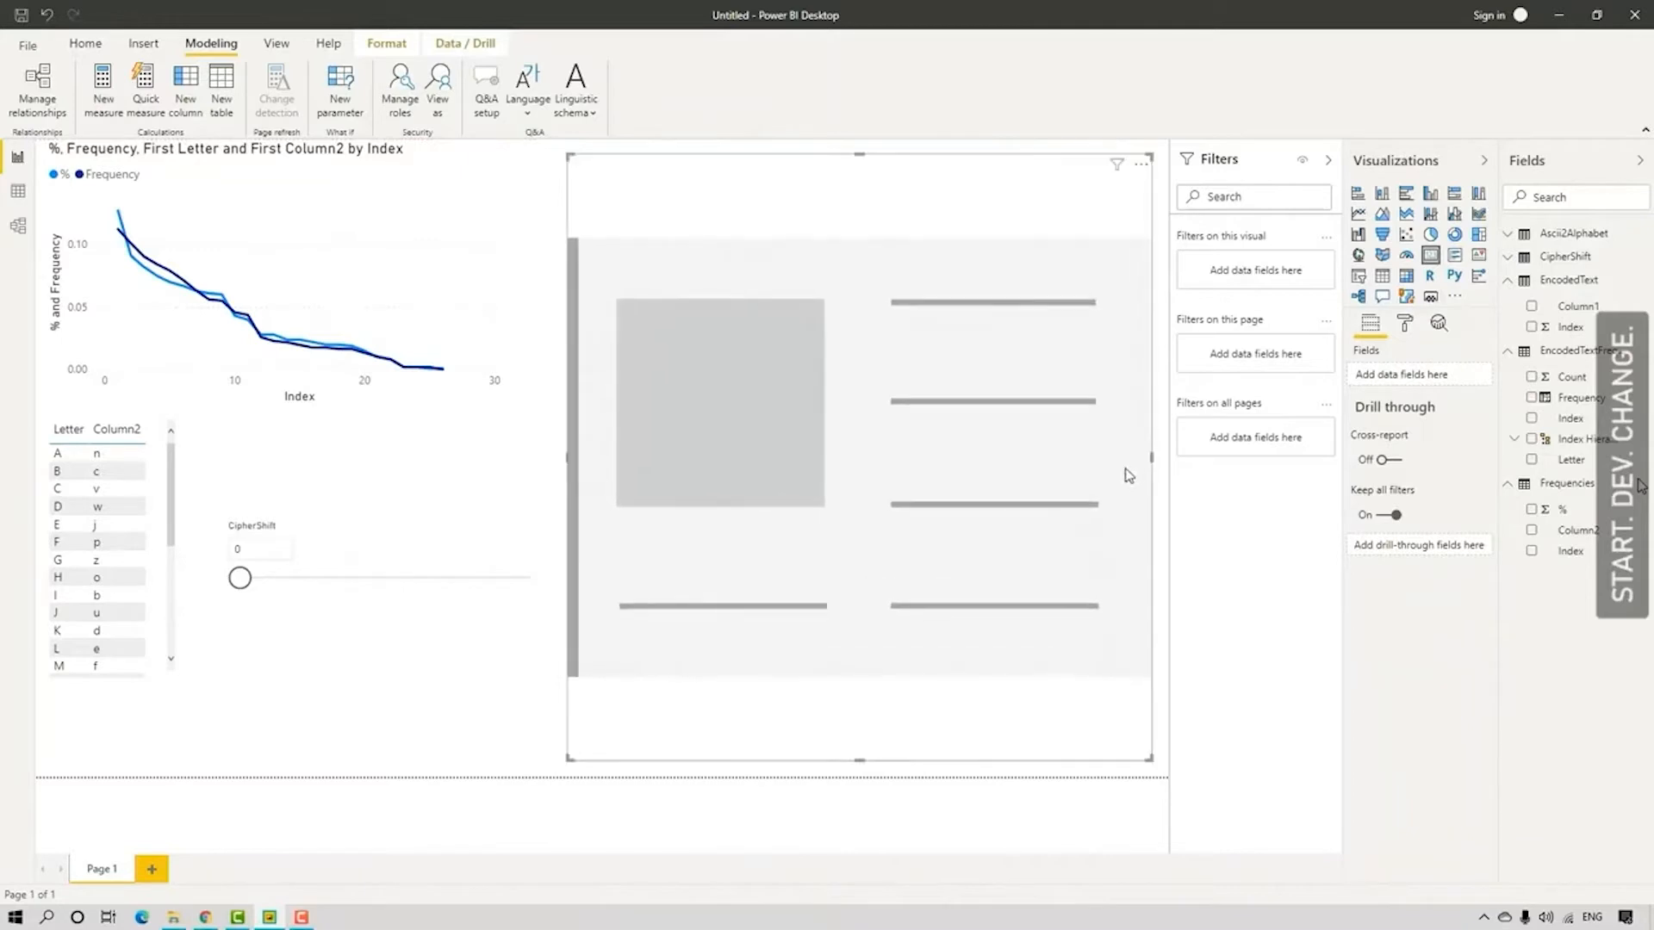
{"action": "left_click", "coordinate": [517, 714]}
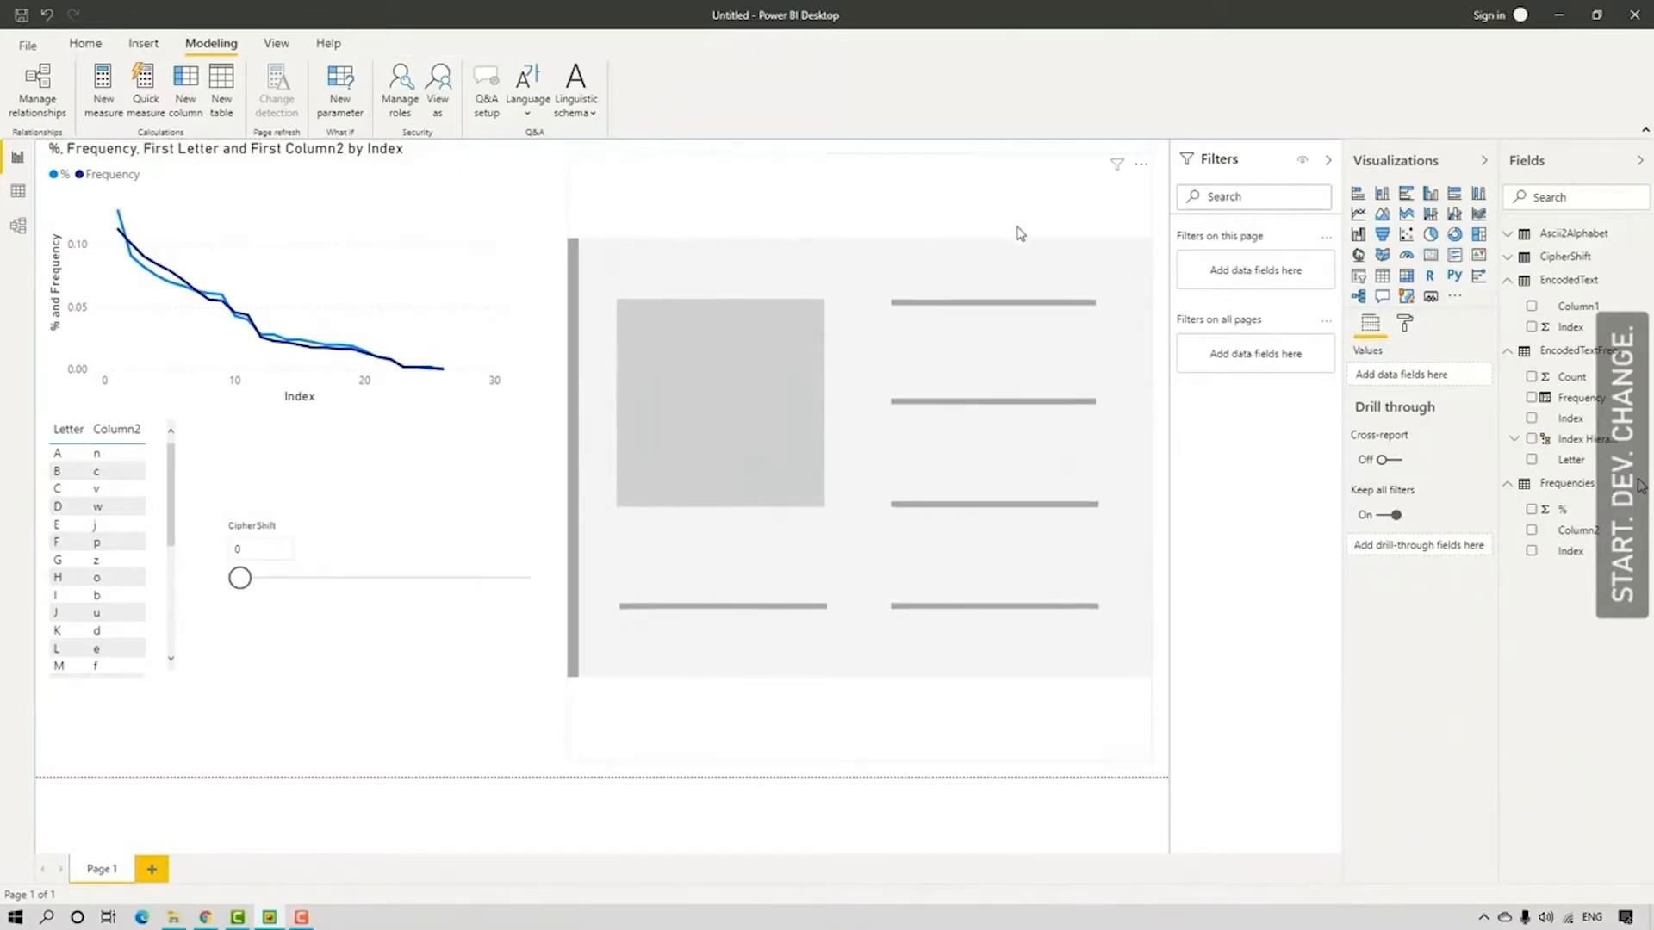
{"action": "left_click", "coordinate": [103, 86]}
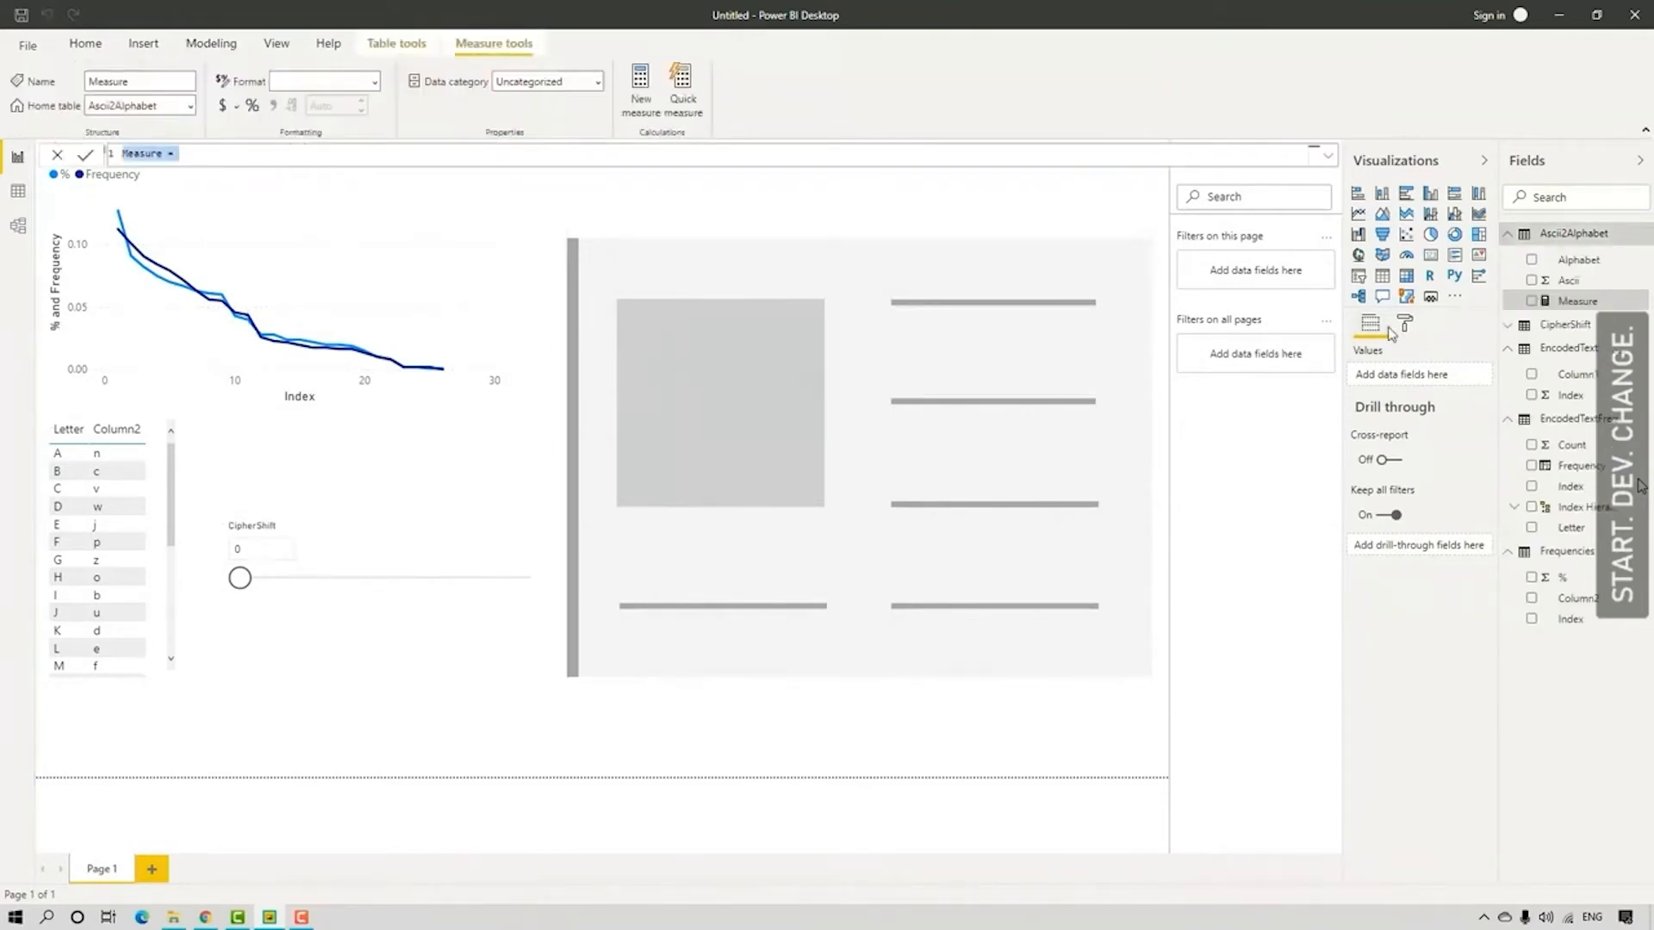
{"action": "left_click", "coordinate": [317, 153]}
{"action": "left_click", "coordinate": [451, 403]}
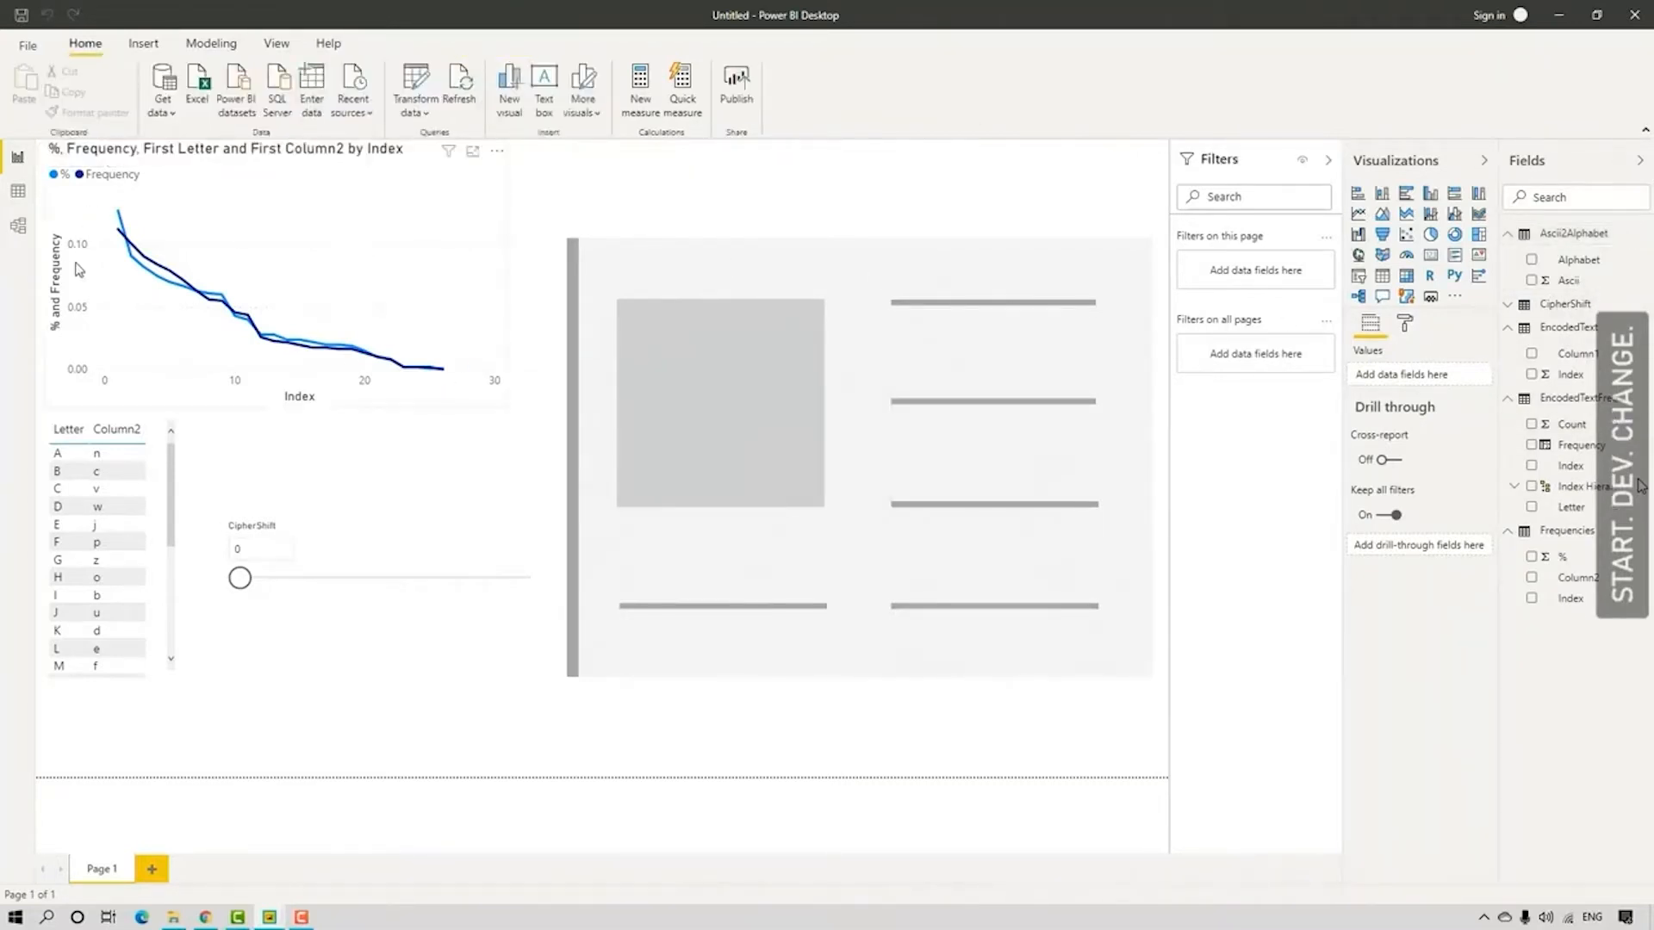
- Open the EncodedText table in the data view and start a new calculated column named Ascii_1
{"action": "left_click", "coordinate": [18, 190]}
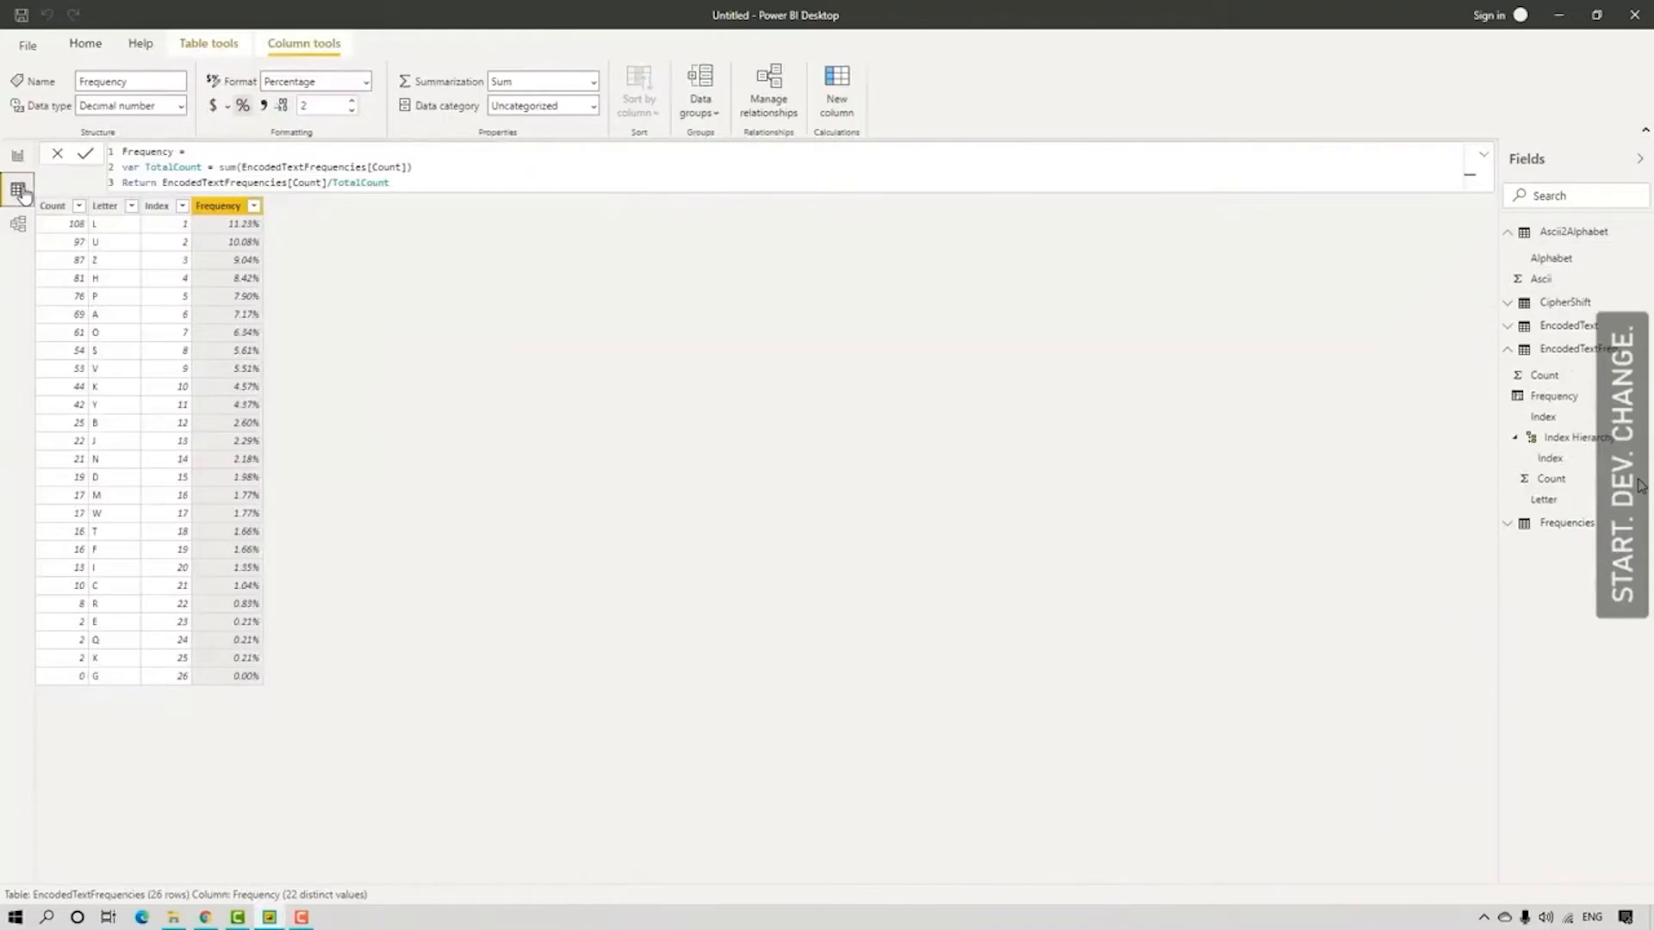
{"action": "left_click", "coordinate": [1507, 353]}
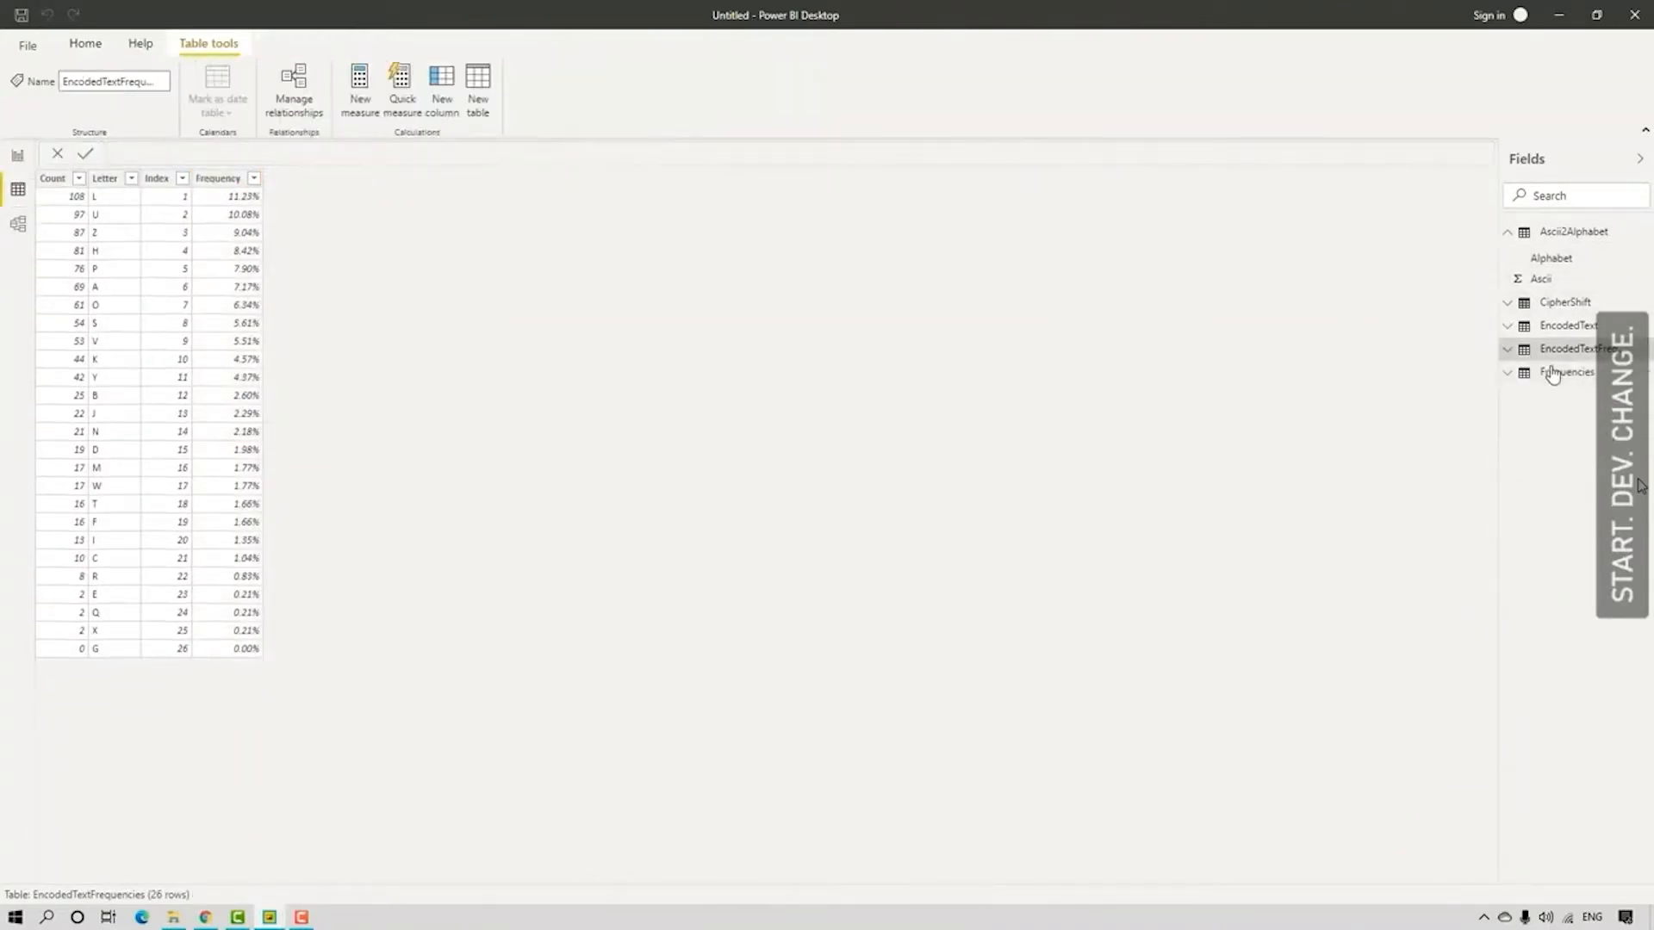
{"action": "left_click", "coordinate": [1568, 326]}
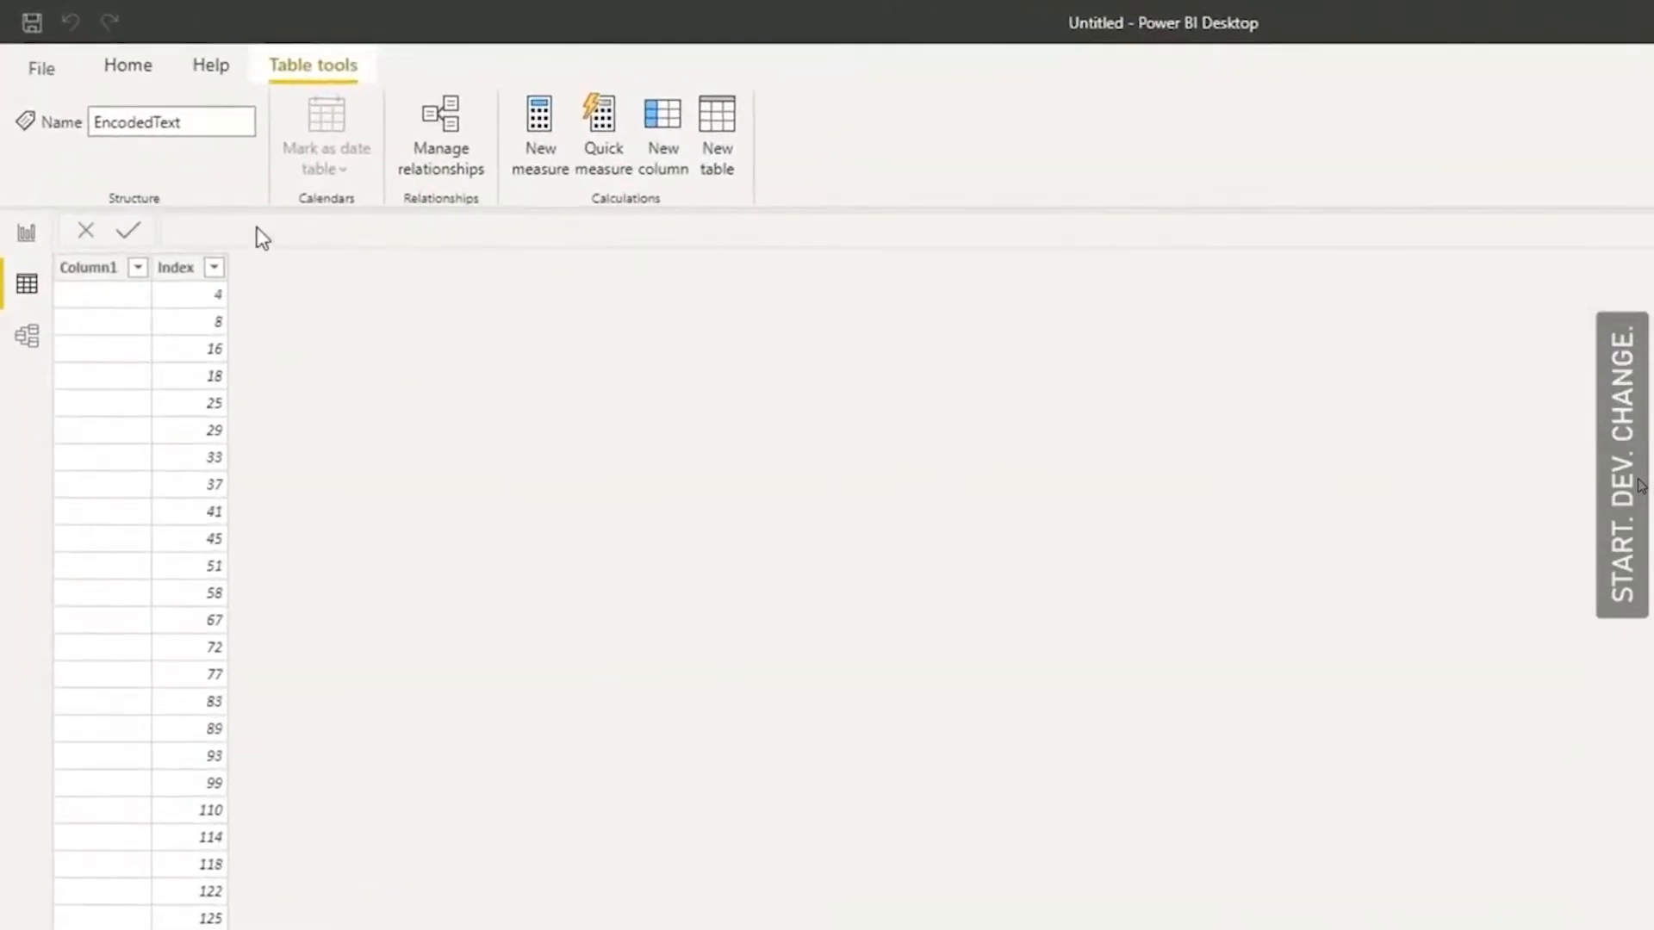
{"action": "left_click", "coordinate": [663, 127]}
{"action": "left_click", "coordinate": [399, 231]}
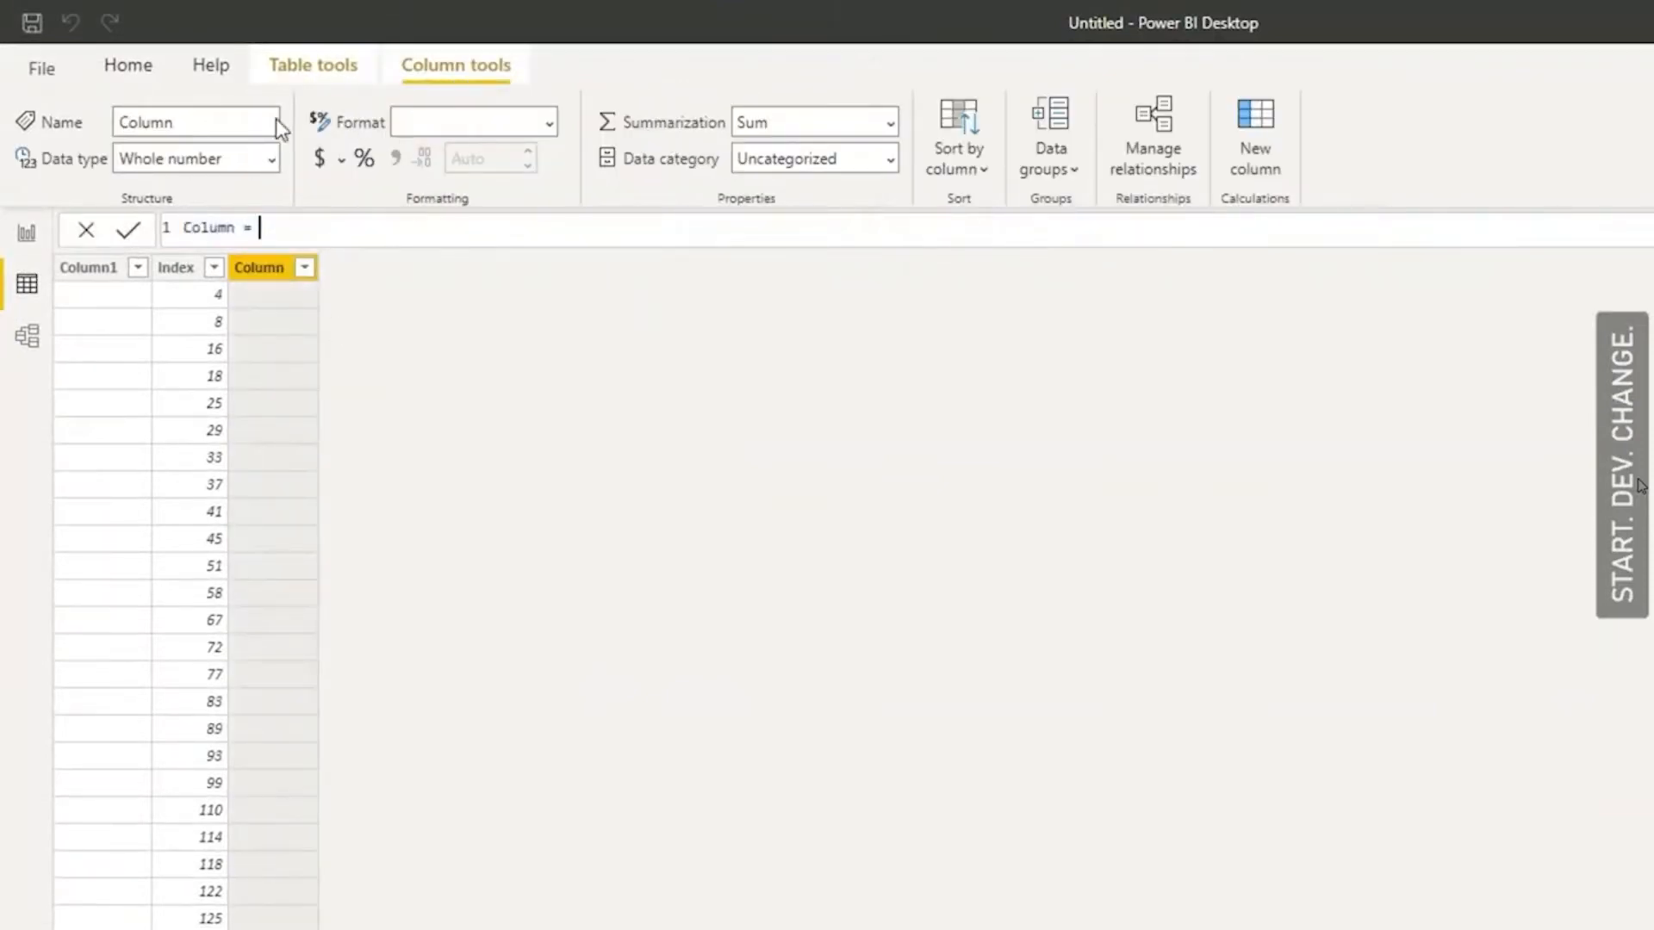
{"action": "left_click_drag", "start_coordinate": [239, 229], "coordinate": [170, 229]}
{"action": "type", "text": "Ascii_1"}
{"action": "key", "text": "Return"}
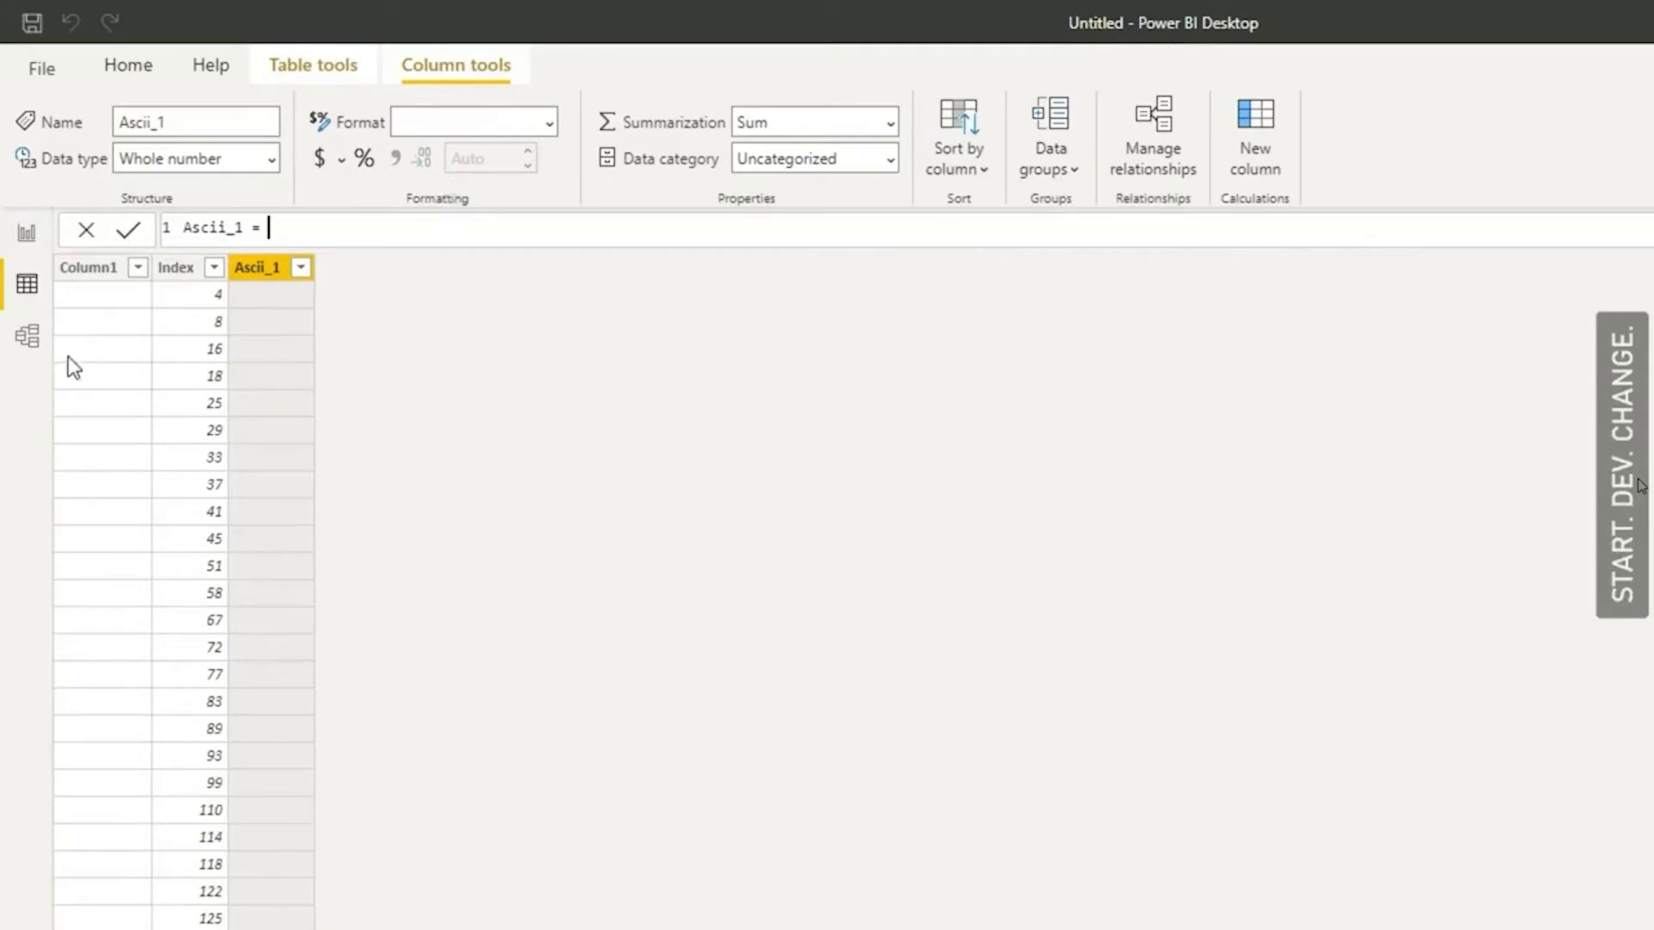
- Define the Ascii_1 column with the formula RELATED(Ascii2Alphabet[Ascii])
{"action": "type", "text": "related"}
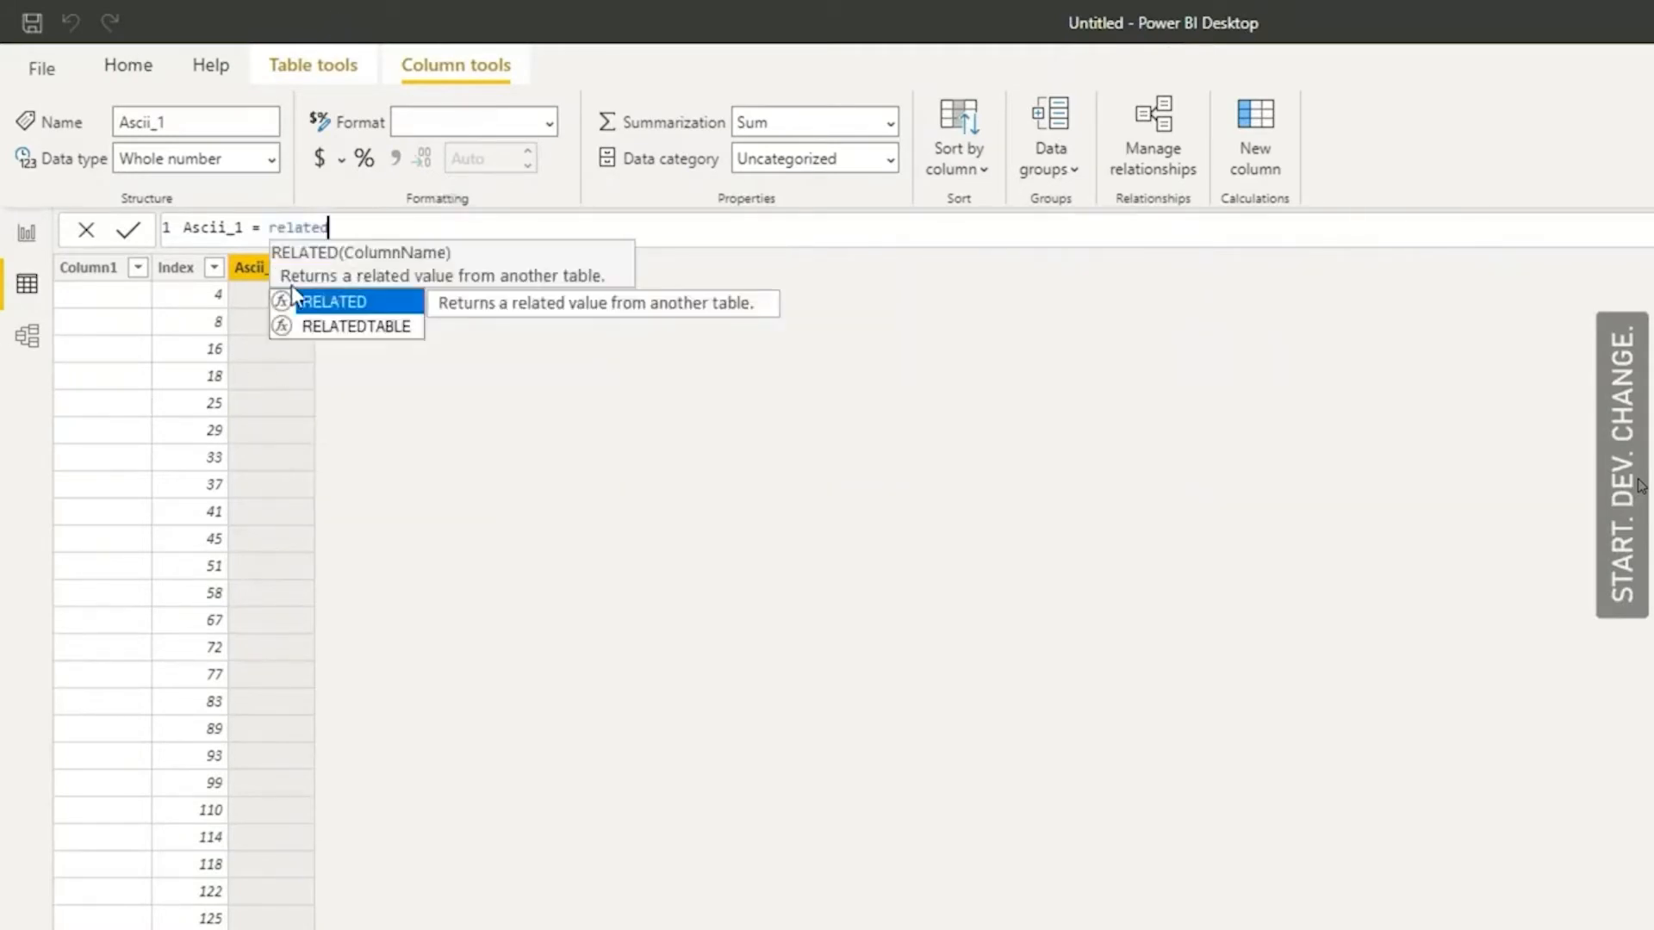
{"action": "double_click", "coordinate": [332, 304]}
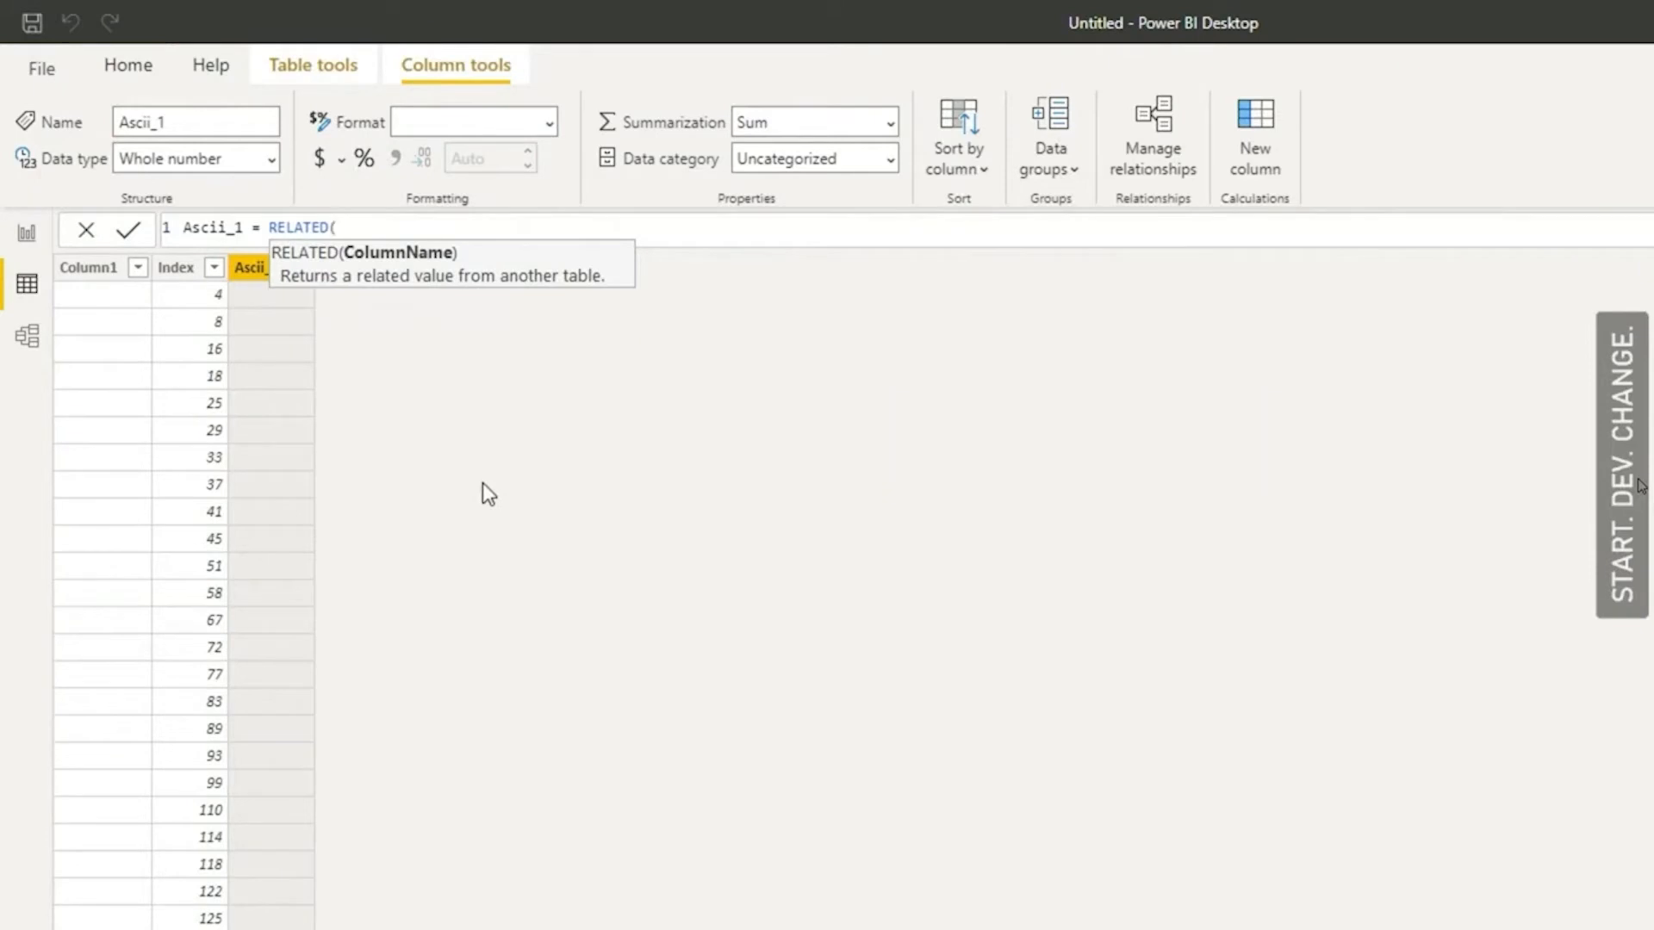
{"action": "type", "text": "Ascii2Alphabet"}
{"action": "type", "text": "[Ascii]"}
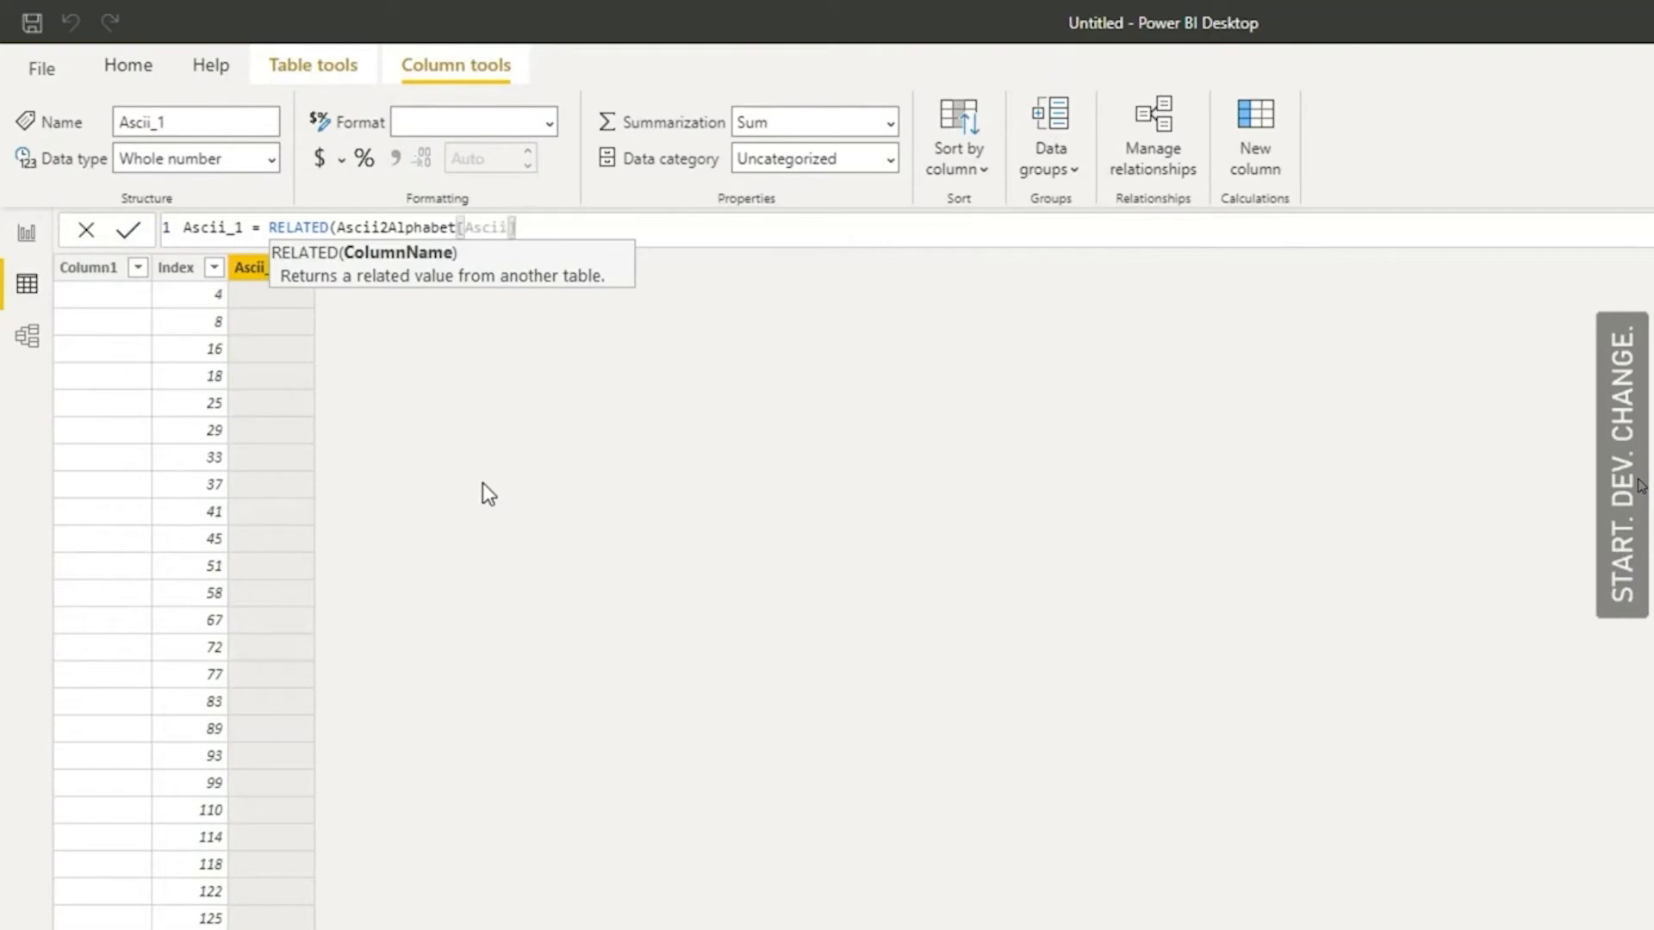
{"action": "type", "text": ")"}
{"action": "key", "text": "Return"}
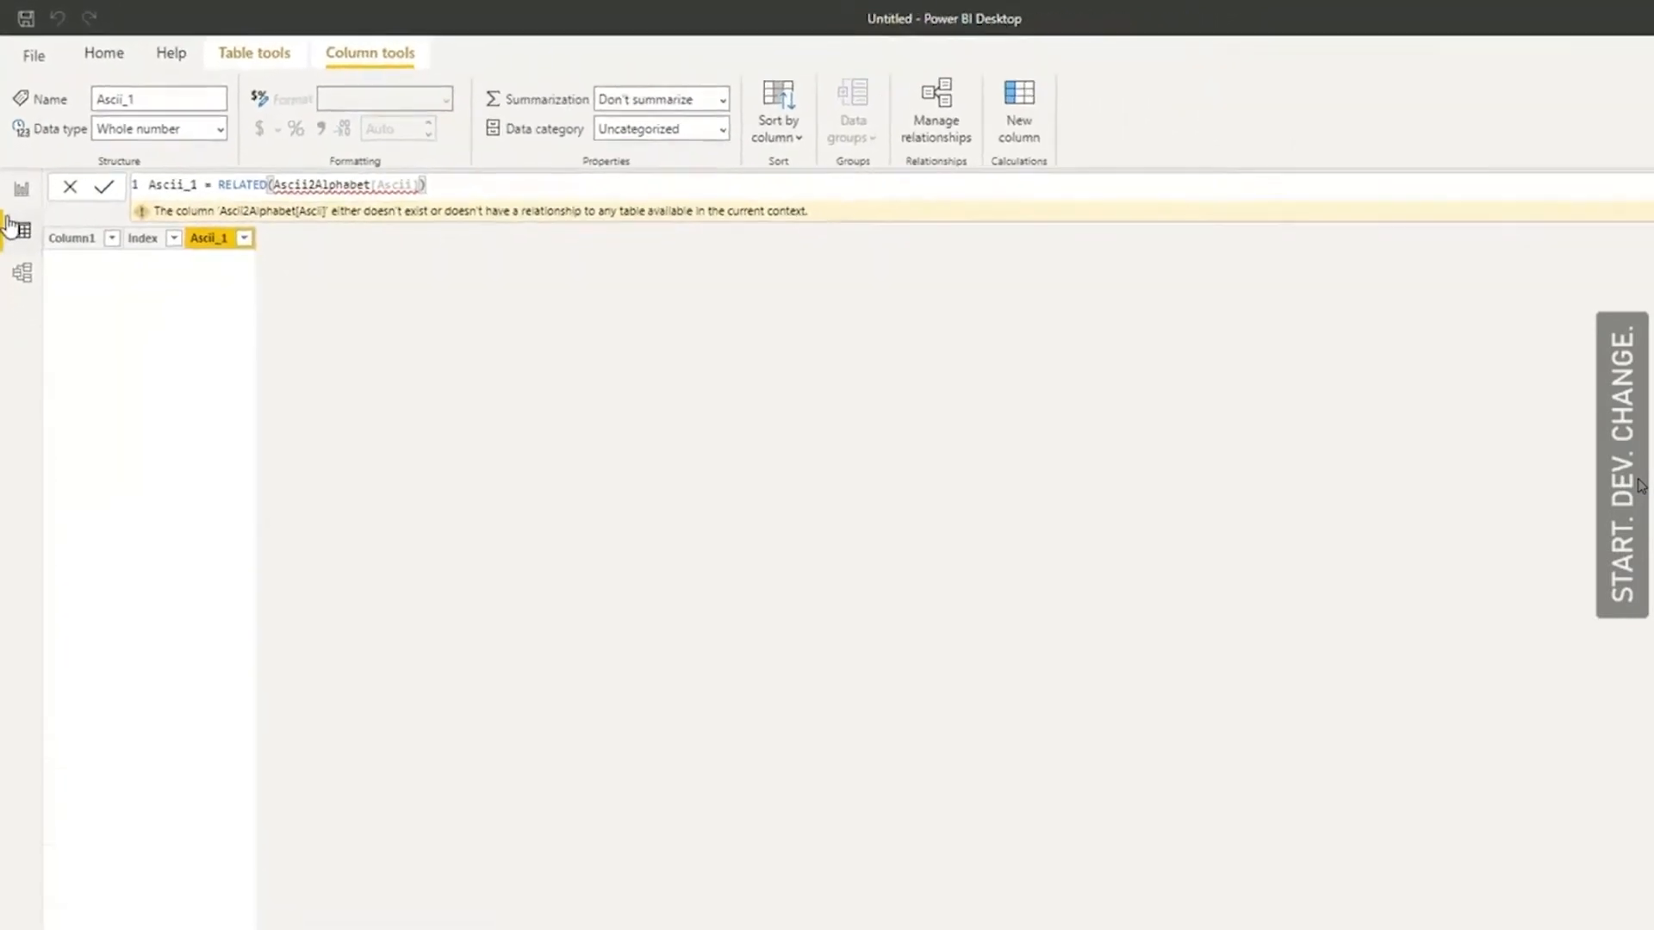
- Relate Alphabet in Ascii2Alphabet to Column1 in EncodedText in the model, and reopen the EncodedText table's data
{"action": "left_click", "coordinate": [27, 335]}
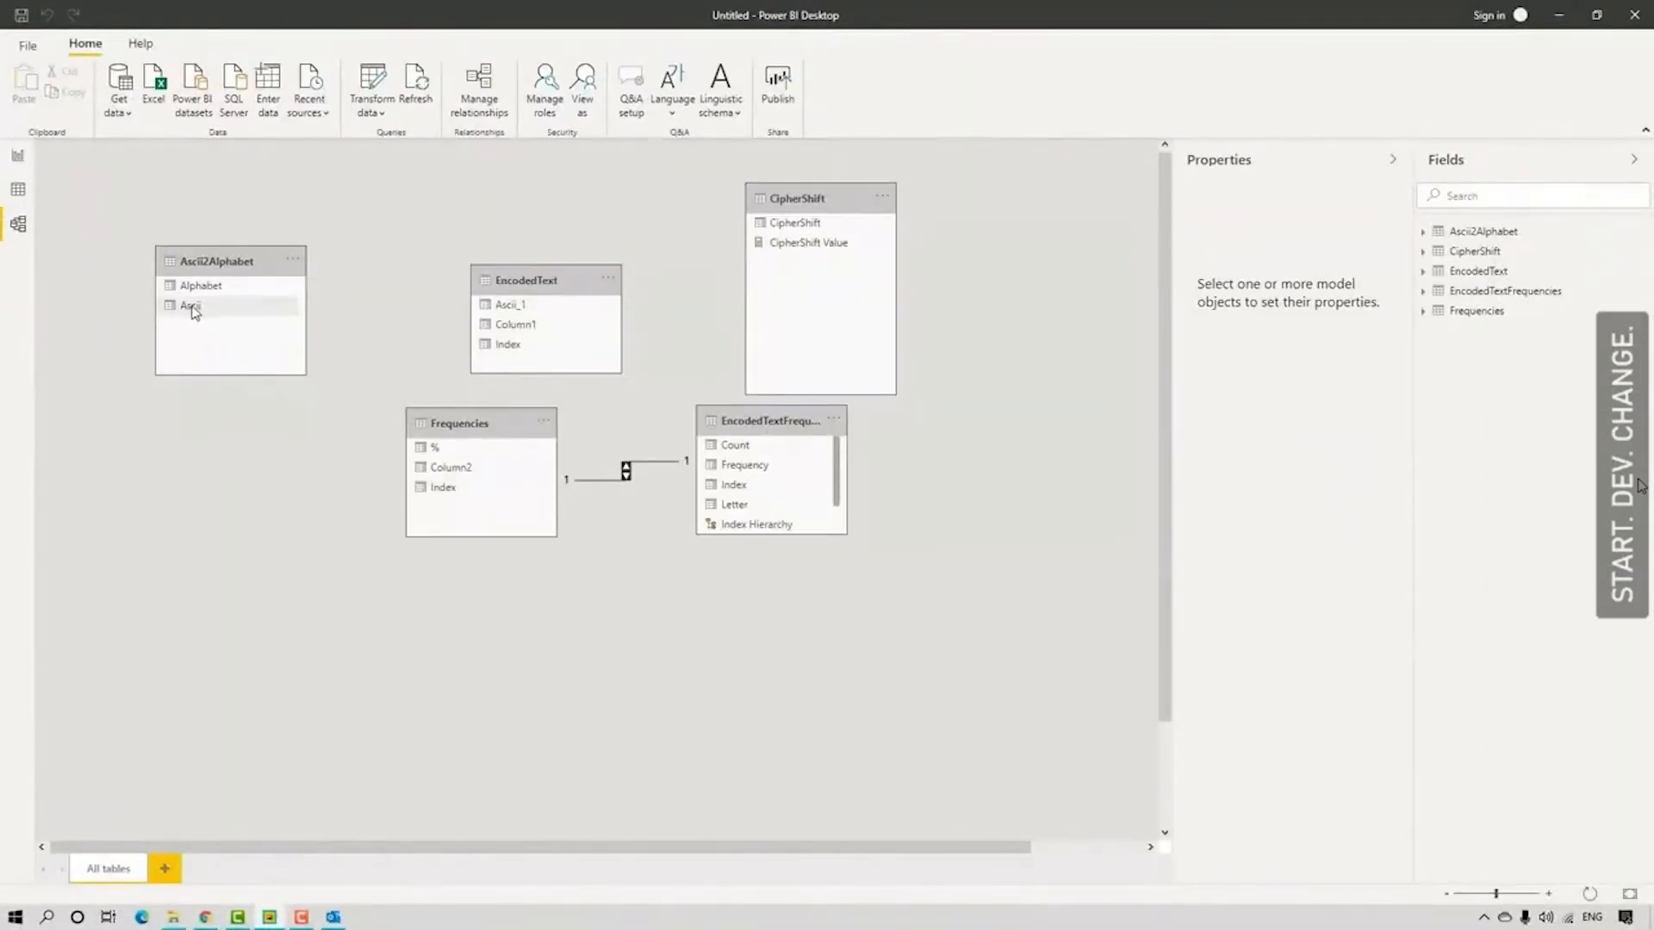
{"action": "left_click_drag", "start_coordinate": [195, 312], "coordinate": [578, 348]}
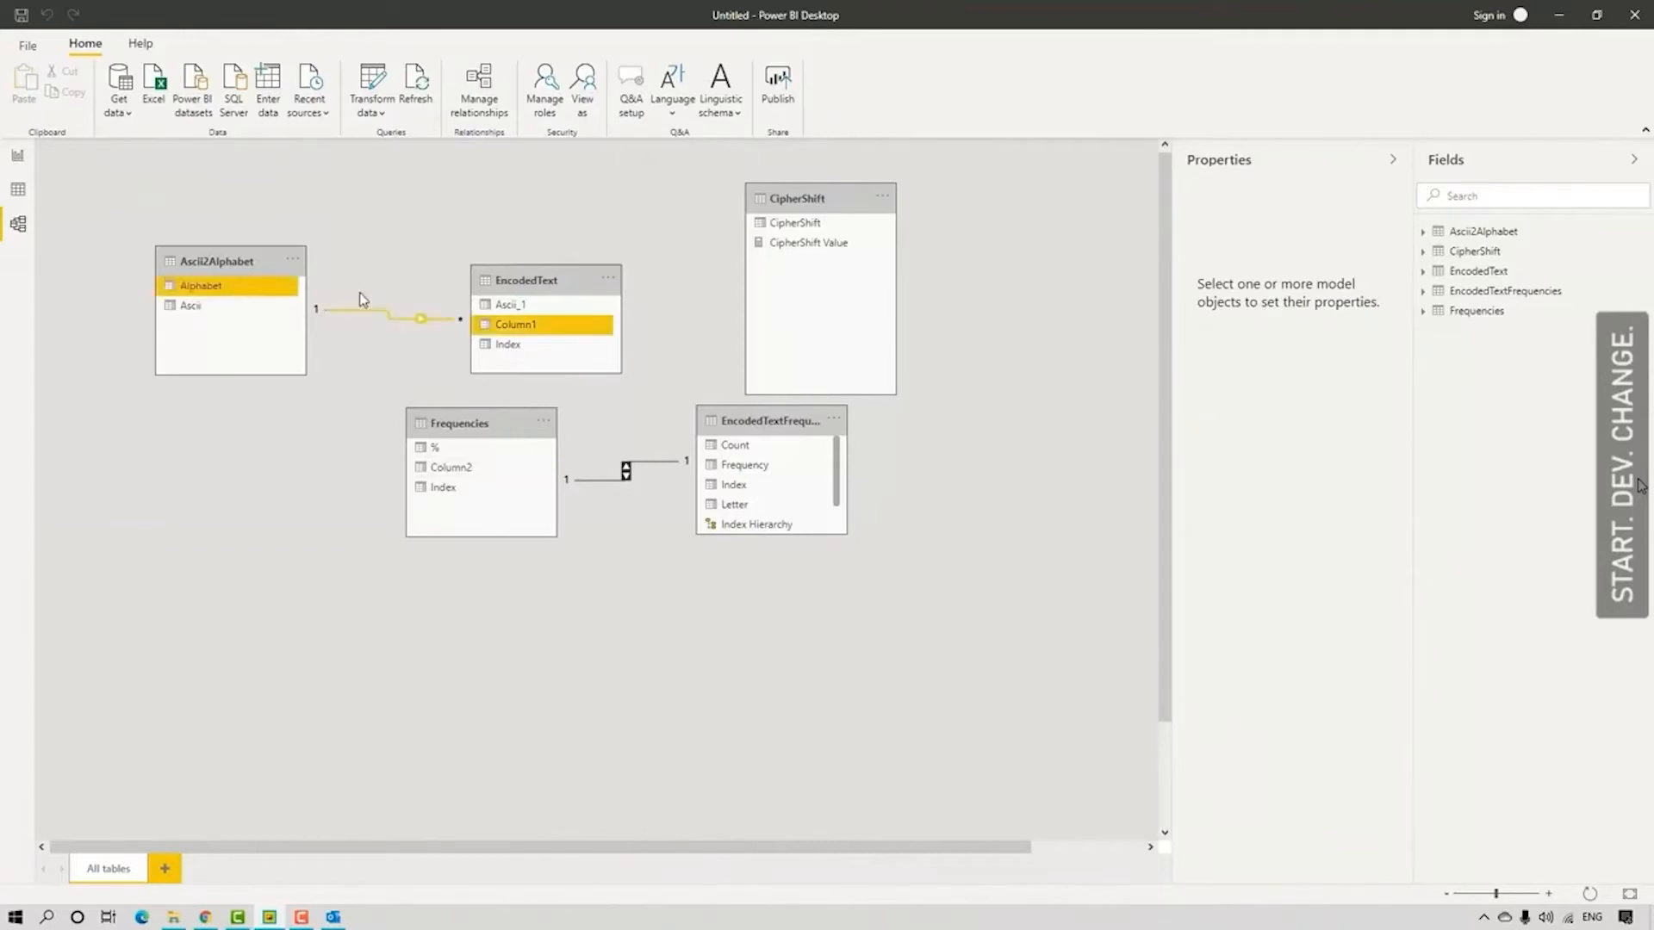
{"action": "left_click", "coordinate": [18, 190]}
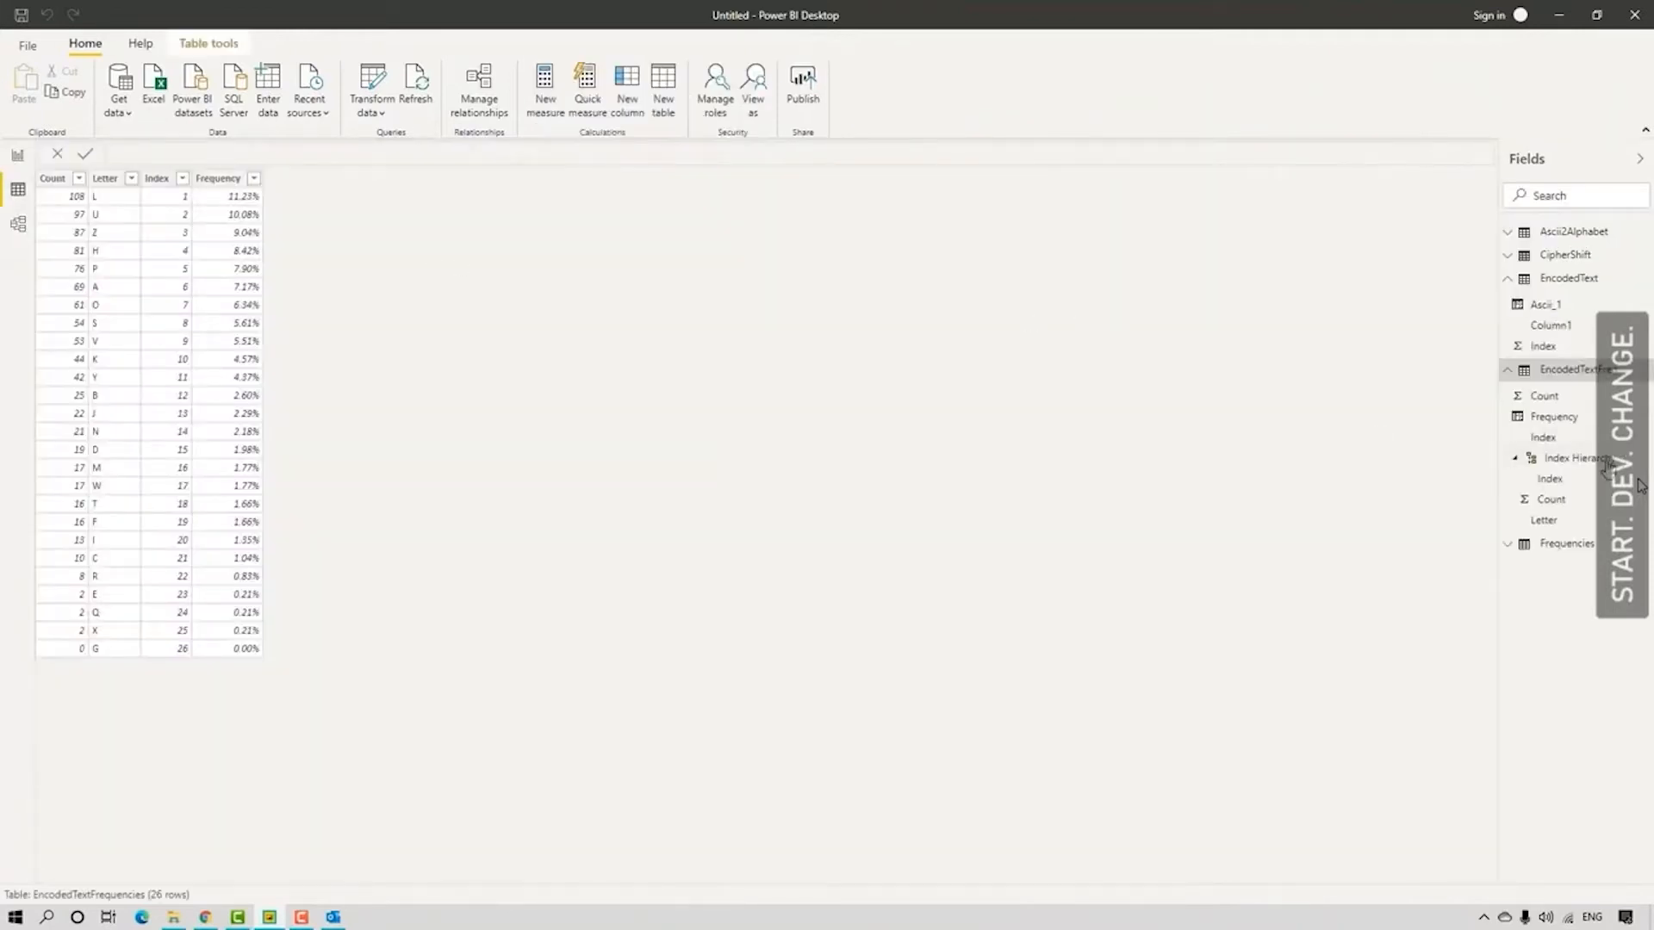
{"action": "left_click", "coordinate": [1583, 279]}
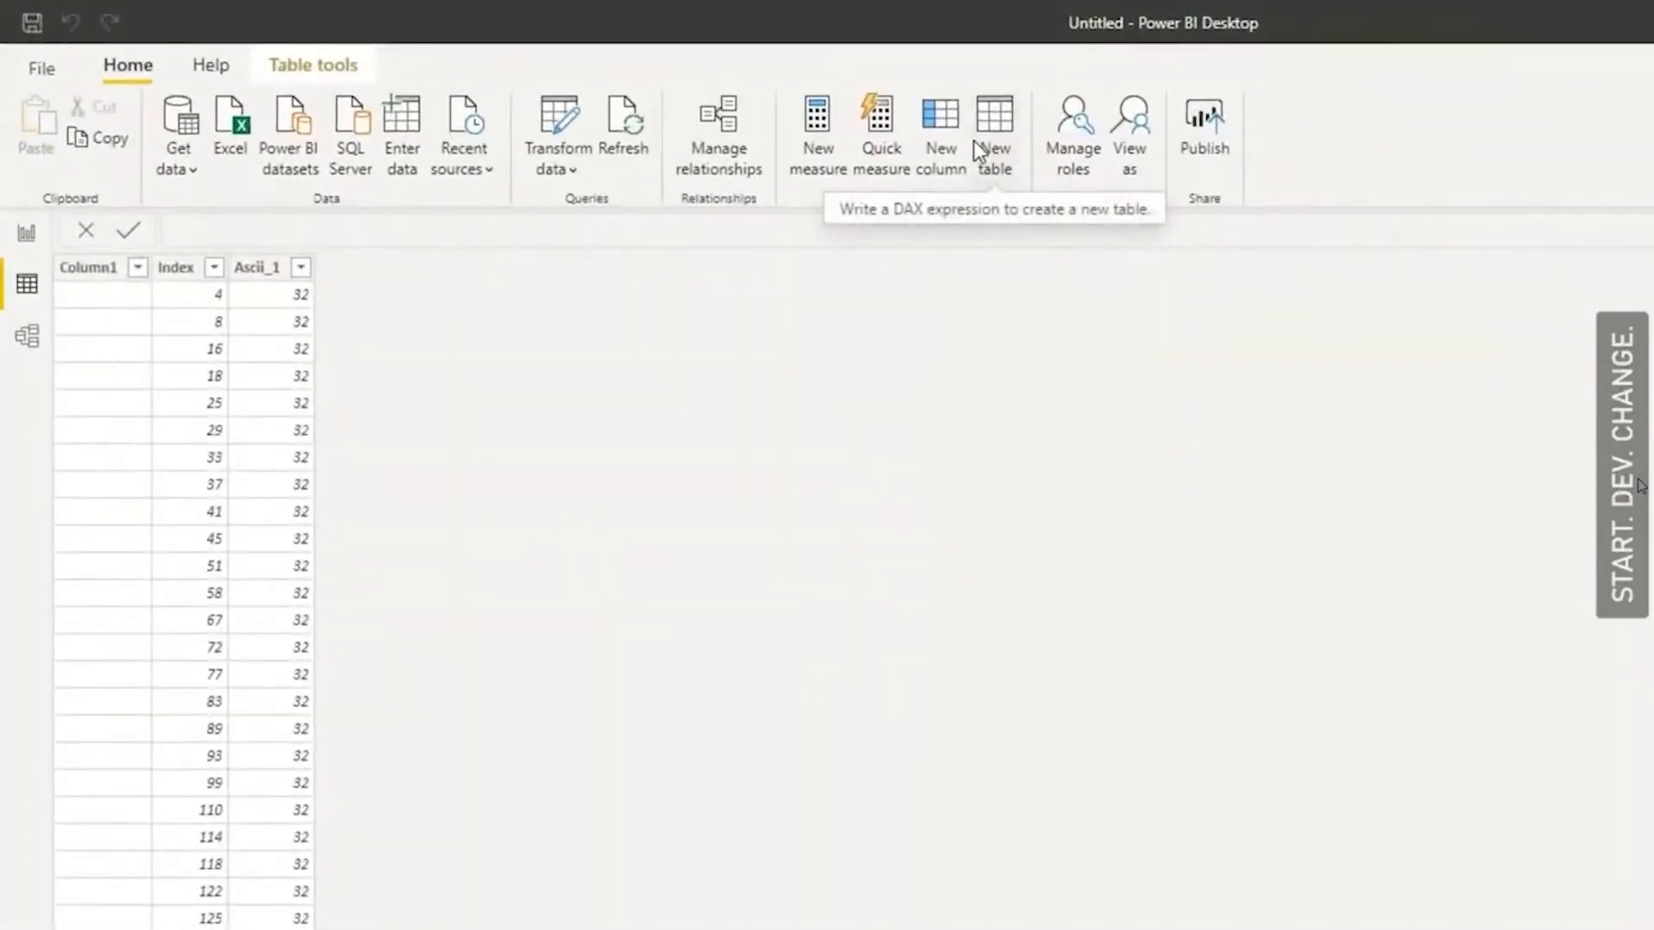
- Start another calculated column in EncodedText named Ascii, with its expression beginning on a second line
{"action": "left_click", "coordinate": [941, 147]}
{"action": "key", "text": "ctrl+a"}
{"action": "type", "text": "Ascii"}
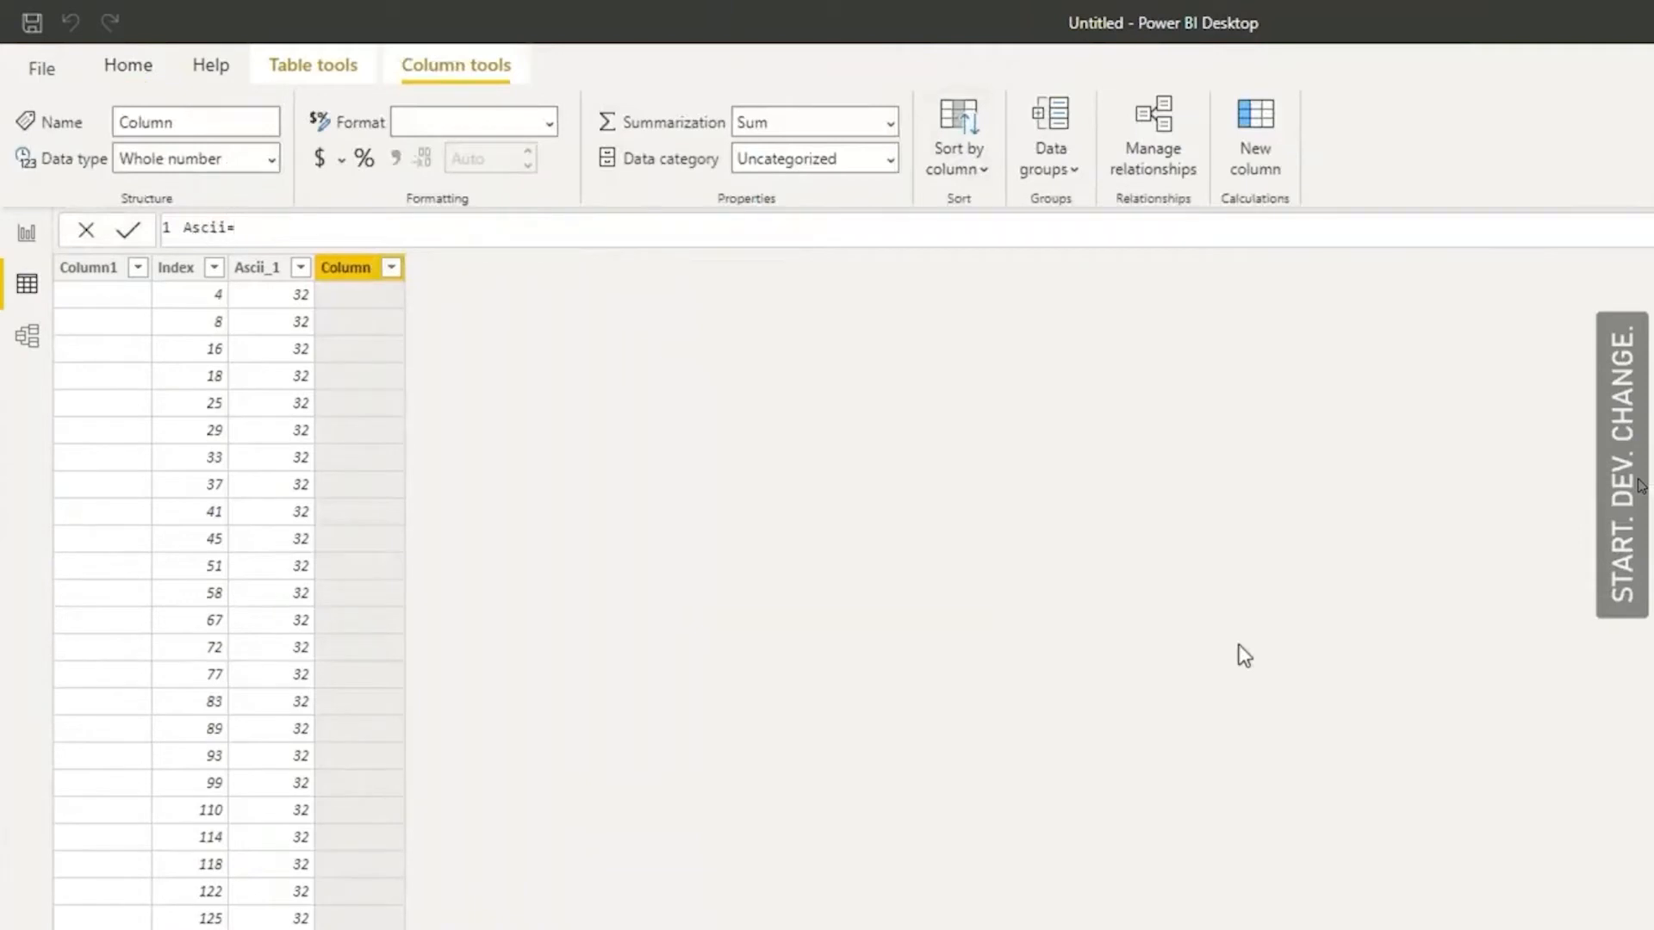
{"action": "type", "text": " ="}
{"action": "key", "text": "shift+Return"}
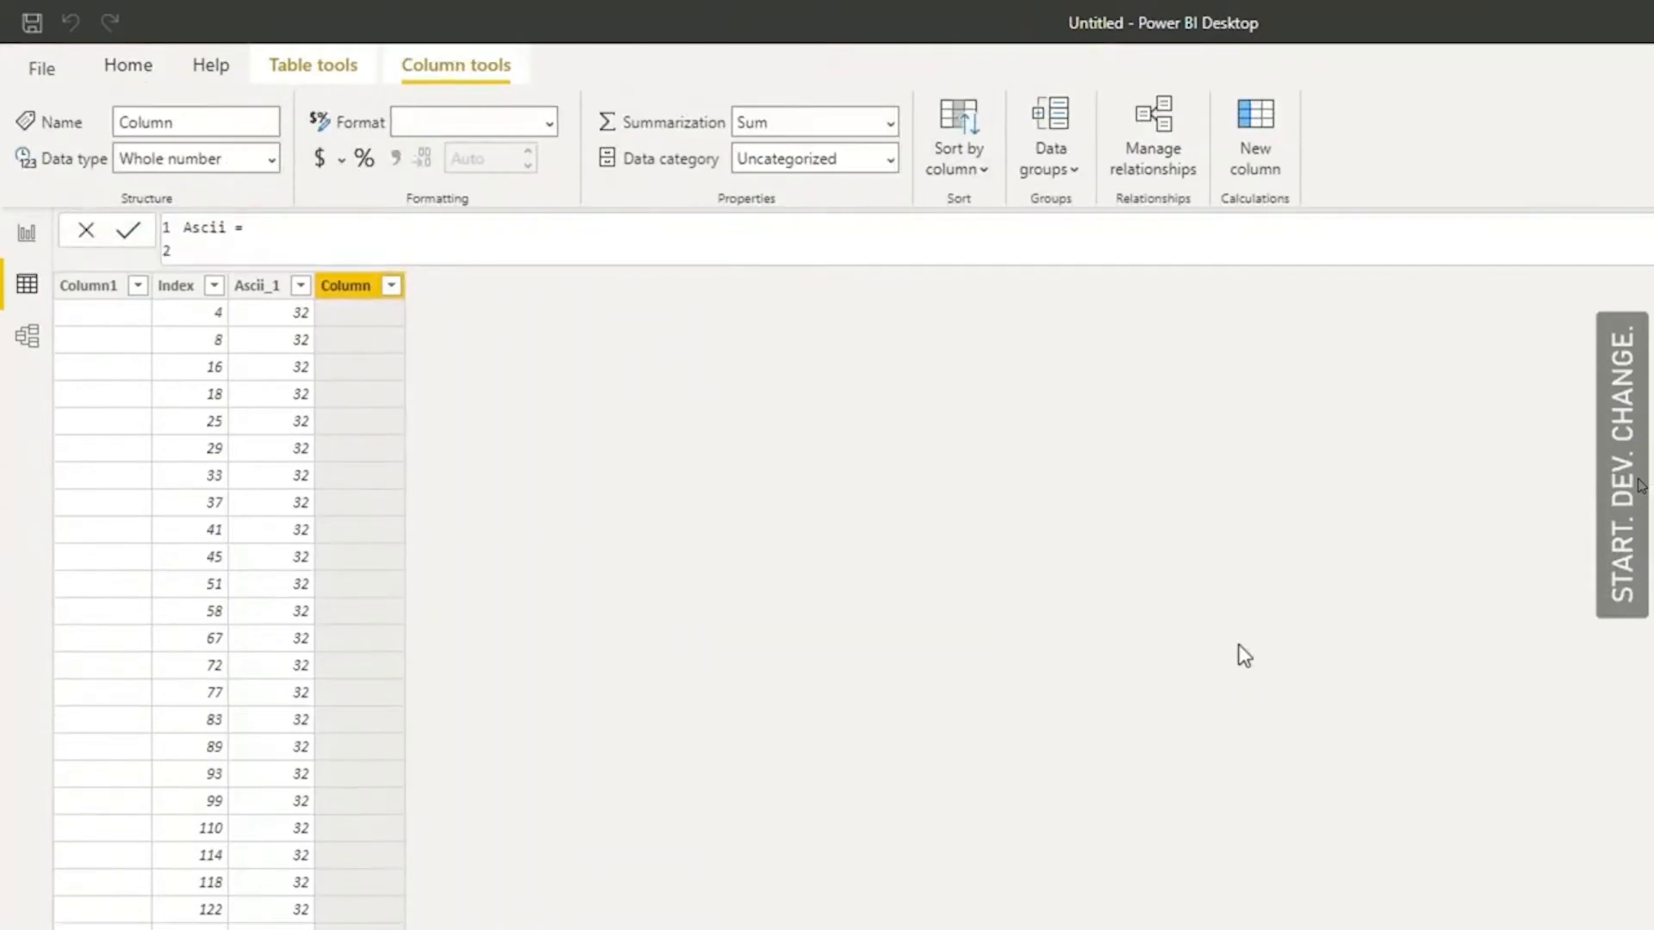
- Define the Ascii column with the formula IF(EncodedText[Ascii_1]=32,33,EncodedText[Ascii_1])
{"action": "type", "text": "if"}
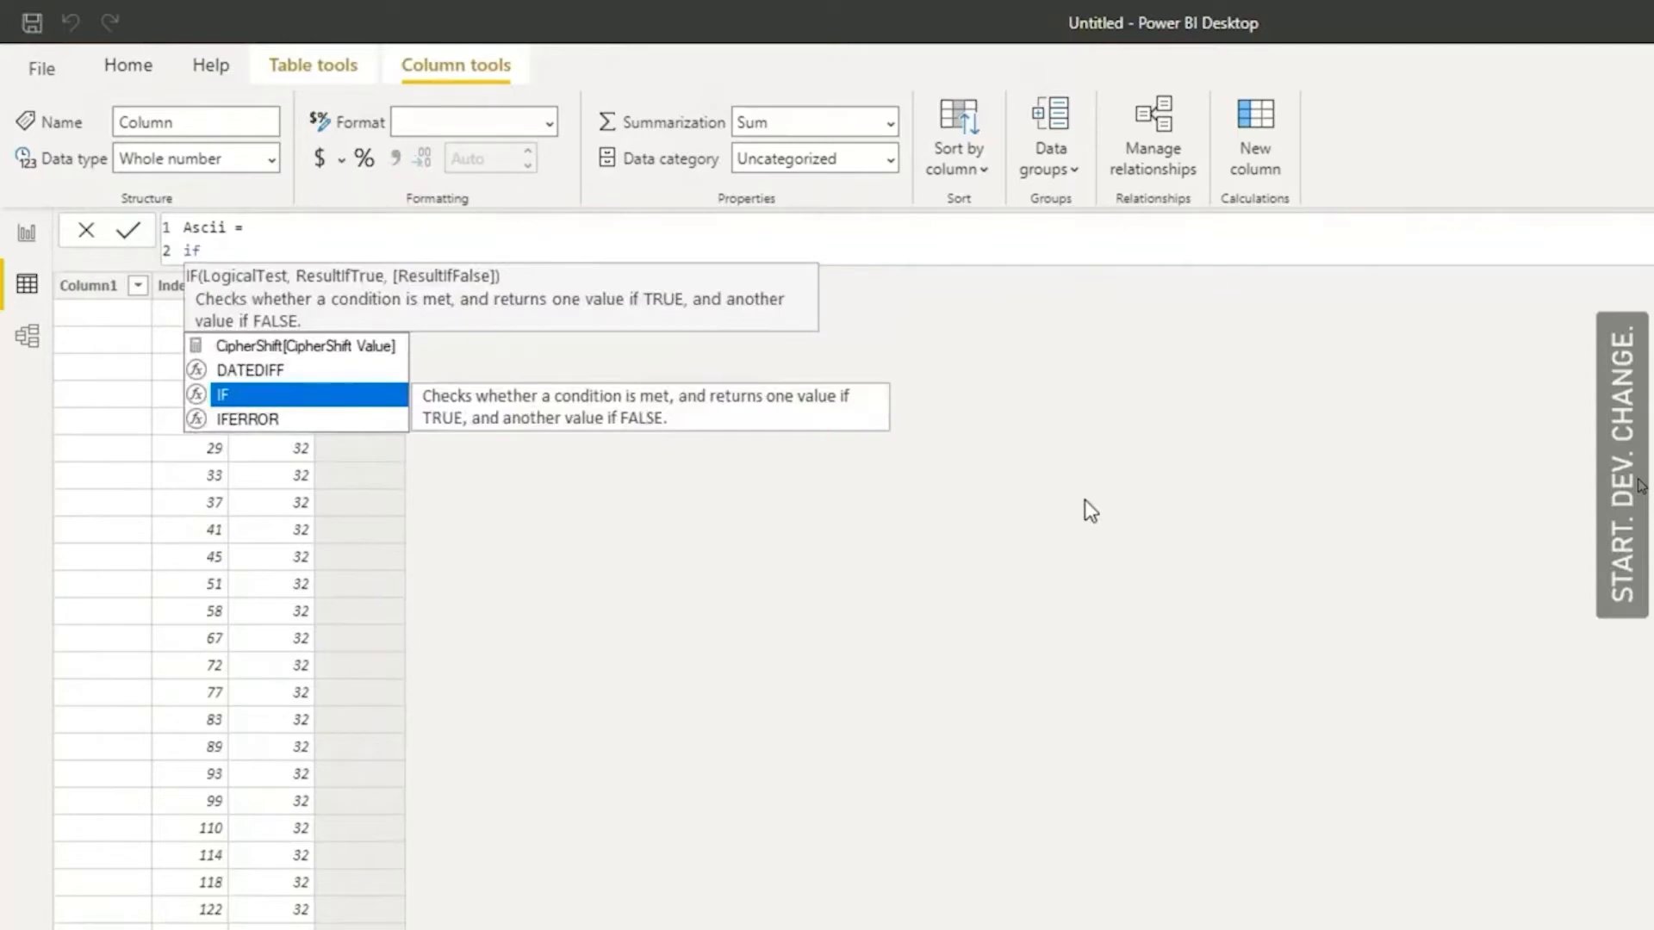
{"action": "left_click", "coordinate": [254, 397]}
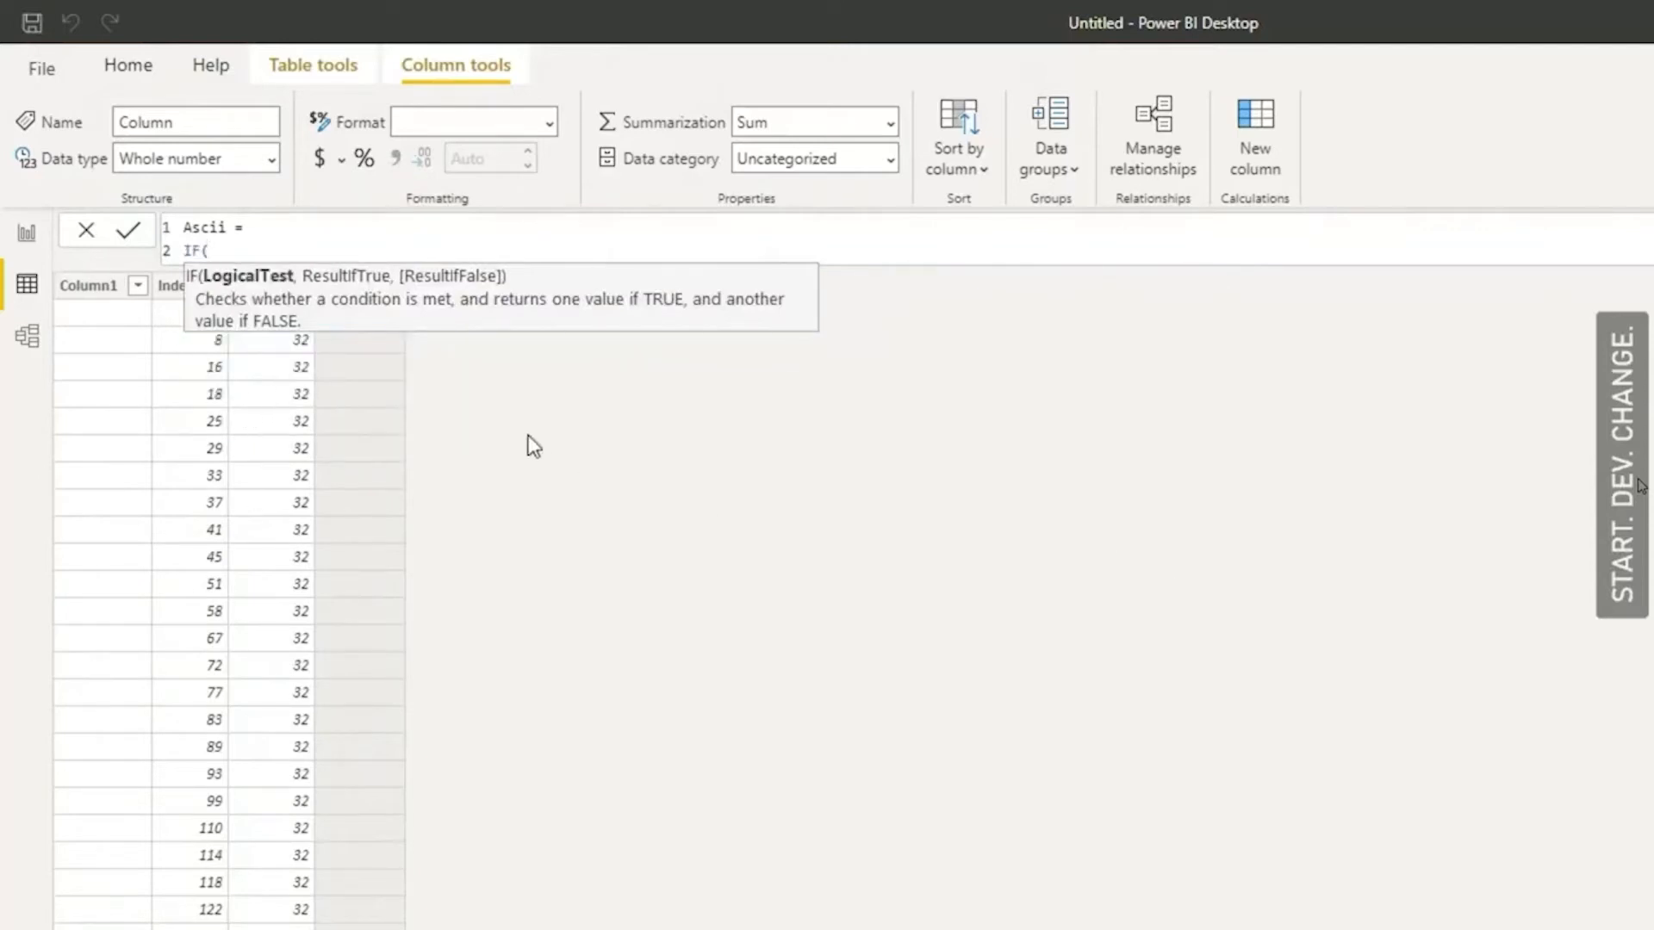
{"action": "type", "text": "as"}
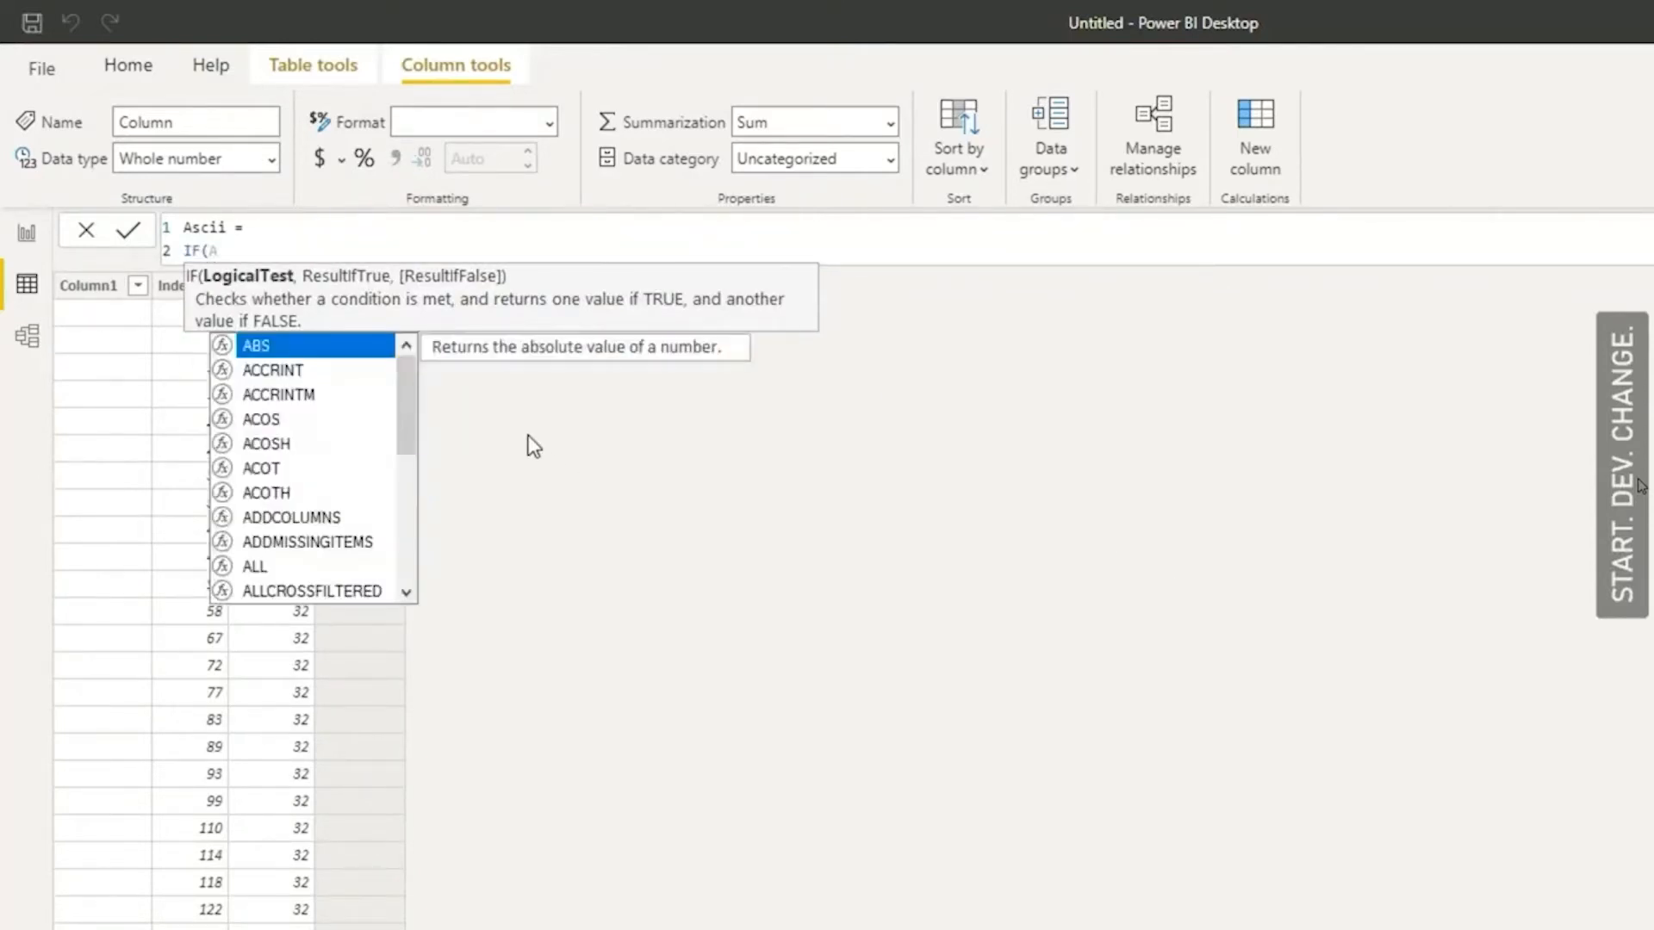
{"action": "left_click", "coordinate": [389, 400]}
{"action": "type", "text": "=32"}
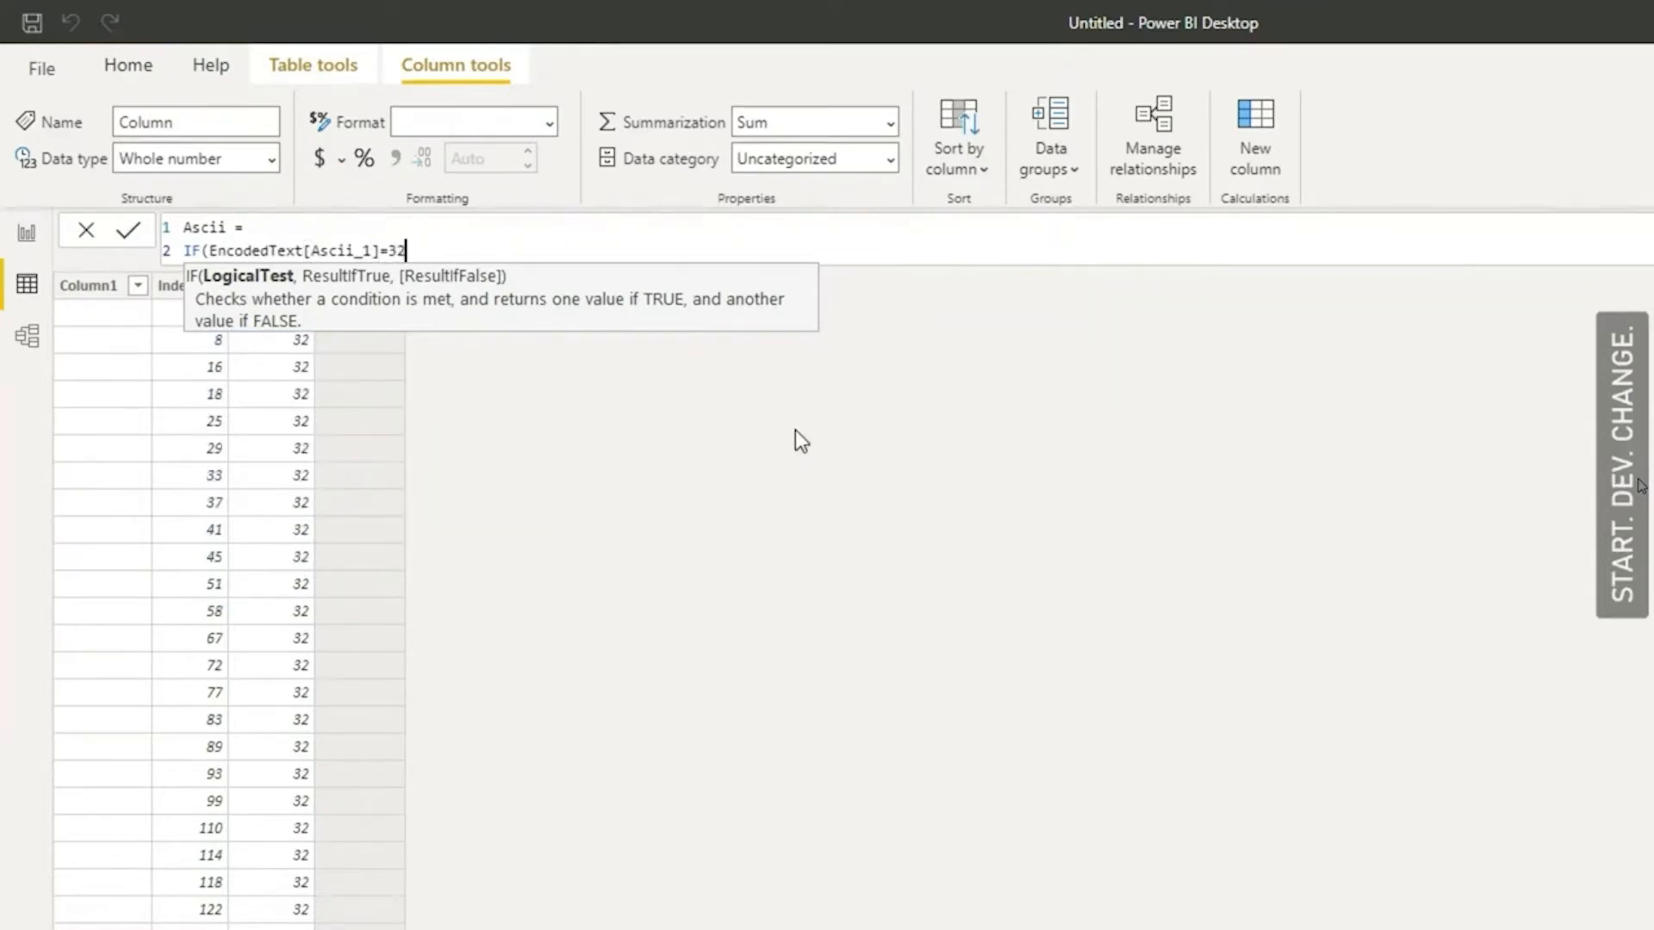
{"action": "type", "text": ",33,"}
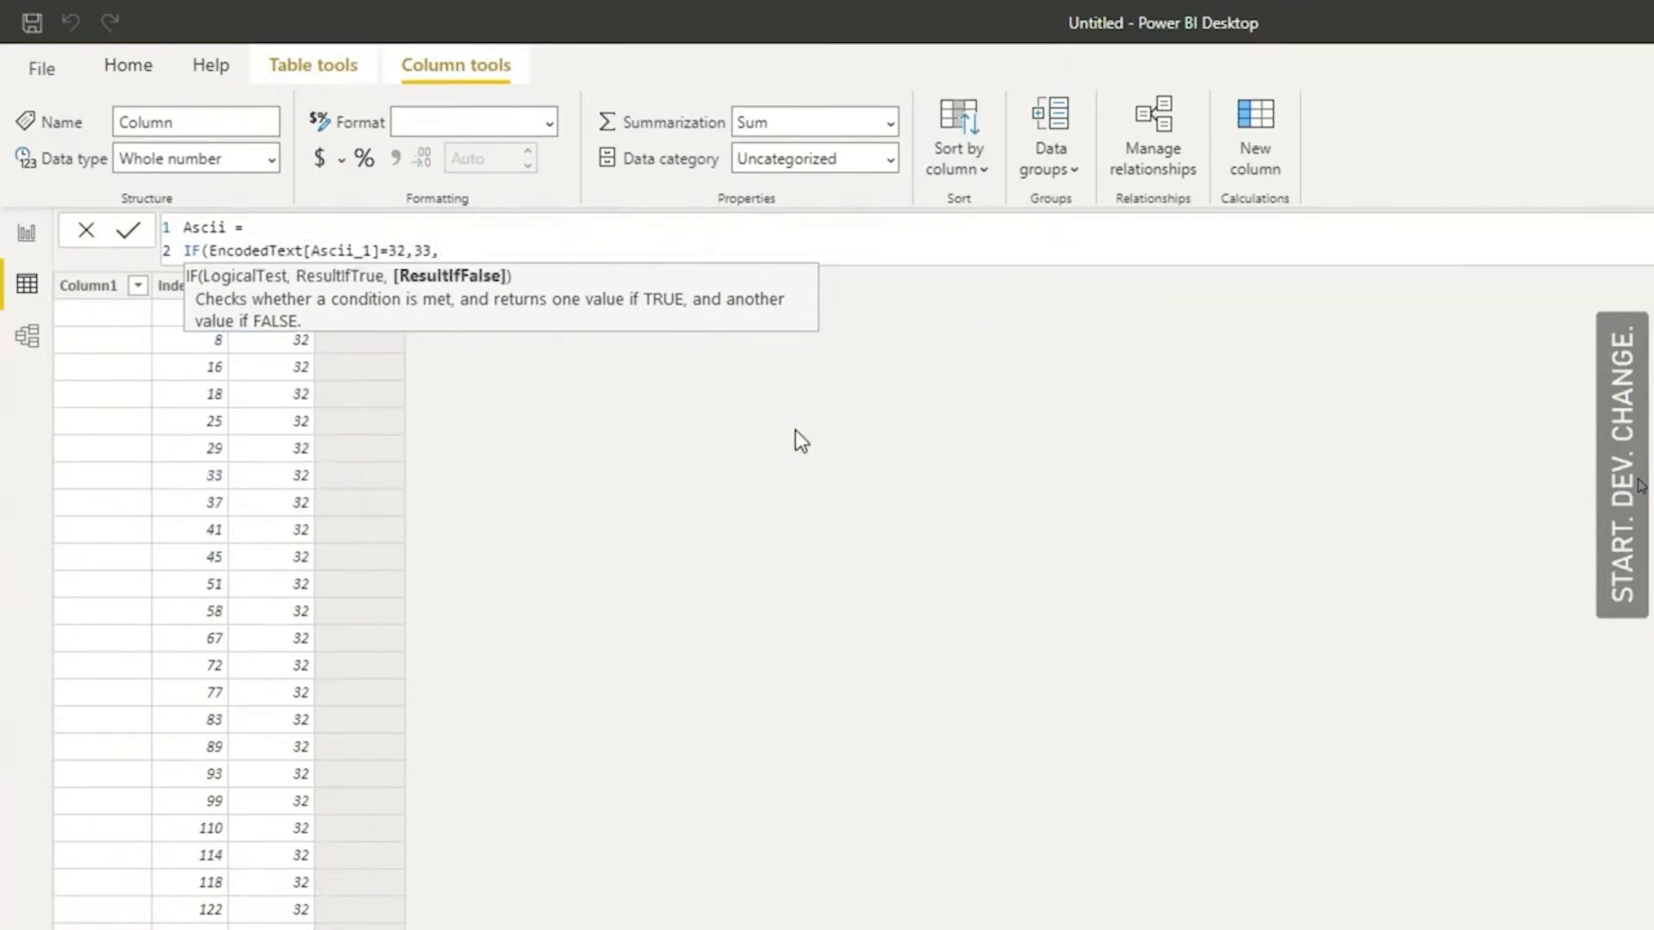
{"action": "type", "text": "as"}
{"action": "left_click", "coordinate": [617, 400]}
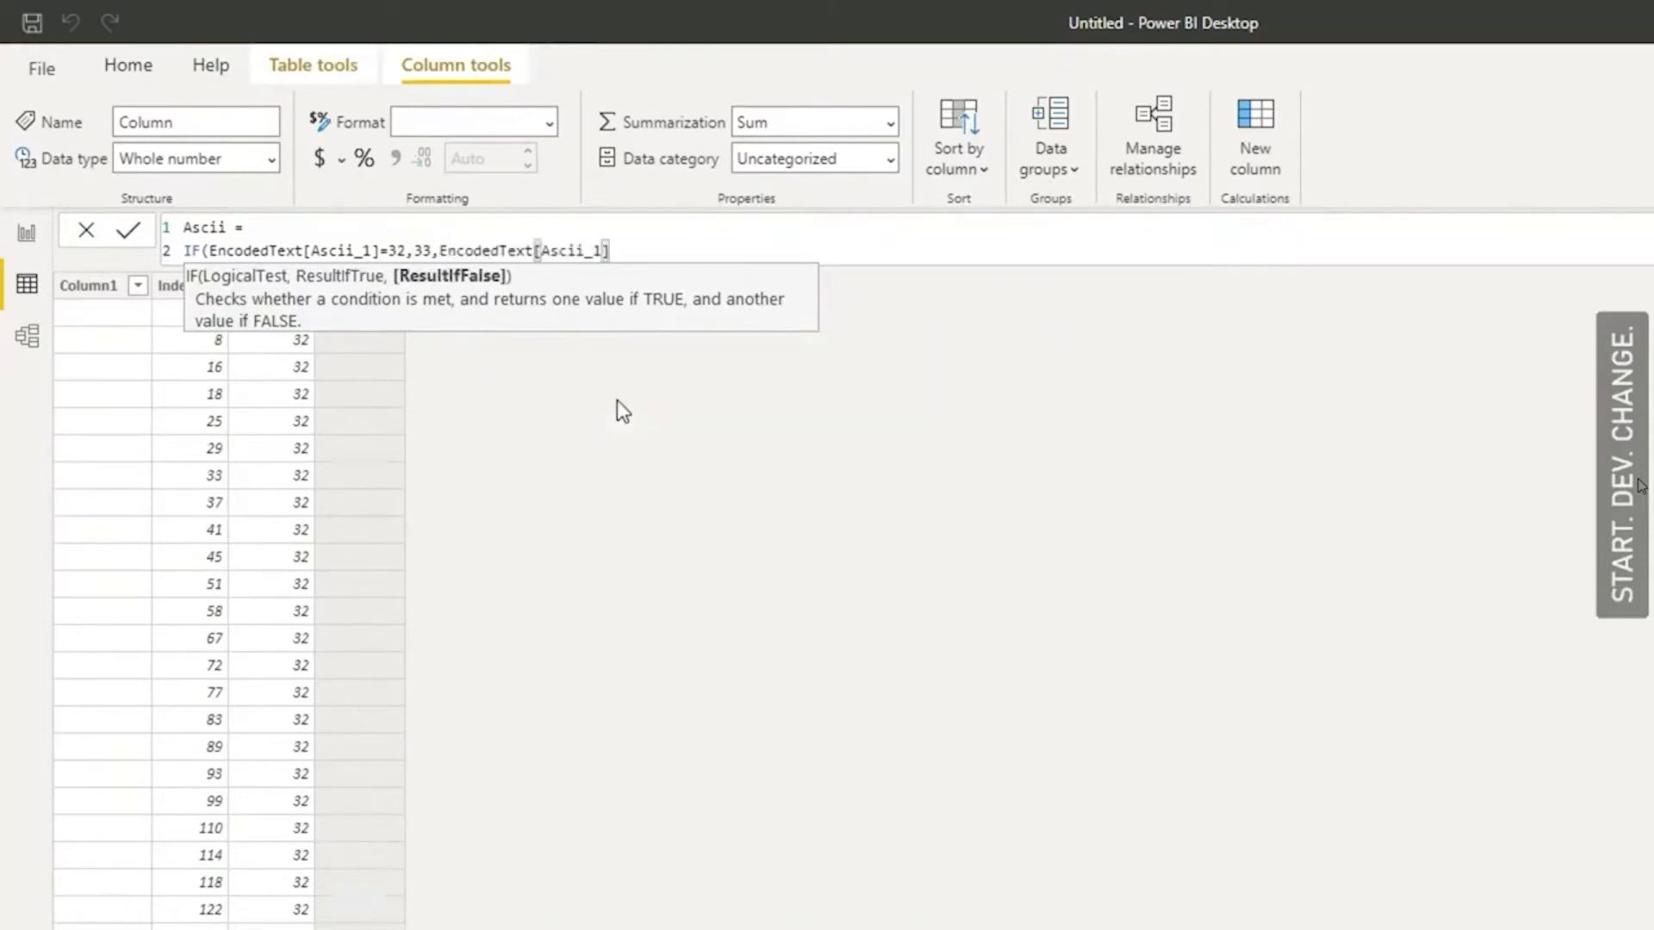
{"action": "type", "text": ")"}
{"action": "key", "text": "Return"}
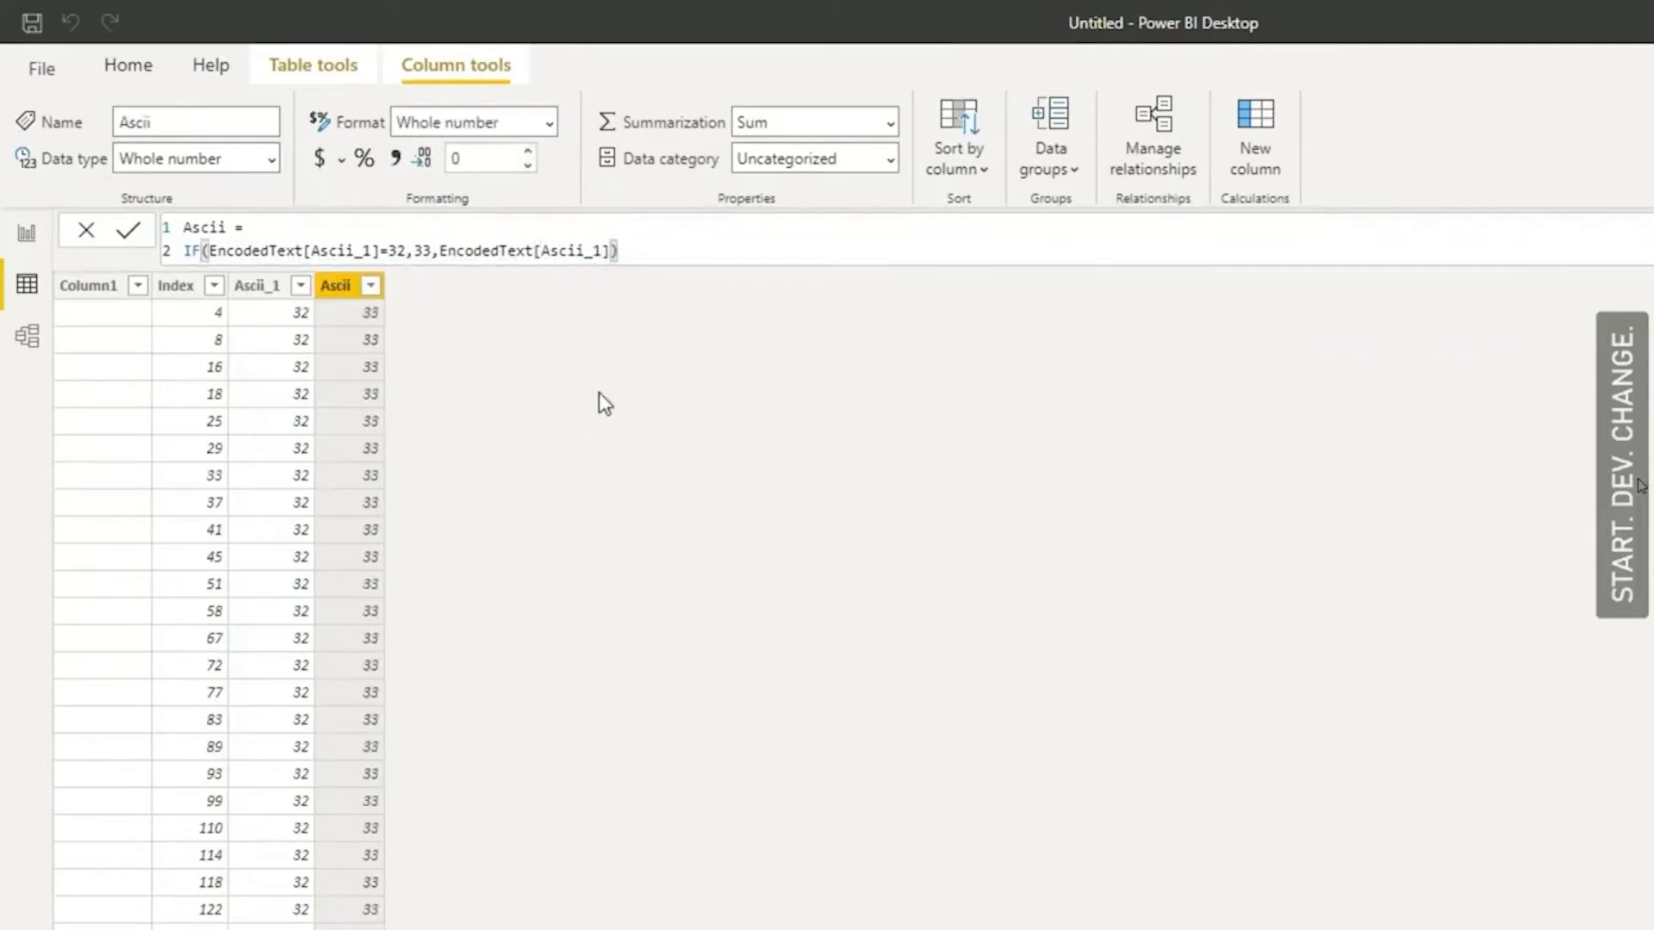
- Return to the report page and start a new measure named Decrypt, with its expression beginning on a second line
{"action": "left_click", "coordinate": [27, 232]}
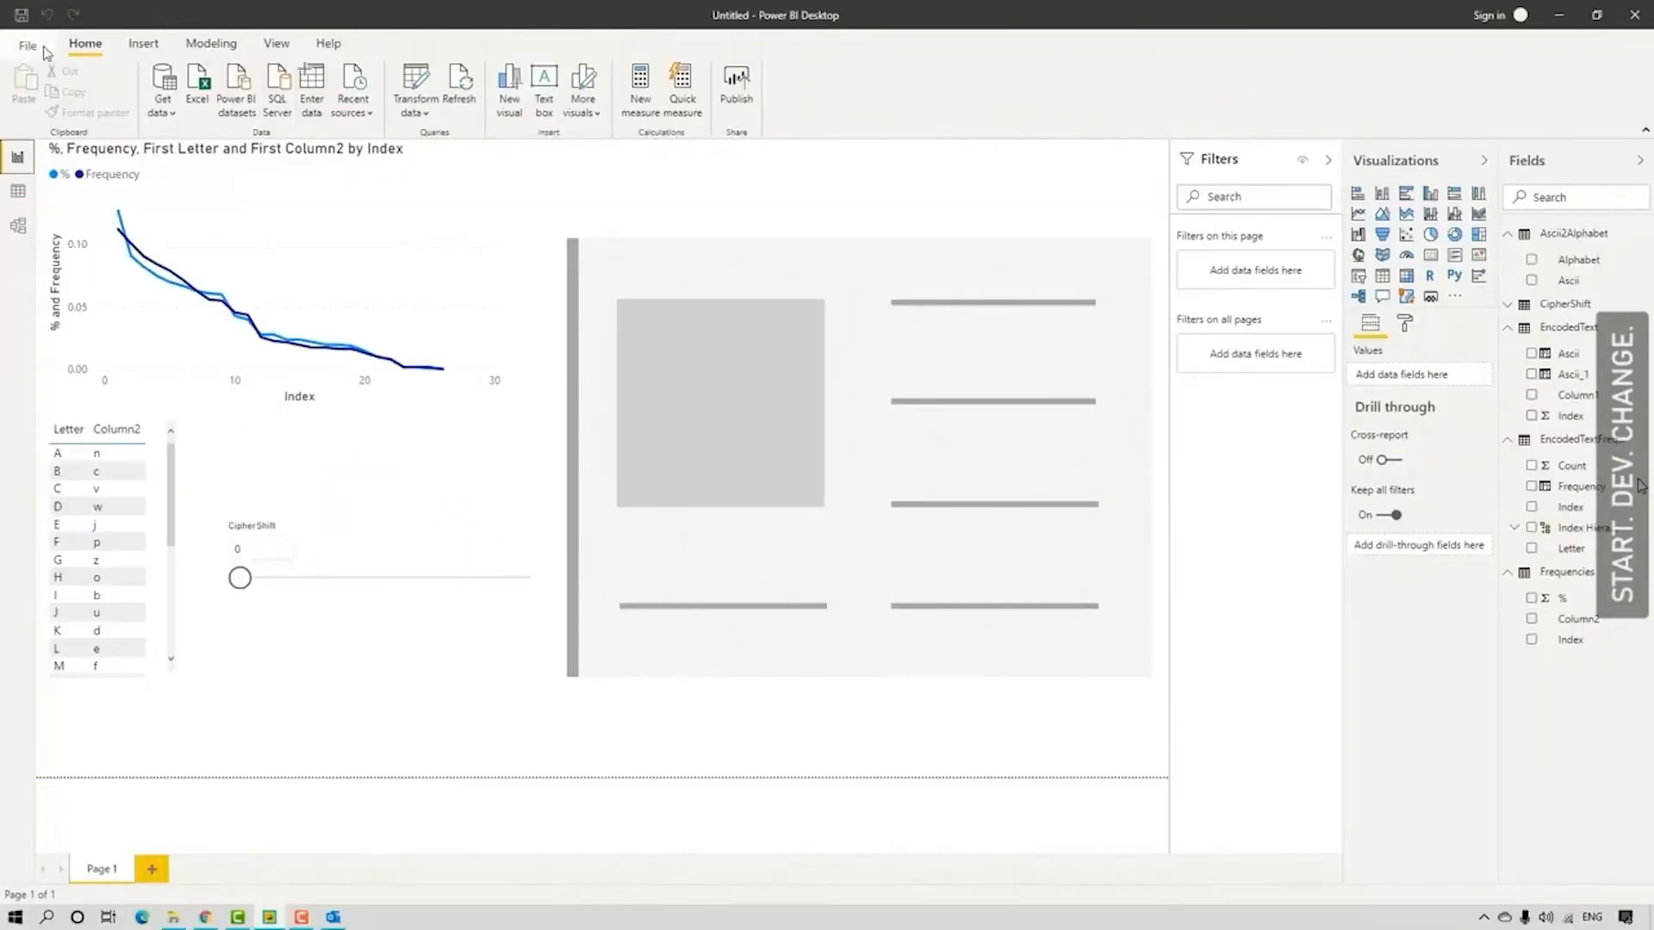
{"action": "left_click", "coordinate": [640, 87]}
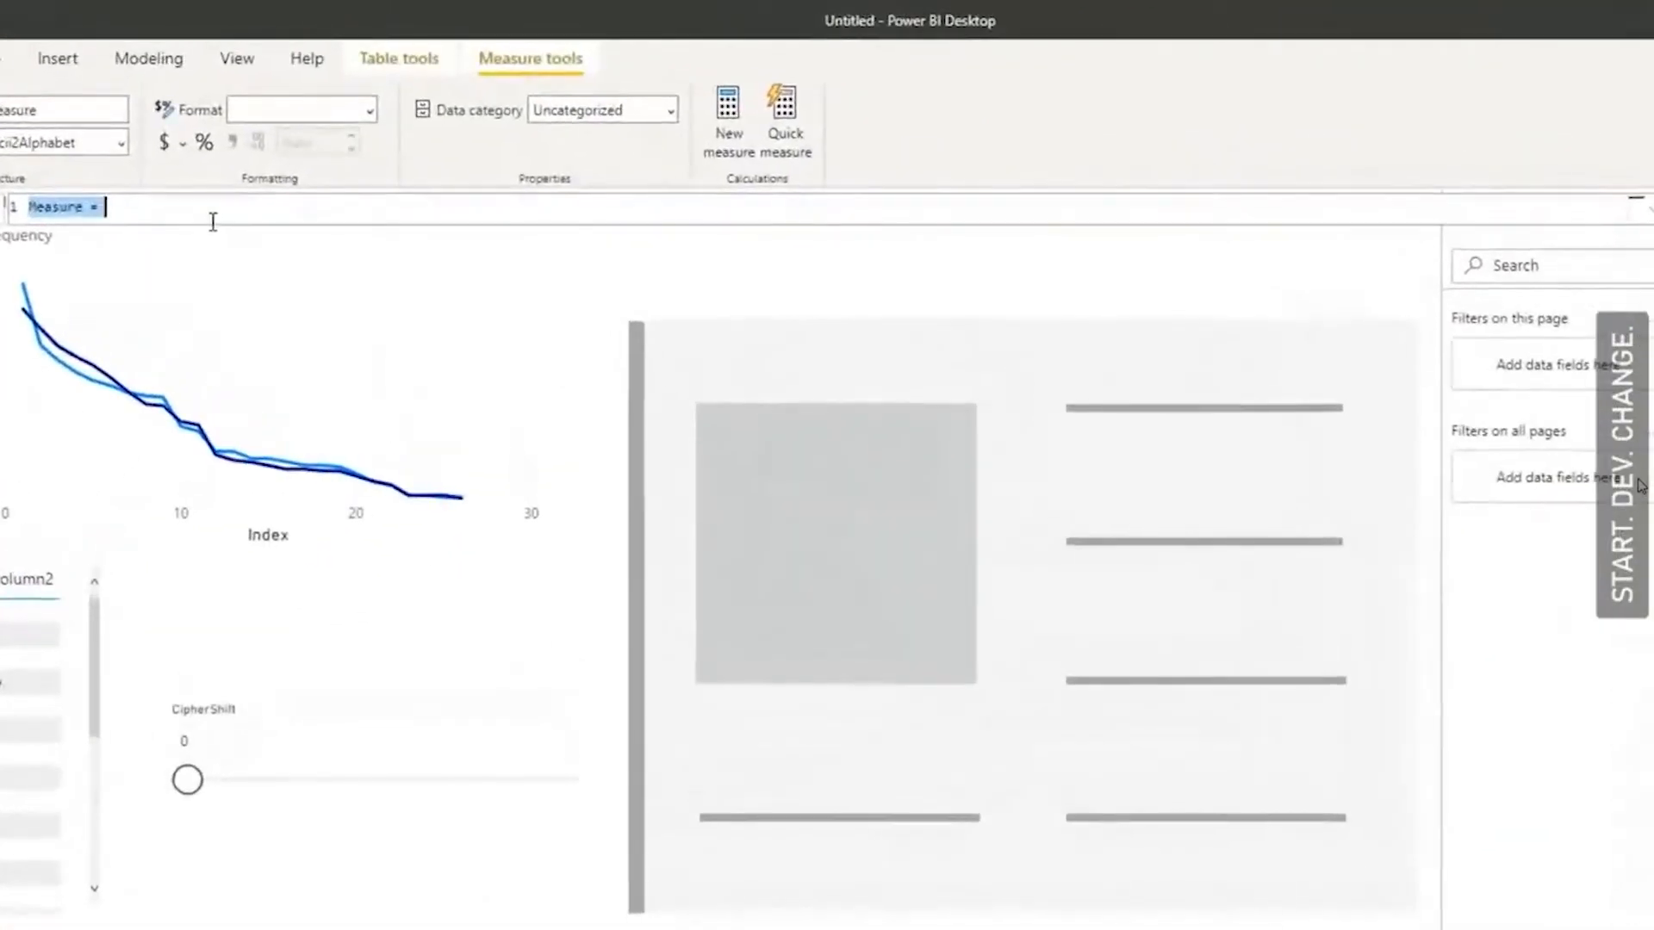
{"action": "double_click", "coordinate": [70, 207]}
{"action": "type", "text": "Decrypt"}
{"action": "left_click", "coordinate": [208, 202]}
{"action": "key", "text": "shift+Return"}
- Begin a variable Decode1 in the measure using ADDCOLUMNS on EncodedText, with a new column "DecodeAscii" based on an IF expression
{"action": "type", "text": "var "}
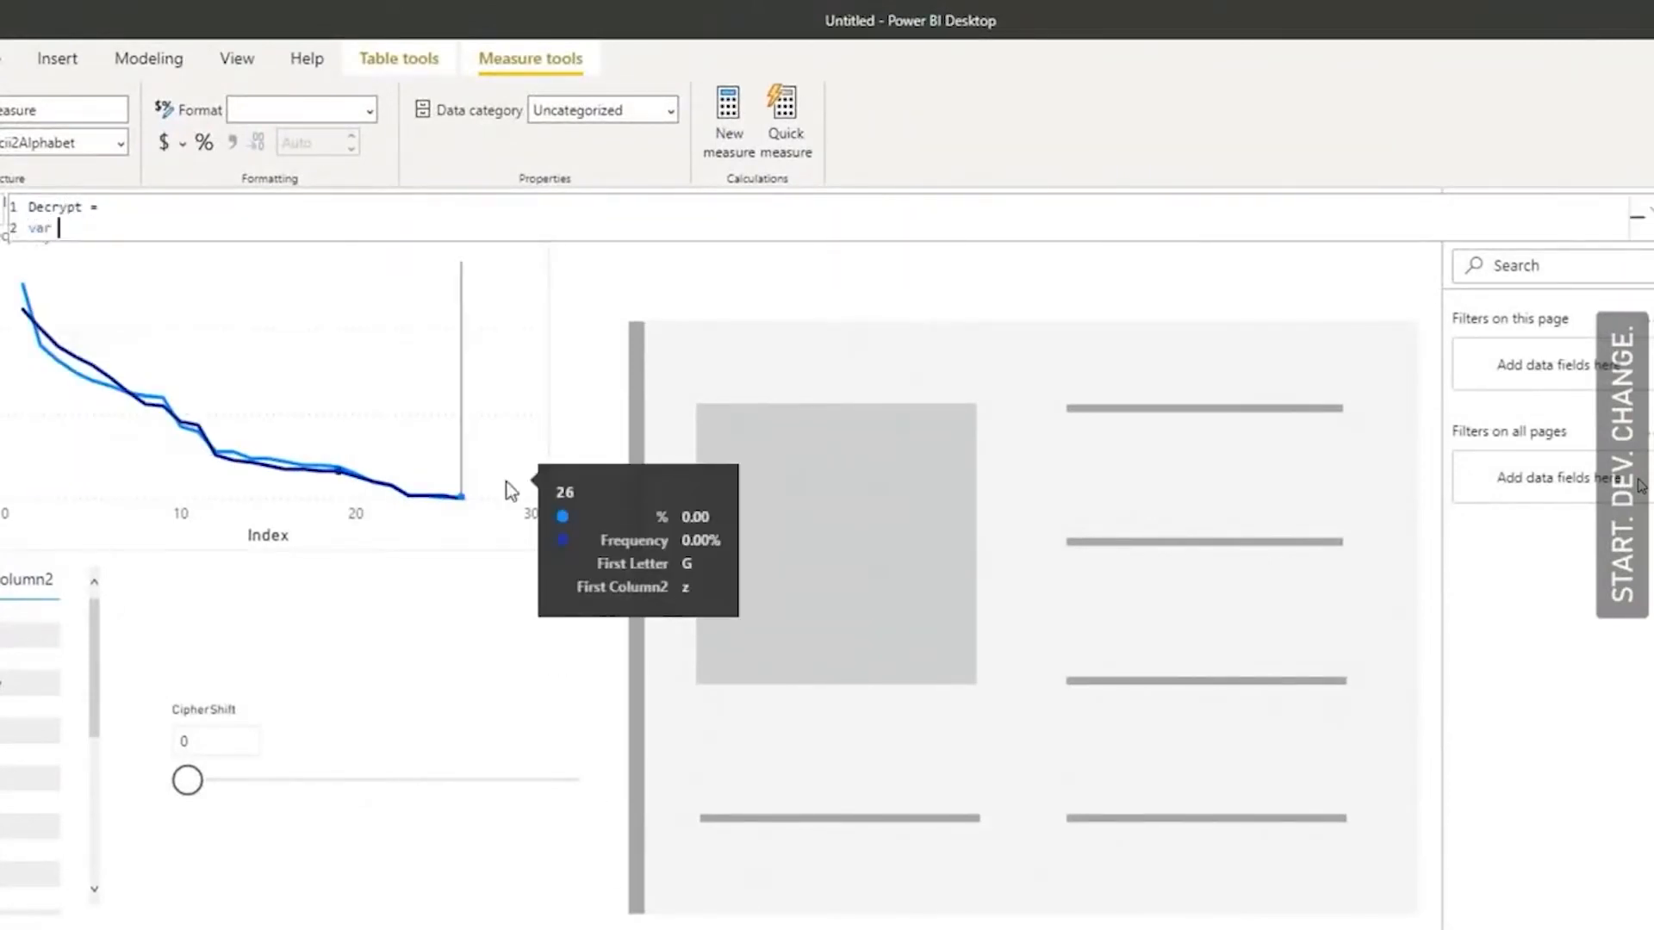
{"action": "type", "text": "decode1 = add"}
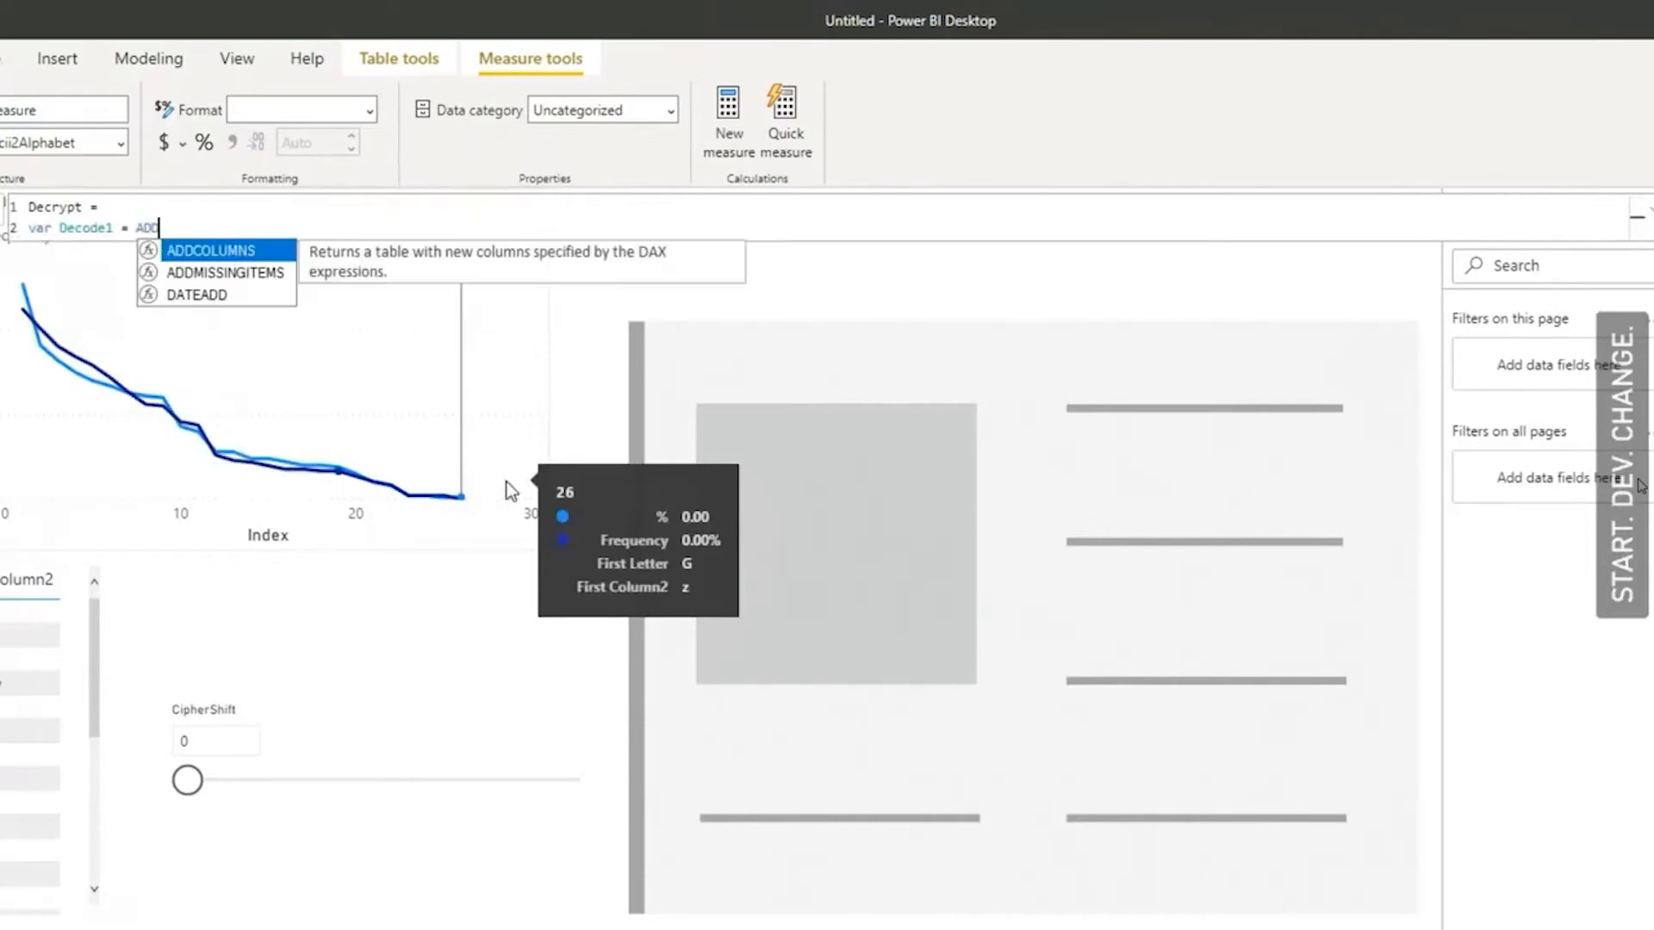
{"action": "left_click", "coordinate": [225, 253]}
{"action": "type", "text": "en"}
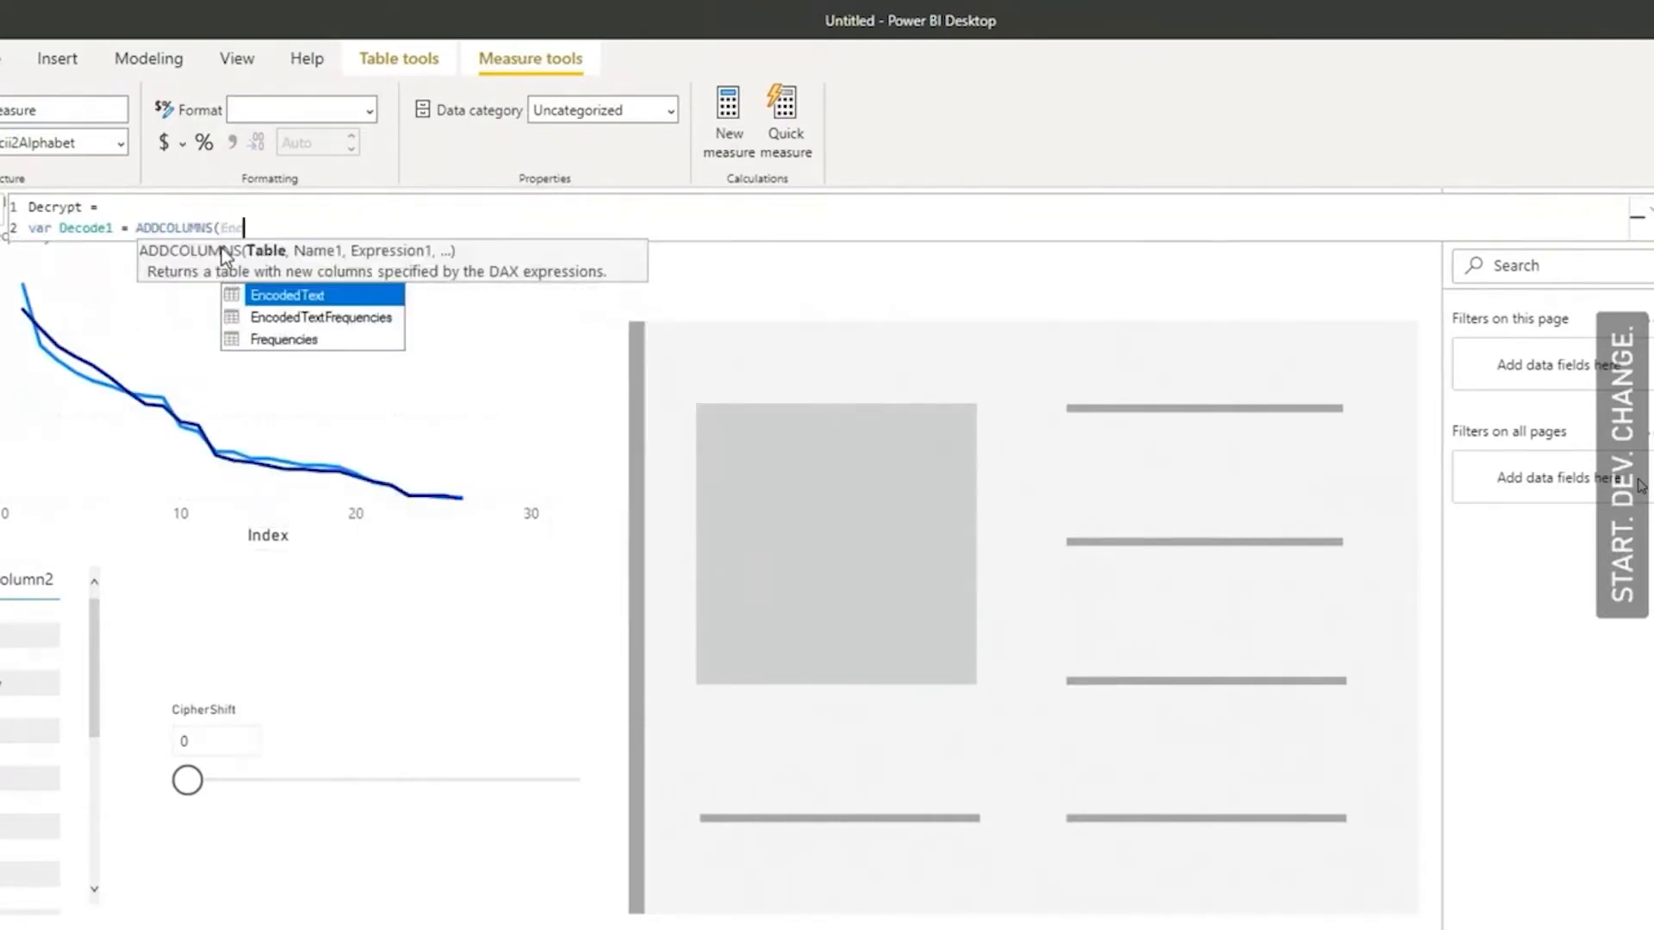
{"action": "left_click", "coordinate": [314, 292]}
{"action": "type", "text": ", \"Decode"}
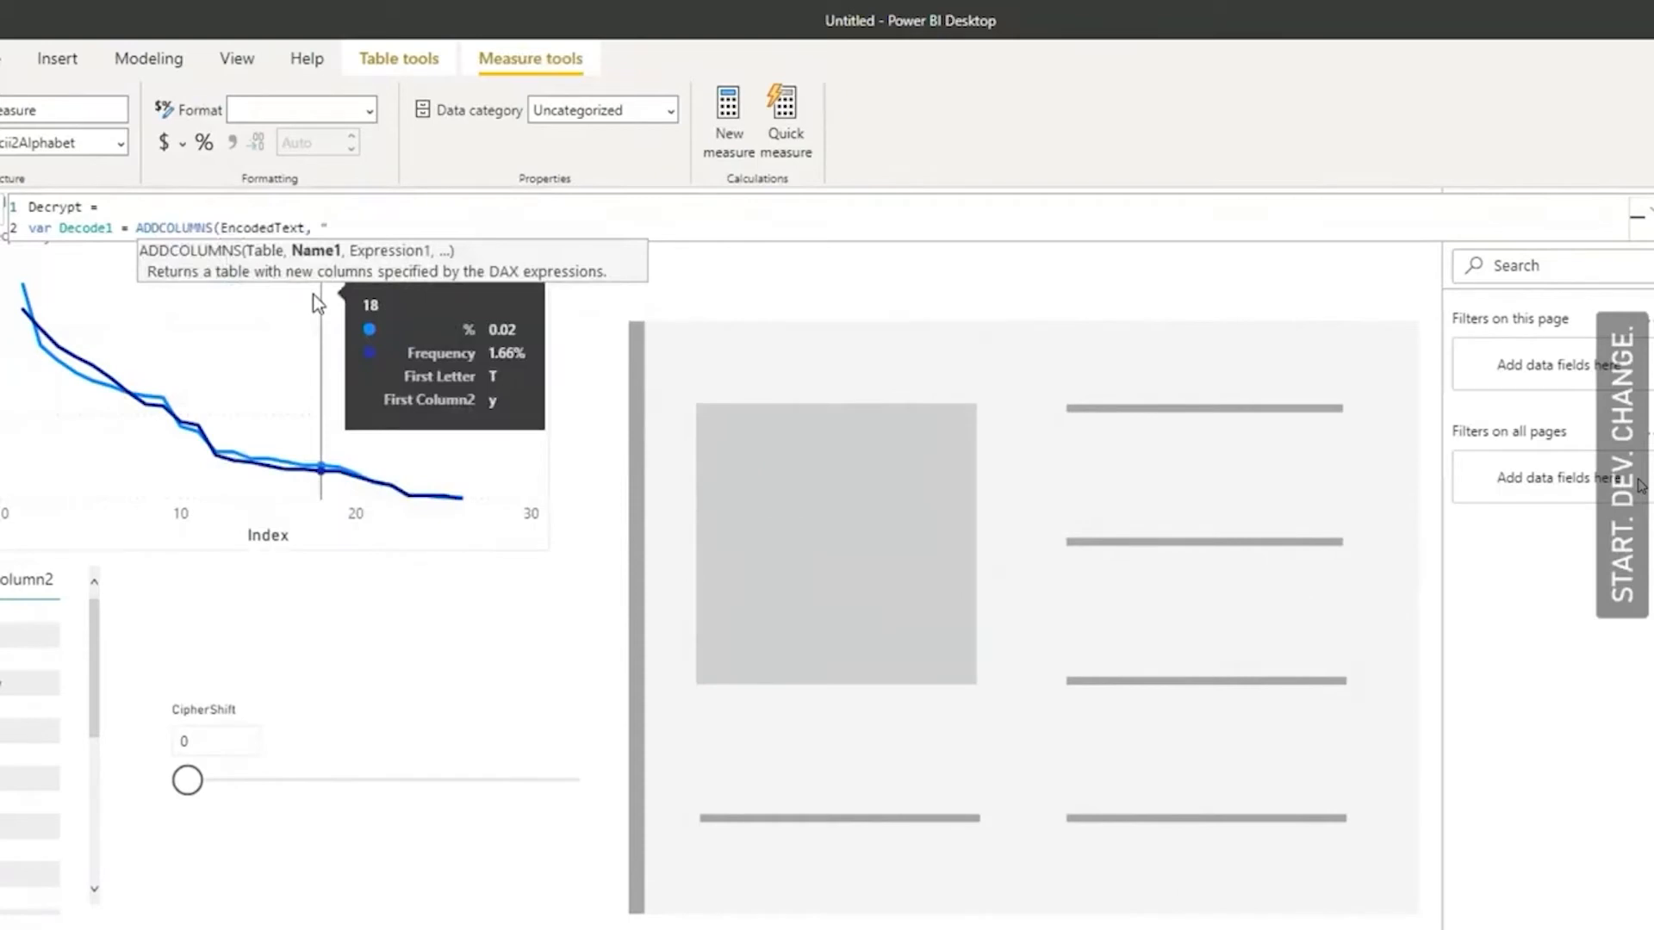
{"action": "type", "text": "Ascii\", if"}
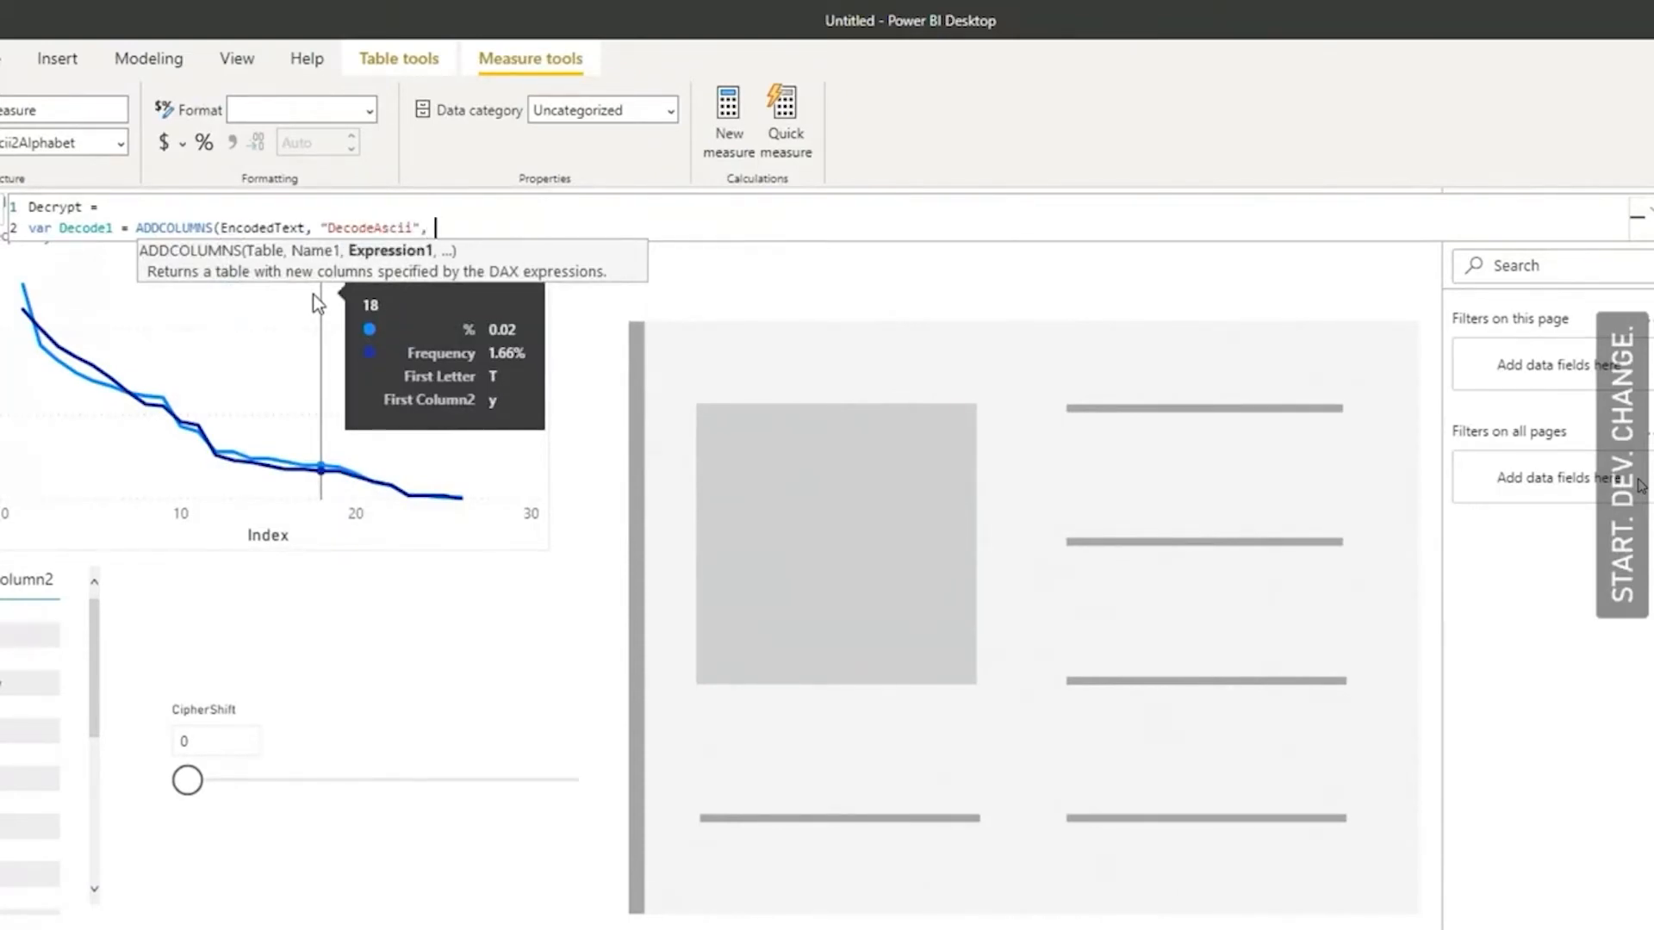
- Make the IF test EncodedText[Ascii]<65 and return EncodedText[Ascii] when it is true
{"action": "type", "text": "(EncodedText[Ascii"}
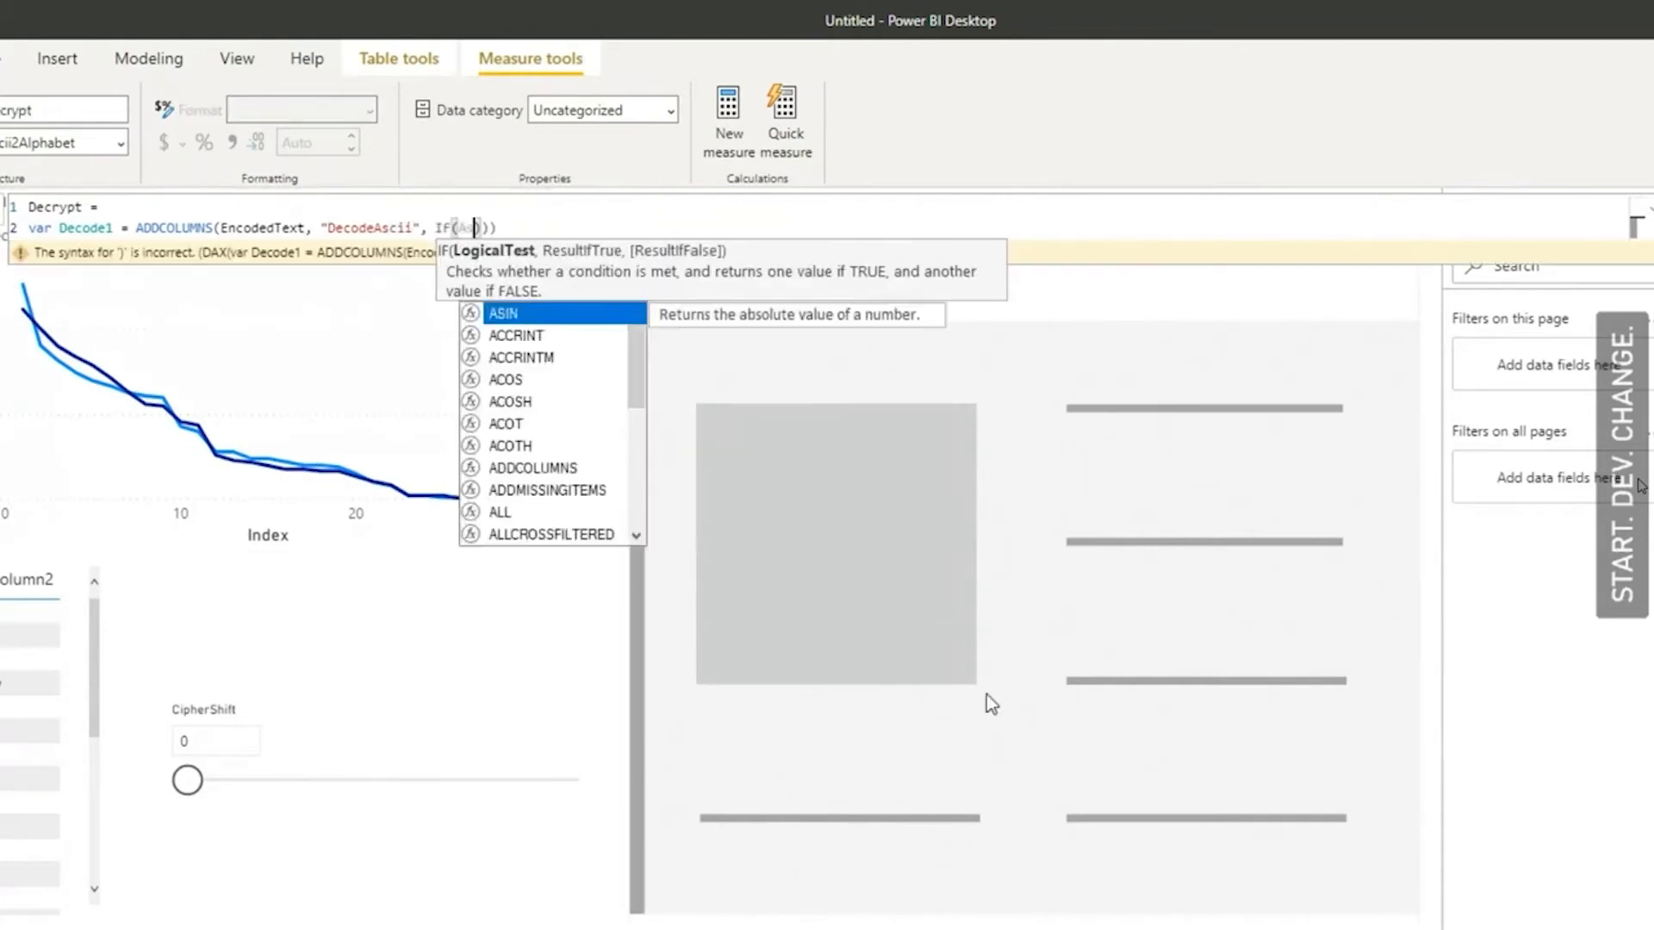
{"action": "type", "text": "]>"}
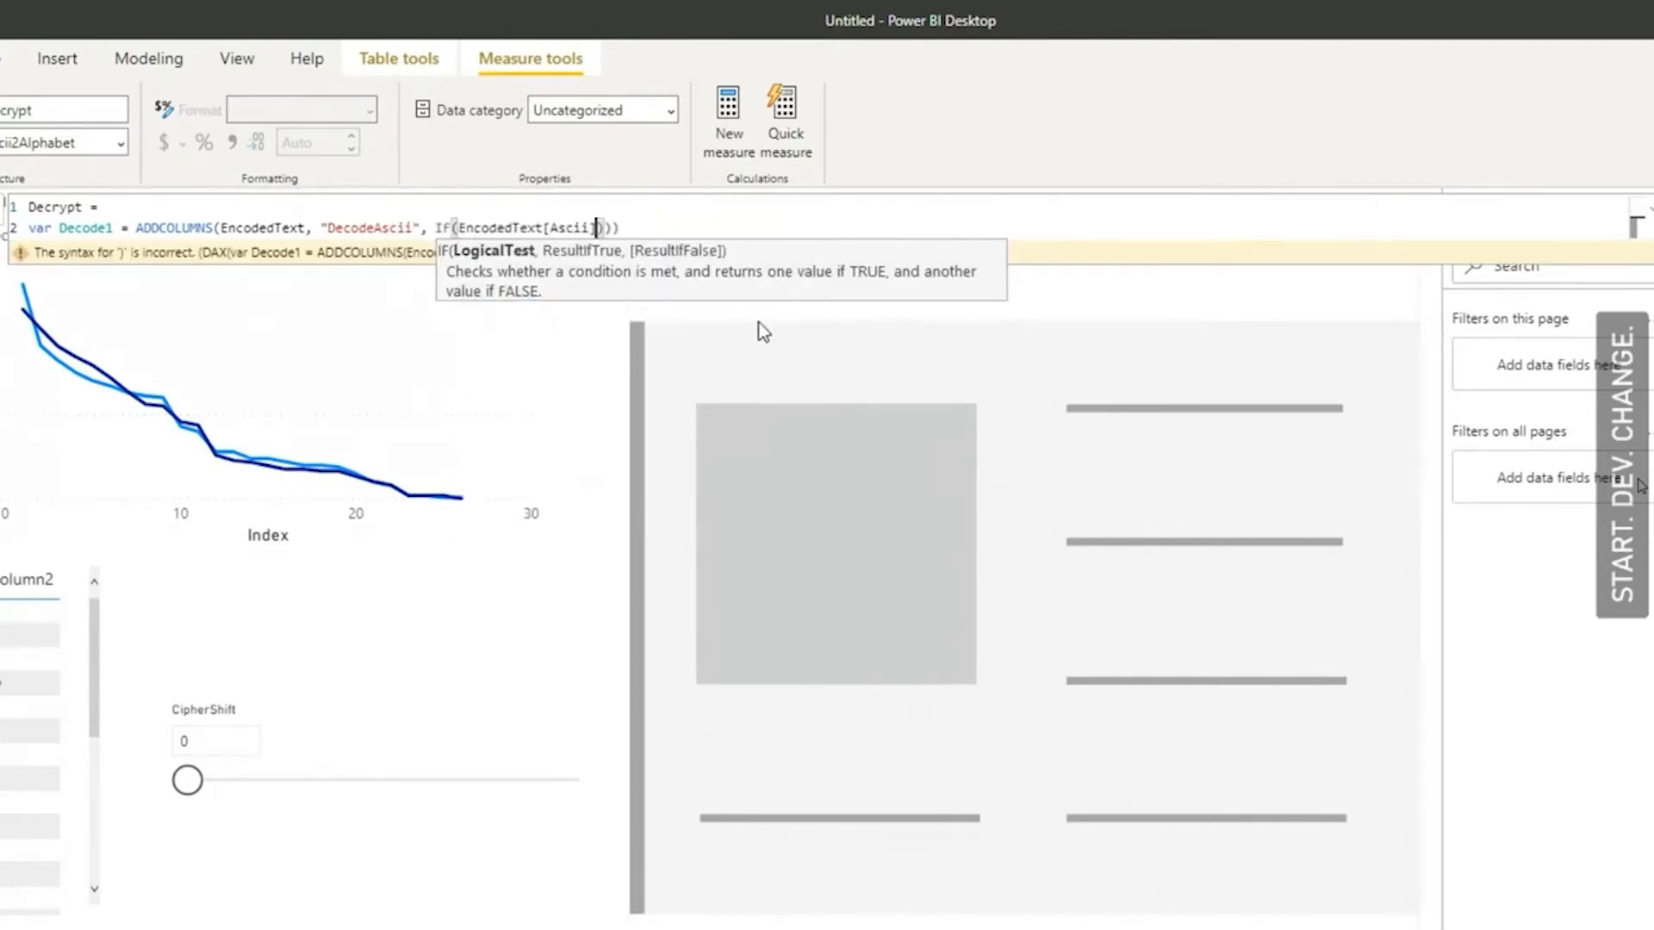
{"action": "type", "text": "65,"}
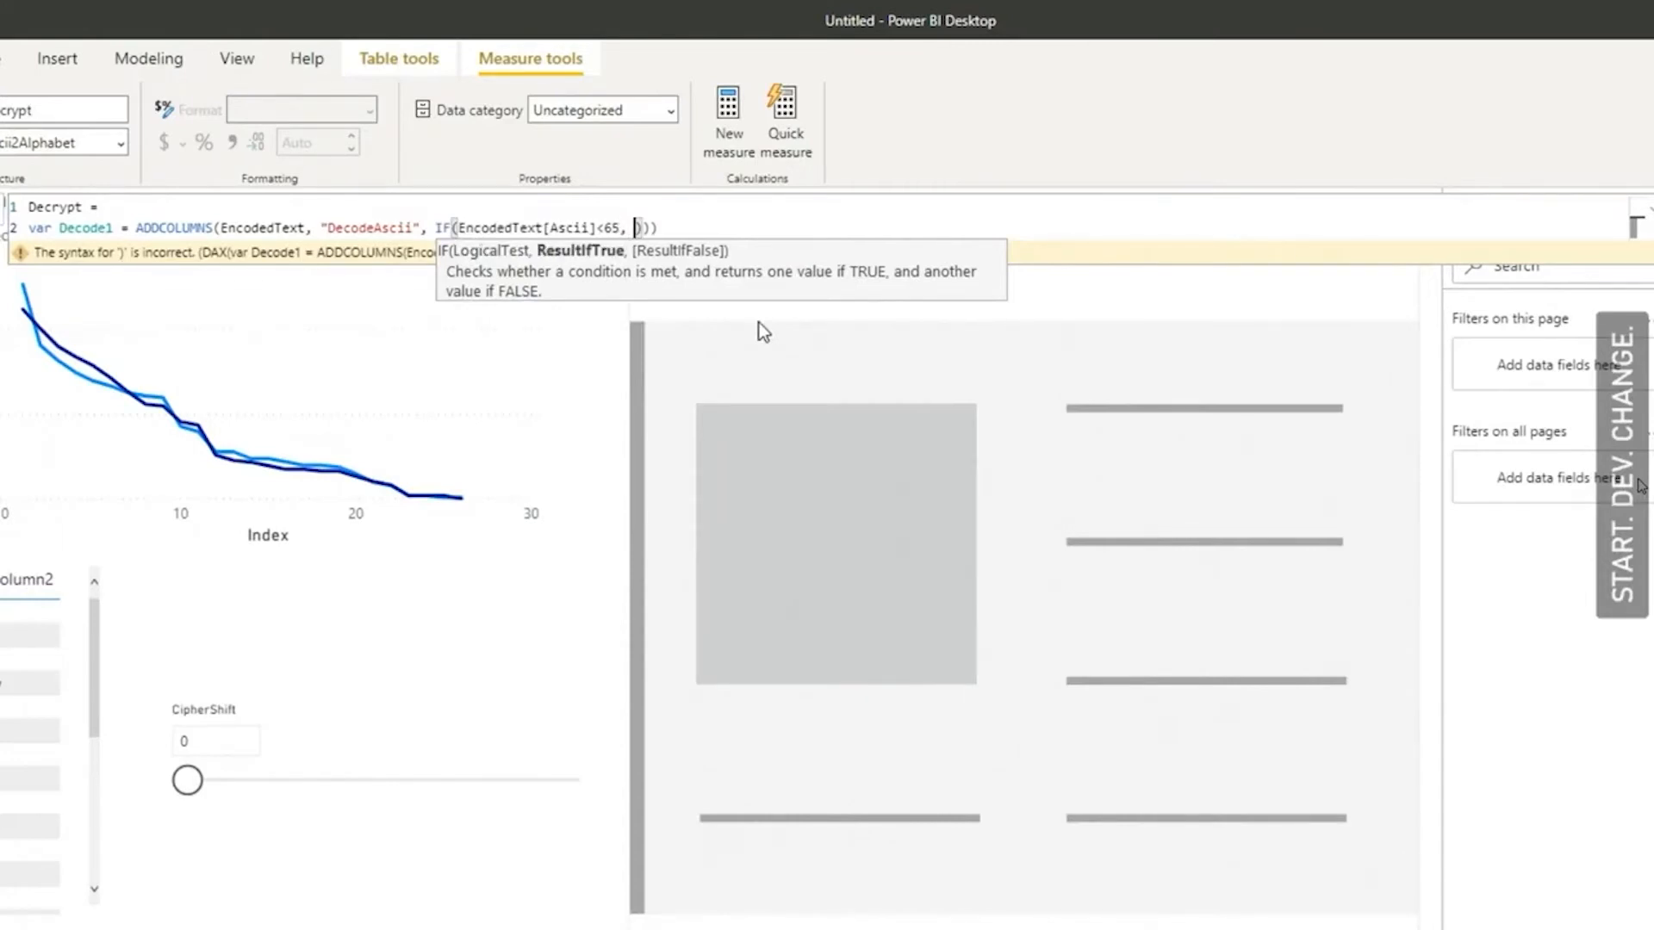
{"action": "type", "text": " As"}
{"action": "key", "text": "Down"}
{"action": "key", "text": "Down"}
{"action": "key", "text": "Tab"}
{"action": "type", "text": ","}
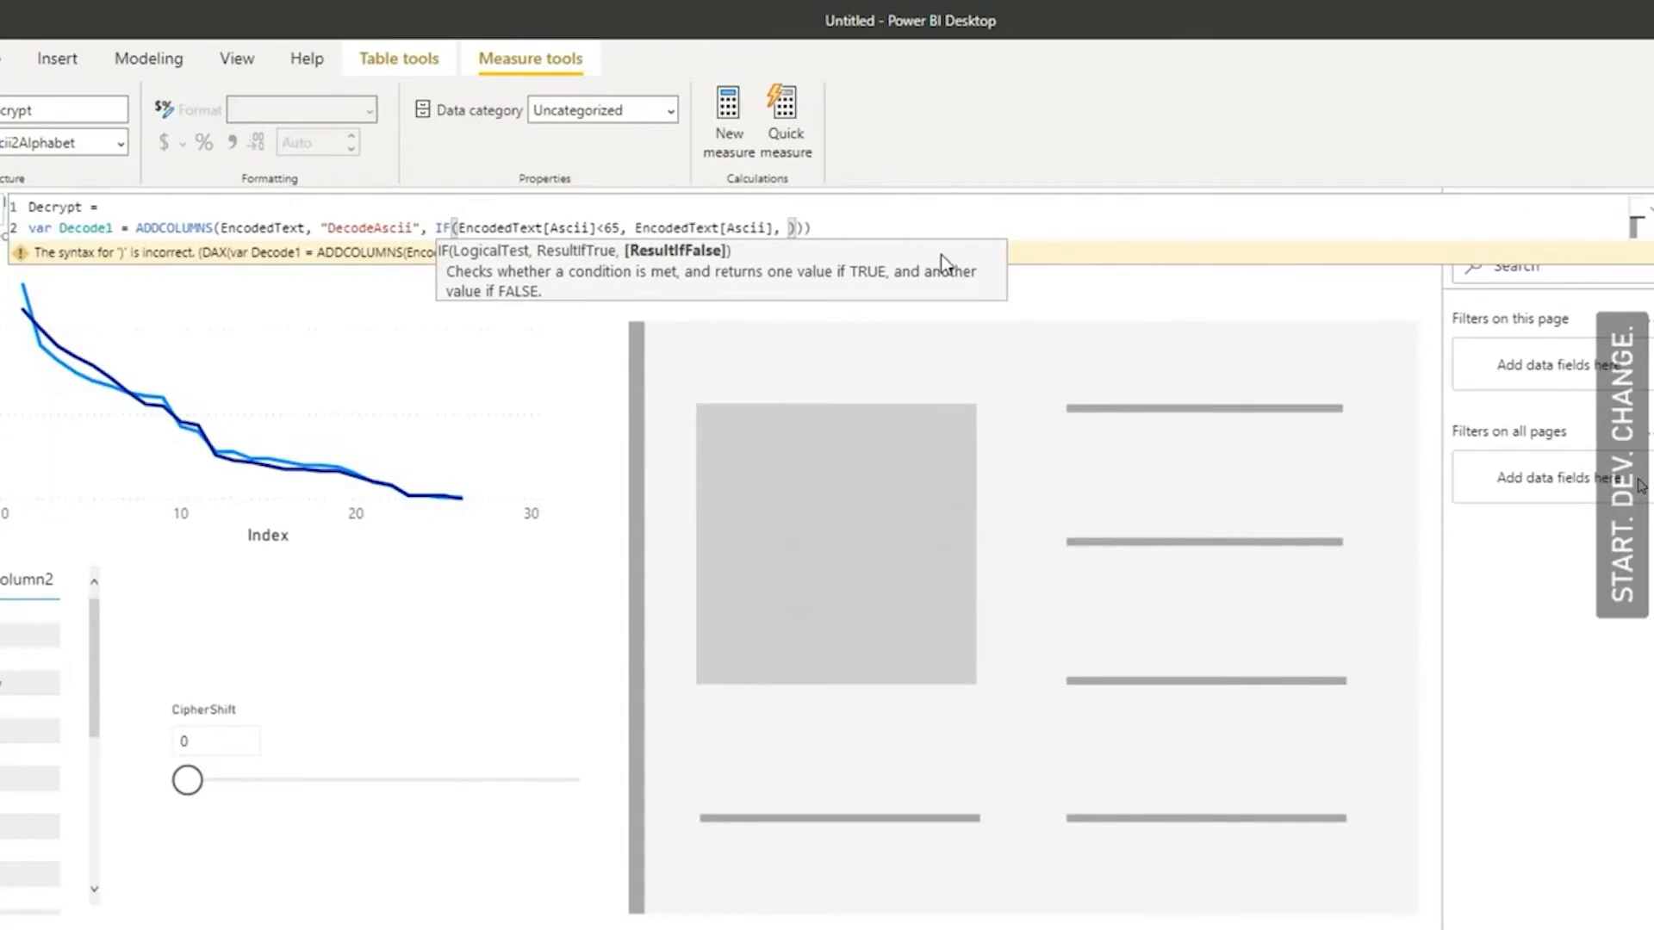
- Nest a second IF as the false result, testing EncodedText[Ascii]+CipherShift[CipherShift Value]>90
{"action": "type", "text": " IF("}
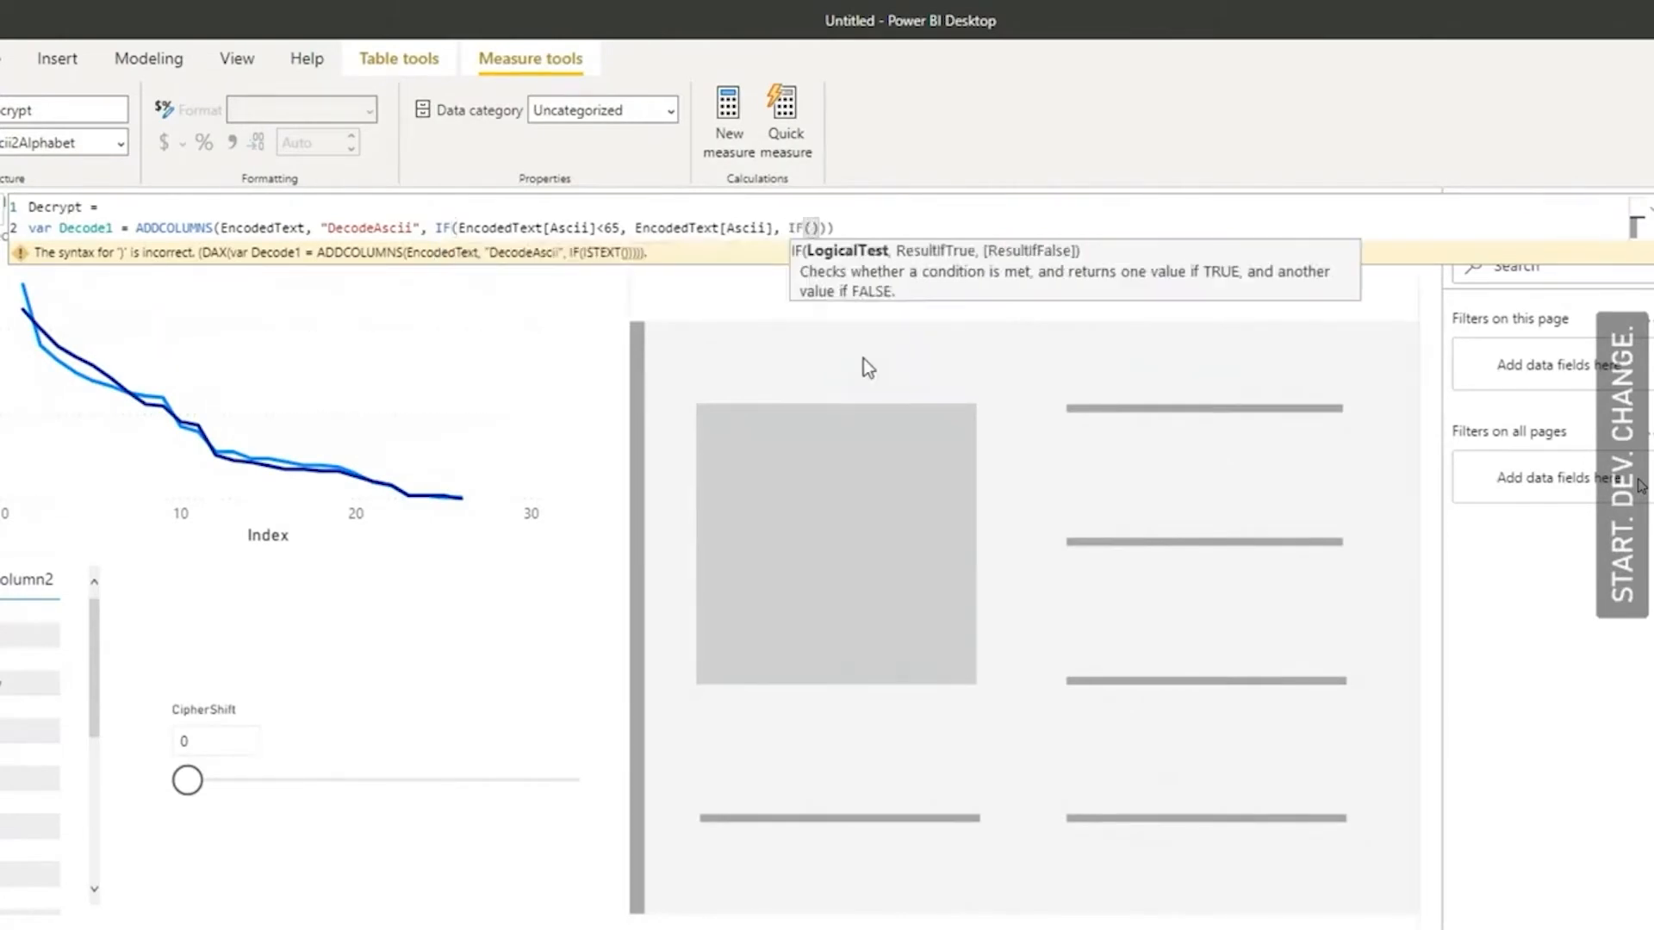
{"action": "type", "text": "As"}
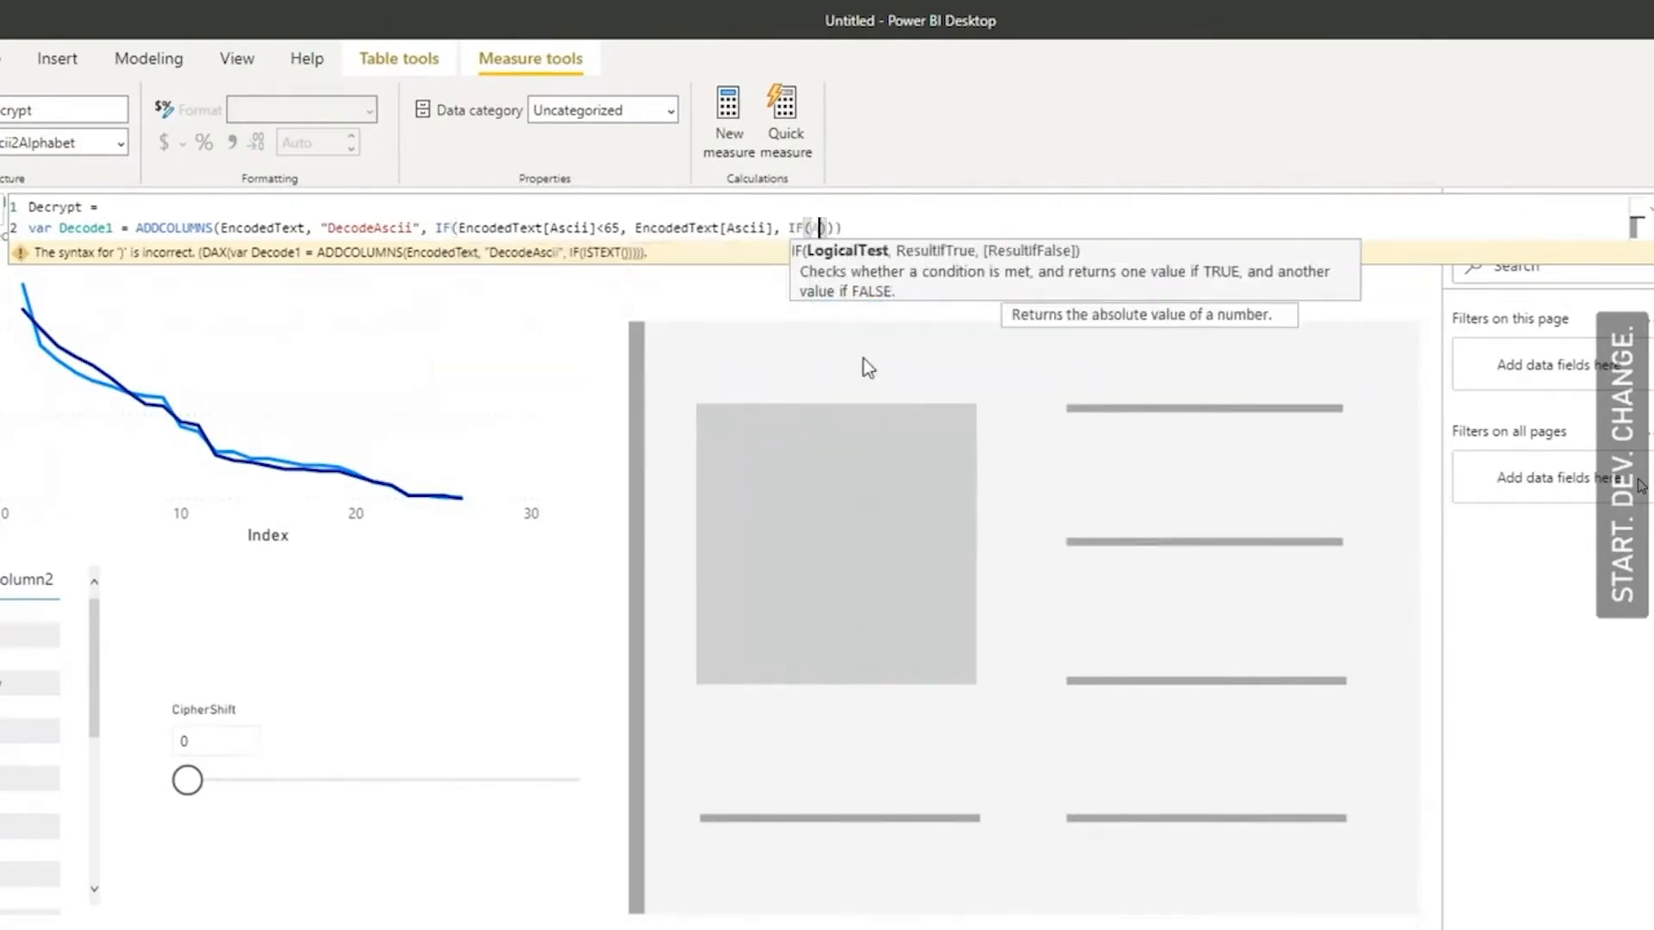
{"action": "left_click", "coordinate": [875, 360]}
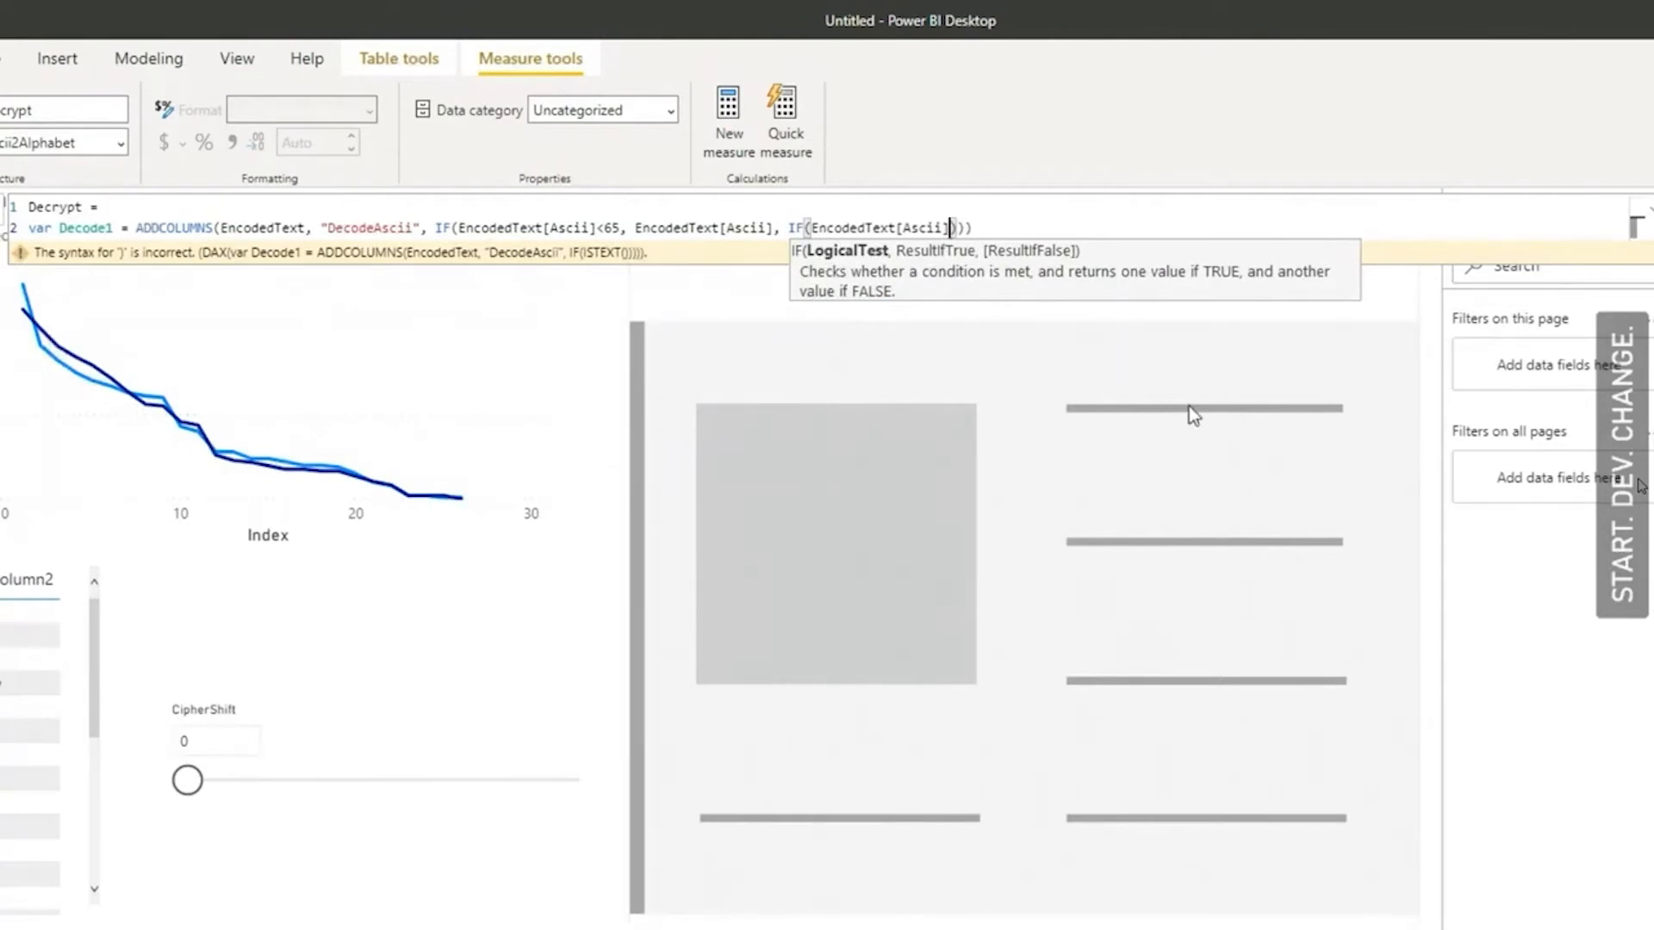
{"action": "type", "text": "+Cip"}
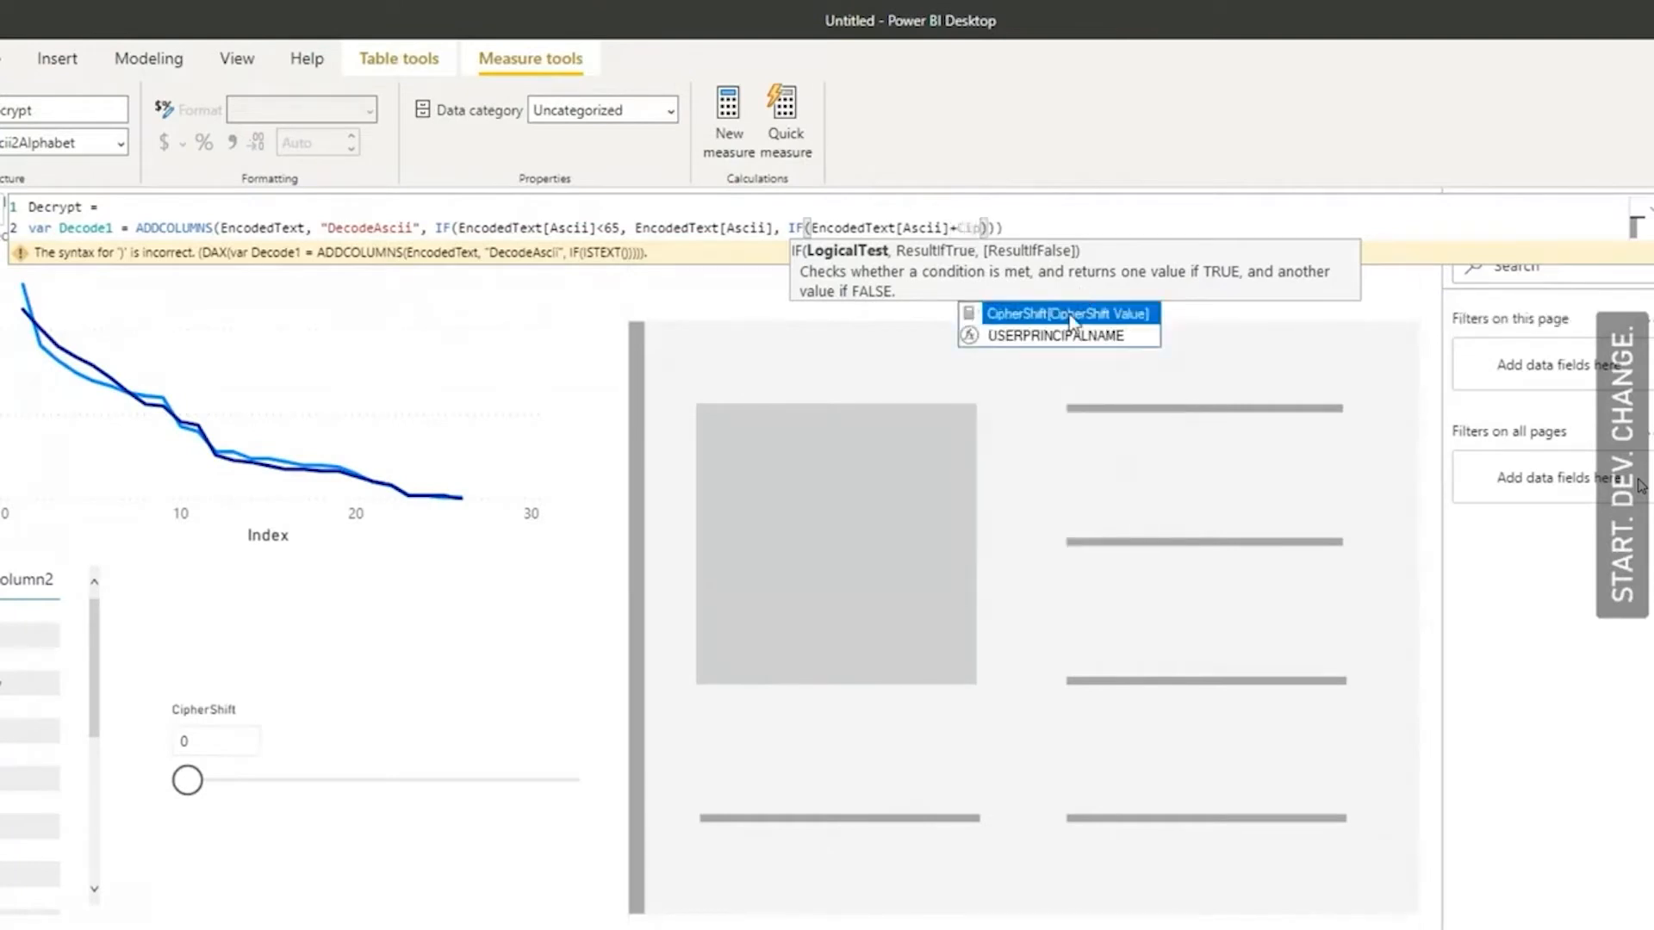
{"action": "left_click", "coordinate": [1069, 316]}
{"action": "type", "text": ">90"}
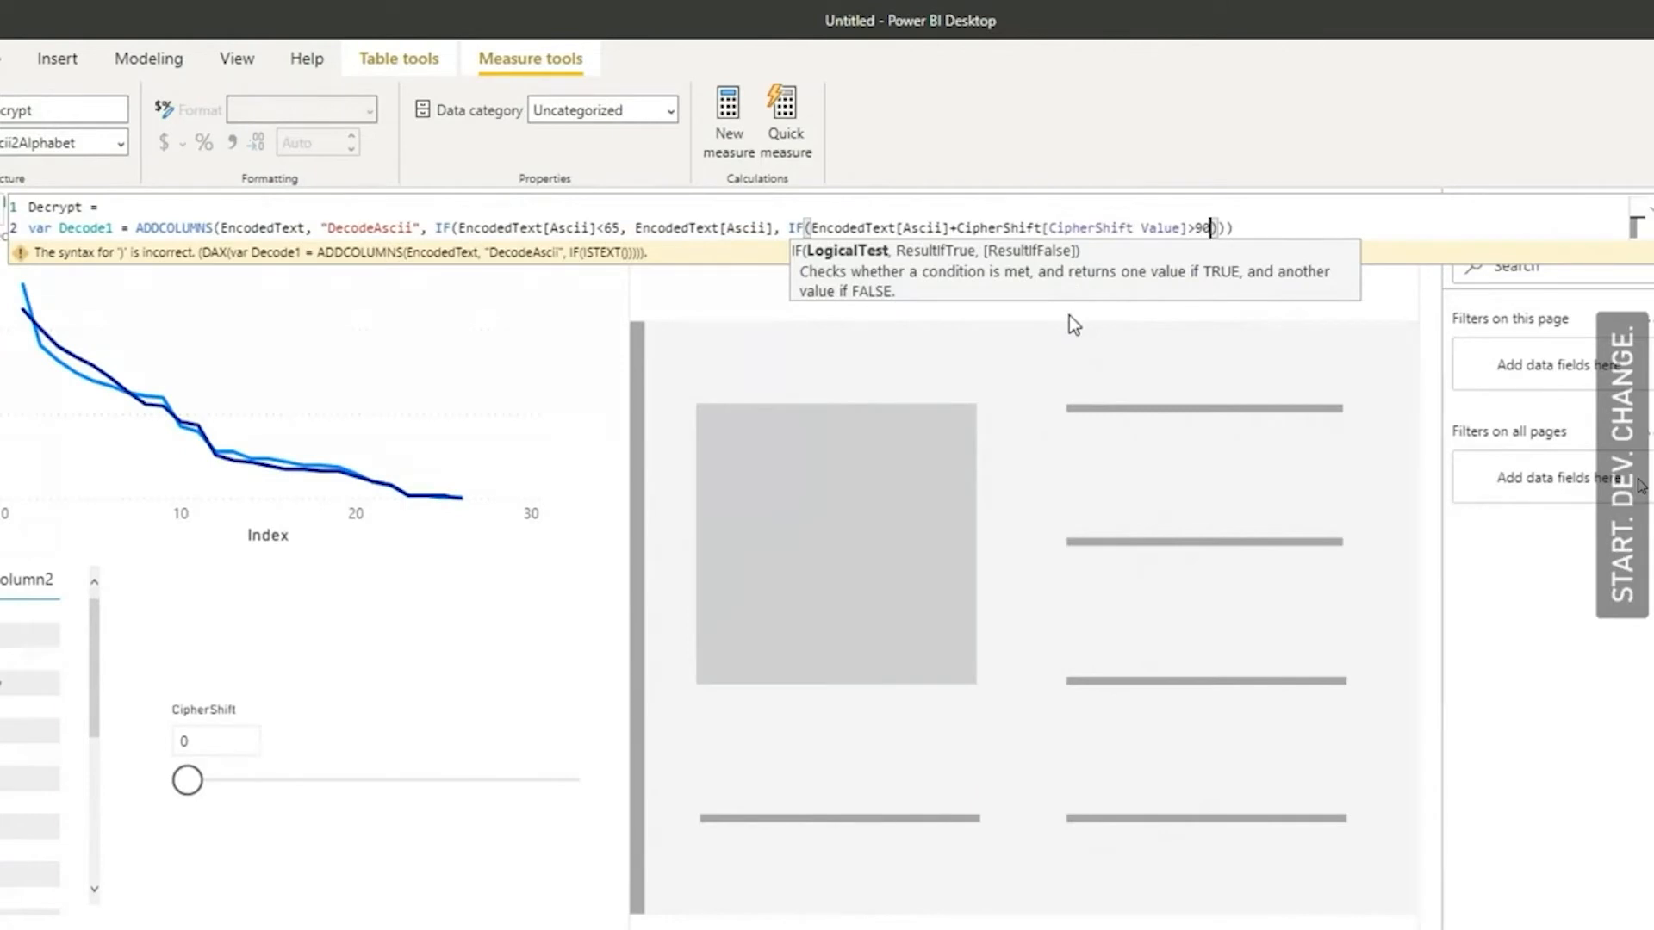
{"action": "type", "text": ","}
- Complete the nested IF by reusing EncodedText[Ascii]+CipherShift[CipherShift Value], minus 26 when true and unreduced when false, and close the Decode1 expression
{"action": "left_click_drag", "start_coordinate": [812, 229], "coordinate": [1188, 229]}
{"action": "key", "text": "ctrl+c"}
{"action": "left_click", "coordinate": [1228, 229]}
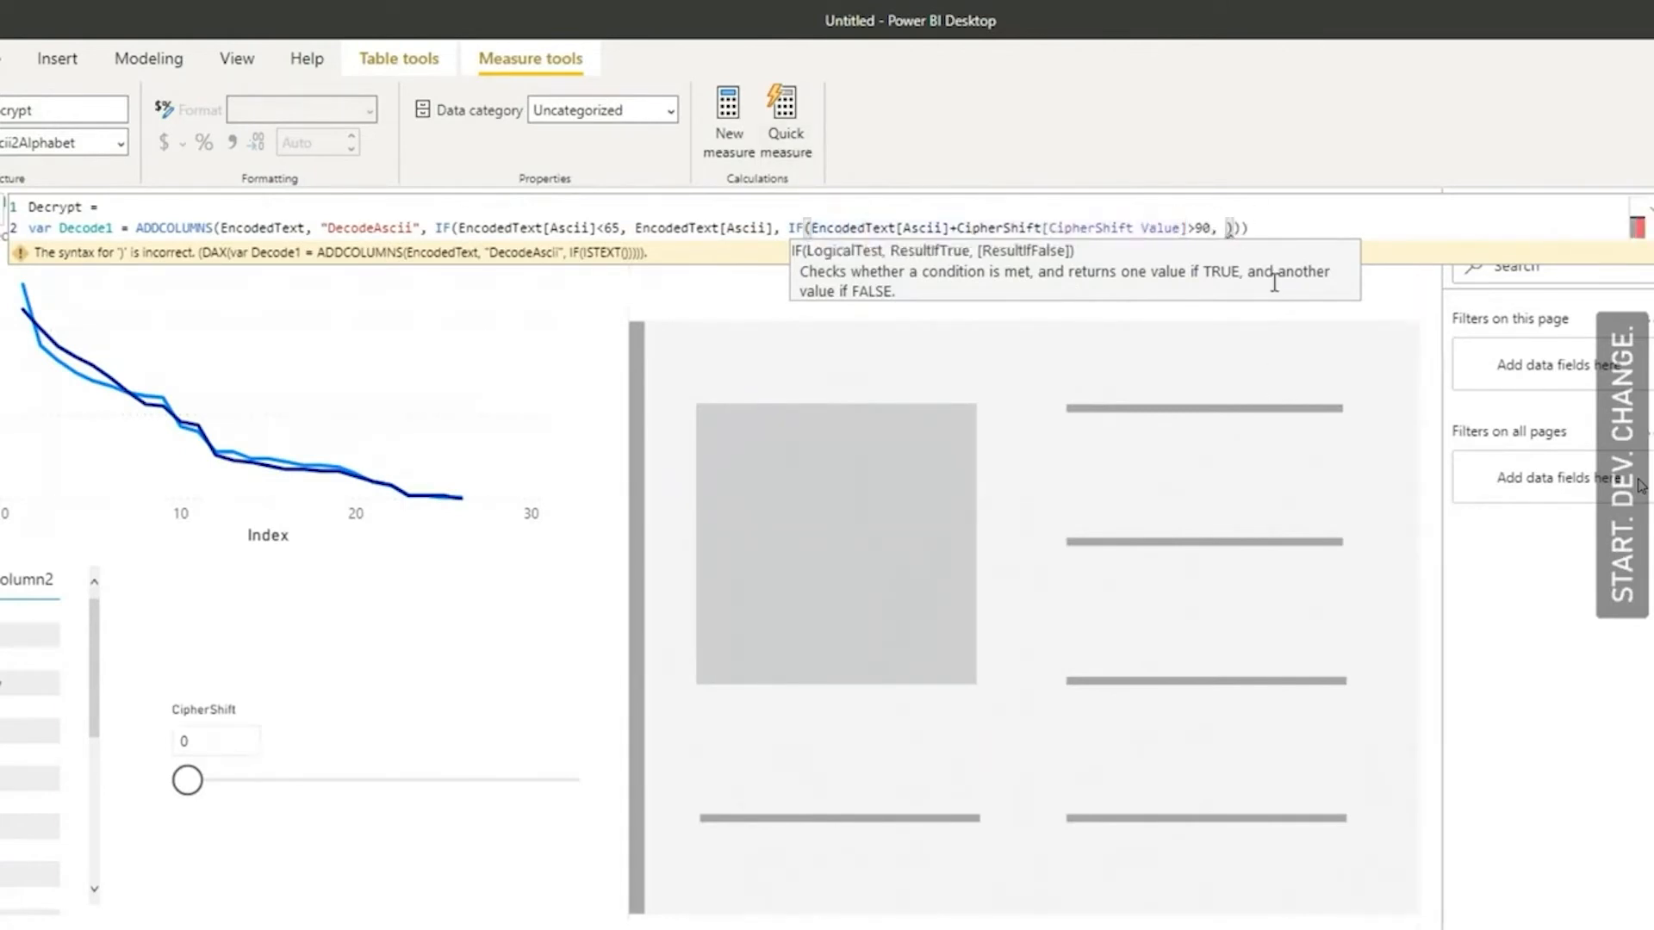
{"action": "key", "text": "BackSpace"}
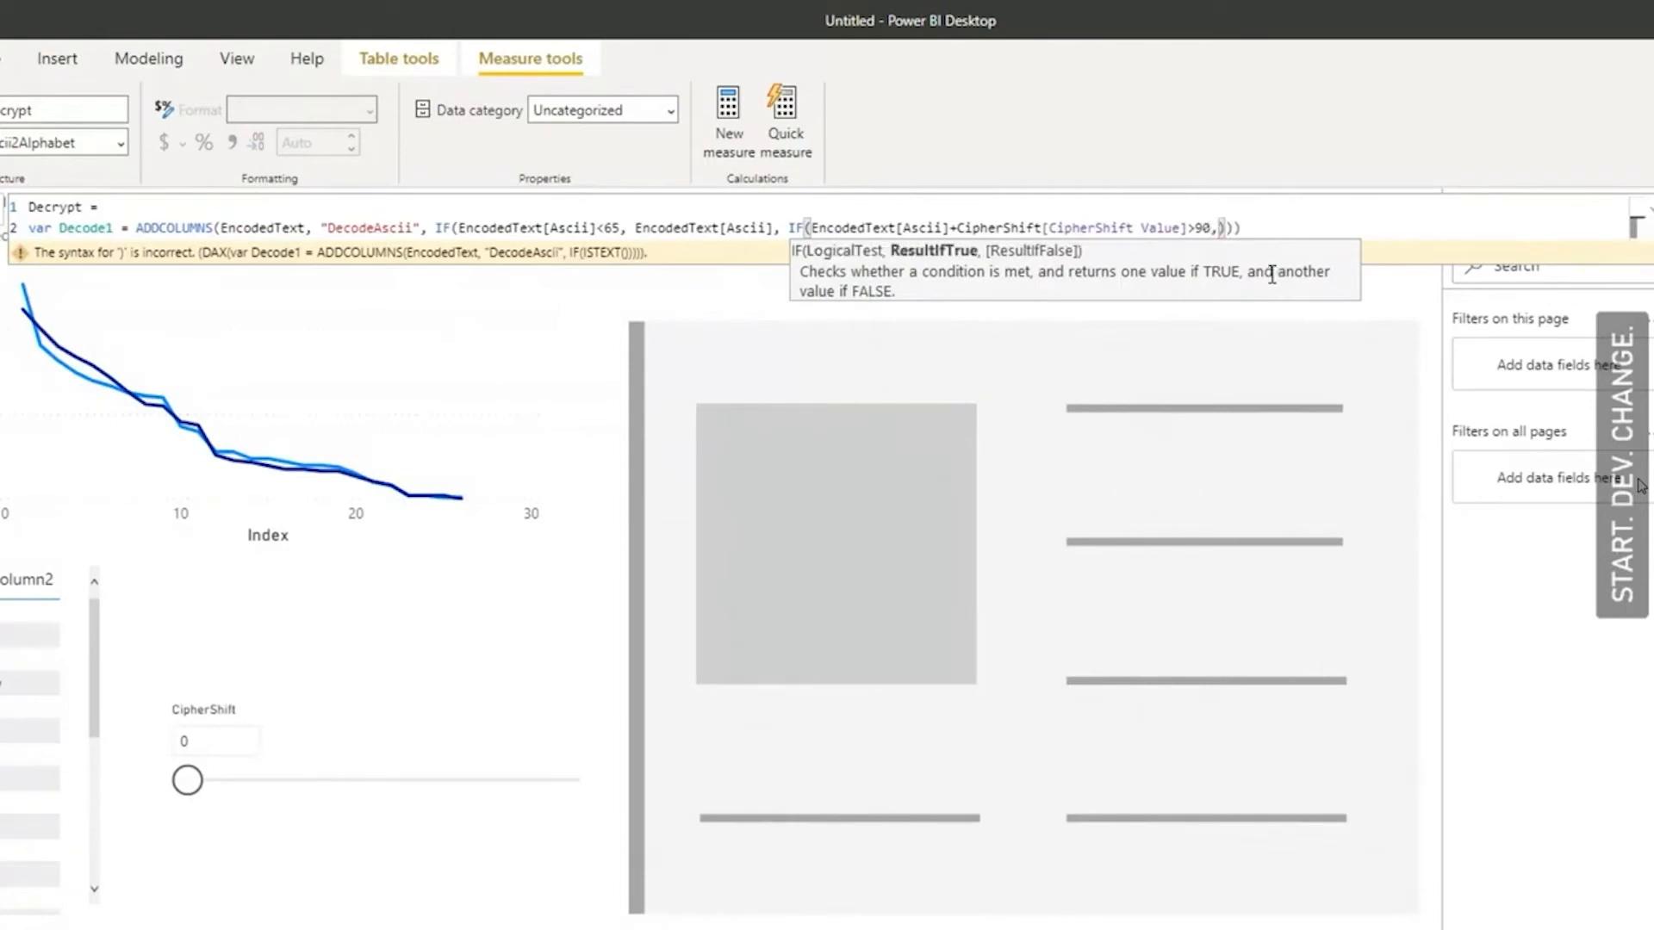
{"action": "key", "text": "ctrl+v"}
{"action": "type", "text": "-26)"}
{"action": "key", "text": "BackSpace"}
{"action": "type", "text": ","}
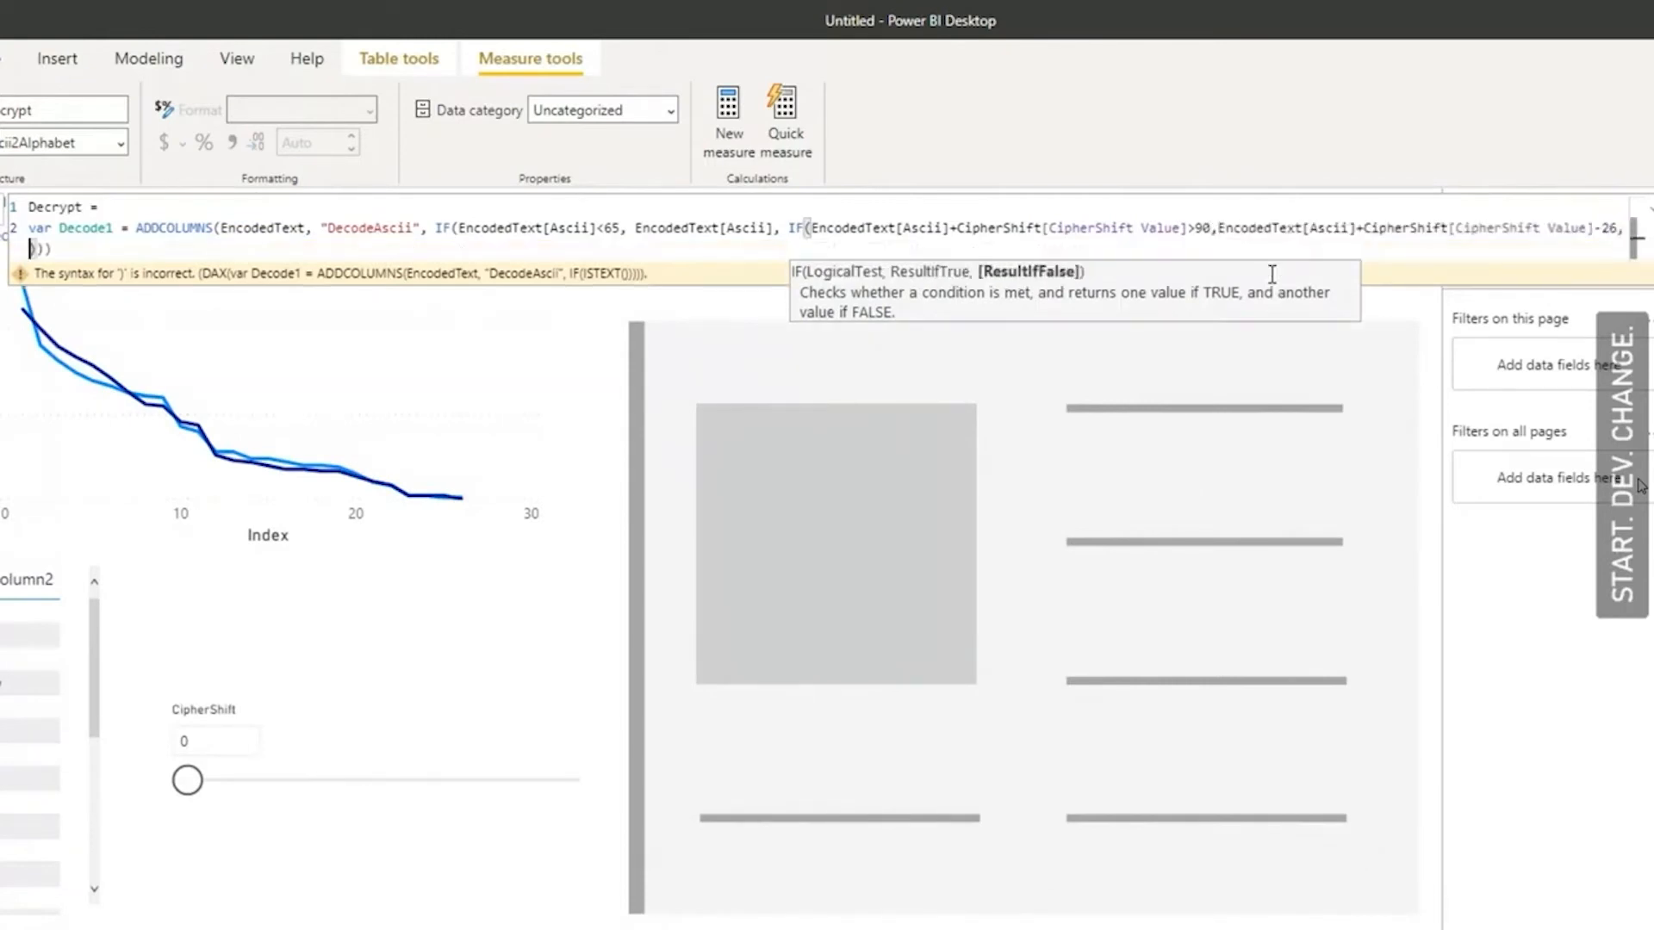
{"action": "key", "text": "ctrl+v"}
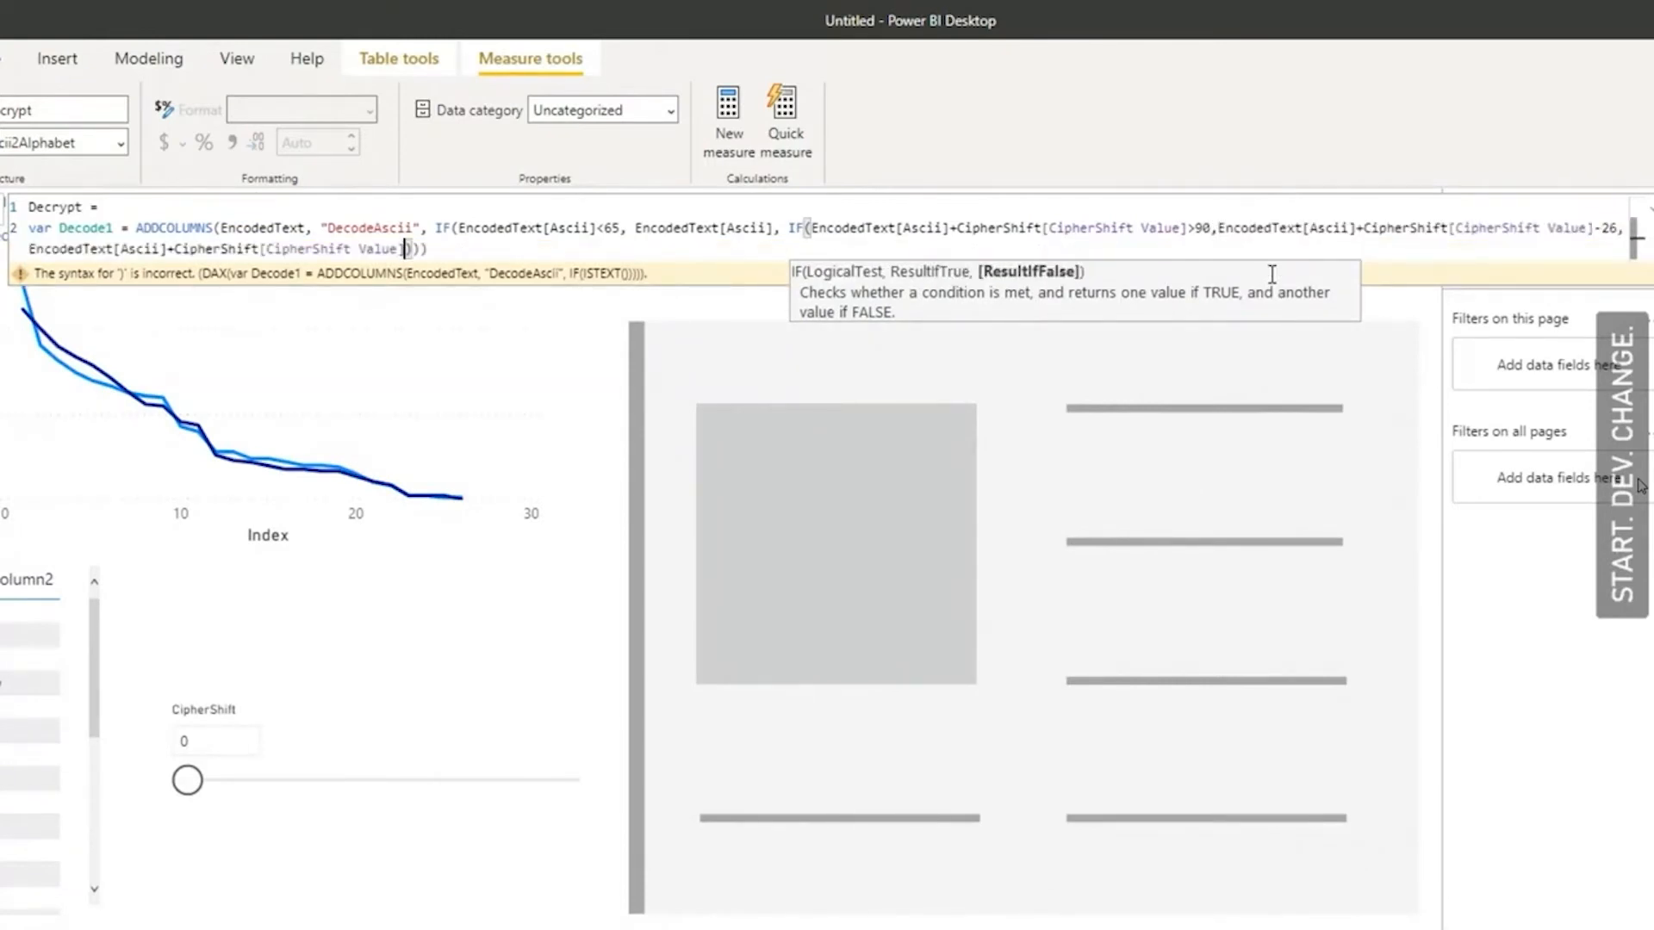
{"action": "type", "text": ")"}
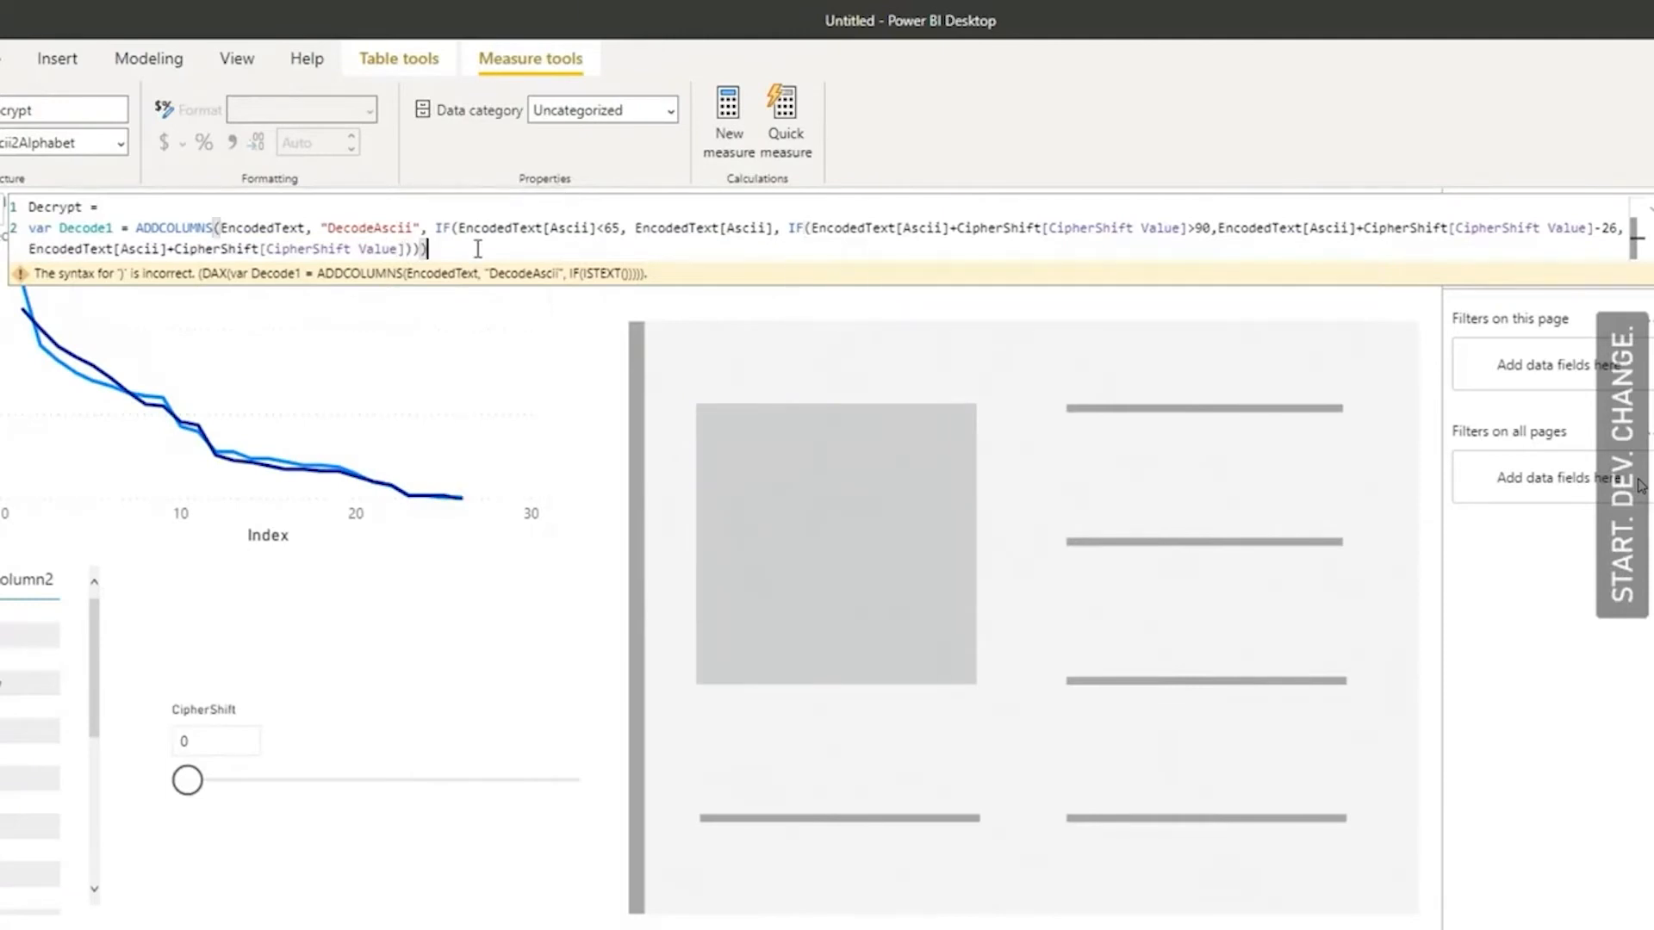
- Add a variable Decode2 on a new line using ADDCOLUMNS on Decode1, with a new column "DecodedLetter"
{"action": "key", "text": "shift+Return"}
{"action": "type", "text": "var Decode2 ="}
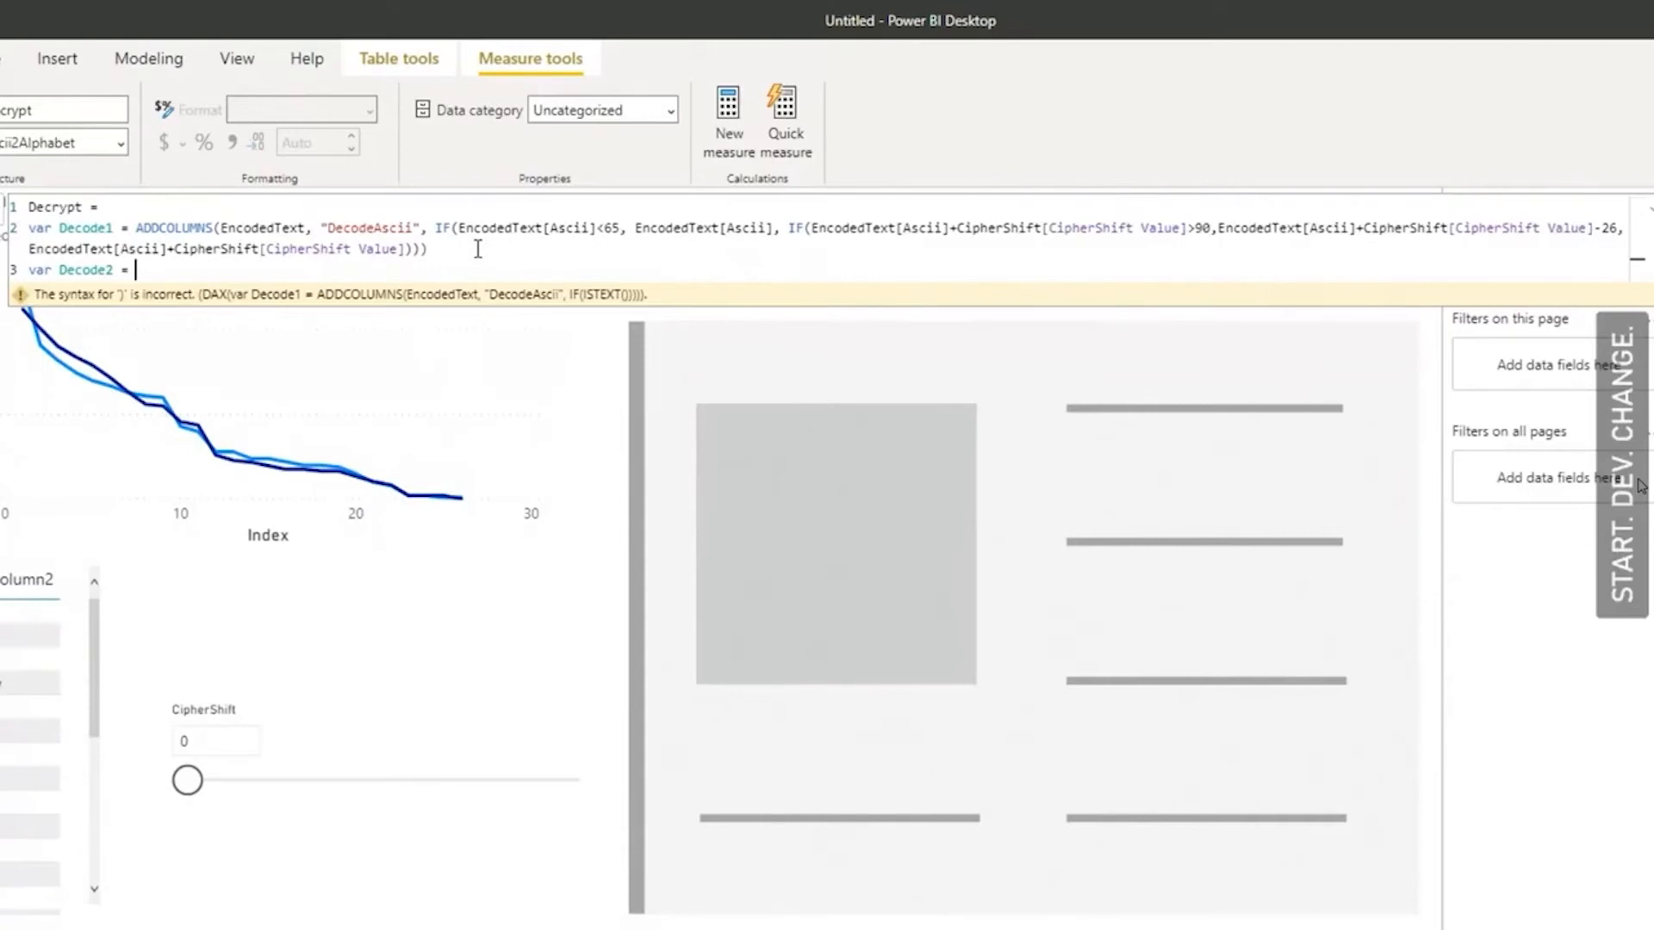
{"action": "type", "text": "ADDCOLUMNS("}
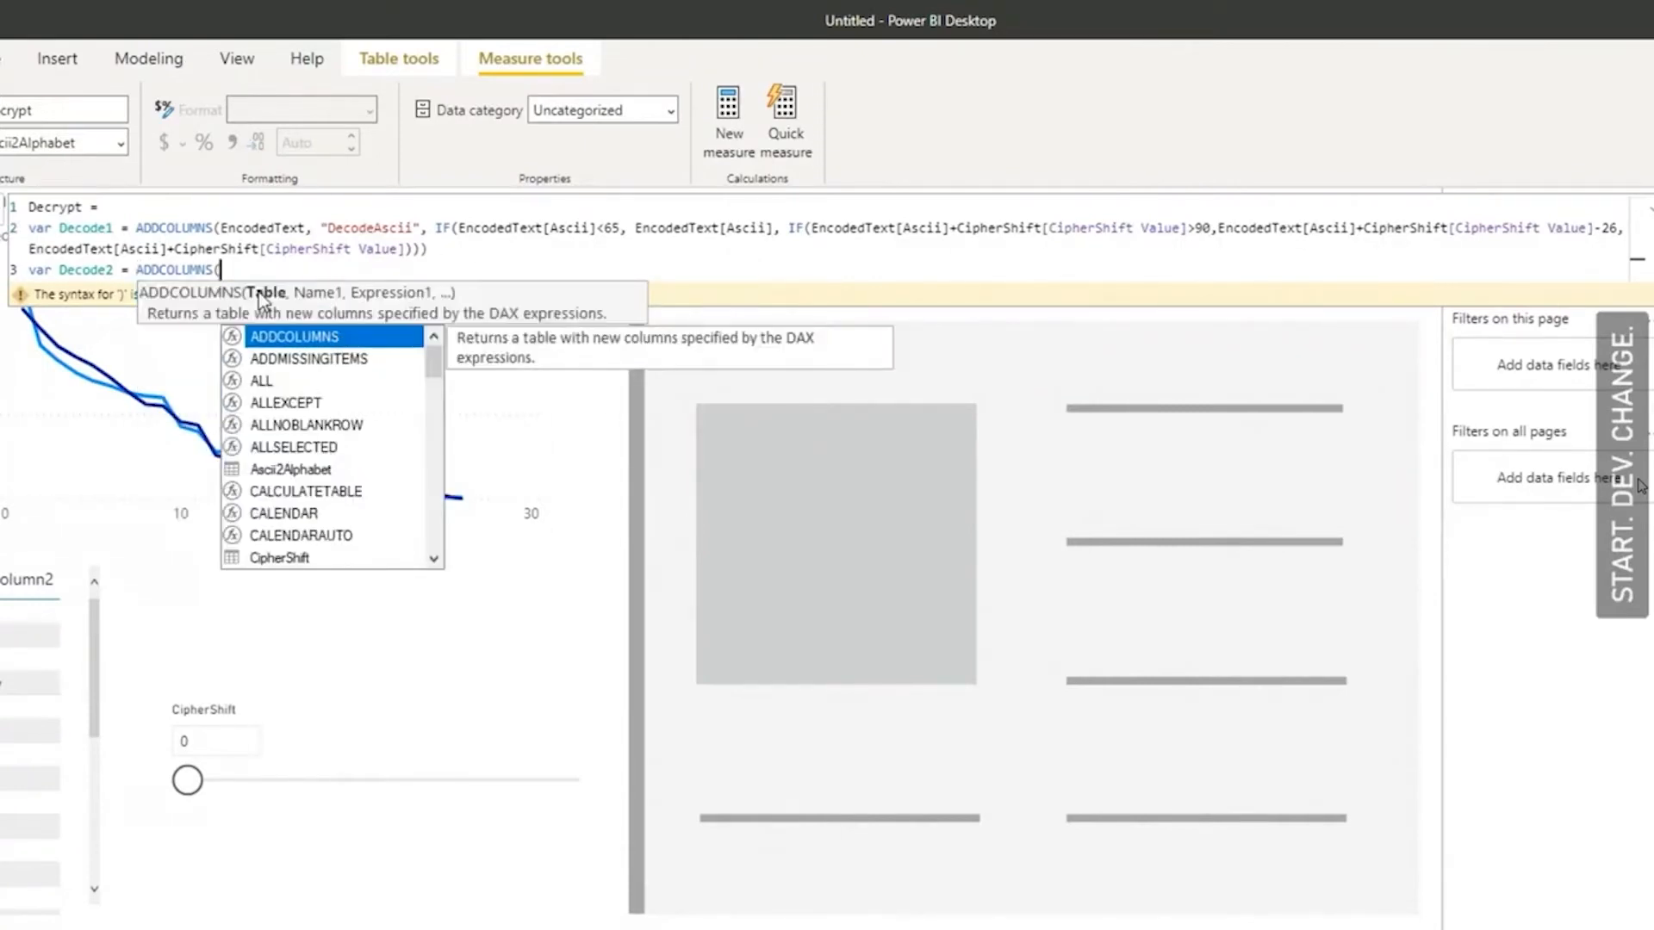
{"action": "type", "text": "Decode1,\"DecodedLetter\", "}
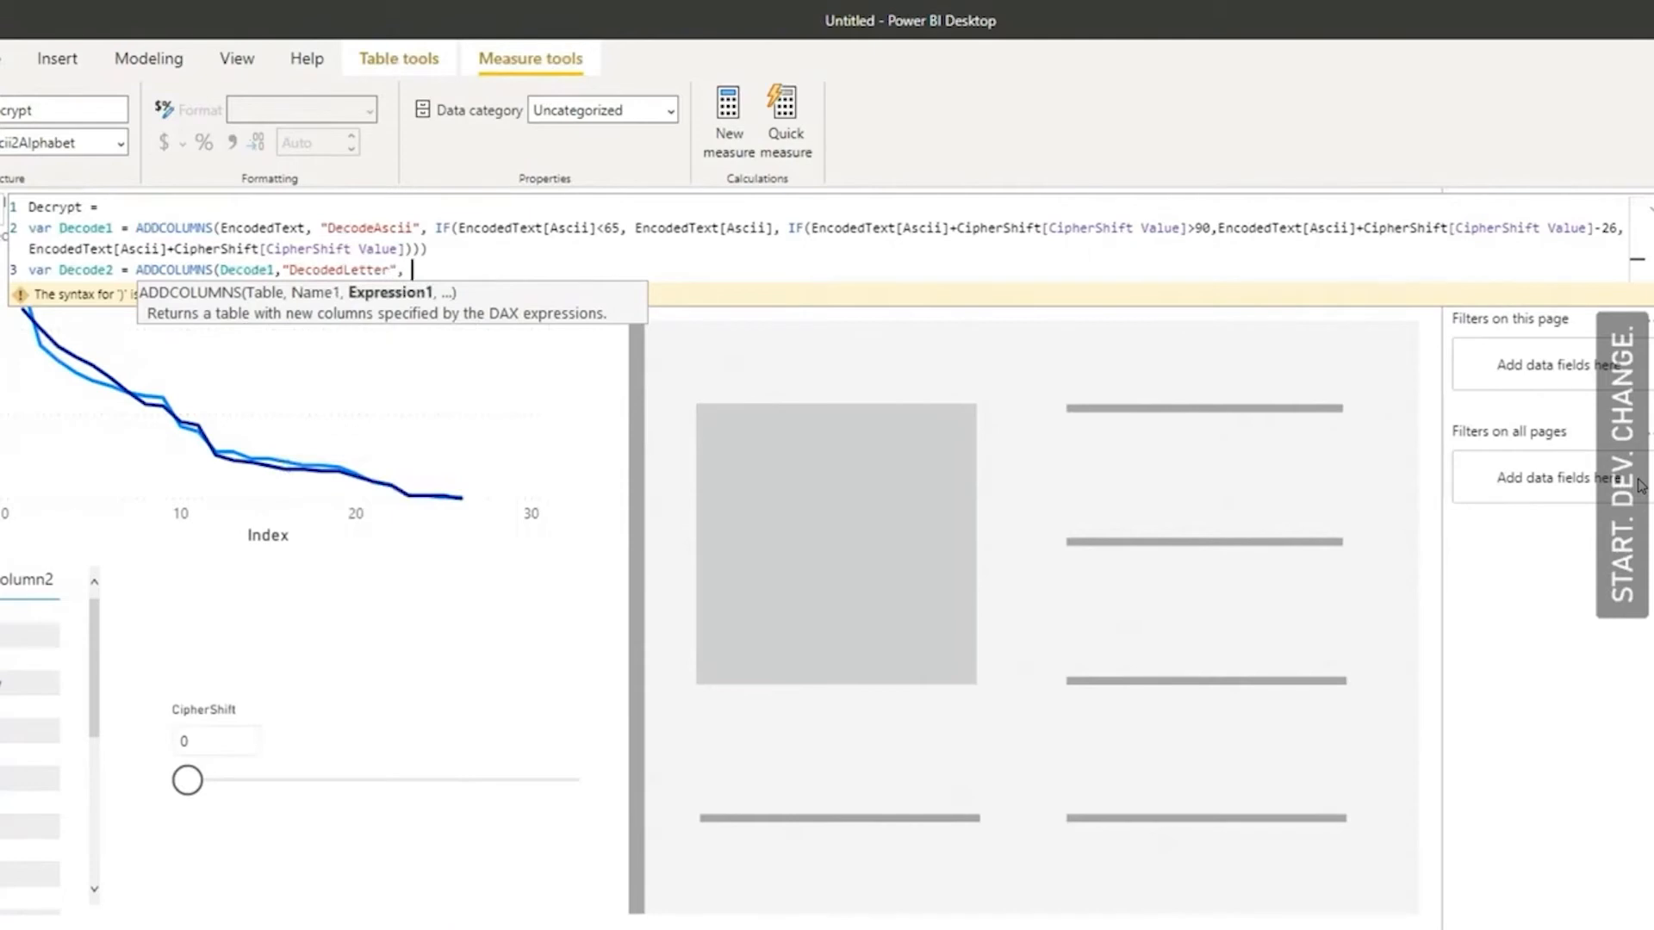
- Define DecodedLetter with LOOKUPVALUE, returning Ascii2Alphabet[Alphabet] where Ascii2Alphabet[Ascii] matches [DecodeAscii]
{"action": "type", "text": "LOOKUPVALUE("}
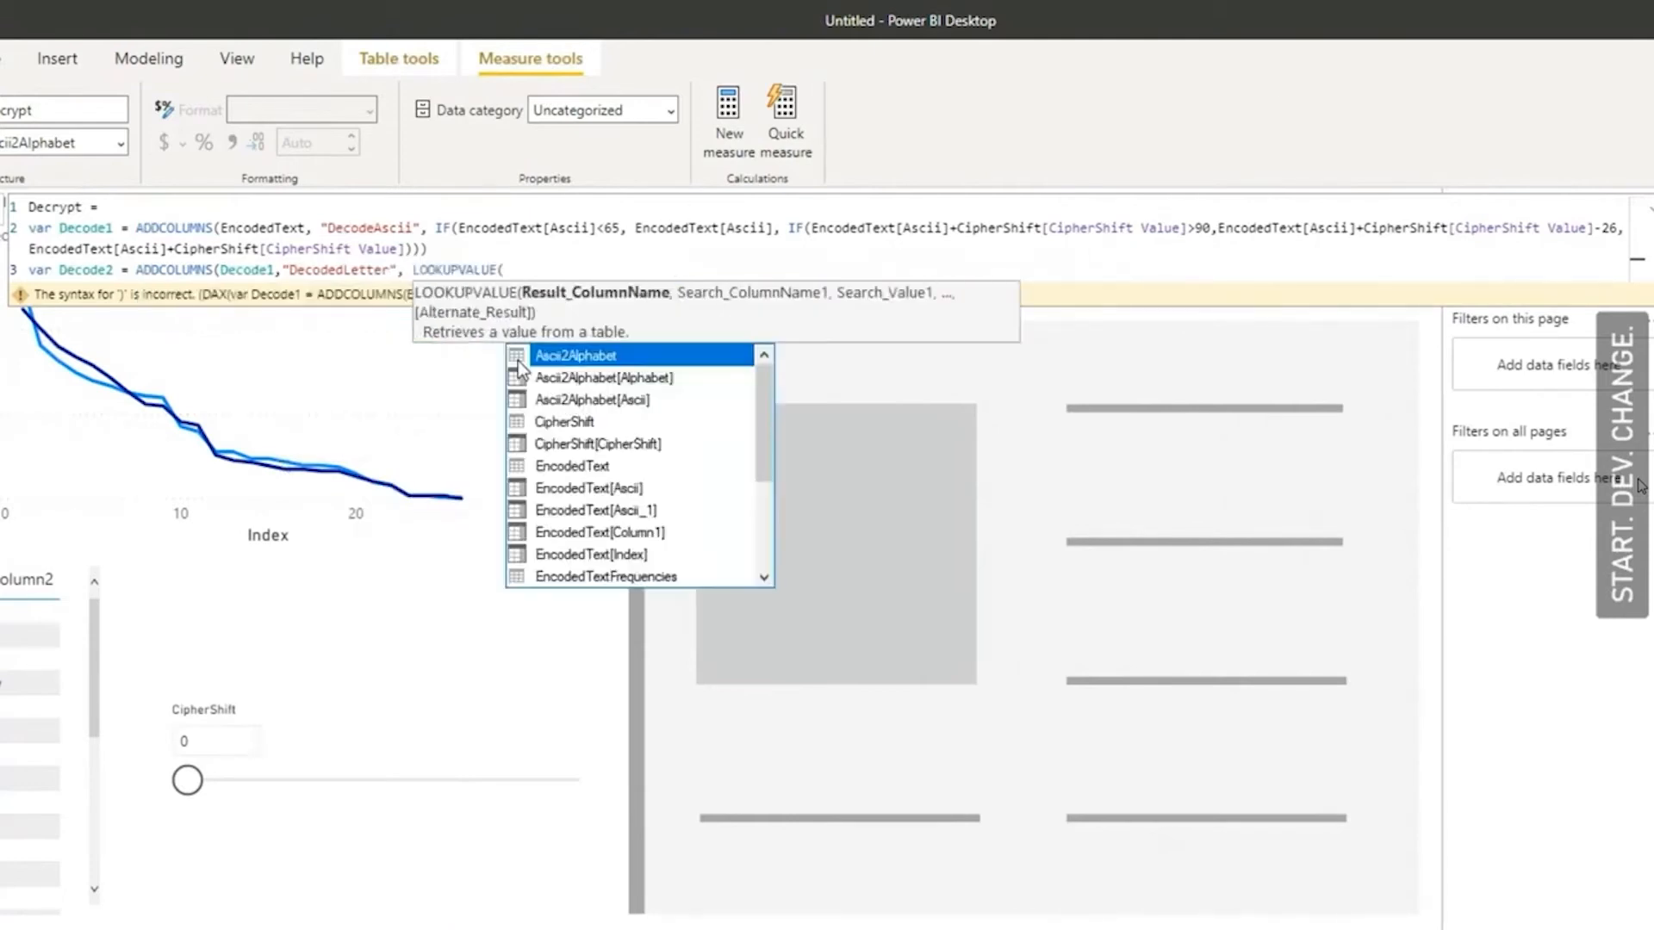
{"action": "left_click", "coordinate": [610, 378]}
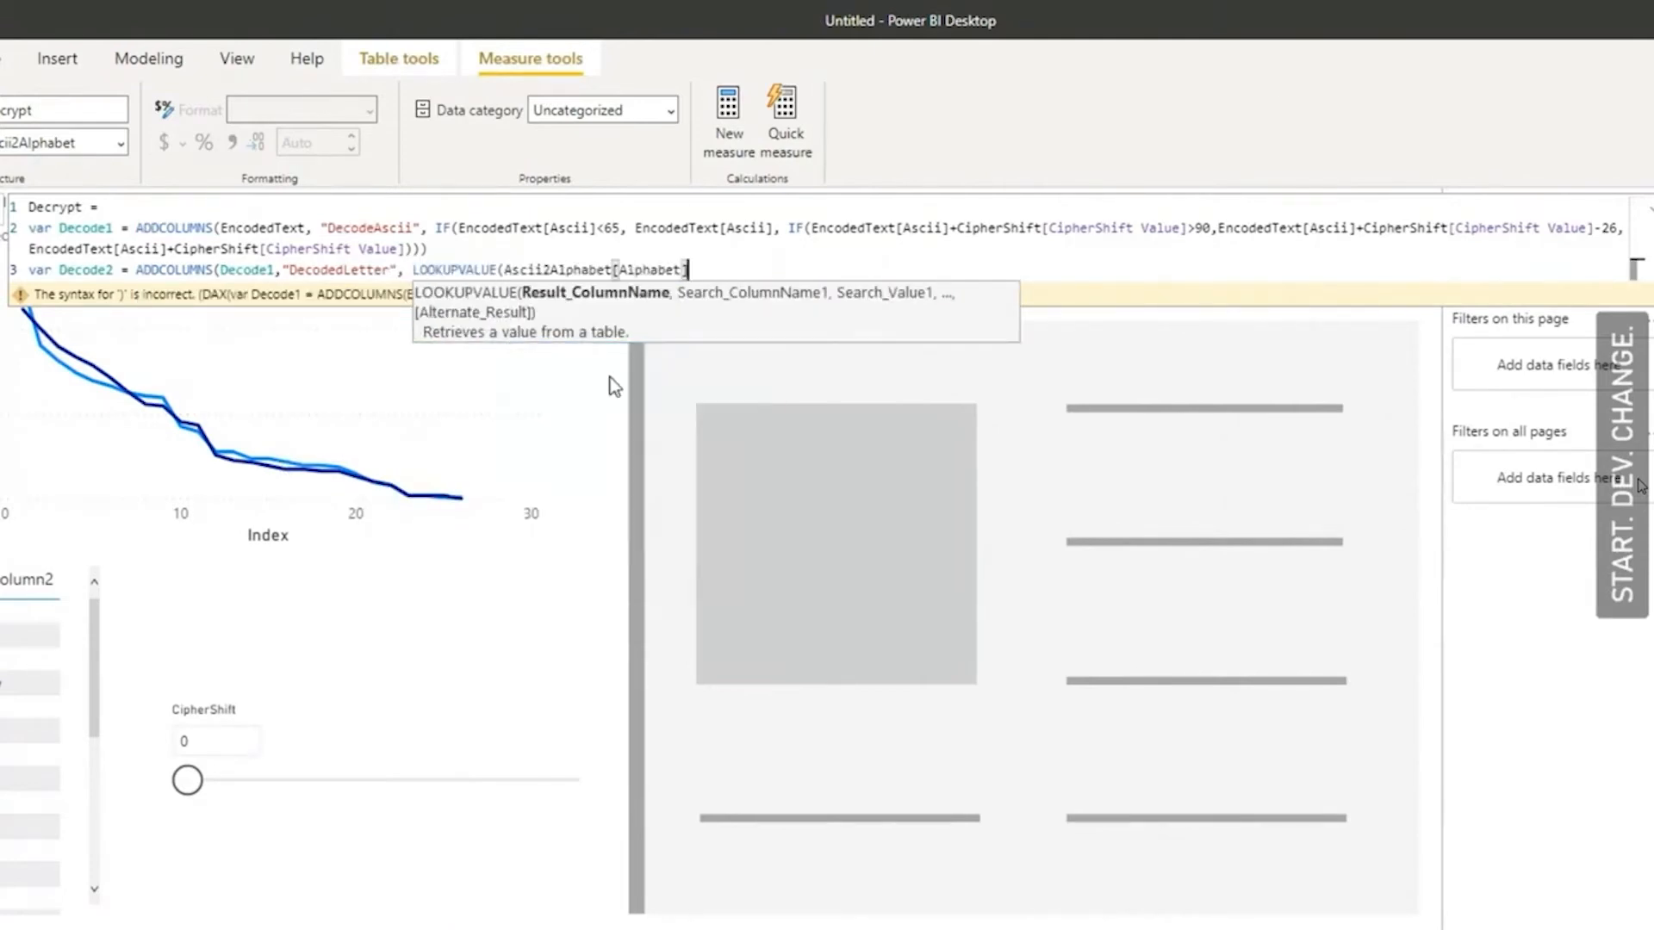
{"action": "type", "text": ","}
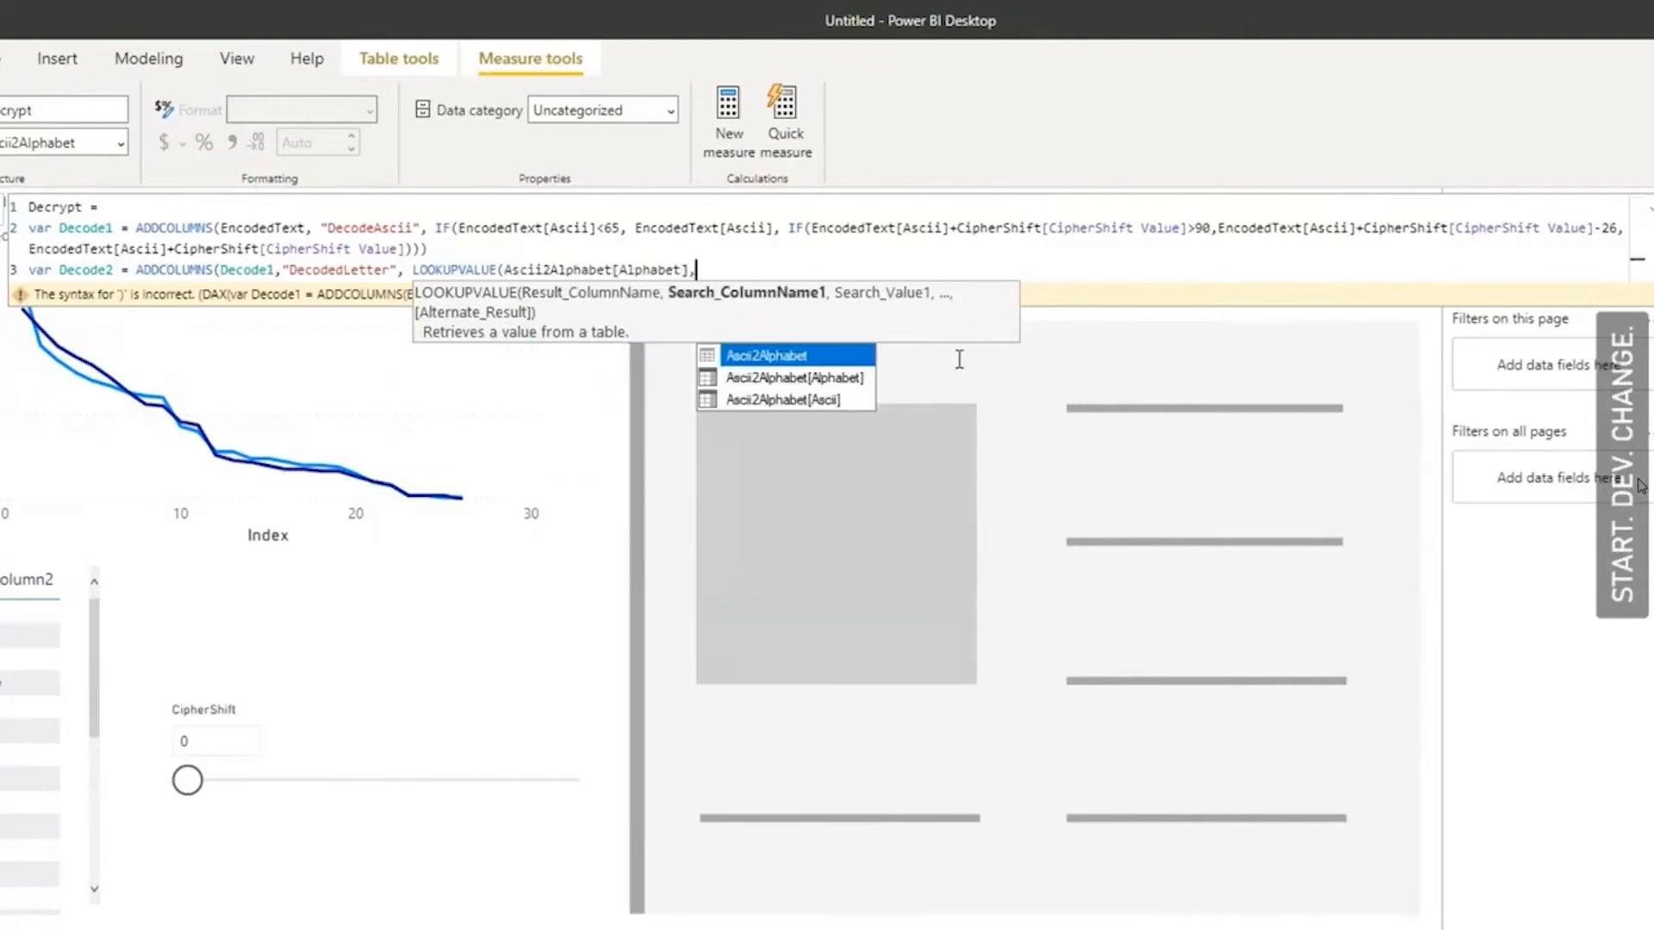
{"action": "left_click", "coordinate": [818, 396]}
{"action": "type", "text": ",["}
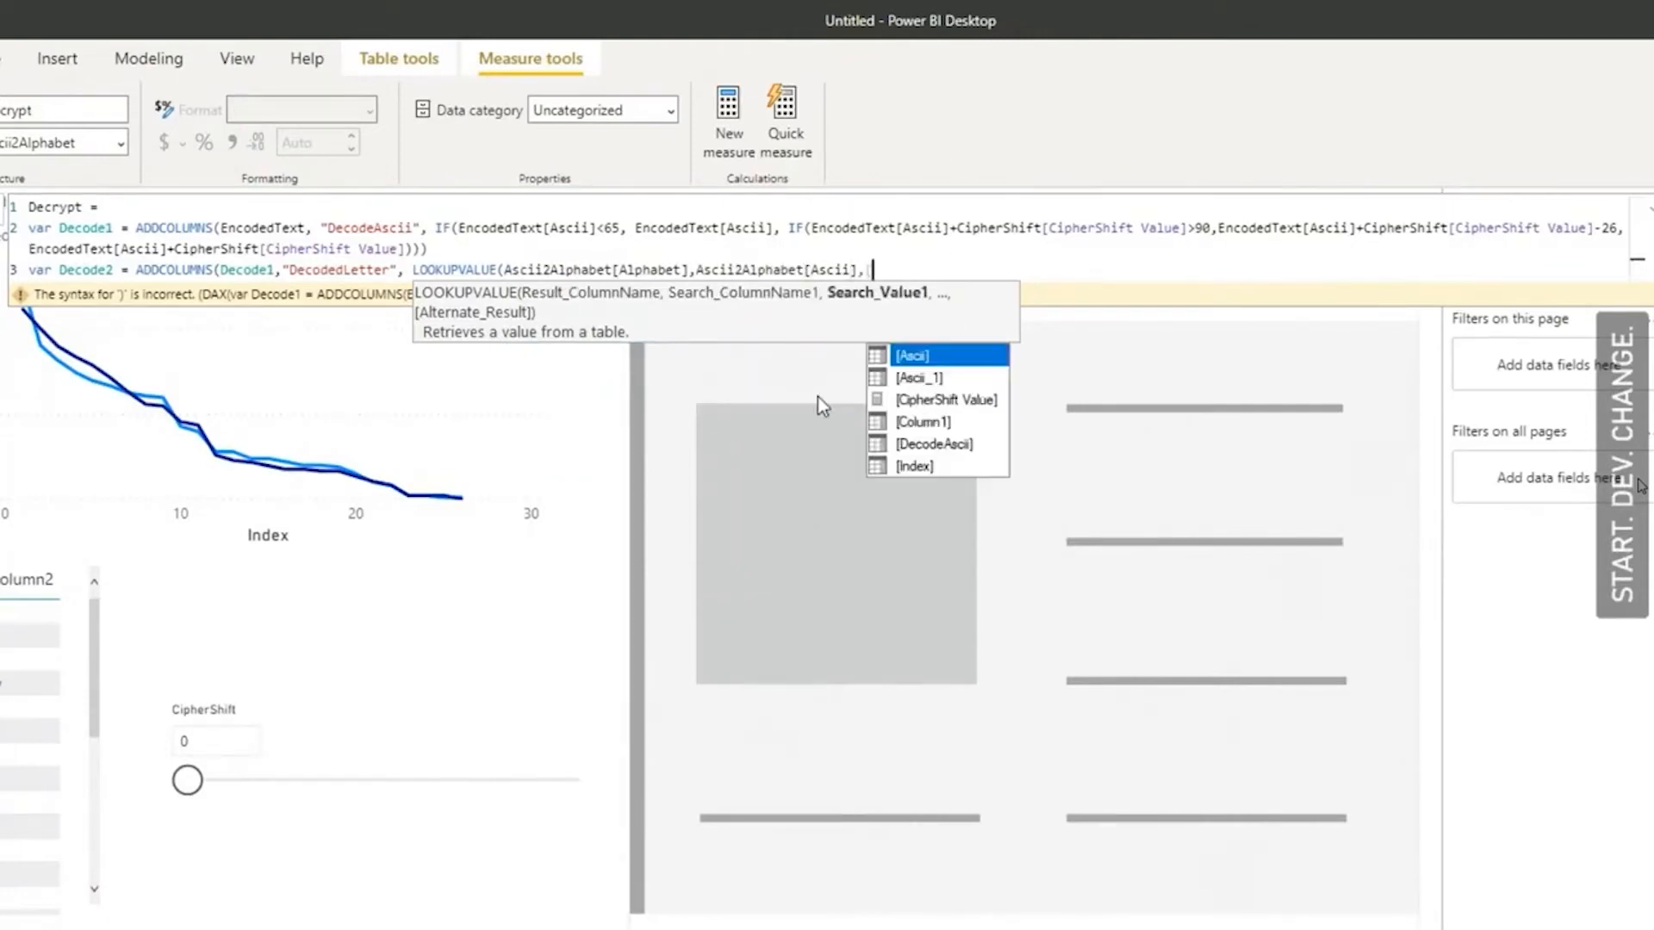
{"action": "left_click", "coordinate": [974, 446]}
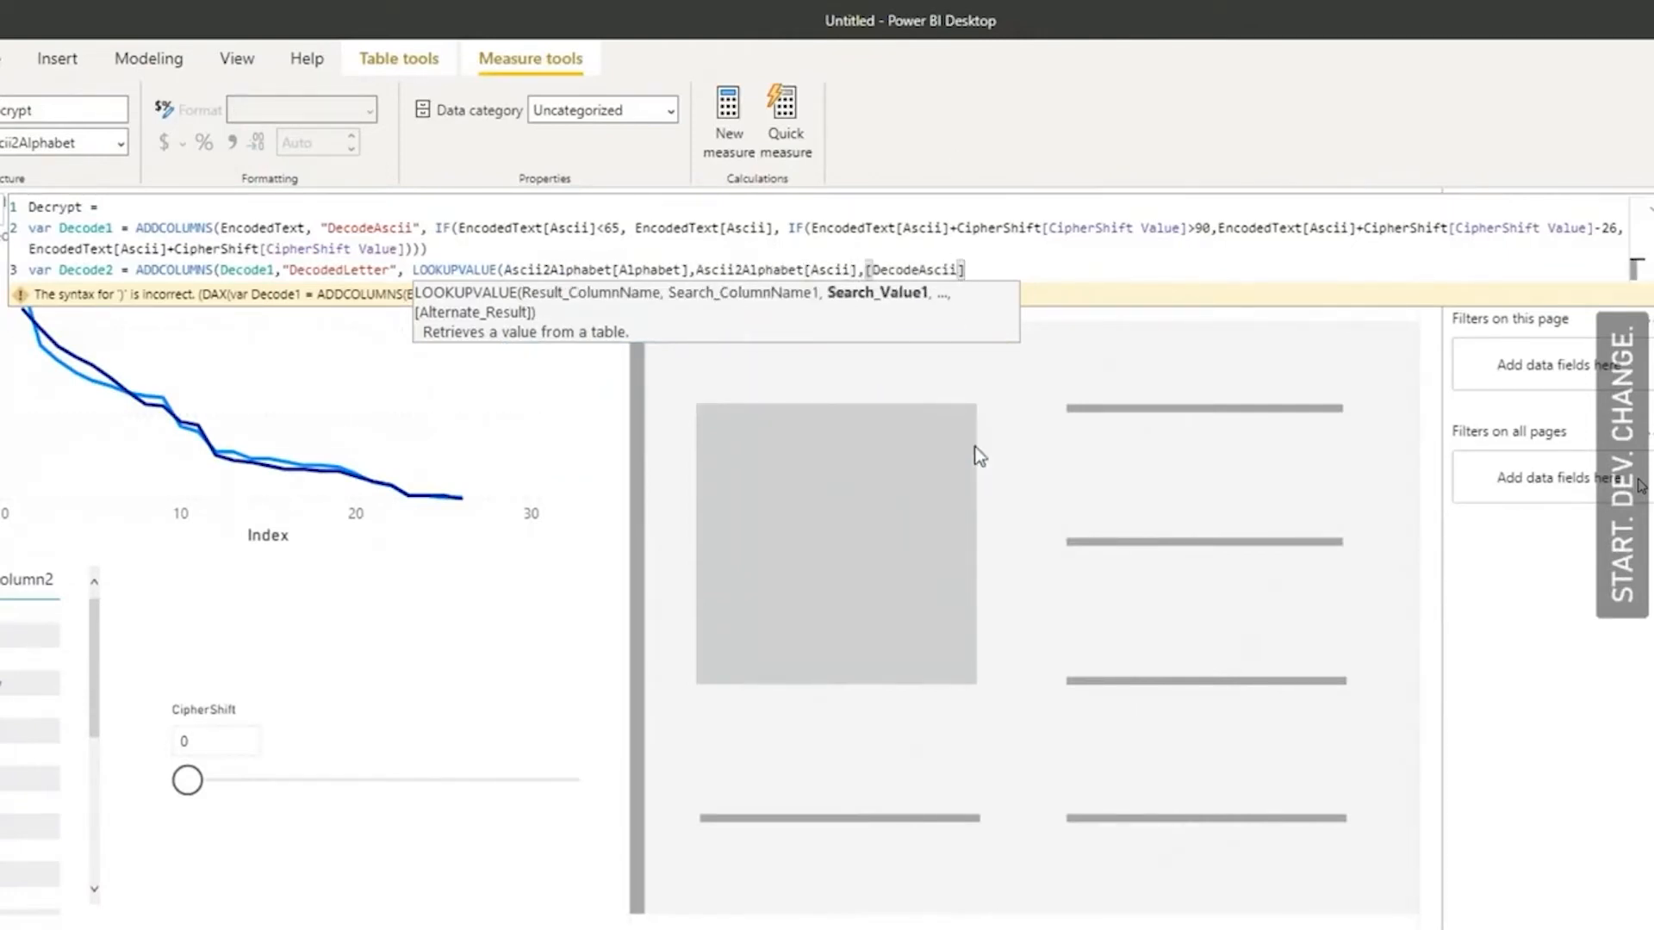
- Give the LOOKUPVALUE the alternate result "#" and close the Decode2 expression
{"action": "type", "text": ",'#'"}
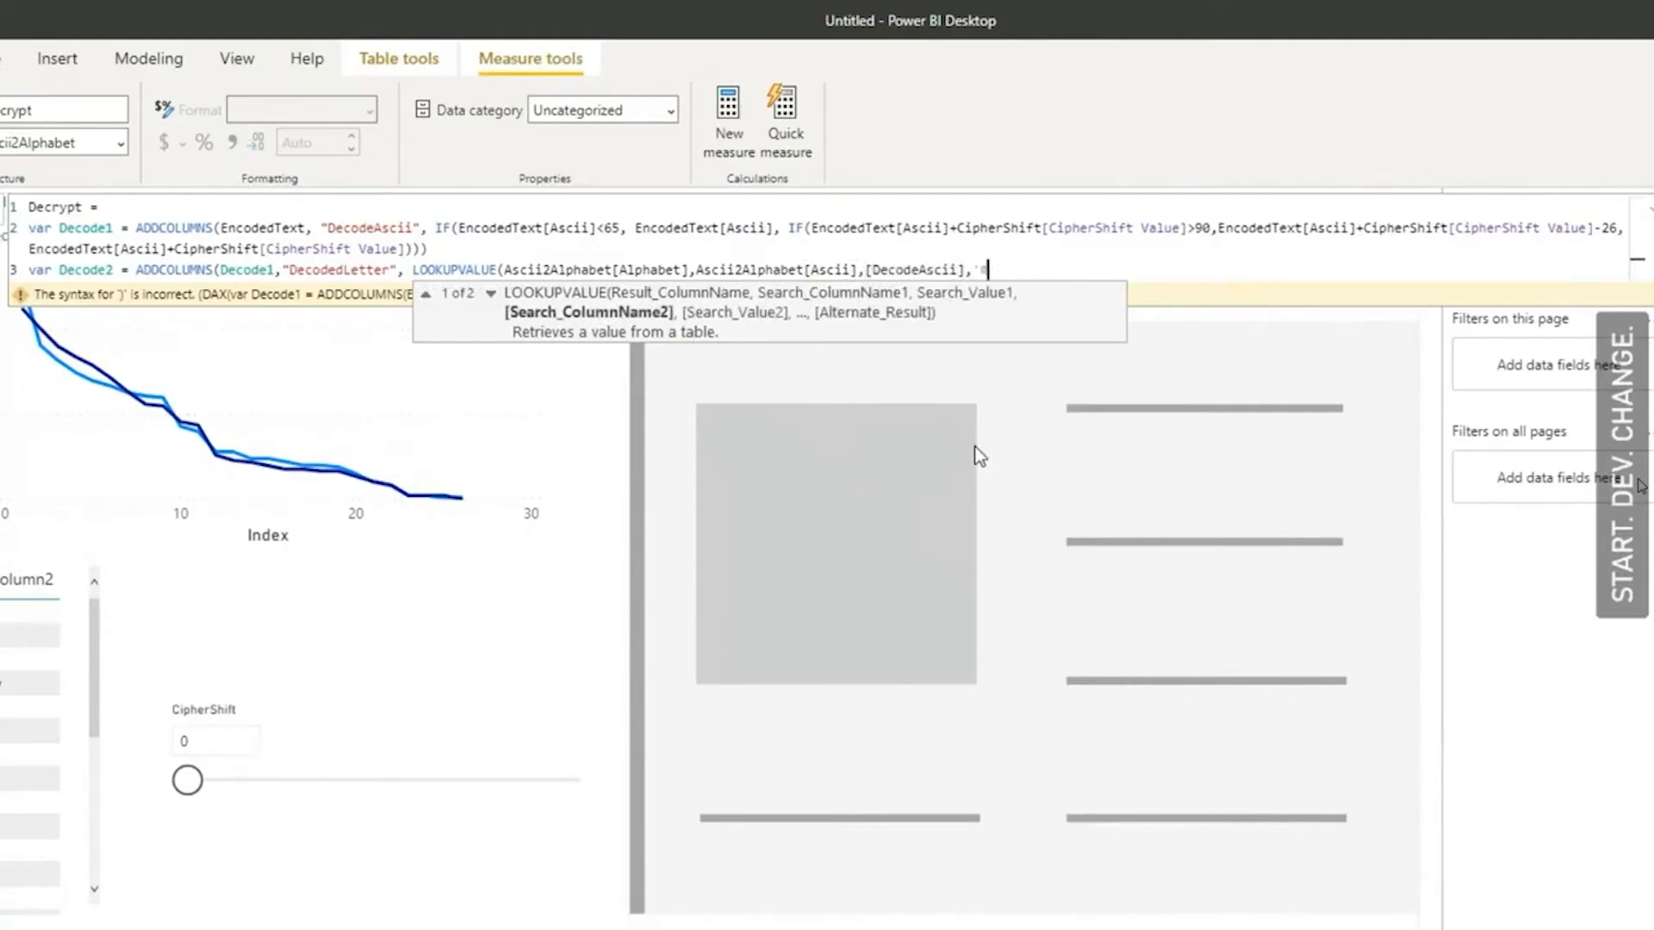
{"action": "key", "text": "BackSpace"}
{"action": "key", "text": "BackSpace"}
{"action": "key", "text": "BackSpace"}
{"action": "type", "text": "\"#\""}
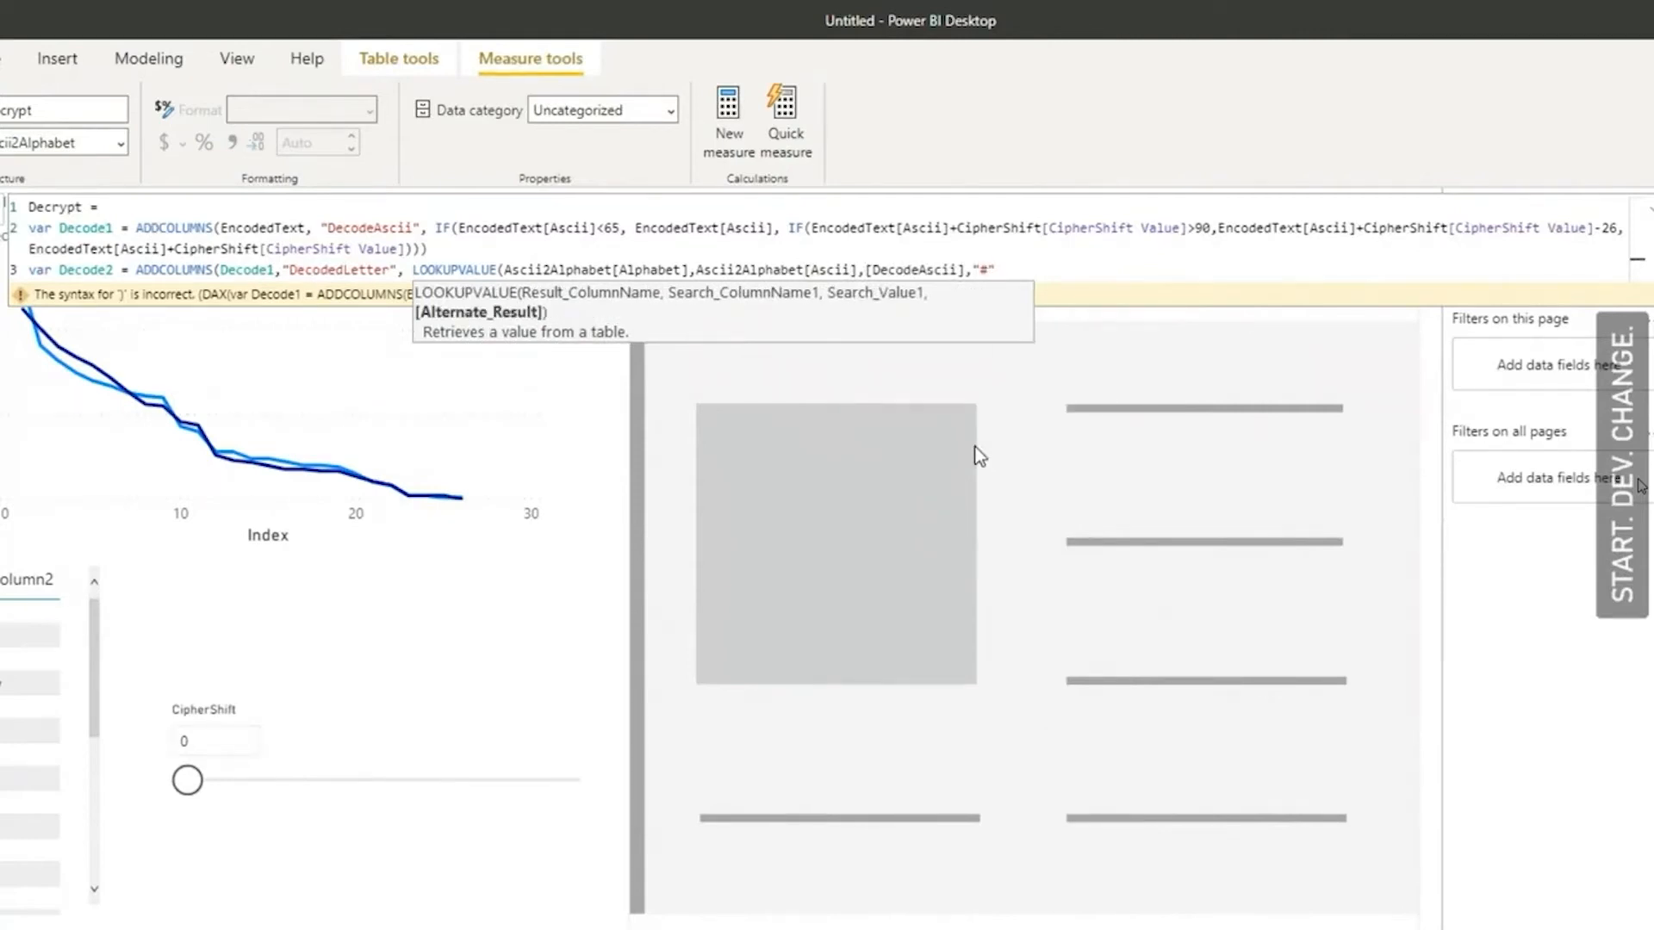
{"action": "type", "text": "))"}
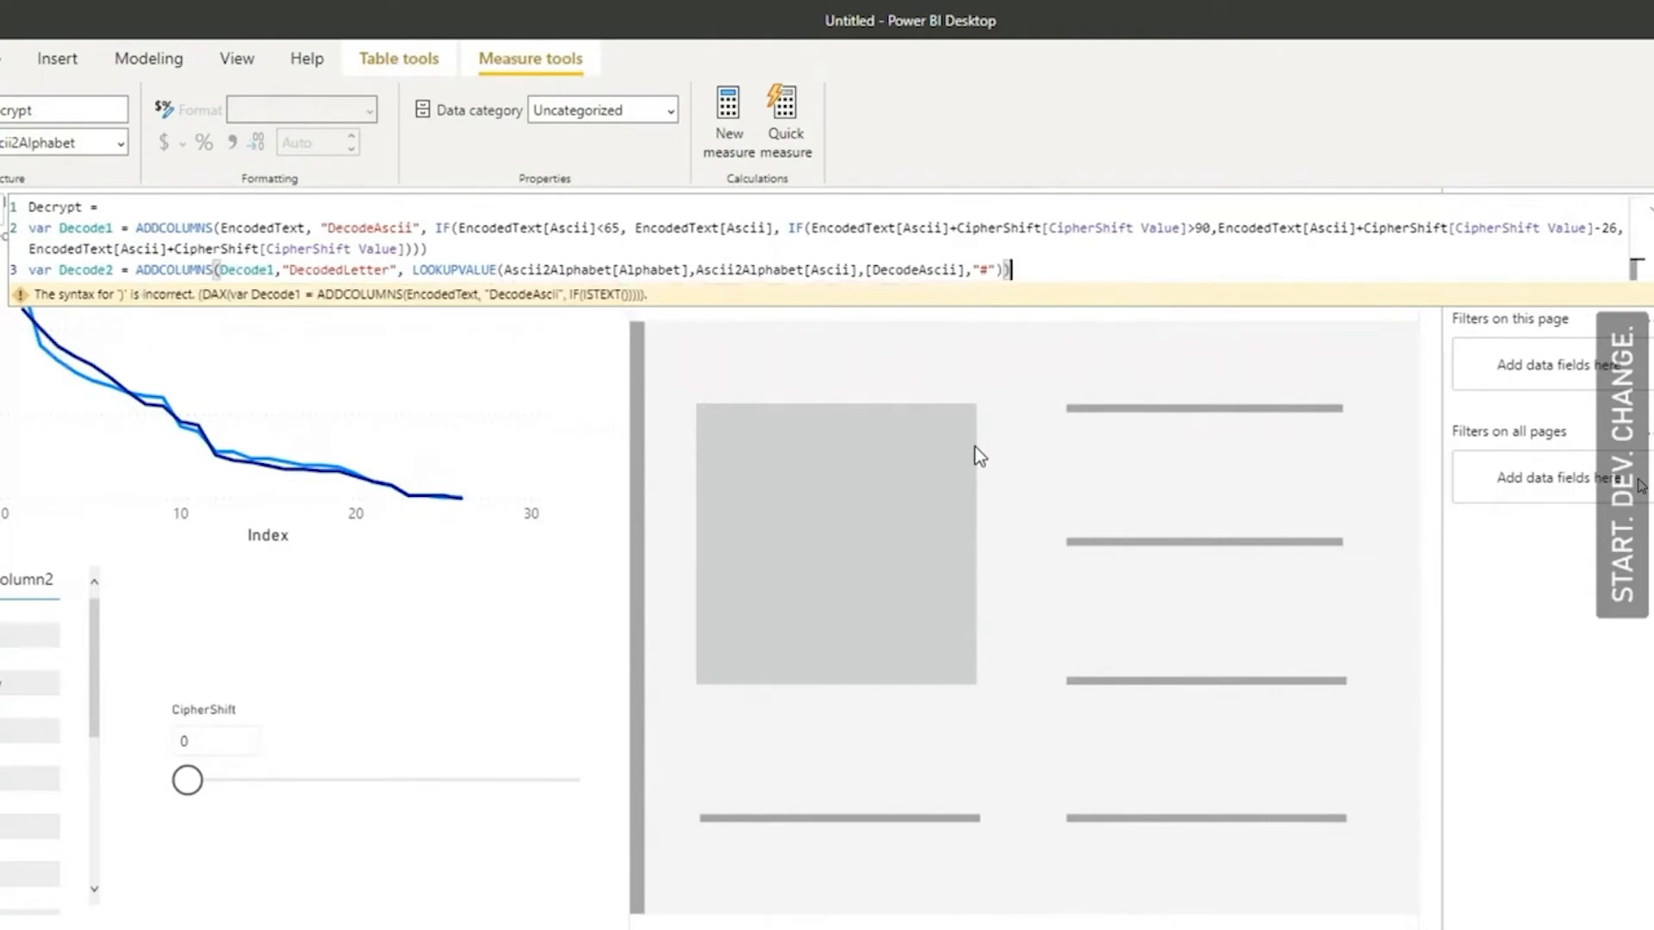
- Add a variable DecodeText using CONCATENATEX over Decode2 with [DecodedLetter], no delimiter, ordered by EncodedText[Index]
{"action": "key", "text": "shift+Return"}
{"action": "type", "text": "var DecodeText = CONCATENATEX("}
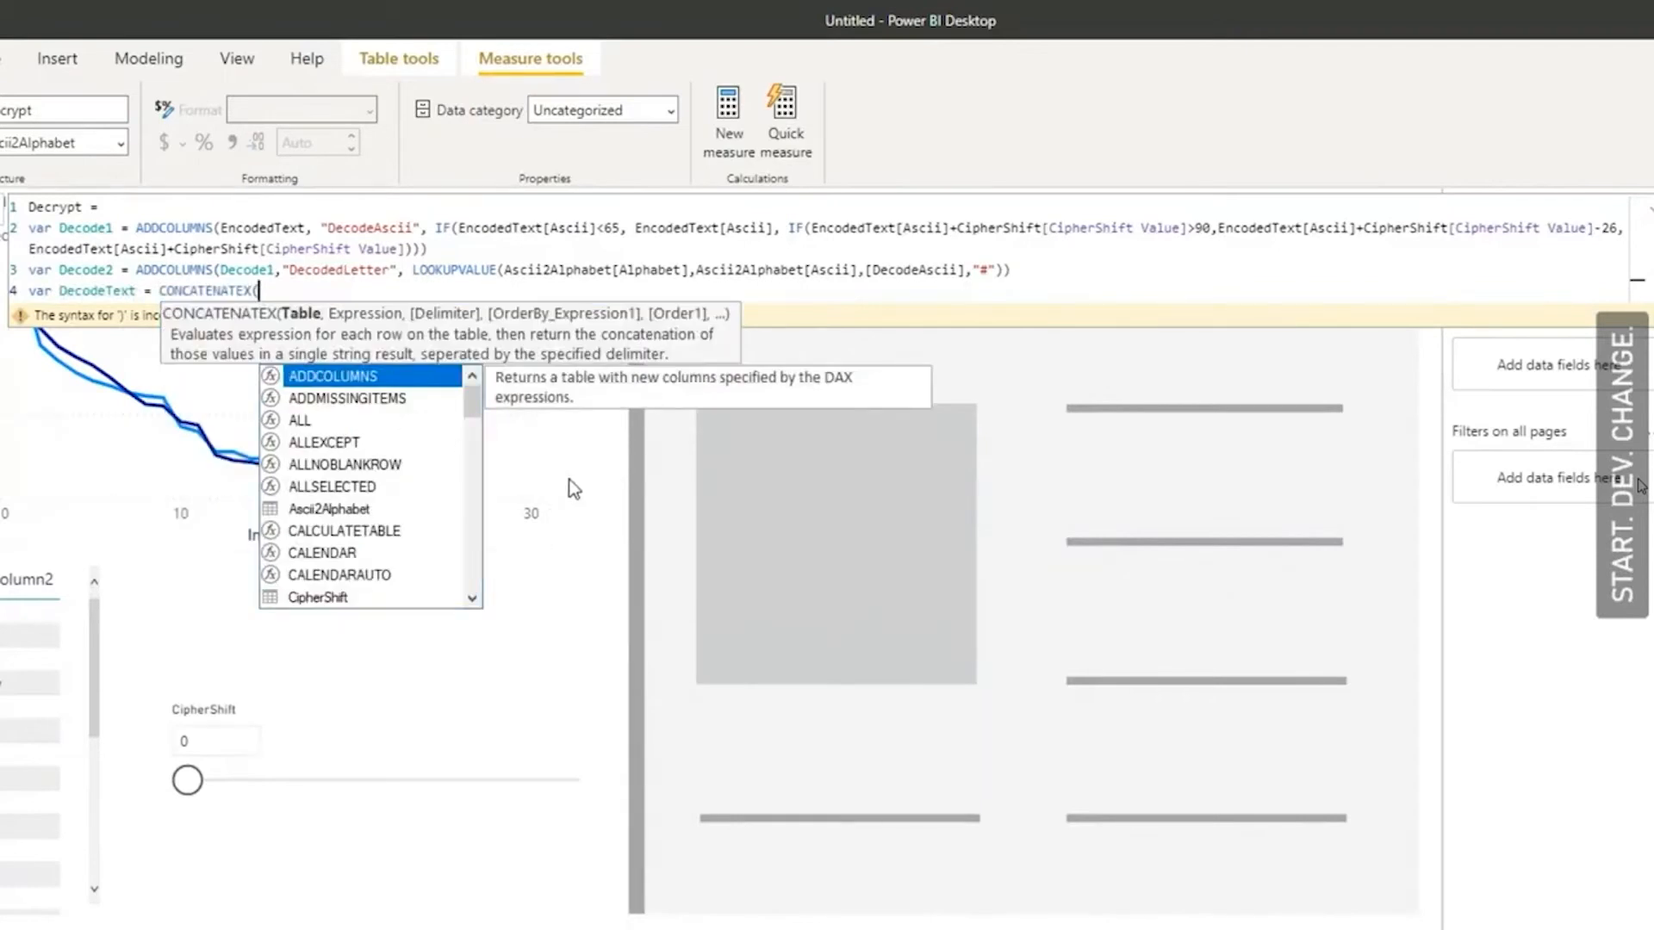
{"action": "type", "text": "Decode2"}
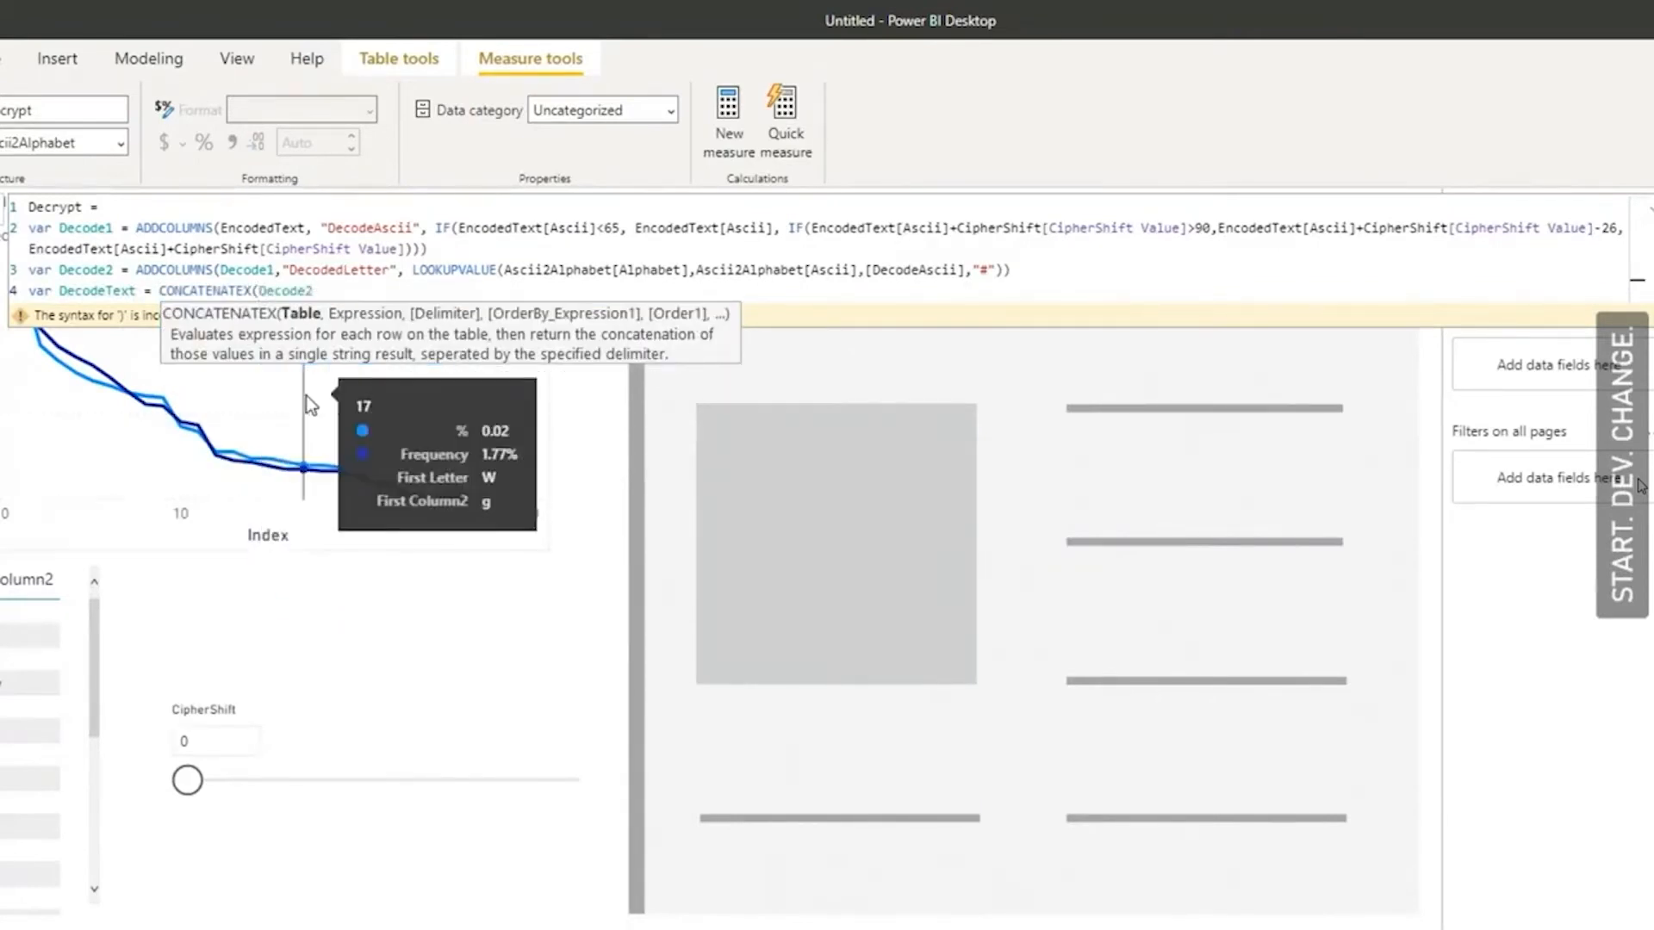
{"action": "type", "text": ", "}
{"action": "type", "text": "Decode"}
{"action": "left_click", "coordinate": [414, 396]}
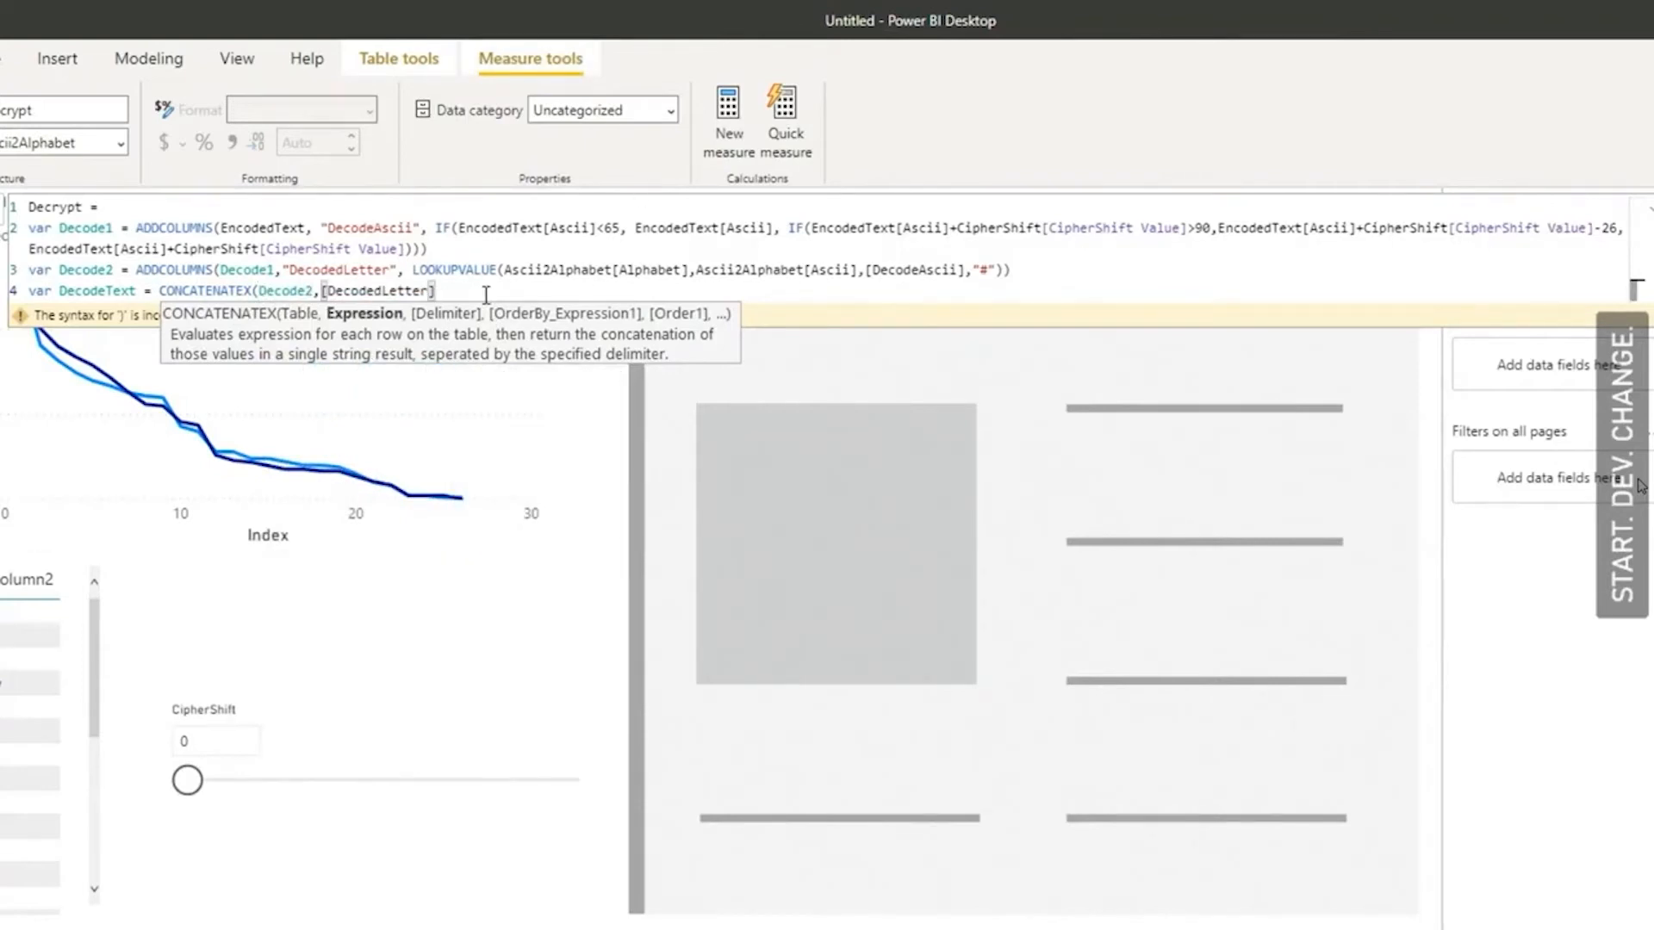
{"action": "type", "text": ",,En"}
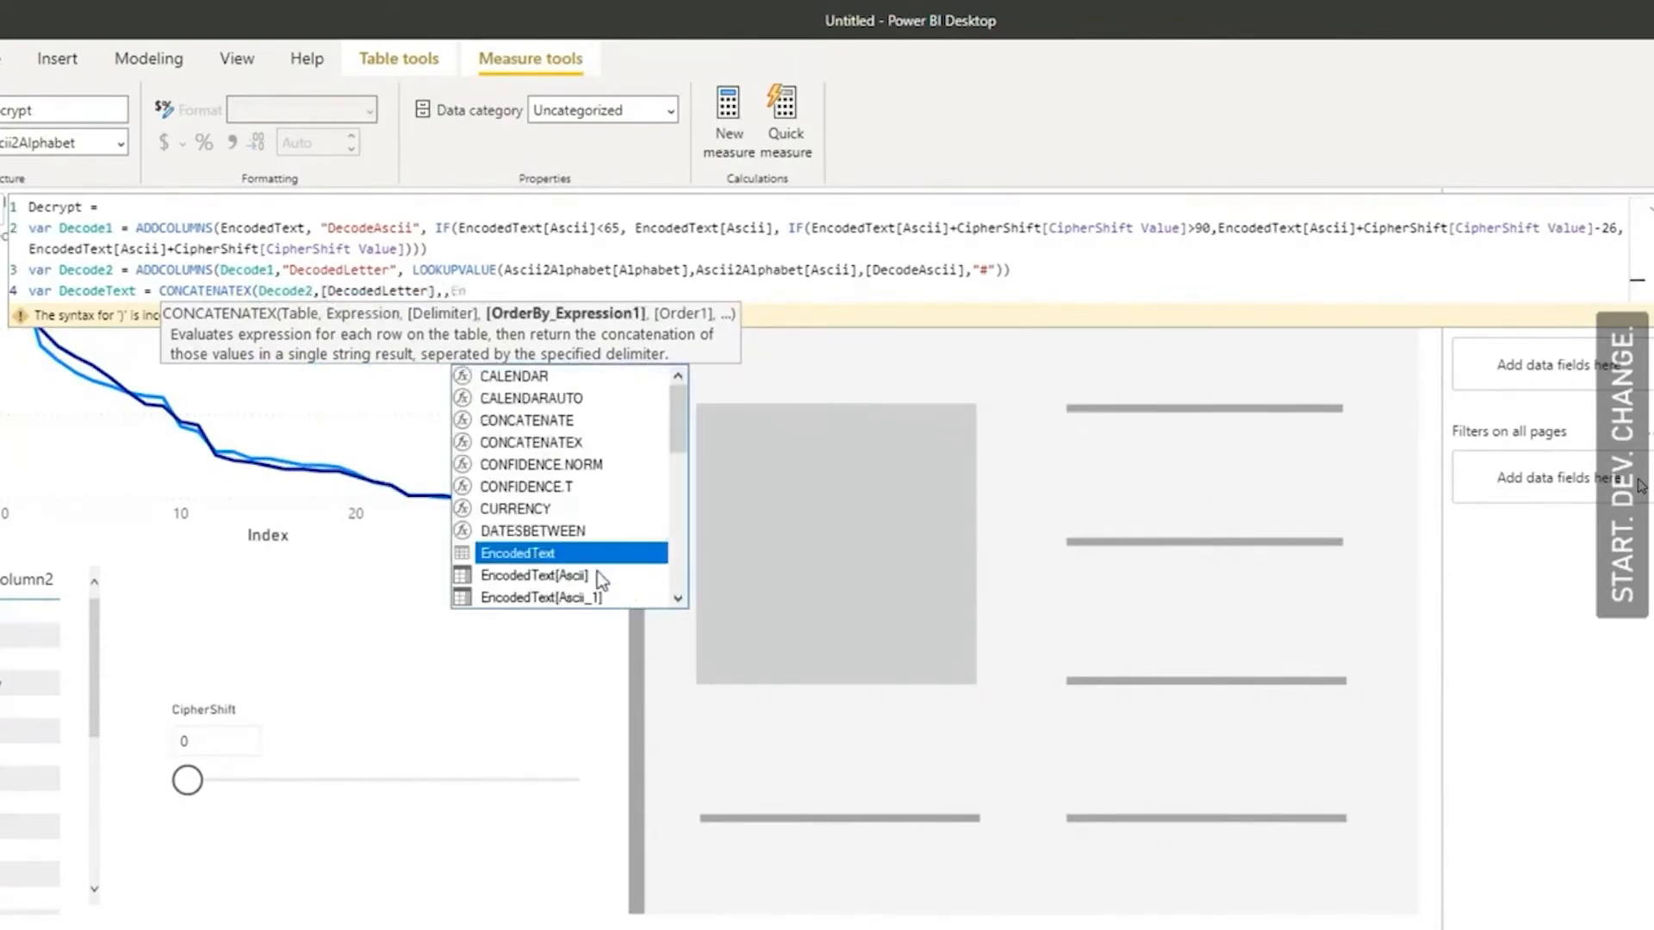
{"action": "type", "text": "cod"}
{"action": "left_click", "coordinate": [570, 472]}
{"action": "type", "text": ")"}
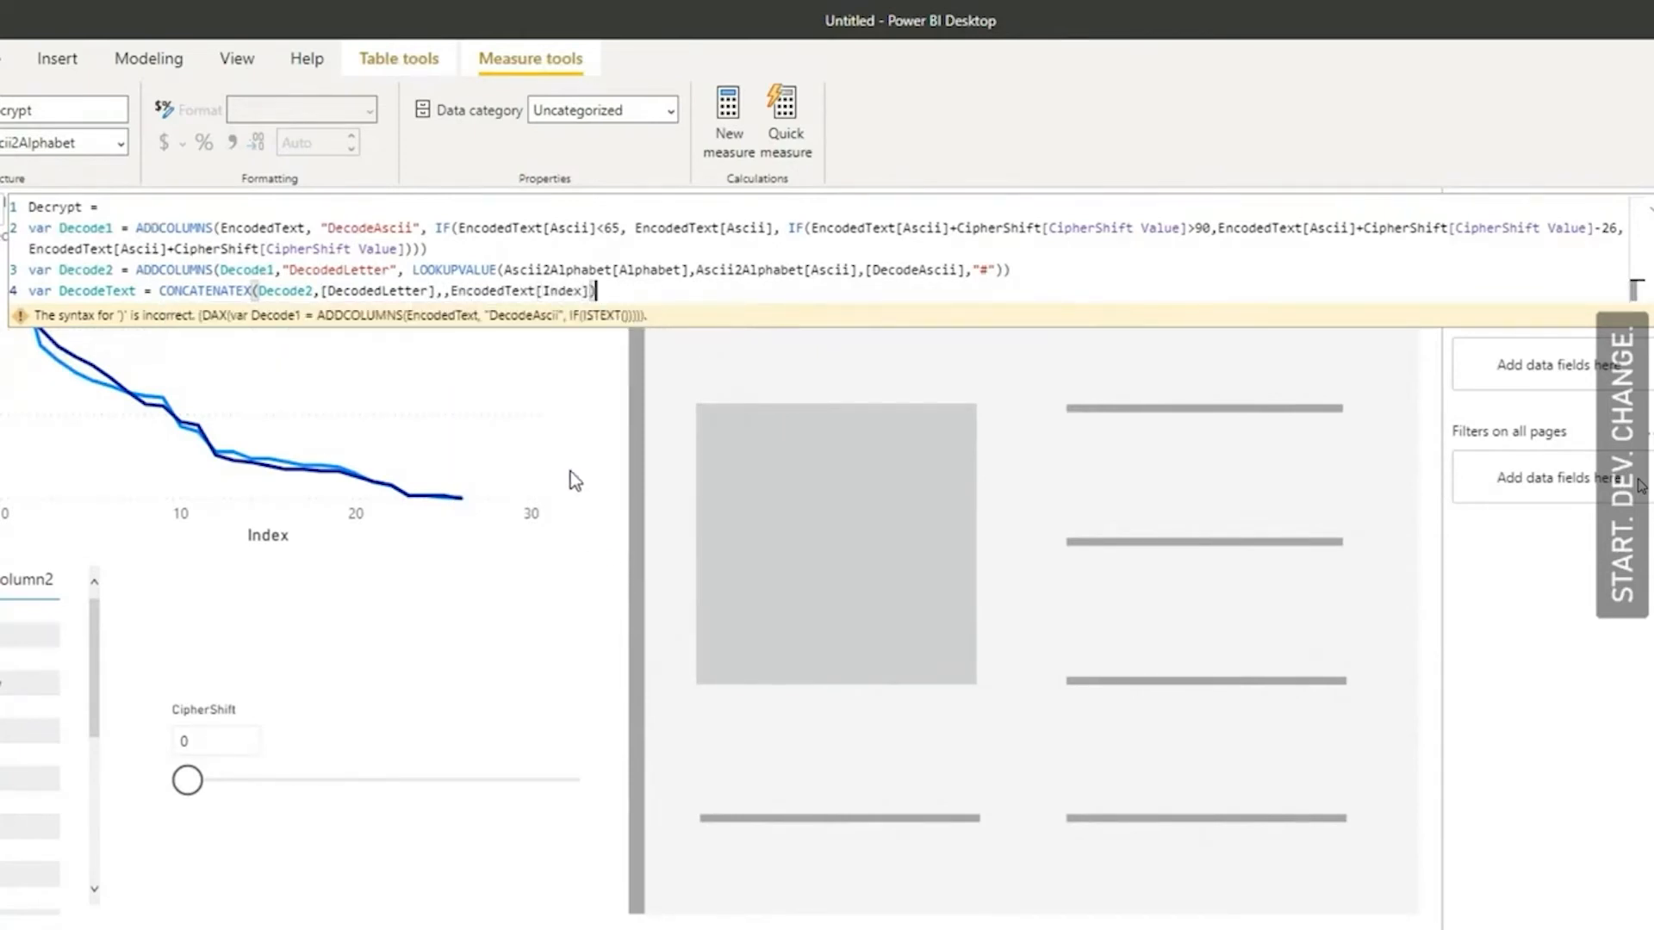
- Add a variable result on a new line using SUBSTITUTE to replace "_" with " " in DecodeText
{"action": "key", "text": "shift+Return"}
{"action": "type", "text": "var result = SUBS"}
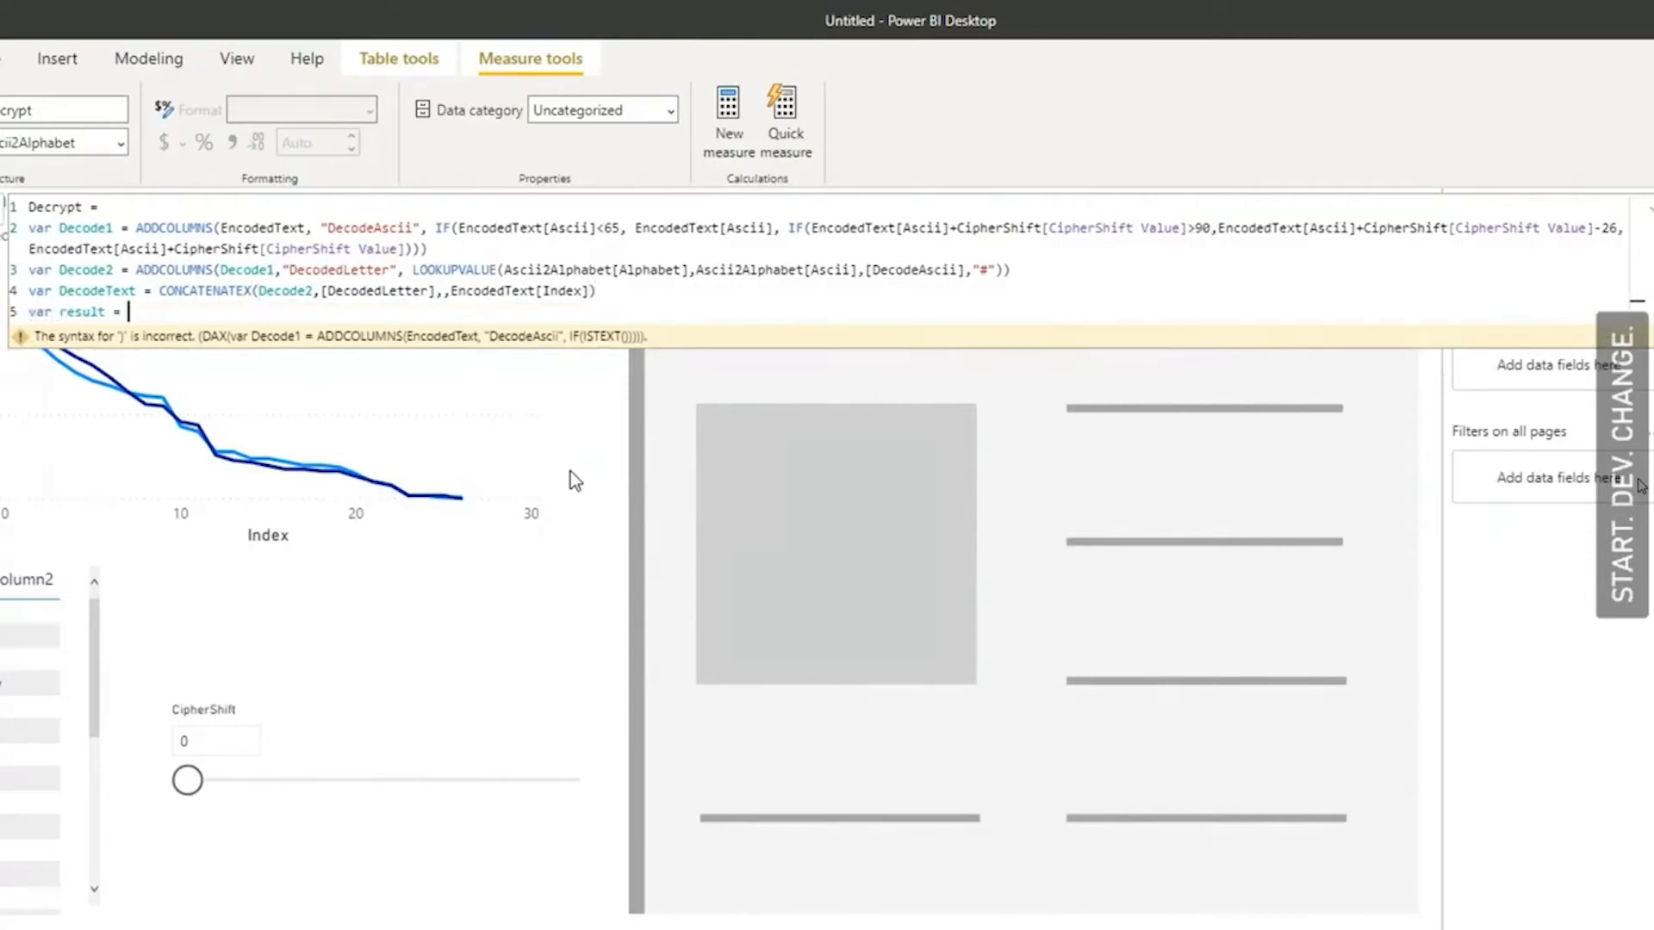
{"action": "key", "text": "Tab"}
{"action": "type", "text": "de"}
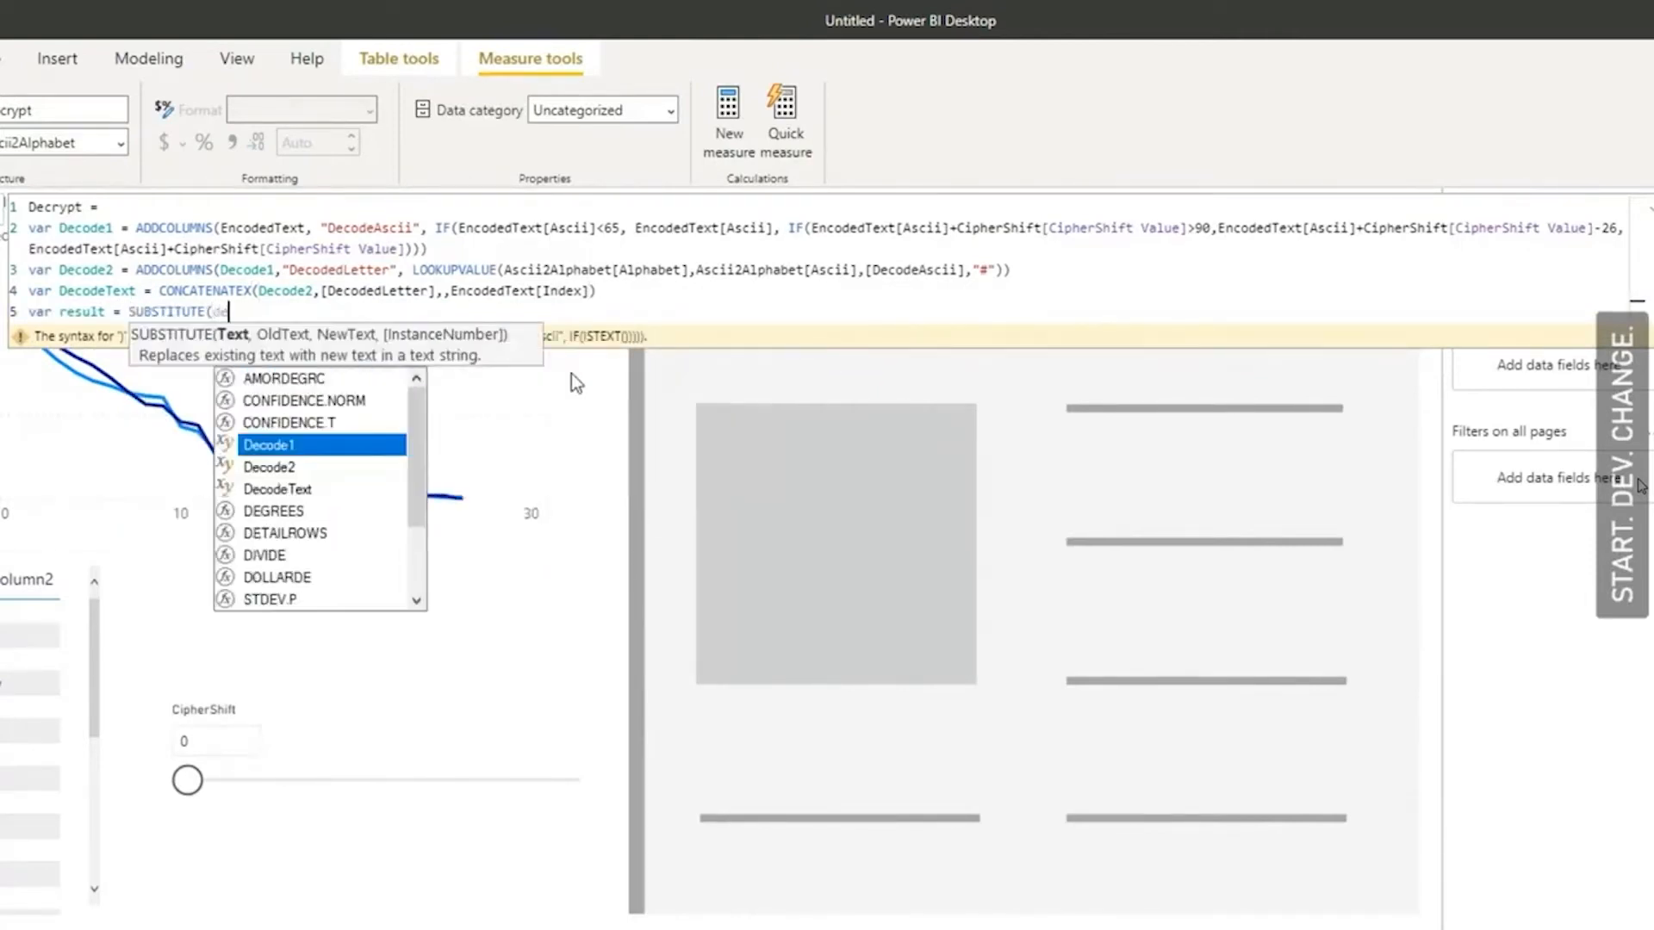
{"action": "left_click", "coordinate": [317, 481]}
{"action": "type", "text": ","}
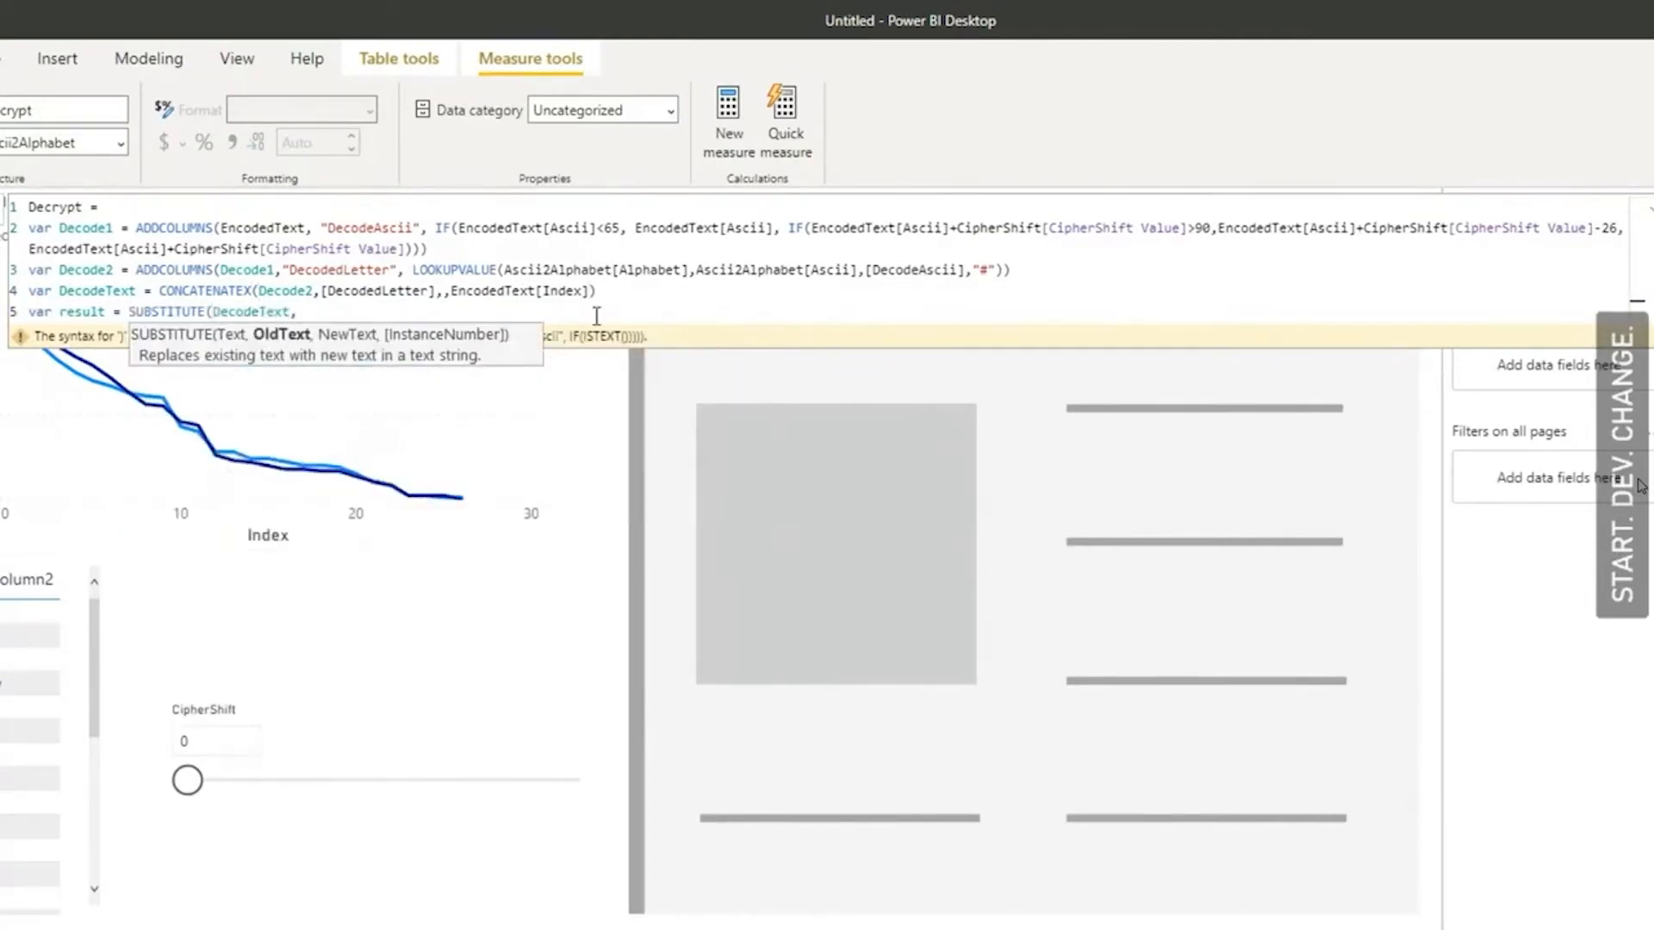
{"action": "type", "text": " \"_\", \" \")"}
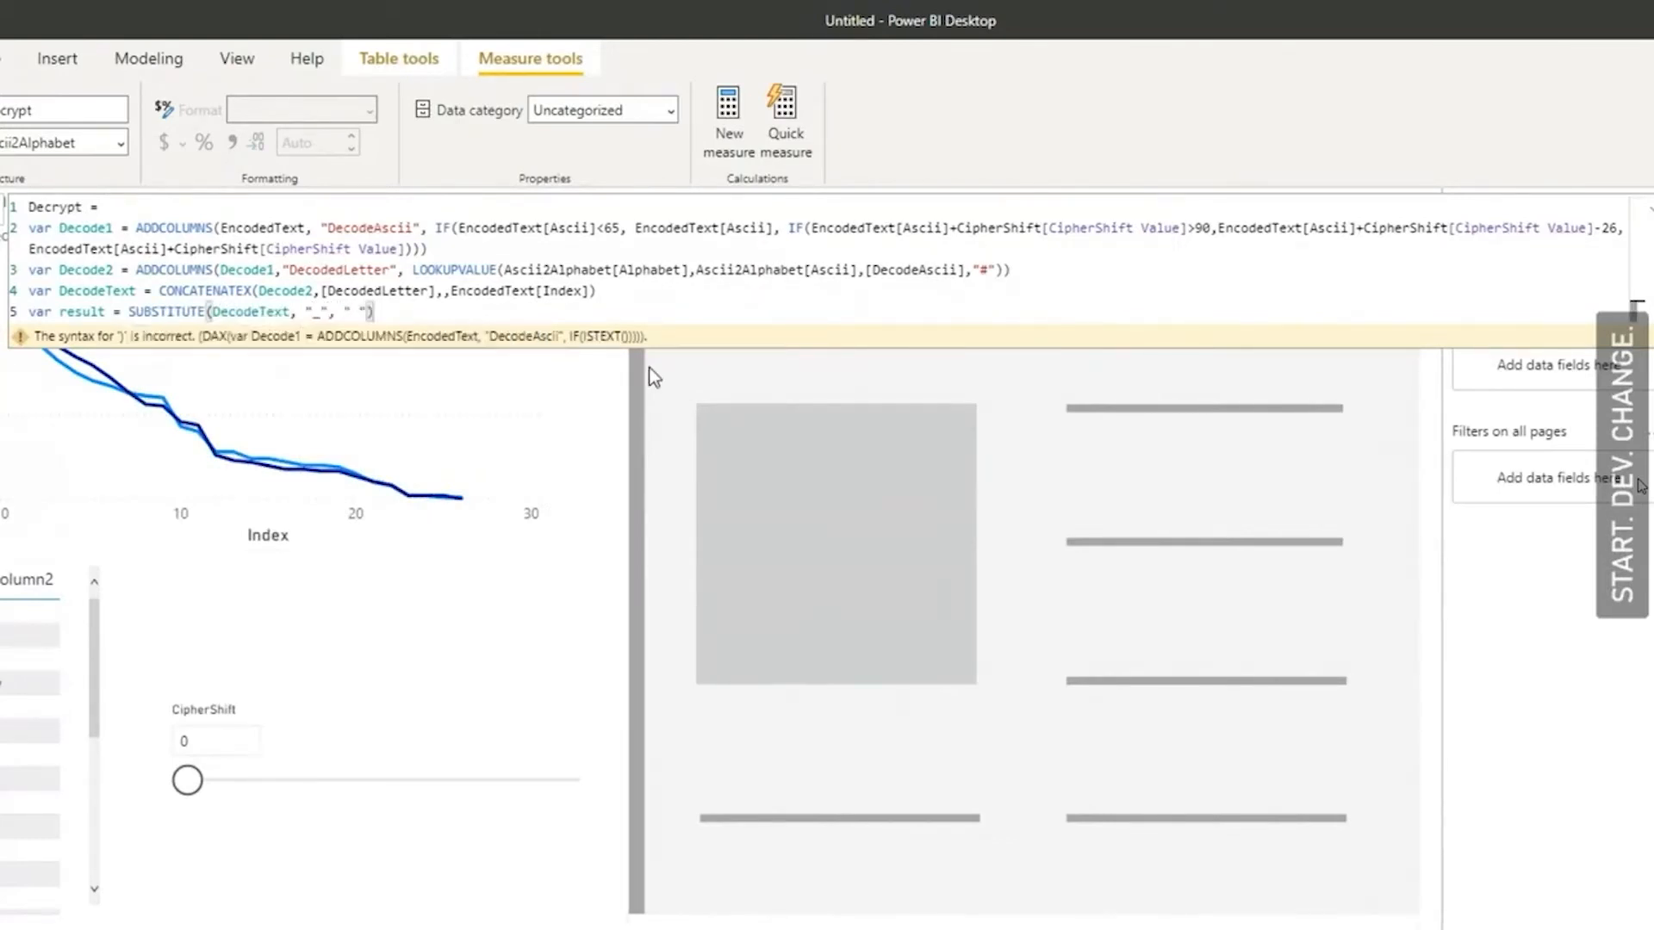
- End the Decrypt measure with a line returning result and commit the formula
{"action": "key", "text": "Return"}
{"action": "type", "text": "RET"}
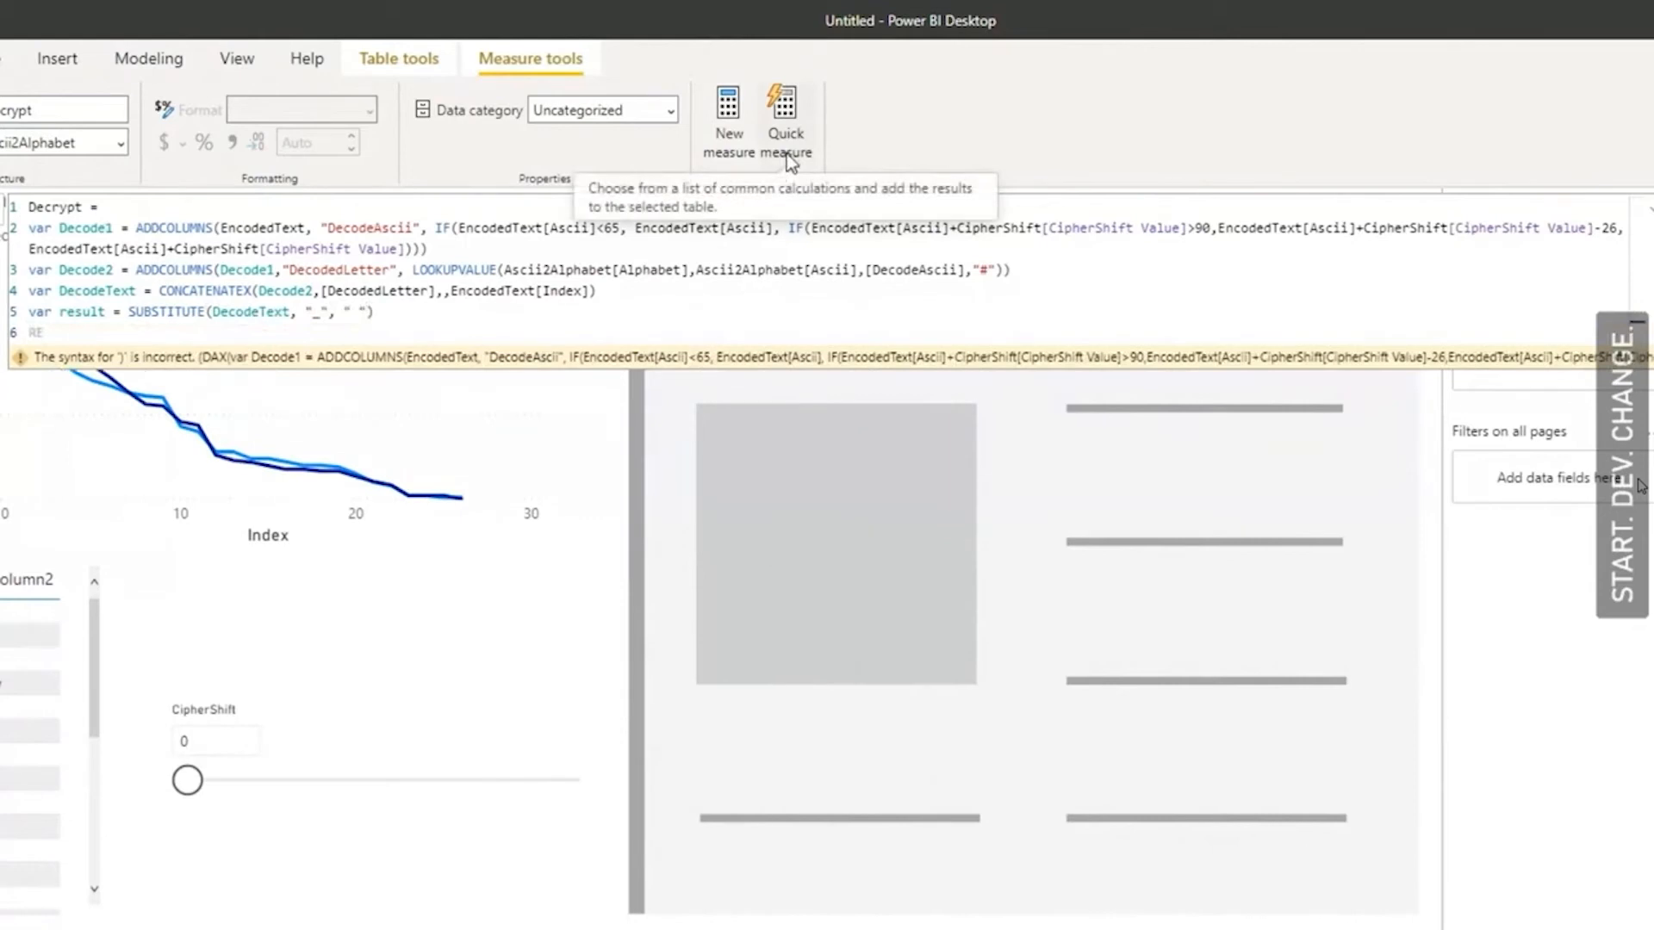
{"action": "key", "text": "BackSpace"}
{"action": "key", "text": "BackSpace"}
{"action": "type", "text": "eturn result"}
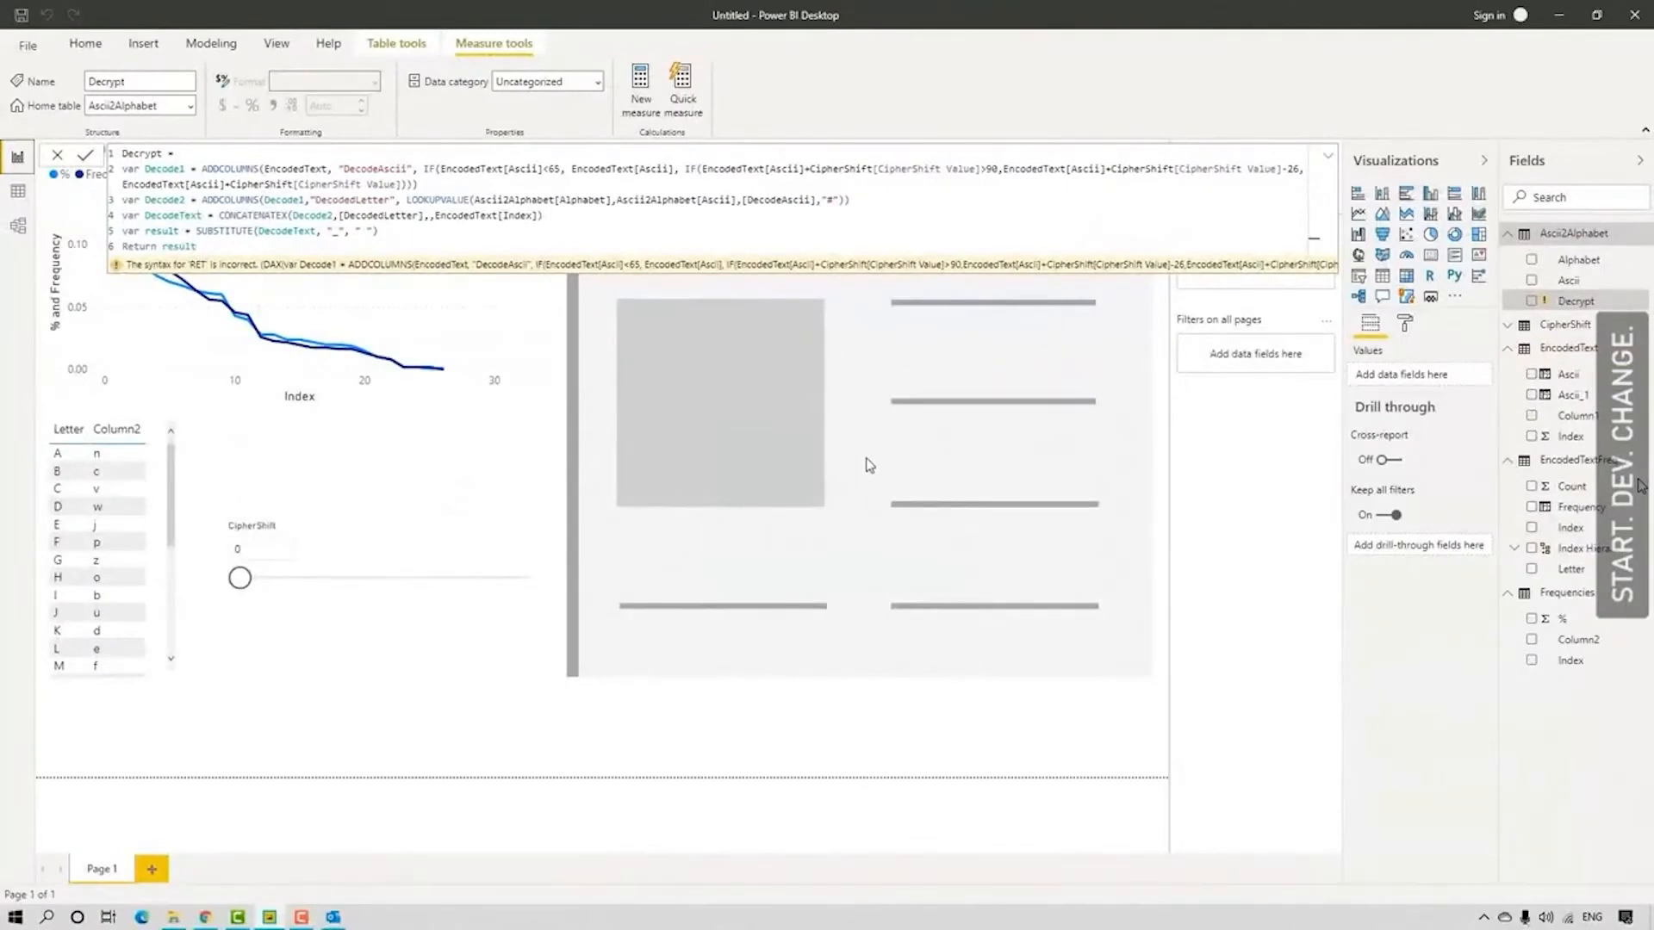
{"action": "left_click", "coordinate": [1032, 623]}
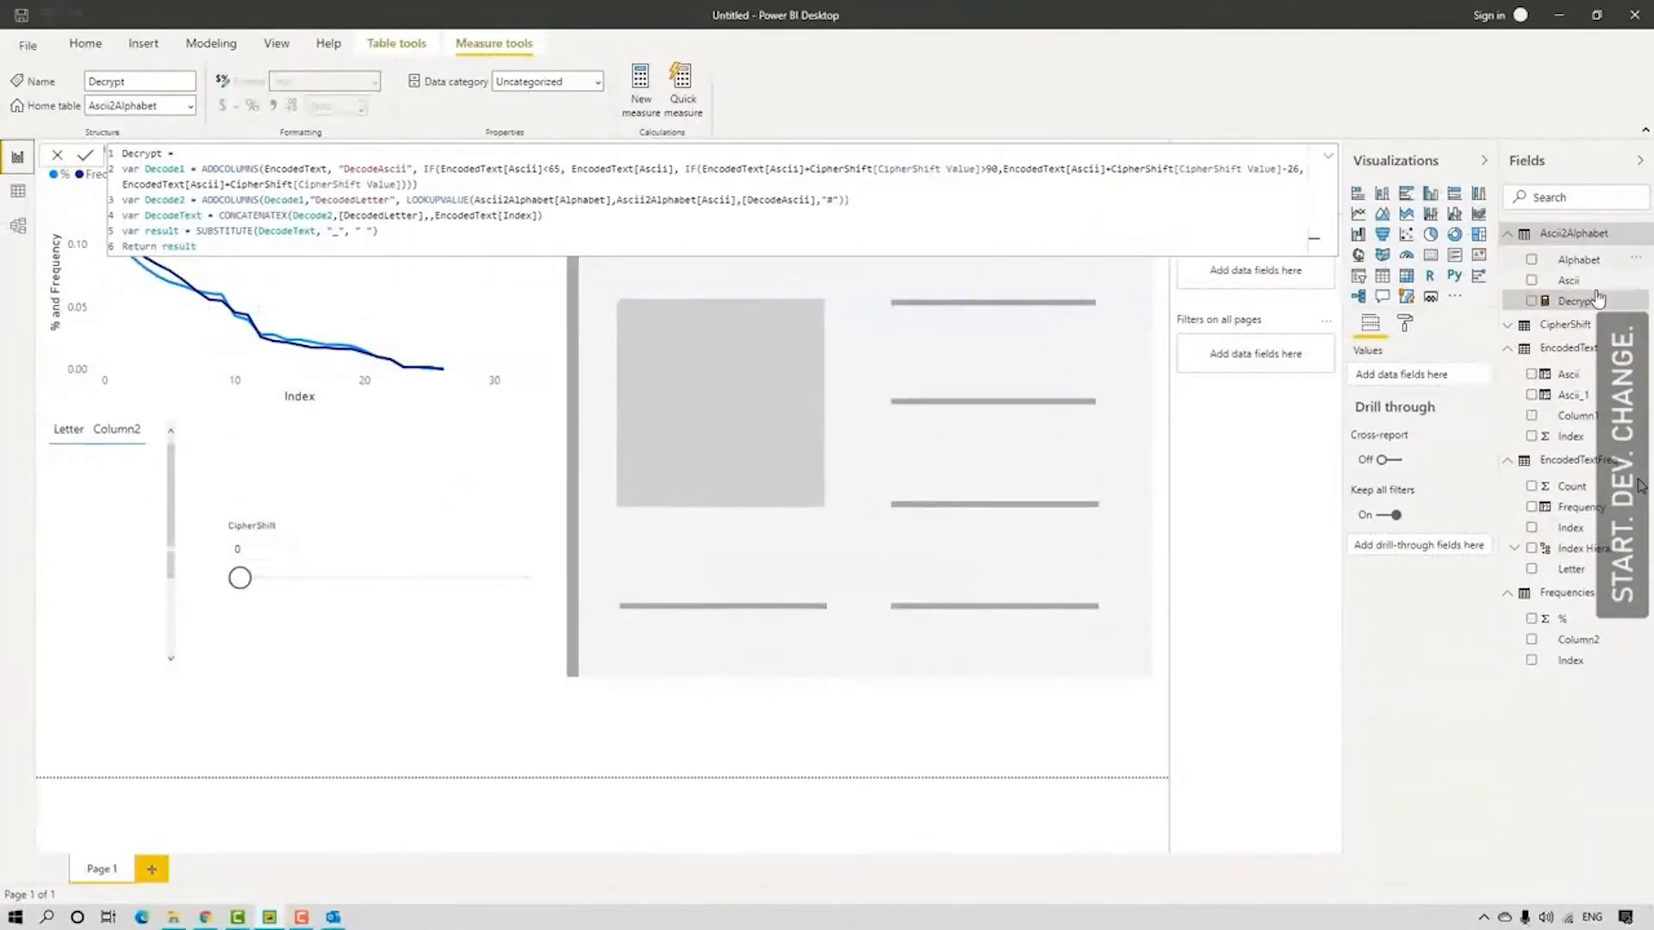
- Show the Decrypt measure in the empty card visual and set its data label text size to 18 pt
{"action": "left_click_drag", "start_coordinate": [1597, 308], "coordinate": [1443, 379]}
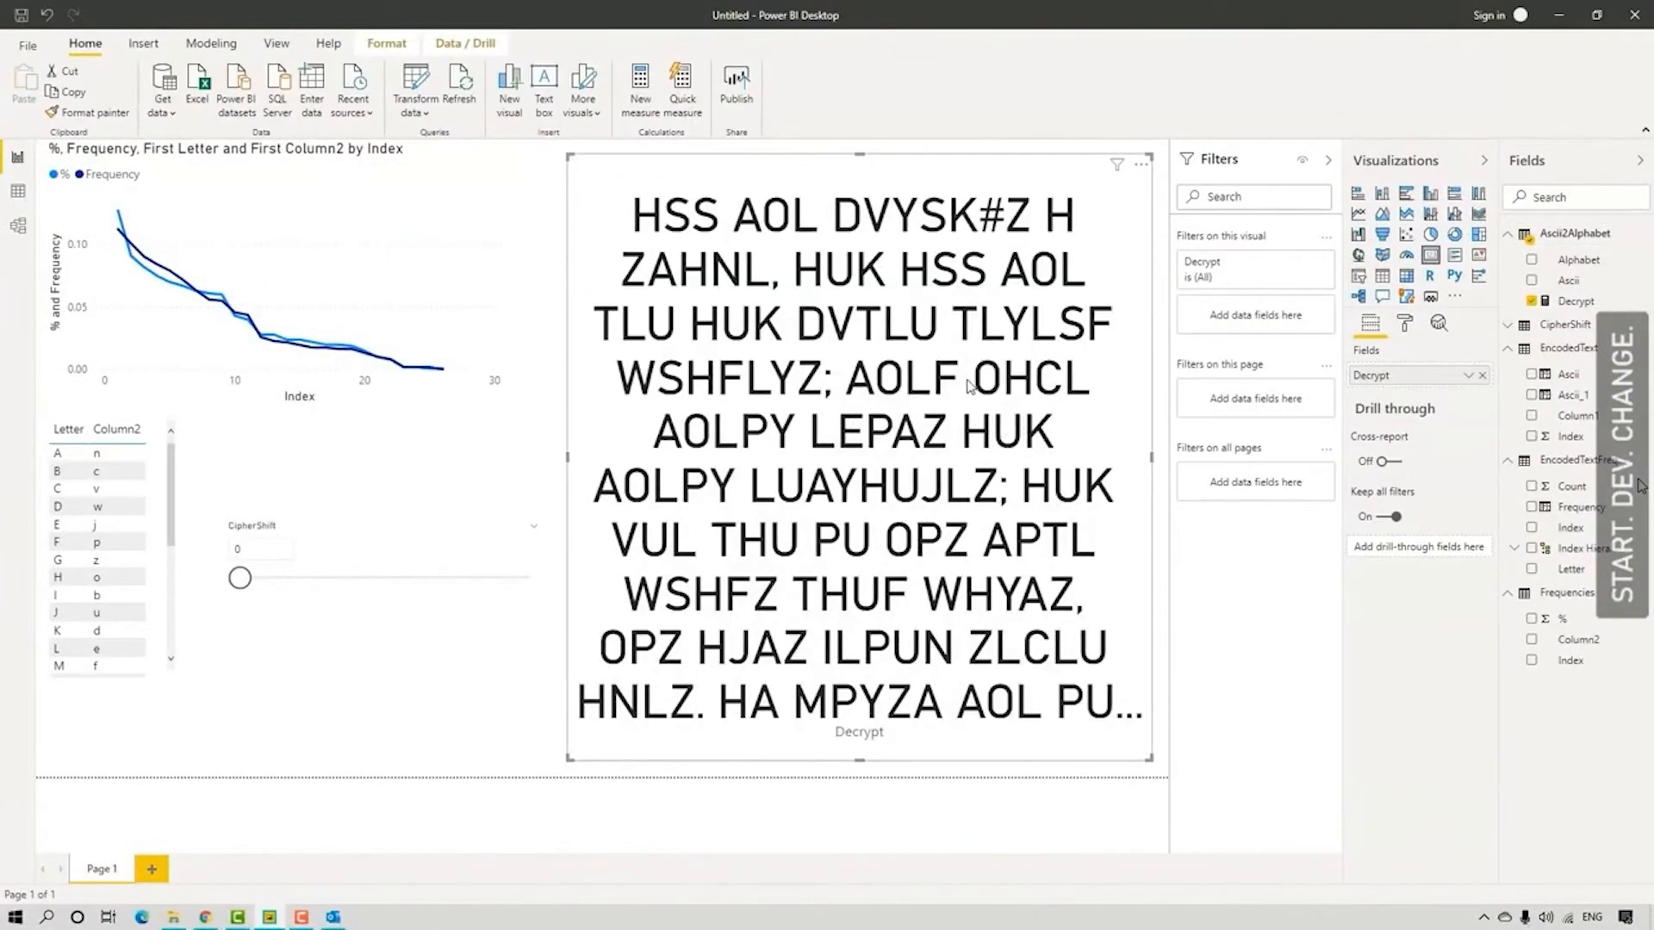
{"action": "left_click", "coordinate": [1413, 323]}
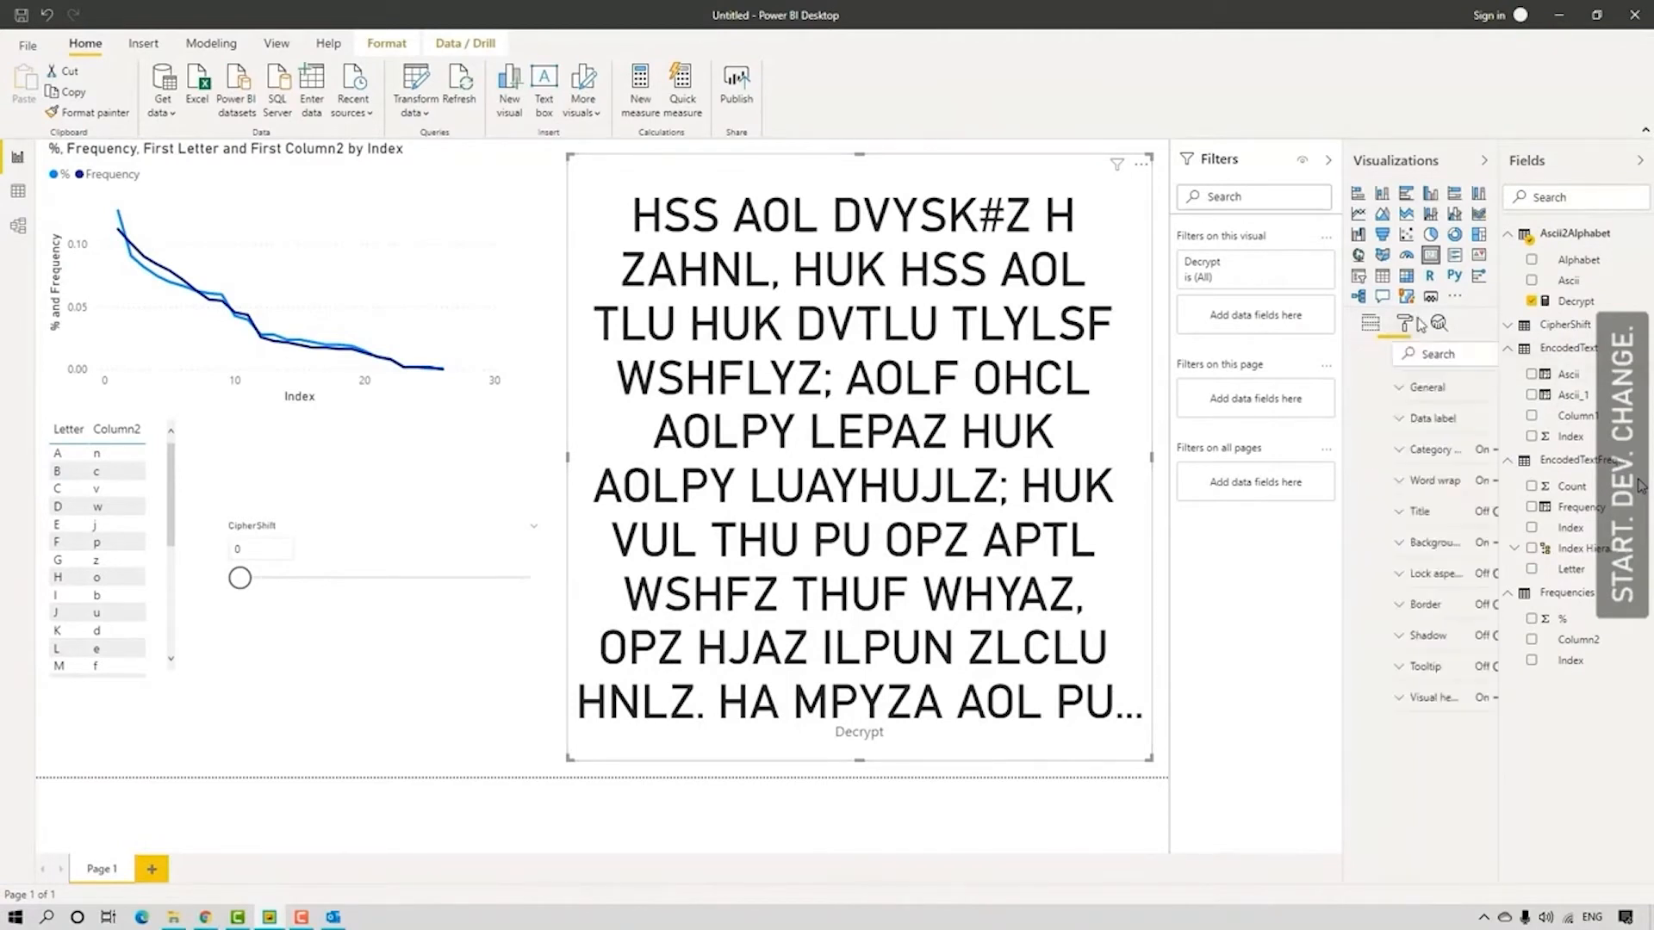
{"action": "left_click", "coordinate": [1420, 394]}
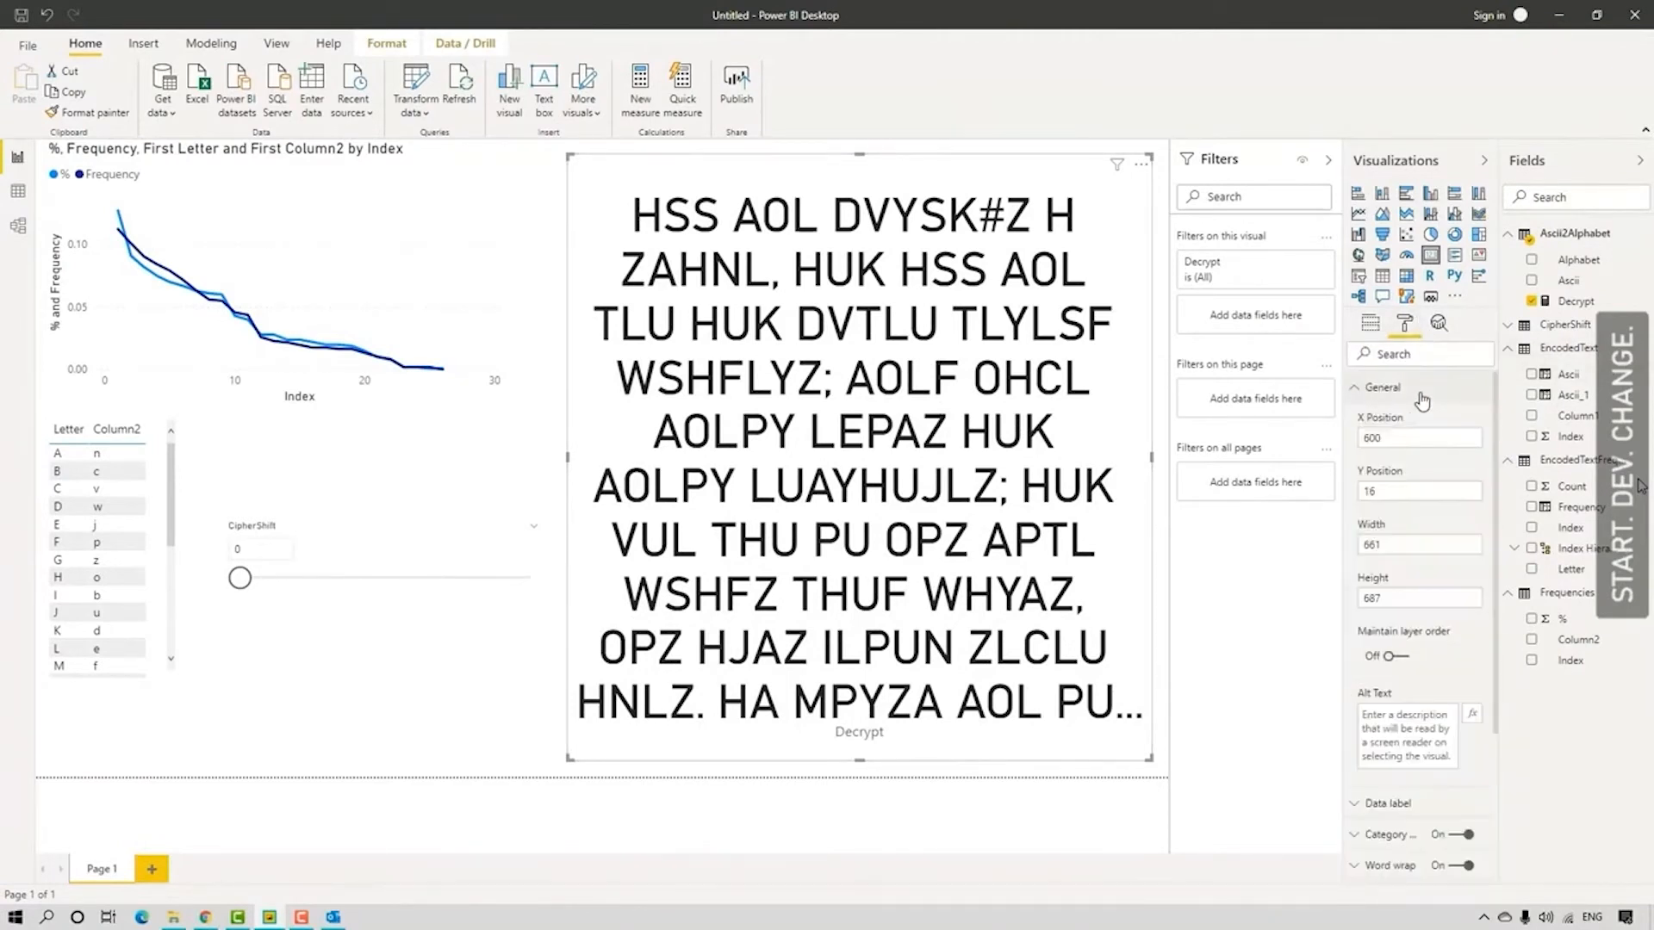
{"action": "left_click", "coordinate": [1420, 390]}
{"action": "left_click", "coordinate": [1415, 418]}
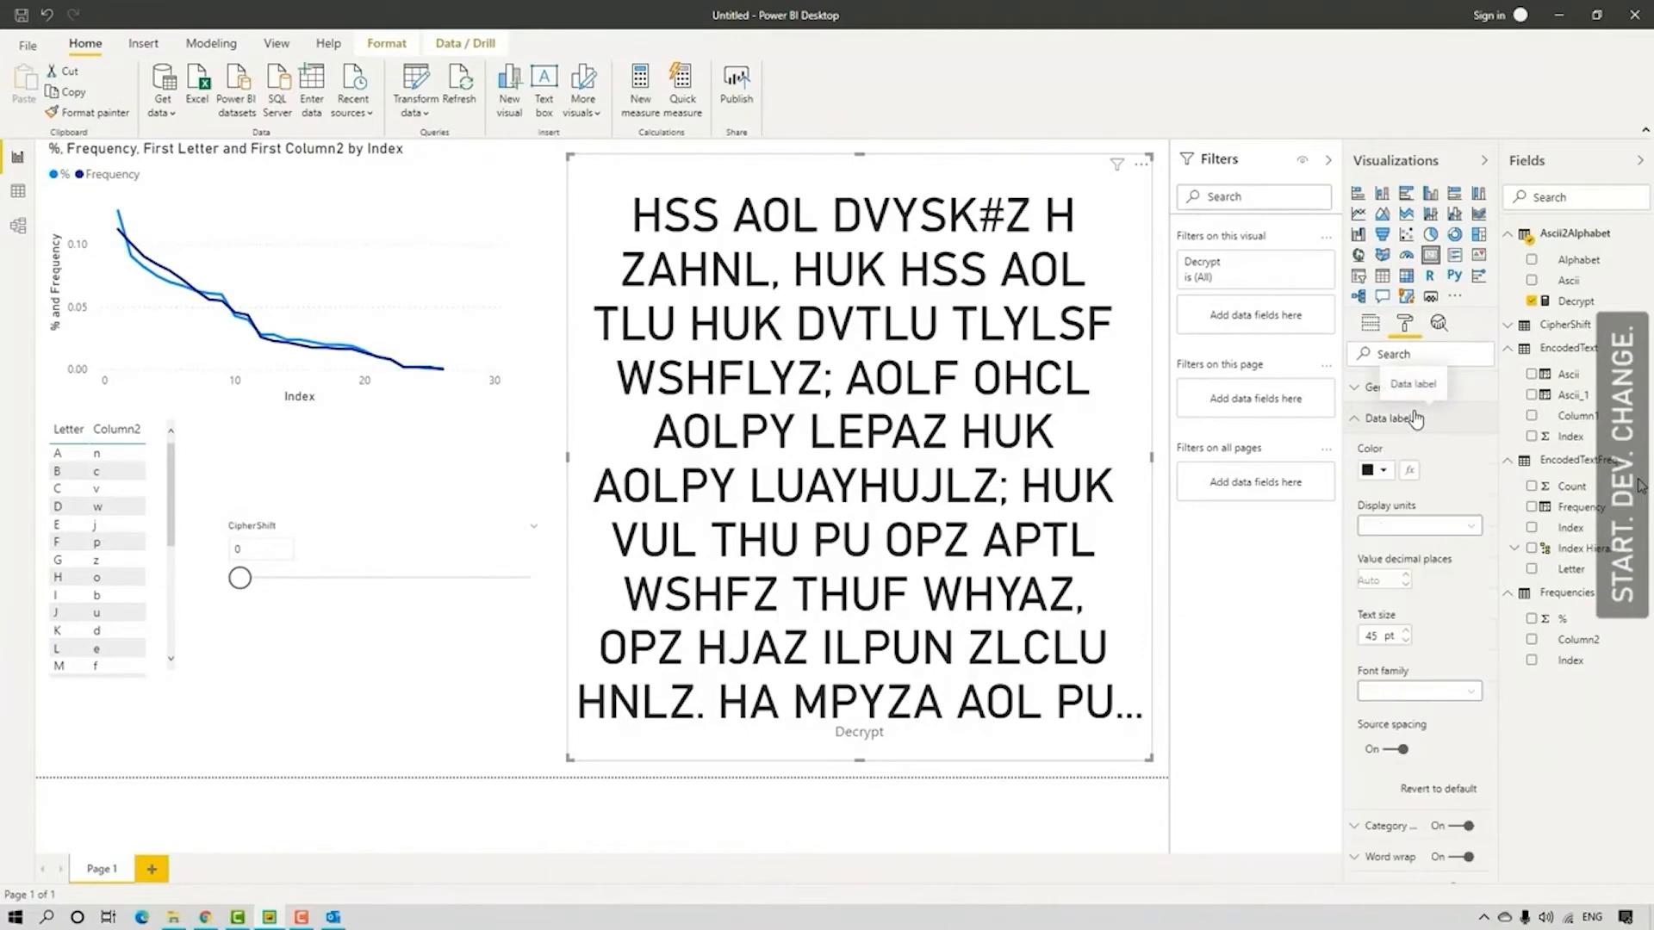
{"action": "left_click", "coordinate": [1405, 641]}
{"action": "left_click", "coordinate": [1405, 641]}
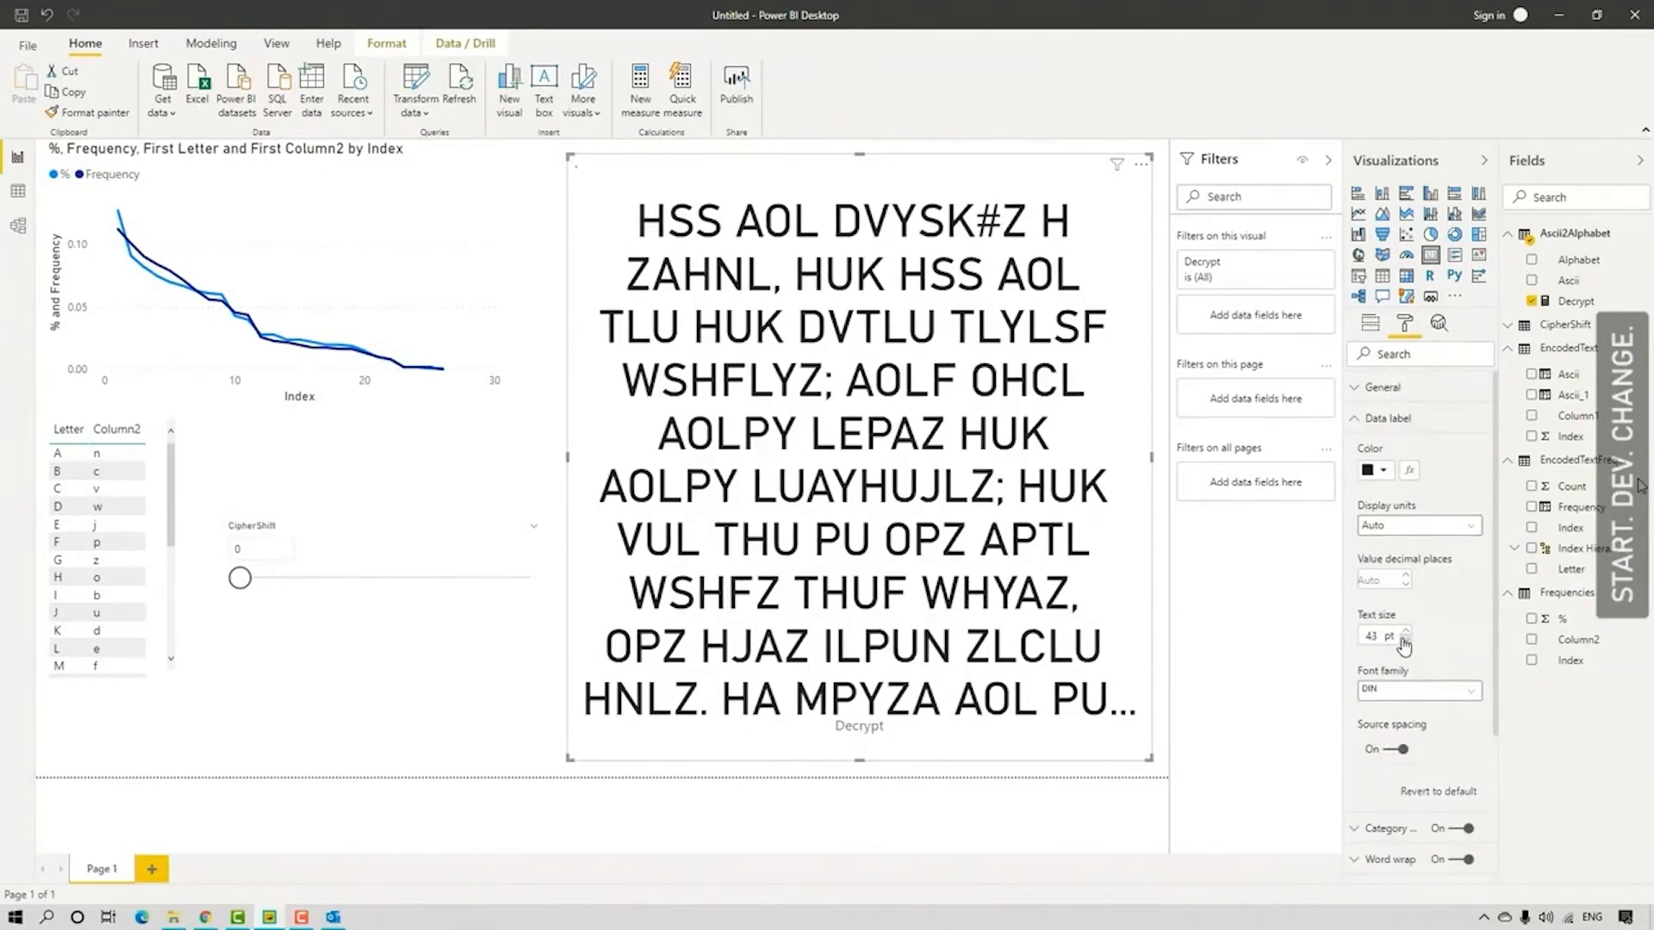
{"action": "left_click", "coordinate": [1405, 641]}
{"action": "left_click", "coordinate": [1405, 640]}
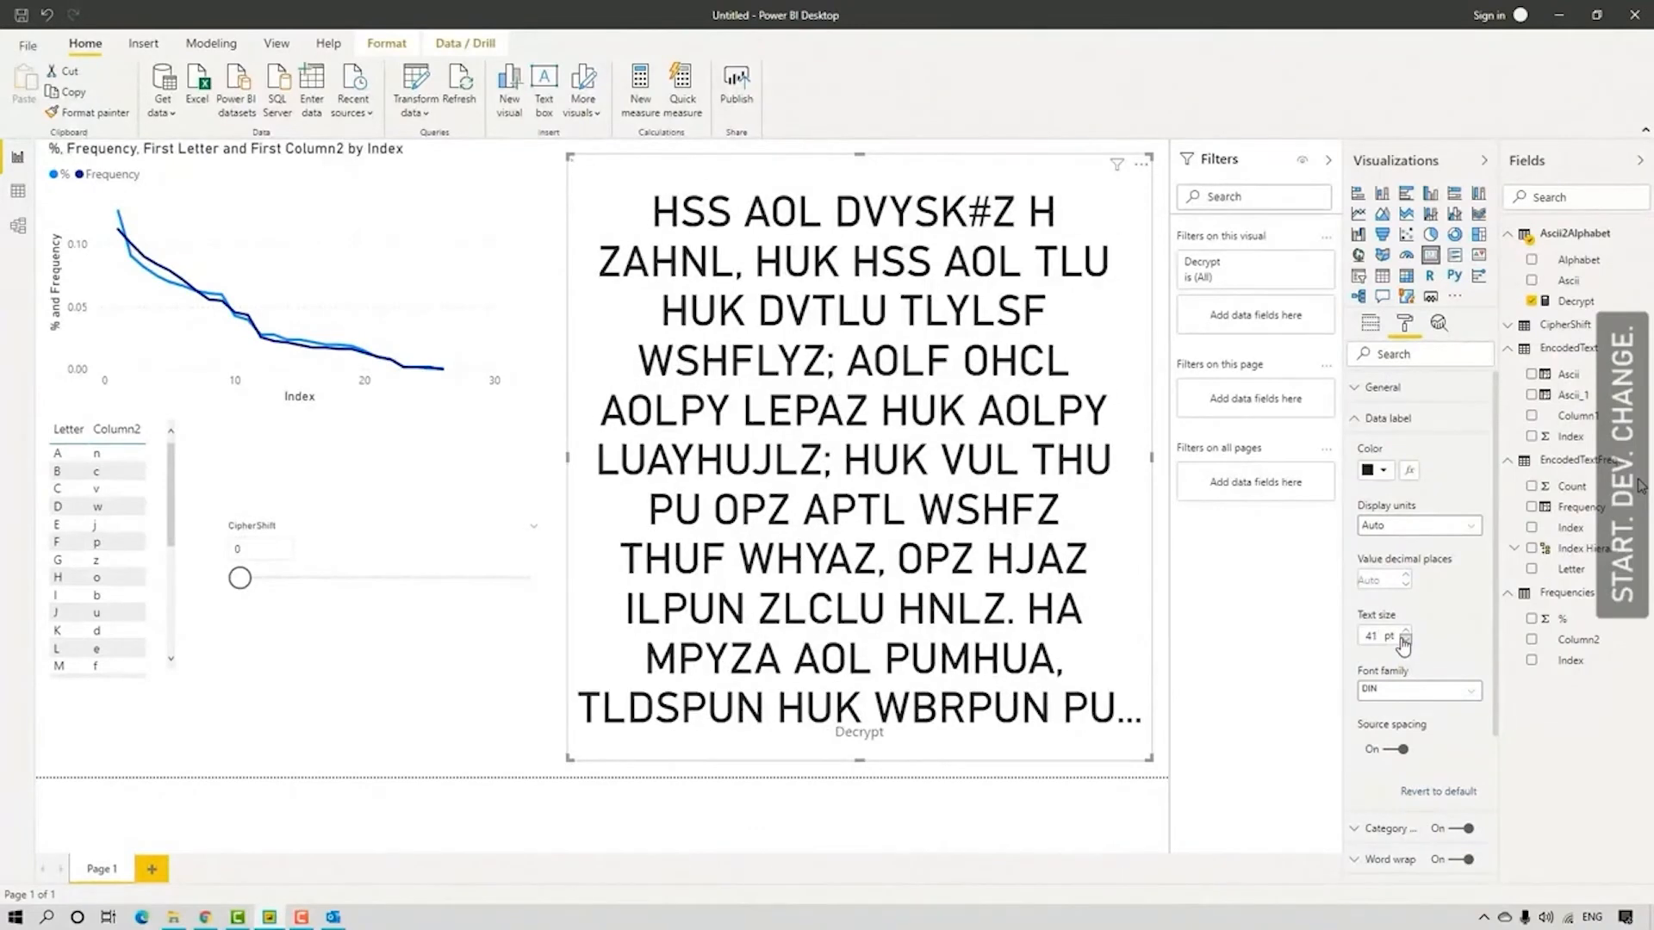
{"action": "left_click", "coordinate": [1405, 641]}
{"action": "left_click", "coordinate": [1405, 641]}
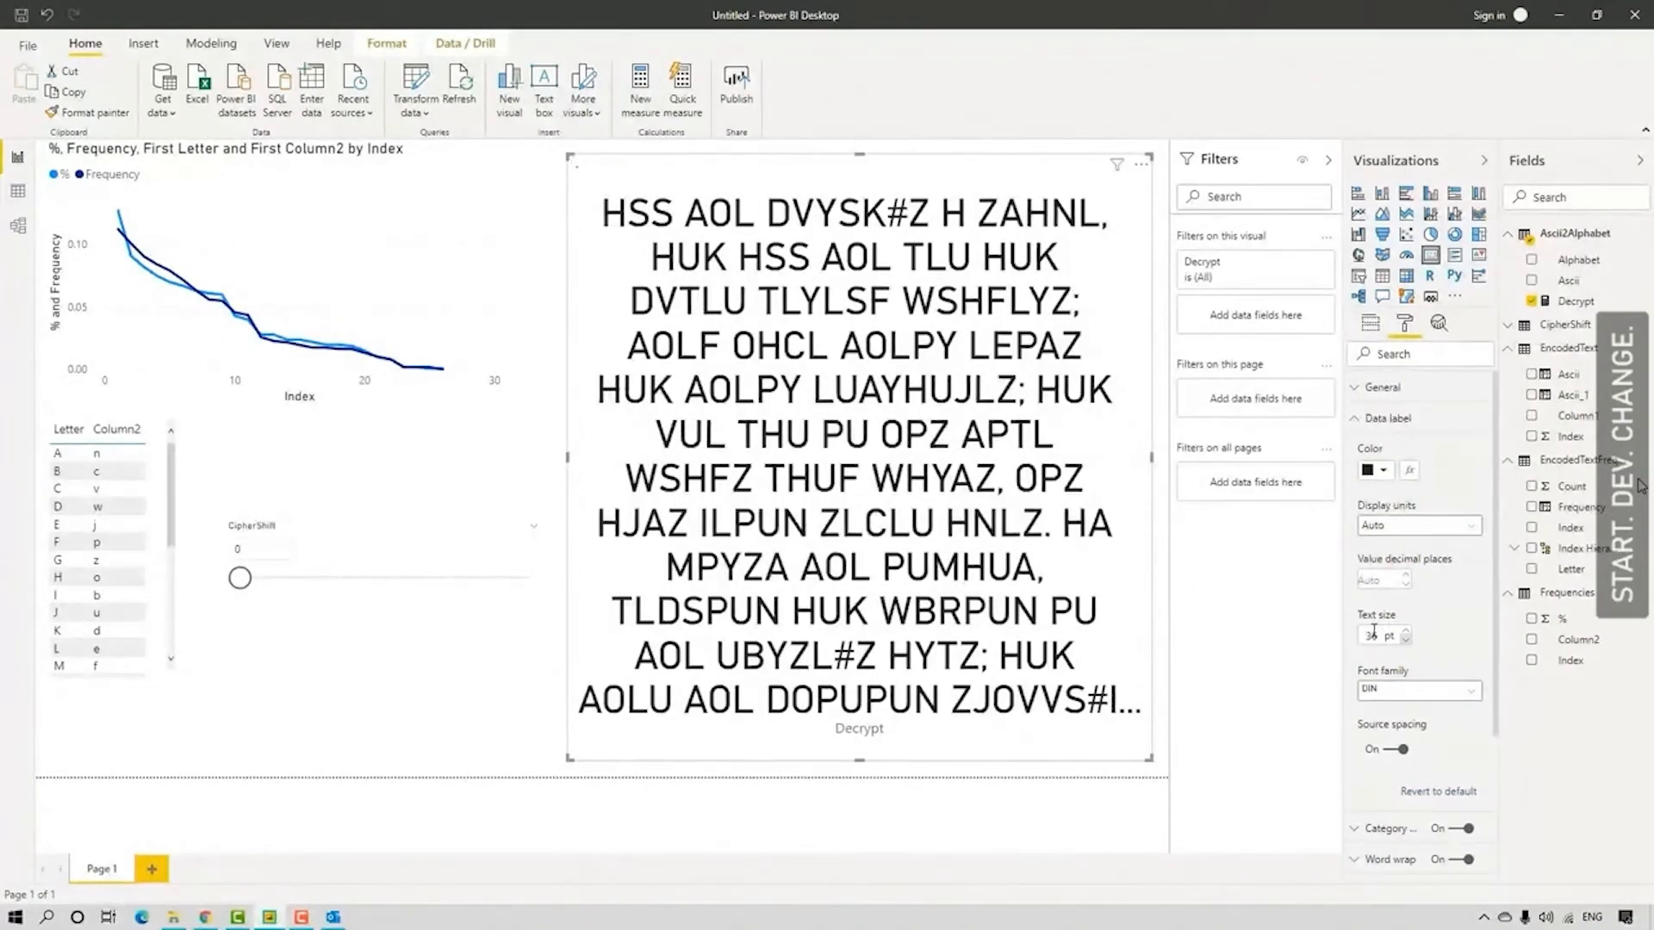
{"action": "left_click_drag", "start_coordinate": [1379, 636], "coordinate": [1362, 636]}
{"action": "type", "text": "18"}
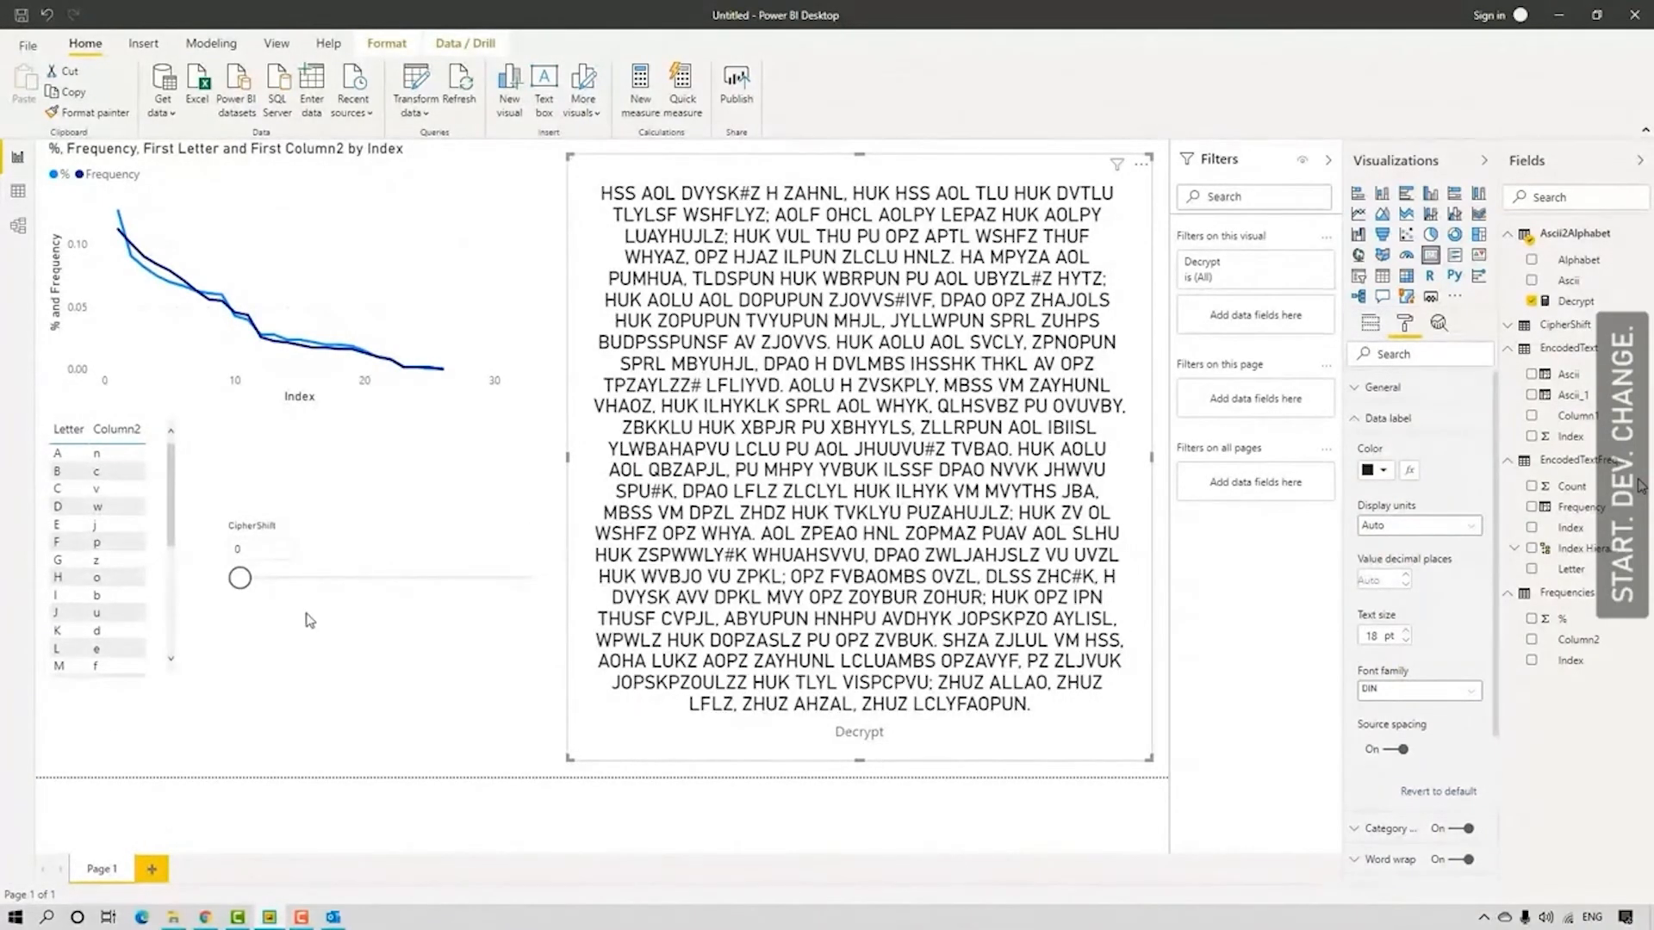
- Increase the CipherShift slicer value from its minimum to shift the letters of the text in the card
{"action": "left_click_drag", "start_coordinate": [240, 589], "coordinate": [459, 588]}
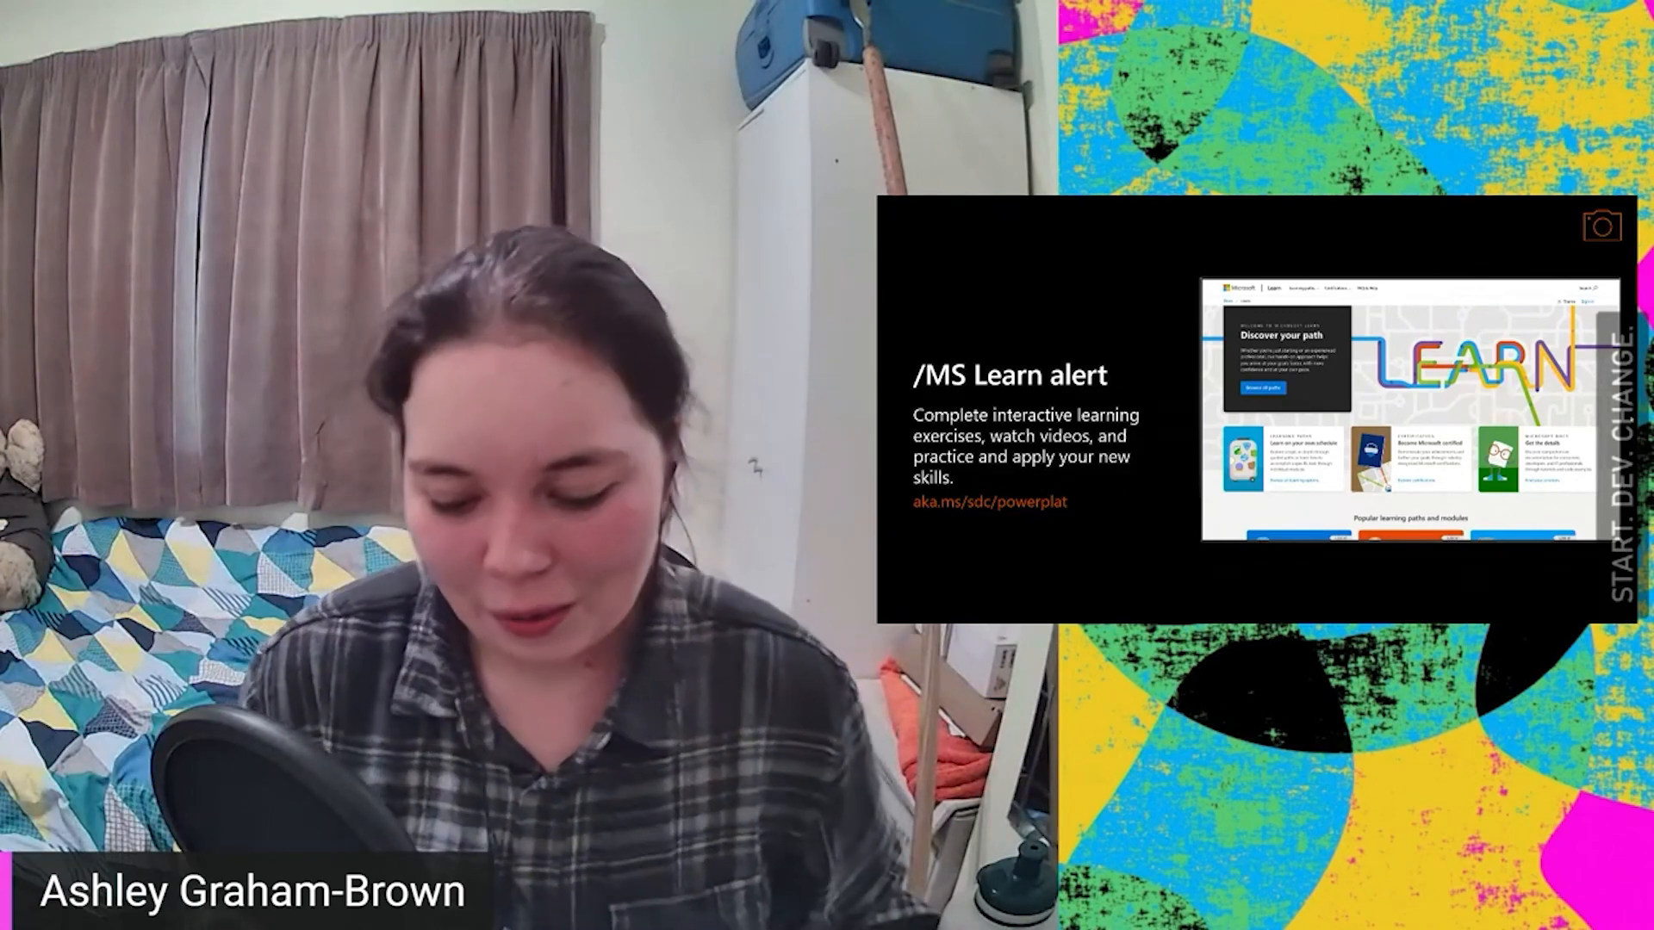
{"action": "key", "text": "Right"}
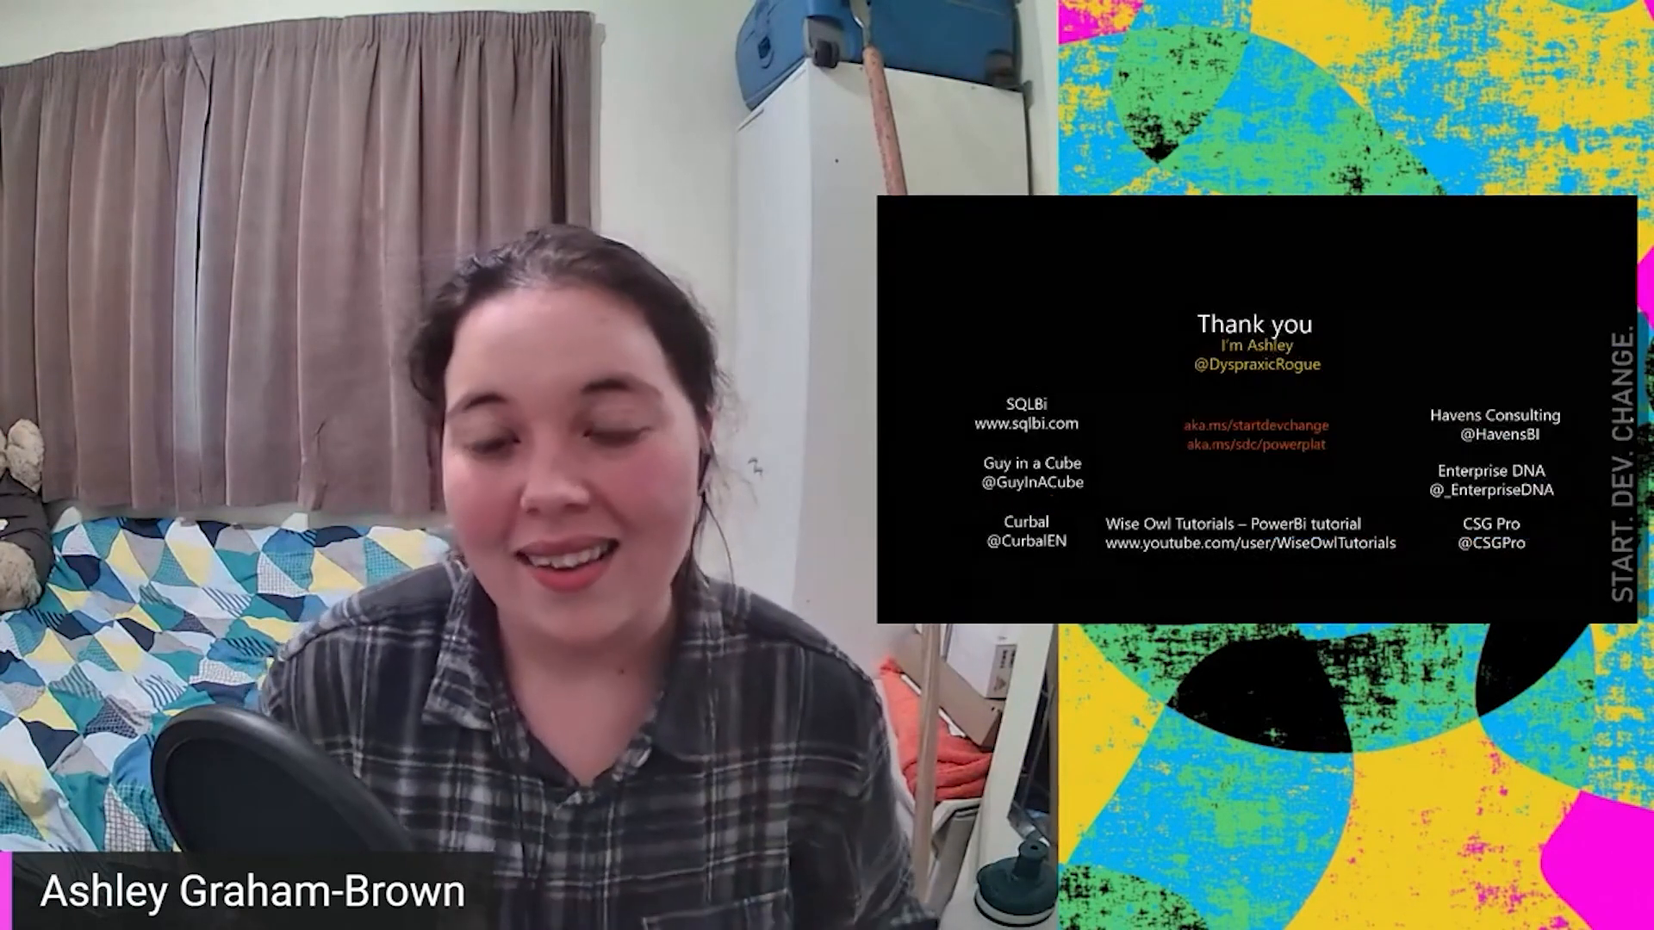